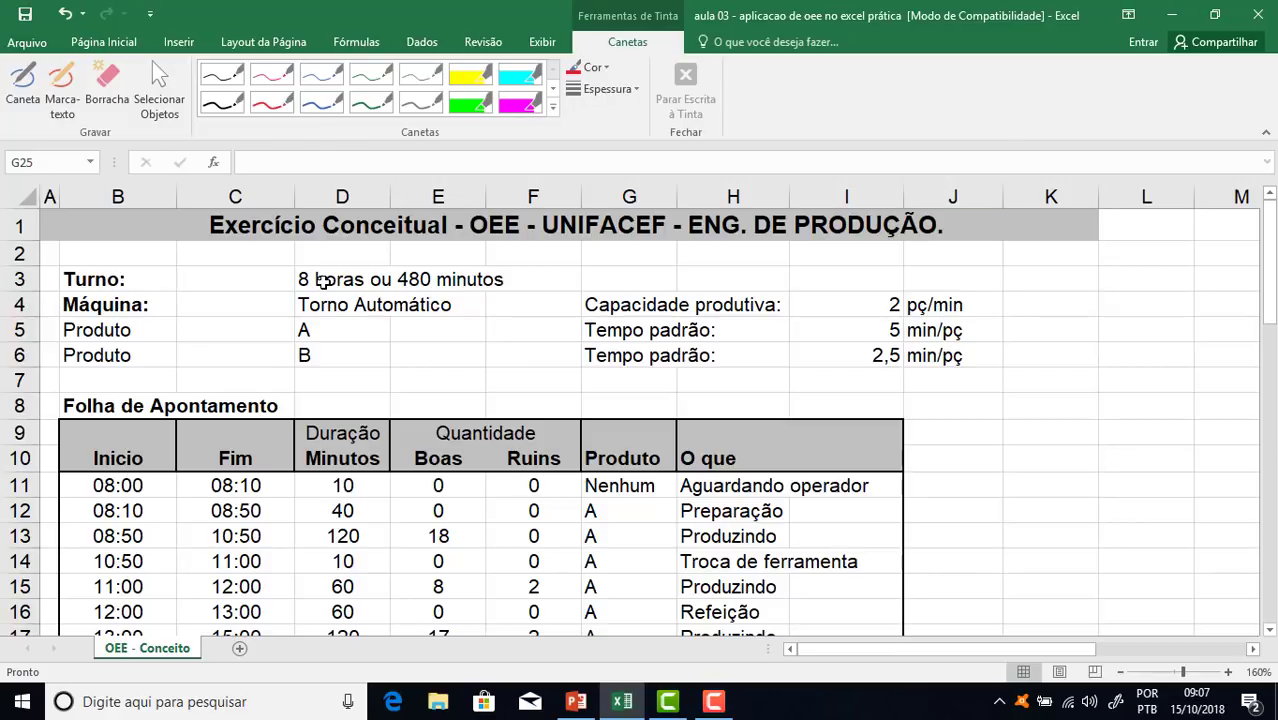
Fill the shift duration cell D3 with yellow
left_click(323, 281)
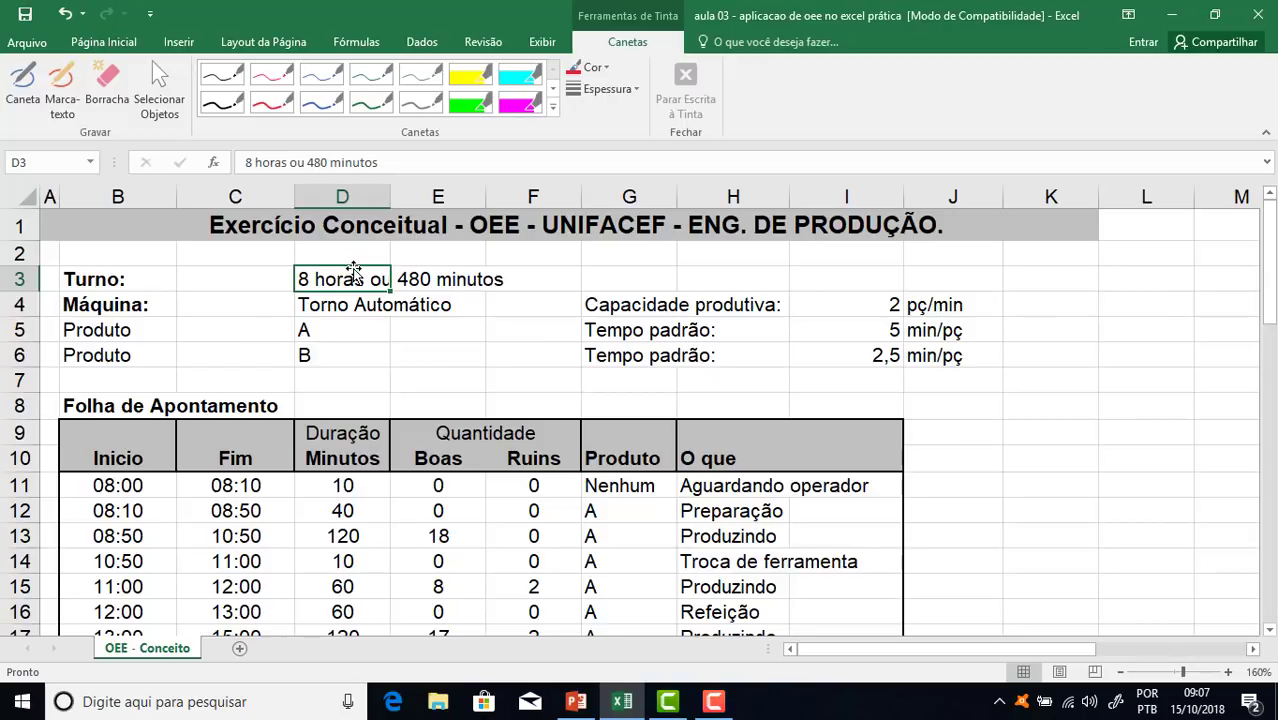
left_click(463, 284)
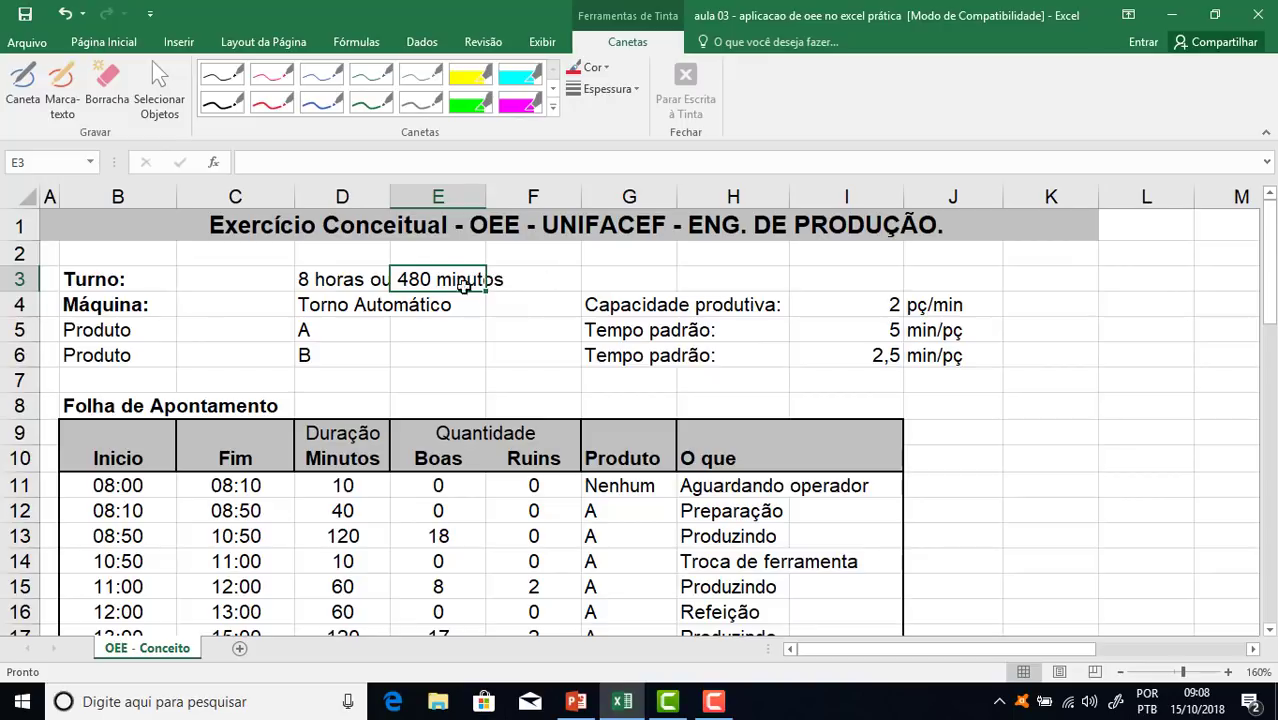
left_click(333, 284)
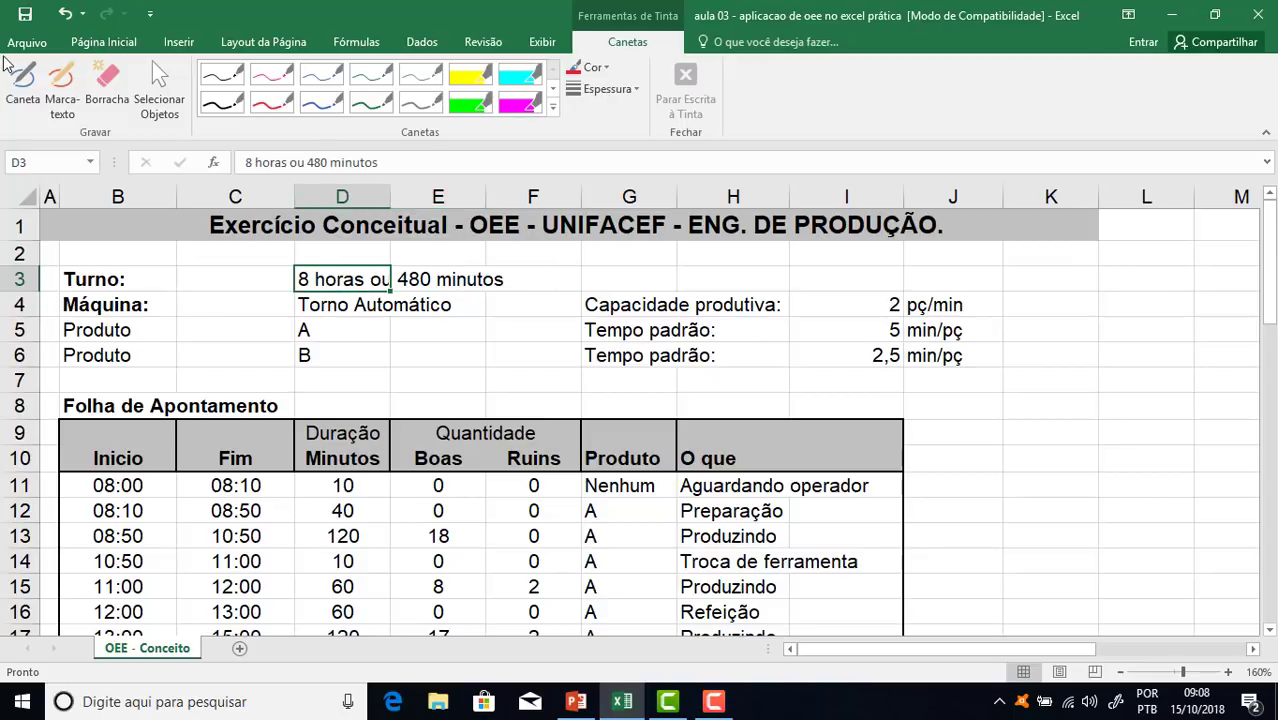
left_click(103, 42)
left_click(236, 103)
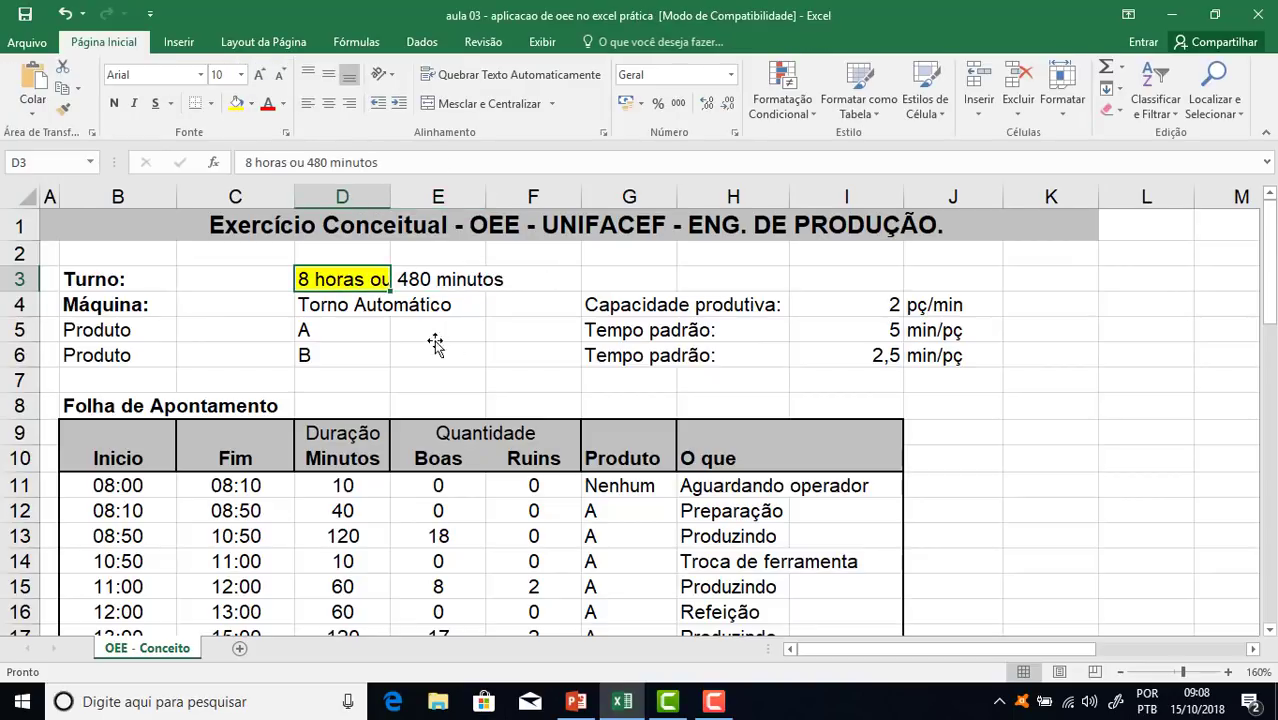
left_click(435, 338)
Merge and centre the "Capacidade produtiva:" label across G4:H4 and fill it with yellow
left_click_drag(148, 304, 442, 304)
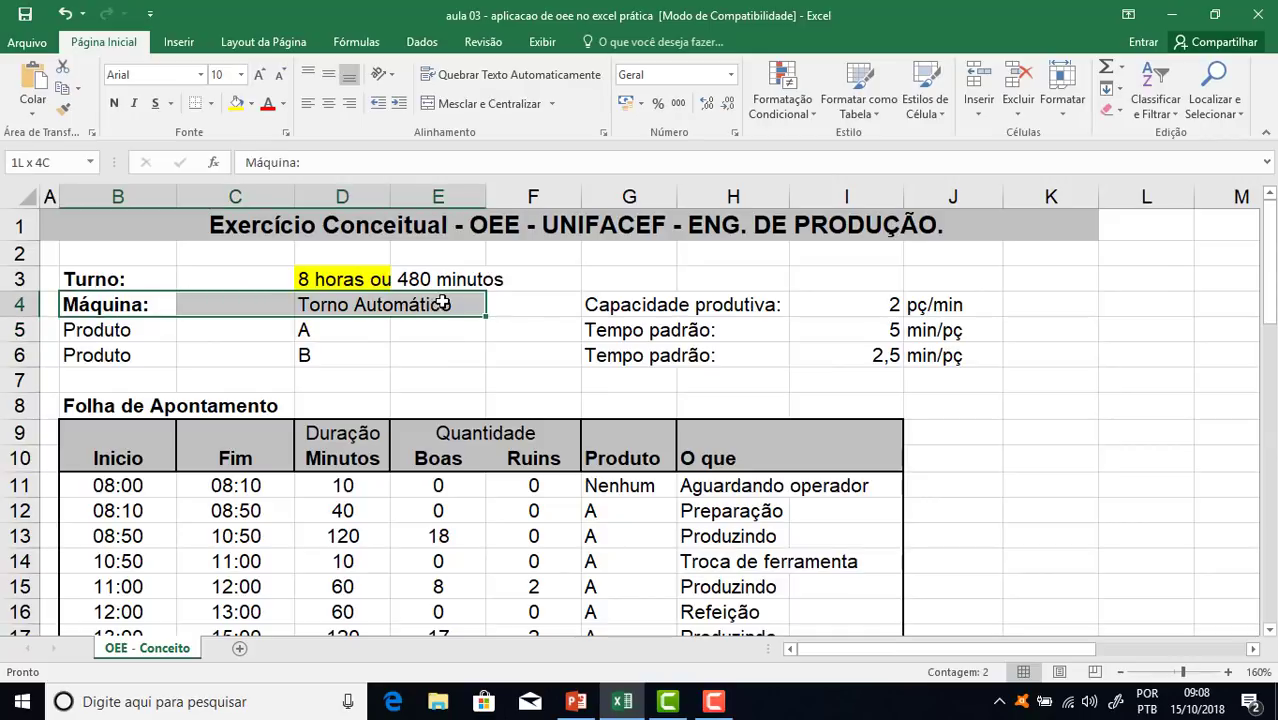
left_click_drag(302, 300, 432, 302)
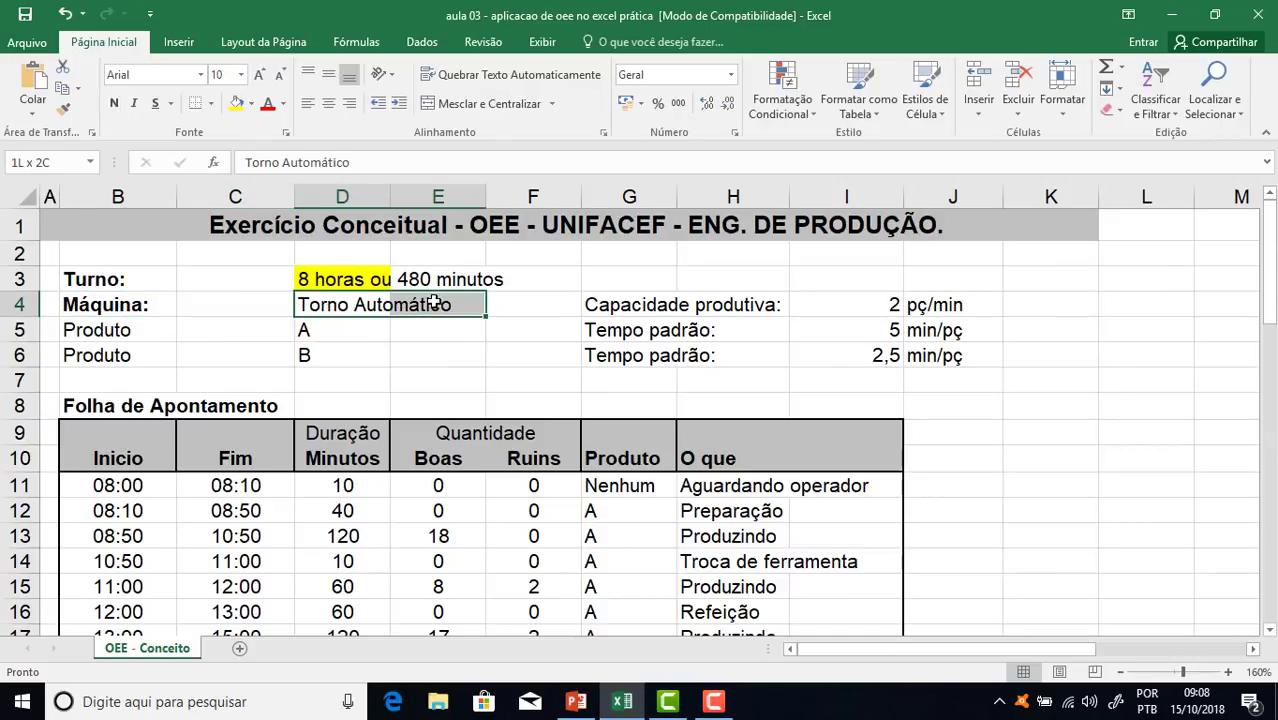
left_click(642, 298)
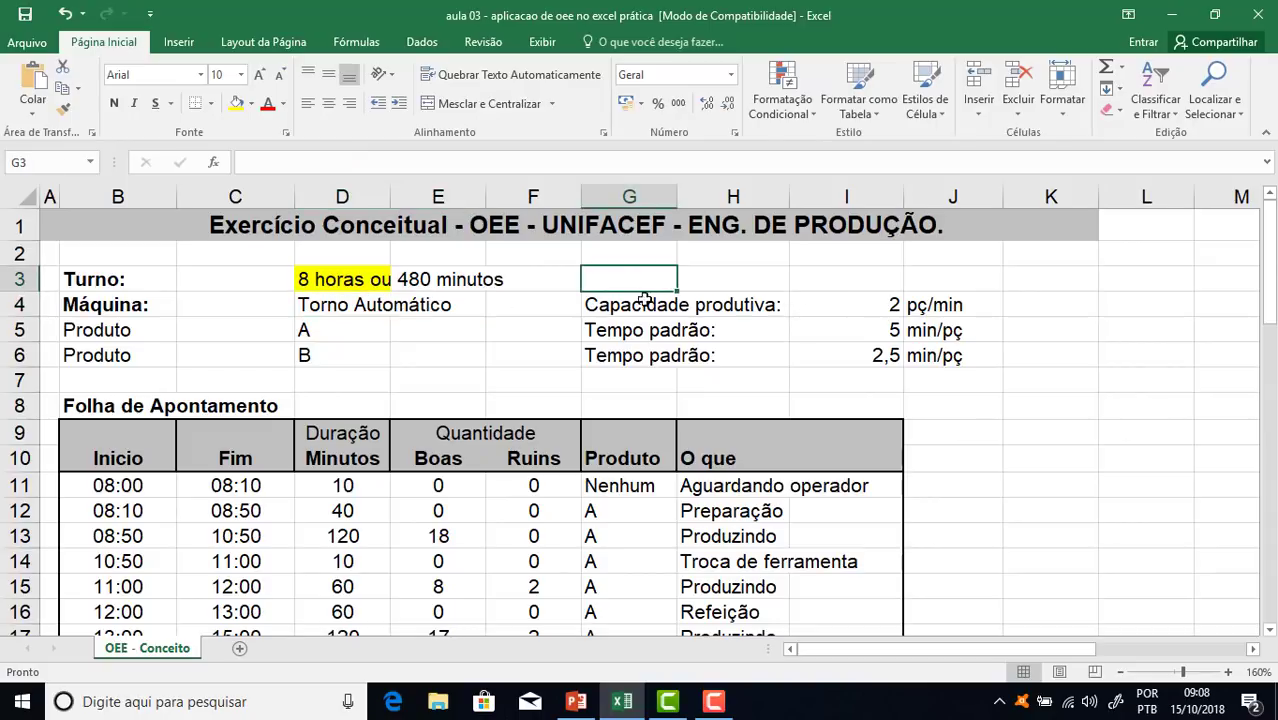
left_click_drag(620, 306, 756, 303)
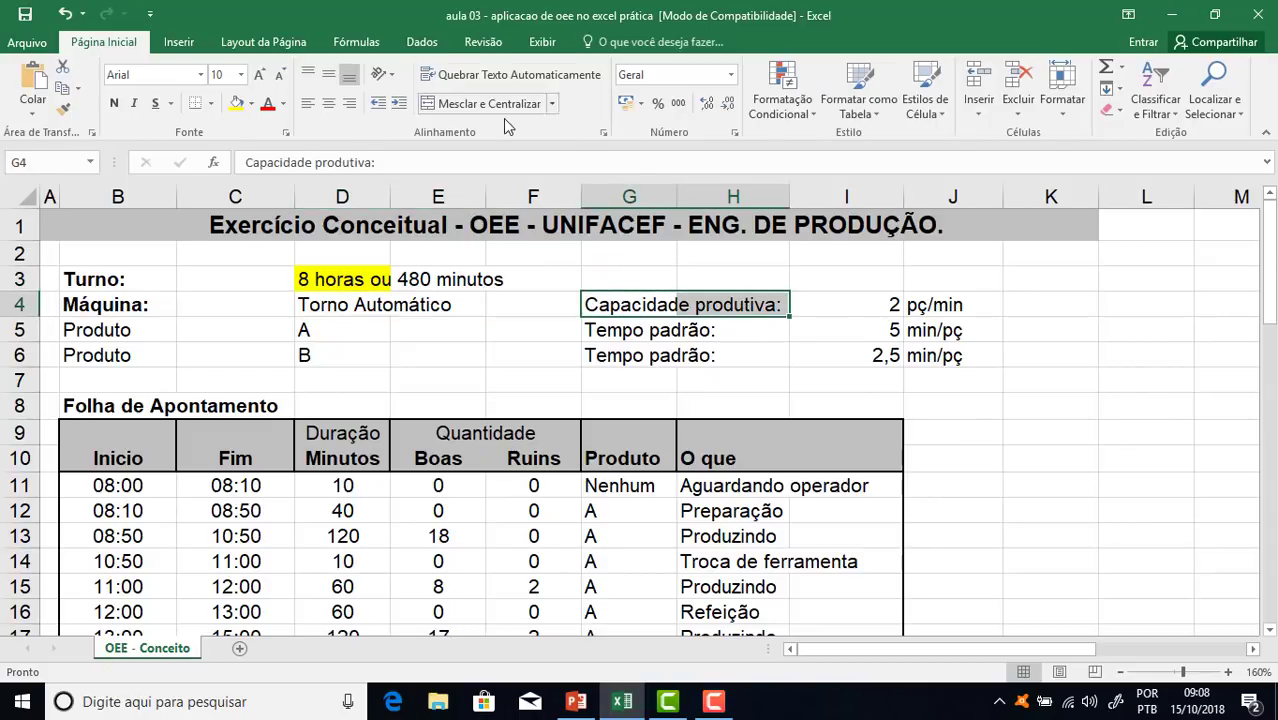
left_click(236, 103)
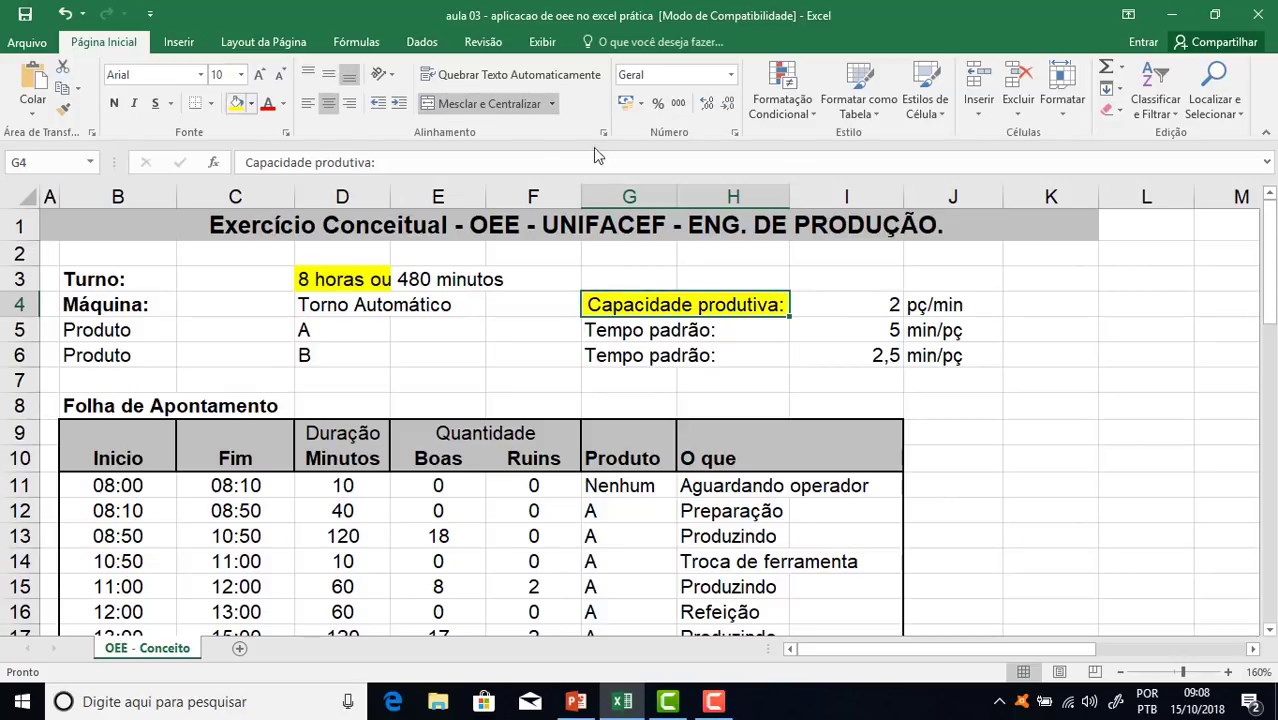
Fill product A's standard time value in I5 with yellow
left_click(903, 310)
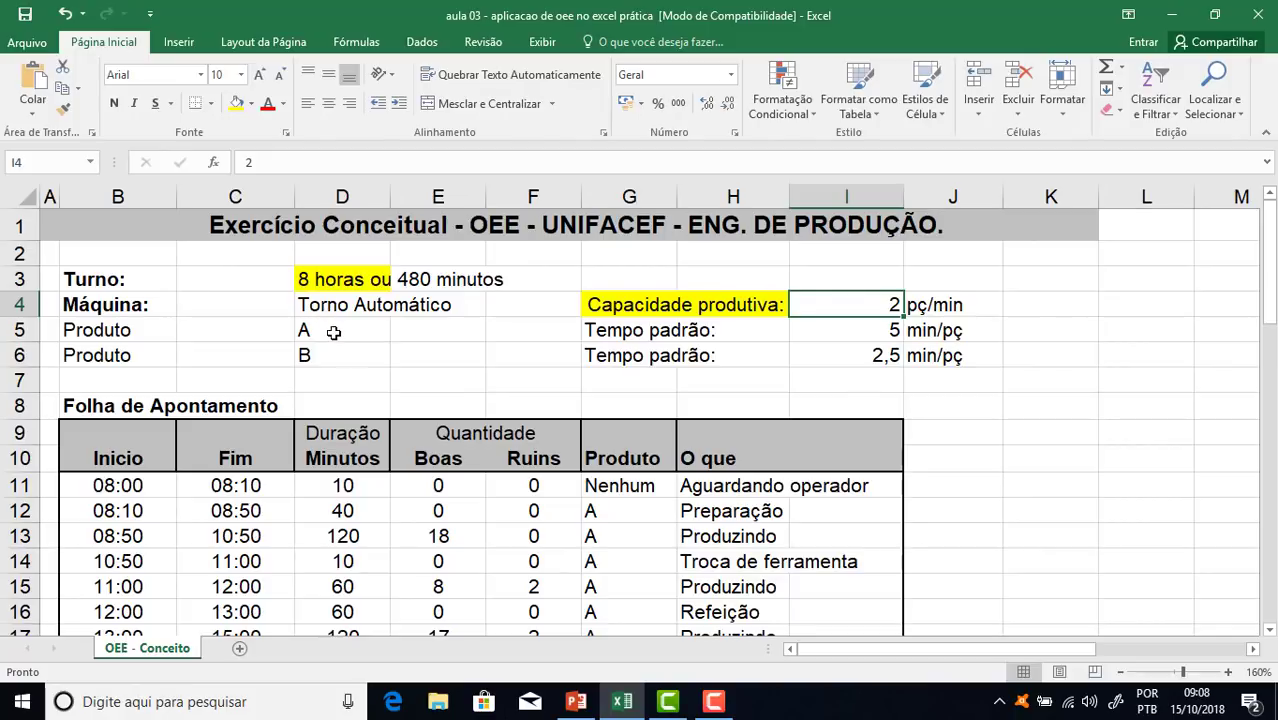
left_click_drag(333, 332, 331, 366)
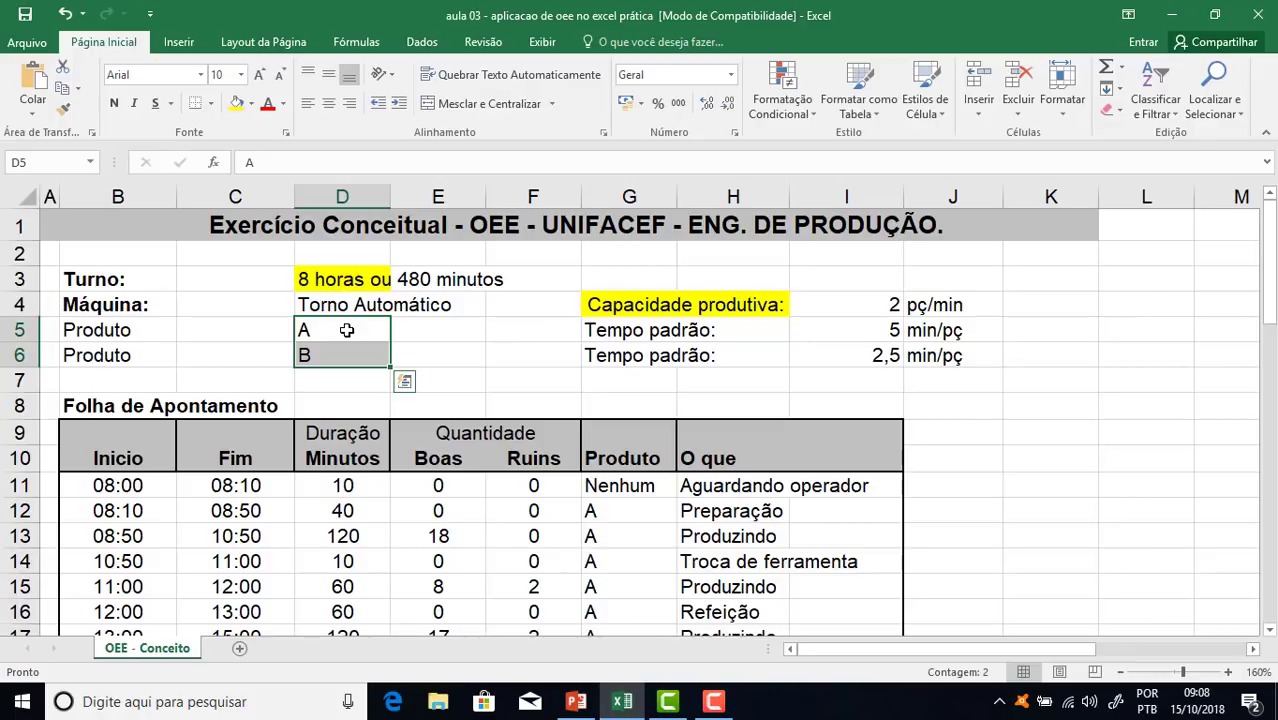
left_click(346, 330)
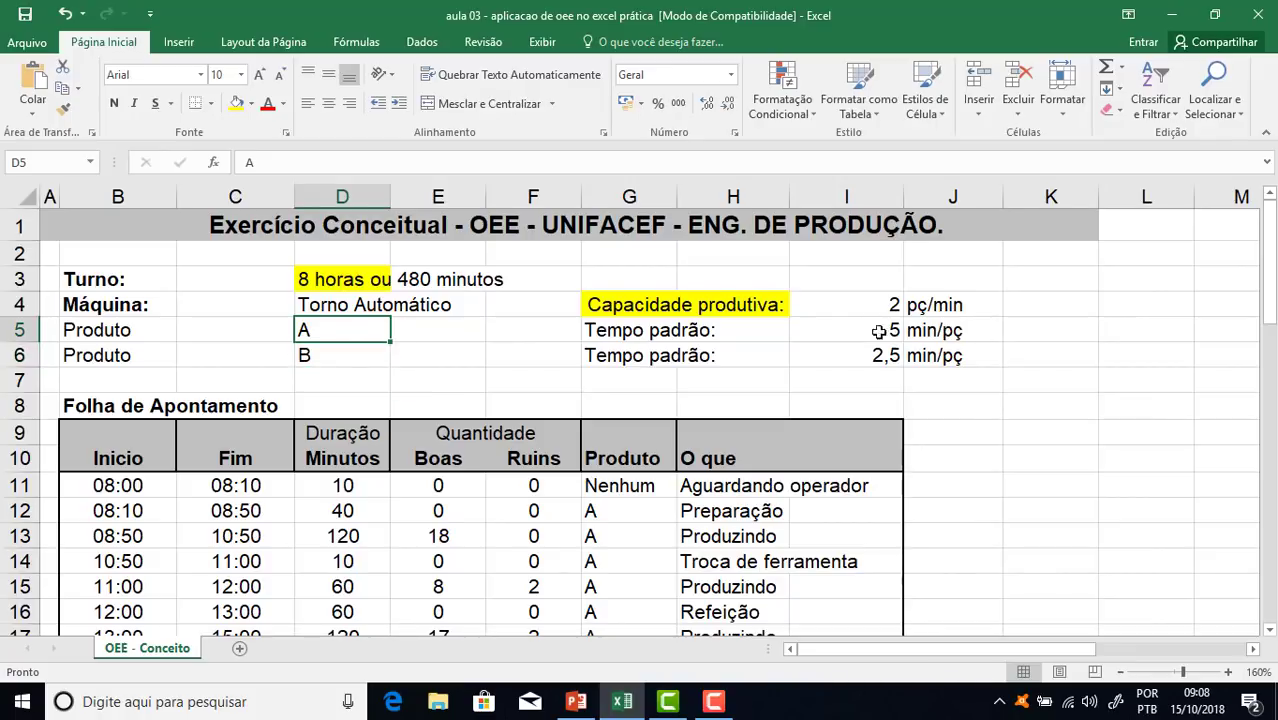
left_click(848, 330)
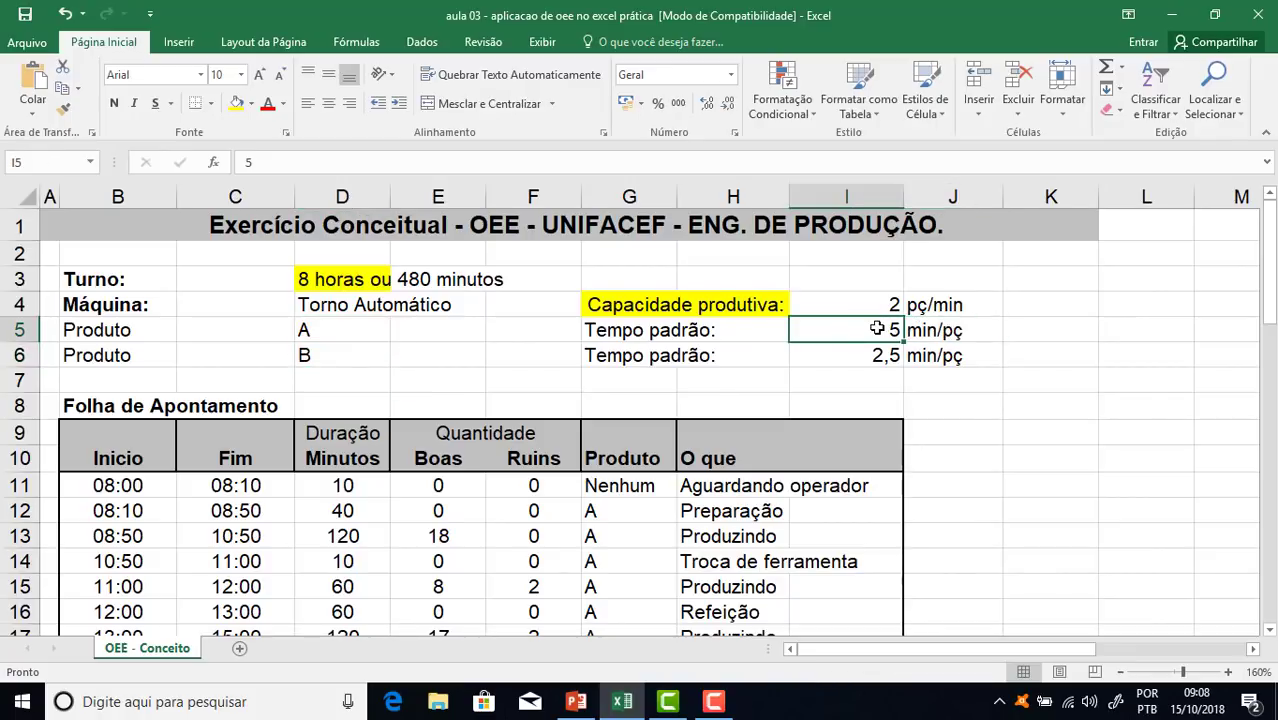
left_click(236, 103)
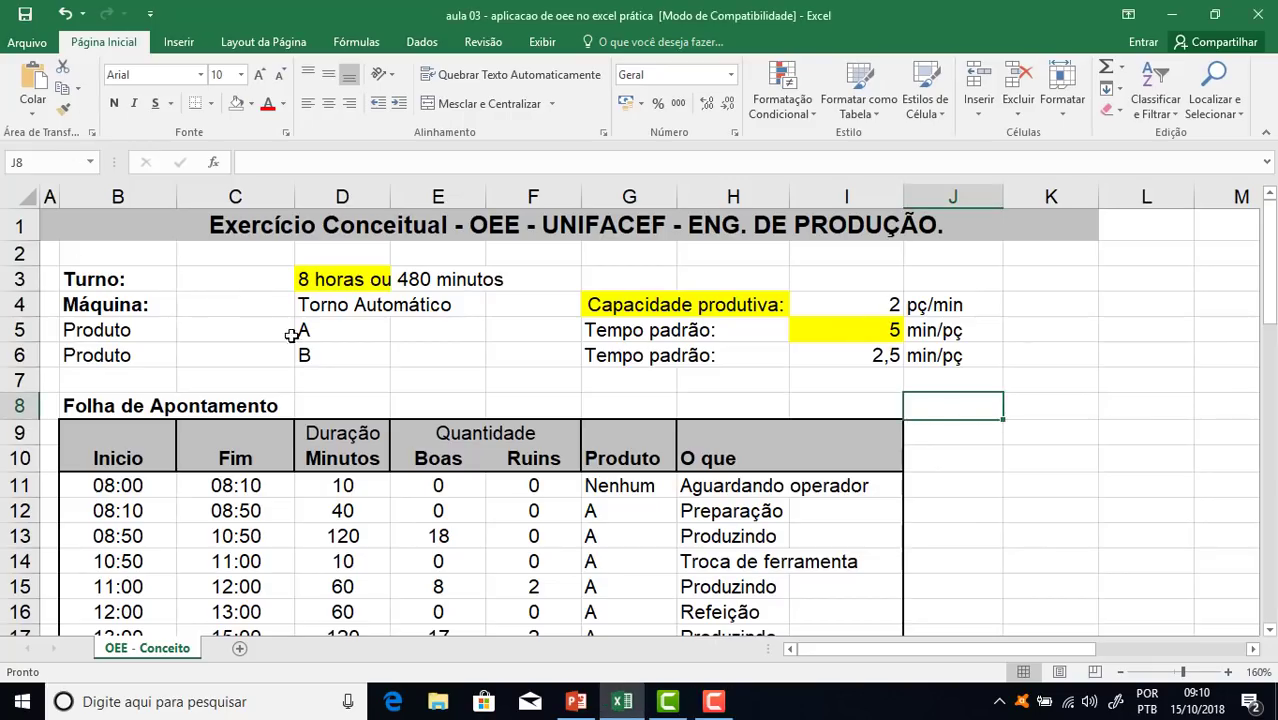
Fill product B's standard time value in I6 with the standard yellow colour
left_click_drag(140, 322, 320, 334)
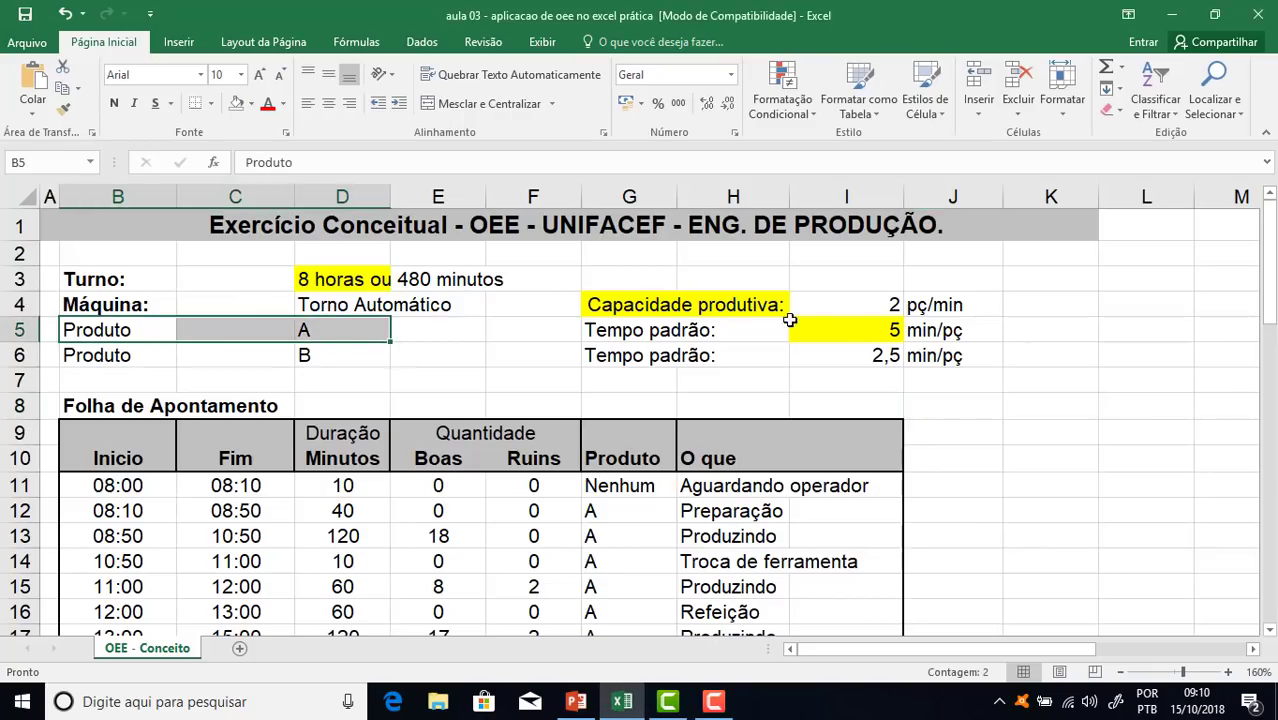
left_click(865, 338)
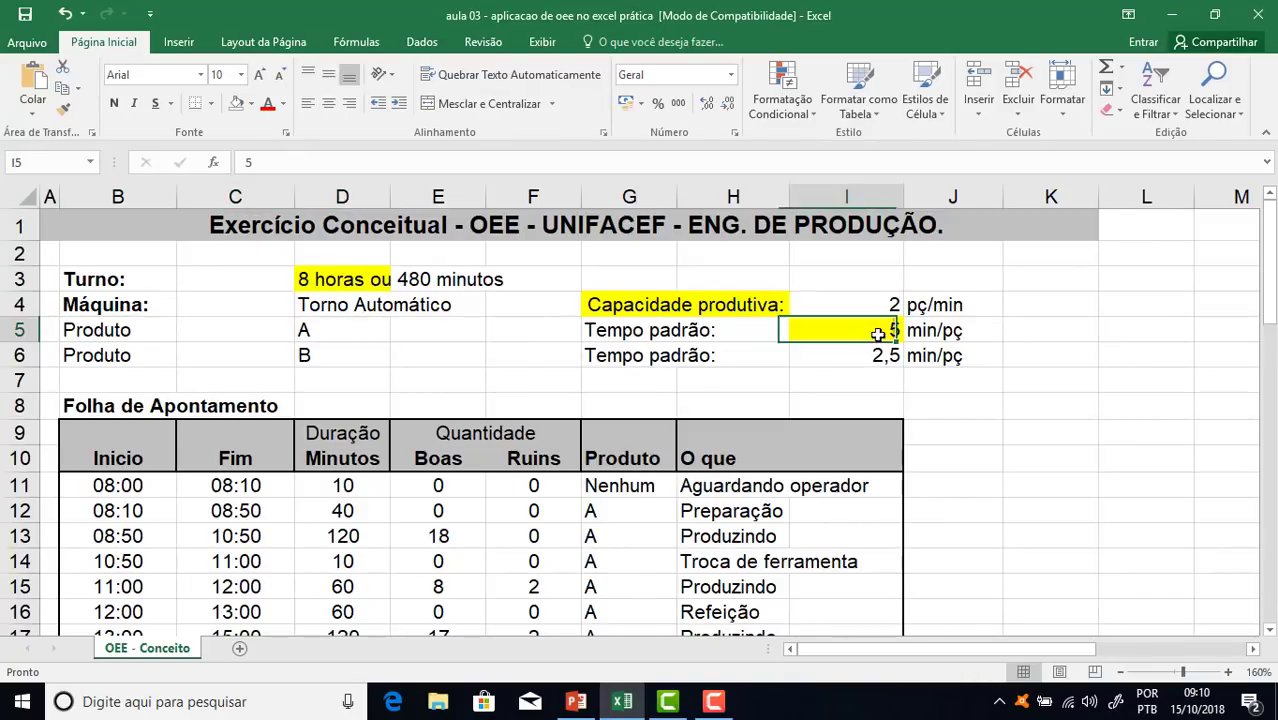
left_click(963, 333)
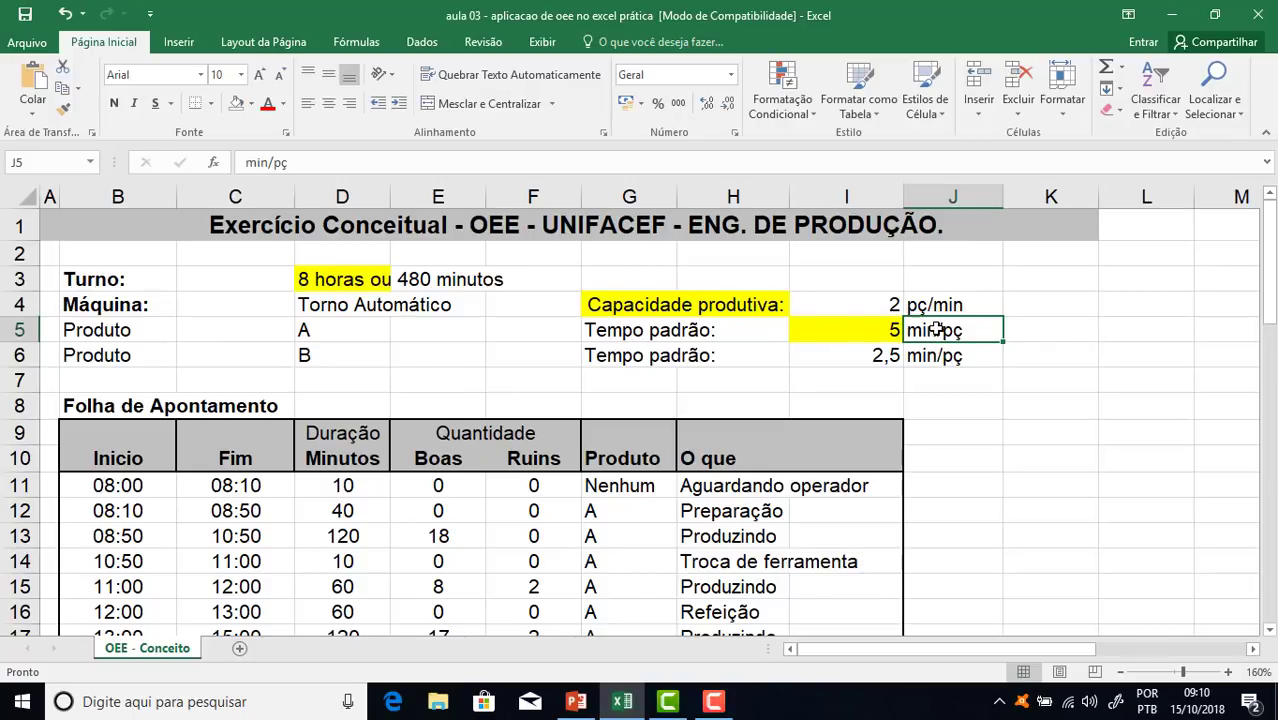
left_click(312, 355)
left_click(822, 354)
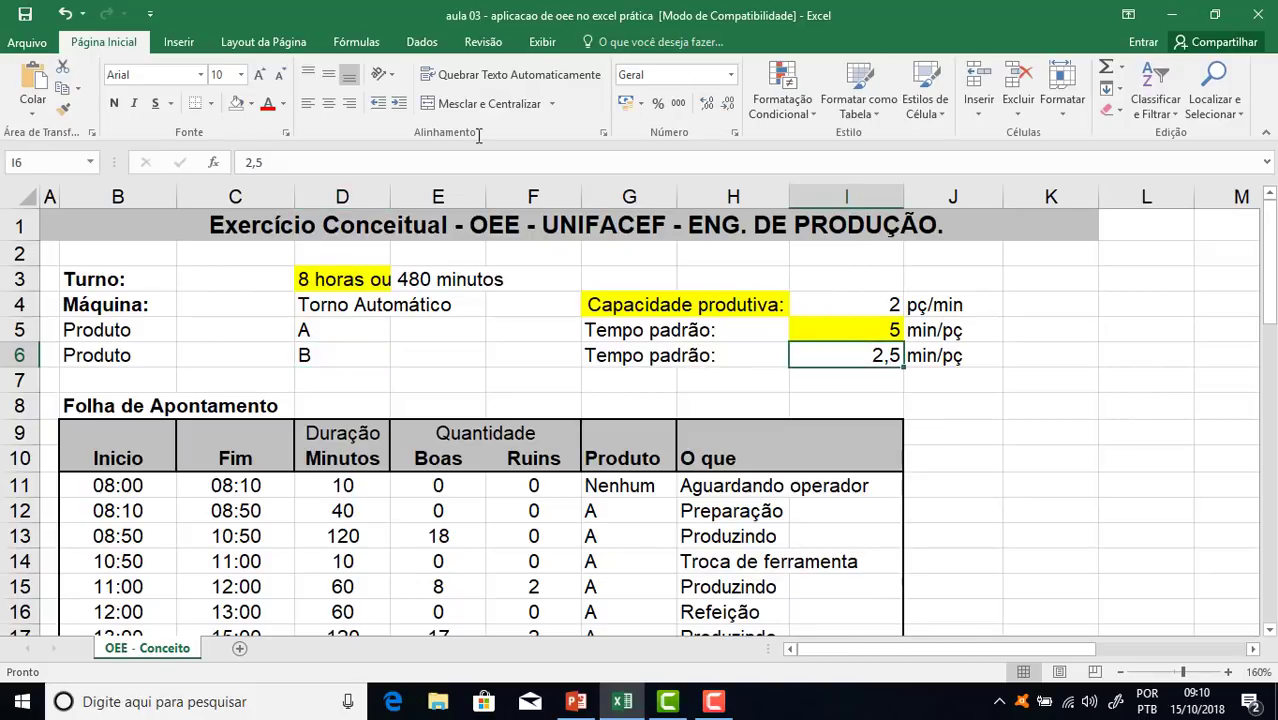
left_click(251, 103)
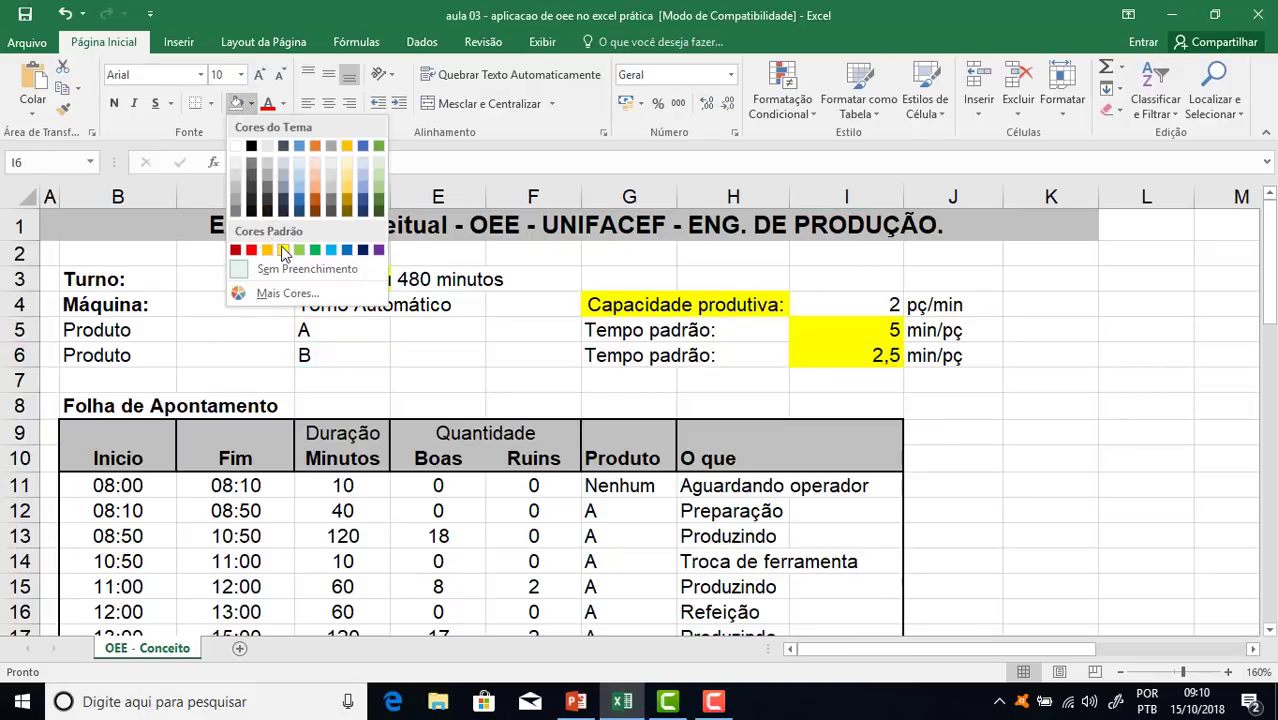
left_click(283, 249)
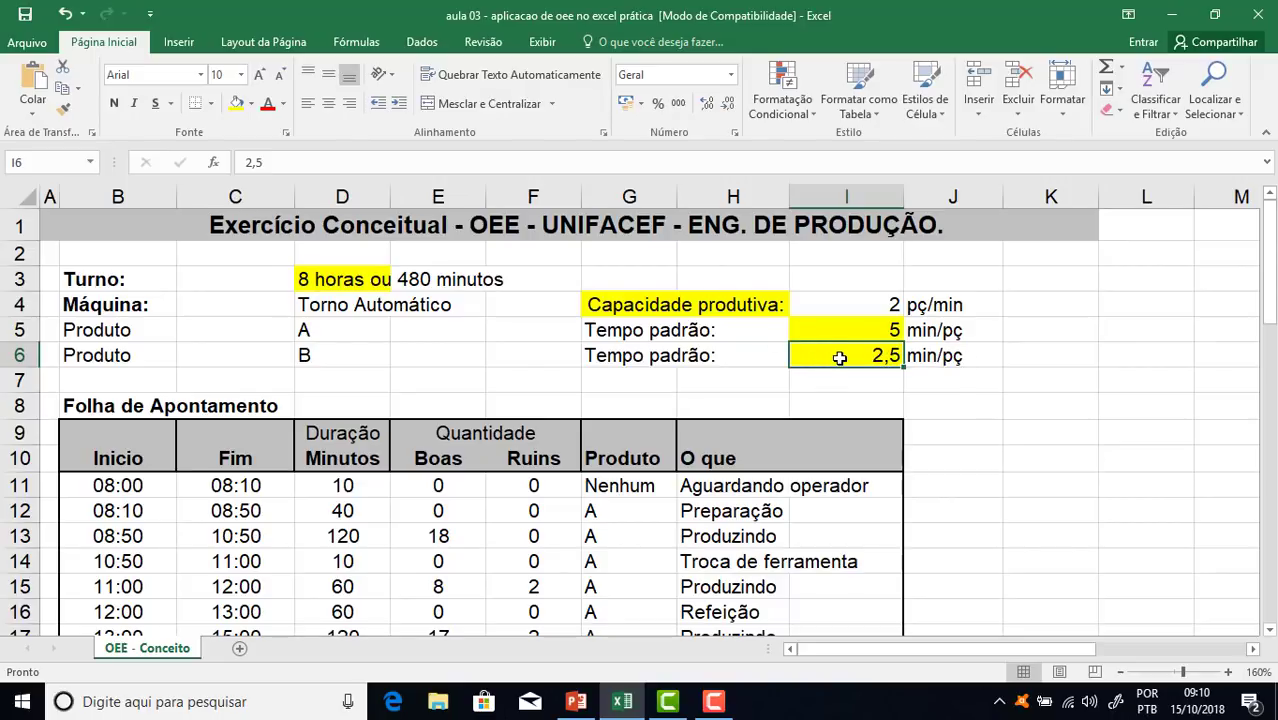
Open the fill colour choices for the production capacity value and unit in I4:J4
left_click_drag(829, 322, 835, 356)
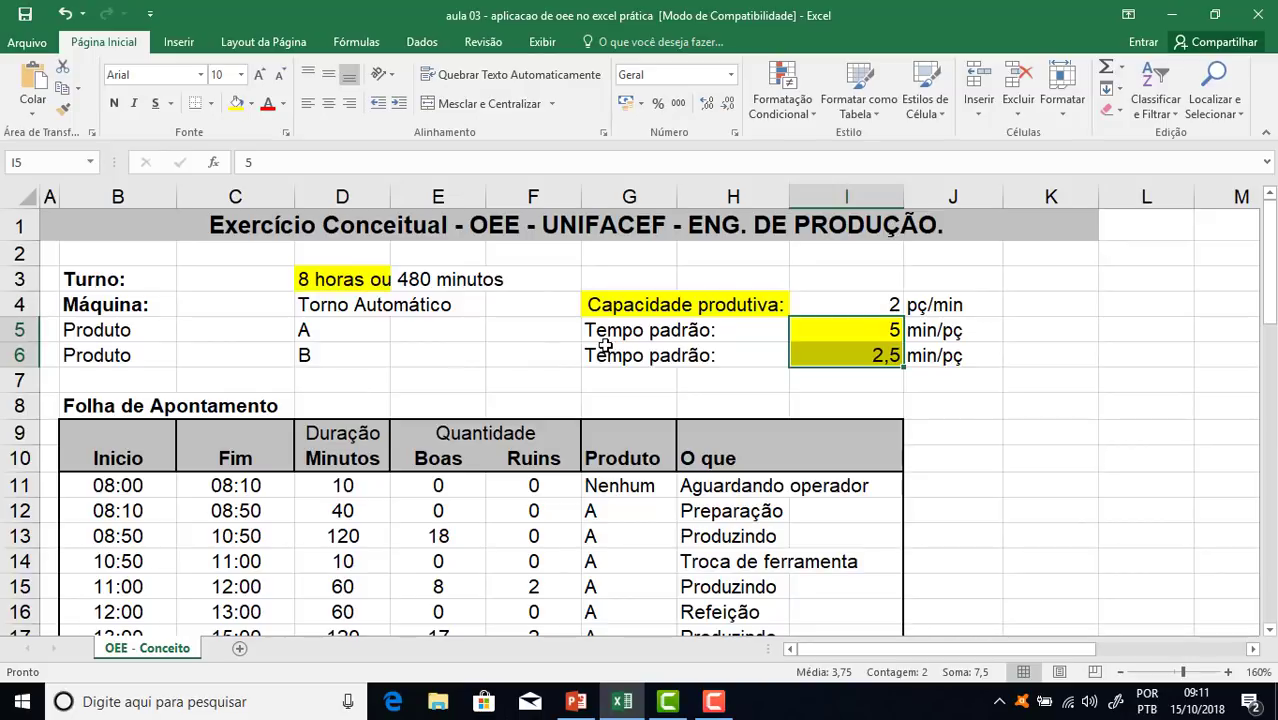
left_click_drag(941, 306, 820, 315)
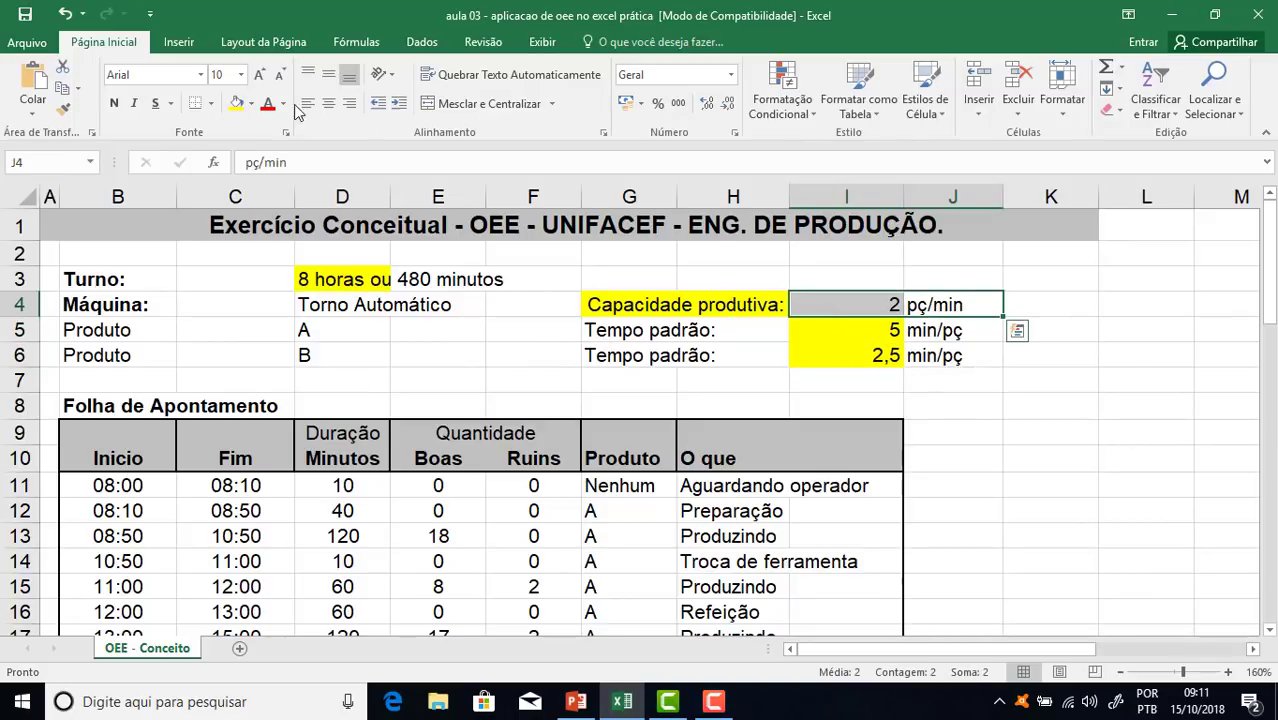
left_click(251, 103)
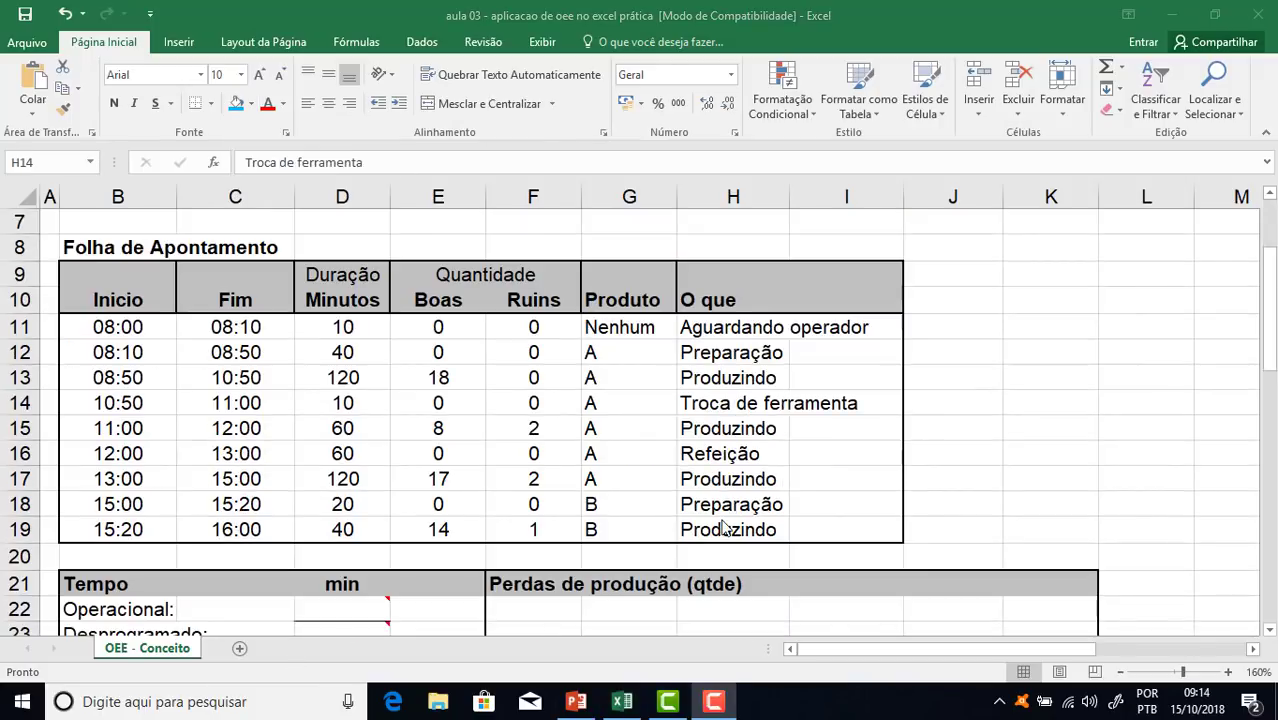
Fill the first Folha de Apontamento record from start time through bad quantity (B11:F11) with light blue
left_click(738, 402)
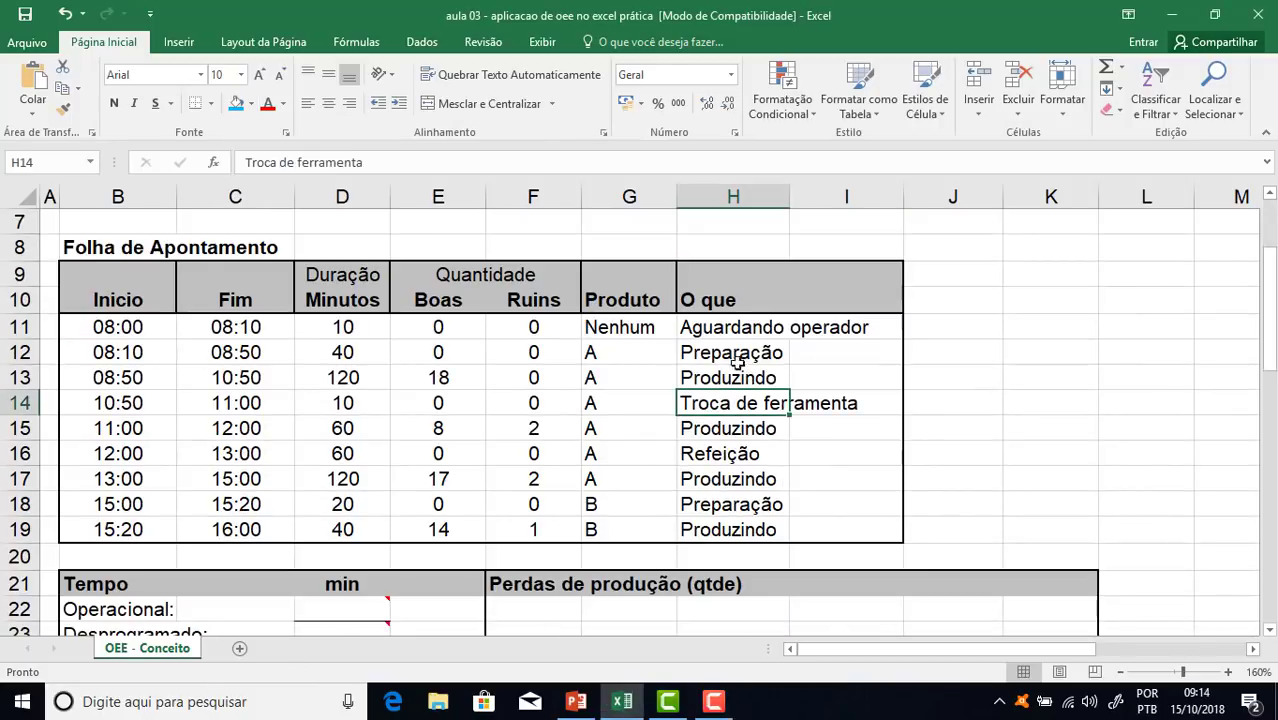
left_click_drag(89, 282, 866, 535)
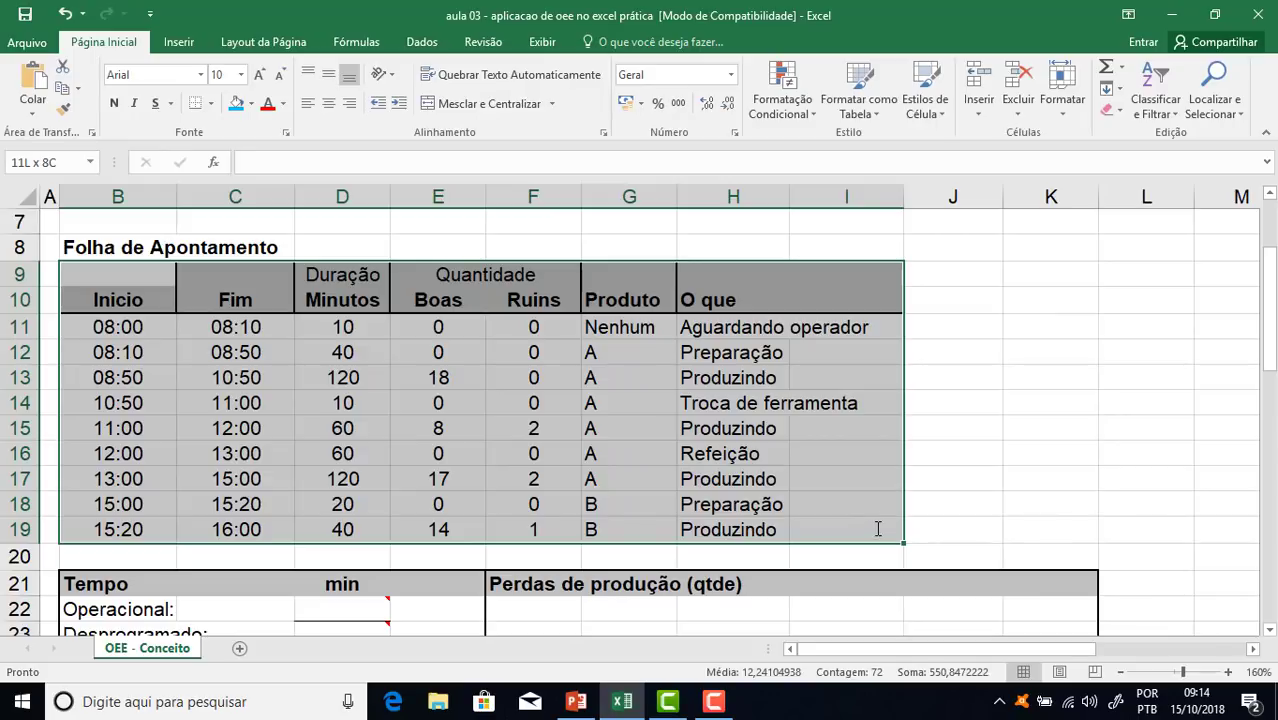
left_click_drag(878, 529, 878, 529)
mouse_move(371, 598)
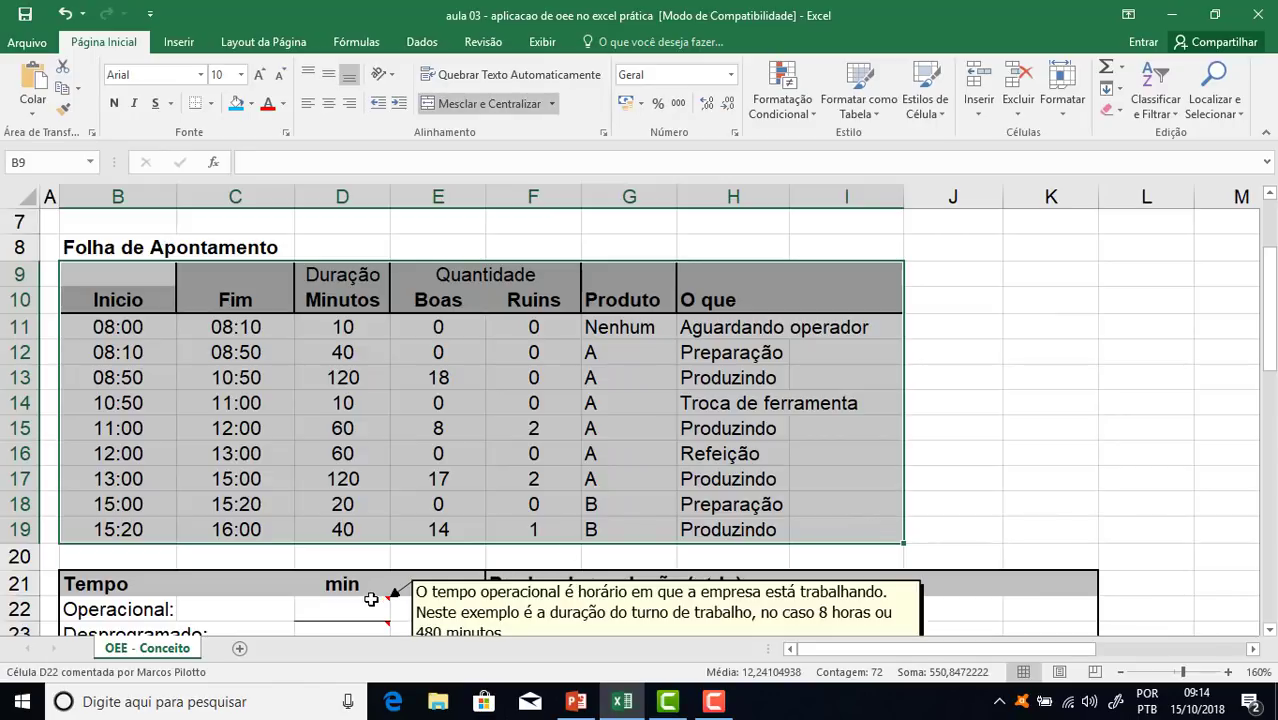
left_click(162, 352)
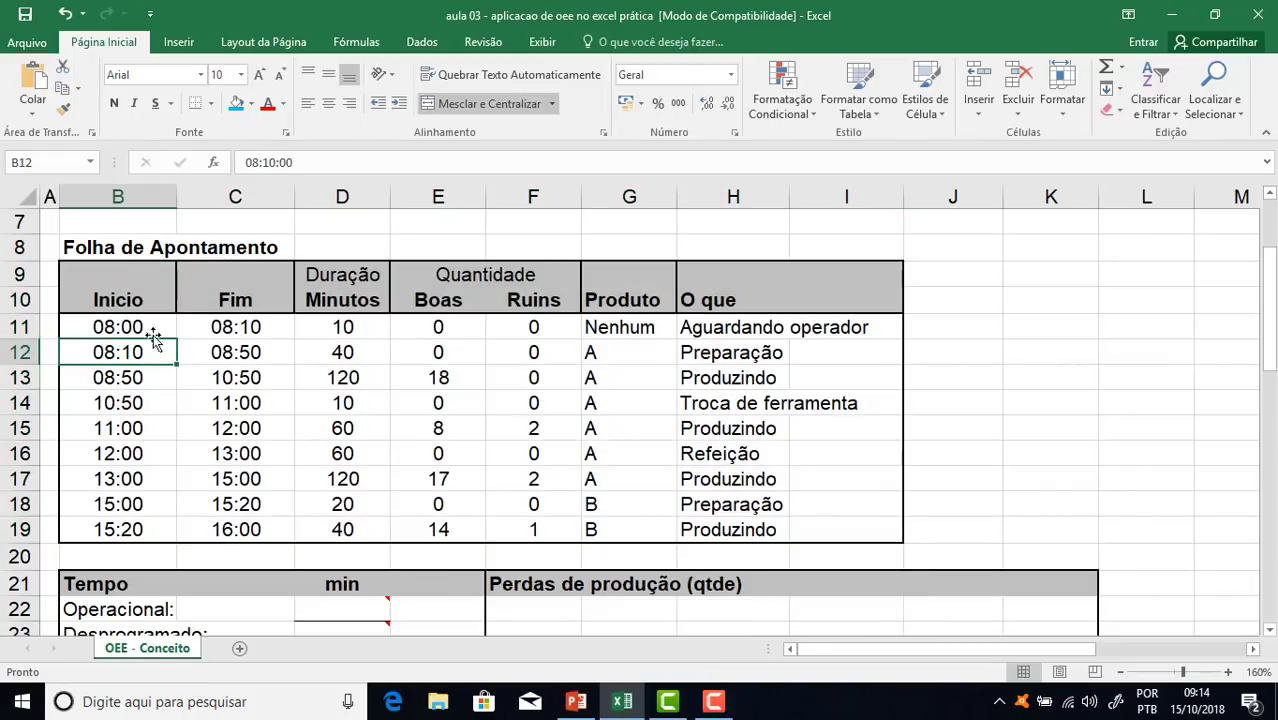
left_click_drag(119, 321, 445, 331)
left_click(438, 326)
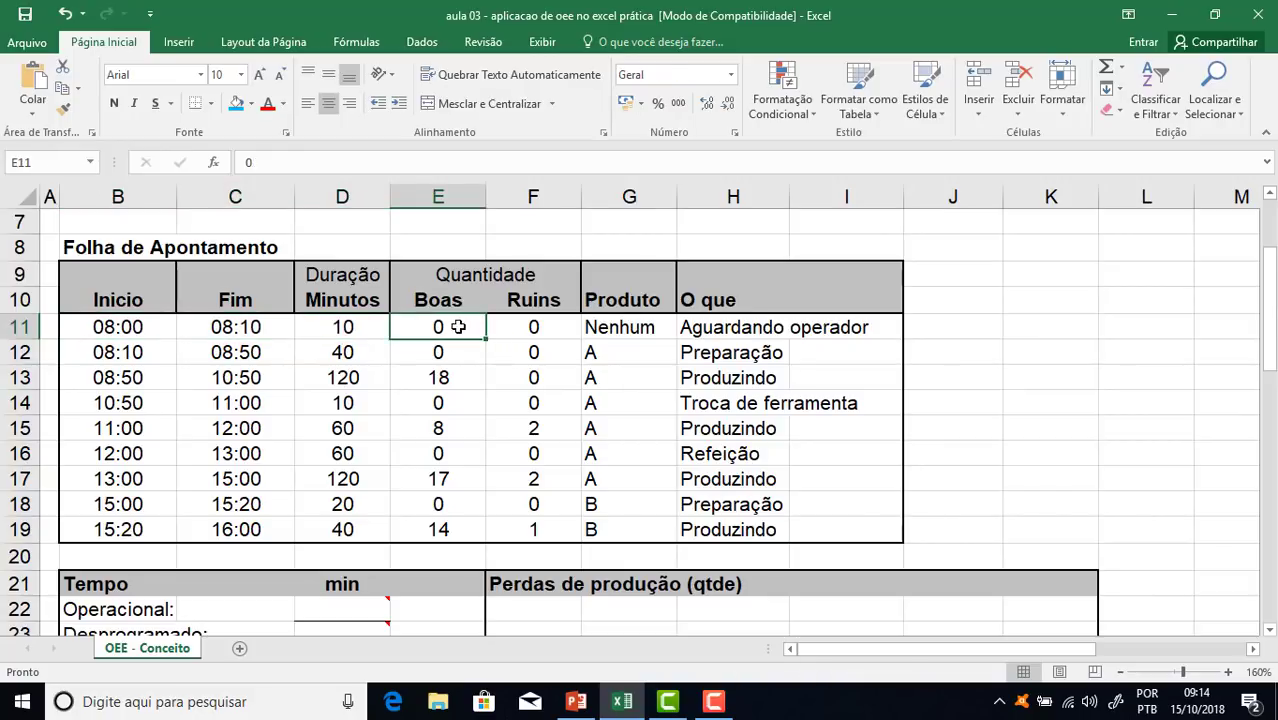
left_click(570, 328)
left_click_drag(577, 328, 118, 327)
left_click(236, 104)
left_click(530, 452)
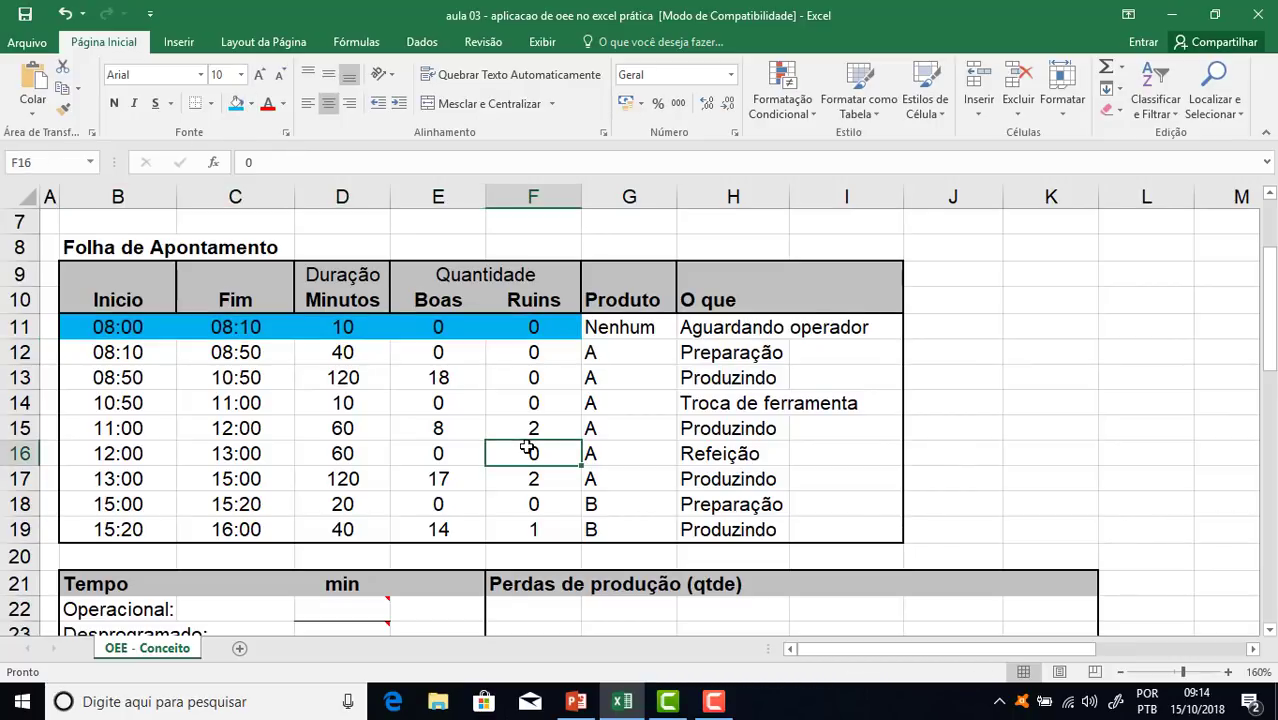
Extend the light blue fill to the first record's product and description cells, G11 and H11:I11
left_click(619, 330)
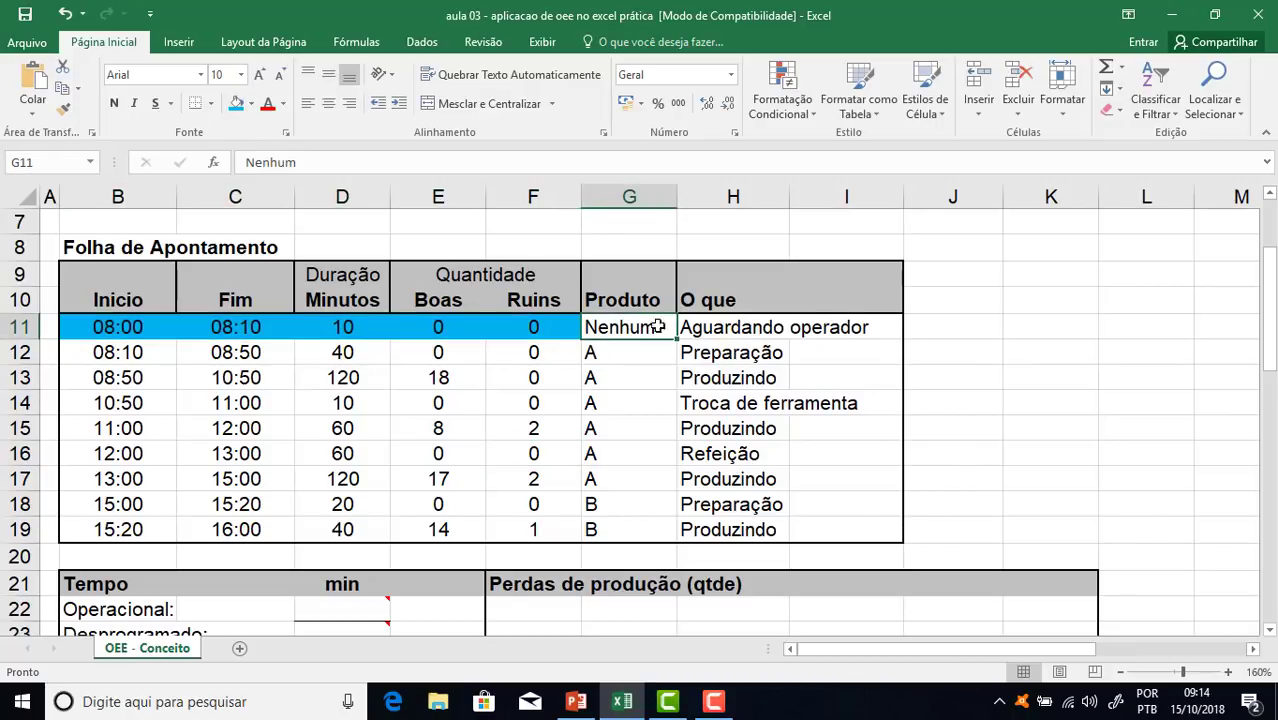
left_click(236, 104)
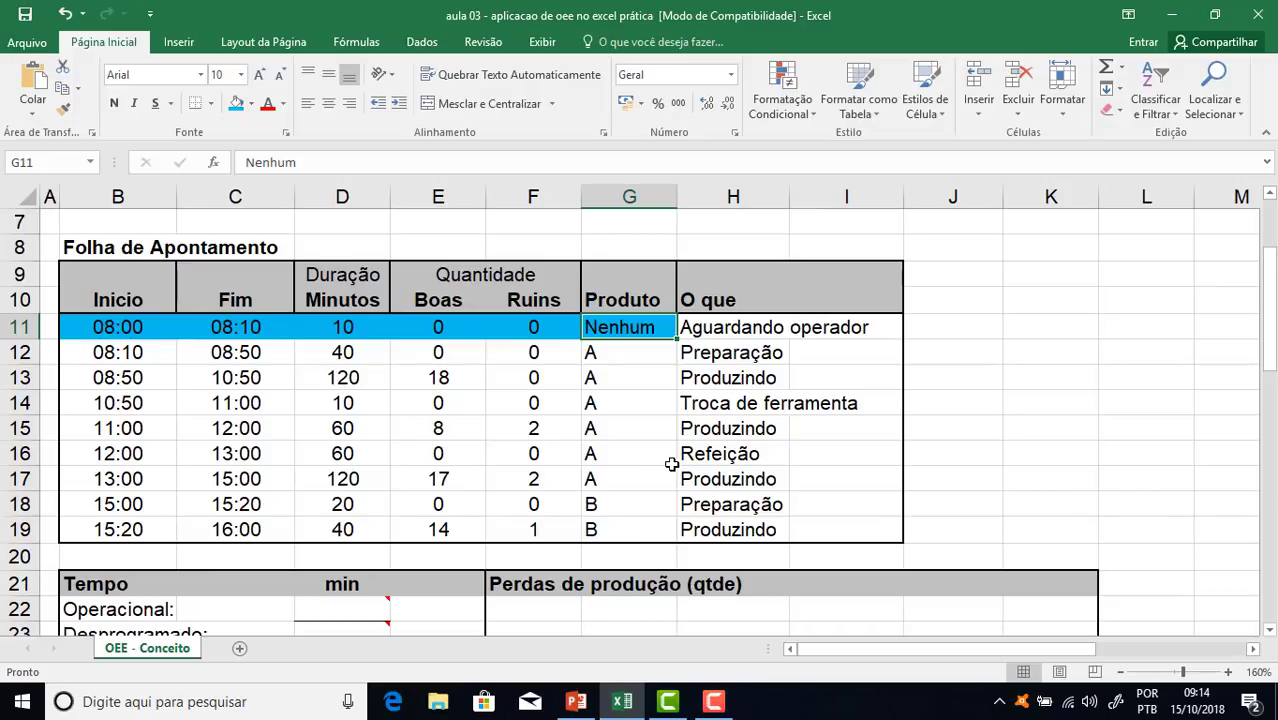
left_click(840, 327)
left_click_drag(708, 330, 858, 327)
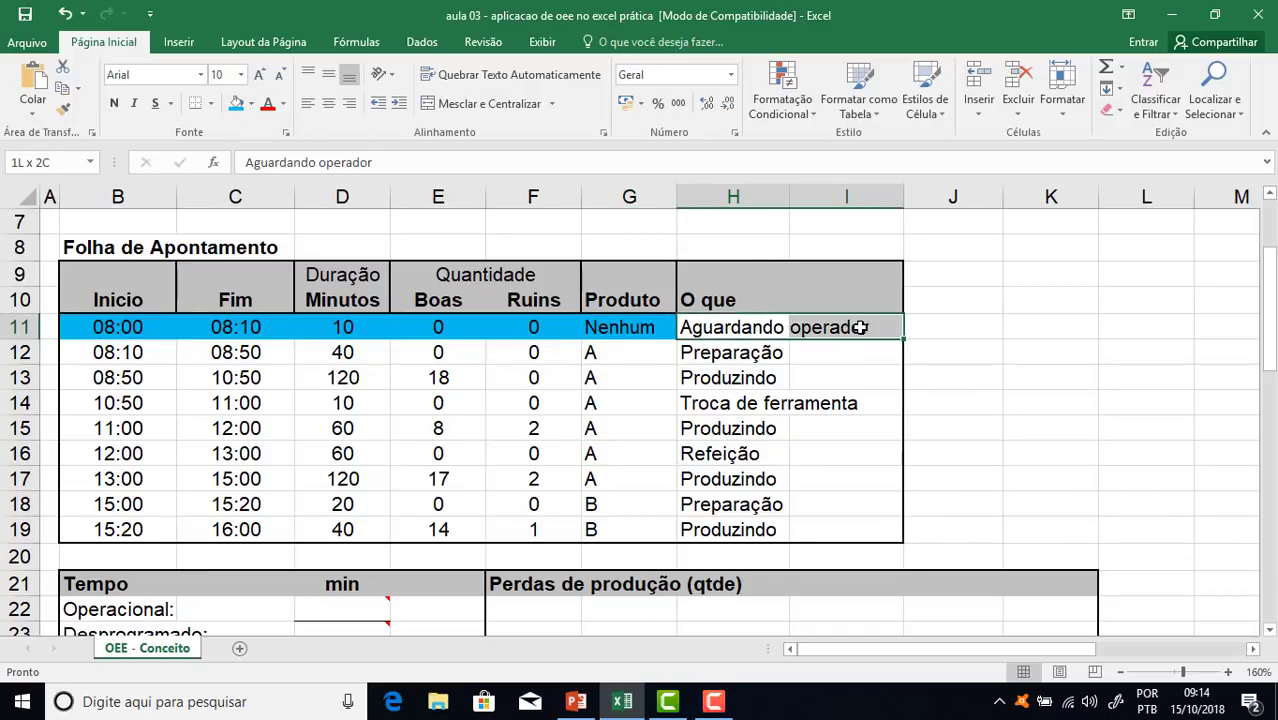
left_click(237, 104)
left_click(660, 480)
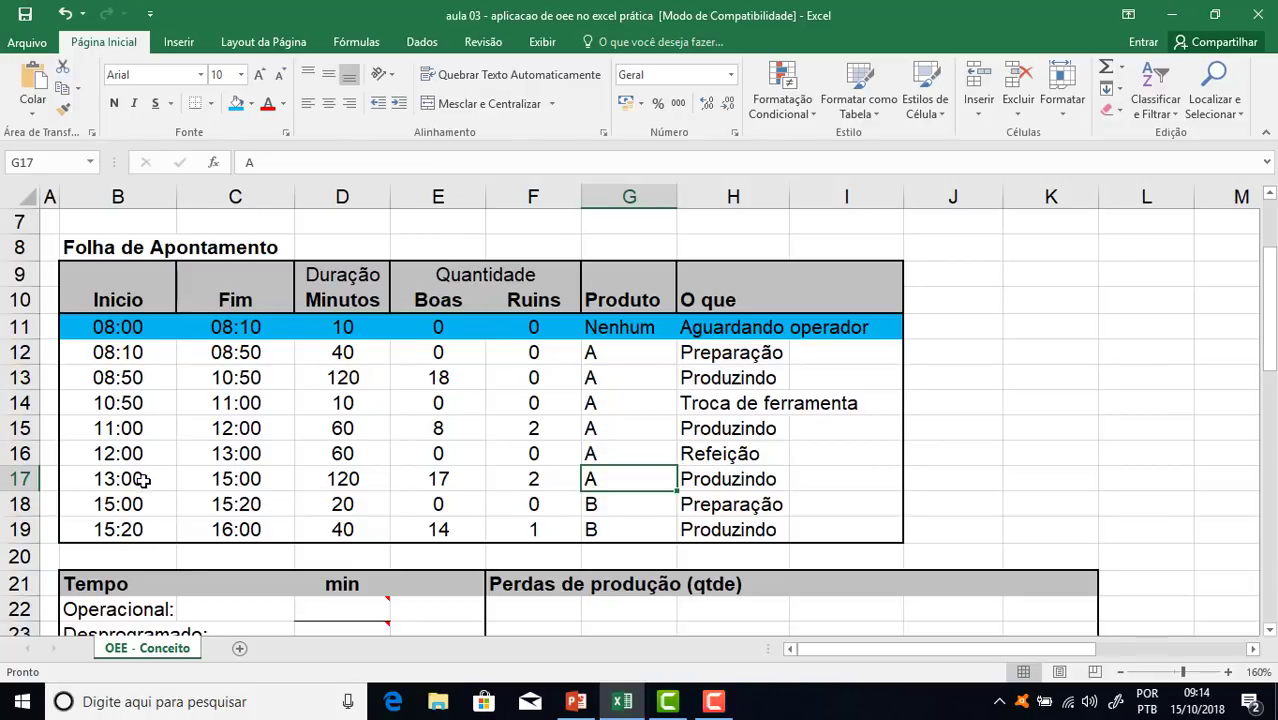
Fill the product A entries in the Produto column (G12:G17) with light blue
left_click_drag(612, 353, 608, 485)
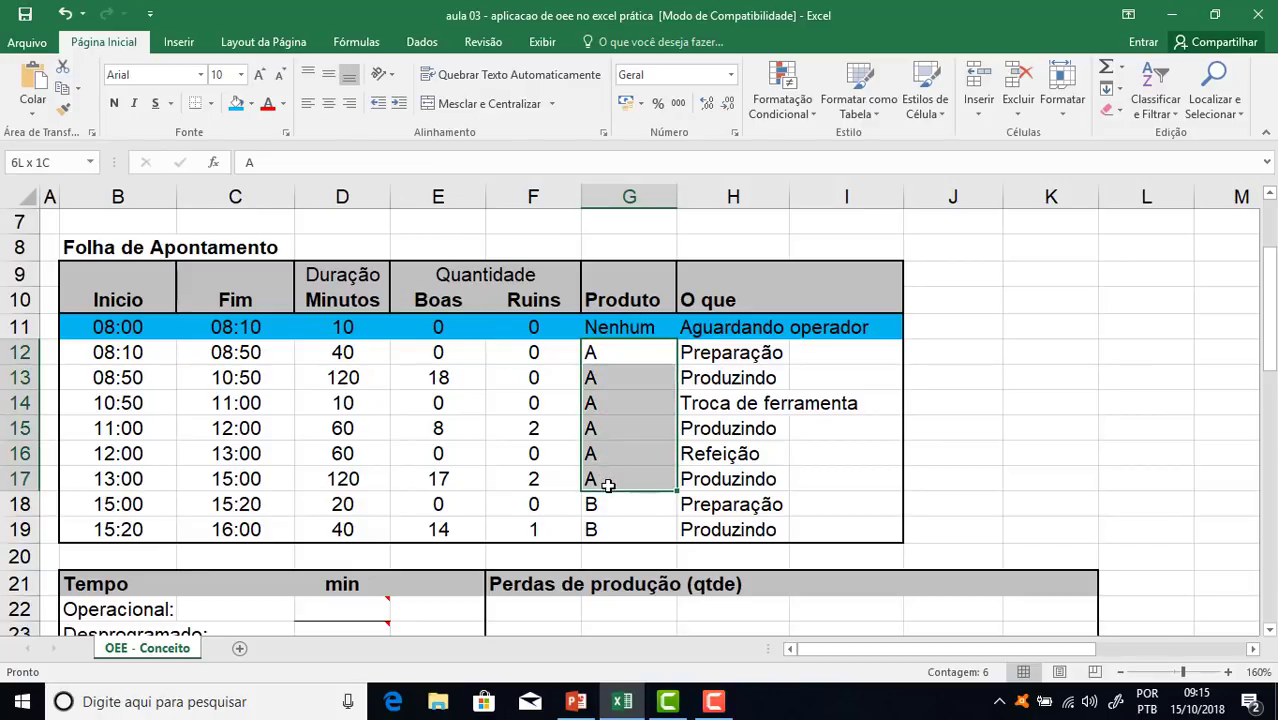
left_click(236, 103)
left_click(811, 514)
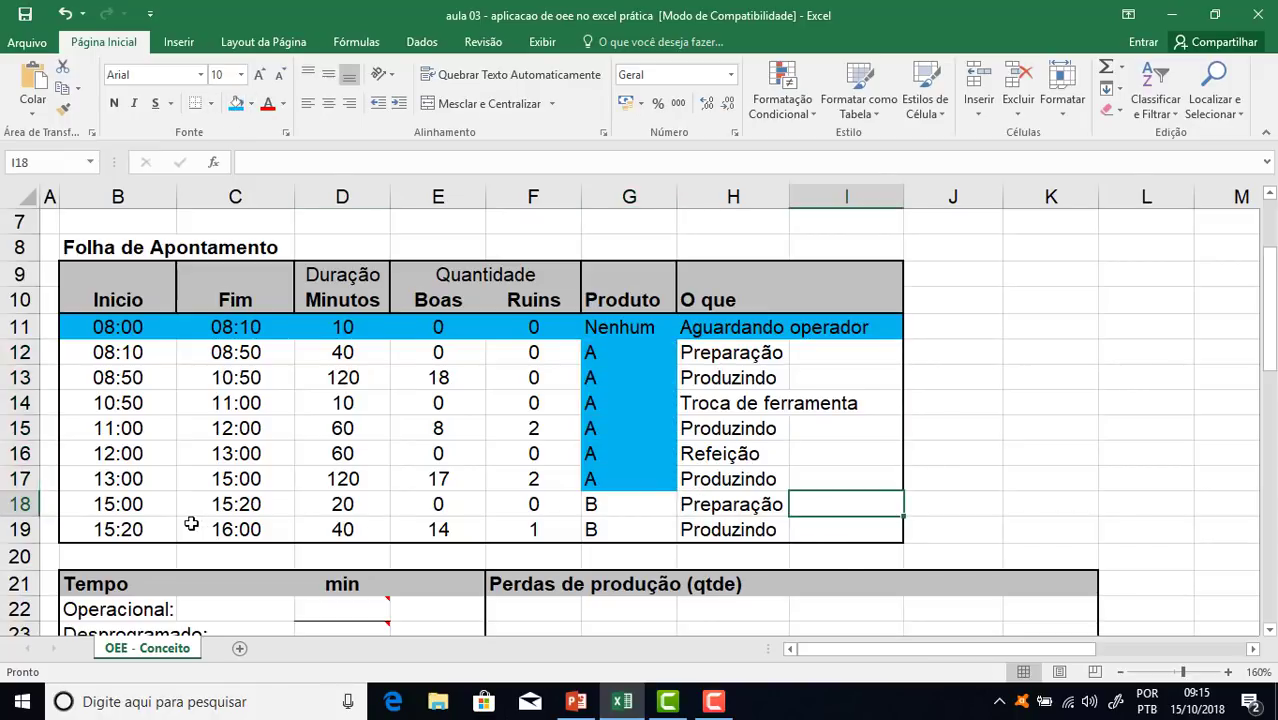
left_click_drag(148, 506, 628, 522)
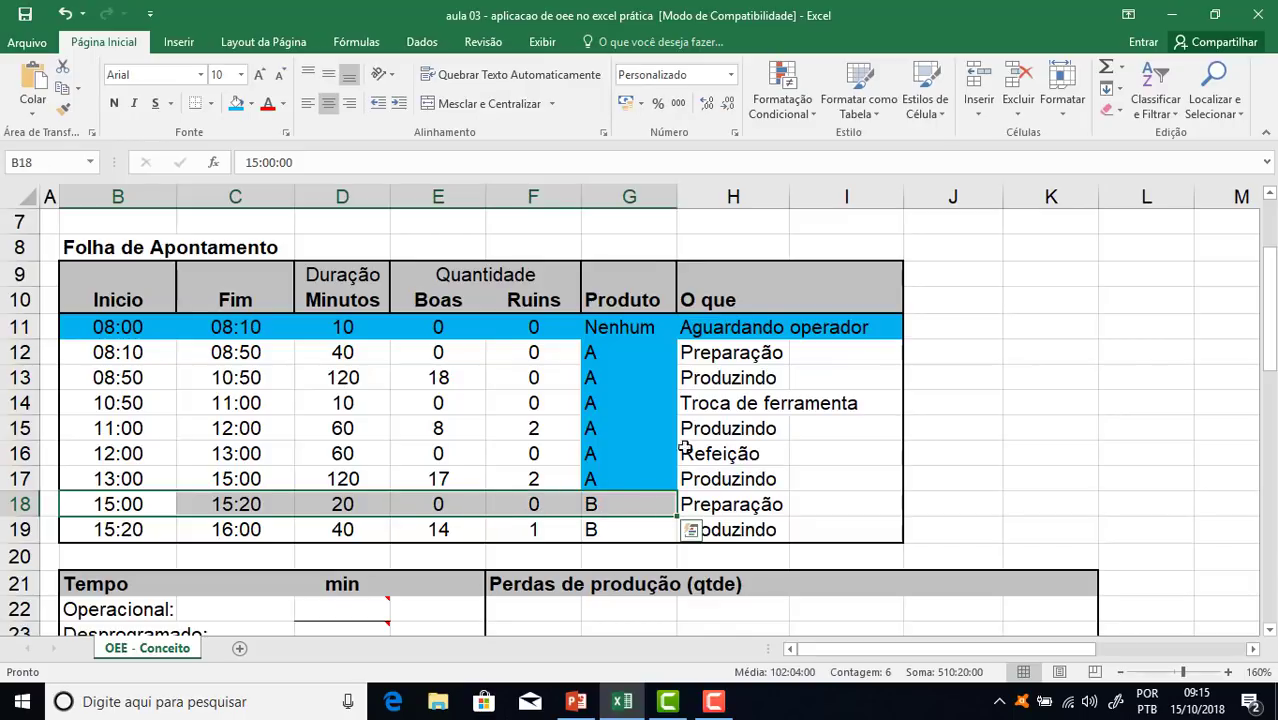
left_click(733, 504)
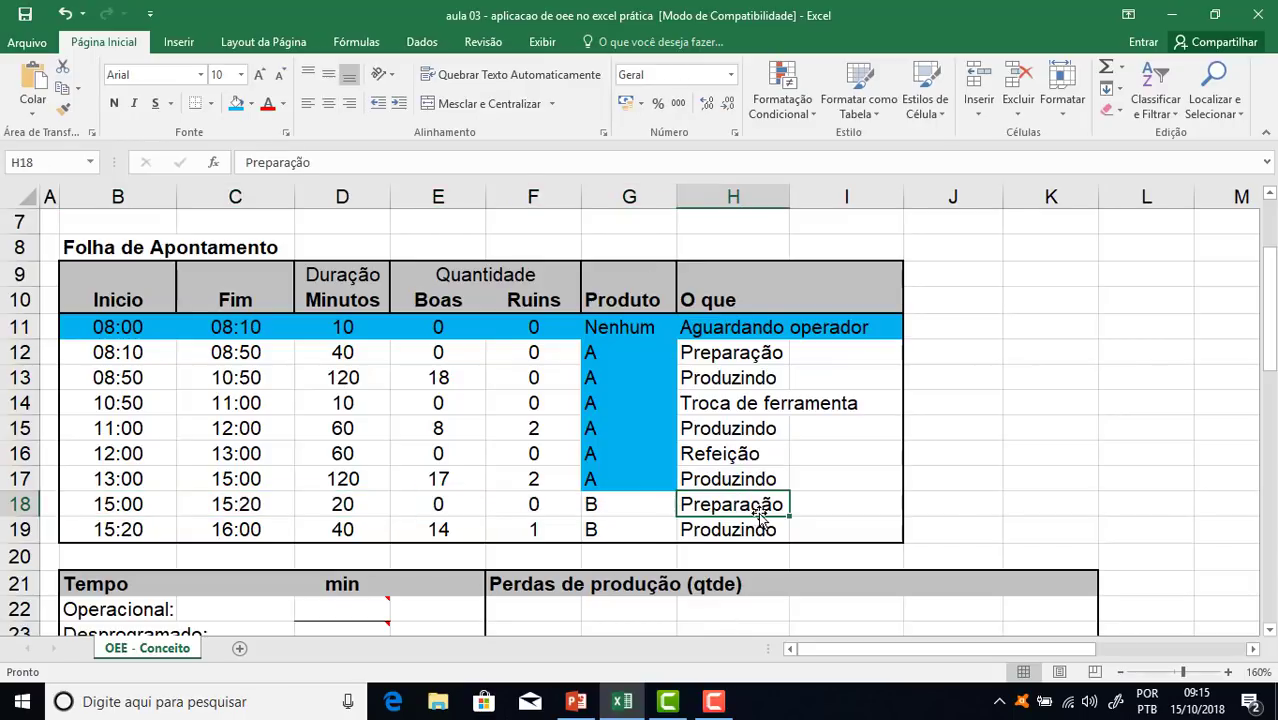
left_click(640, 510)
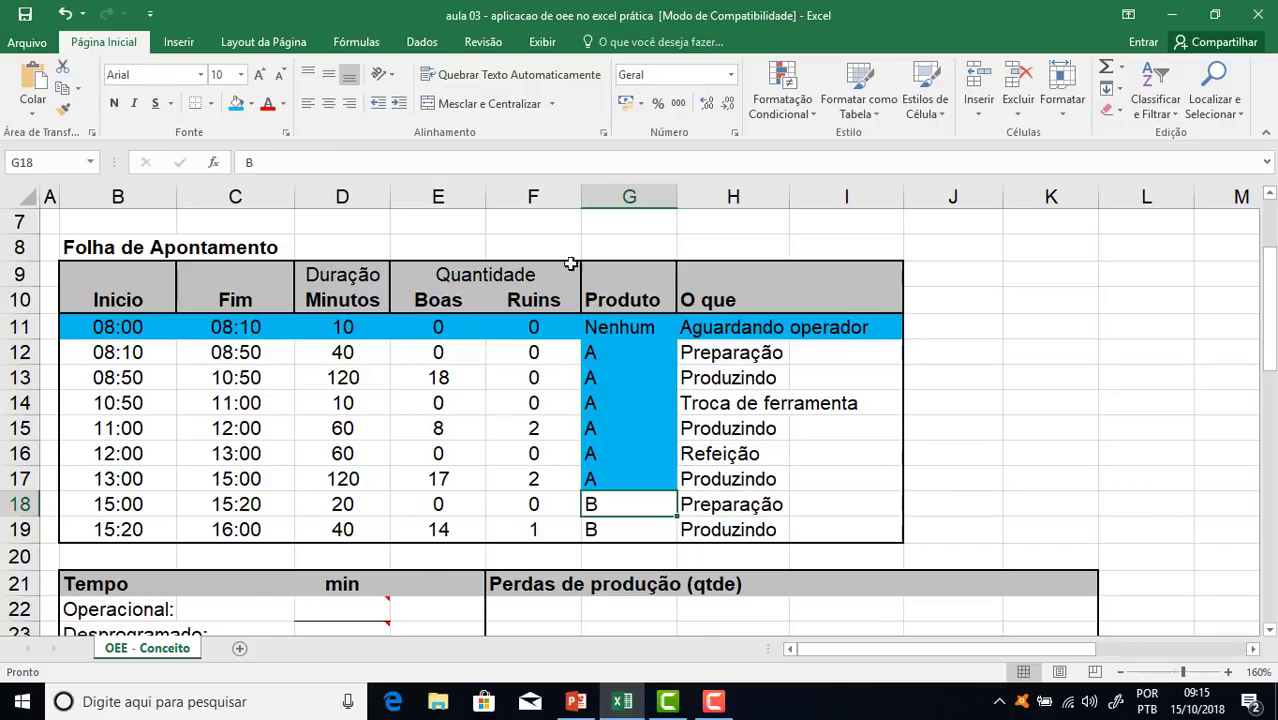
Undo the light blue fills applied to the Folha de Apontamento records in row 11 and the Produto column
key("ctrl+z")
key("ctrl+z")
key("ctrl+z")
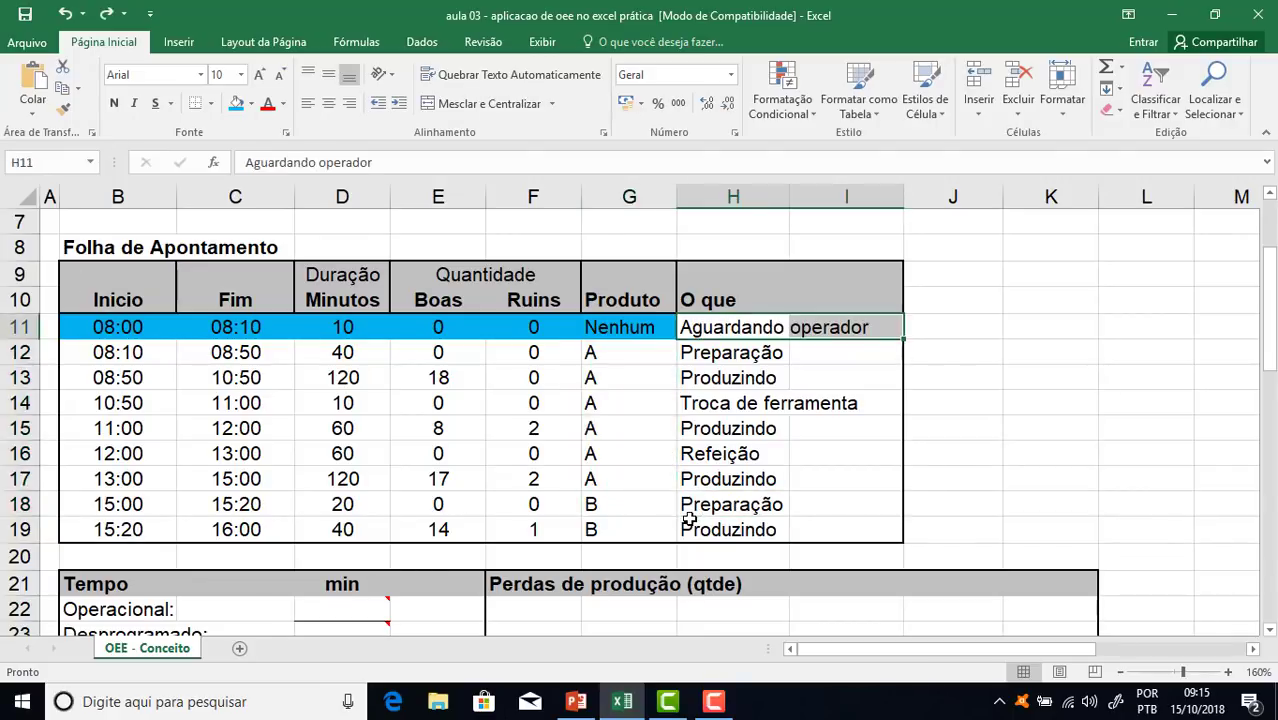
left_click(713, 433)
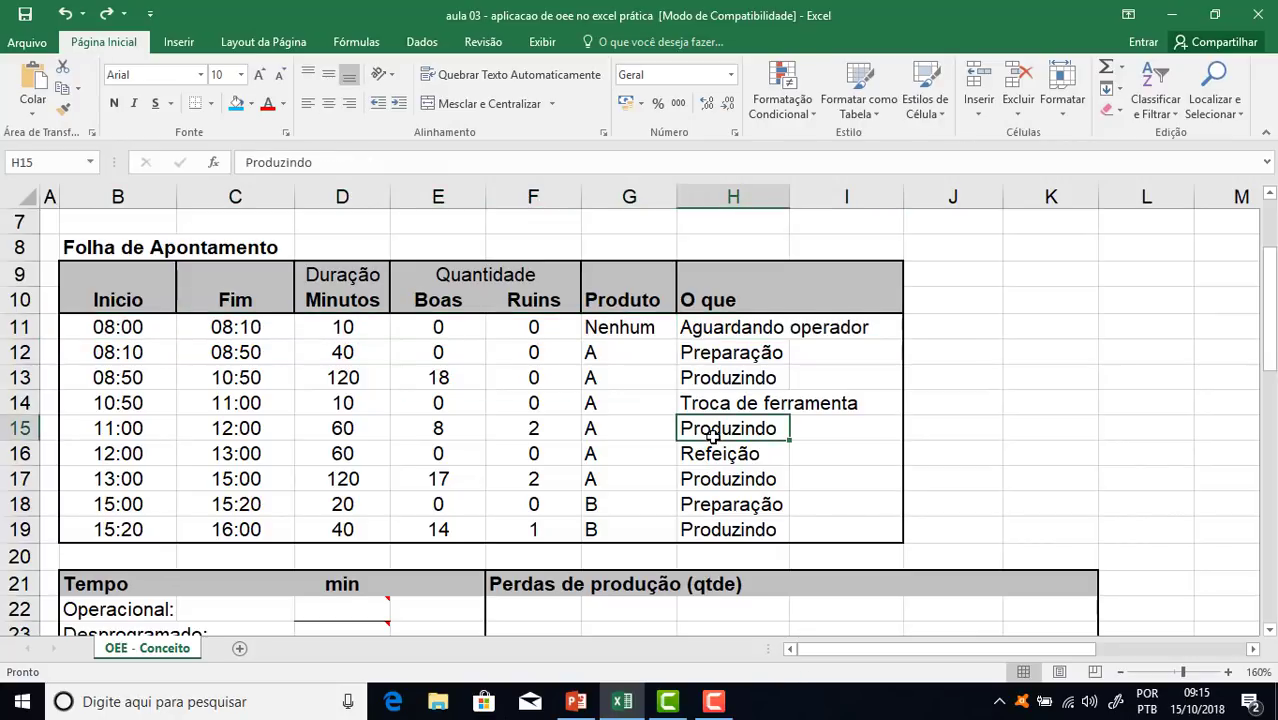
Enter 480 as the Operacional time in D22 of the Tempo block
scroll(620, 428, "down", 3)
left_click(331, 380)
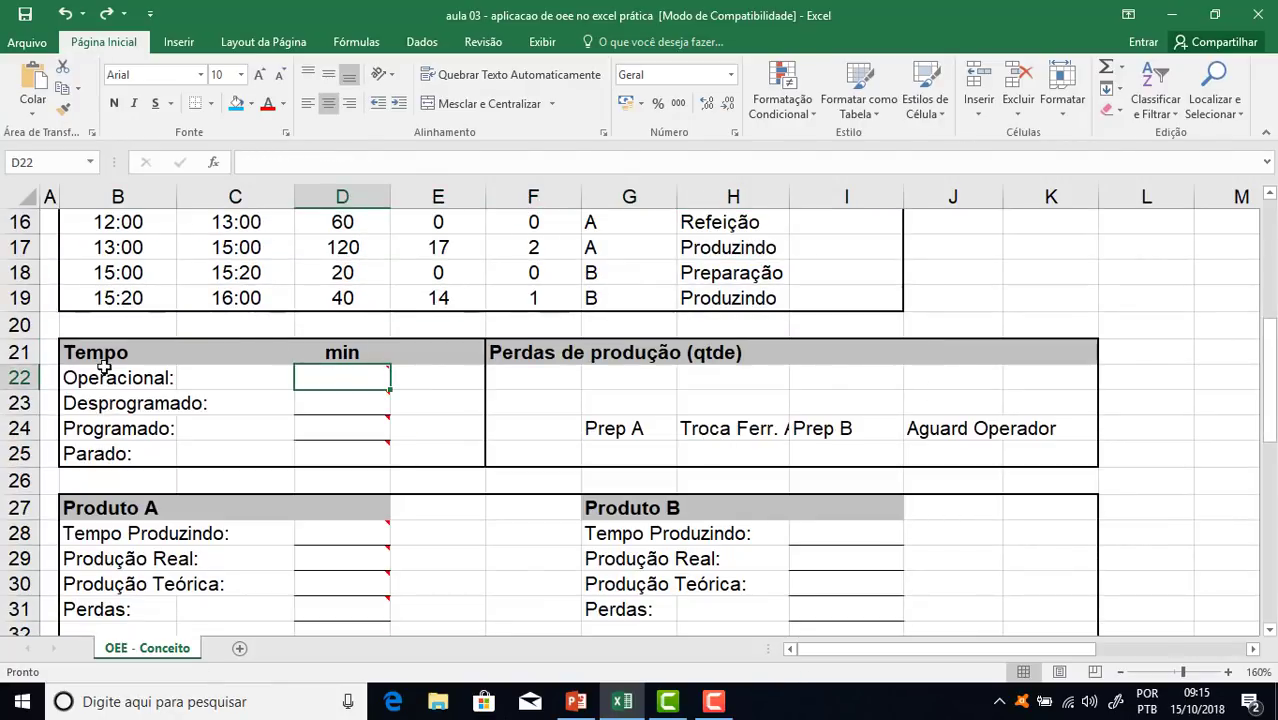
mouse_move(350, 424)
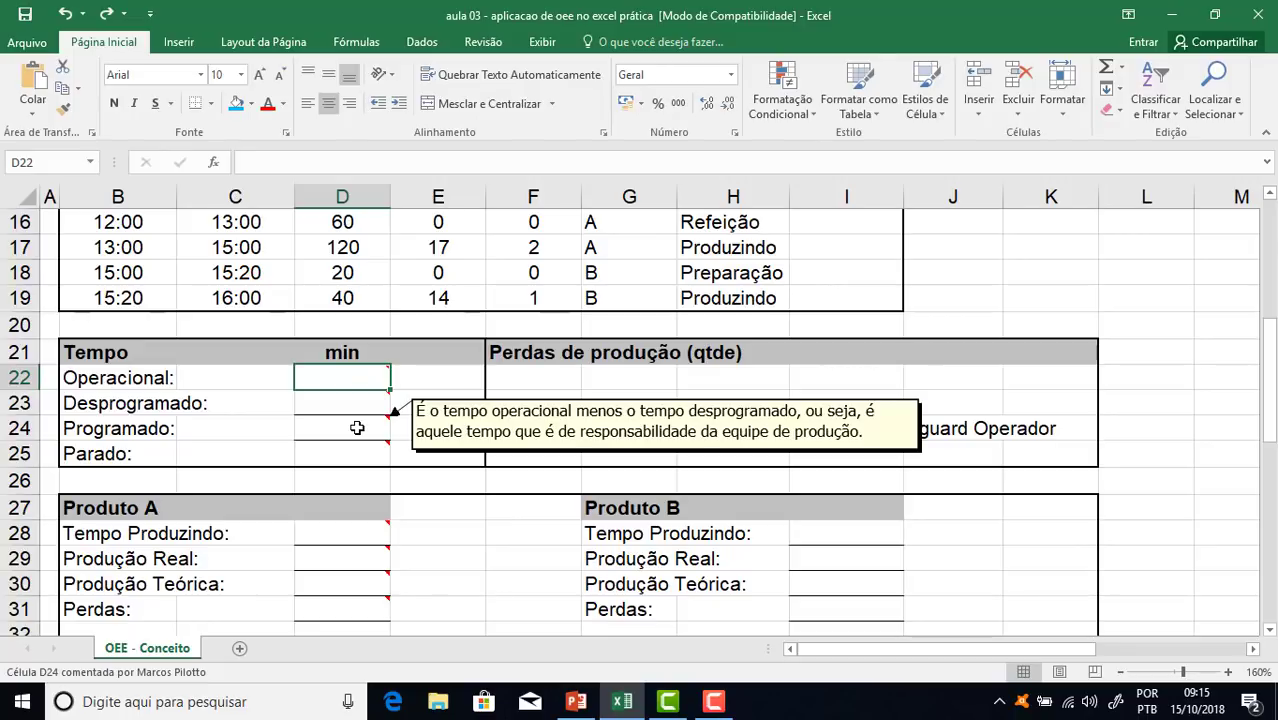
type("480")
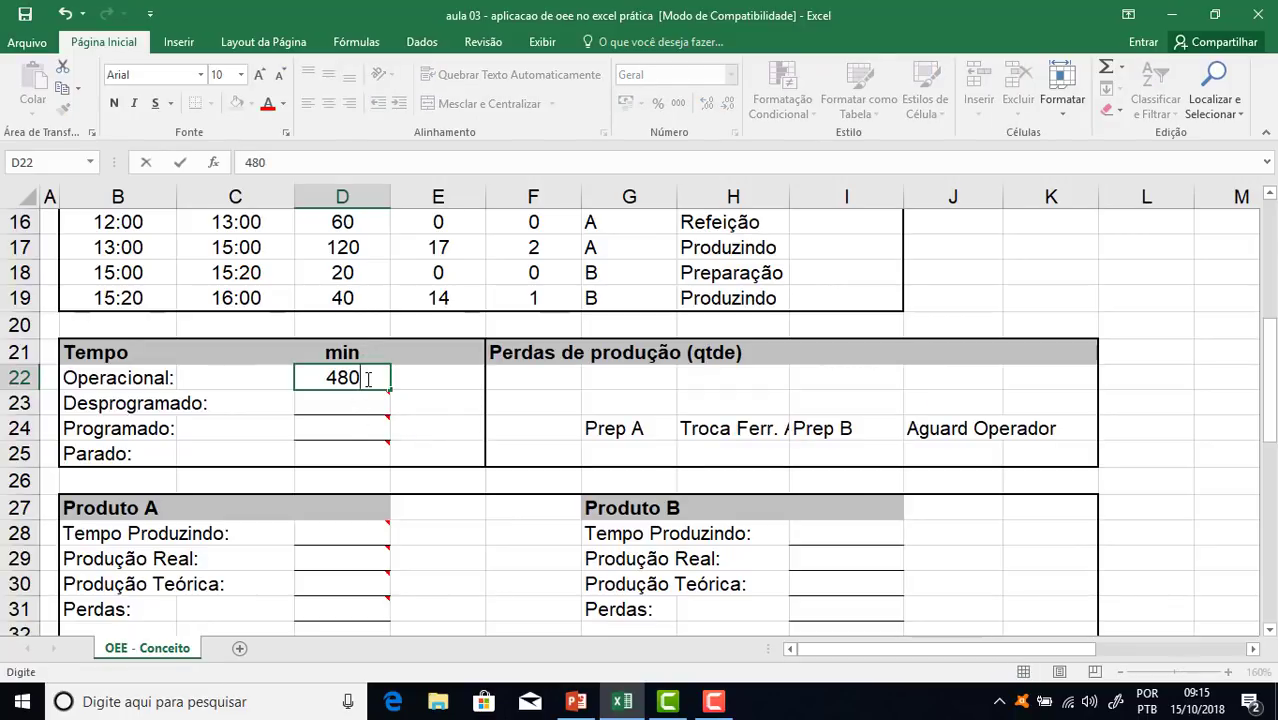
mouse_move(368, 380)
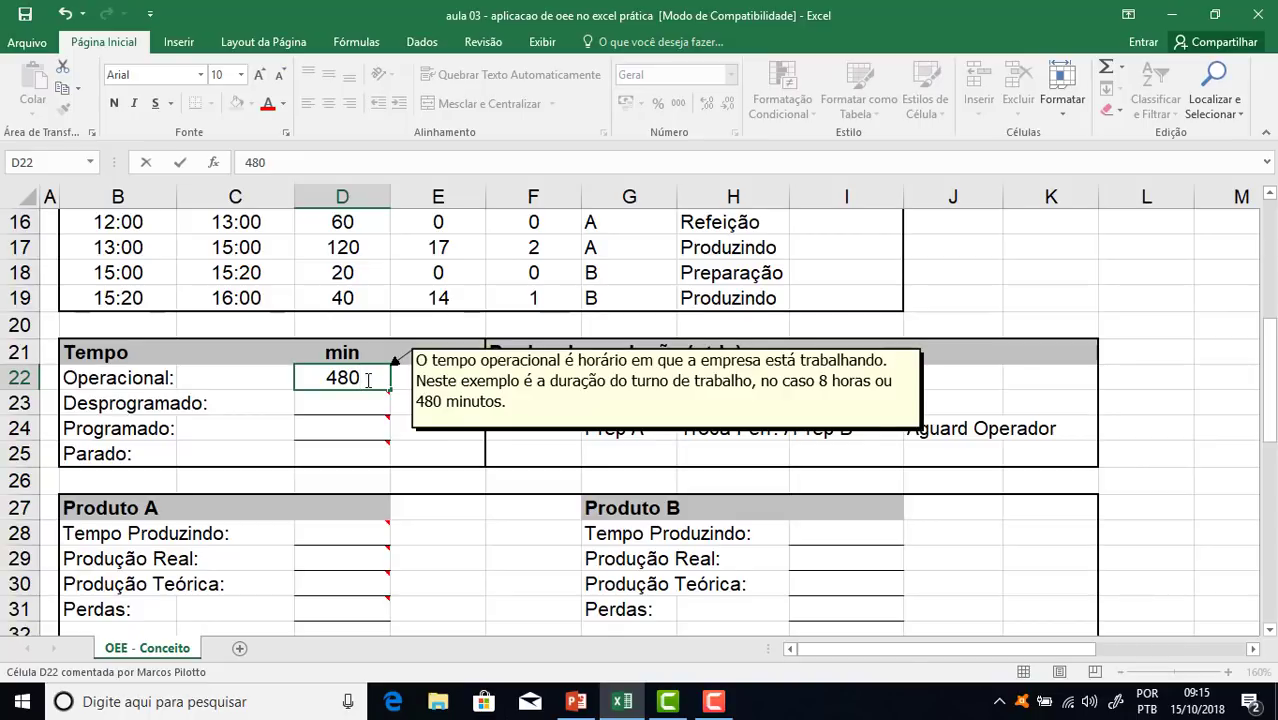
key("Return")
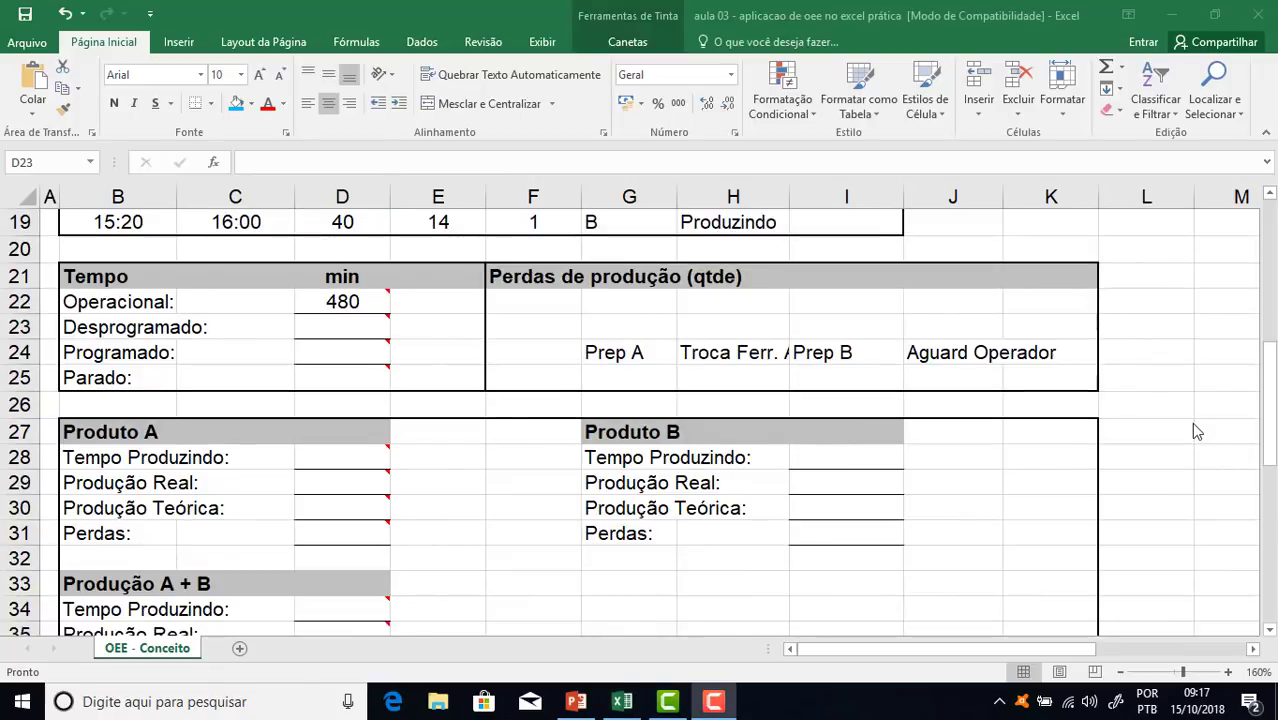
Fill the Refeição record of the Folha de Apontamento (B16:H16) with light blue
left_click(350, 326)
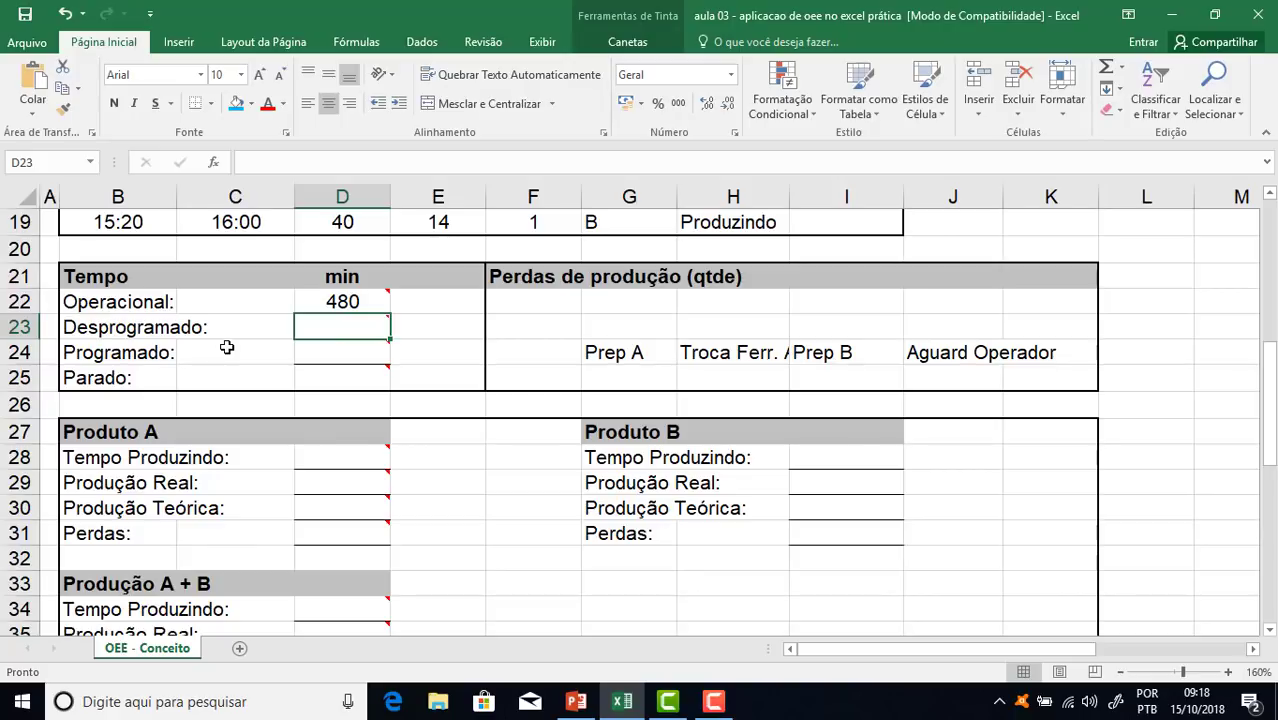
mouse_move(336, 326)
scroll(845, 379, "up", 2)
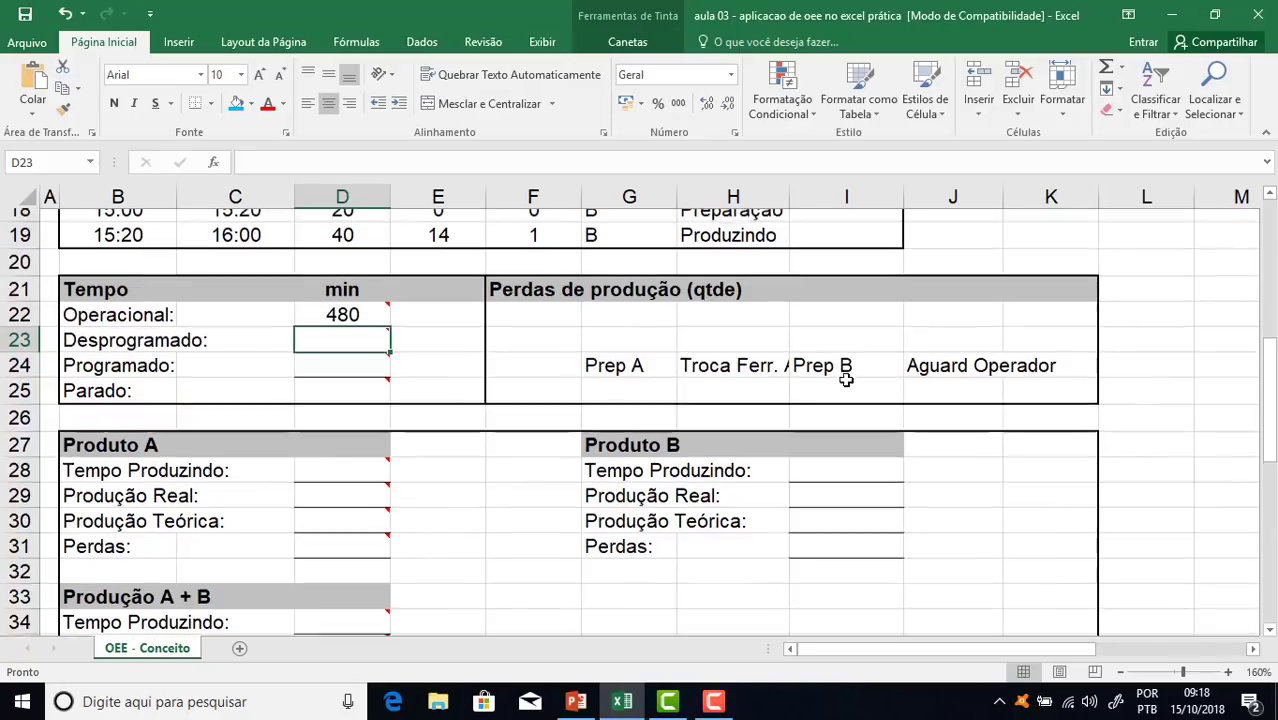
scroll(916, 441, "up", 2)
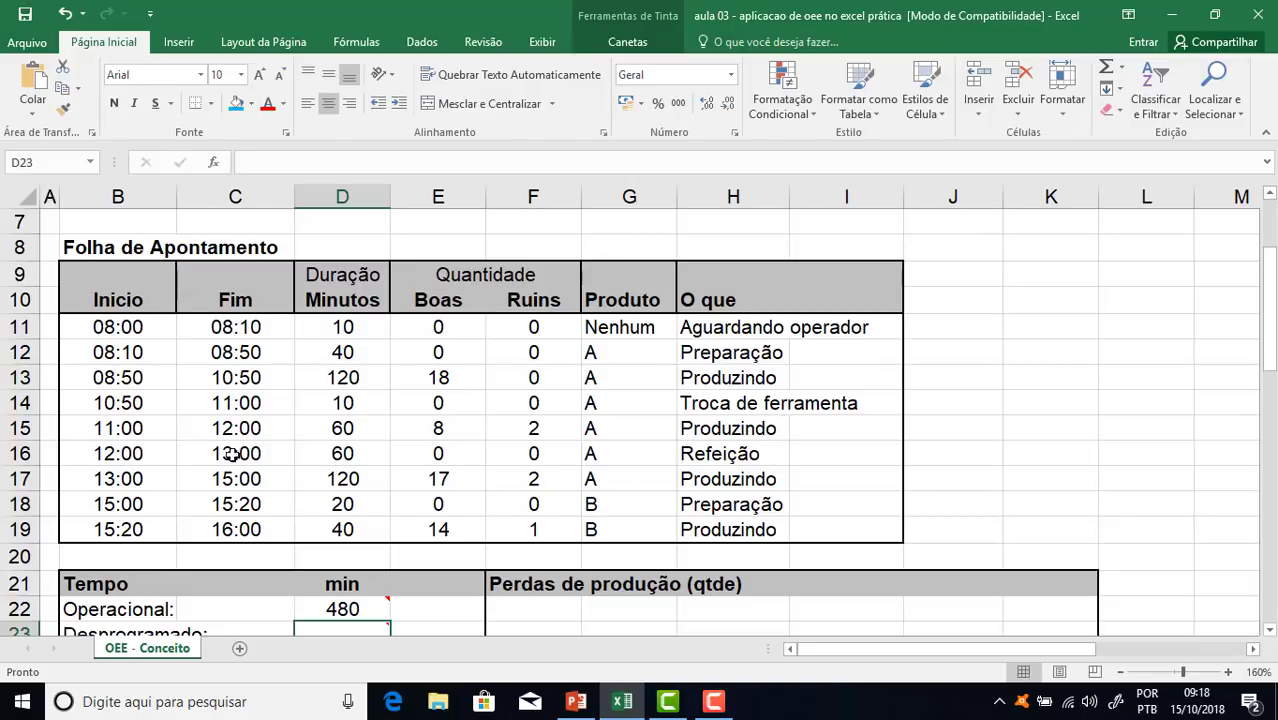
left_click(342, 456)
left_click(237, 104)
left_click(566, 457)
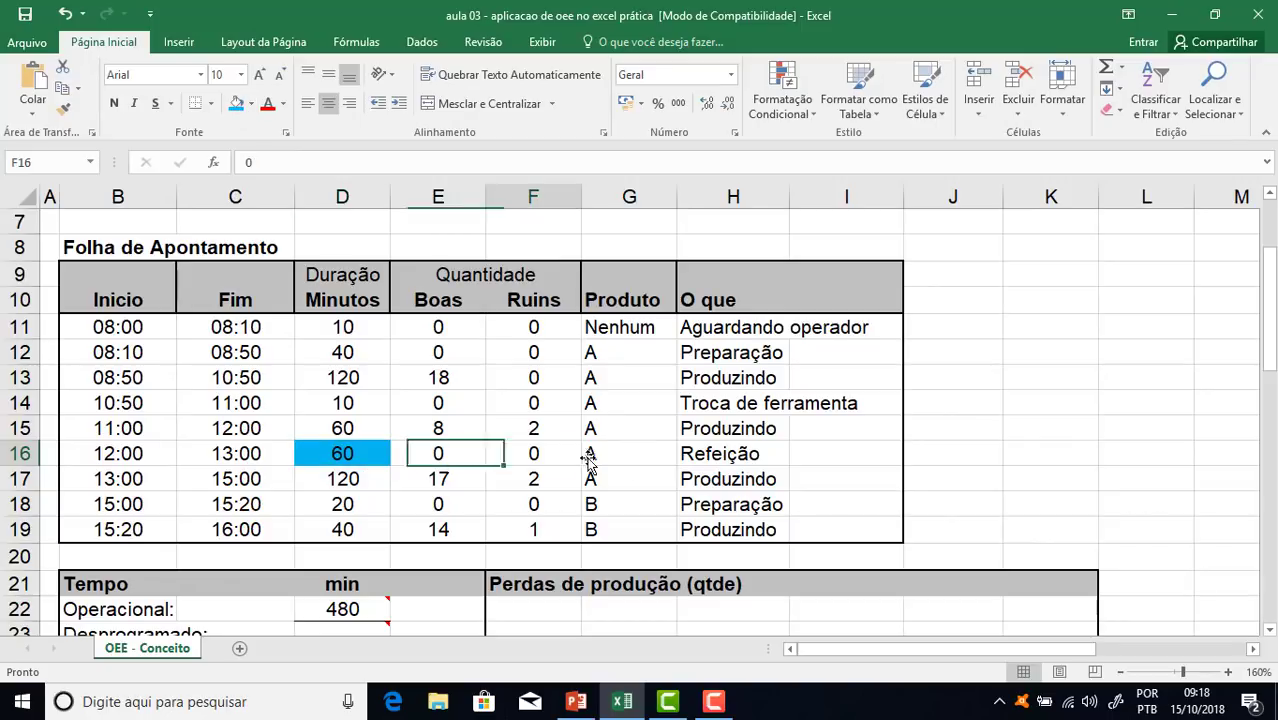
left_click_drag(690, 457, 105, 458)
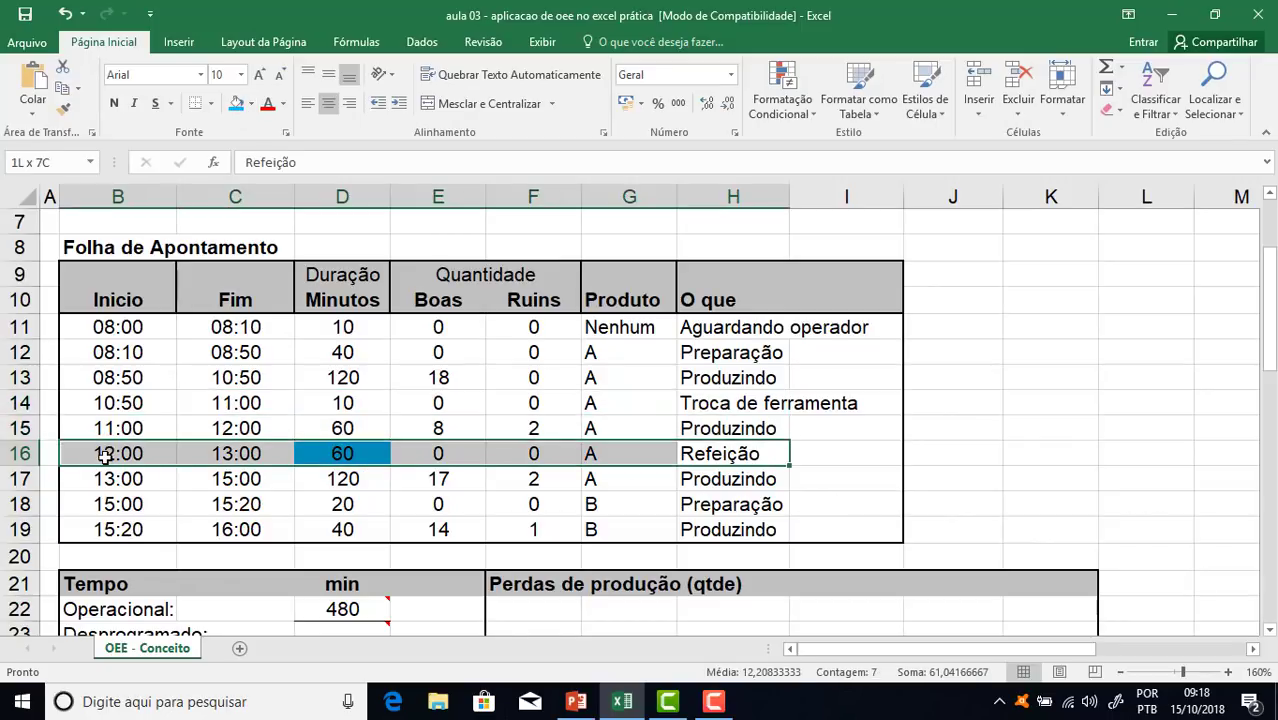
left_click(237, 104)
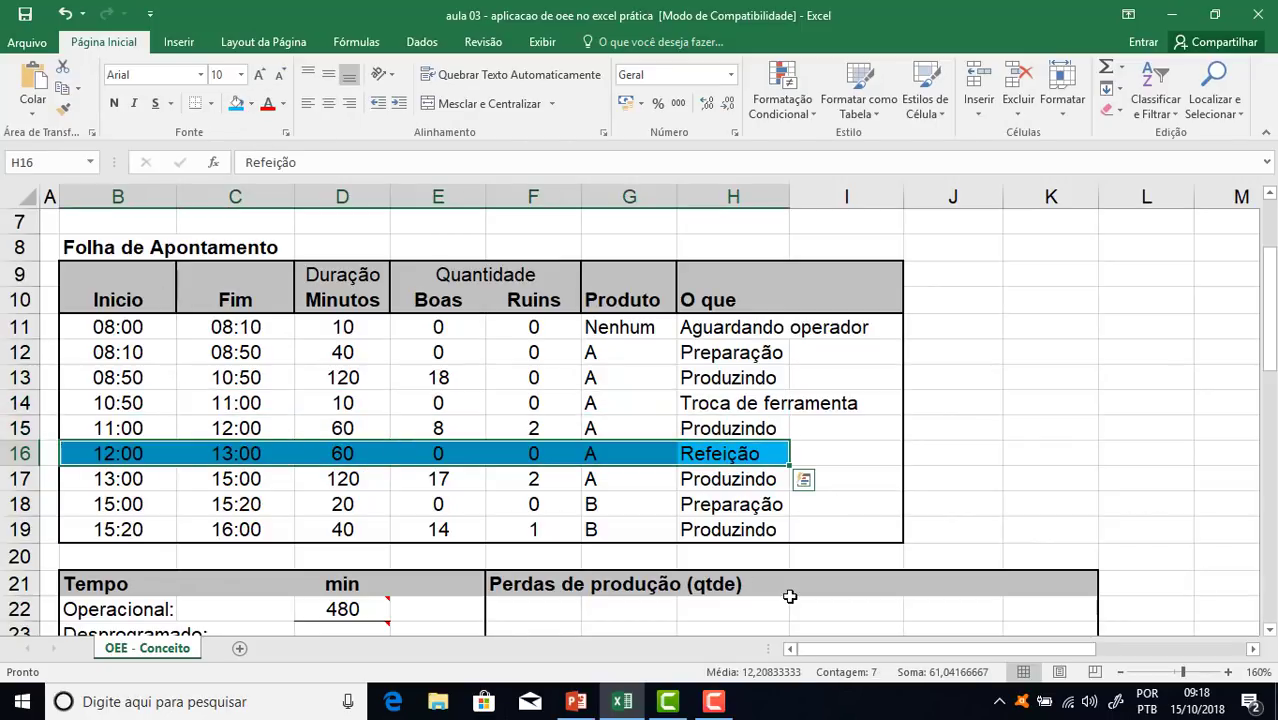
left_click(830, 443)
Link the Desprogramado time in D23 to the Refeição duration with the formula =D16
scroll(830, 443, "down", 4)
left_click(342, 327)
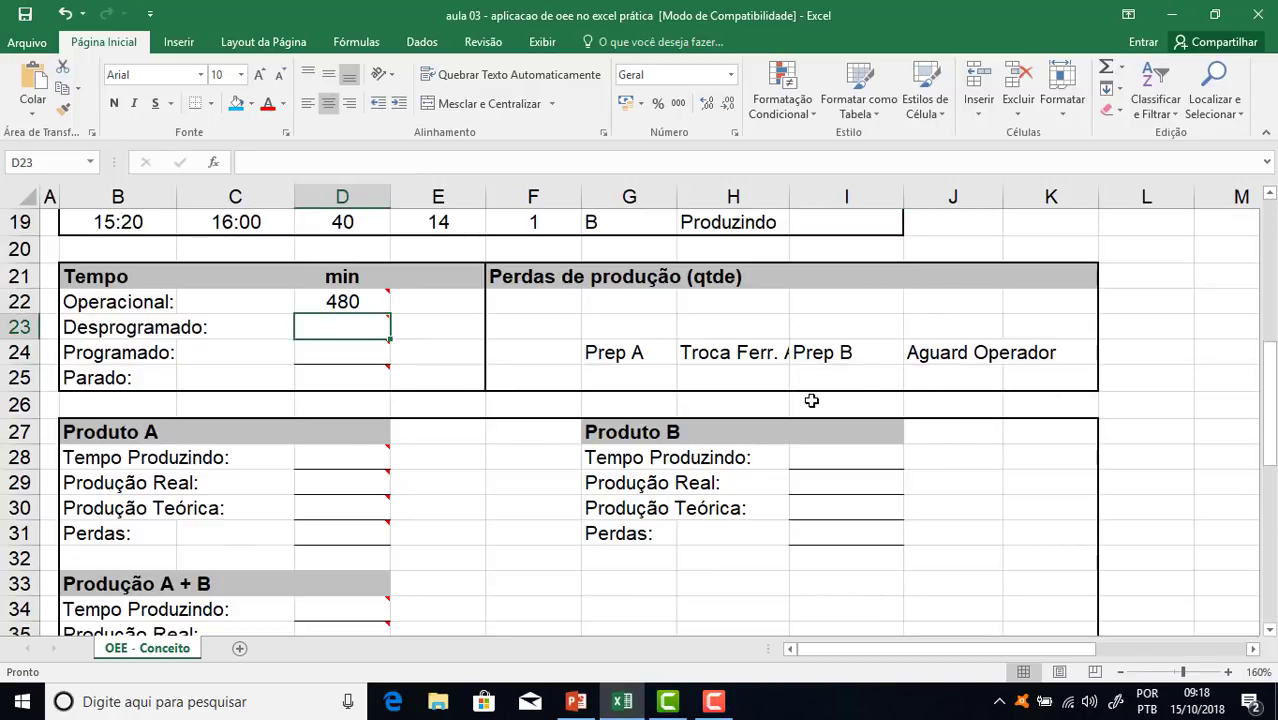
type("=")
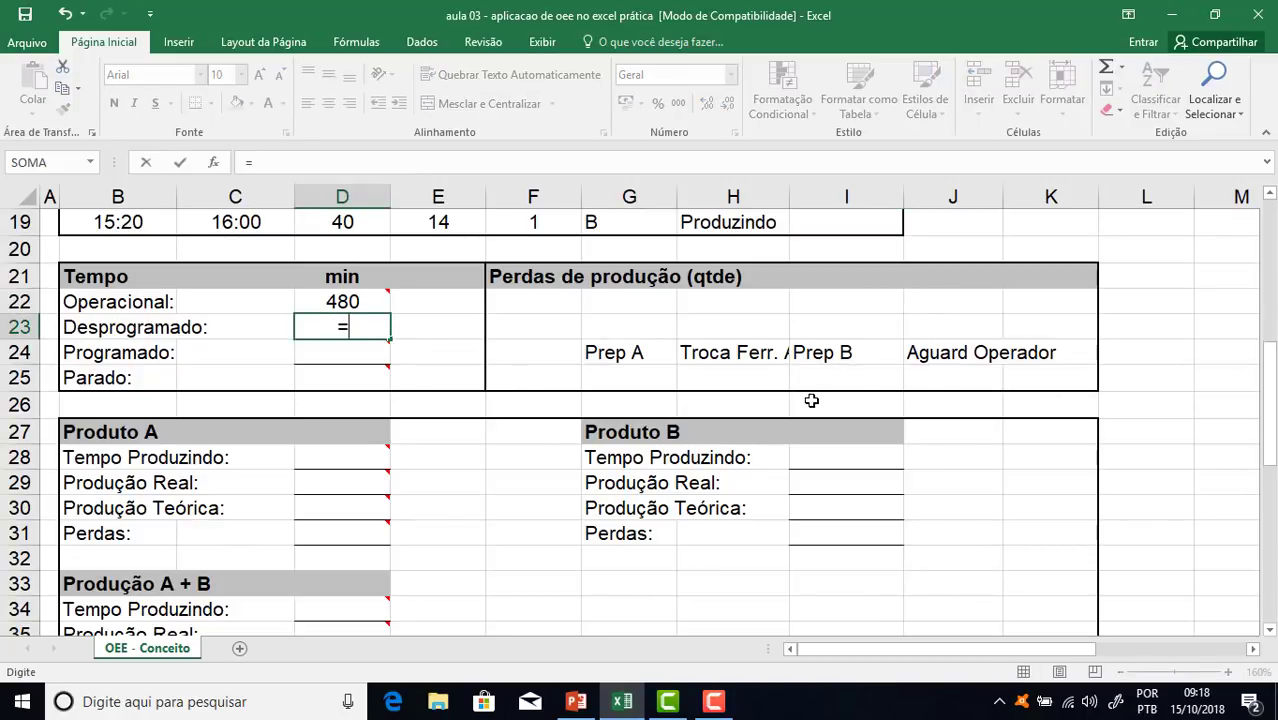
scroll(700, 445, "up", 3)
left_click(376, 368)
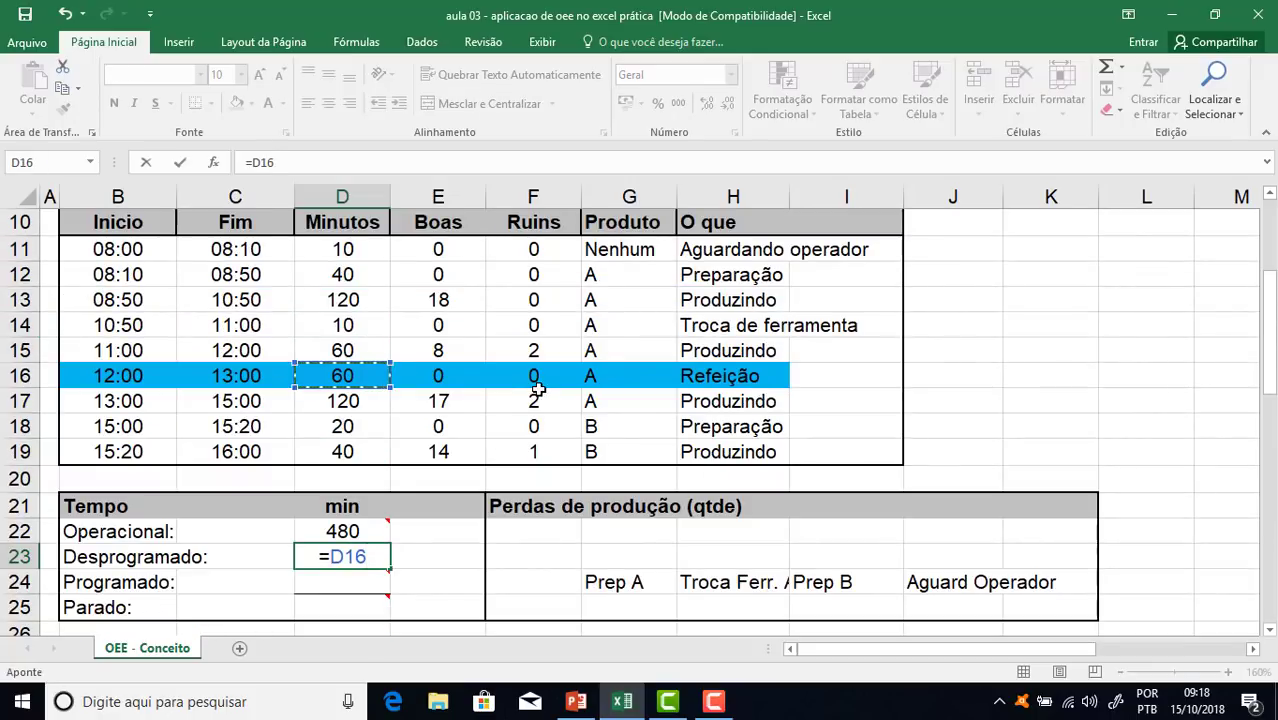
key("Return")
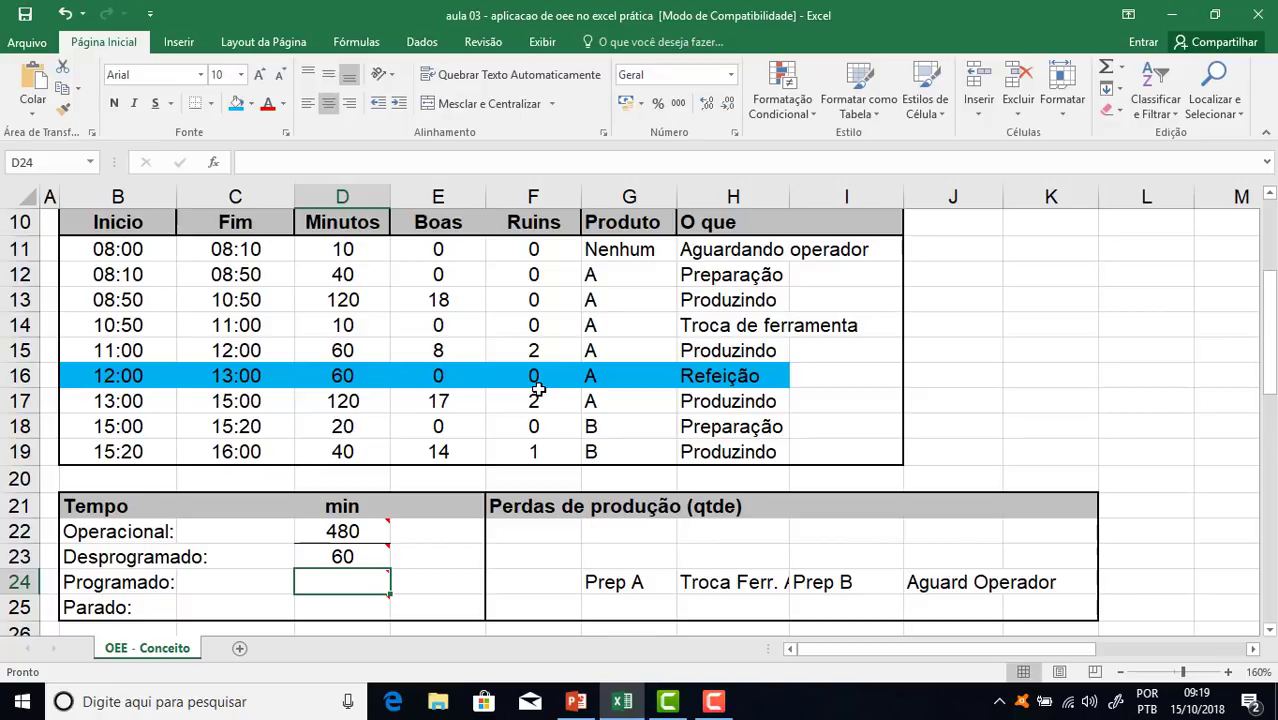
Set the Refeição duration in D16 to 90 minutes to test the link from the Desprogramado time
key("Up")
key("Up")
key("Up")
key("Up")
key("Up")
key("Up")
key("Up")
key("Up")
key("Up")
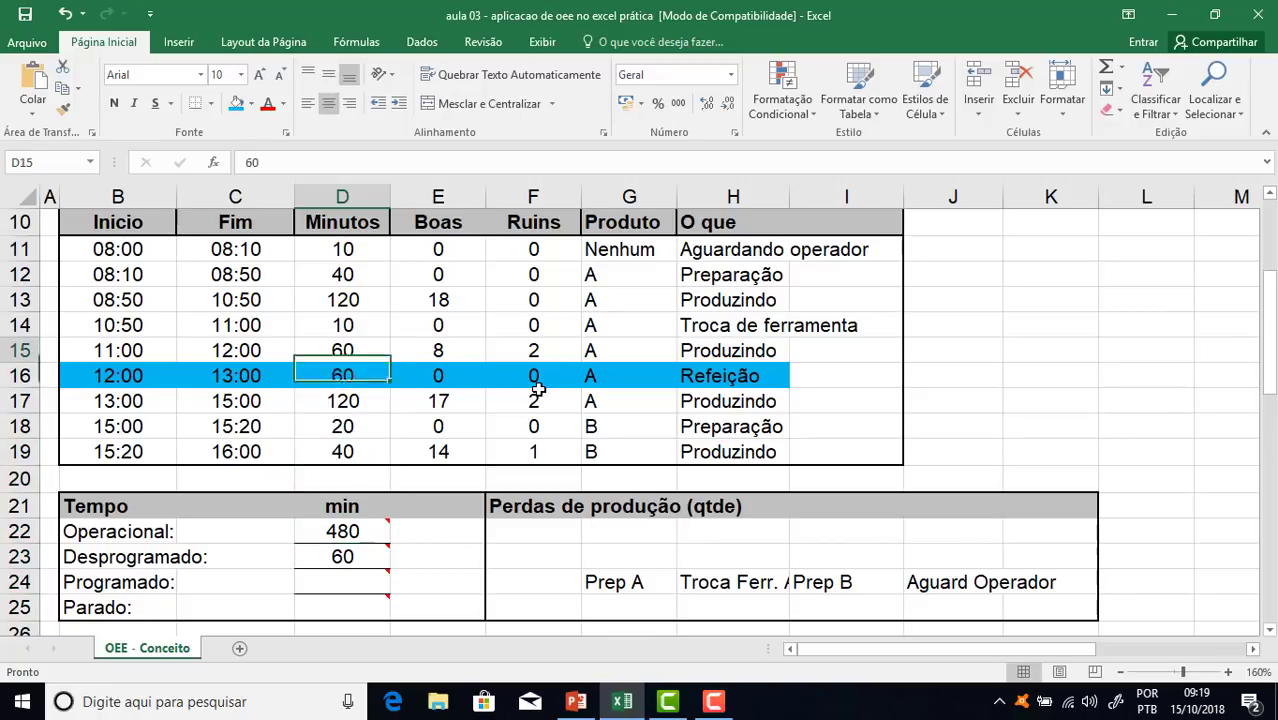
key("Down")
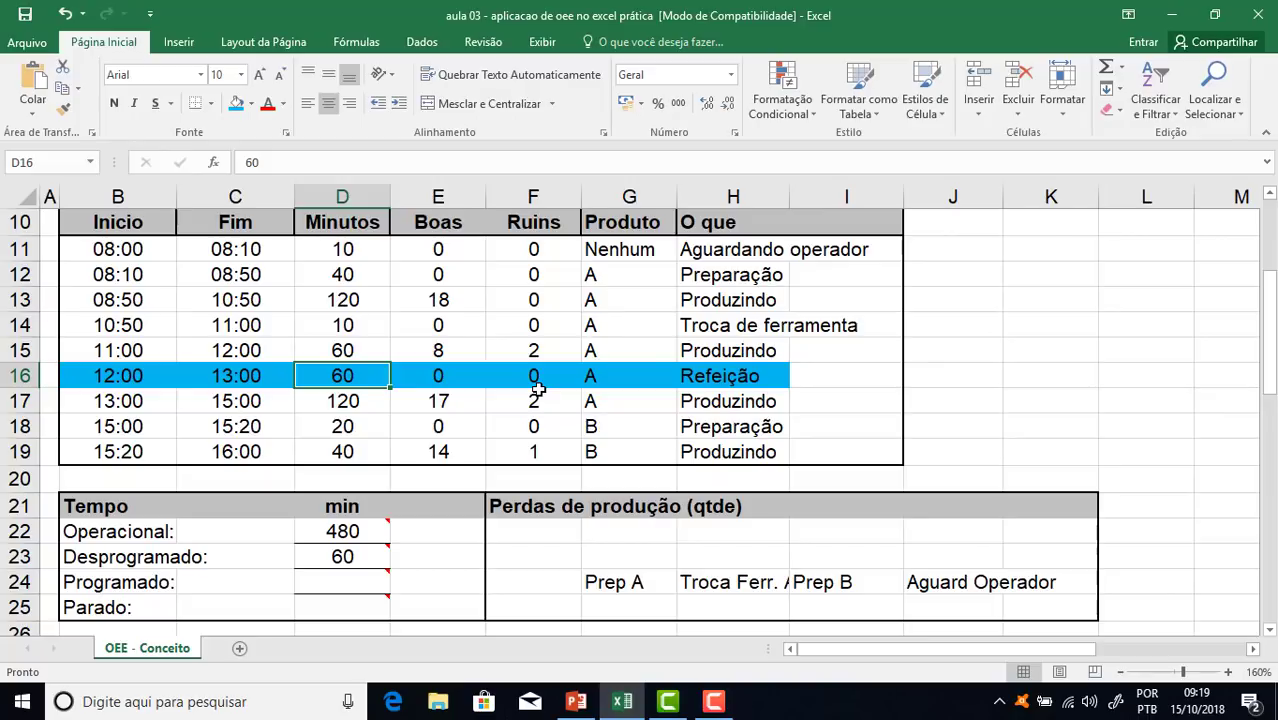
type("90")
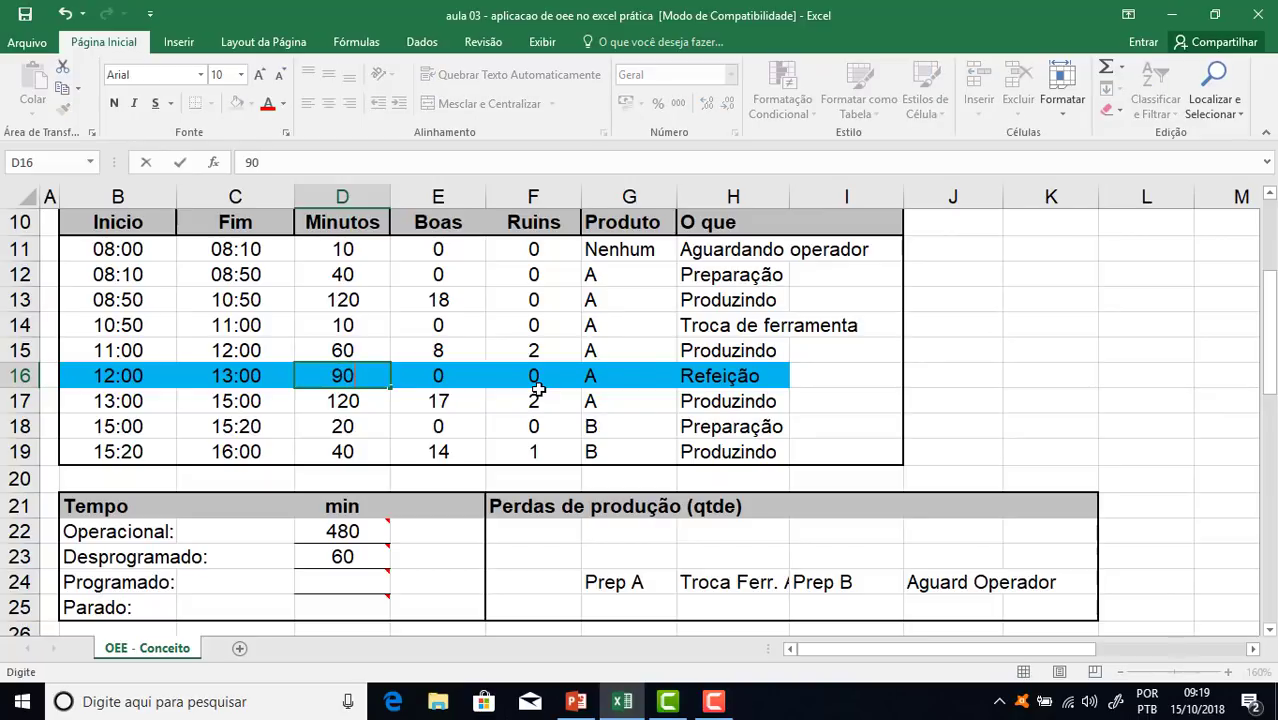
key("Return")
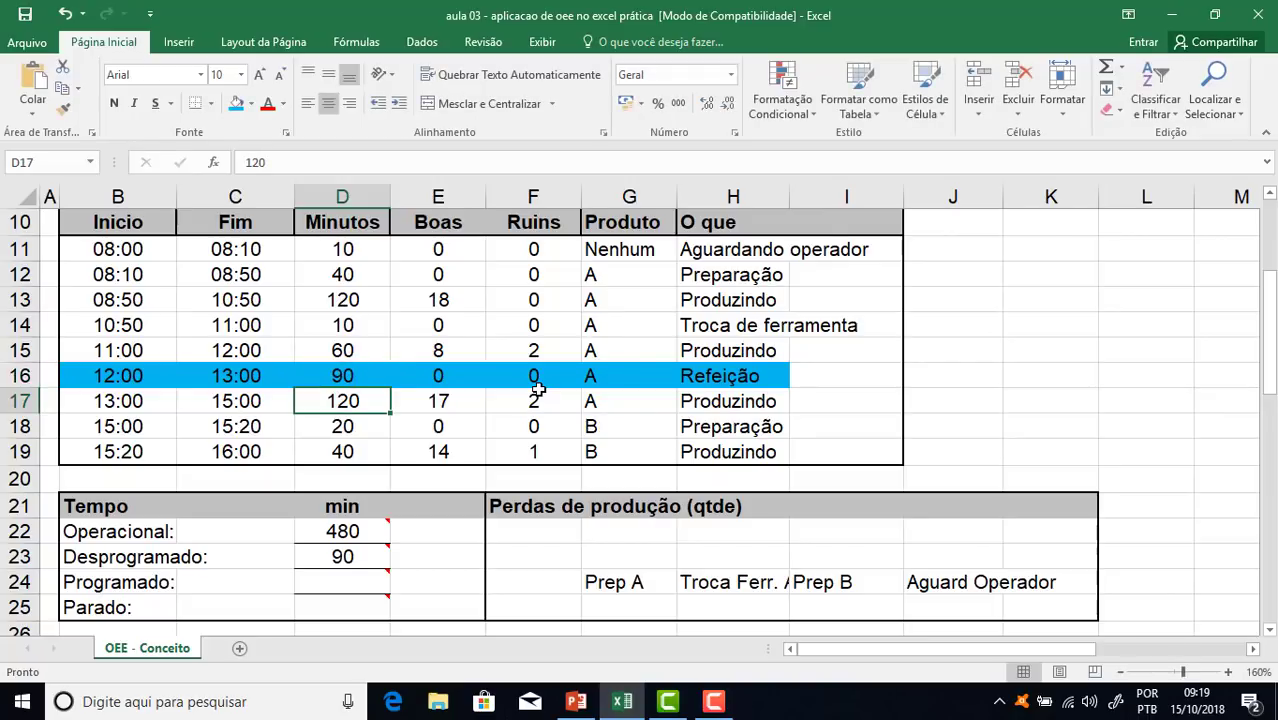
Set the Refeição duration in D16 back to 60 minutes
left_click(345, 565)
left_click(360, 377)
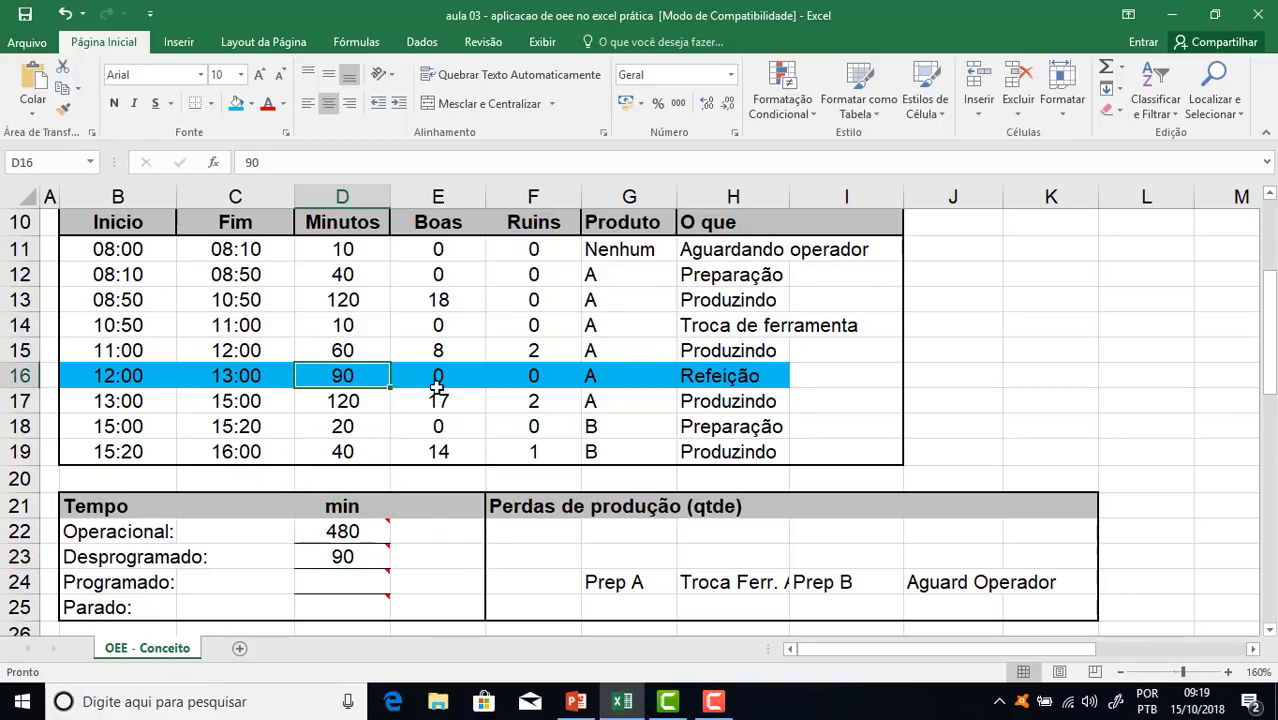
type("60")
key("Return")
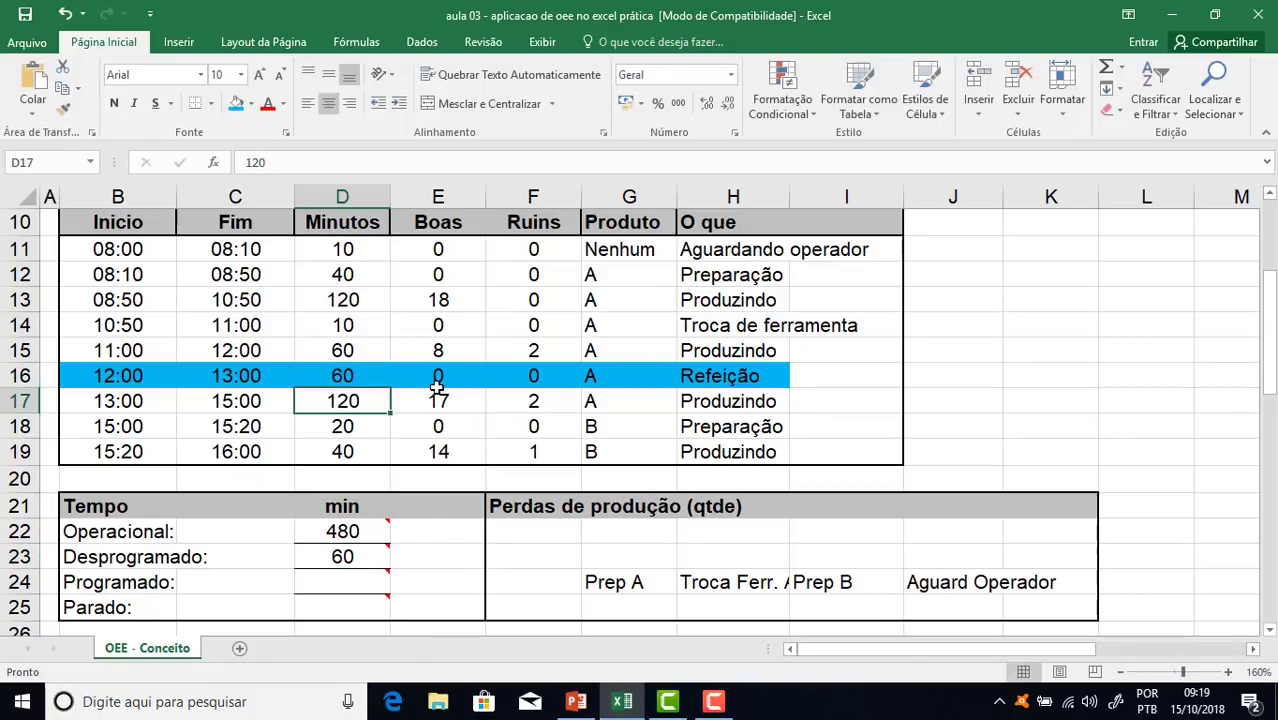
left_click(325, 580)
scroll(380, 560, "down", 2)
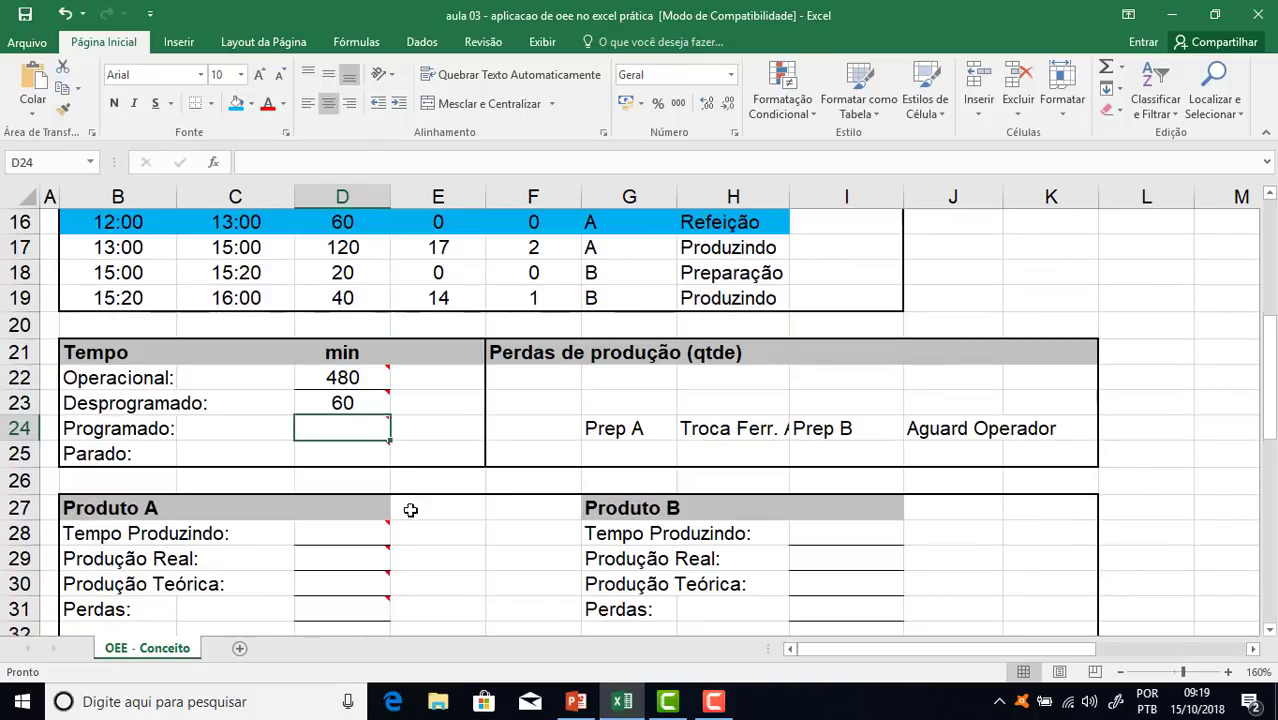
mouse_move(362, 441)
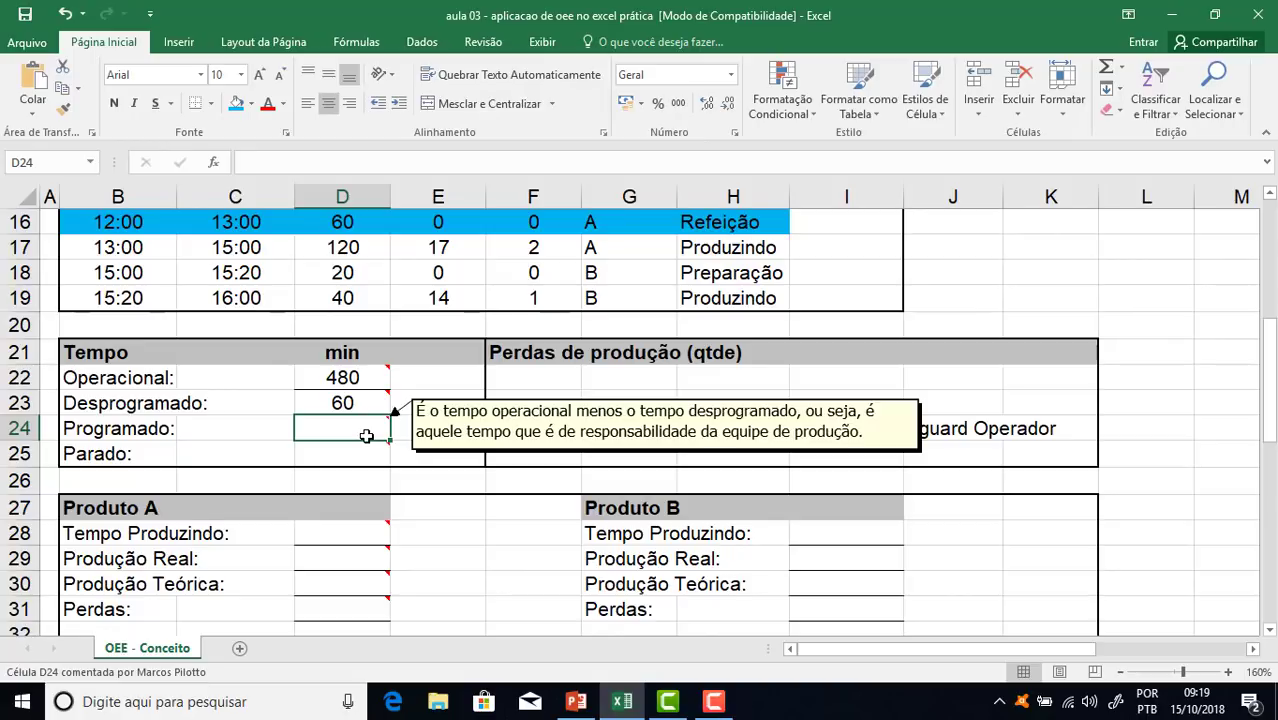
type("=")
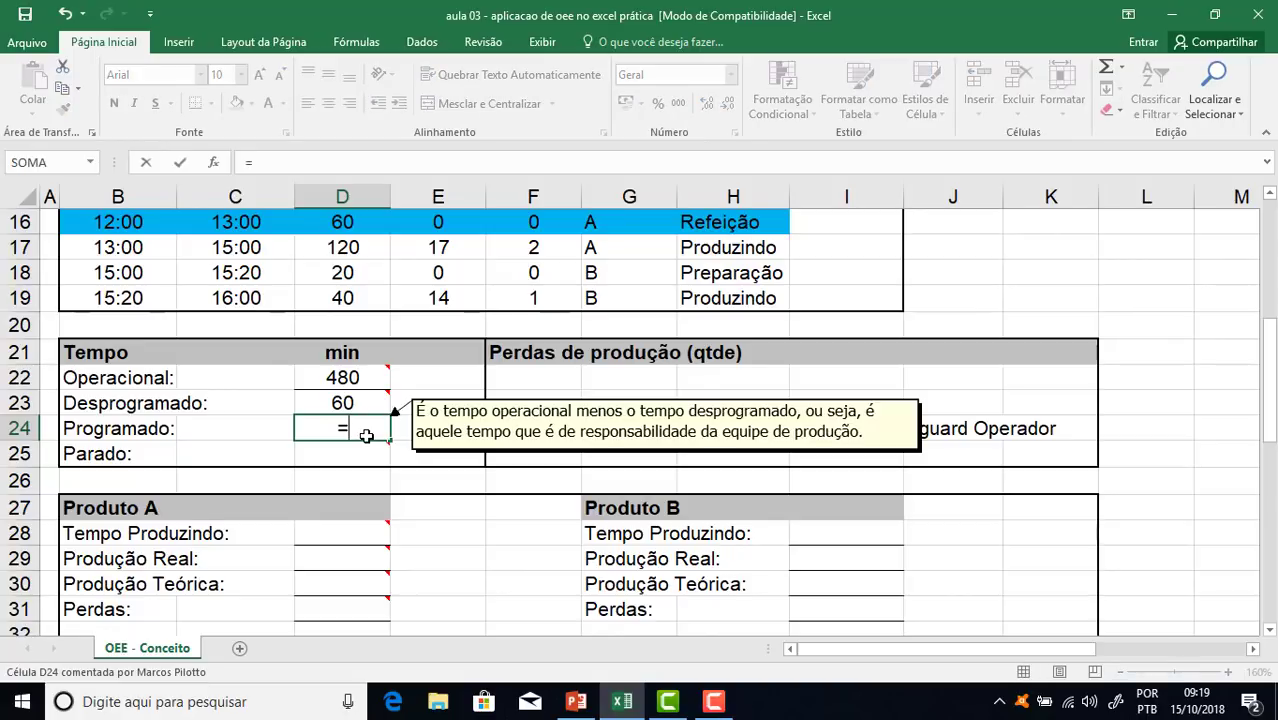
type("480")
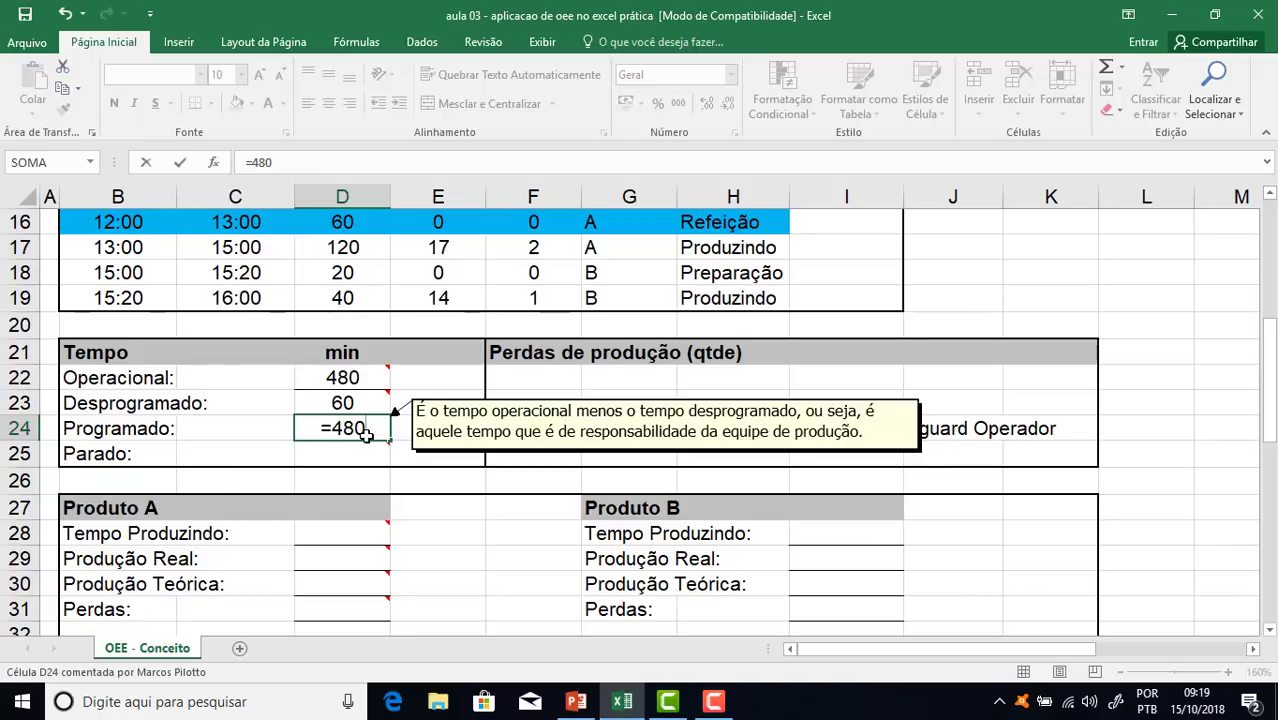
type("-60")
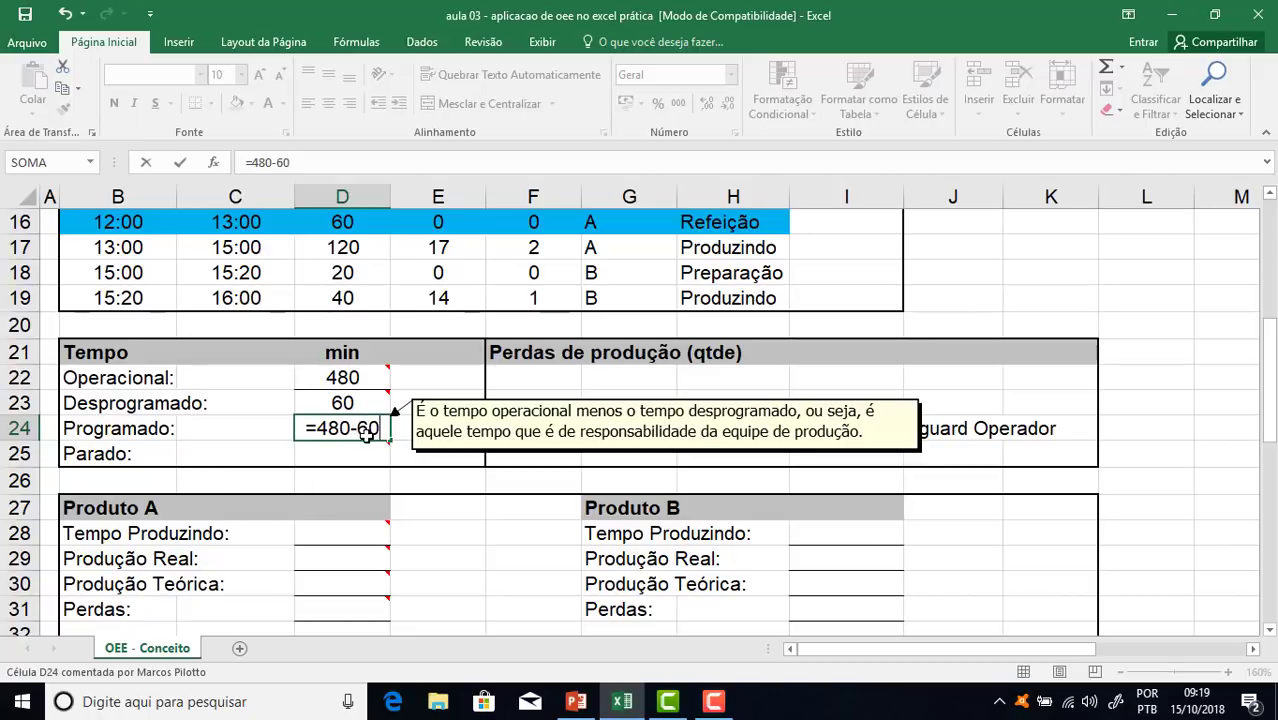
key("Escape")
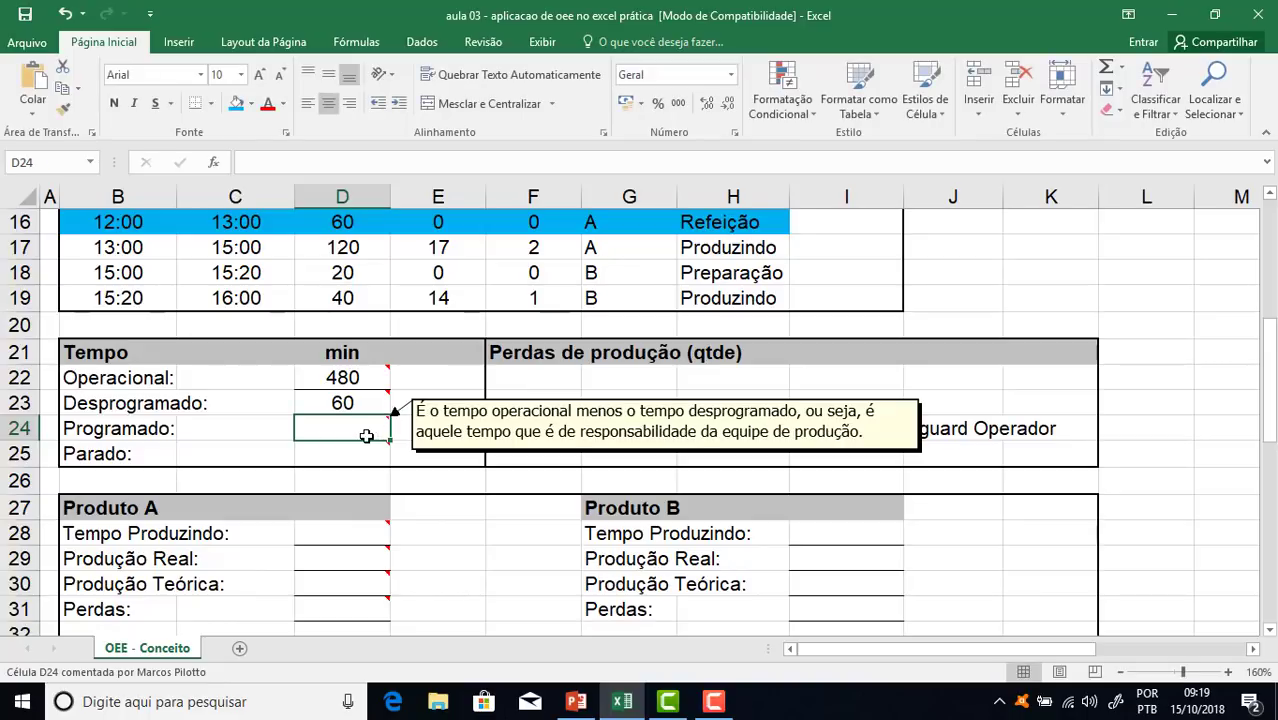
Calculate the Programado time in D24 by subtracting the Desprogramado time from the Operacional time with =D22-D23
type("=")
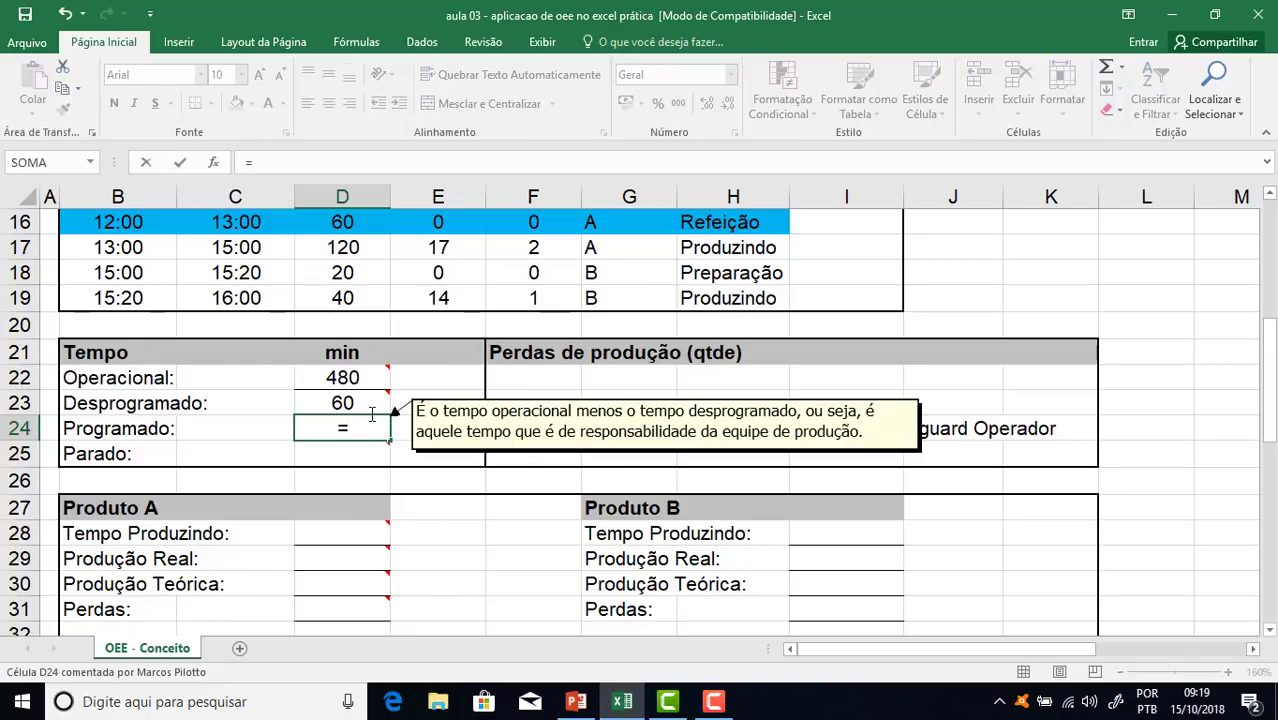
left_click(357, 375)
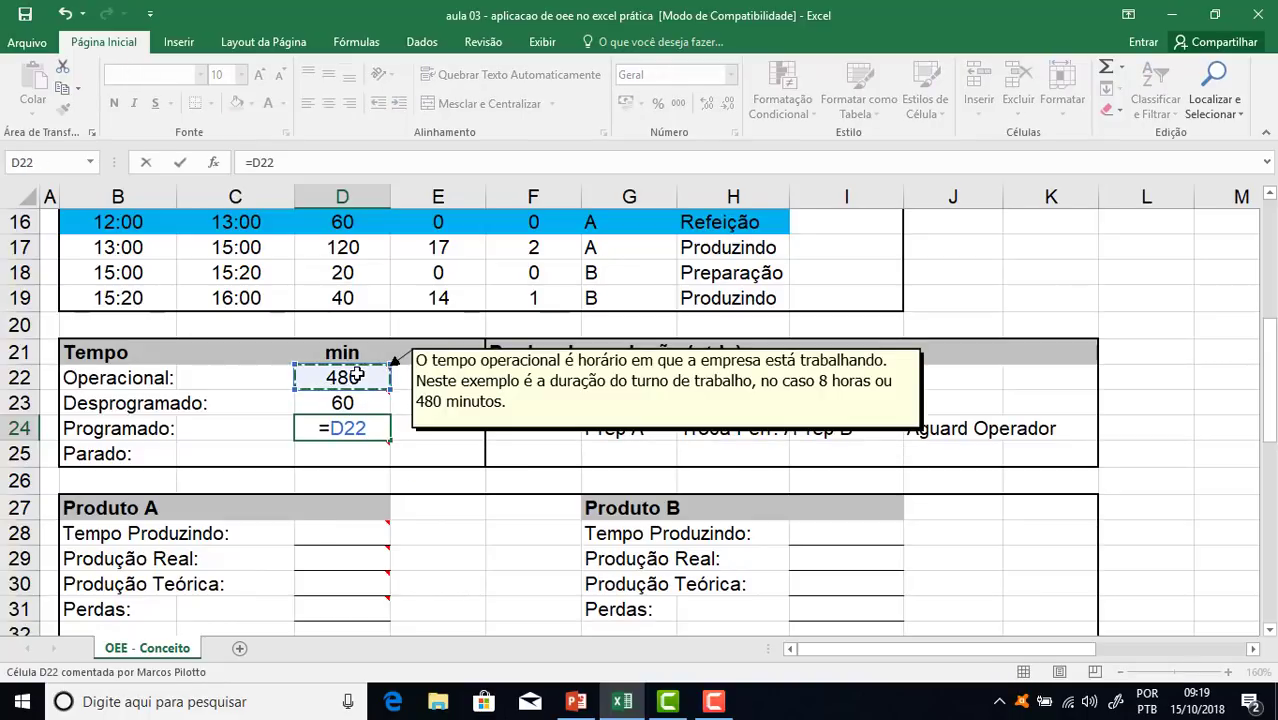
type("-")
left_click(356, 402)
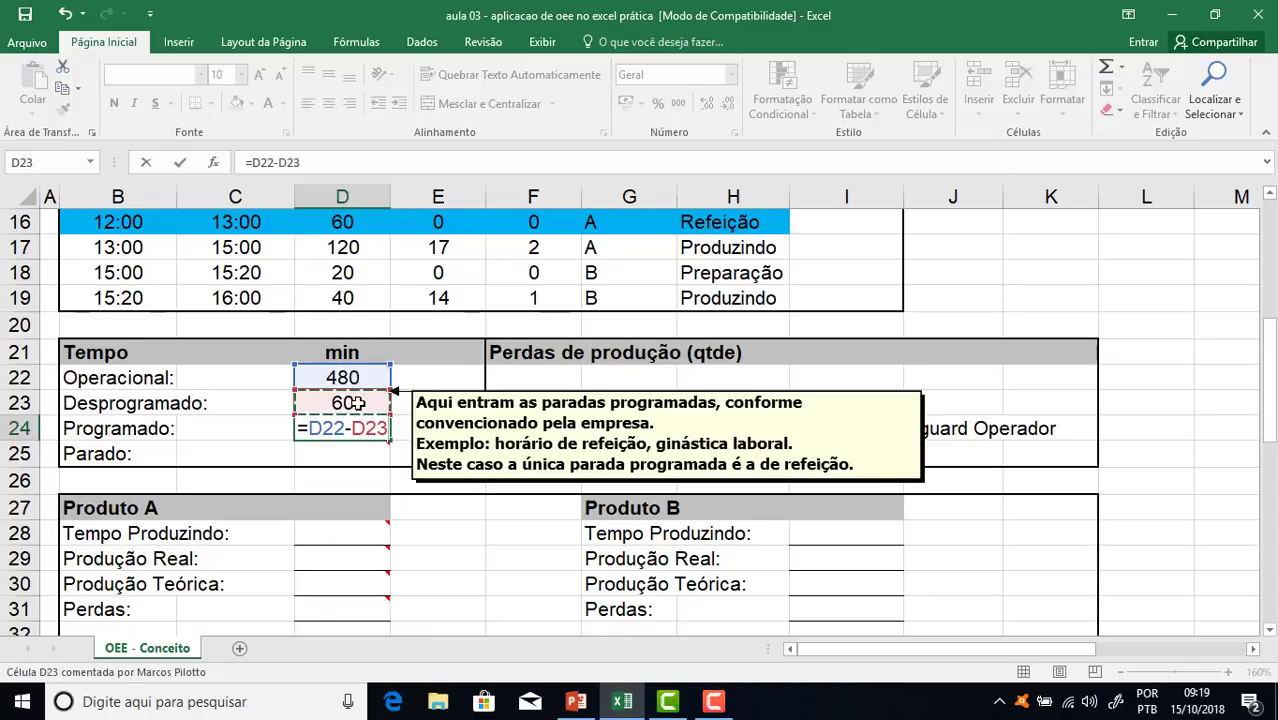
key("Return")
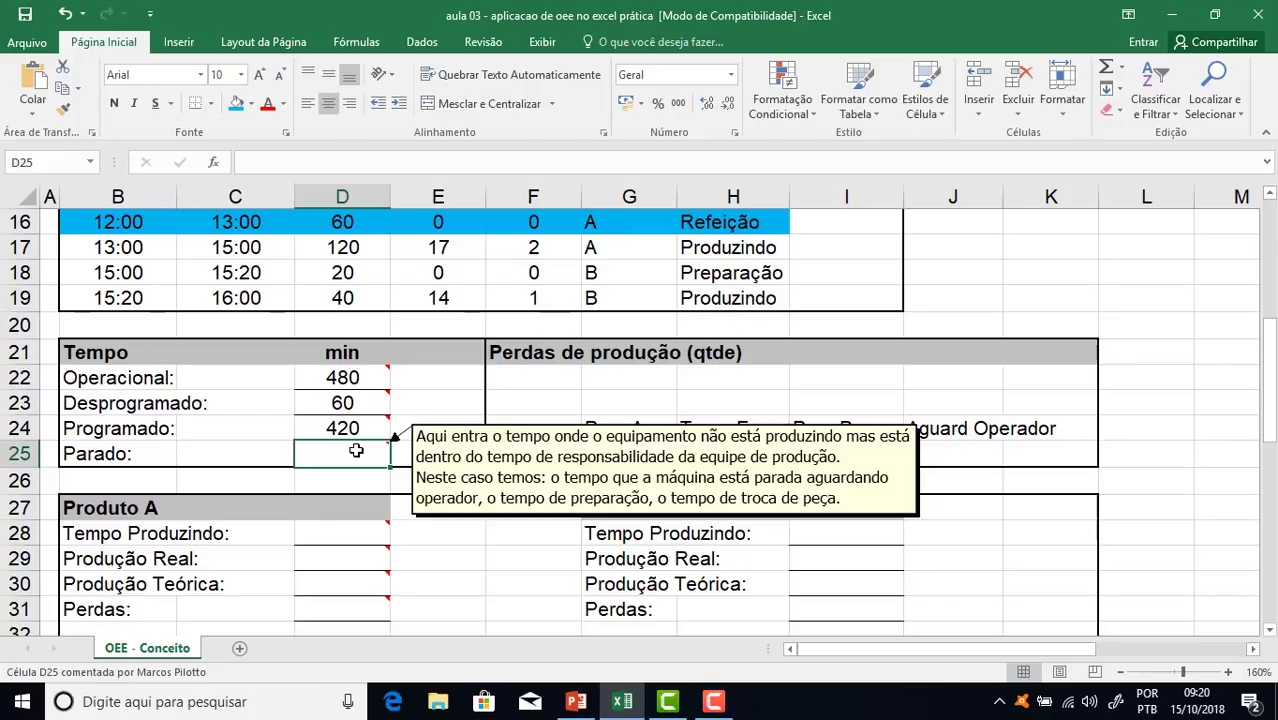
Change the fill of the Refeição record (B16:H16) in the Folha de Apontamento to white
scroll(720, 465, "up", 4)
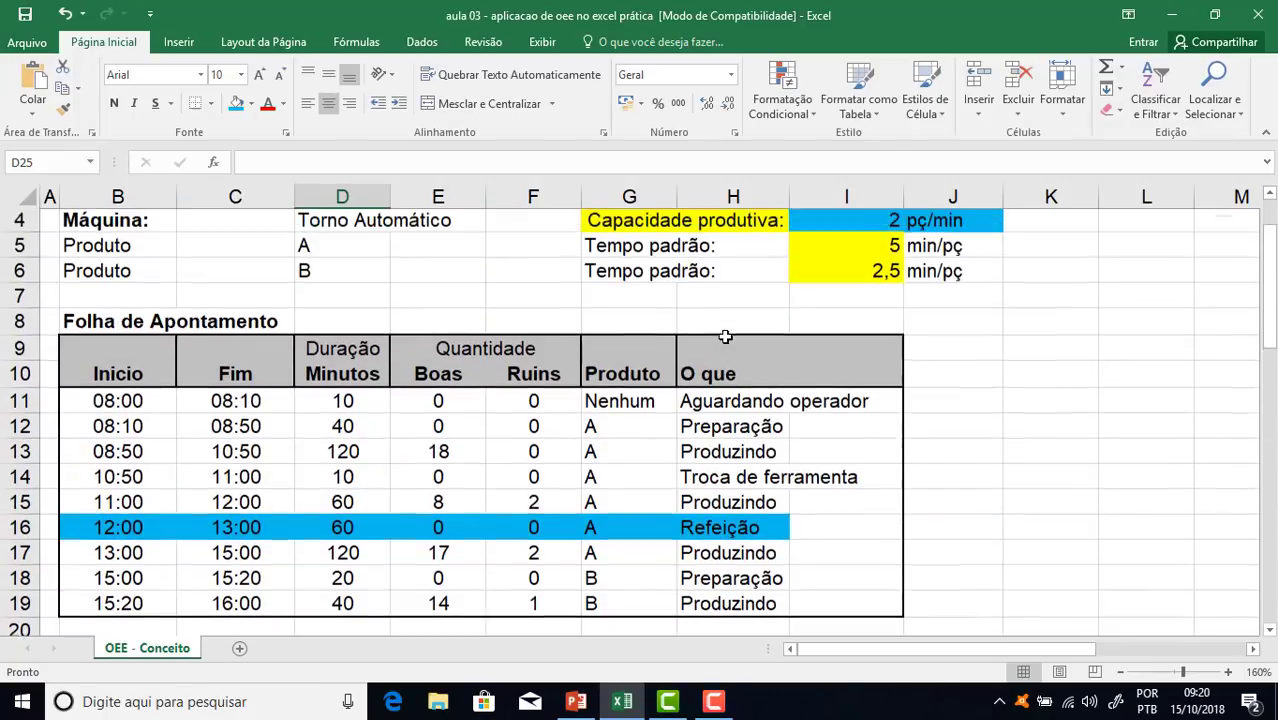
left_click_drag(114, 528, 758, 529)
left_click(251, 103)
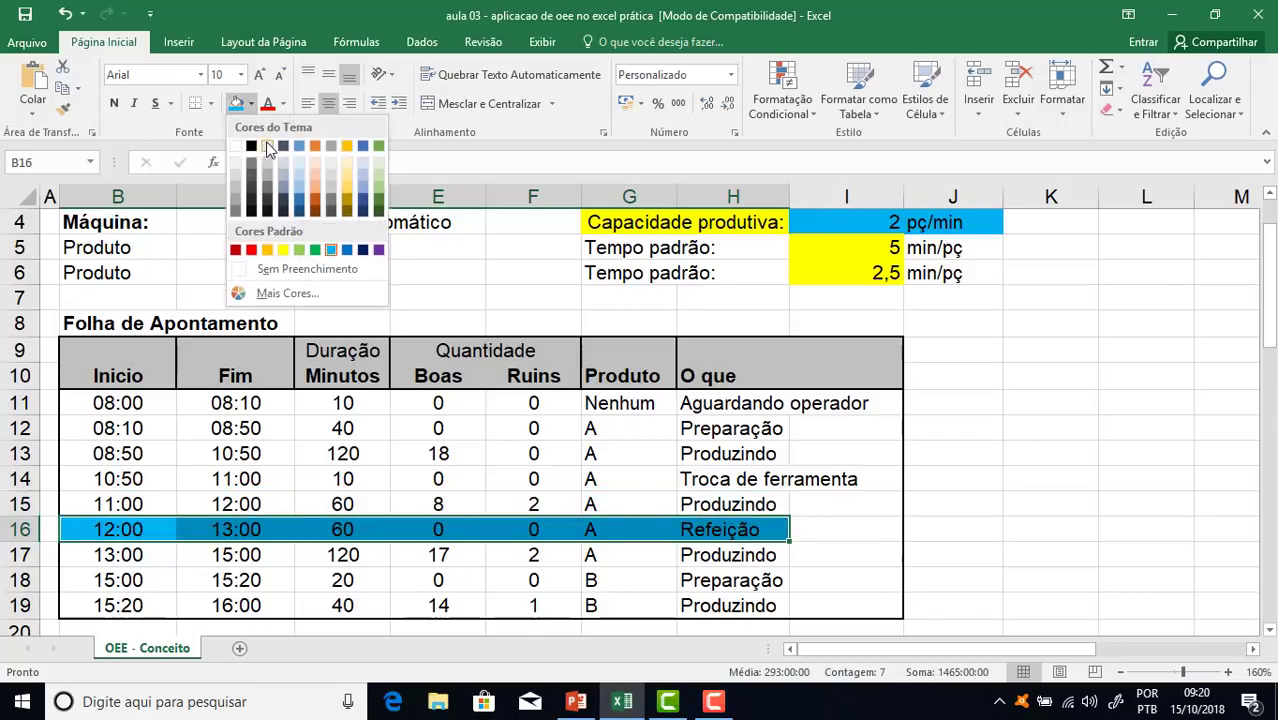
left_click(235, 172)
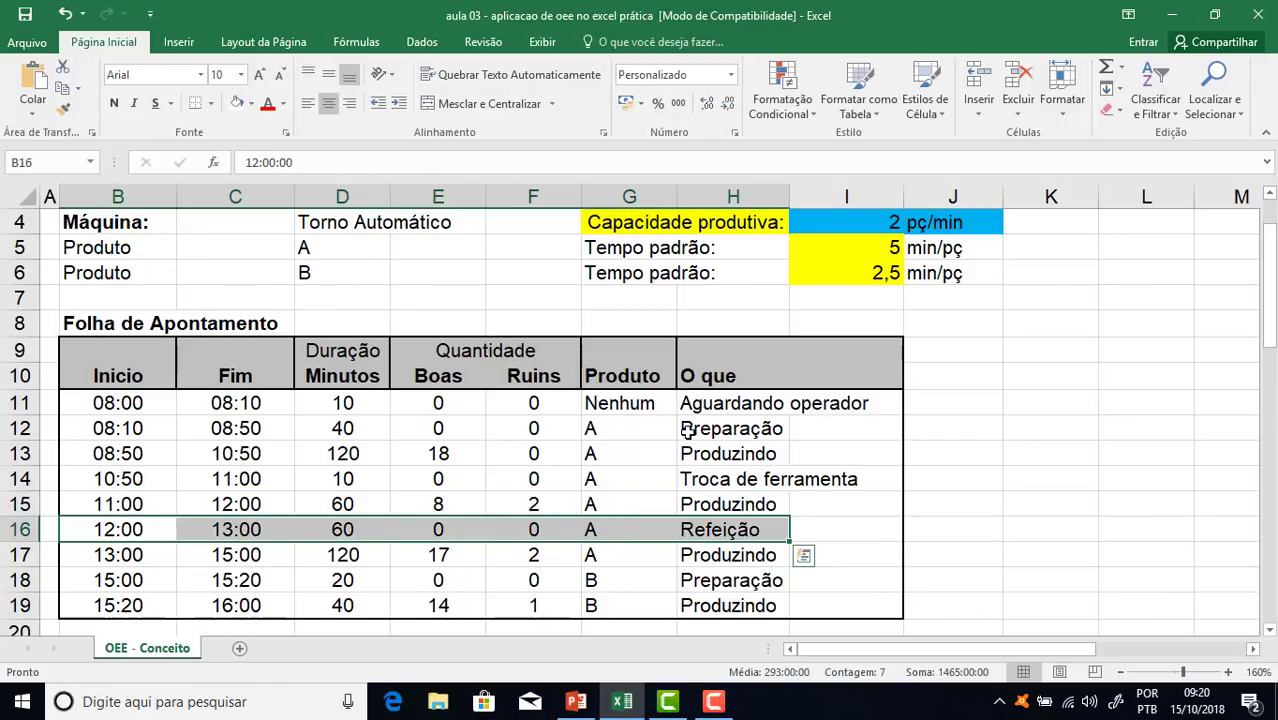
Fill the Aguardando operador record (B11:I11) and the product A Preparação record (B12:I12) with light blue
left_click_drag(800, 402, 62, 404)
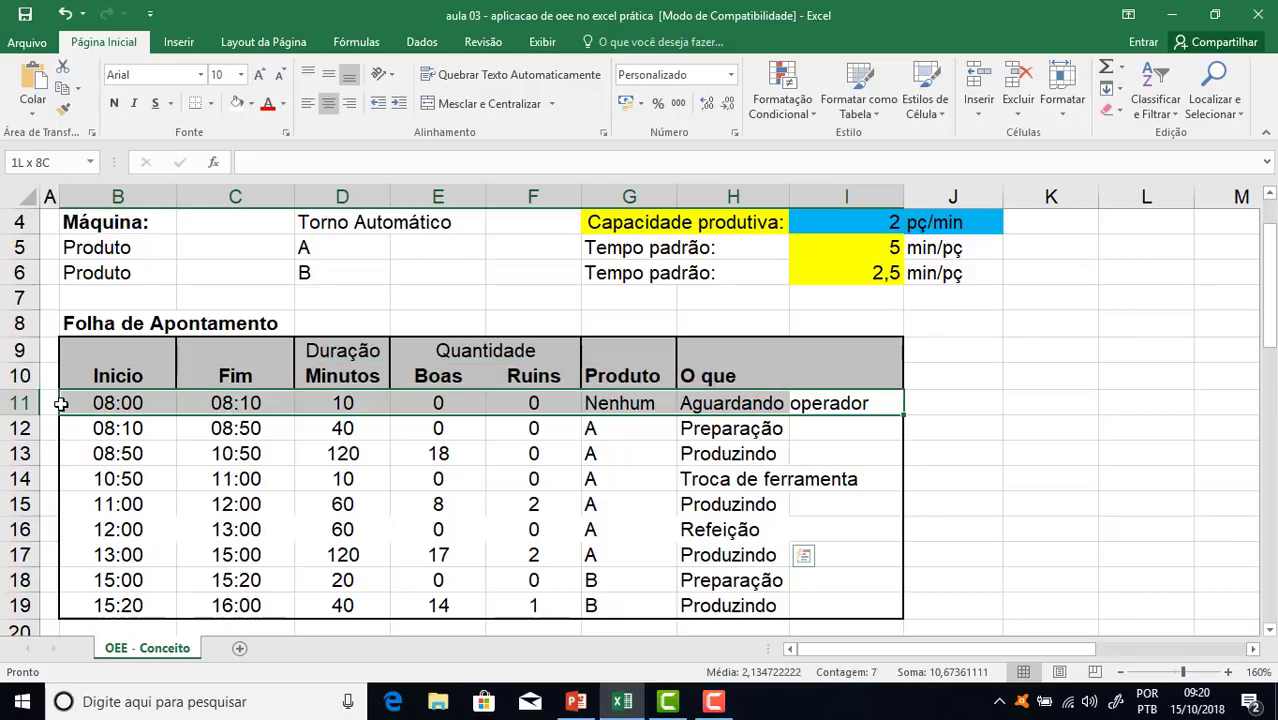
left_click(251, 103)
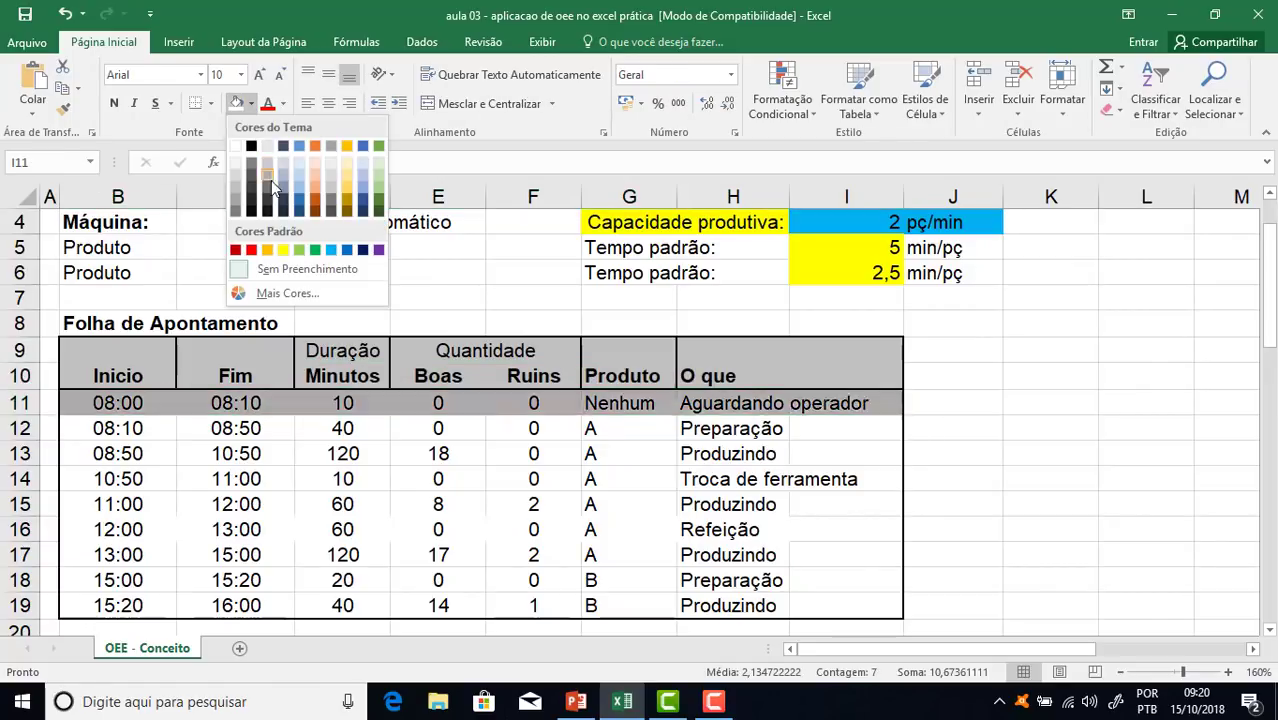
left_click(331, 253)
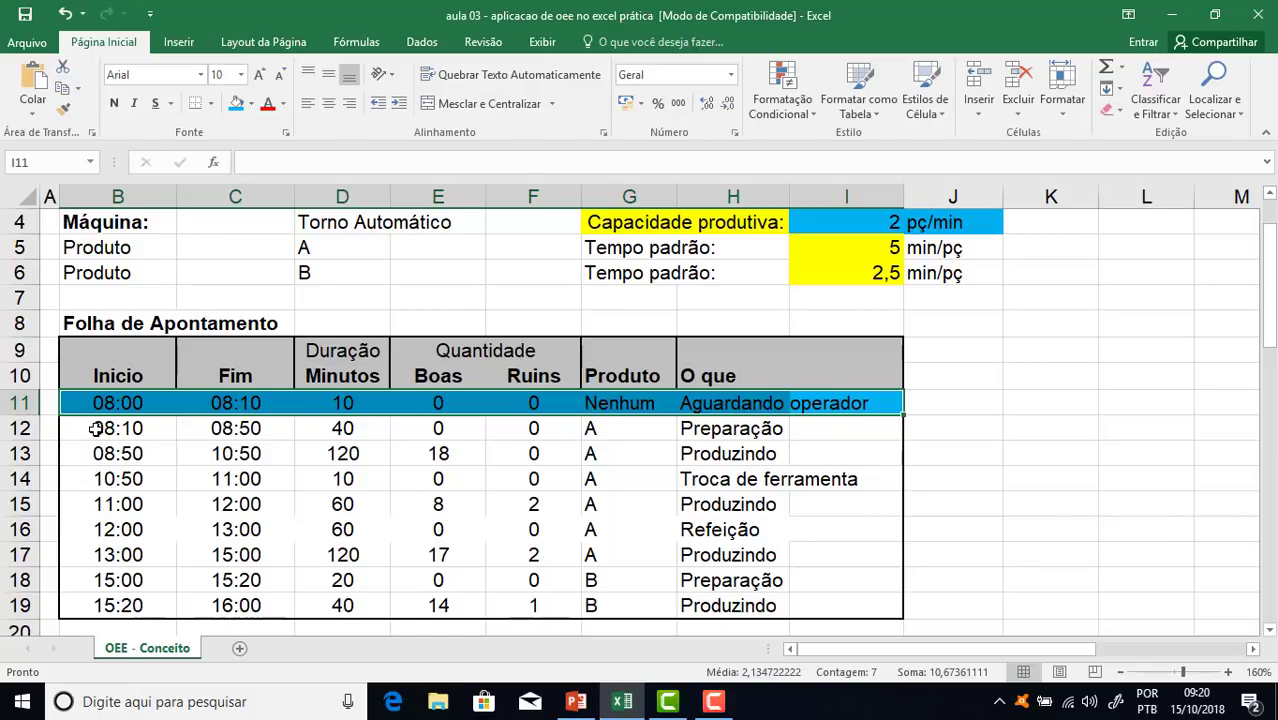
mouse_move(95, 428)
left_mouse_down()
mouse_move(491, 451)
mouse_move(491, 428)
mouse_move(443, 428)
mouse_move(510, 423)
mouse_move(612, 446)
mouse_move(805, 430)
mouse_move(100, 428)
left_mouse_up()
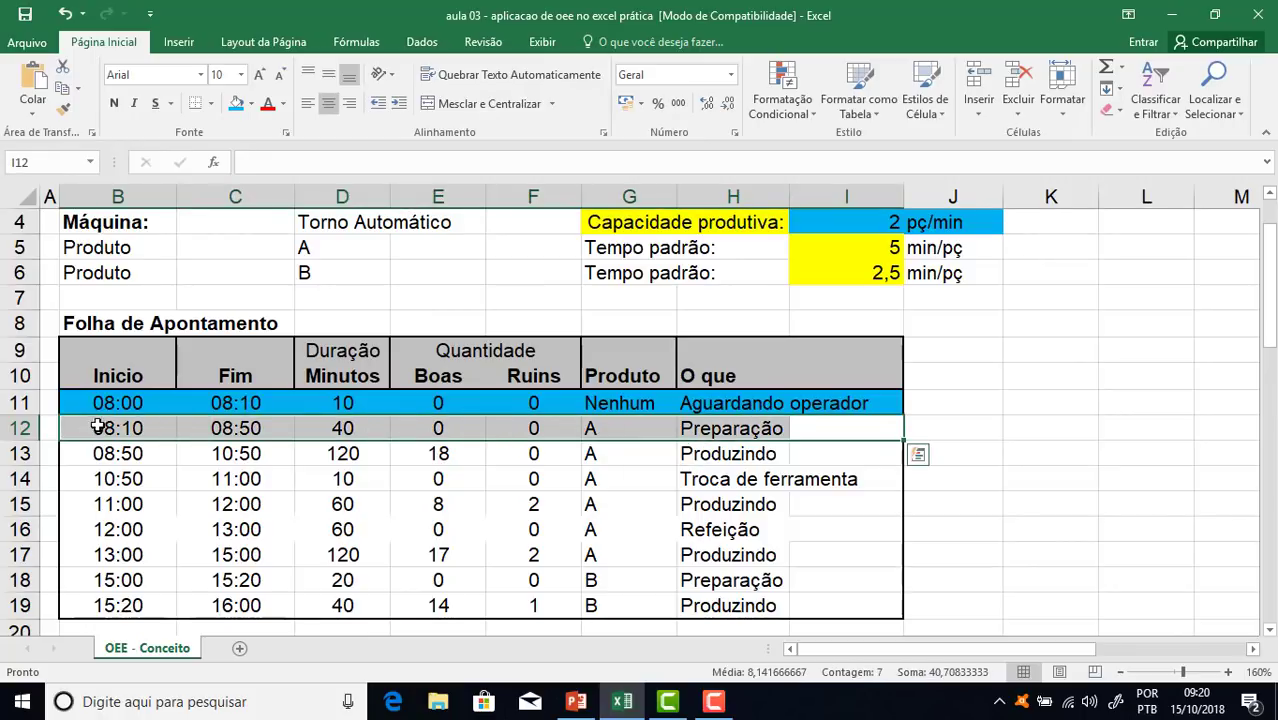
left_click(236, 103)
left_click(897, 514)
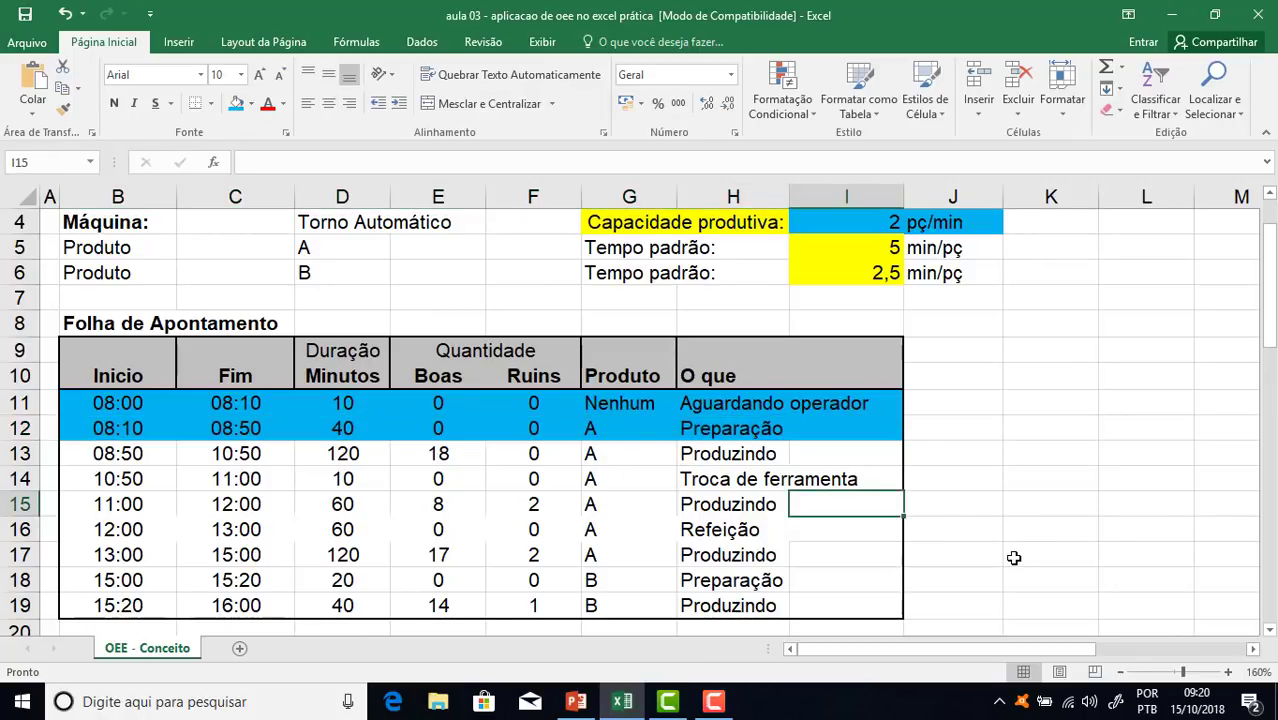
Check the piece quantities of rows 13 and 14 and fill the Troca de ferramenta record (B14:I14) with light blue
scroll(1013, 557, "down", 1)
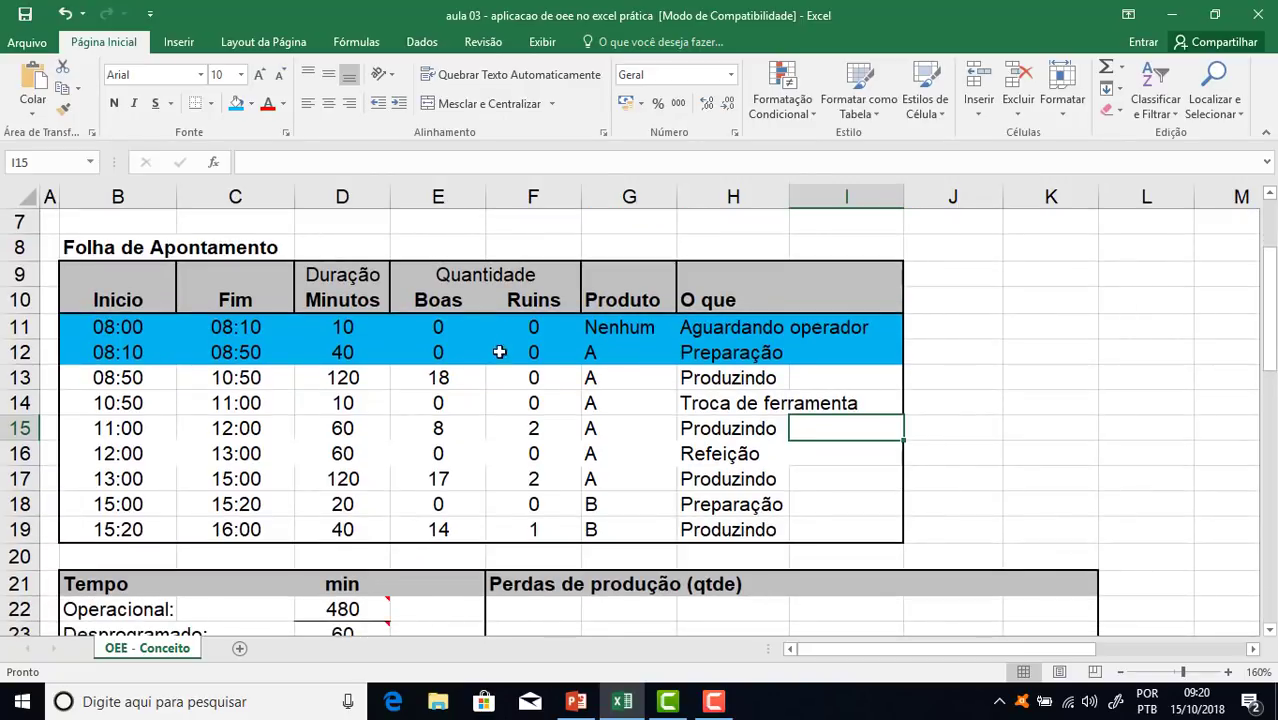
left_click_drag(438, 378, 522, 378)
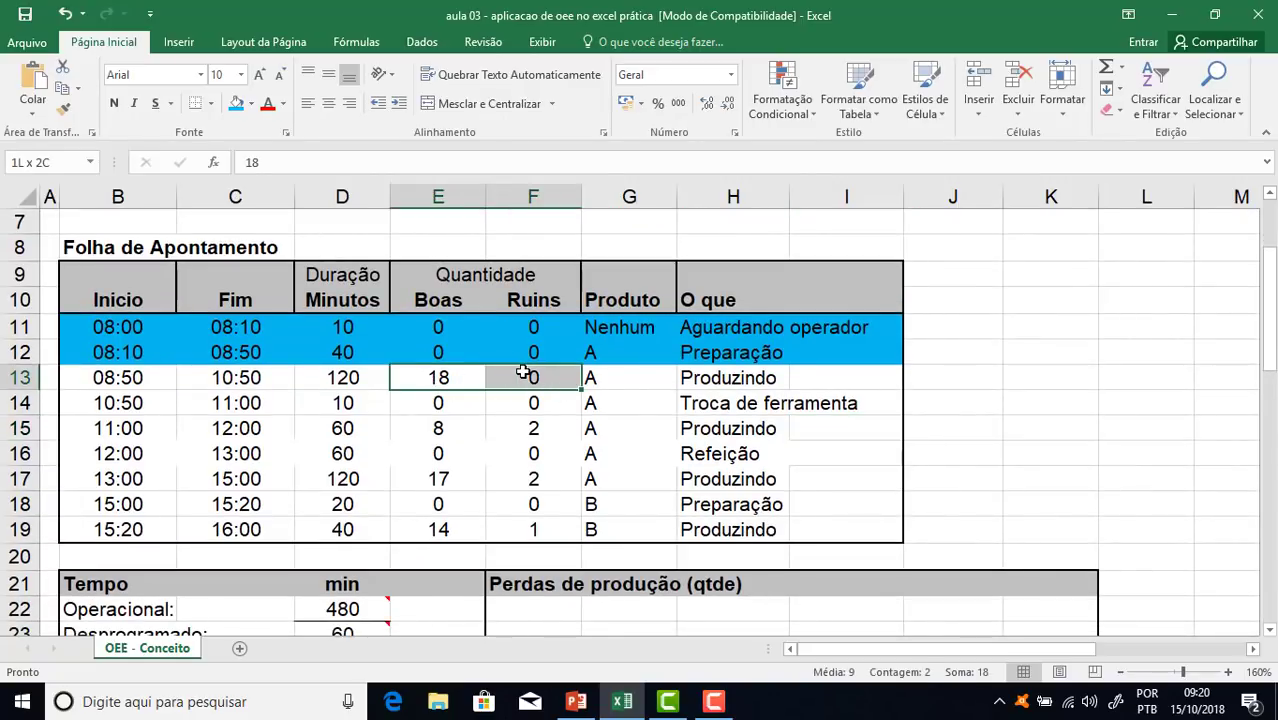
left_click(438, 401)
left_click_drag(439, 400, 568, 407)
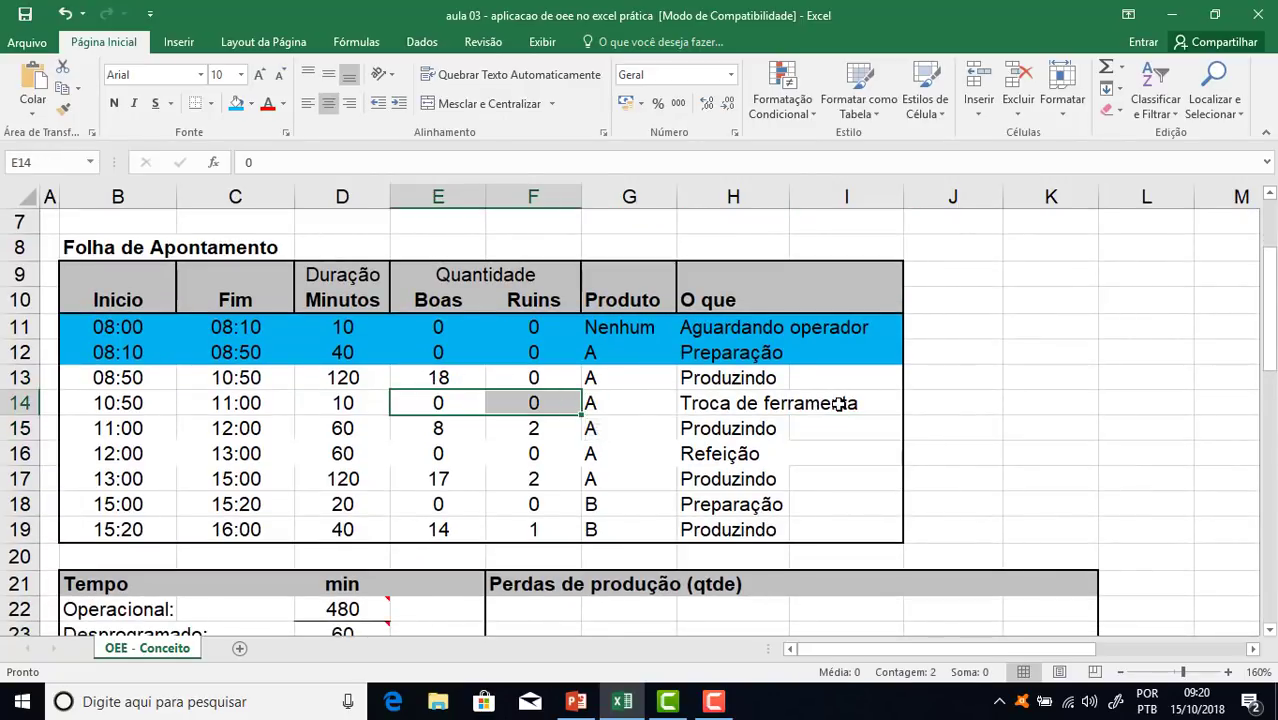
left_click_drag(839, 402, 88, 400)
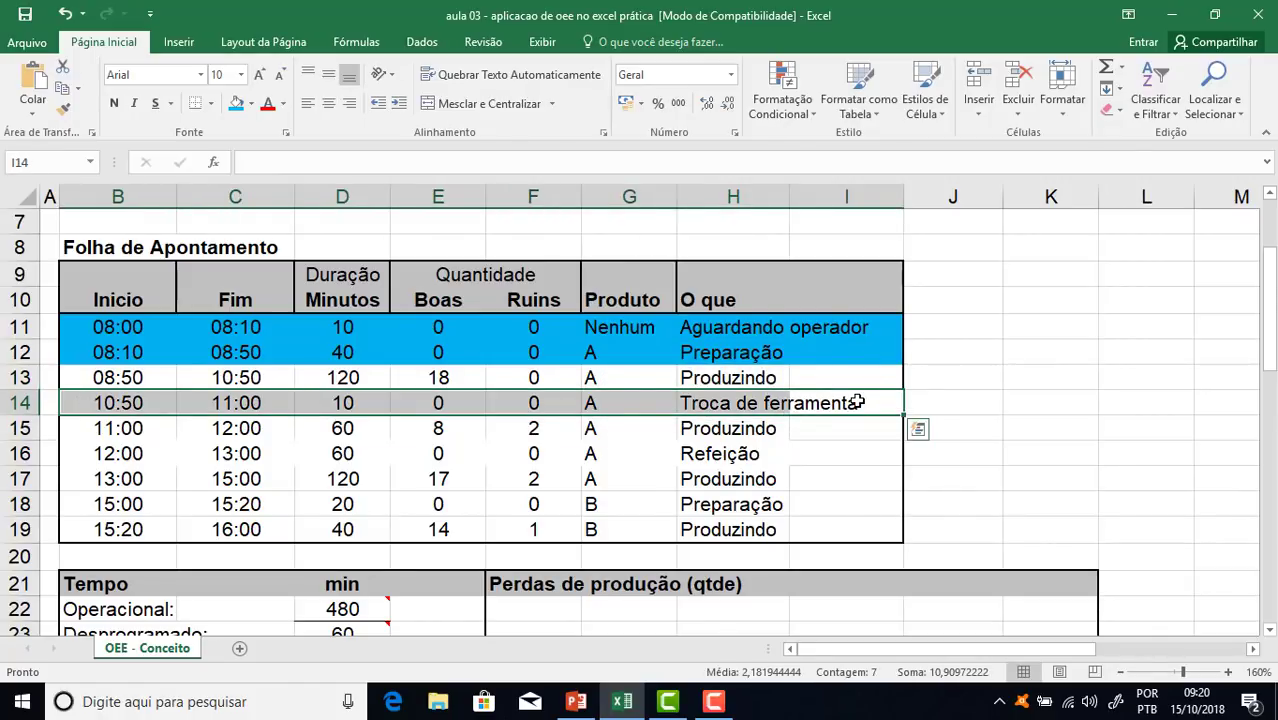
left_click(235, 105)
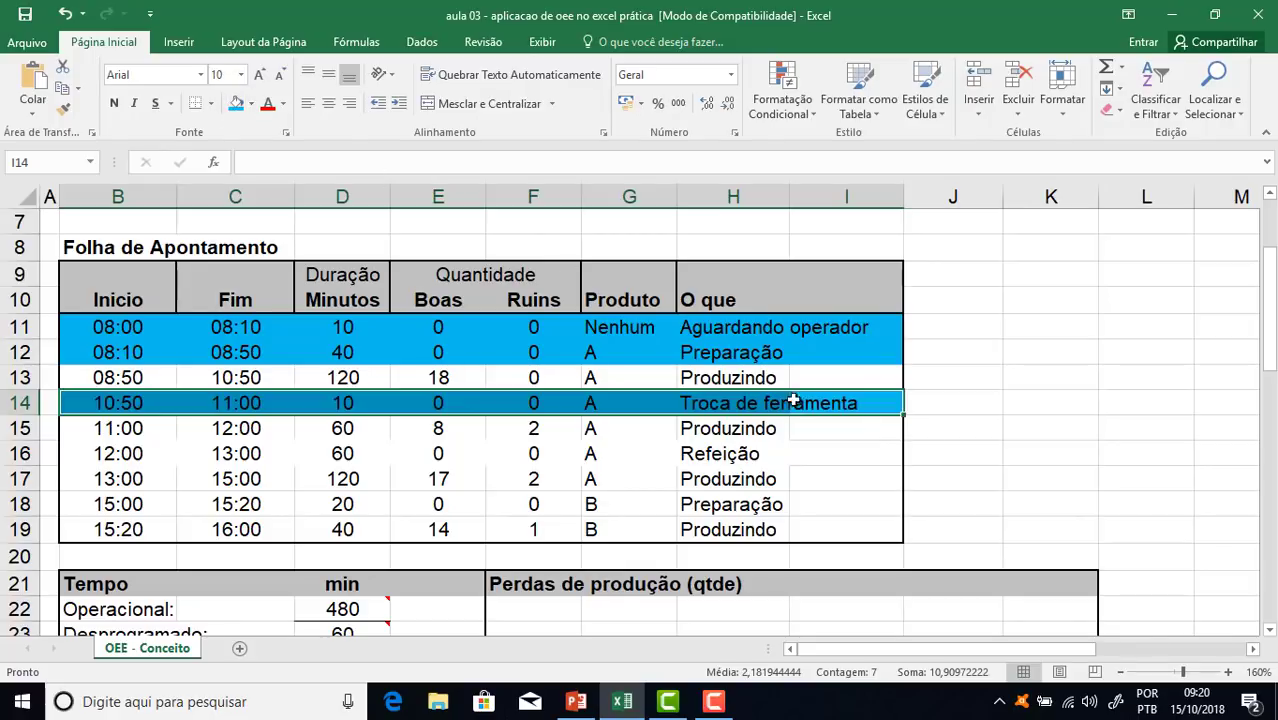
Check the piece quantities of rows 15 to 17 and fill the product B Preparação record (B18:I18) with light blue
left_click(445, 424)
left_click_drag(445, 424, 513, 423)
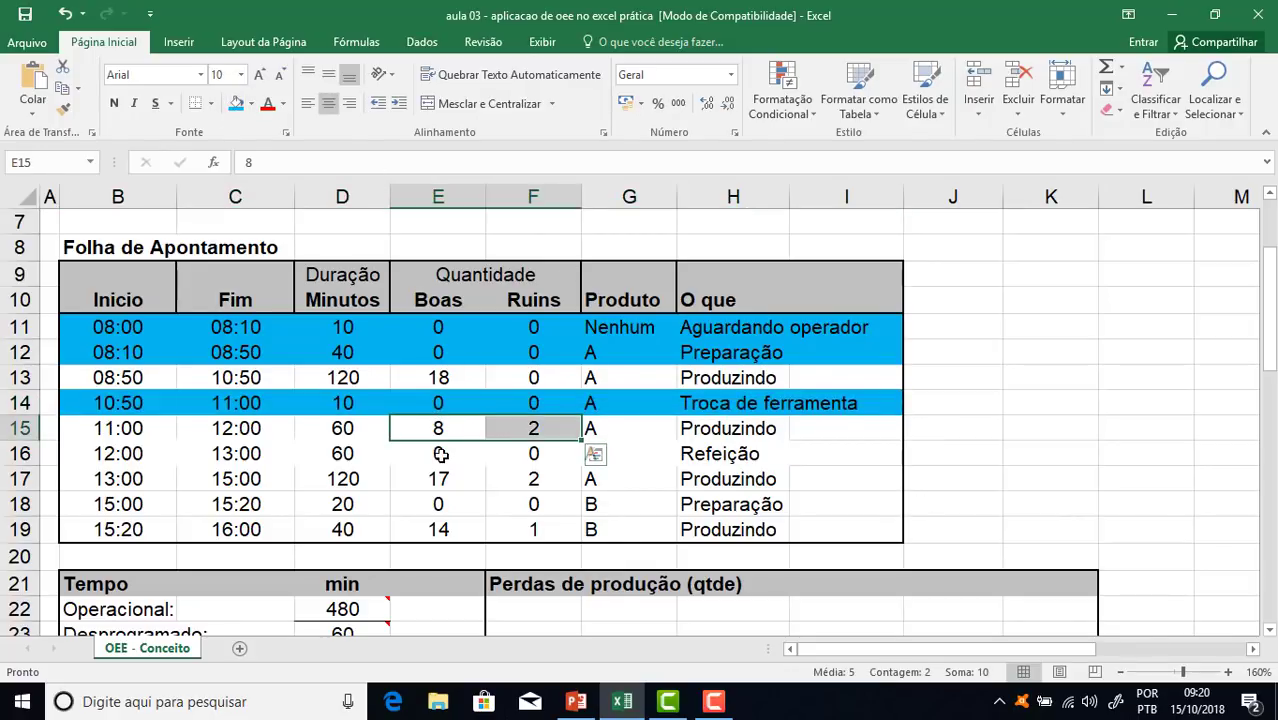
left_click_drag(440, 452, 527, 452)
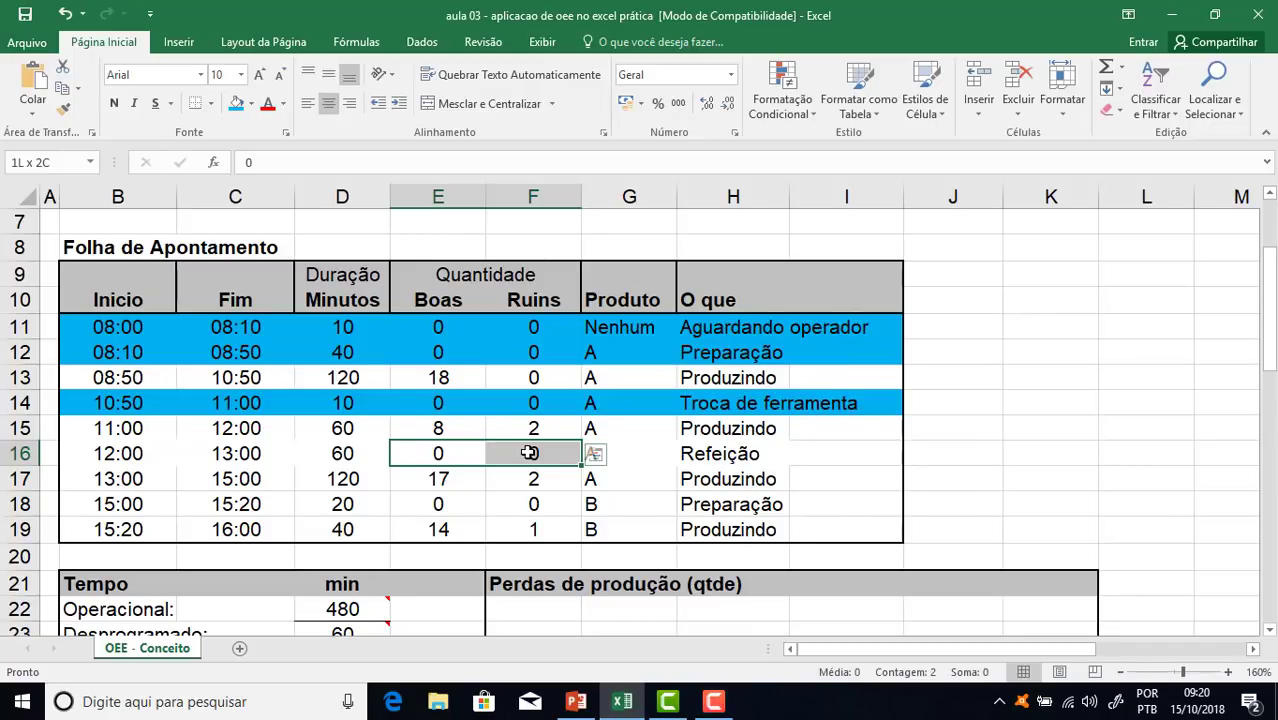
left_click_drag(529, 452, 530, 452)
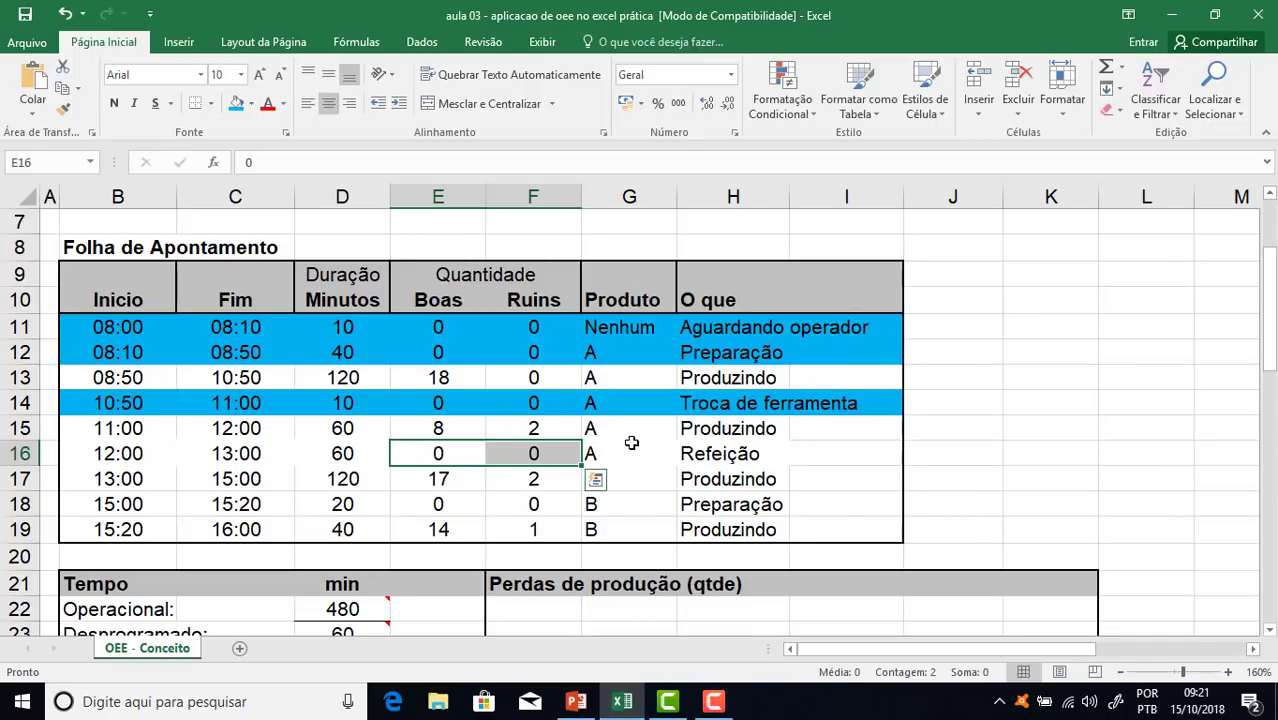
left_click(535, 478)
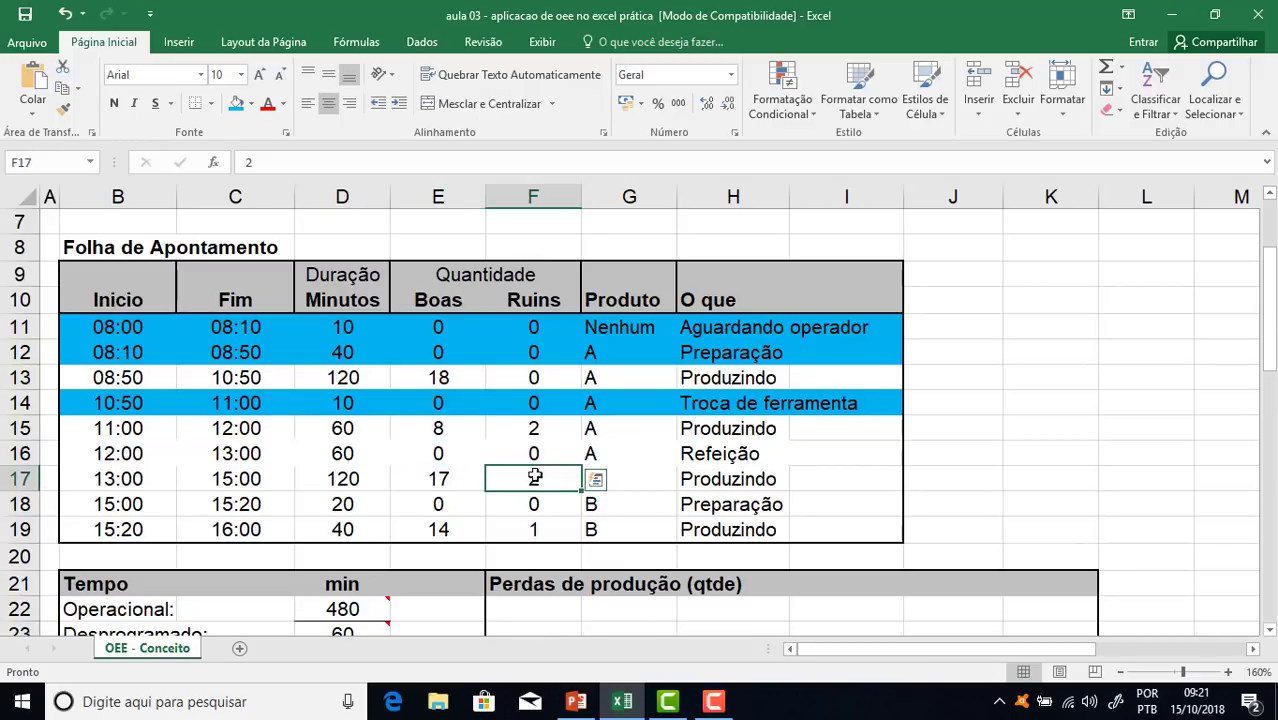
left_click_drag(535, 478, 395, 477)
left_click_drag(726, 505, 100, 507)
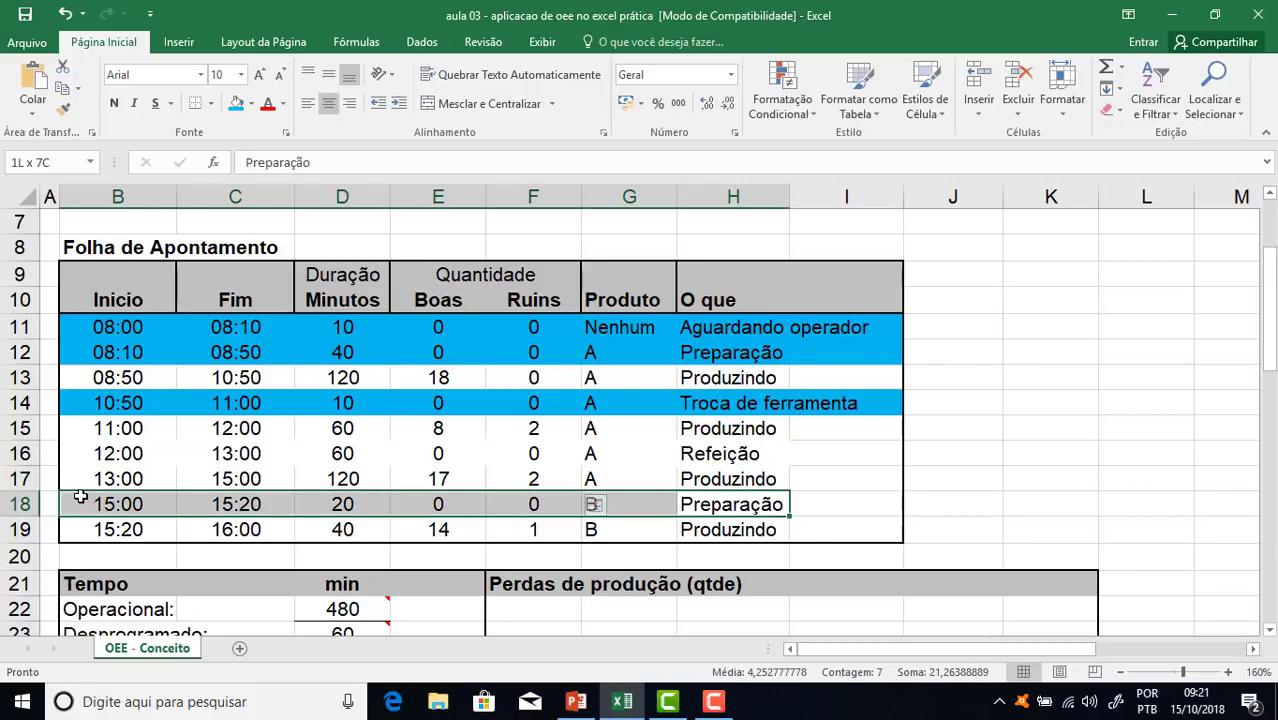
left_click(236, 103)
left_click_drag(884, 500, 625, 498)
left_click(236, 103)
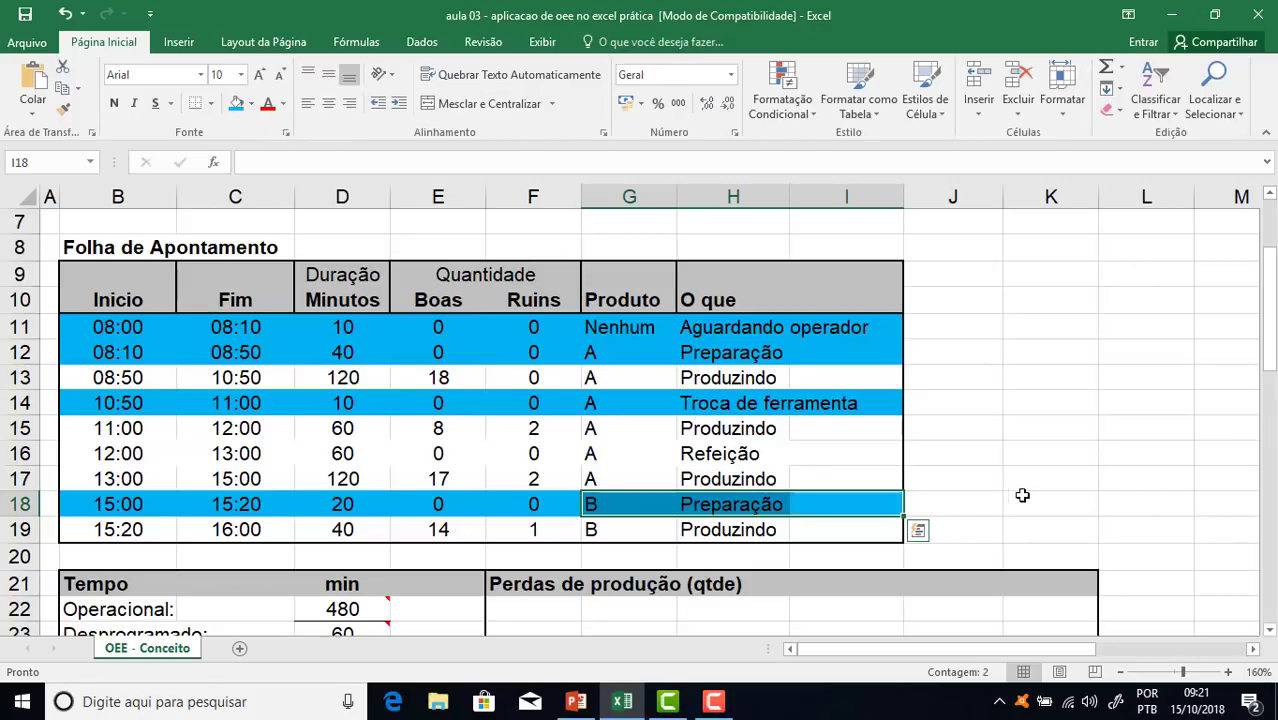
left_click(1015, 482)
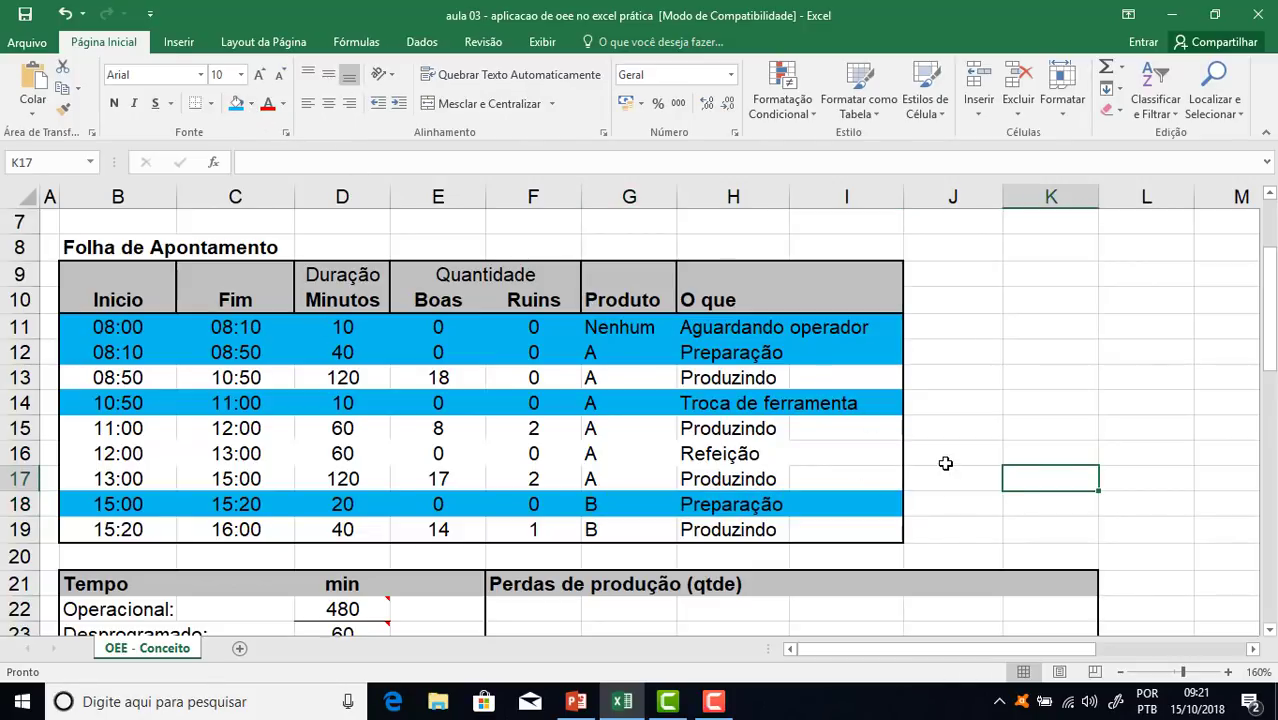
Calculate the Parado time in D25 by adding the durations of the light blue stoppage records with =D11+D12+D14+D18
scroll(945, 463, "down", 1)
scroll(945, 463, "down", 3)
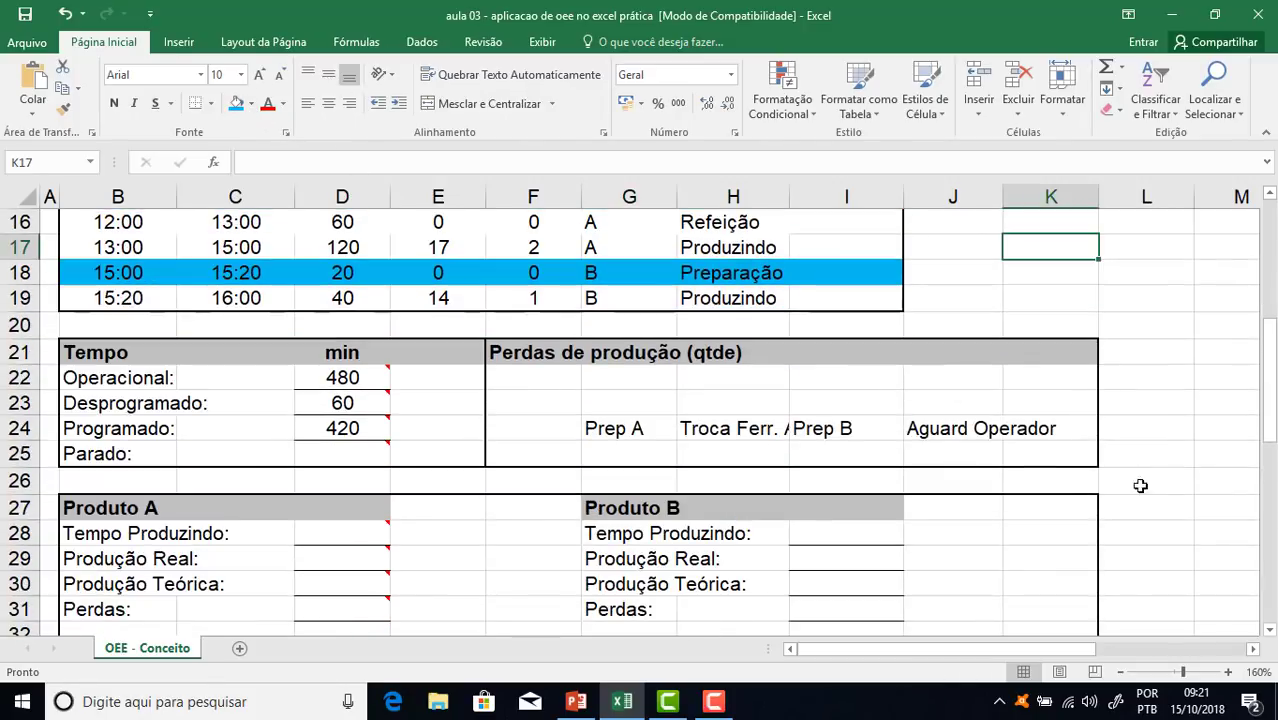
left_click(350, 452)
mouse_move(378, 449)
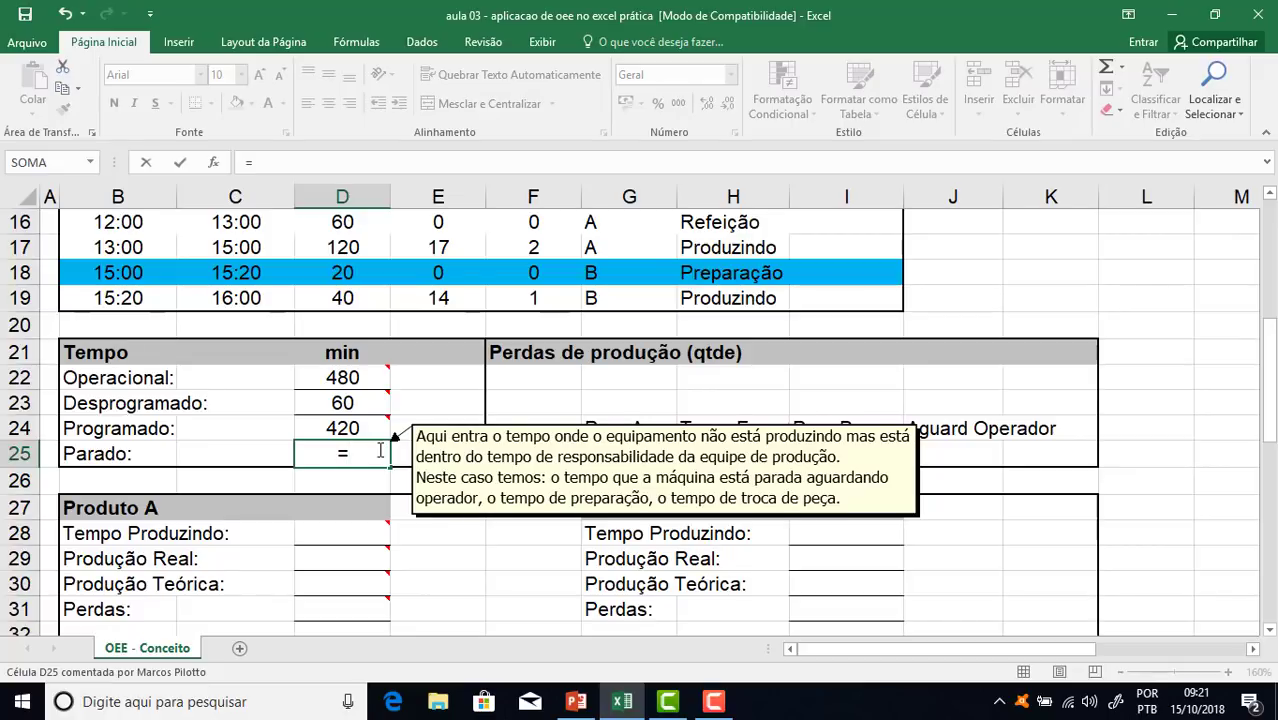
scroll(390, 435, "up", 3)
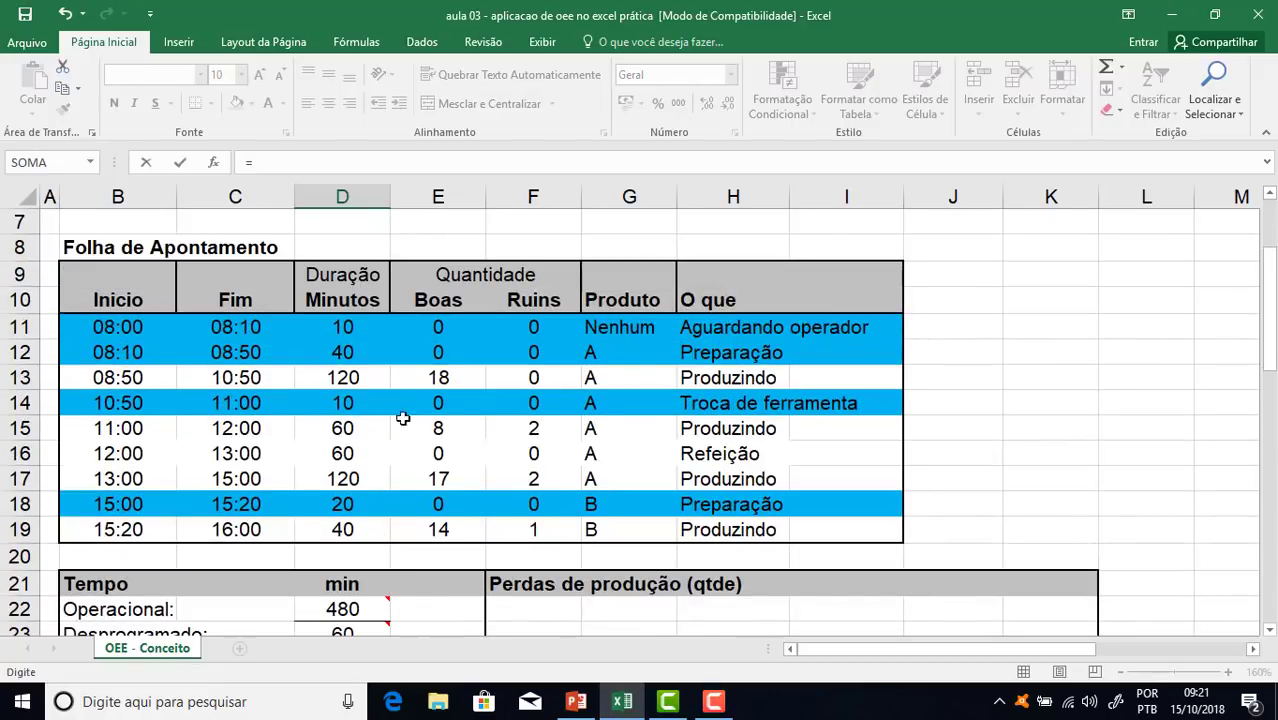
left_click(341, 326)
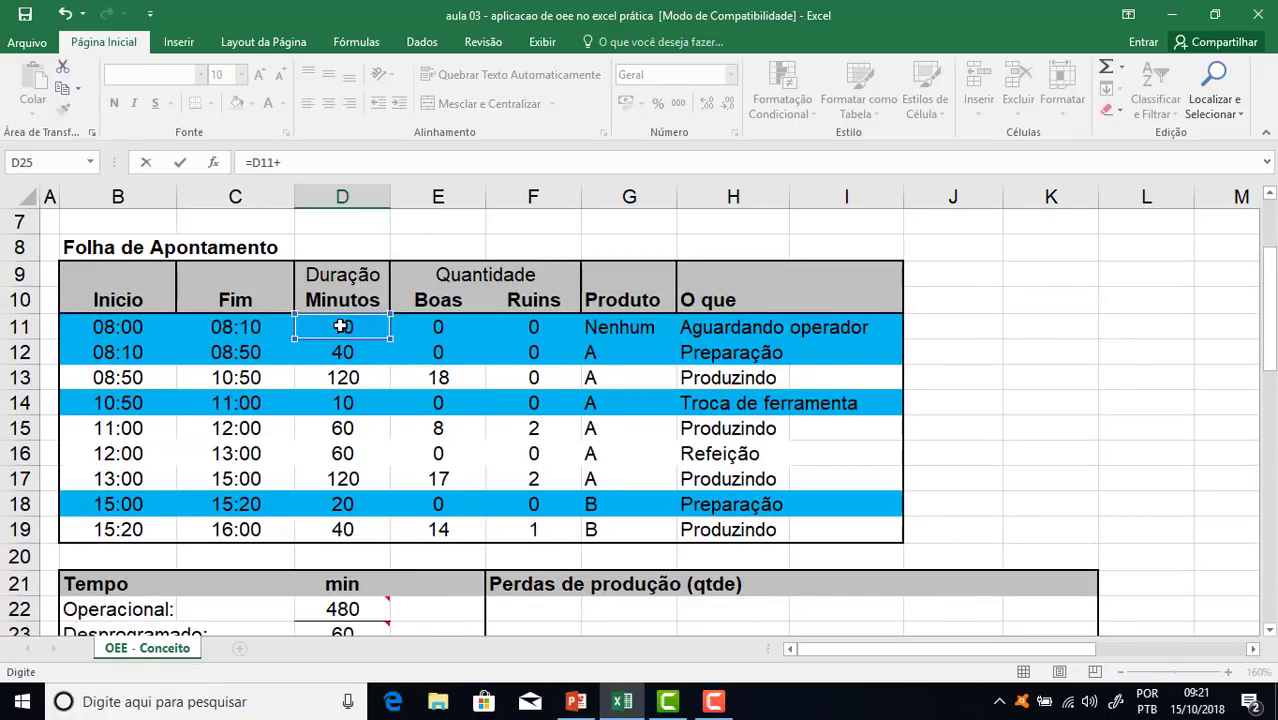
type("+")
left_click(342, 352)
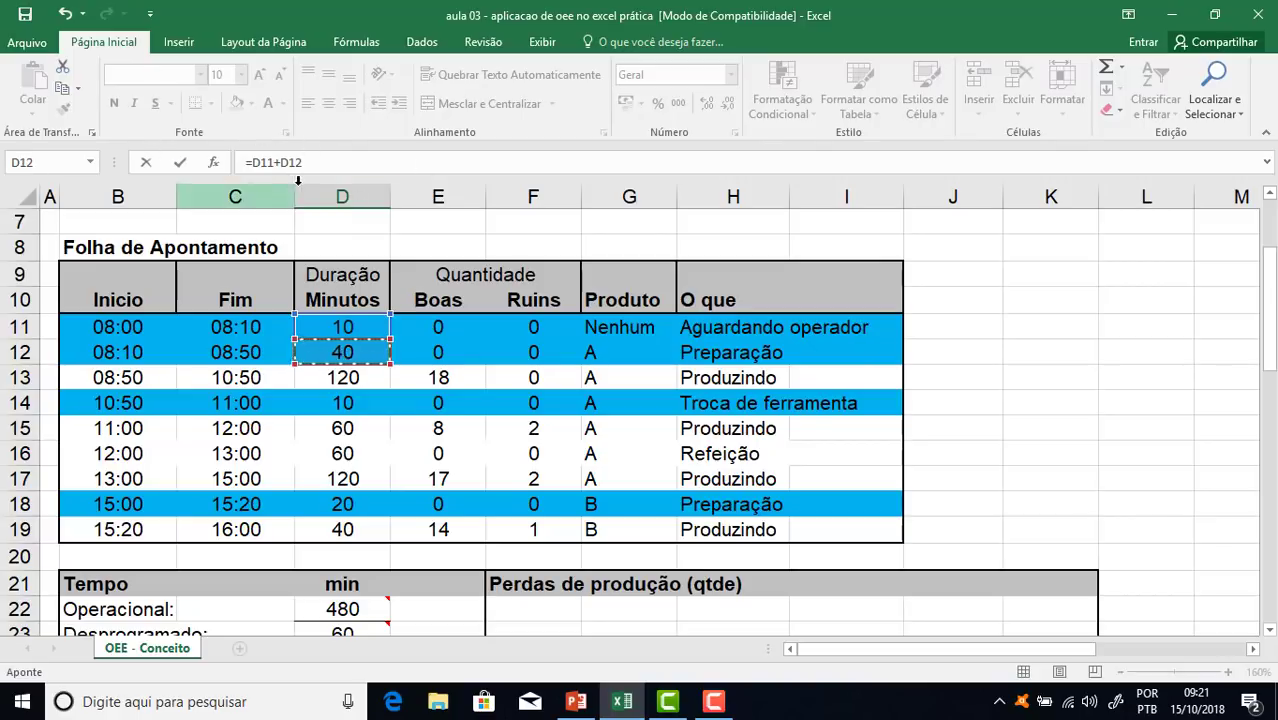
type("+")
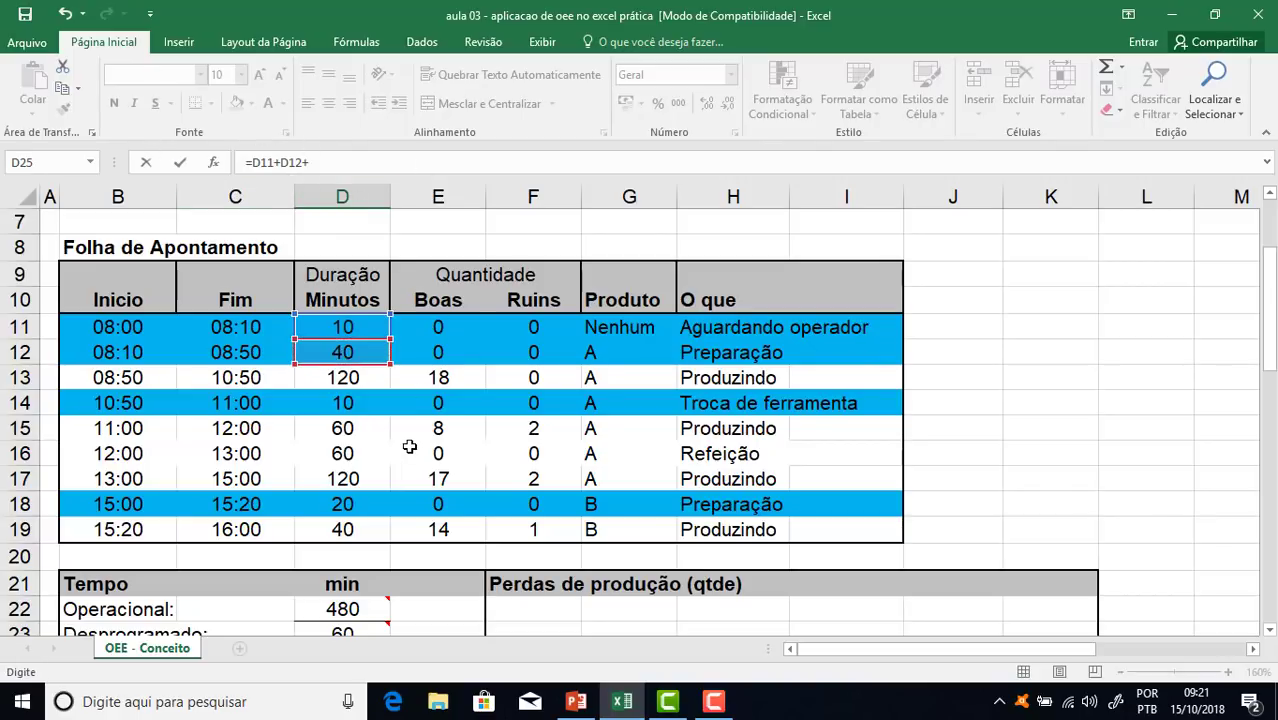
left_click(349, 403)
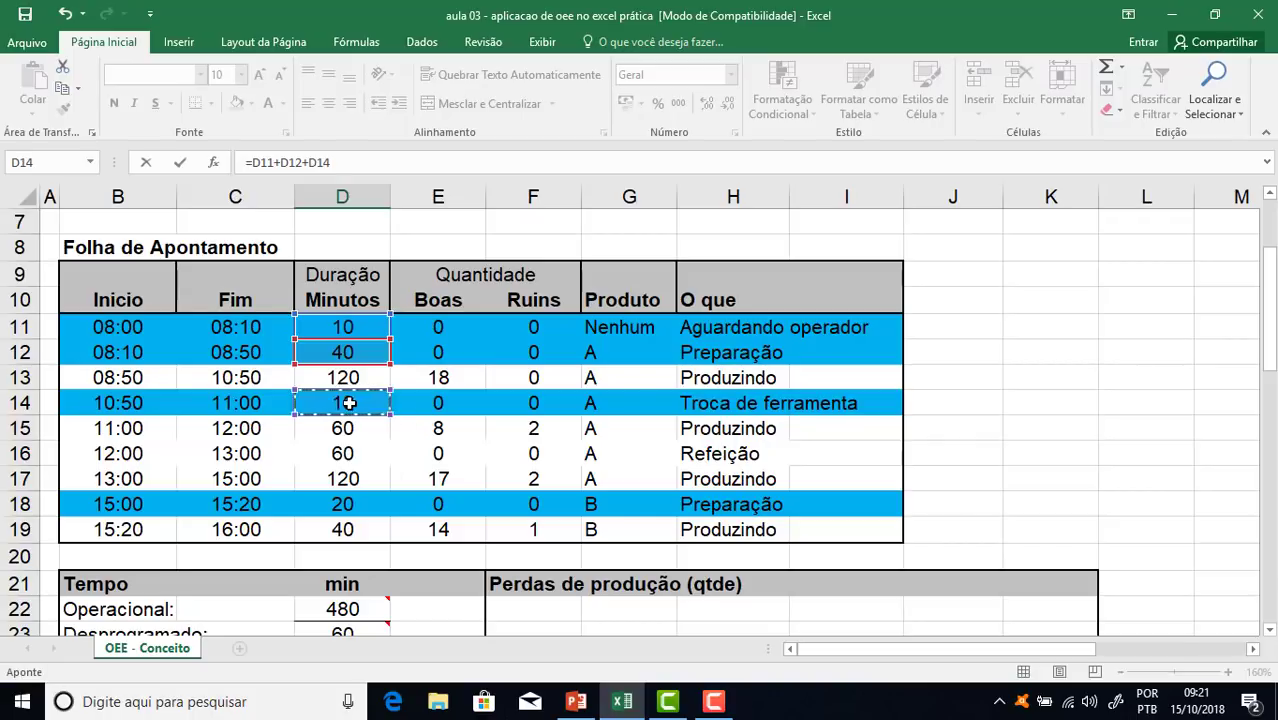
type("+")
left_click(360, 502)
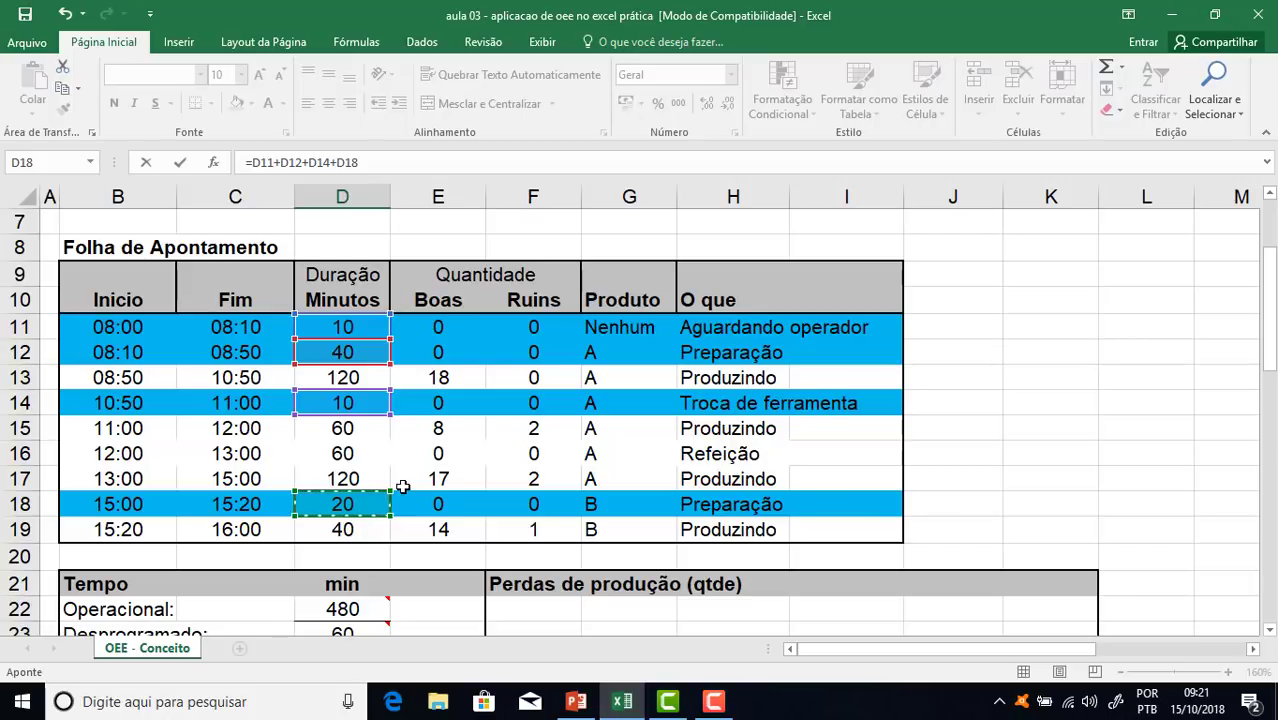
key("Return")
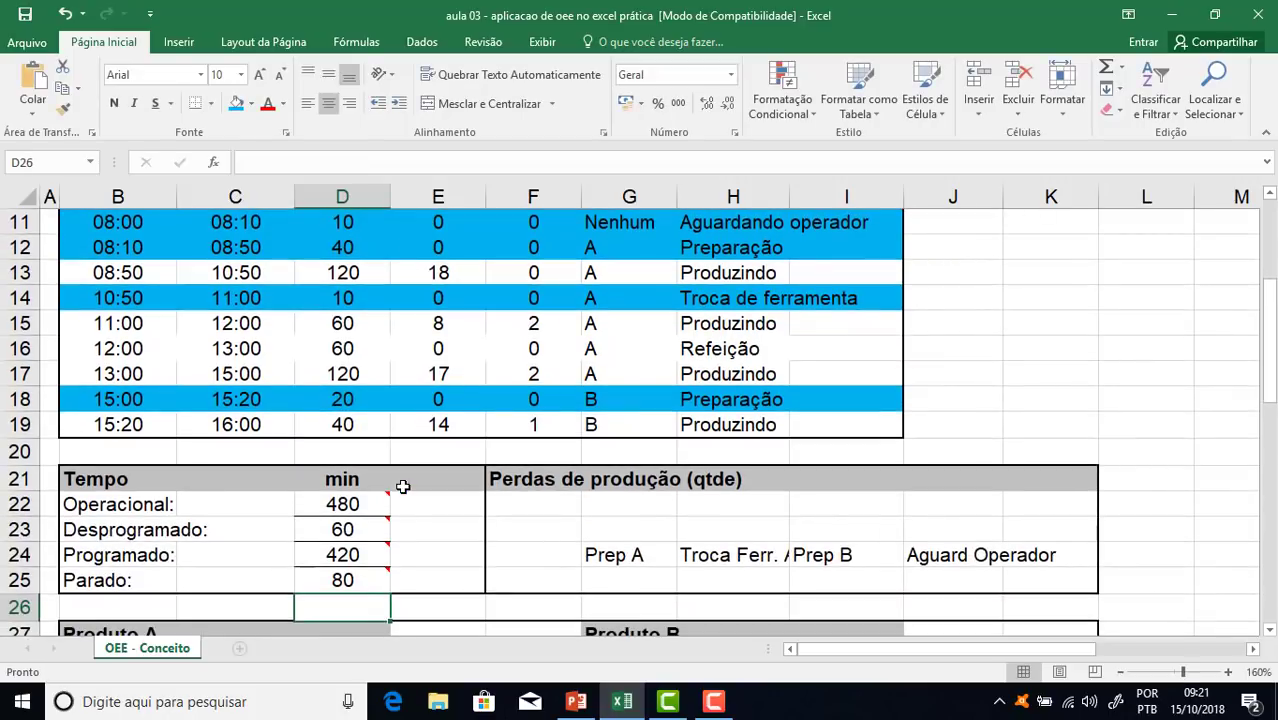
left_click(340, 578)
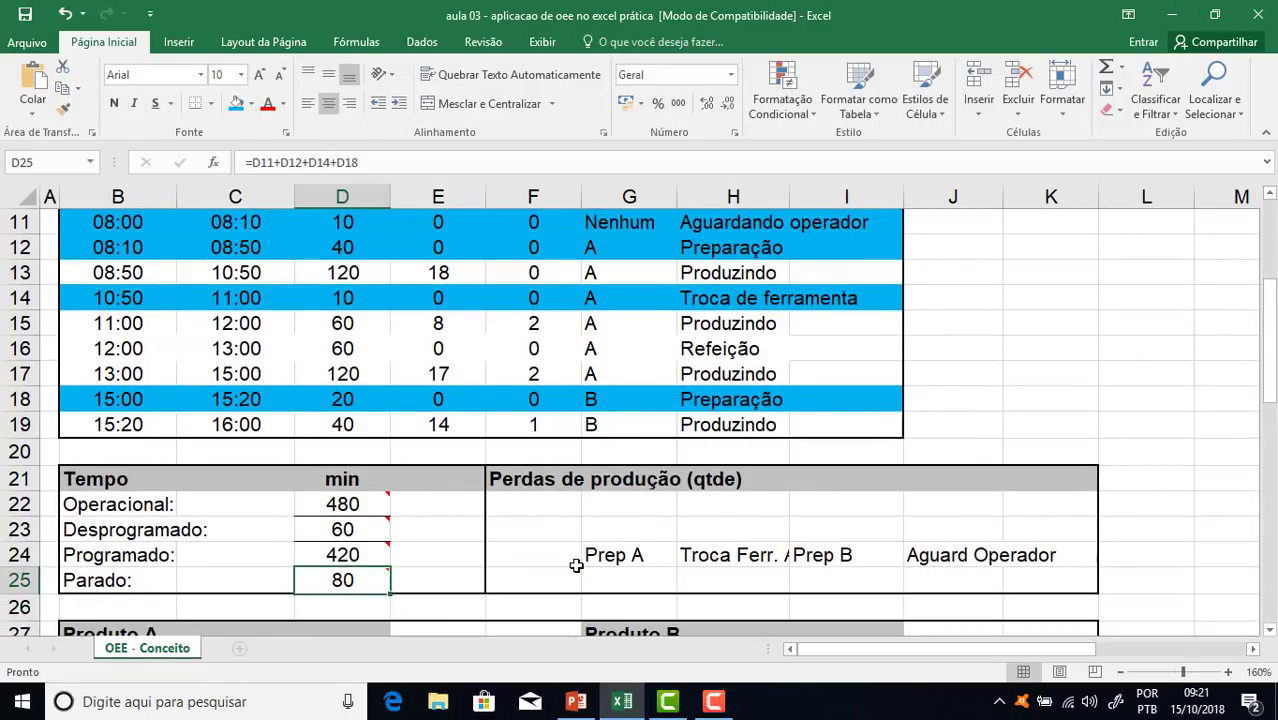
left_click_drag(88, 482, 478, 585)
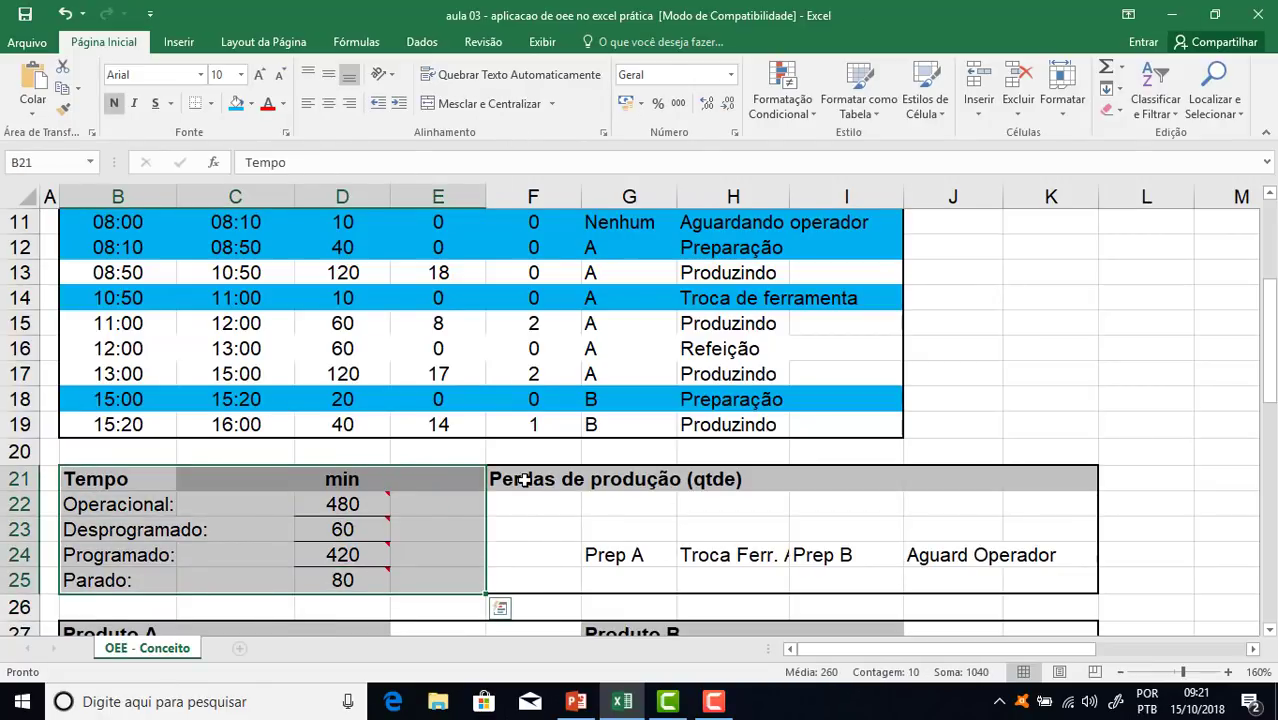
Examine the Perdas de produção (qtde) heading and the Prep A cells G24 and G25 below it
double_click(732, 479)
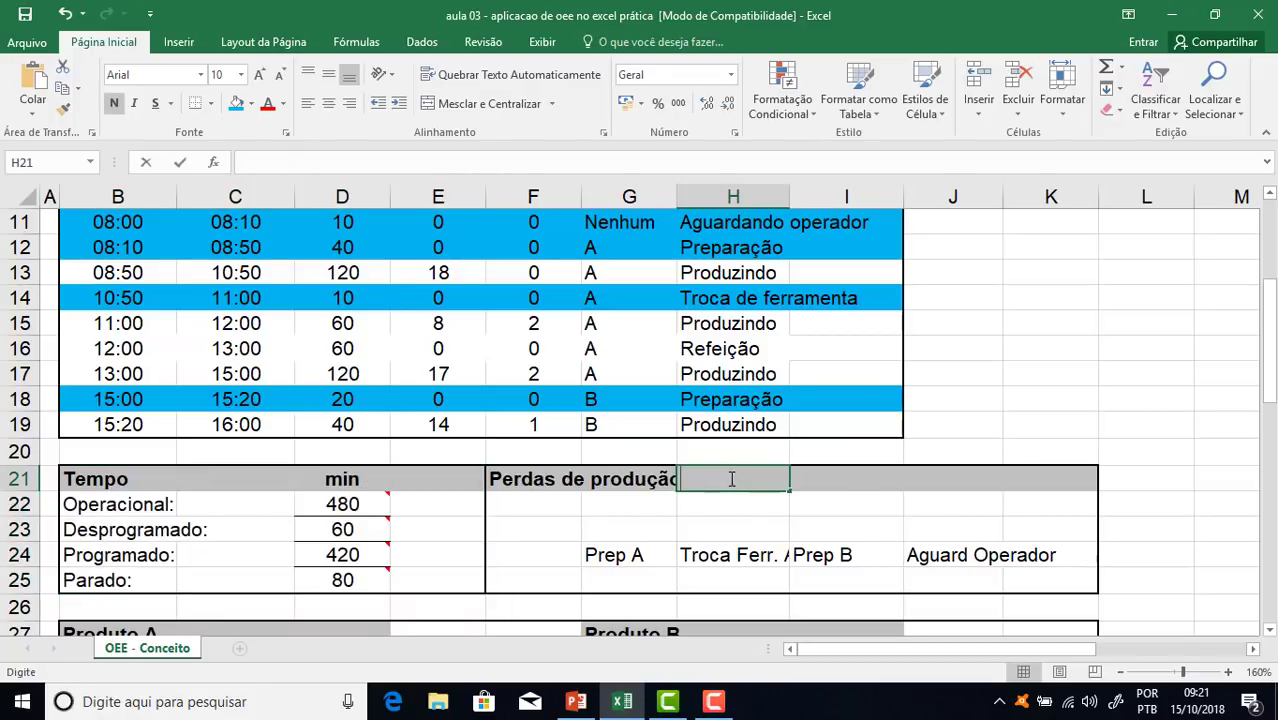
key("Escape")
double_click(594, 478)
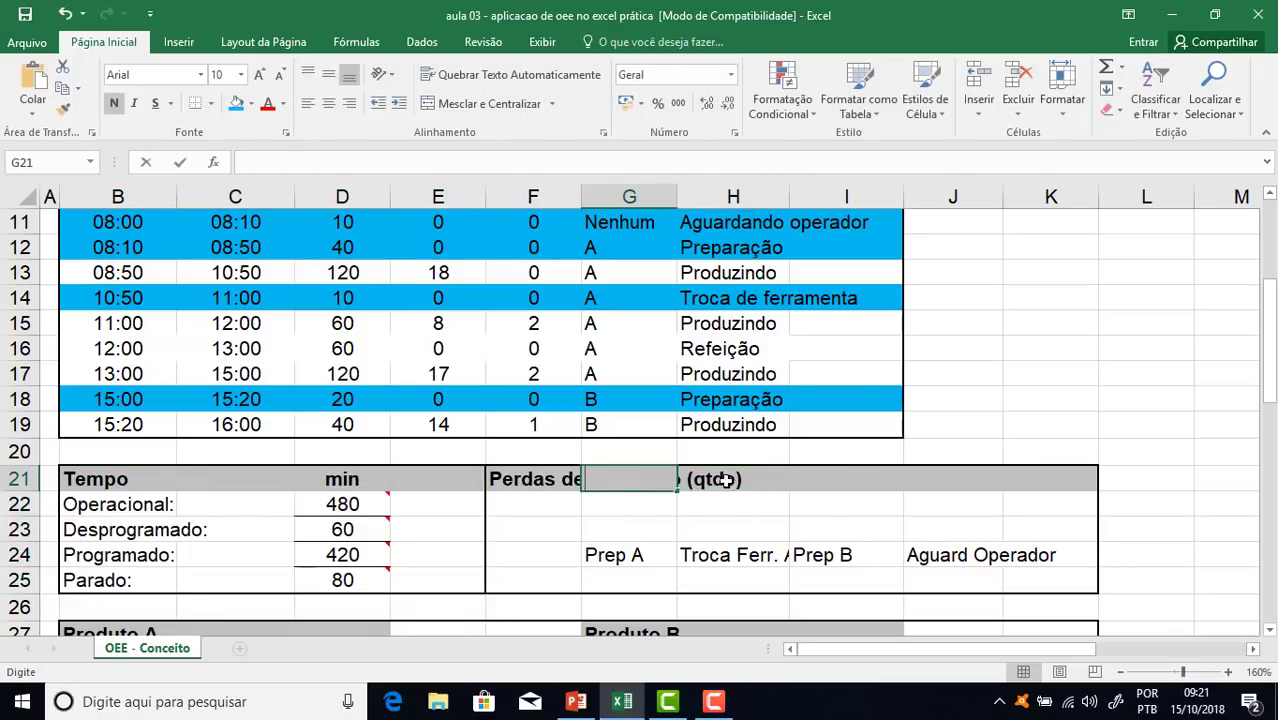
key("Escape")
double_click(730, 478)
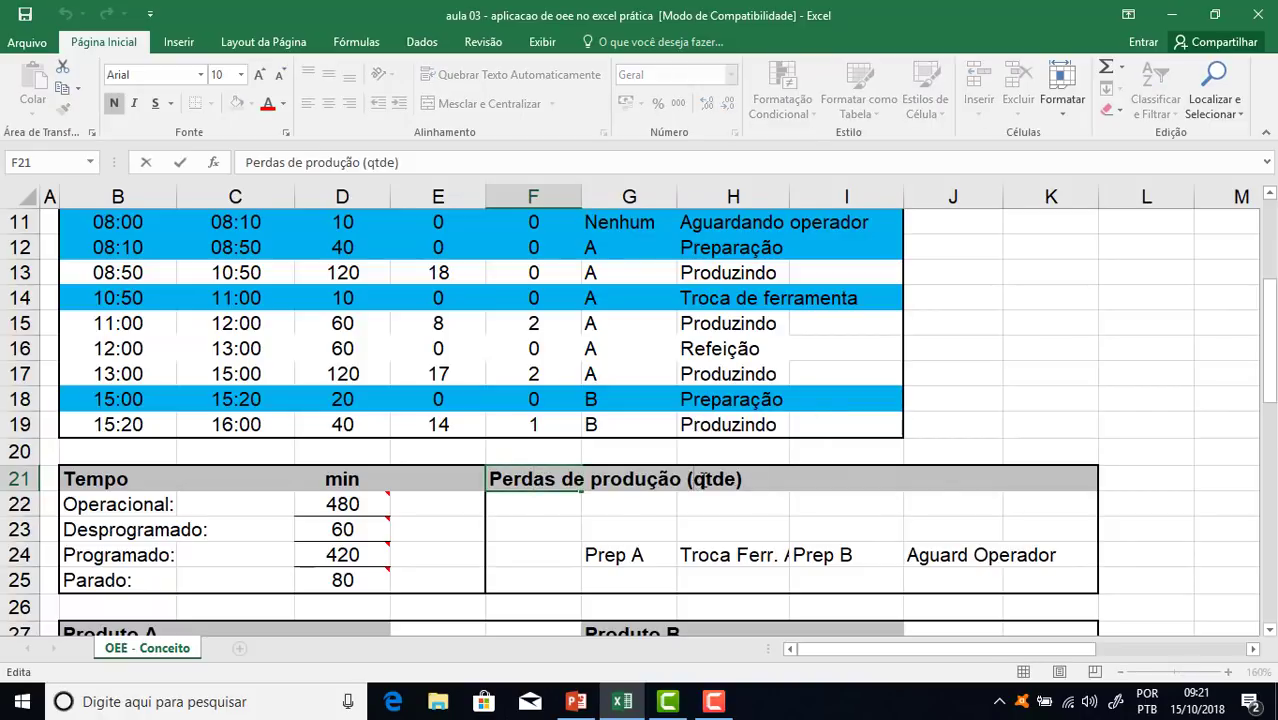
left_click(741, 480)
left_click(690, 480)
key("Escape")
left_click(638, 558)
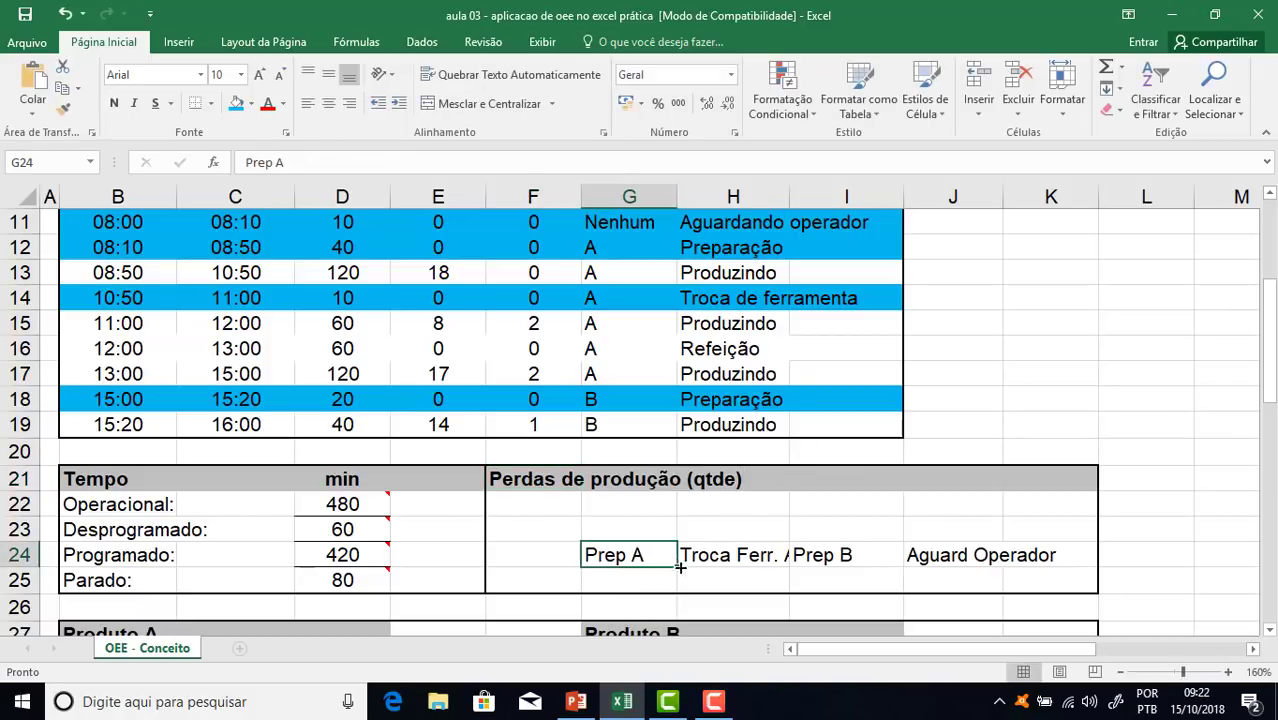
left_click(645, 575)
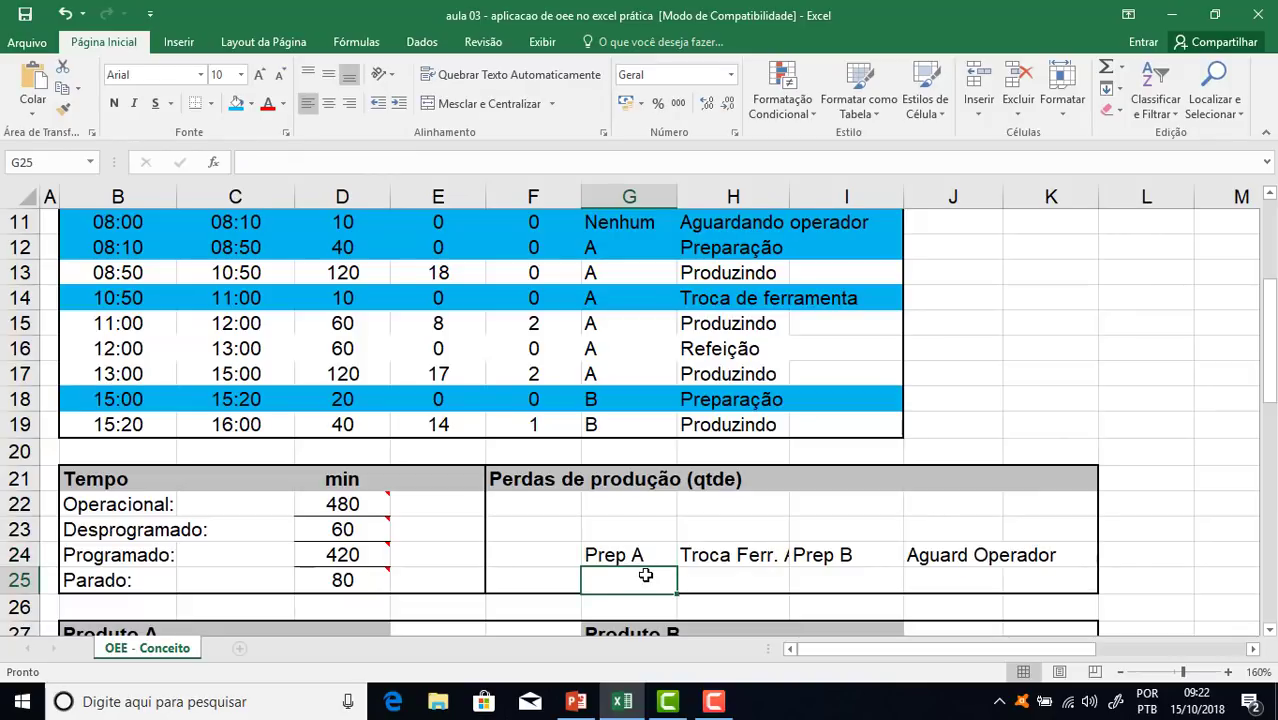
key("Up")
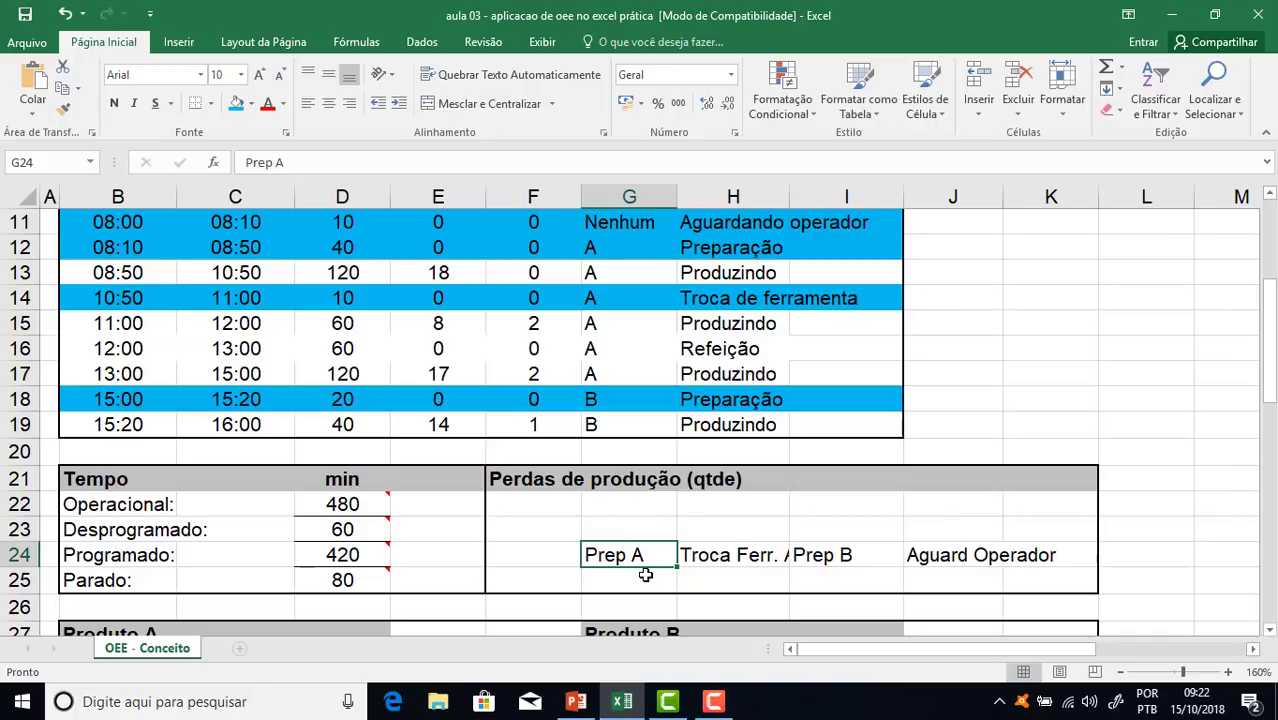
left_click(645, 575)
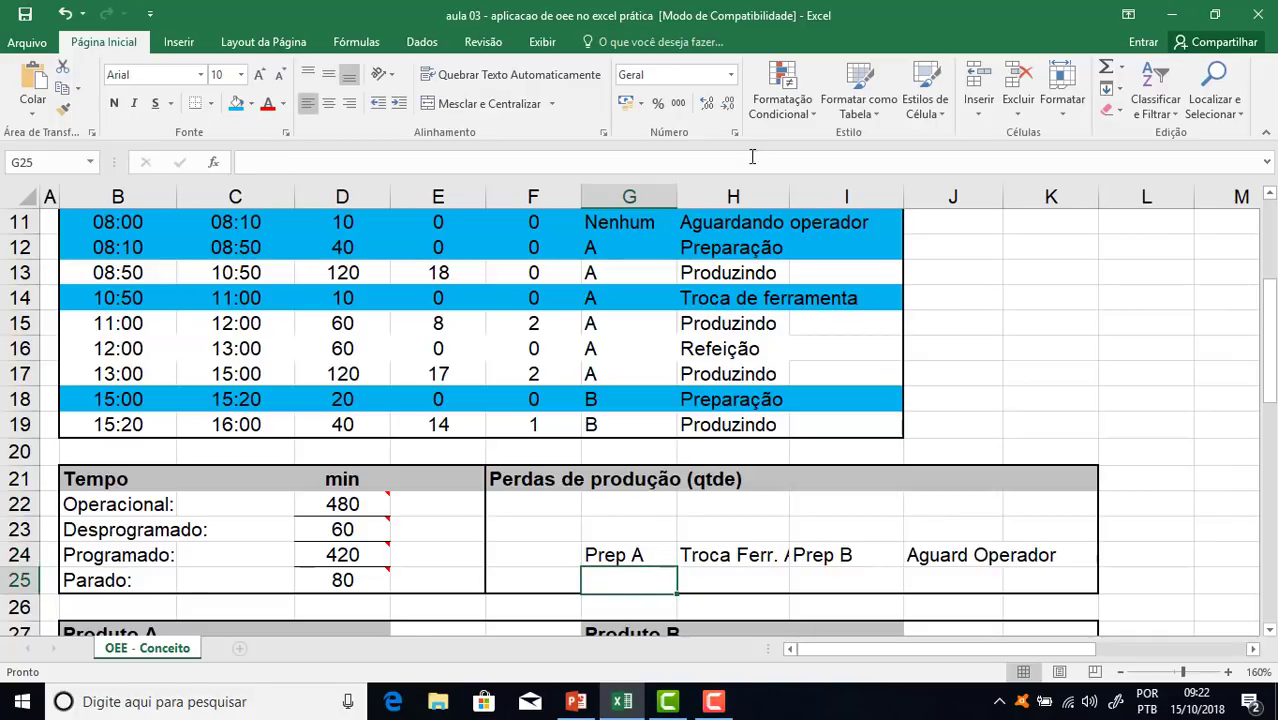
Remove the light blue fill from the production log records in B11:I19
scroll(662, 574, "up", 2)
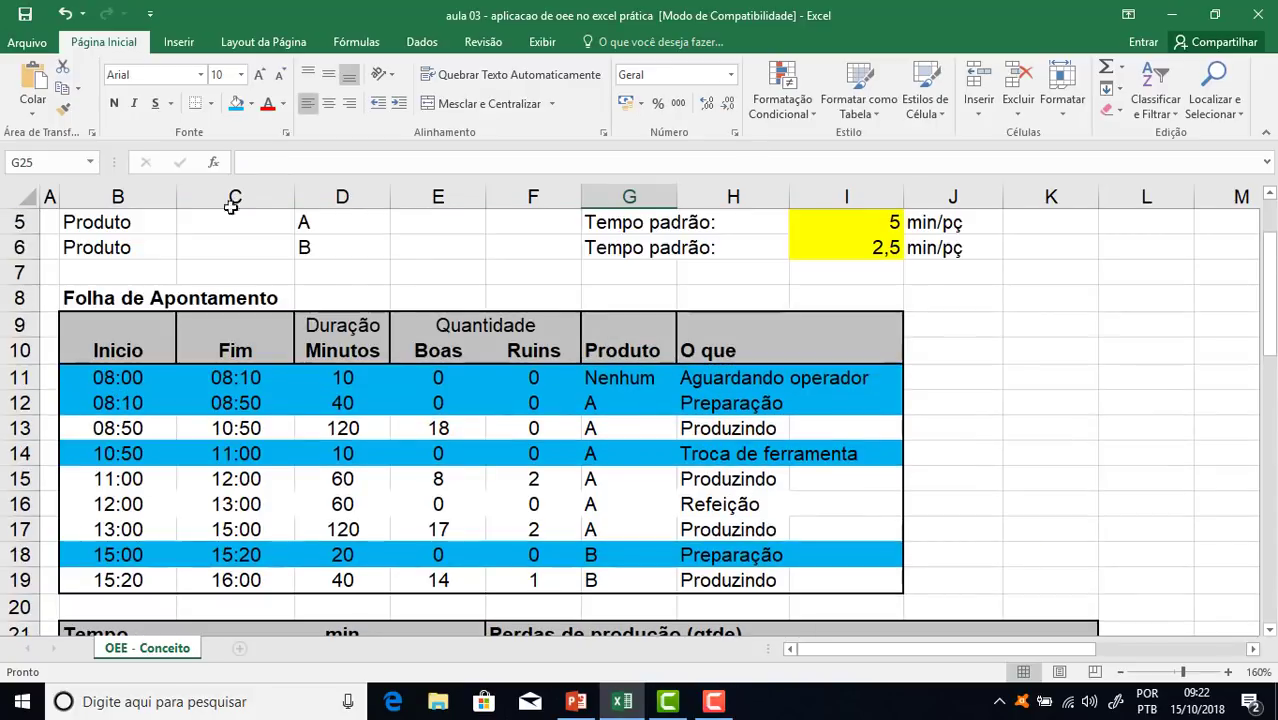
left_click_drag(94, 378, 893, 588)
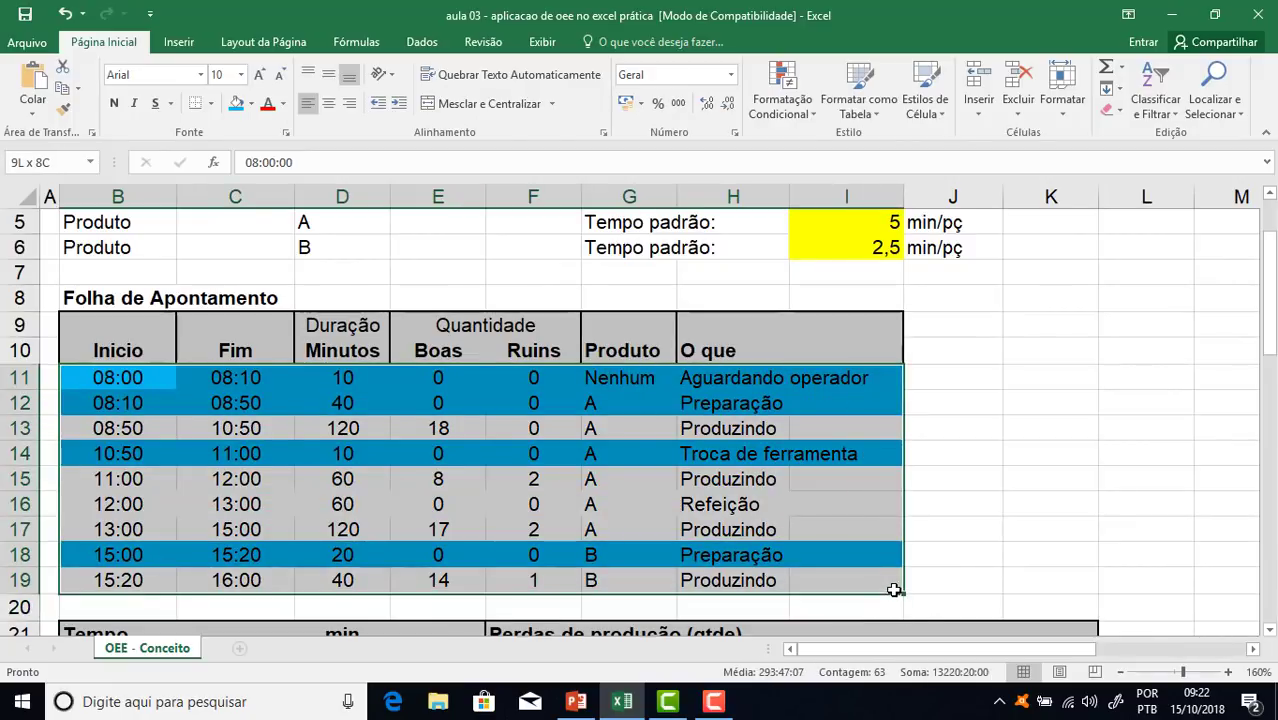
left_click(246, 103)
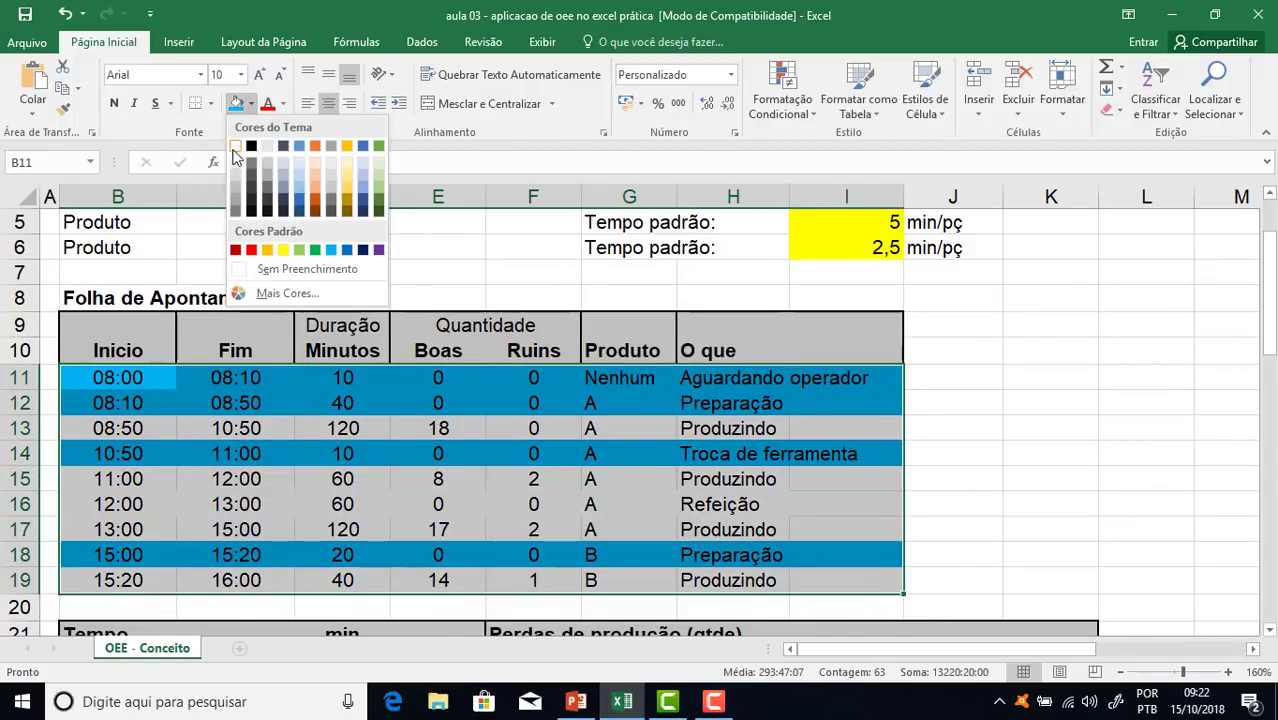
left_click(266, 262)
left_click(752, 377)
Fill the product A Preparação record (B12:H12) with red
left_click_drag(700, 405, 97, 400)
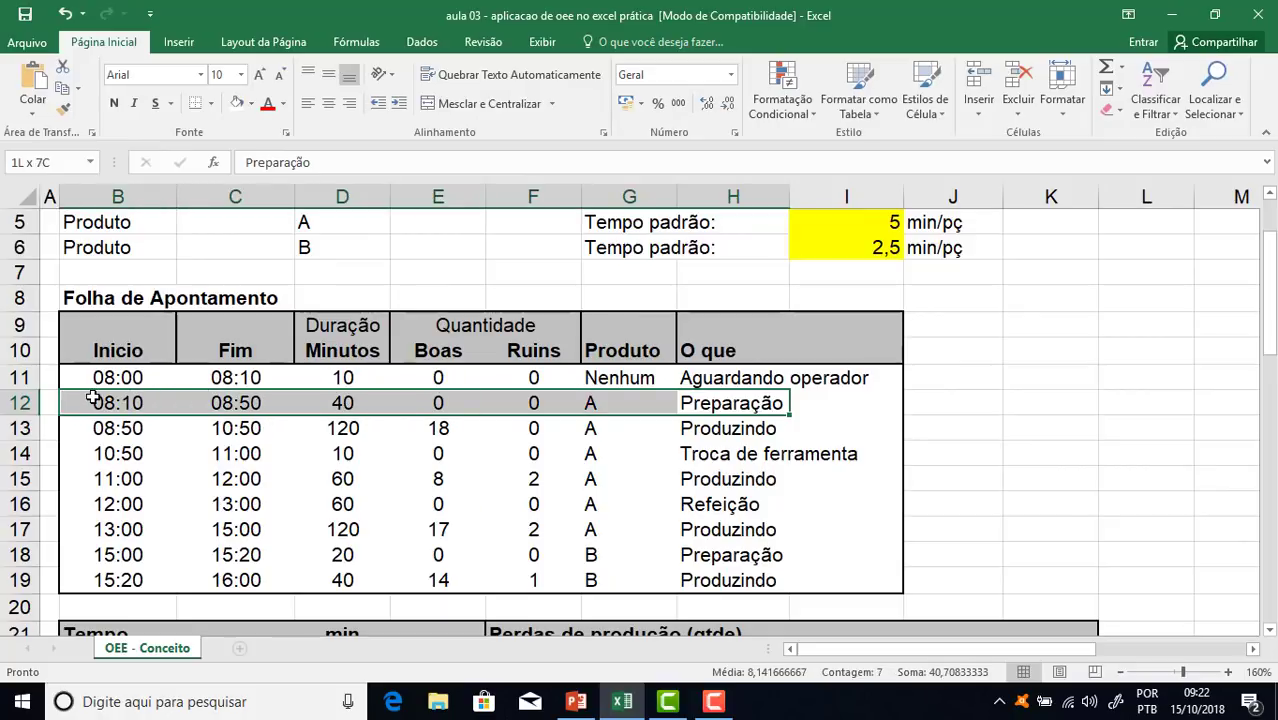
left_click(250, 103)
left_click(235, 249)
left_click(908, 424)
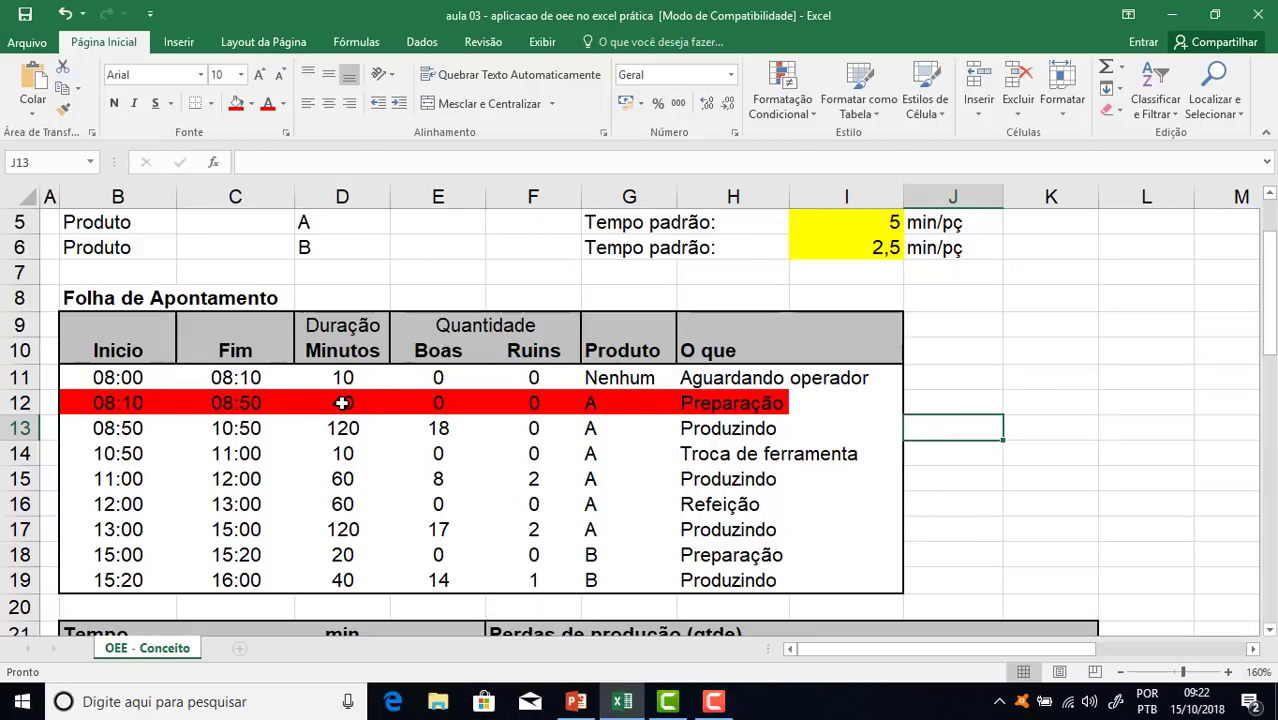
Circle the 40 minutes in D12, the product A in G12 and the product A in D5 with a thick blue ink pen
left_click(345, 402)
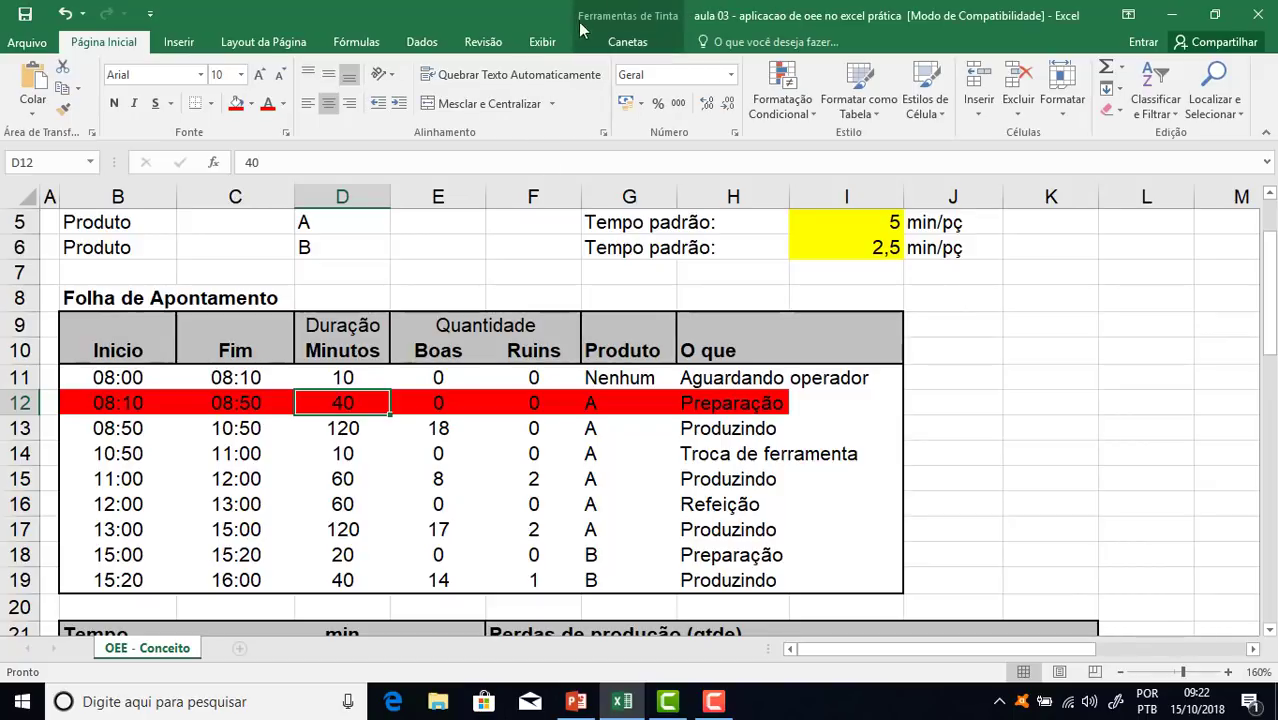
left_click(648, 45)
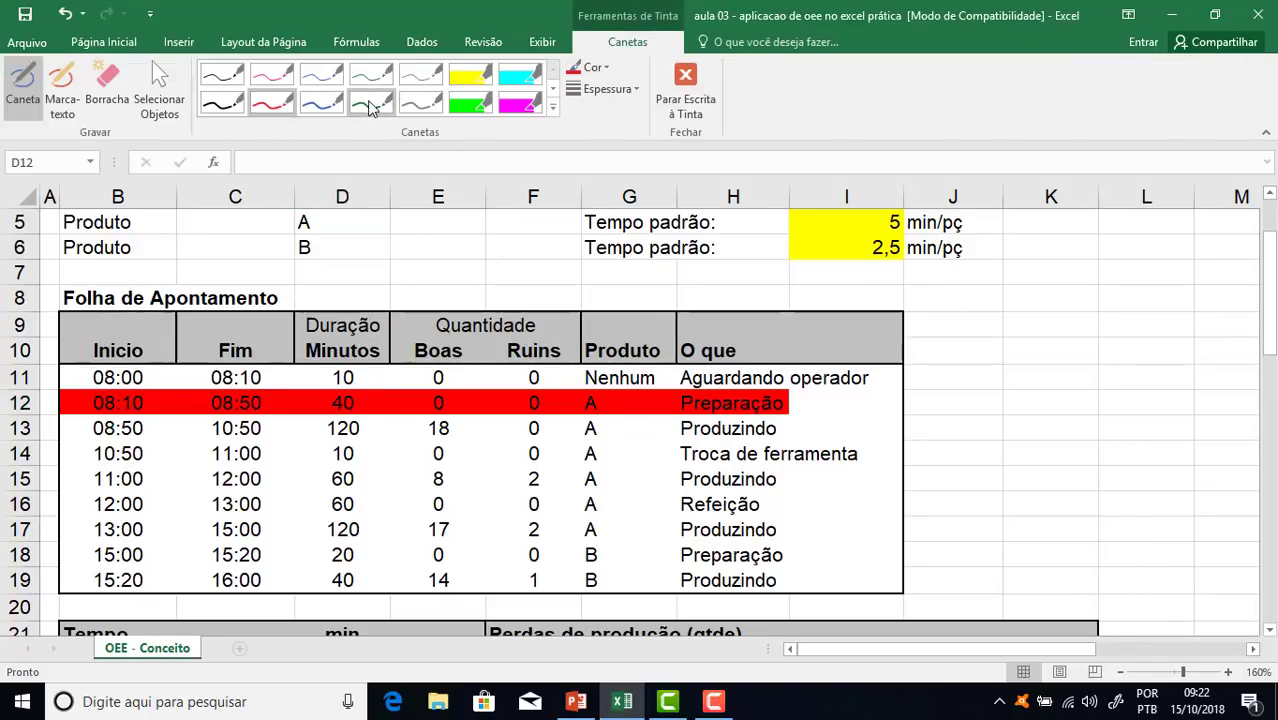
left_click(321, 102)
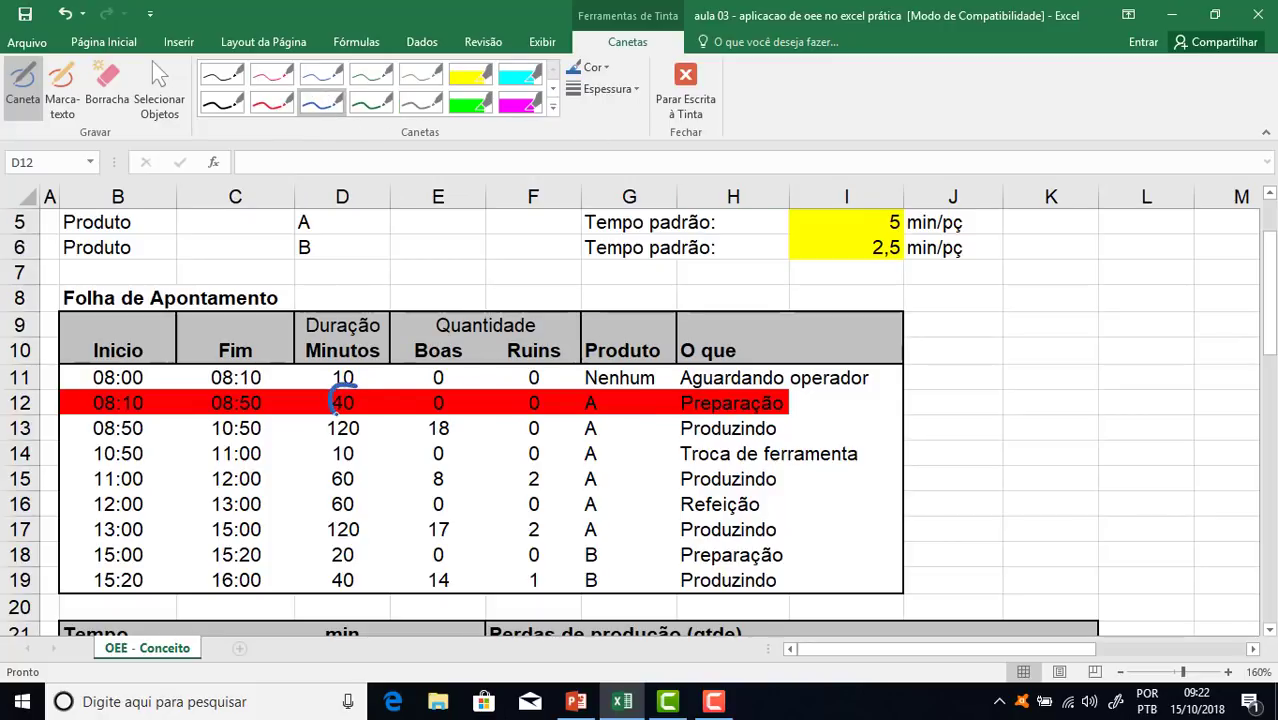
left_click_drag(359, 403, 351, 387)
left_click_drag(574, 397, 592, 423)
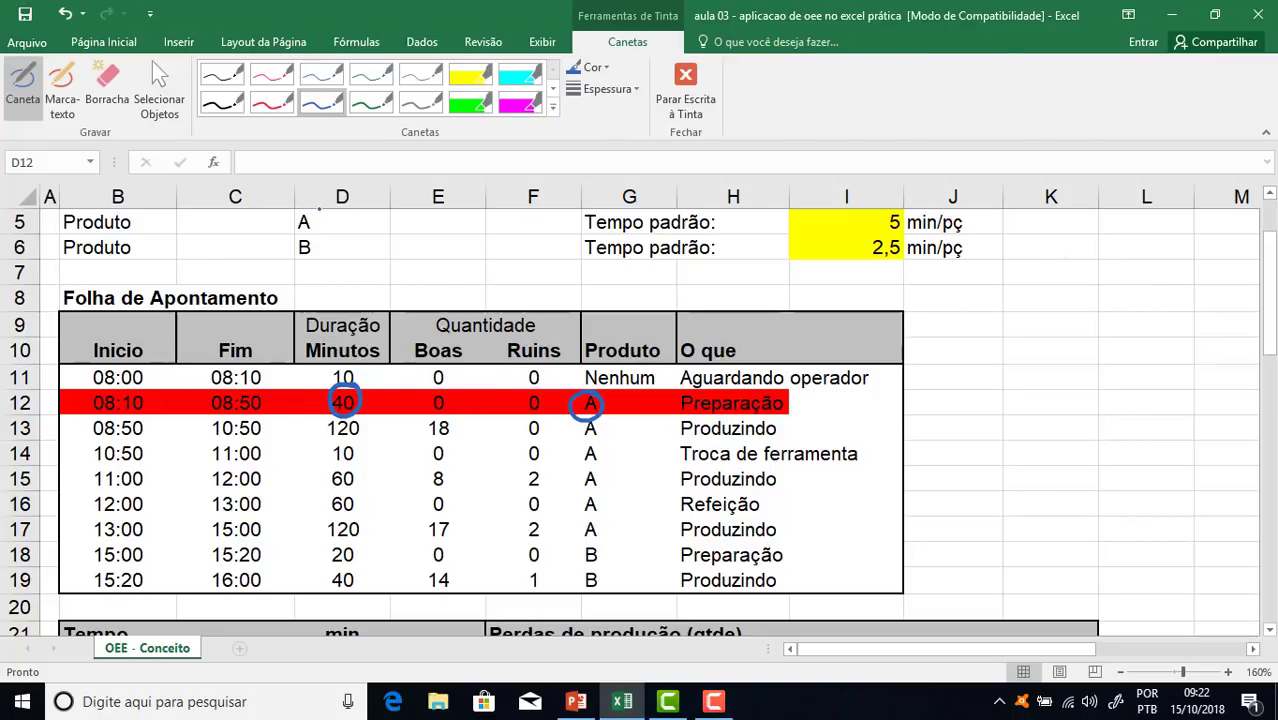
mouse_move(291, 226)
left_mouse_down()
mouse_move(318, 224)
mouse_move(313, 213)
left_mouse_up()
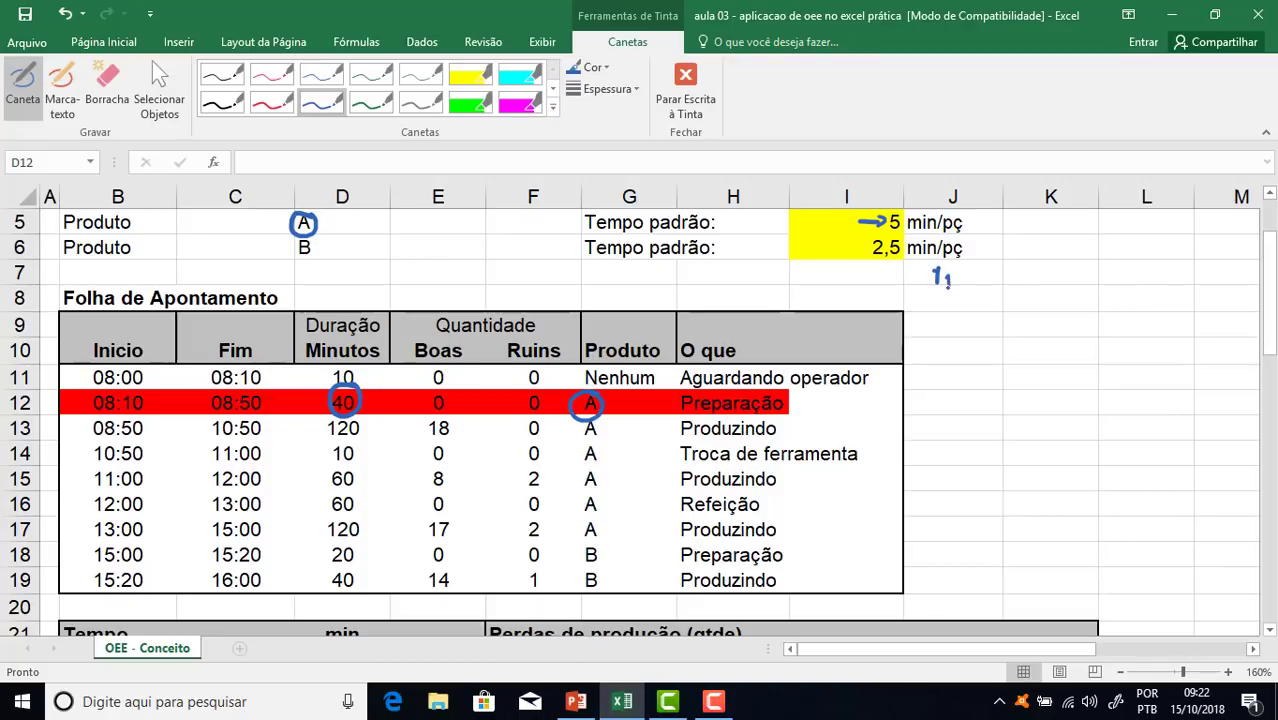
Handwrite the rule of three "1 peça – 5 min" and "x – 40 min" in blue ink beside the production log
left_click_drag(958, 281, 1060, 271)
left_click(1084, 283)
left_click_drag(1066, 284, 1106, 282)
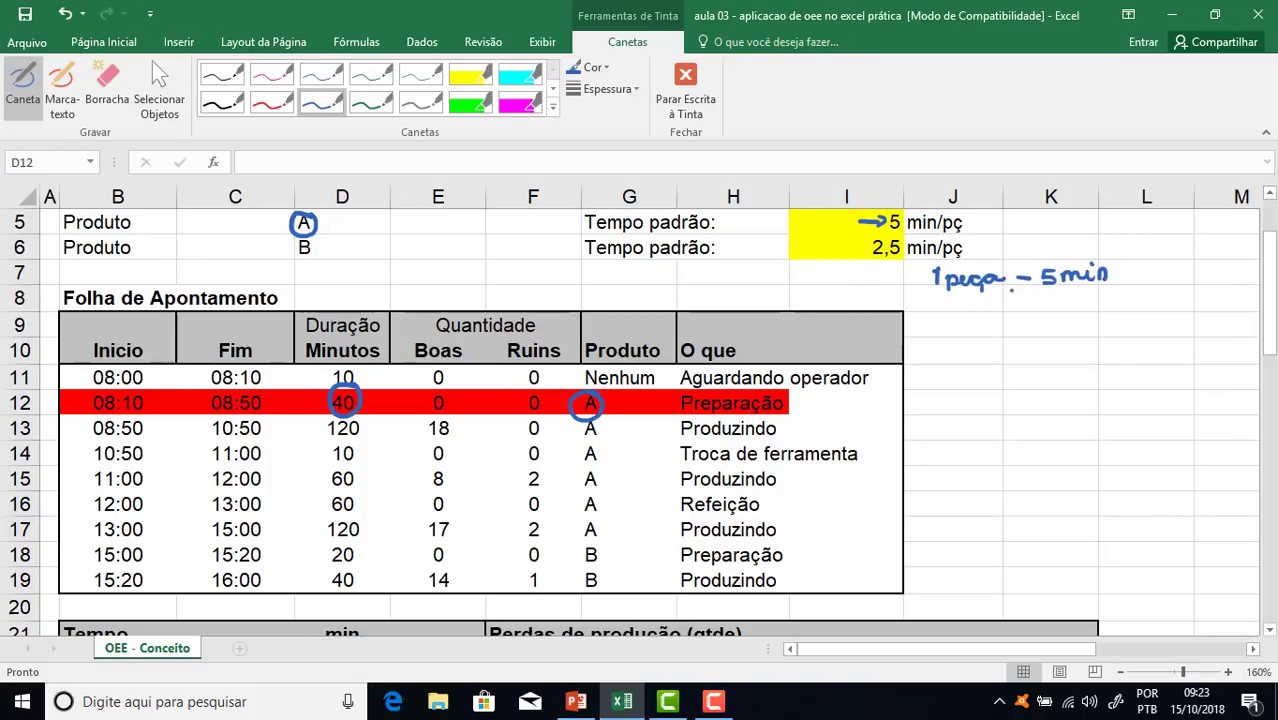
left_click_drag(1050, 294, 1060, 308)
left_click_drag(1062, 298, 1119, 306)
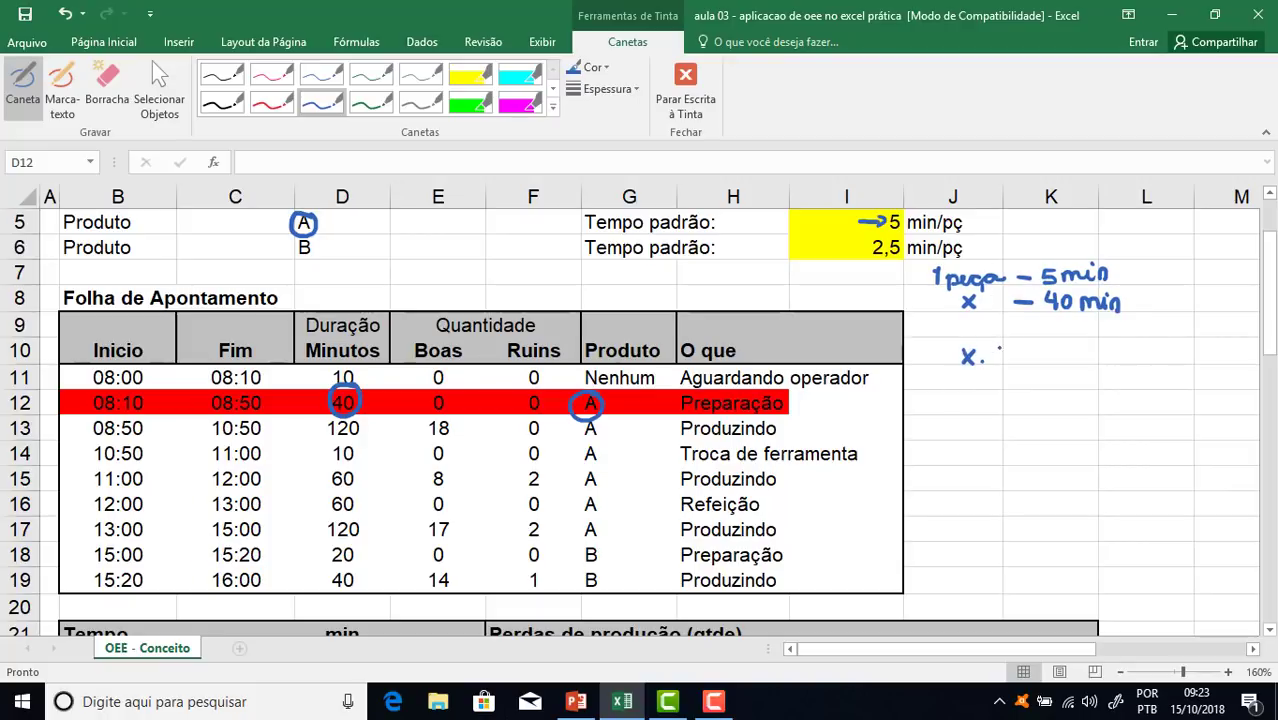
Handwrite the solution below the rule of three in blue ink: x · 5 = 40, x = 40/5, x = 8
mouse_move(1000, 349)
left_mouse_down()
mouse_move(986, 364)
mouse_move(1026, 350)
left_mouse_up()
left_click_drag(1013, 357, 1045, 362)
left_click_drag(1058, 346, 988, 391)
left_click_drag(1011, 379, 1056, 389)
mouse_move(1065, 374)
left_mouse_down()
mouse_move(1083, 391)
mouse_move(1057, 405)
mouse_move(1022, 466)
left_mouse_up()
mouse_move(1023, 446)
left_mouse_down()
mouse_move(1002, 467)
mouse_move(1064, 447)
left_mouse_up()
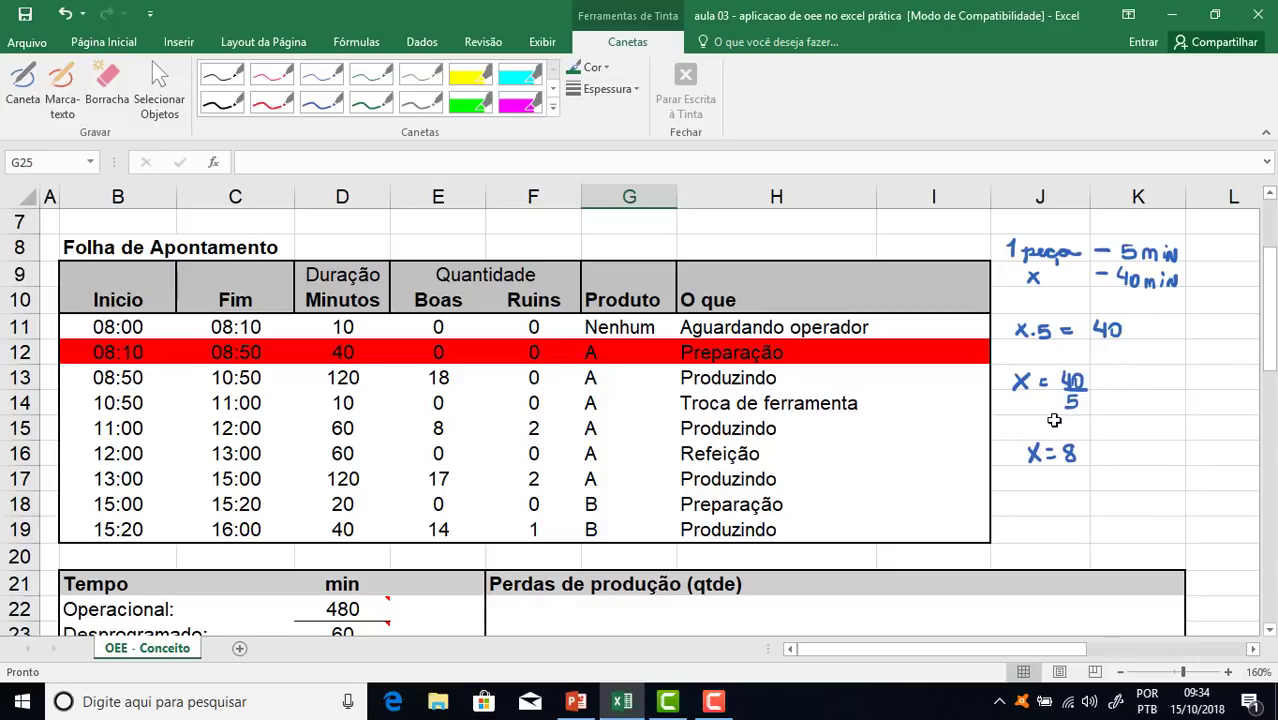
Draw green ink boxes around the 40 minutes in D12 and product A's Tempo padrão of 5 in I5
left_click(371, 102)
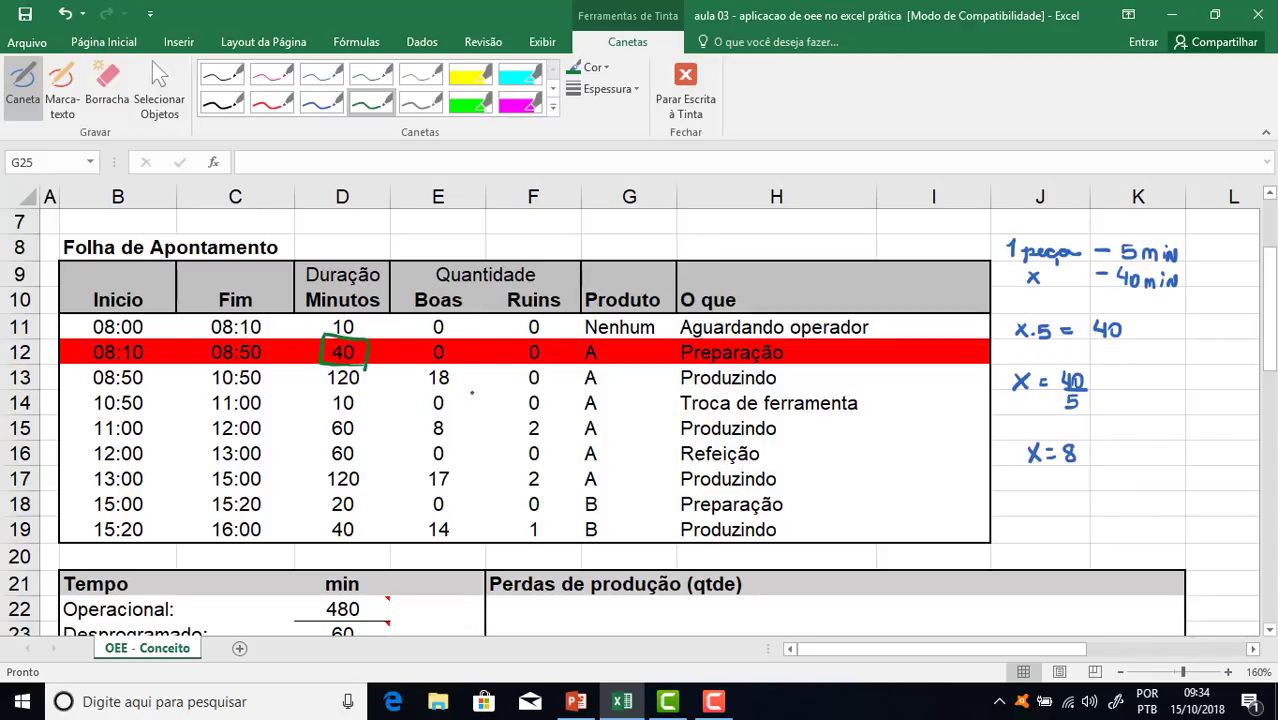
left_click_drag(1269, 300, 1269, 252)
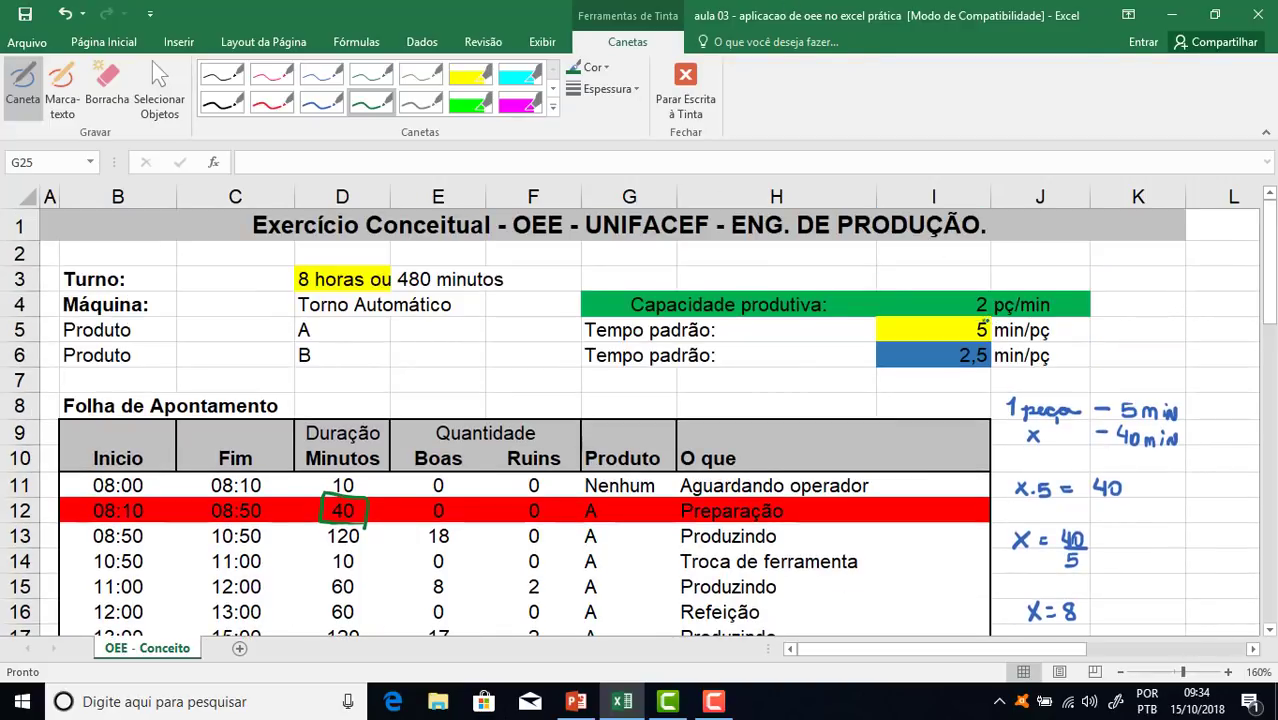
left_click_drag(966, 341, 990, 322)
Stop inking and start a formula with an equals sign in the Prep A loss cell G25
left_click_drag(1270, 264, 1270, 390)
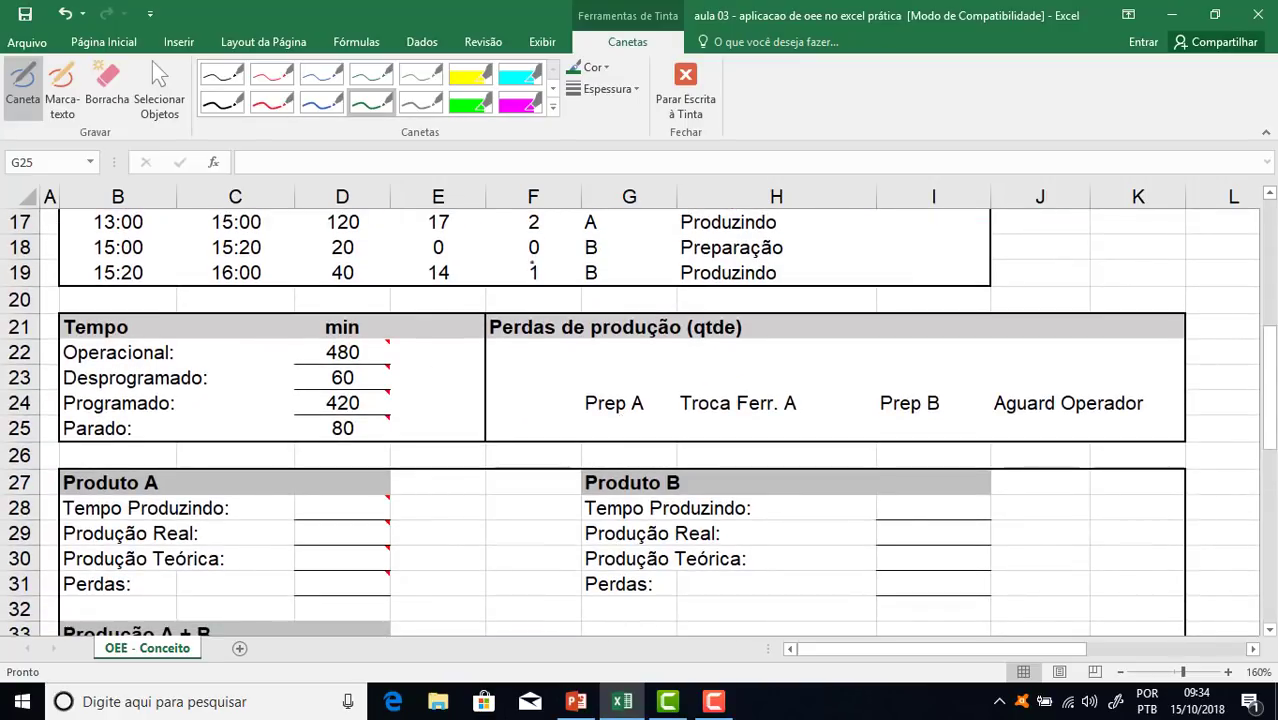
left_click(103, 42)
left_click(604, 421)
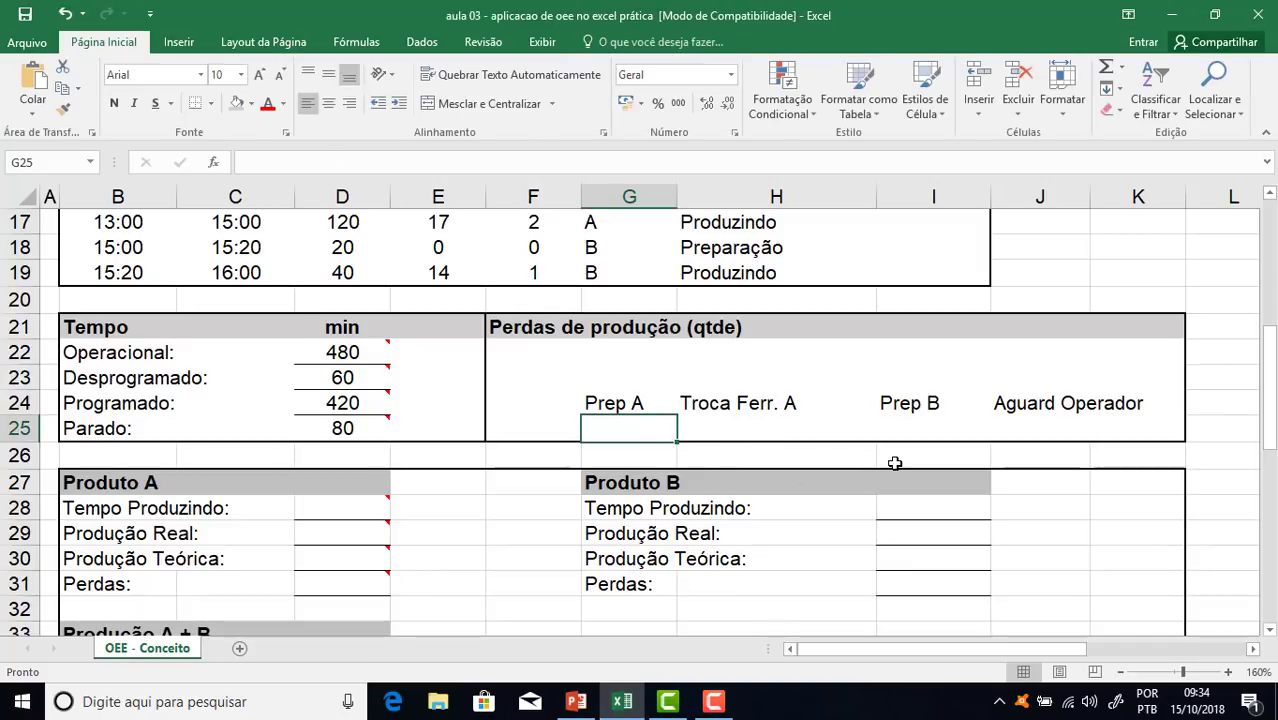
type("=")
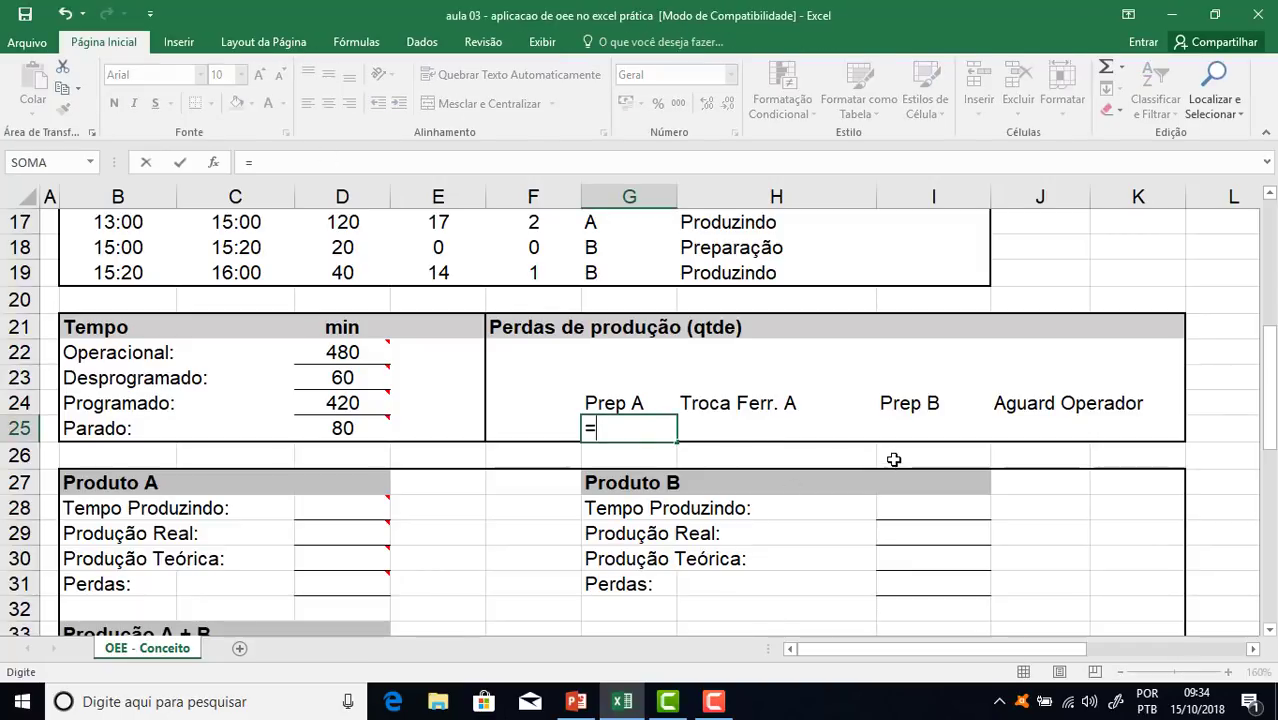
scroll(893, 457, "up", 3)
Delete the green ink box covering the 40 minutes in D12
left_click(342, 332)
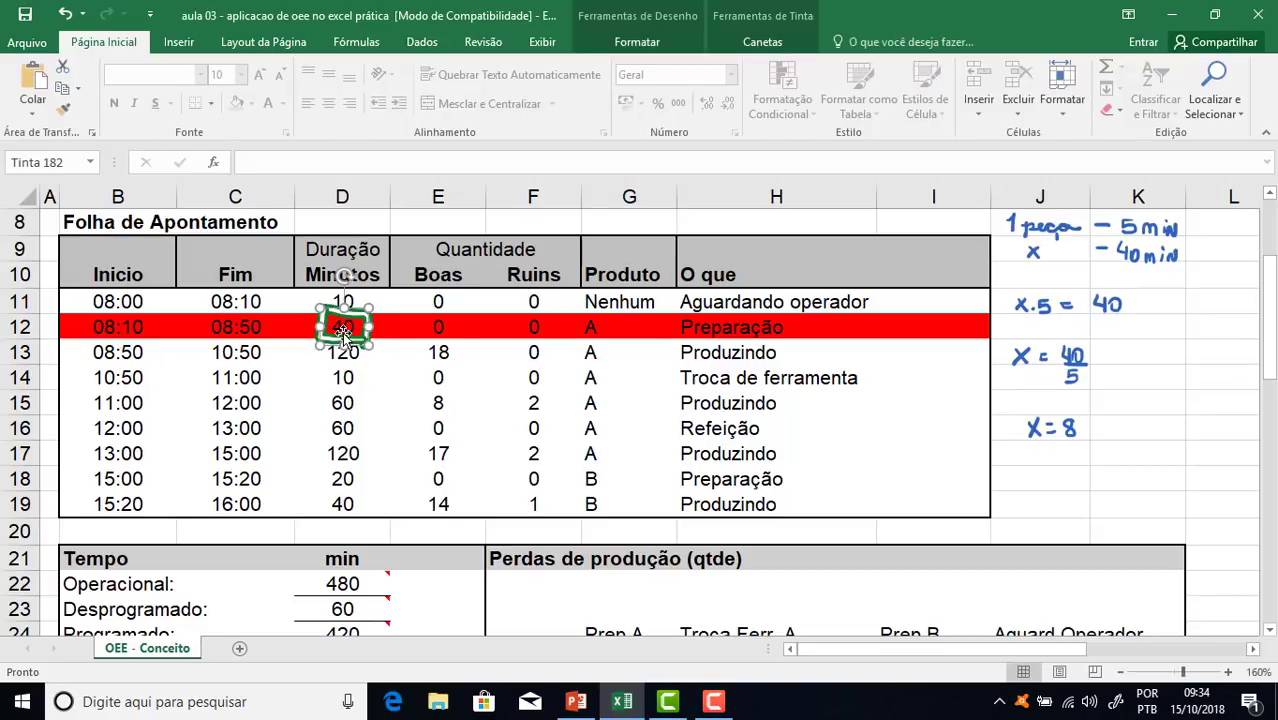
scroll(1145, 490, "down", 4)
scroll(612, 349, "up", 5)
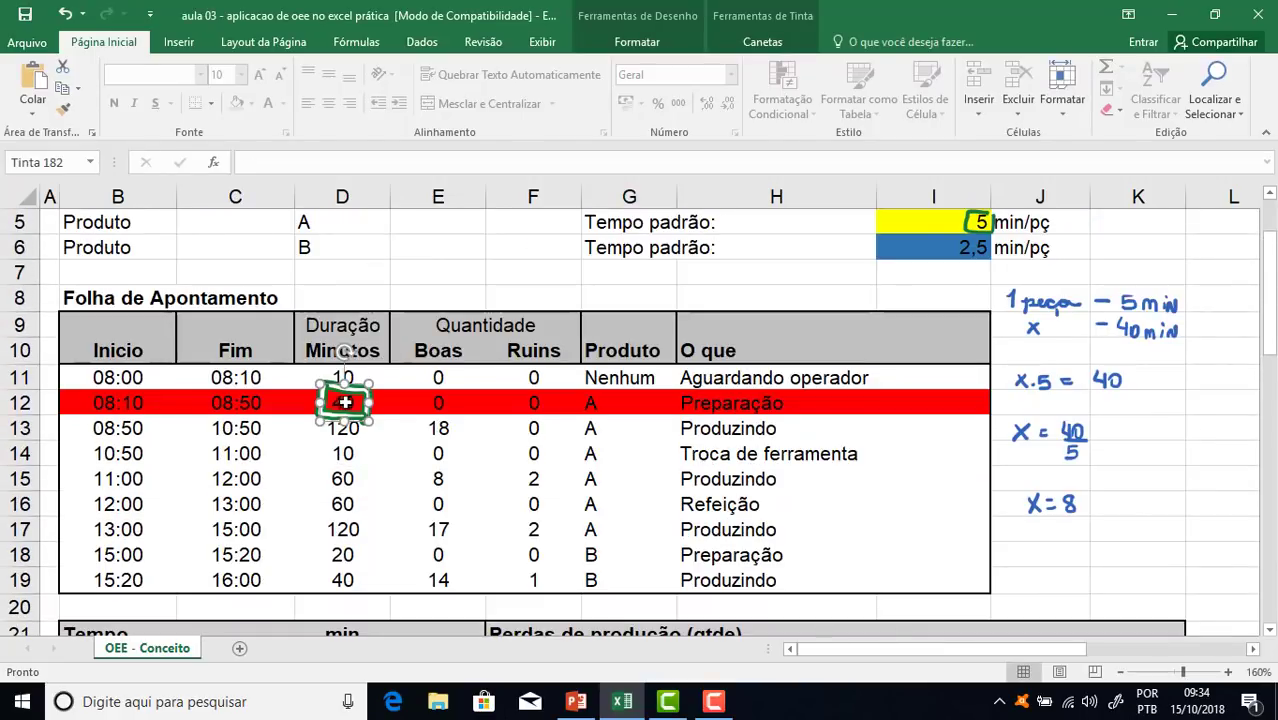
key("Delete")
Calculate the Prep A production loss in G25 by dividing the preparation time by product A's standard time with =D12/I5
scroll(765, 482, "down", 5)
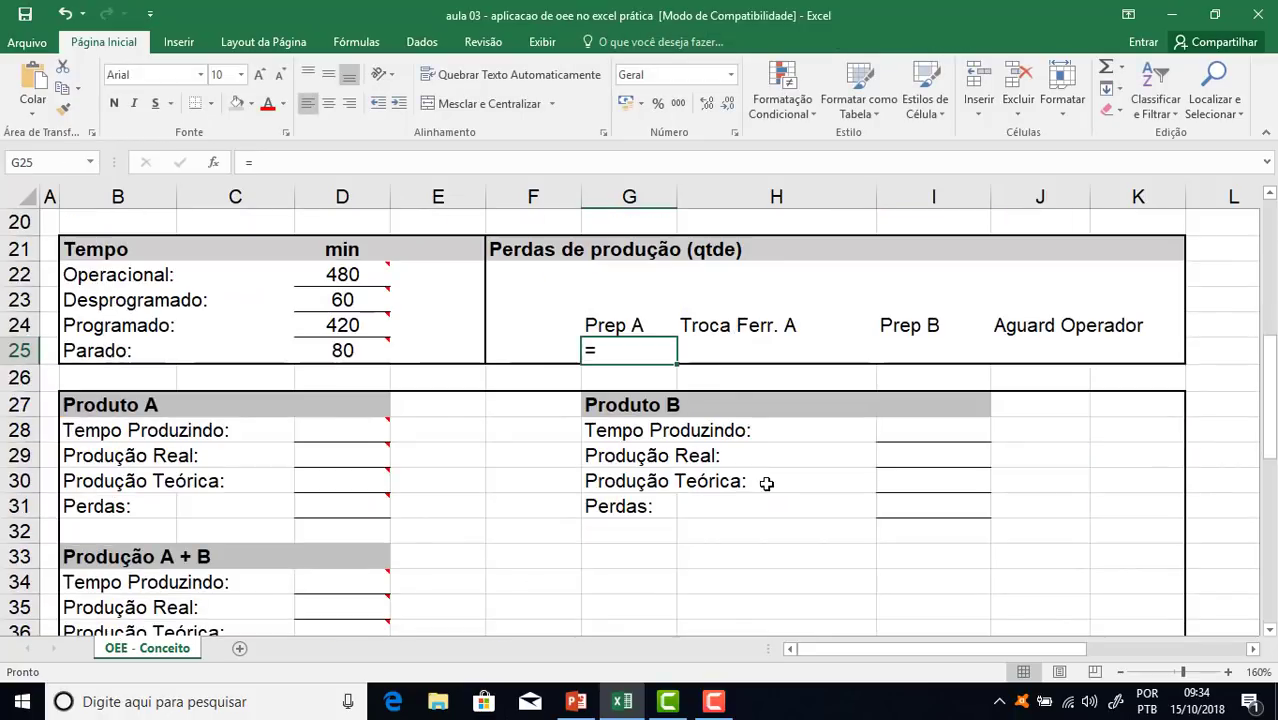
left_click(614, 349)
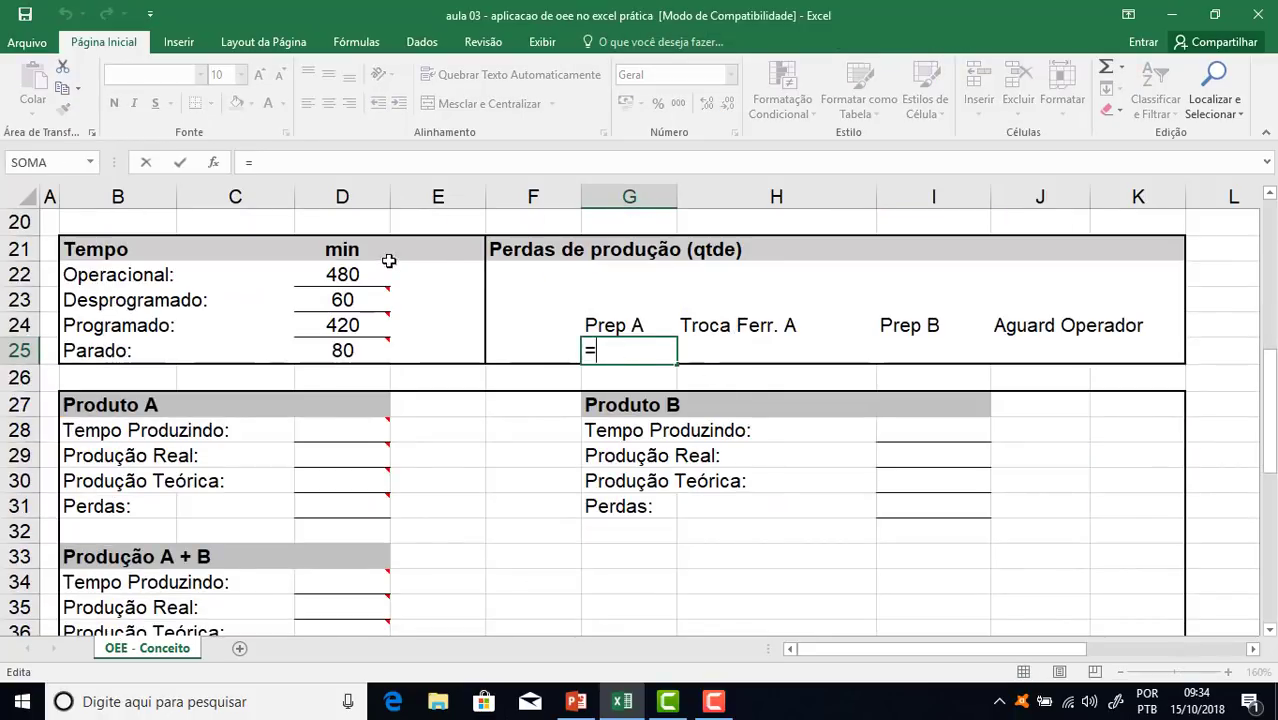
scroll(388, 262, "up", 4)
left_click(352, 325)
type("/")
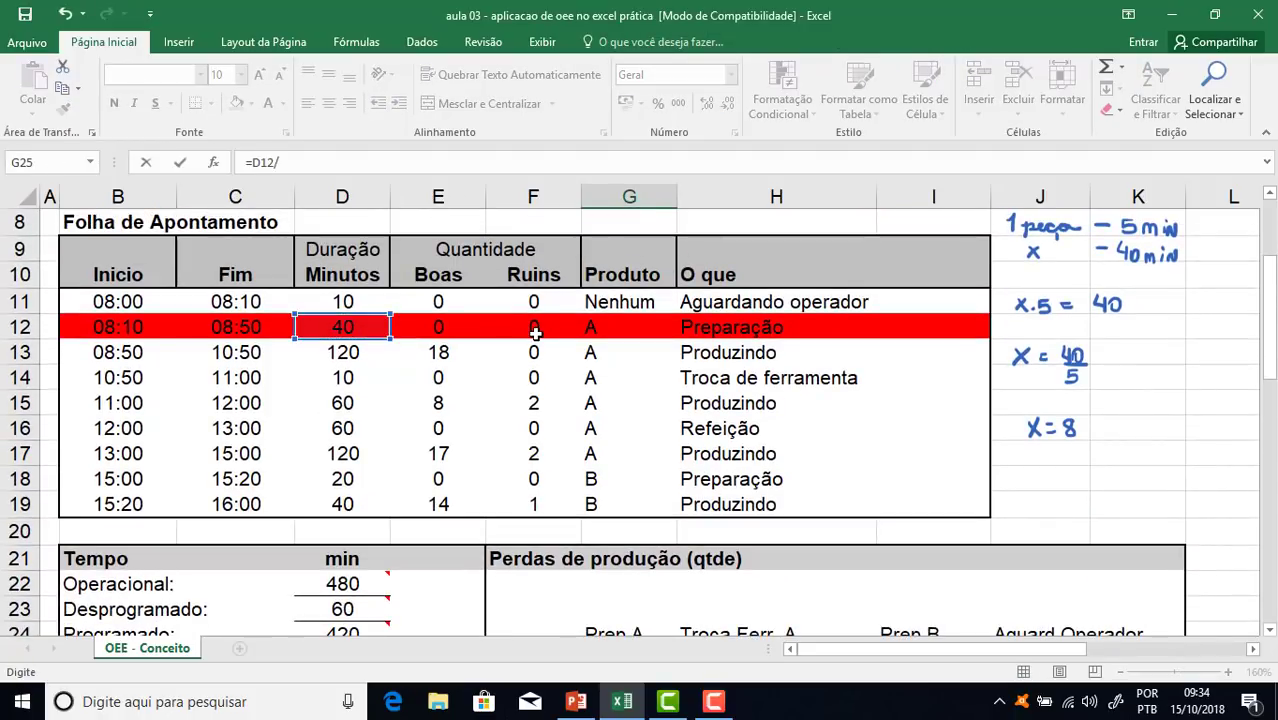
scroll(776, 337, "down", 3)
type("5")
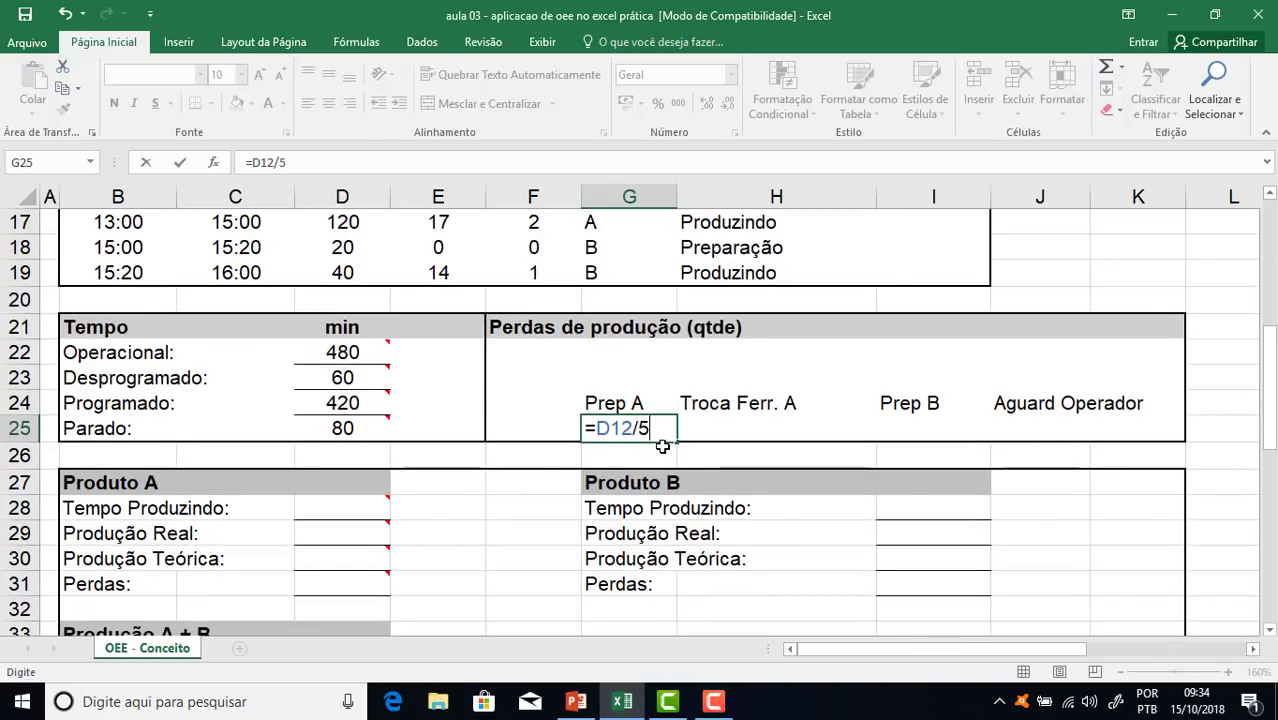
key("BackSpace")
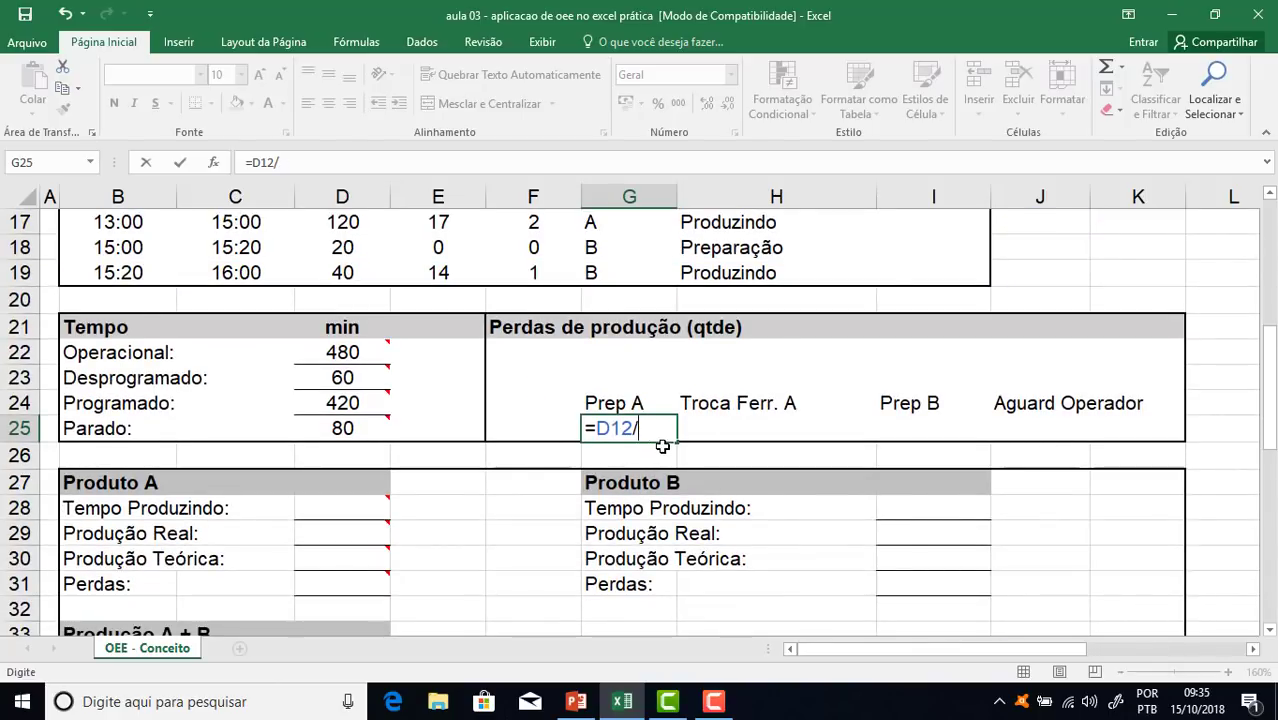
scroll(663, 446, "up", 4)
left_click(980, 223)
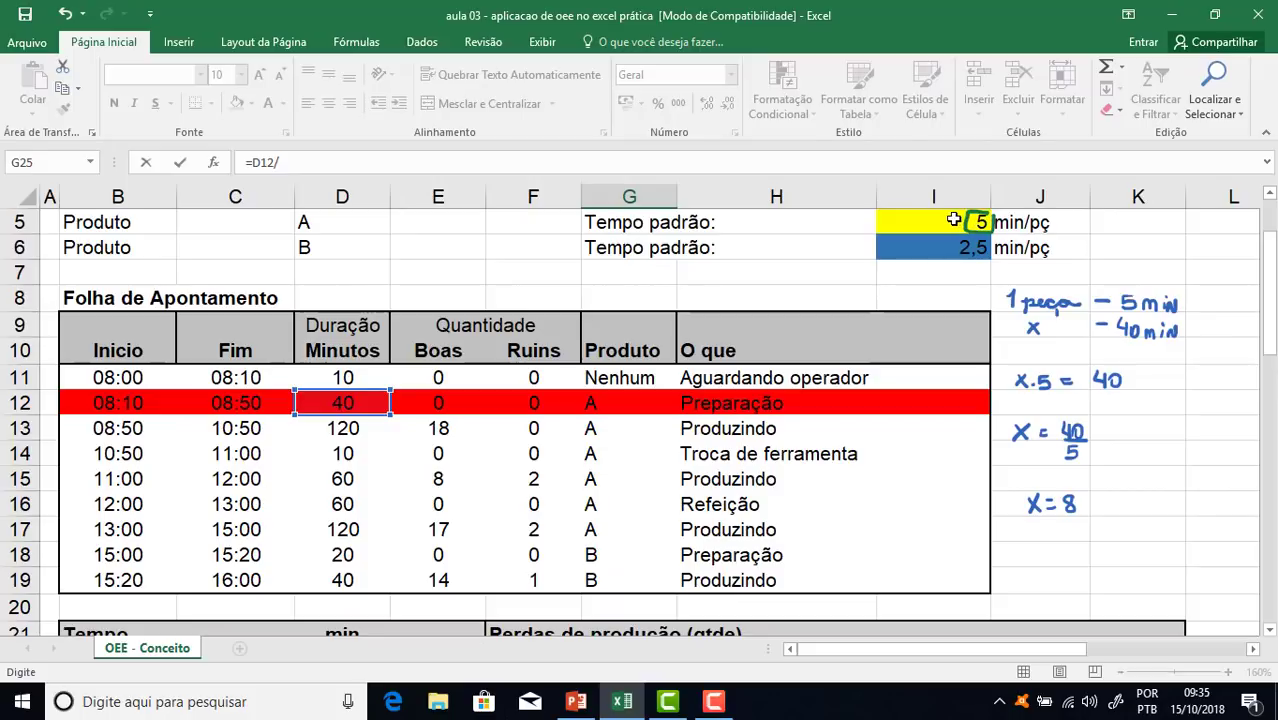
scroll(853, 491, "down", 5)
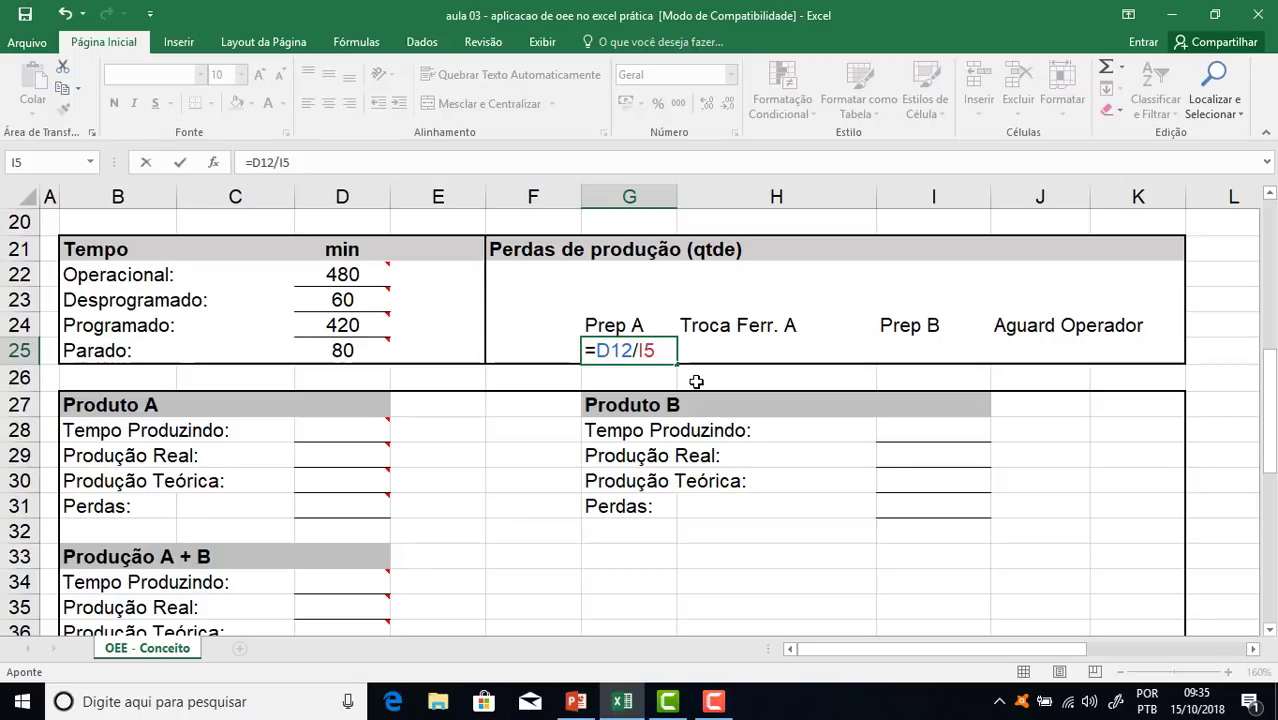
key("Return")
scroll(688, 374, "up", 1)
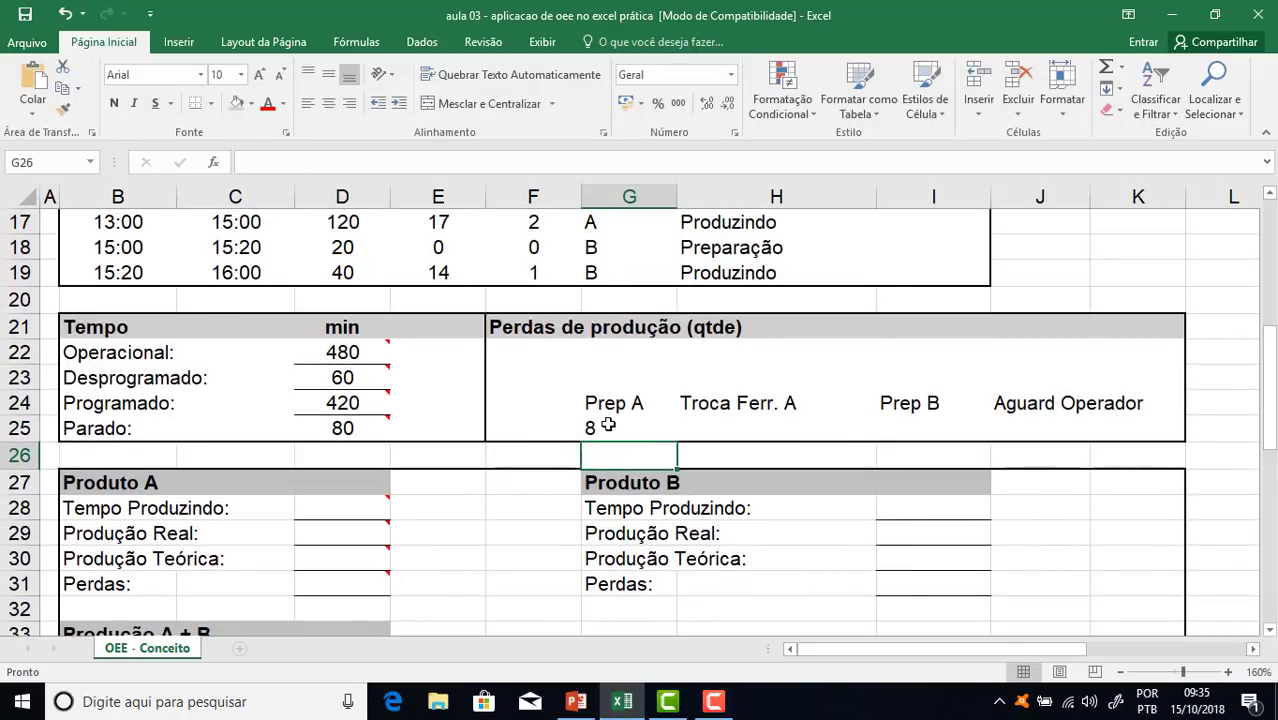
Fill the production loss cells G25:I25 with gray
left_click(609, 423)
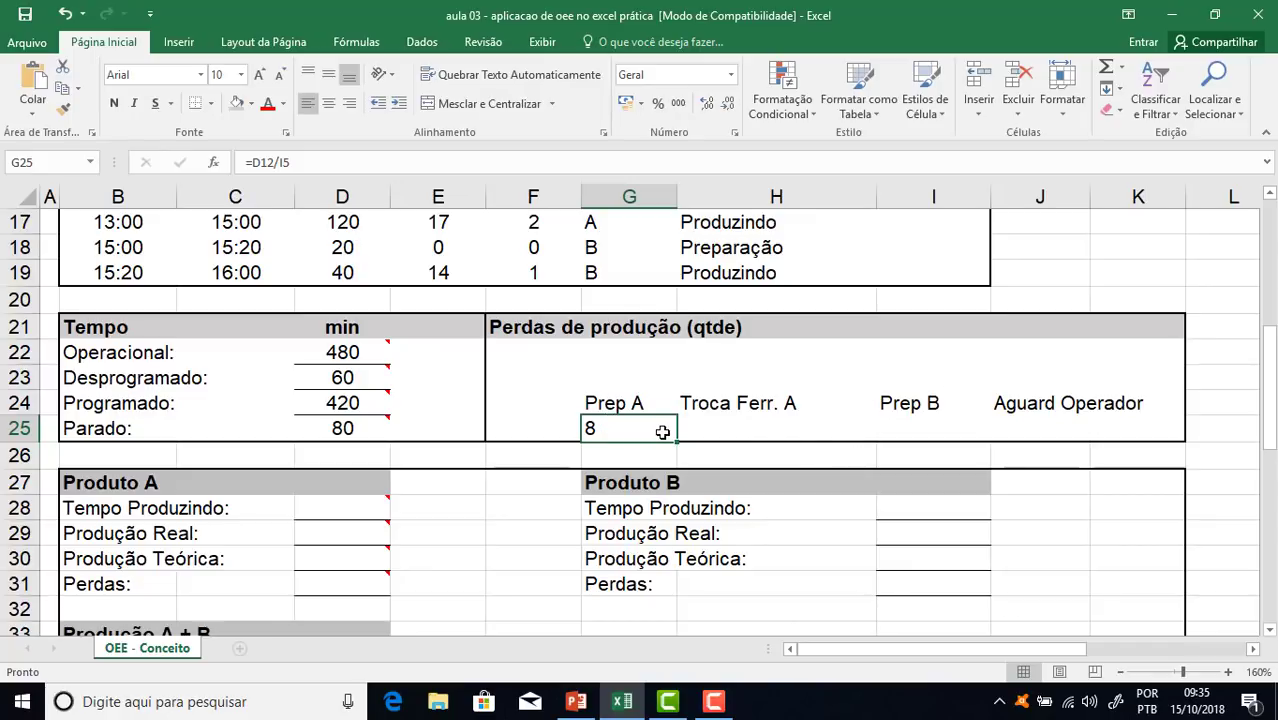
left_click_drag(662, 432, 950, 437)
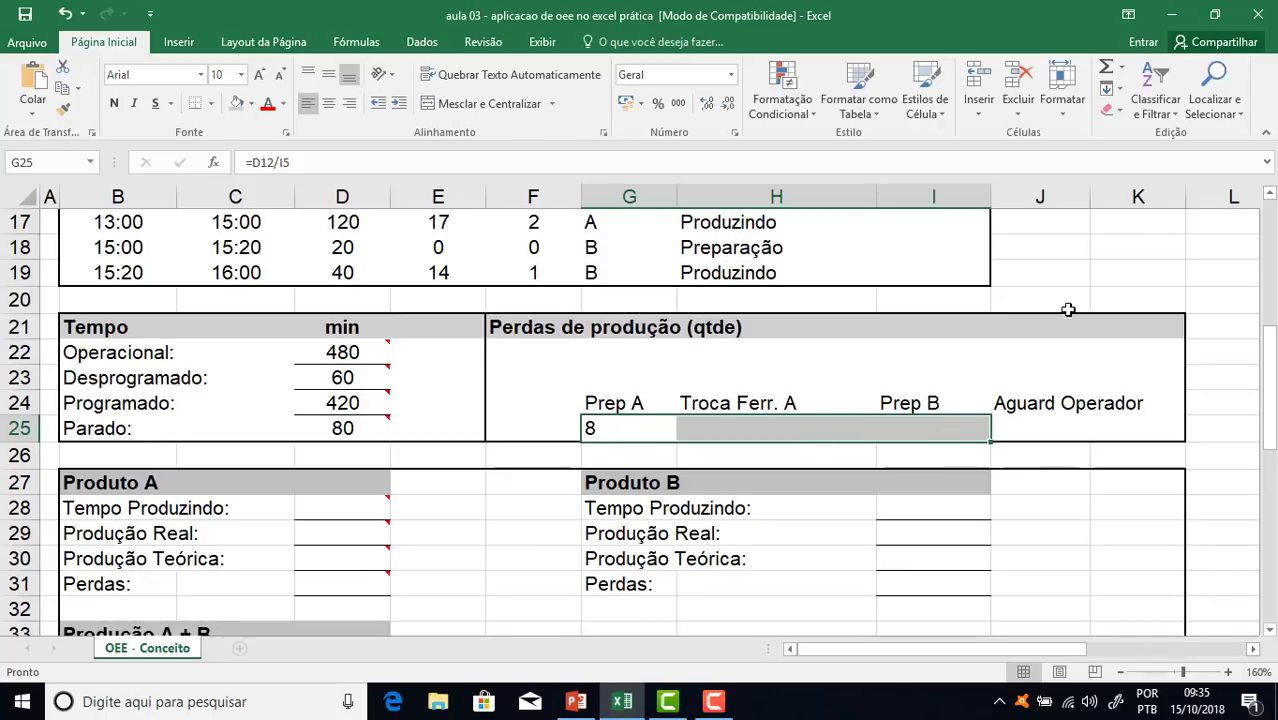
Calculate the Troca Ferr. A loss in H25 by dividing the tool change time by product A's standard time with =D14/I5
left_click(770, 425)
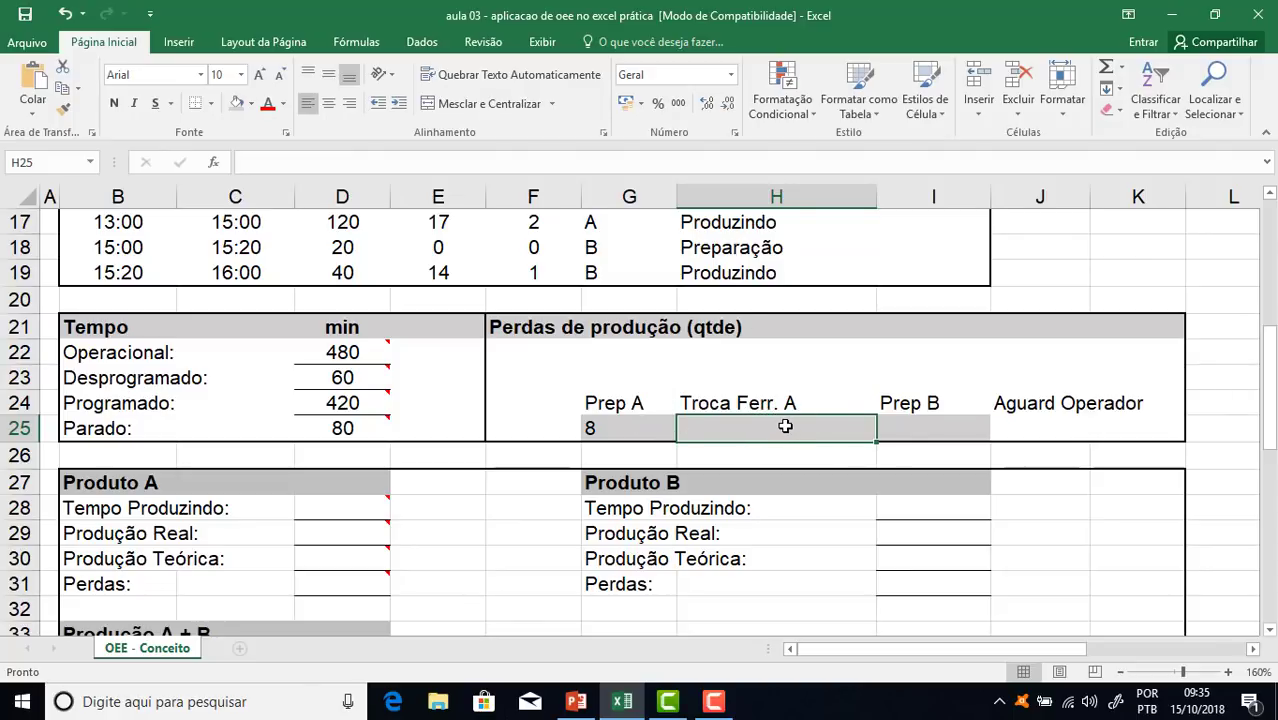
type("=")
scroll(786, 427, "up", 3)
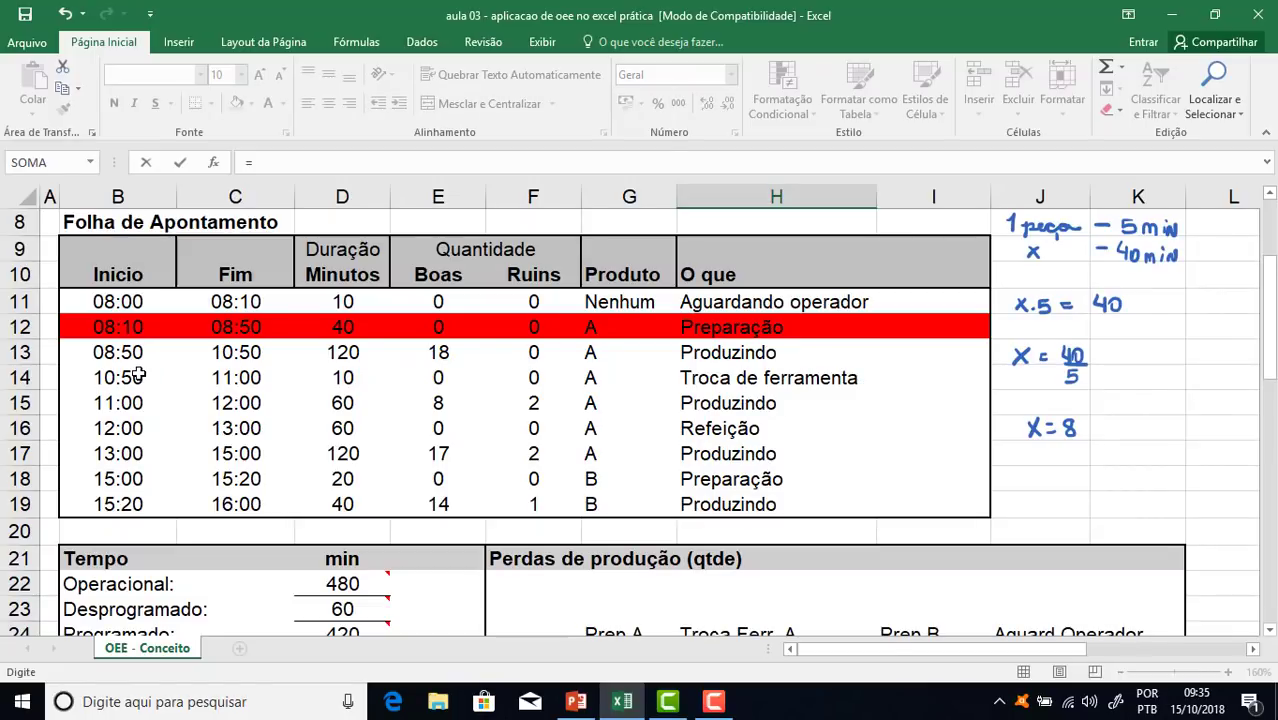
left_click(343, 377)
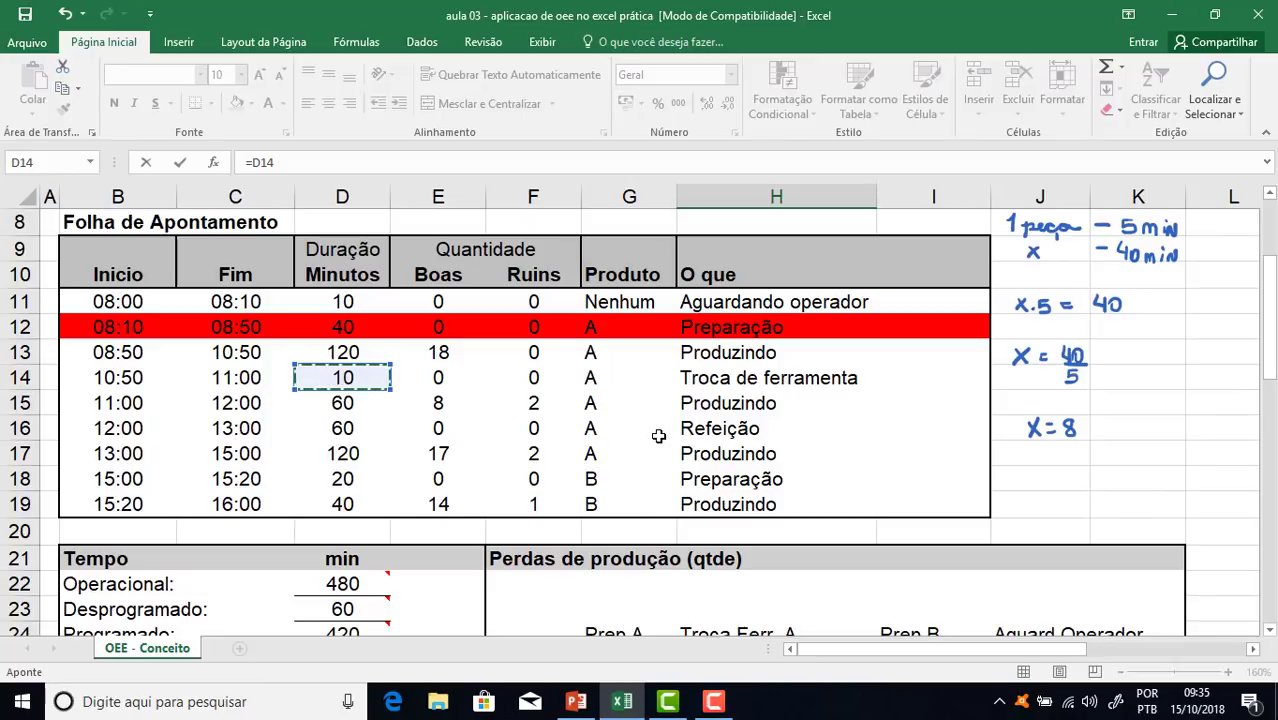
scroll(658, 436, "down", 2)
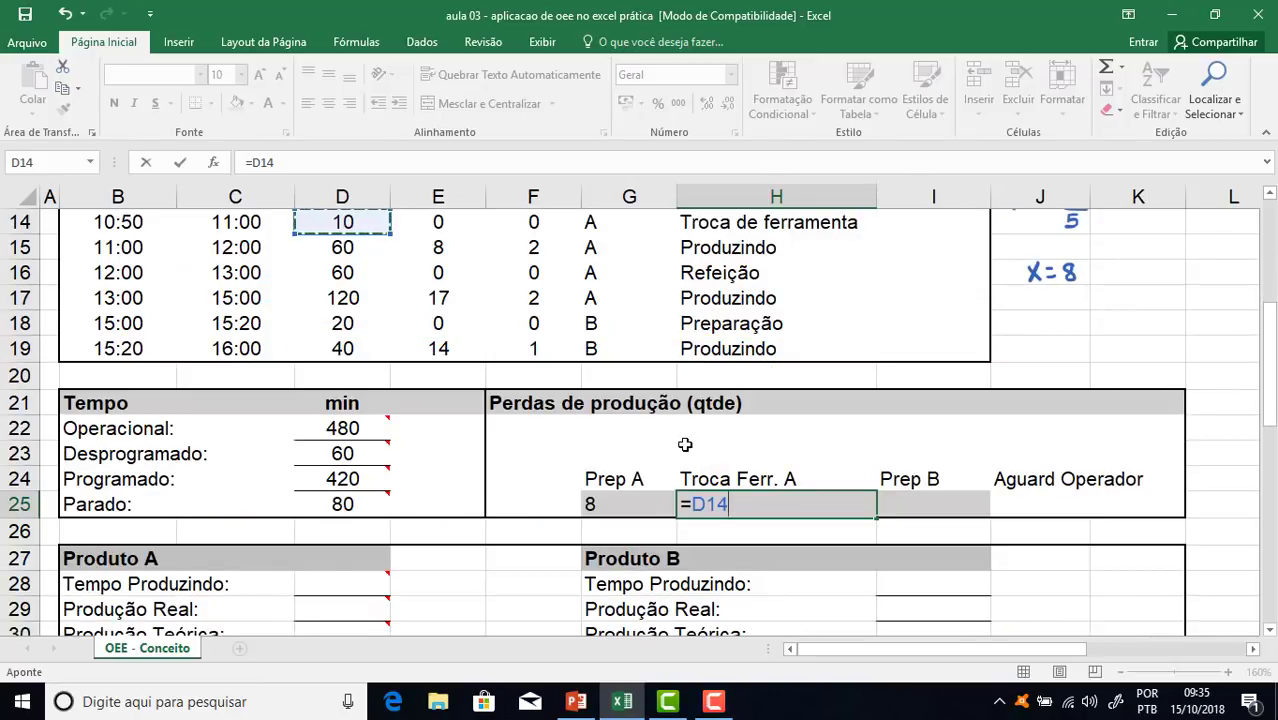
type("/")
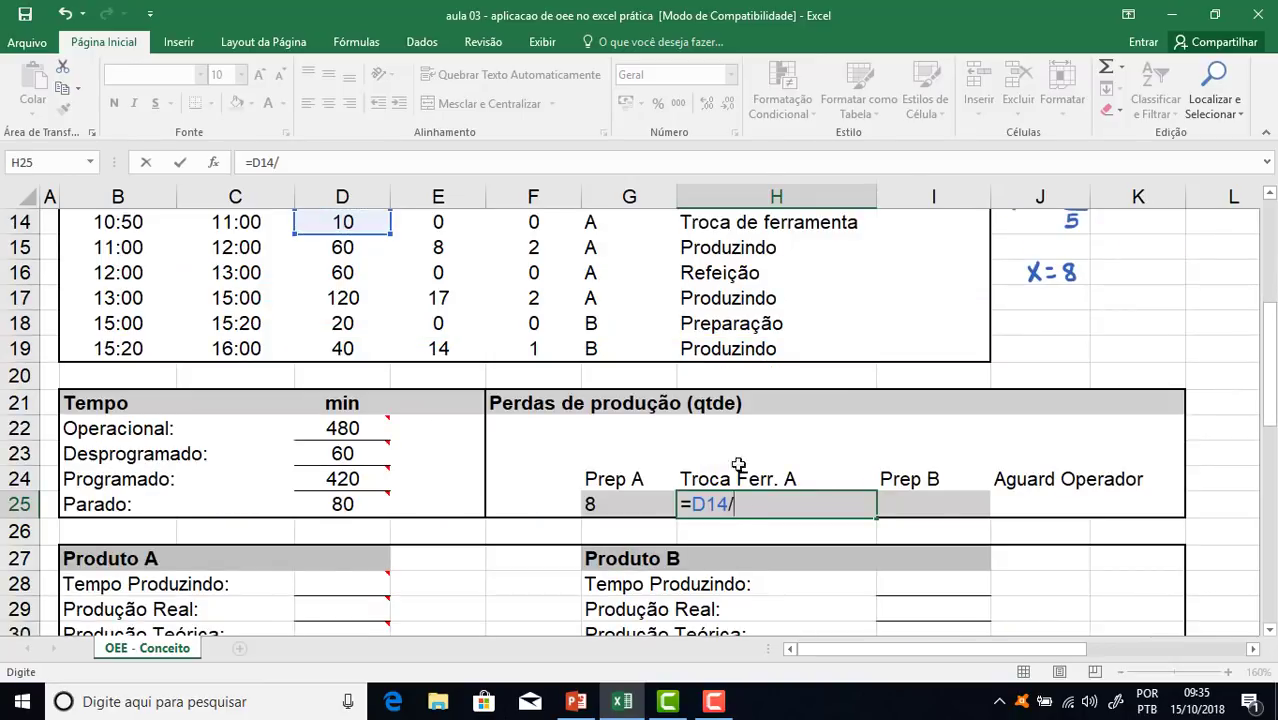
scroll(790, 480, "up", 5)
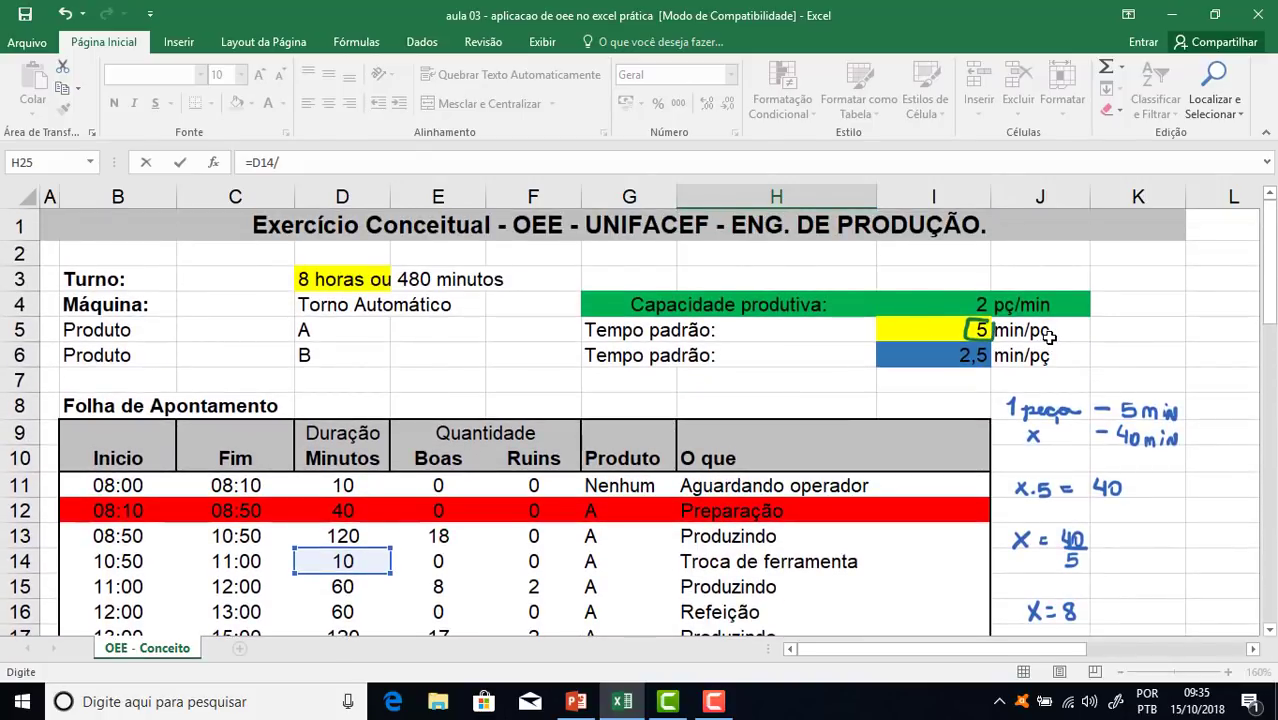
left_click(915, 332)
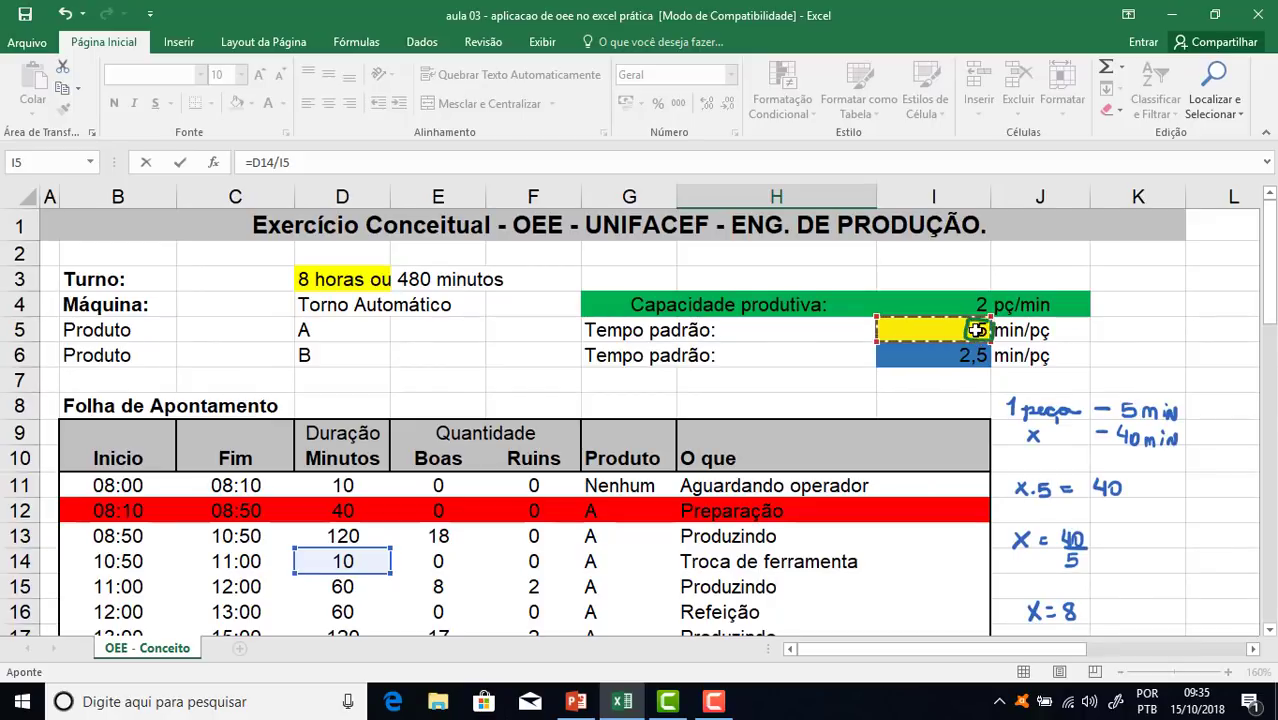
key("Return")
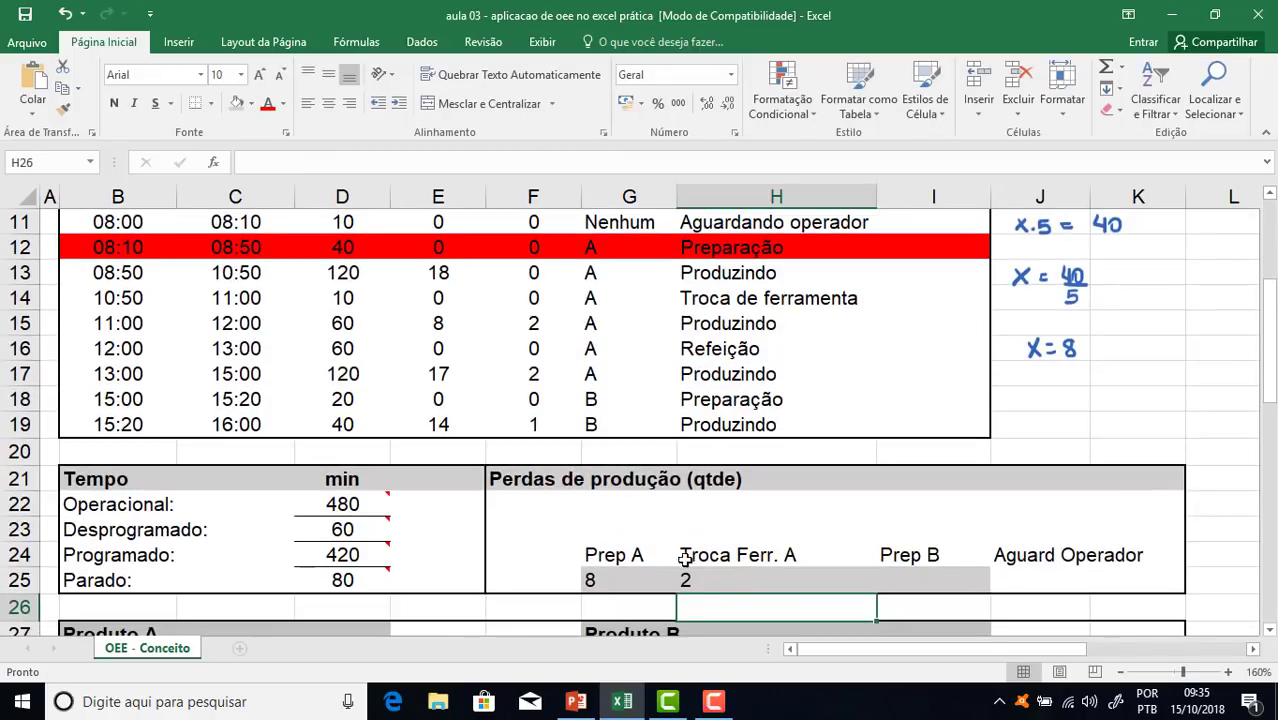
left_click(753, 576)
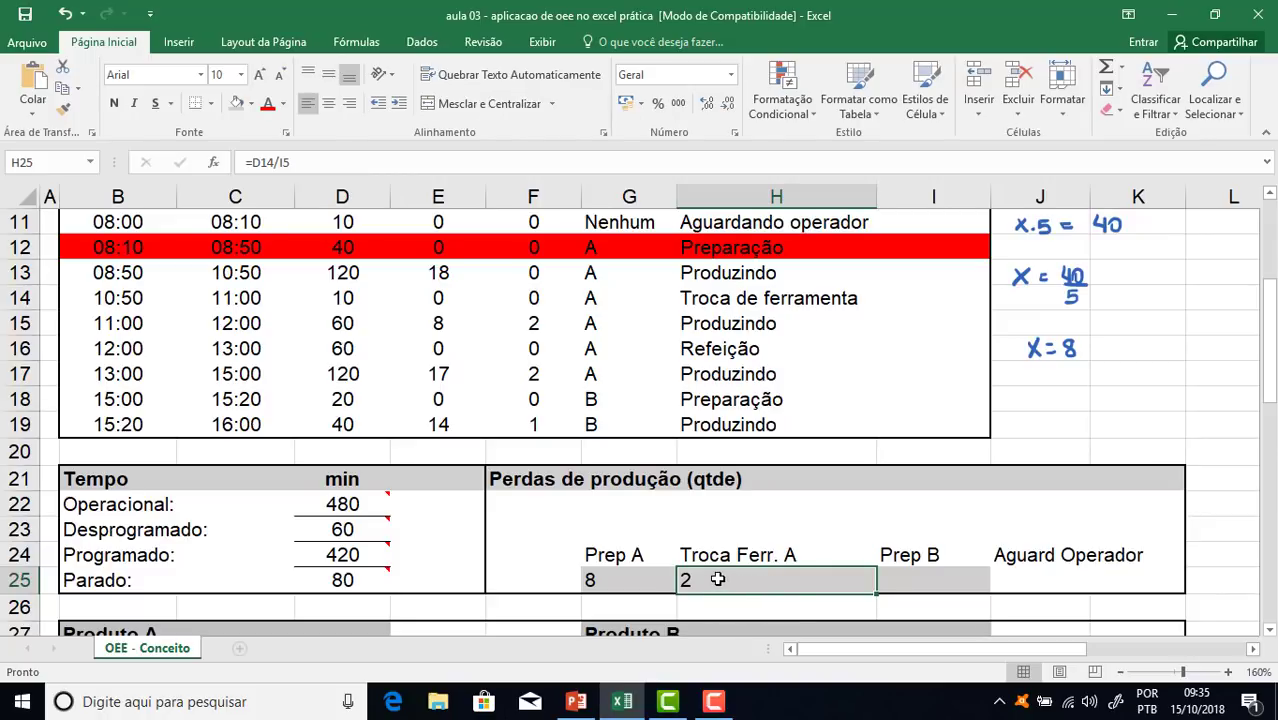
scroll(1095, 300, "up", 2)
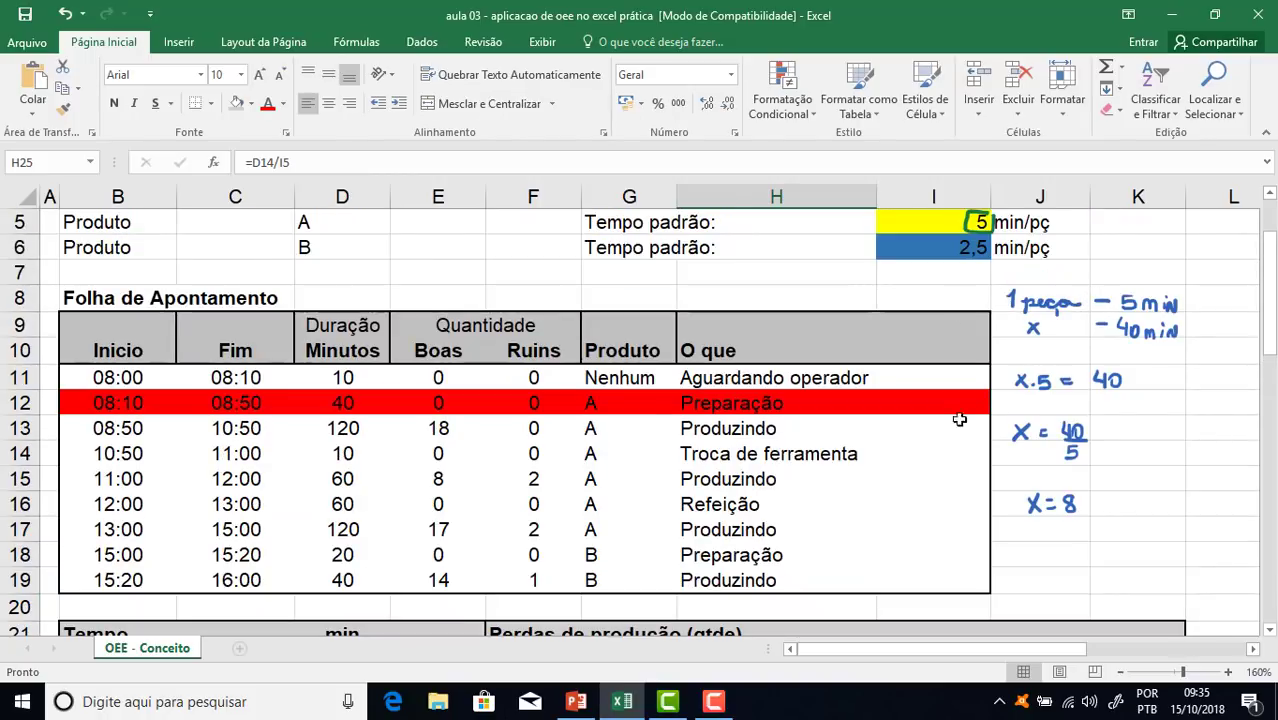
scroll(997, 478, "down", 2)
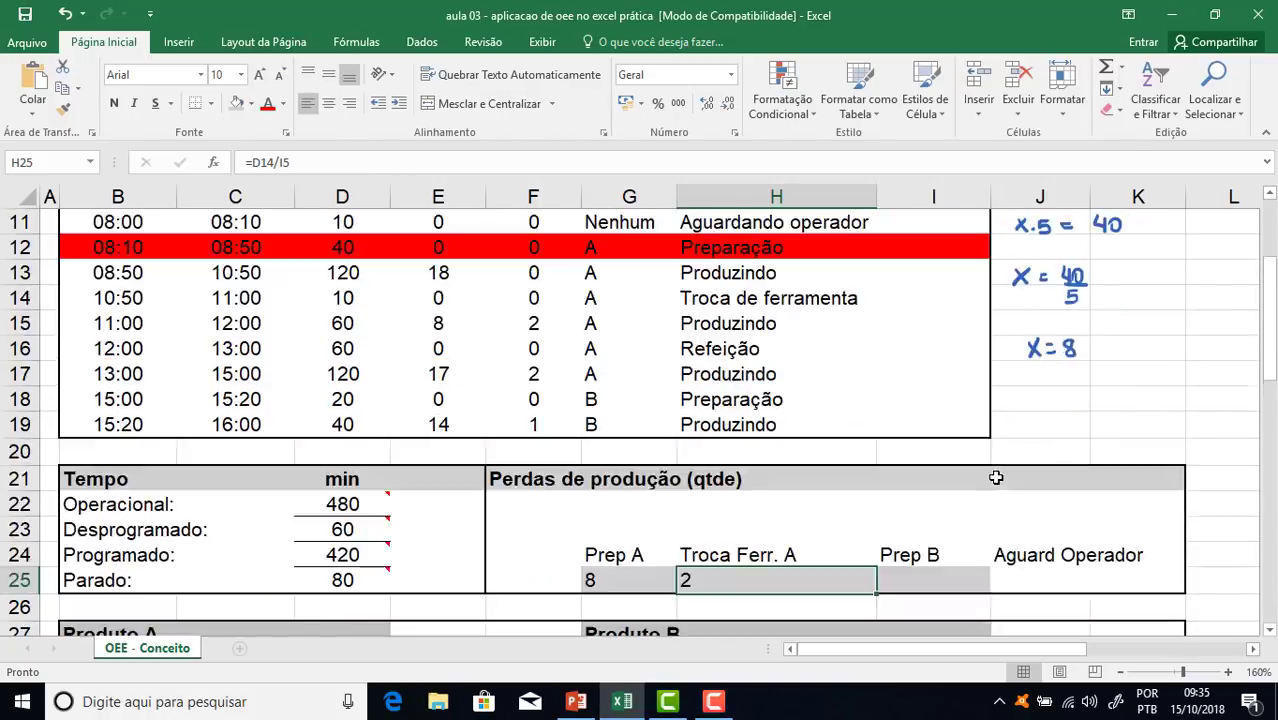
Shade product B's Preparação row B18:I18 in the production log gray
left_click(920, 582)
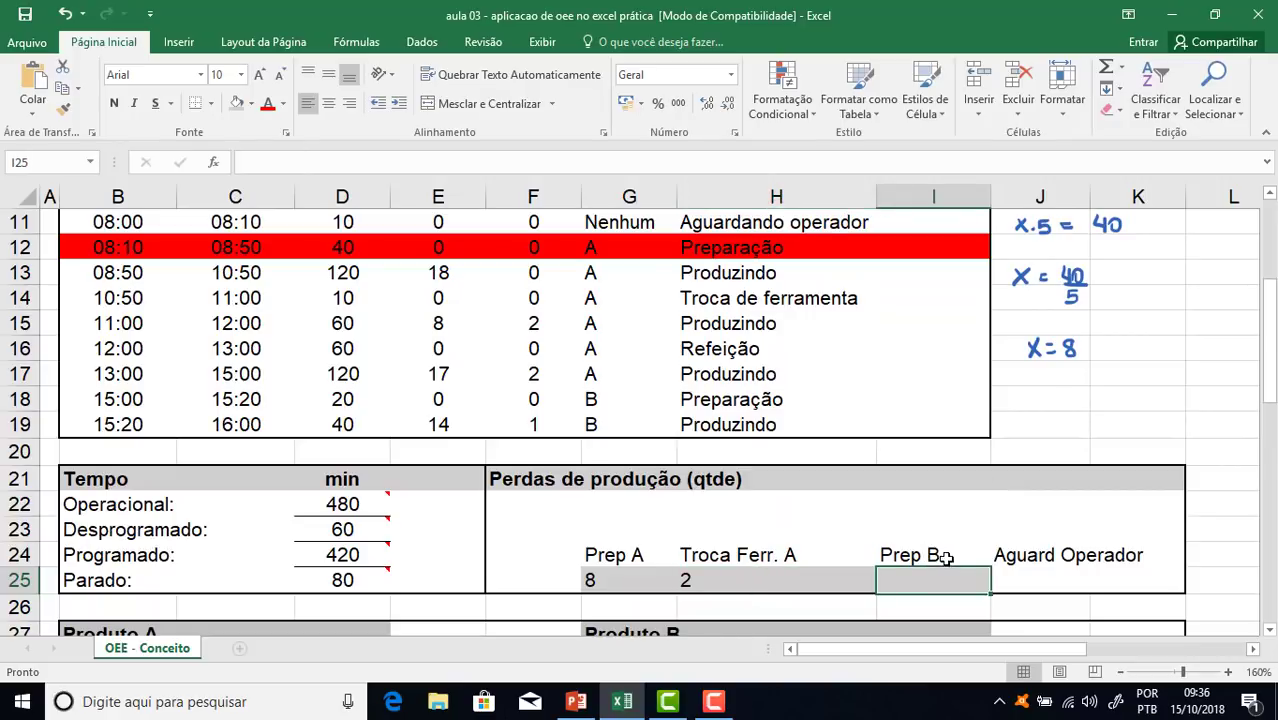
left_click(940, 558)
left_click(924, 580)
left_click_drag(100, 399, 932, 392)
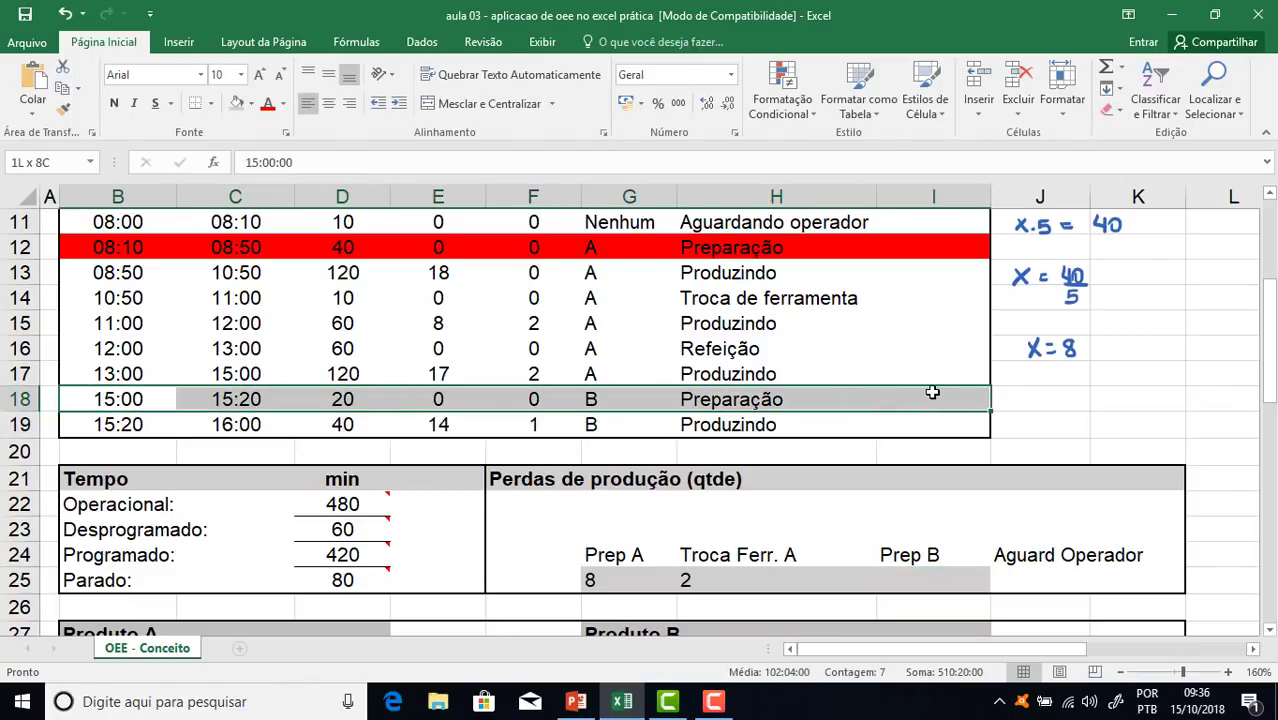
left_click(237, 103)
left_click(600, 535)
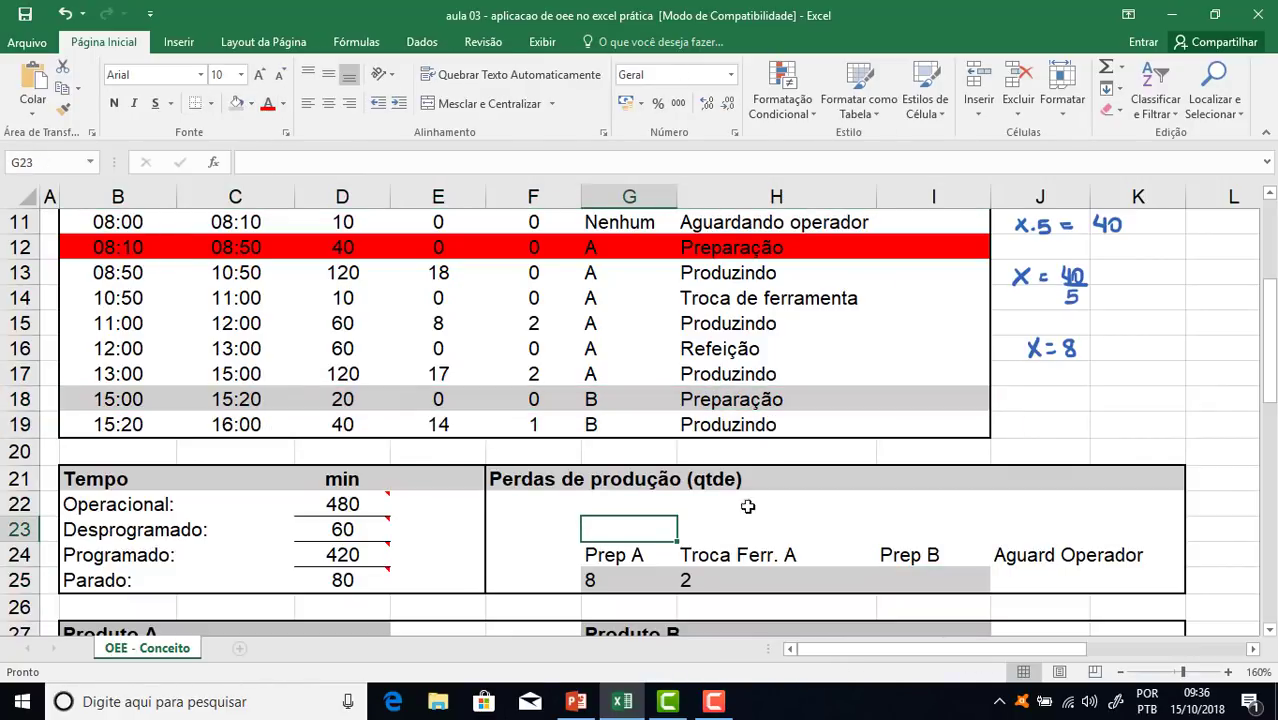
Calculate the Prep B loss in I25 by dividing the preparation time by product B's standard time with =D18/I6
left_click(920, 583)
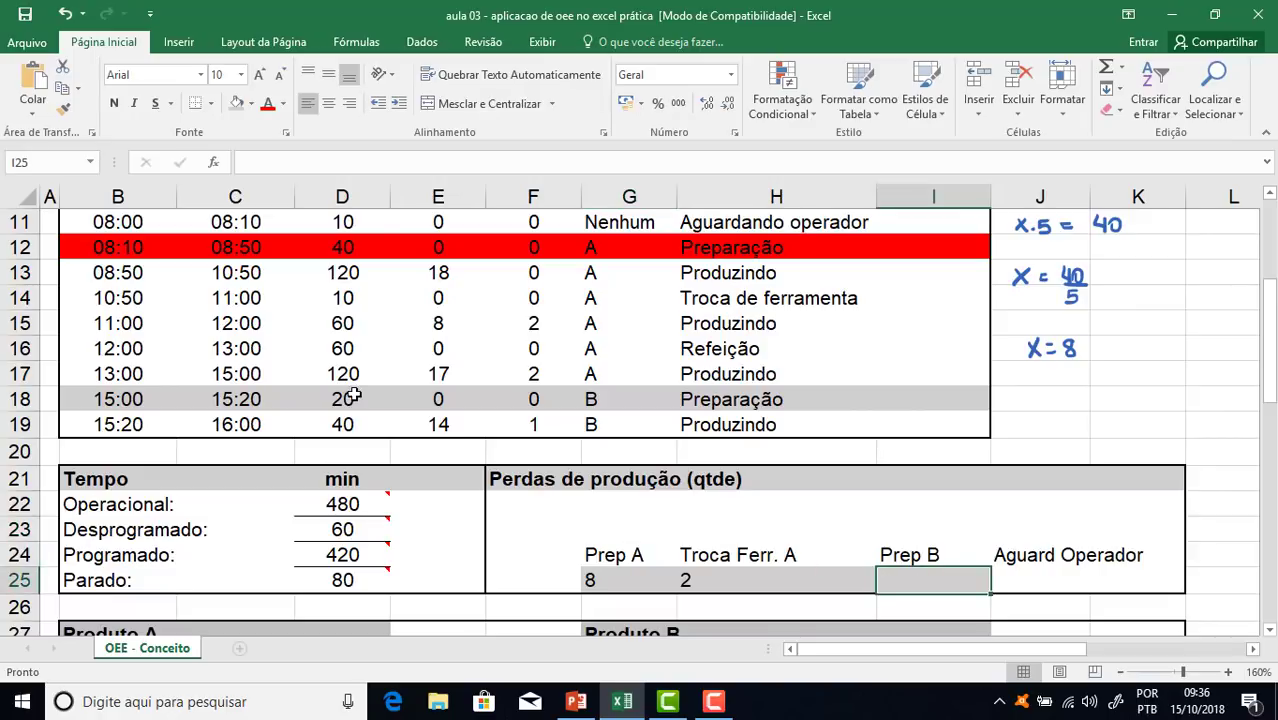
type("=")
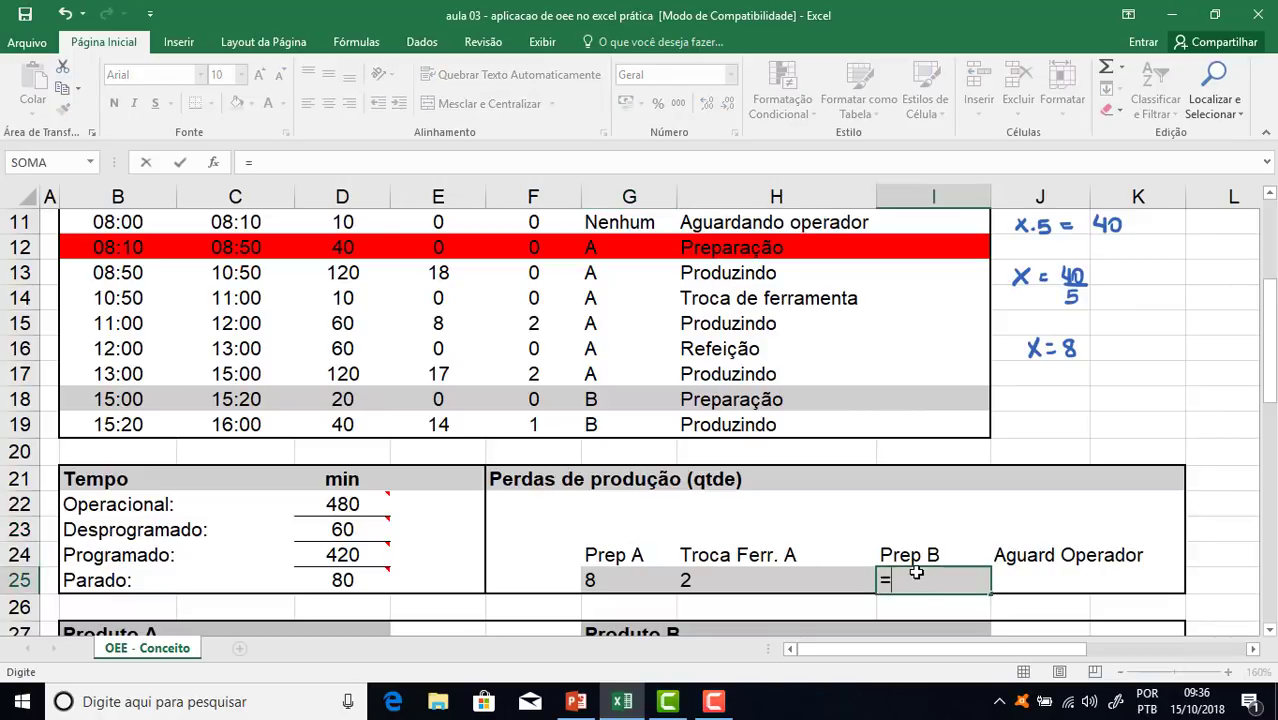
left_click(342, 399)
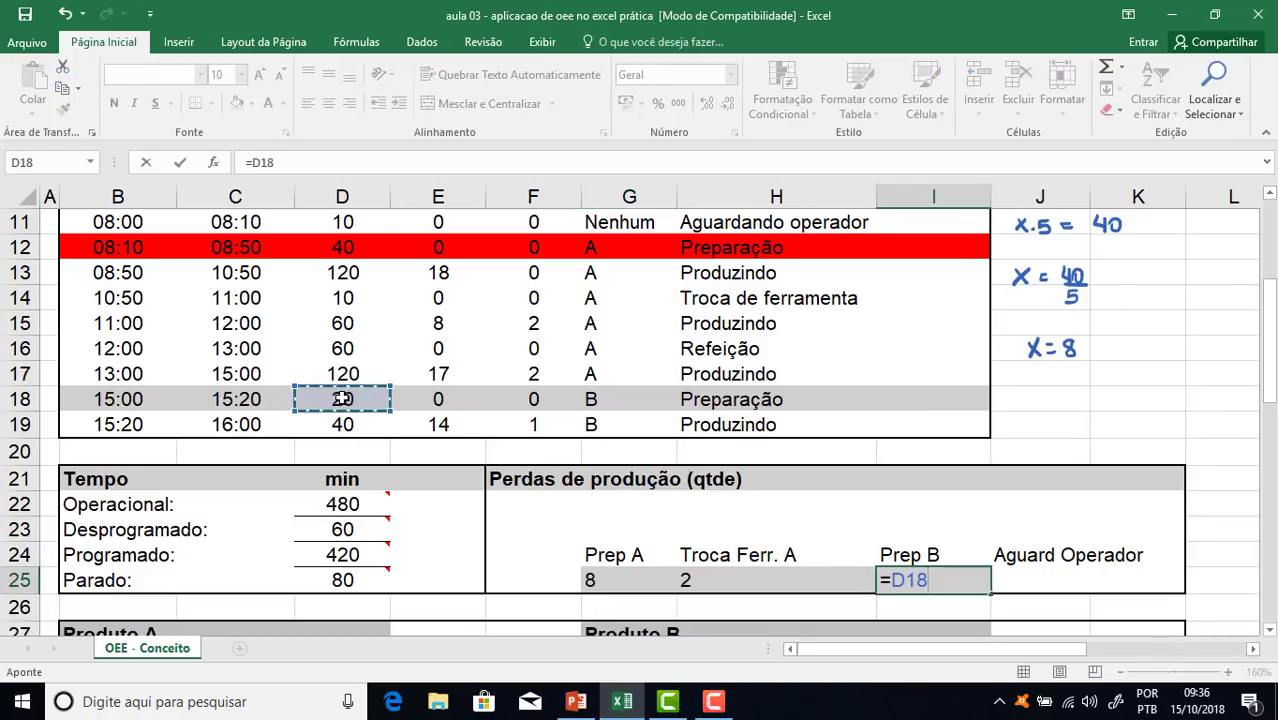
type("/")
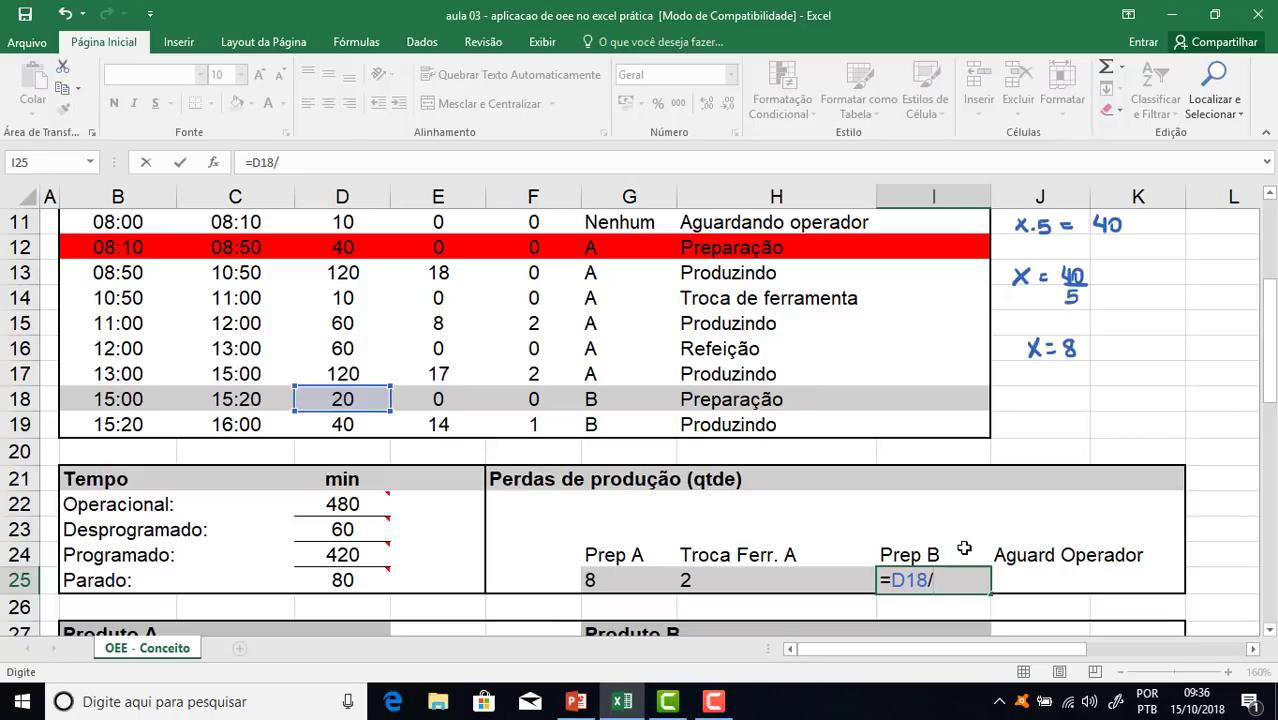
scroll(930, 522, "up", 4)
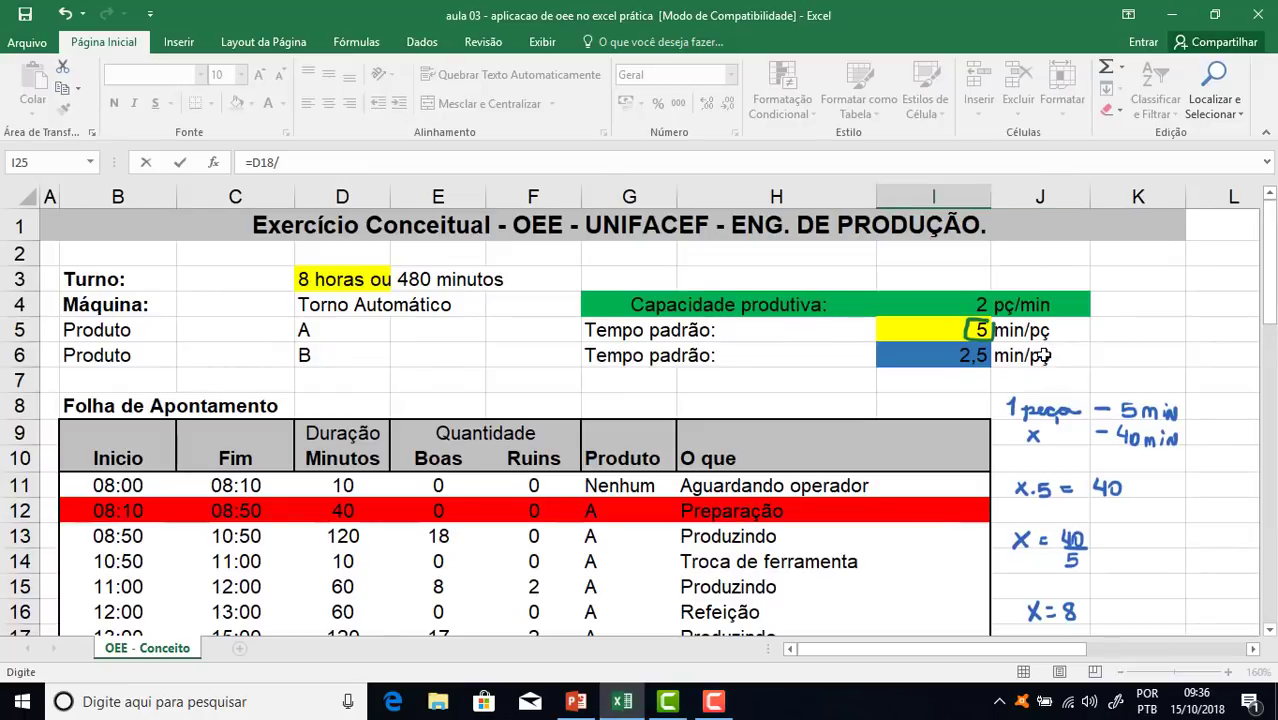
left_click(908, 350)
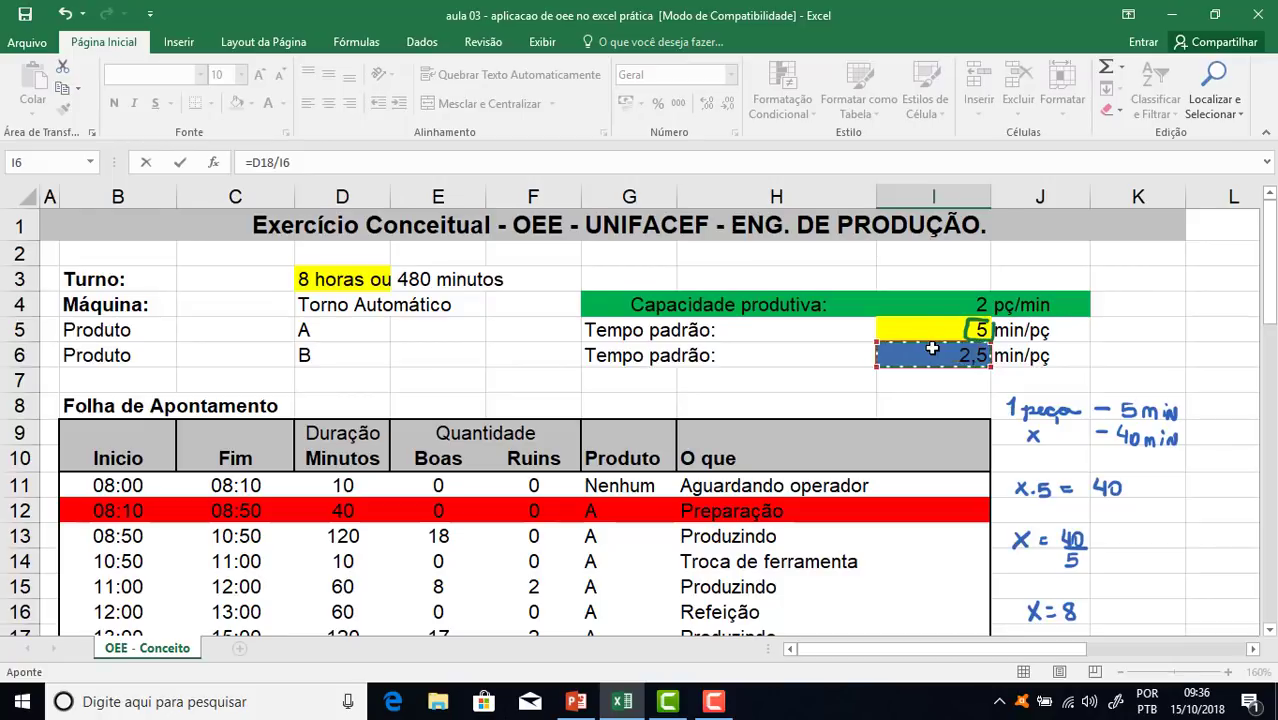
key("Return")
left_click(886, 584)
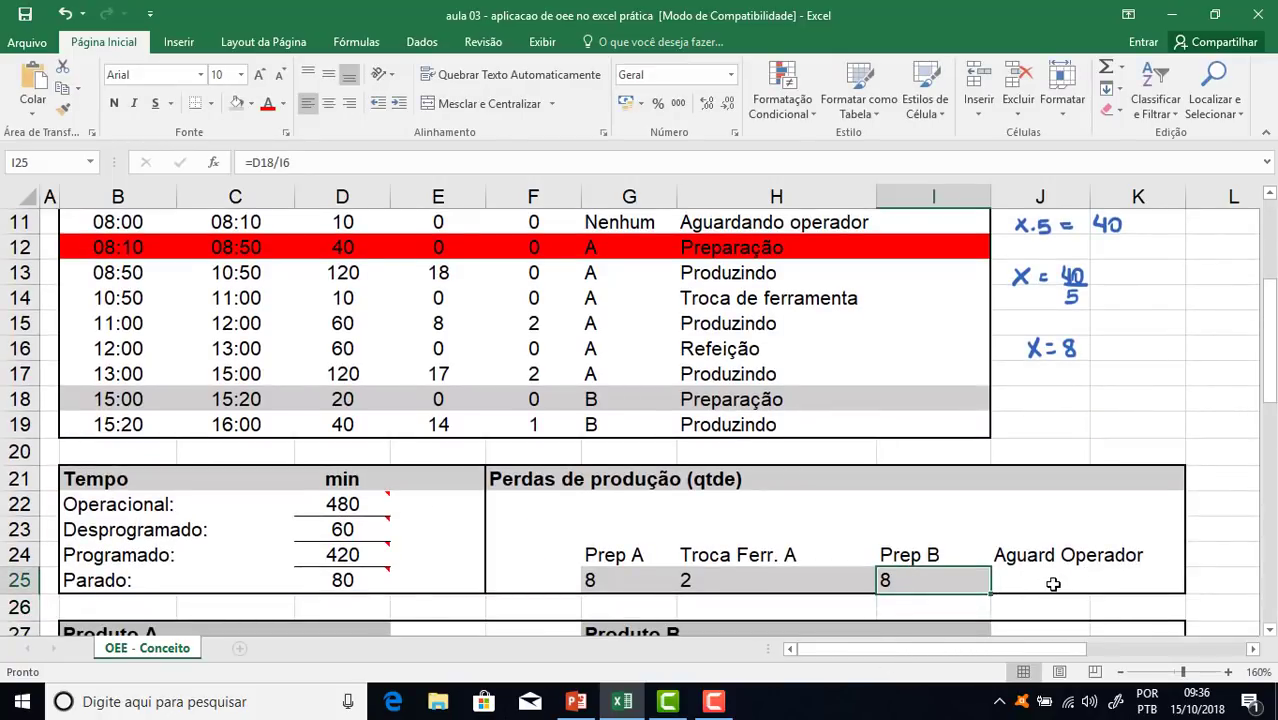
Delete the blue handwritten calculation beside the production log and the green ink box around product A's standard time in I5
left_click(1097, 586)
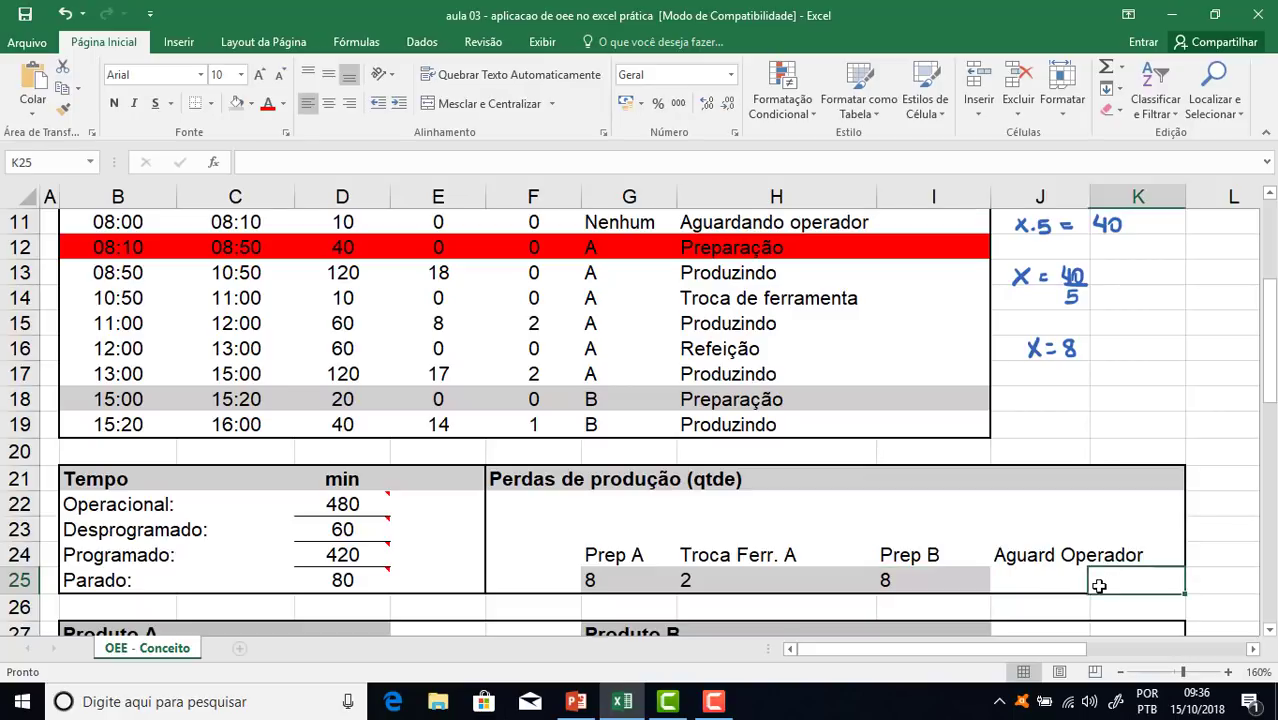
left_click(1036, 582)
scroll(1110, 500, "up", 4)
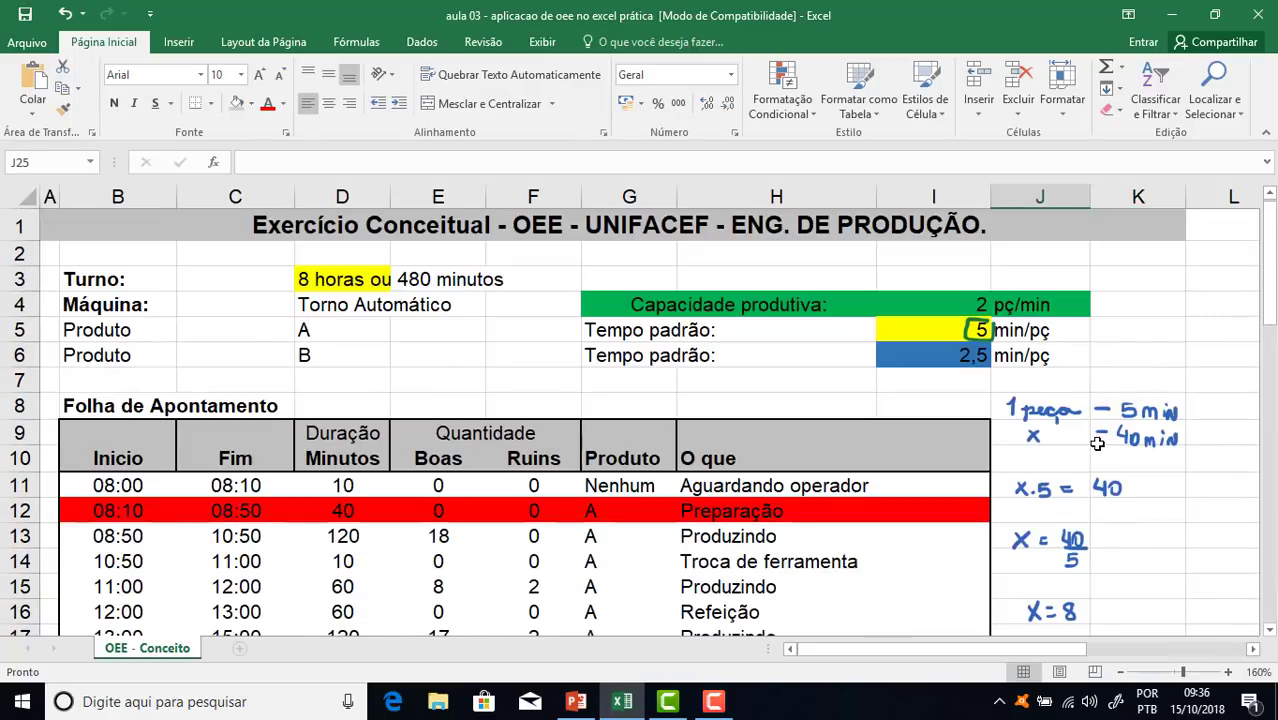
left_click(1038, 425)
left_click(1045, 410)
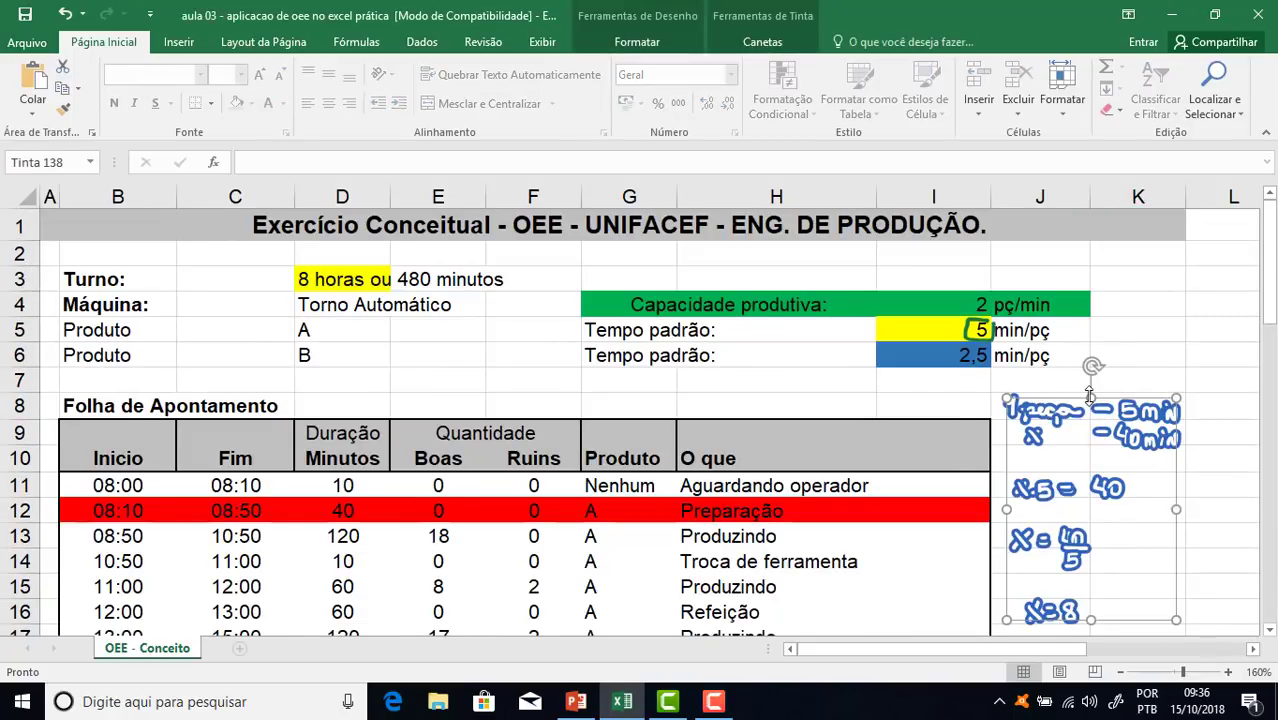
key("Delete")
left_click(975, 330)
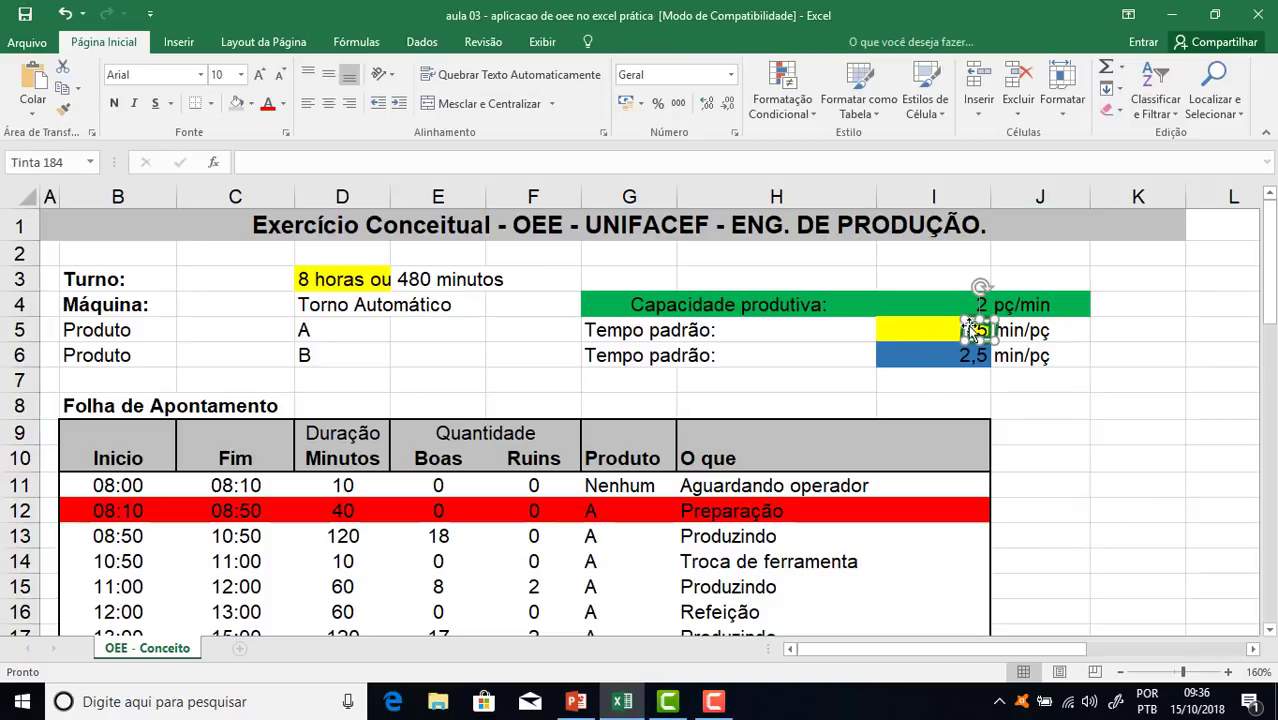
key("Delete")
Fill the Aguardando operador row B11:I11 of the production log with yellow
scroll(970, 360, "down", 3)
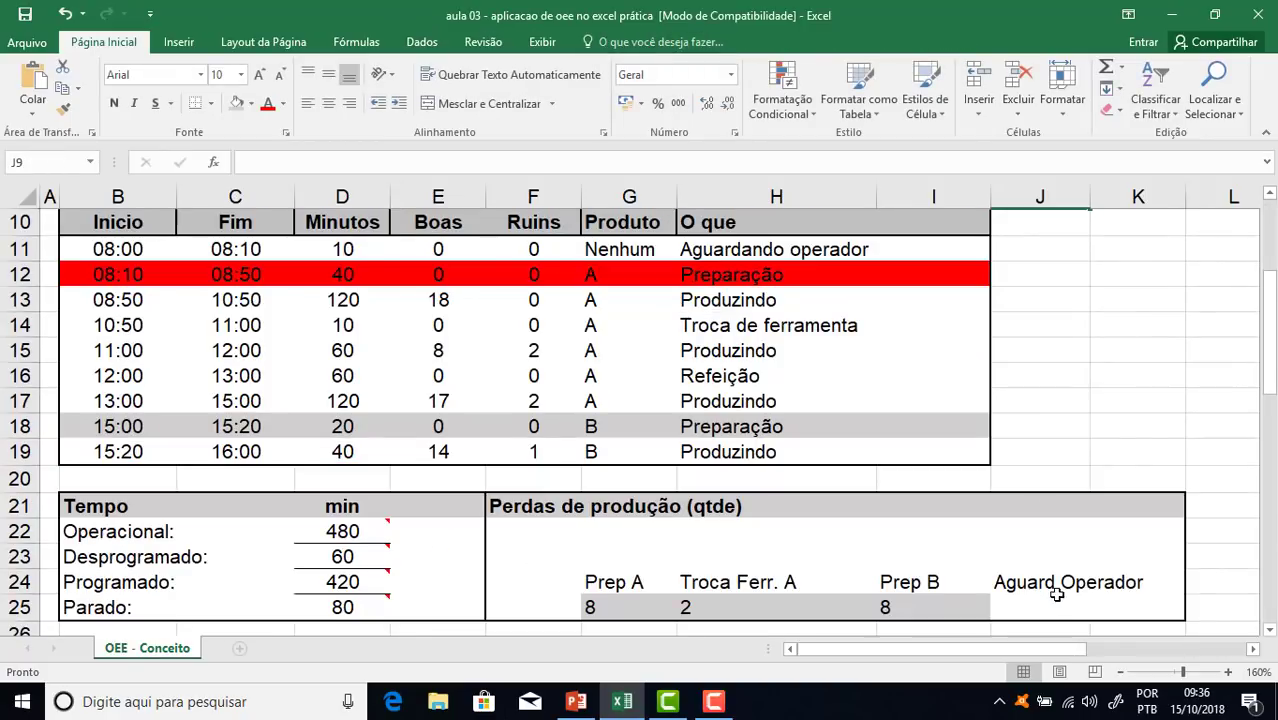
scroll(1000, 592, "up", 3)
left_click_drag(901, 485, 140, 485)
left_click(250, 103)
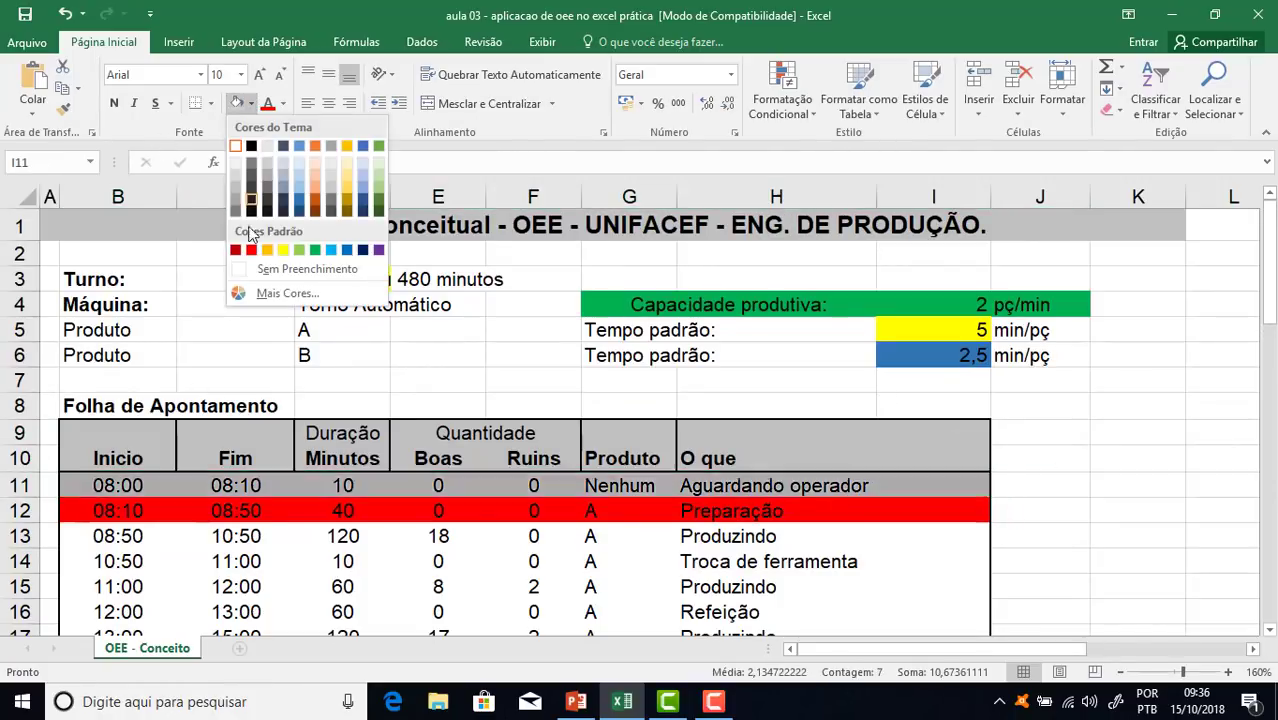
left_click(283, 249)
left_click(826, 560)
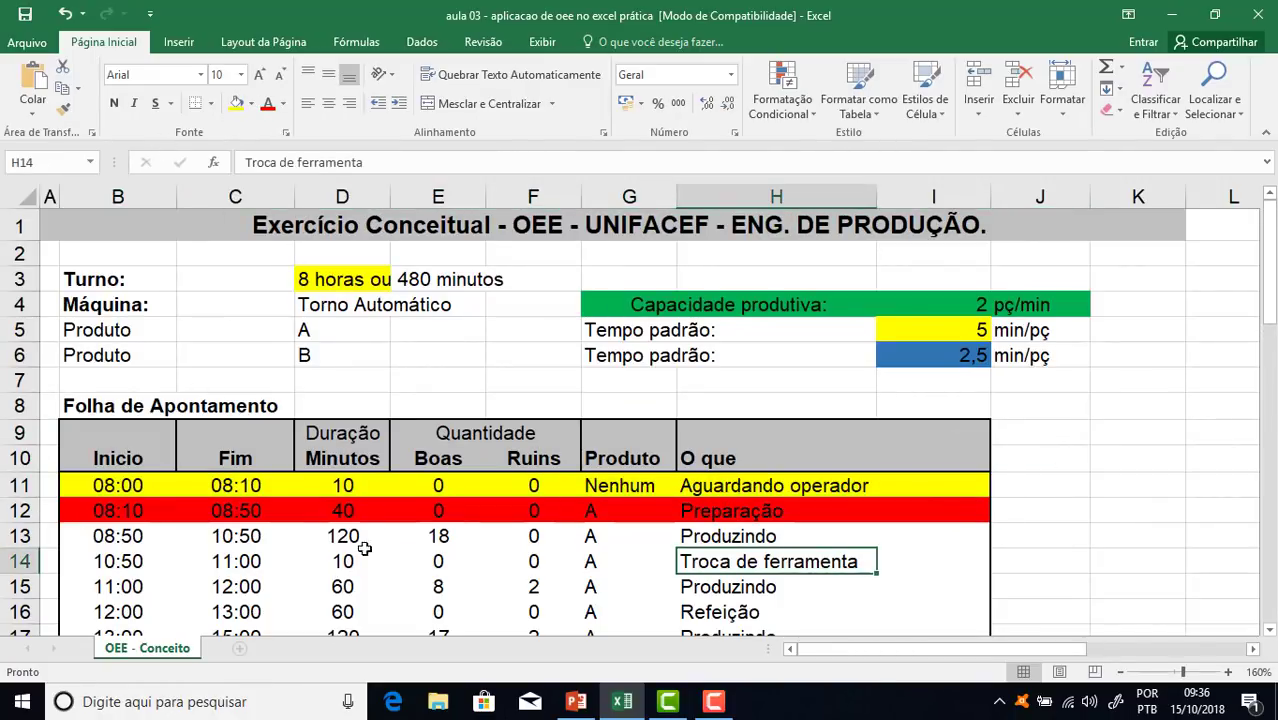
Fill the duration in D11 and the product entry Nenhum in G11 with green
left_click(340, 485)
left_click(250, 103)
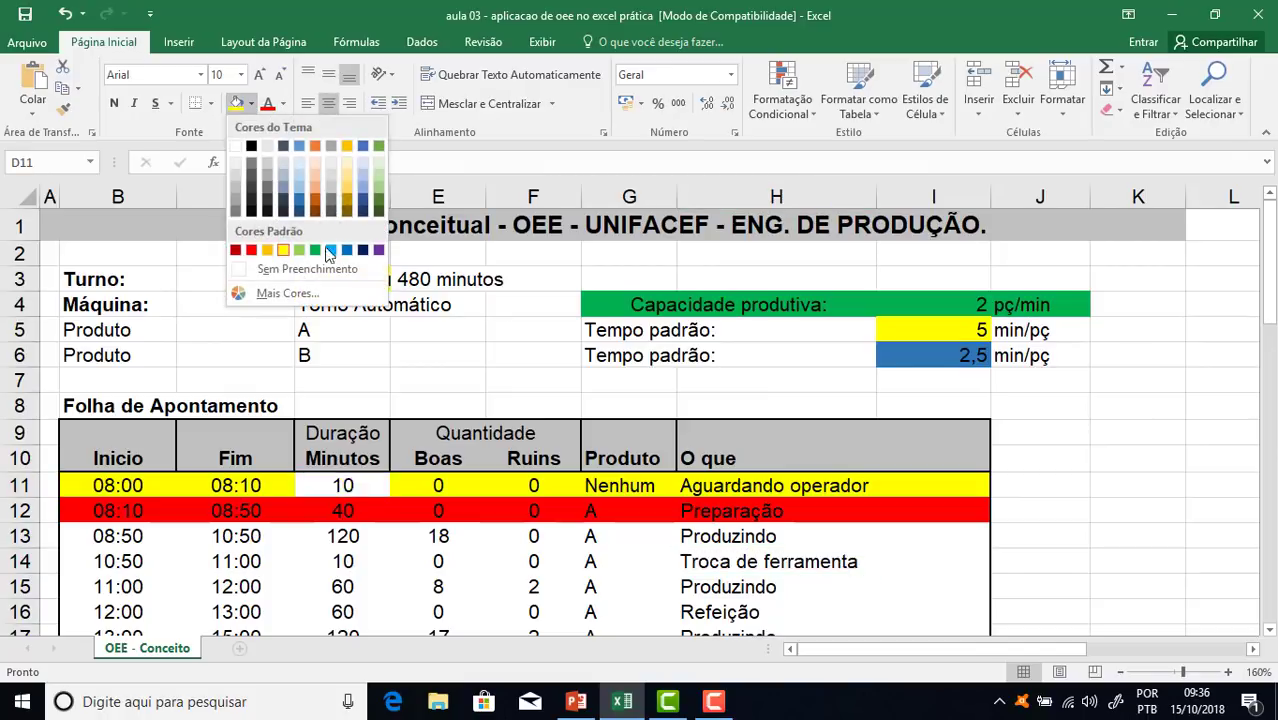
left_click(315, 250)
left_click(624, 592)
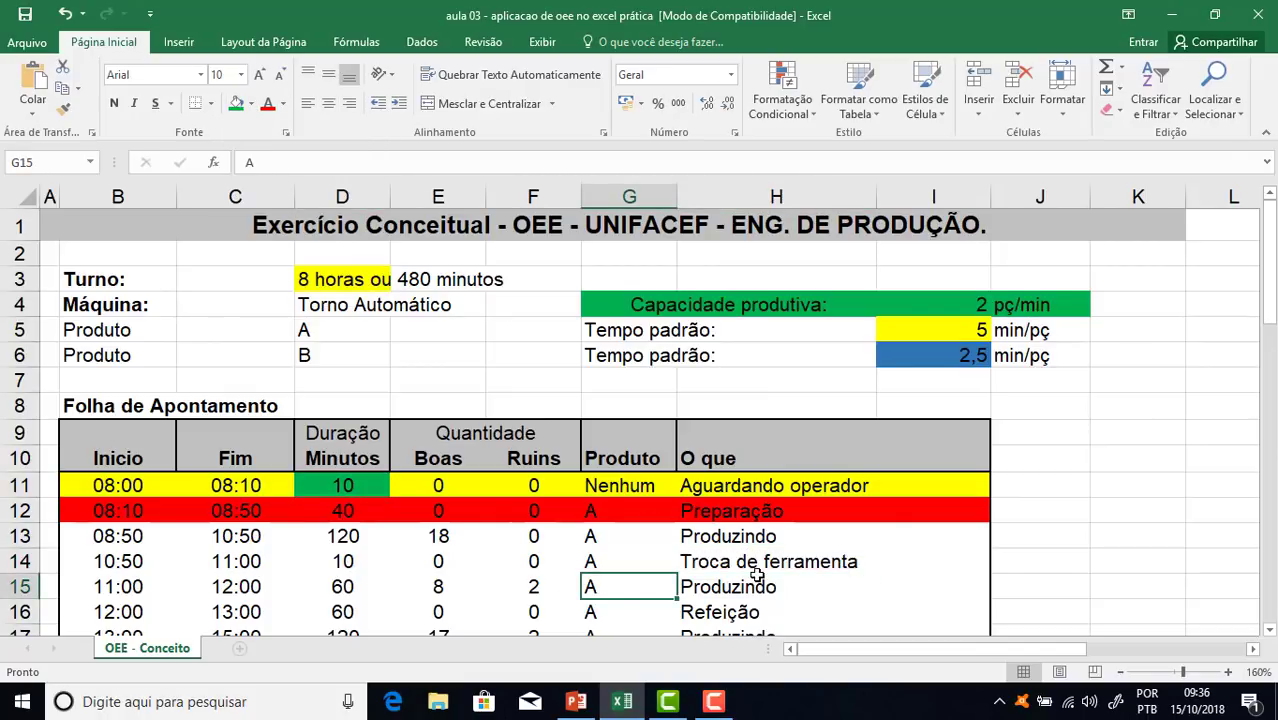
left_click(615, 484)
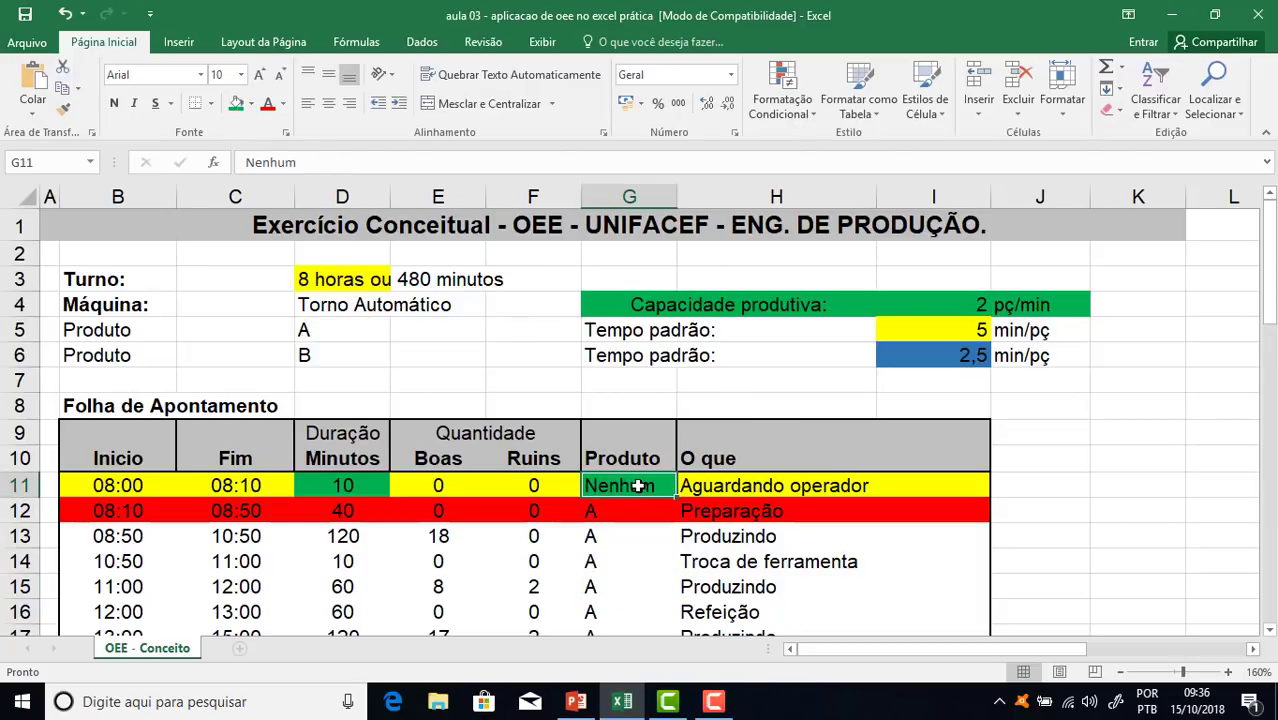
left_click_drag(664, 329, 1050, 348)
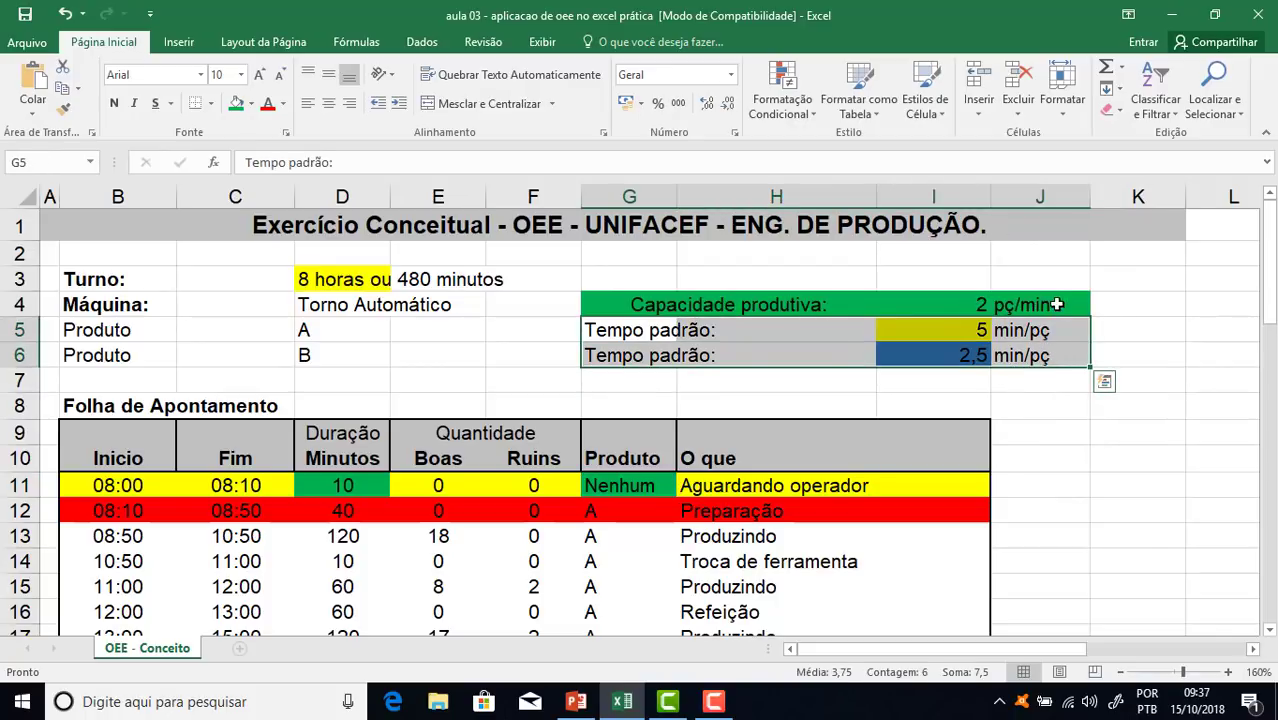
left_click_drag(984, 484, 984, 462)
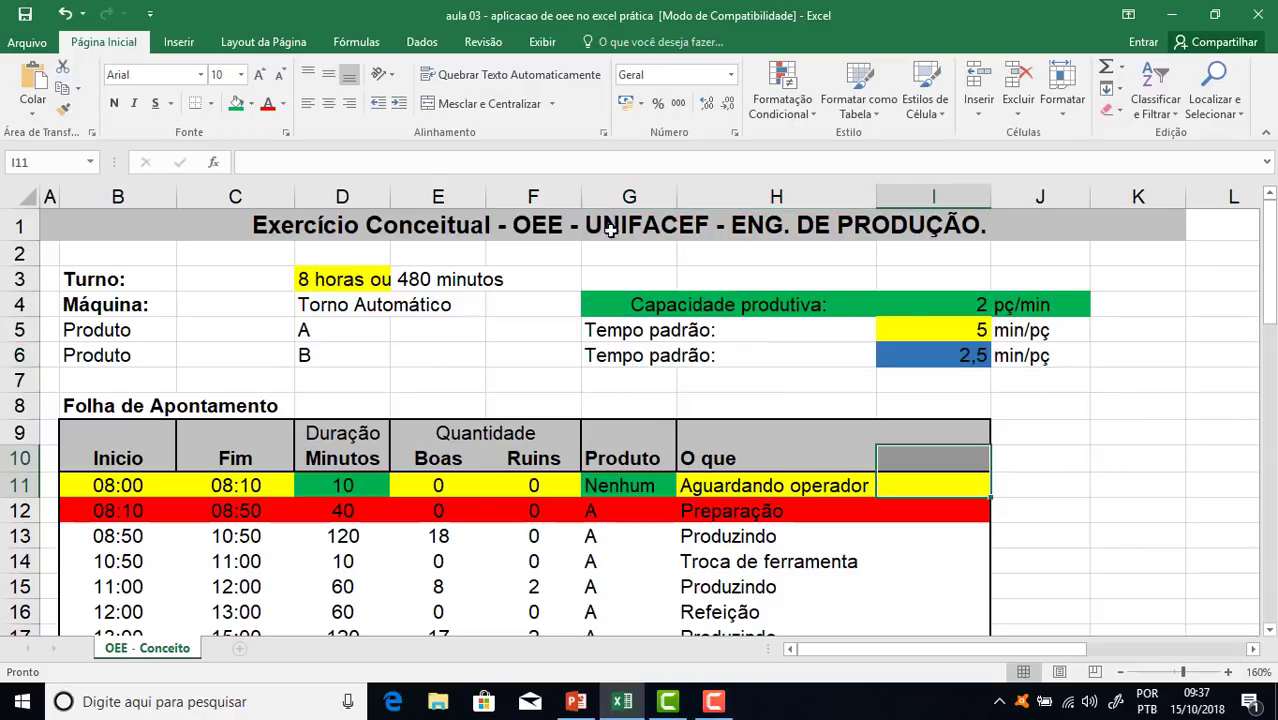
Fill I10:I11 with green and handwrite the red rule of three 1 min – 2 peças, 10 min – X, X = 10.2 beside the production capacity
left_click(240, 104)
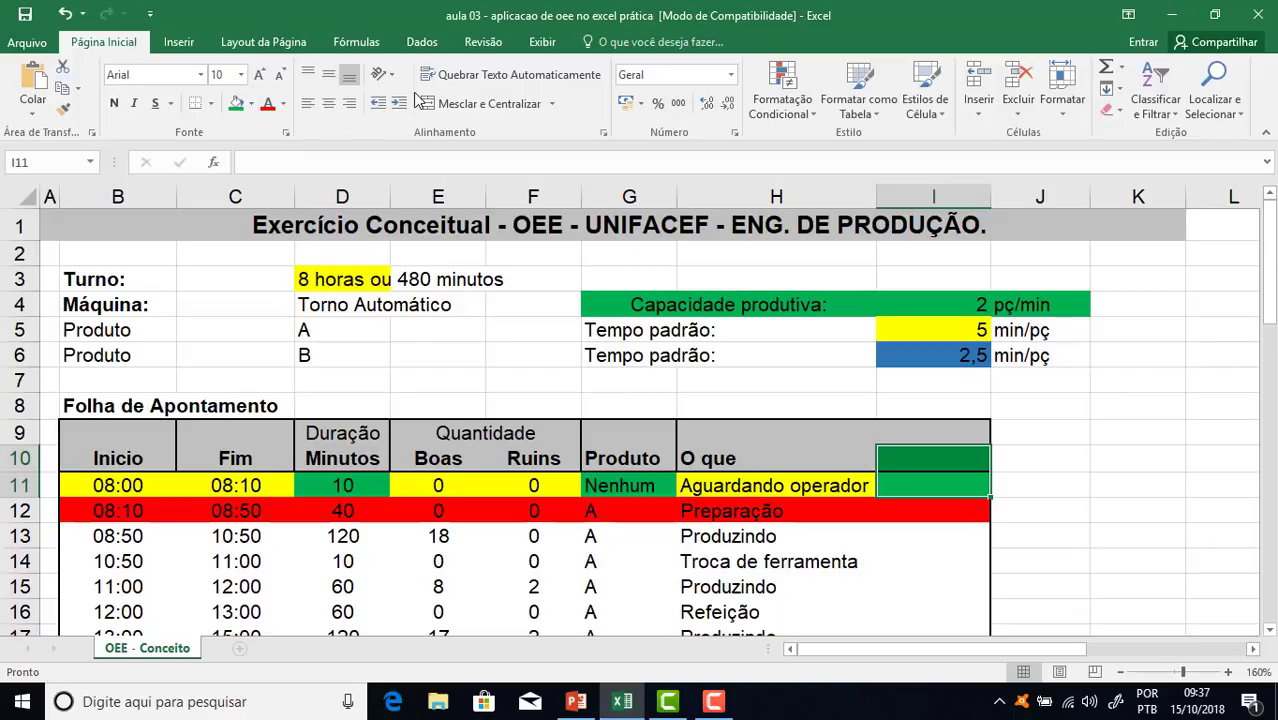
left_click(627, 42)
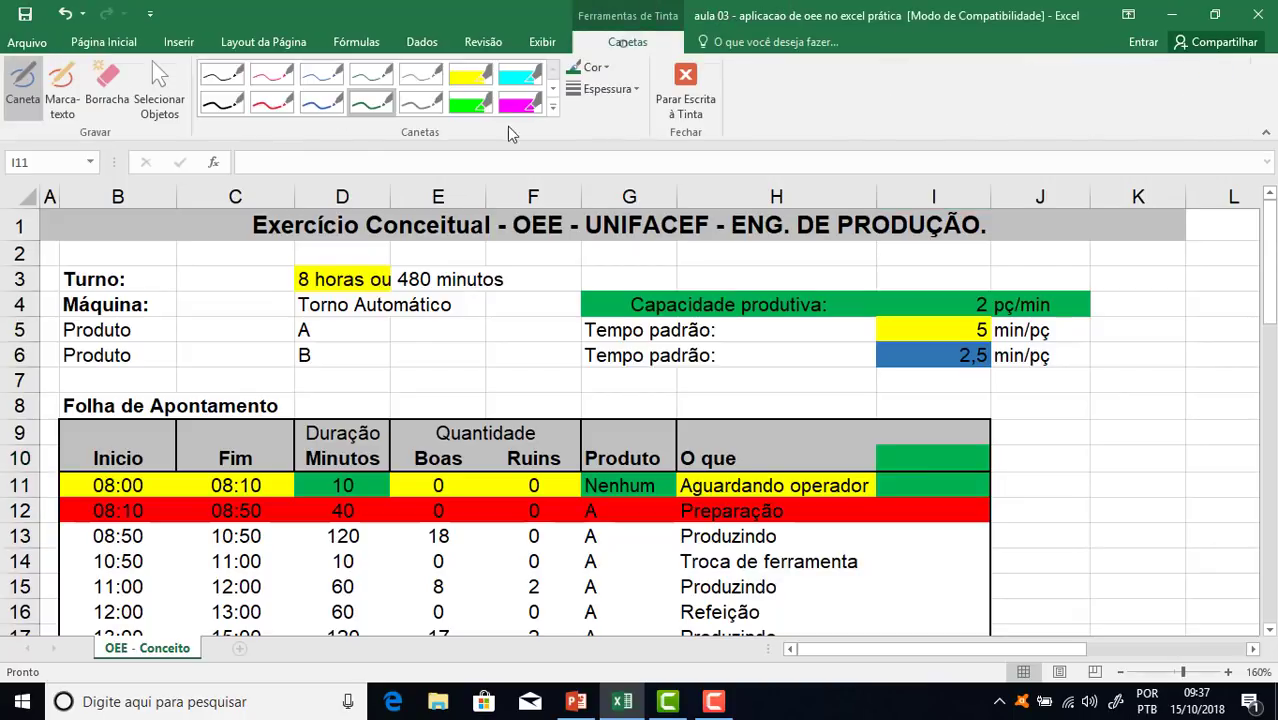
left_click(418, 110)
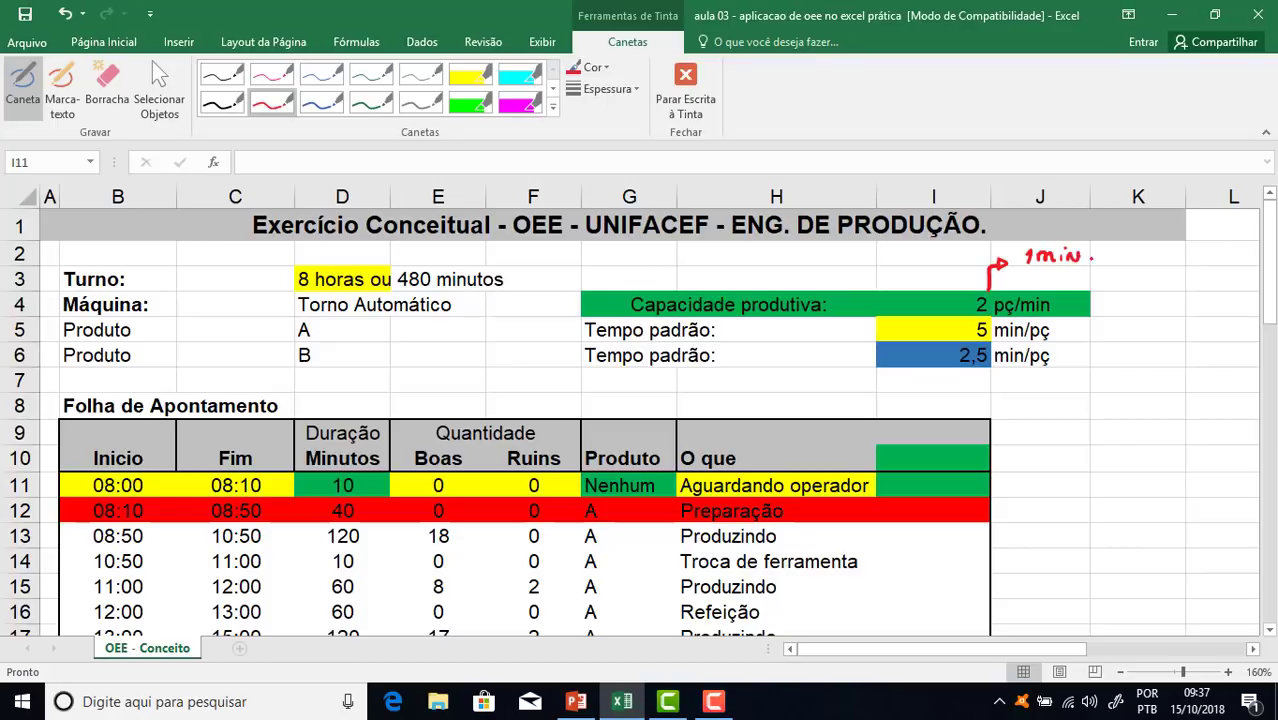
left_click_drag(1120, 263, 1134, 264)
left_click_drag(1141, 260, 1198, 264)
left_click_drag(1212, 257, 1213, 258)
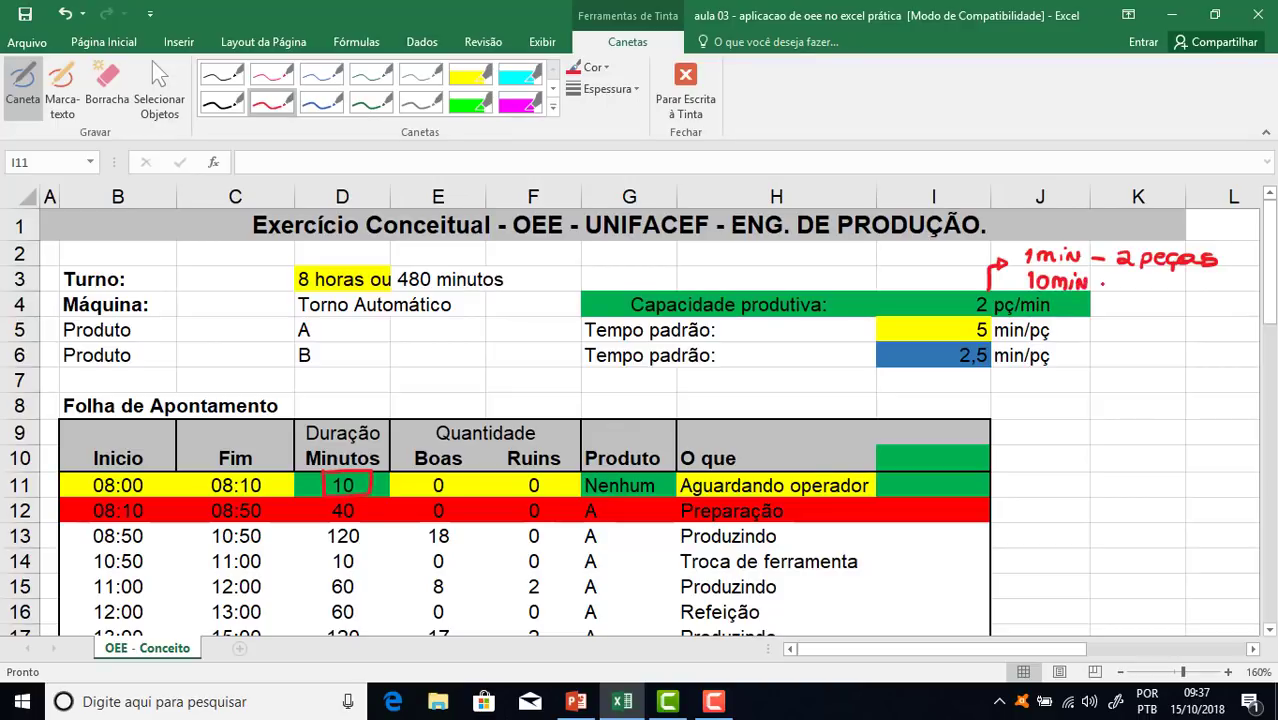
left_click_drag(1145, 273, 1161, 292)
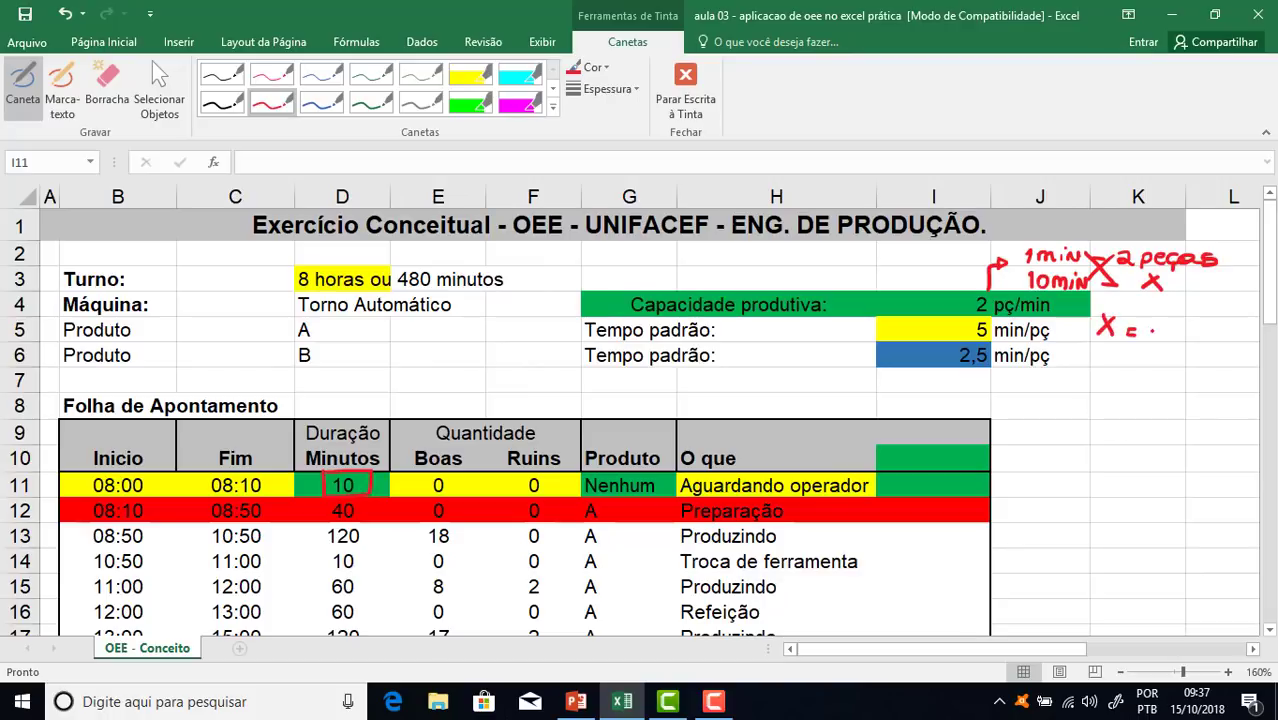
left_click_drag(1190, 324, 1204, 346)
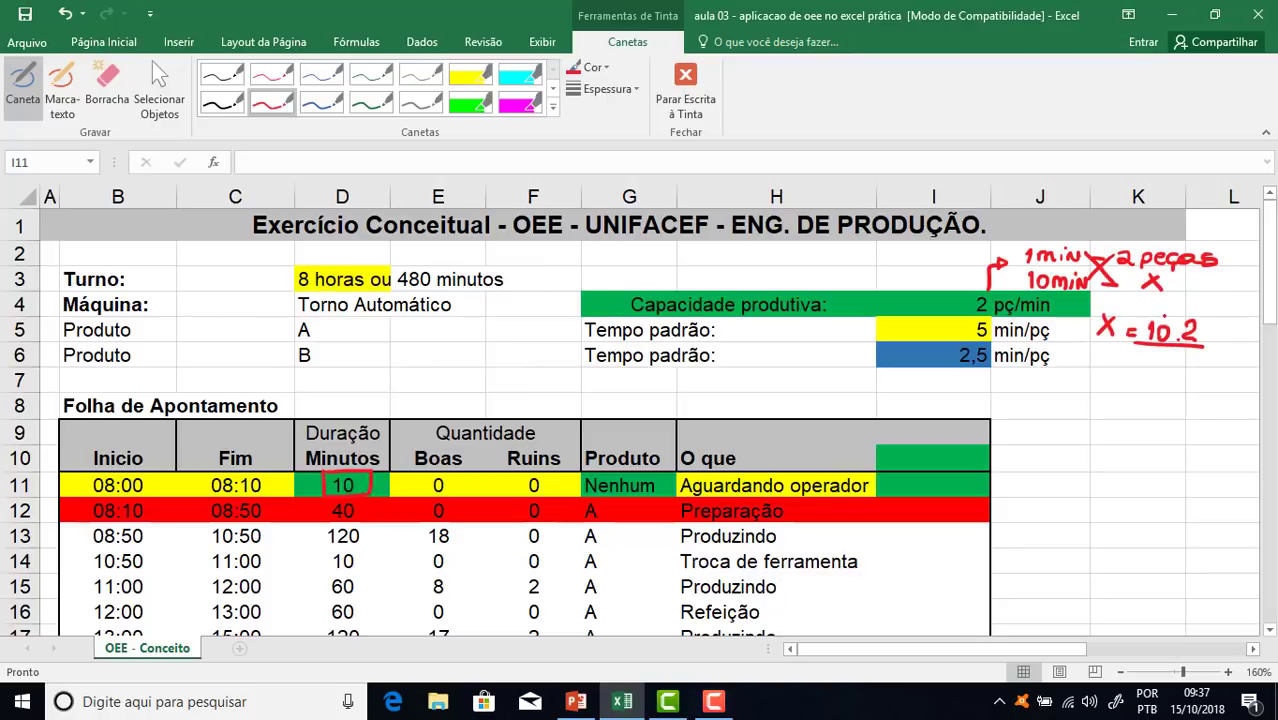
Calculate the Aguard Operador loss in J25 by multiplying the waiting time by the production capacity with =D11*I4
left_click(105, 46)
scroll(1013, 338, "down", 5)
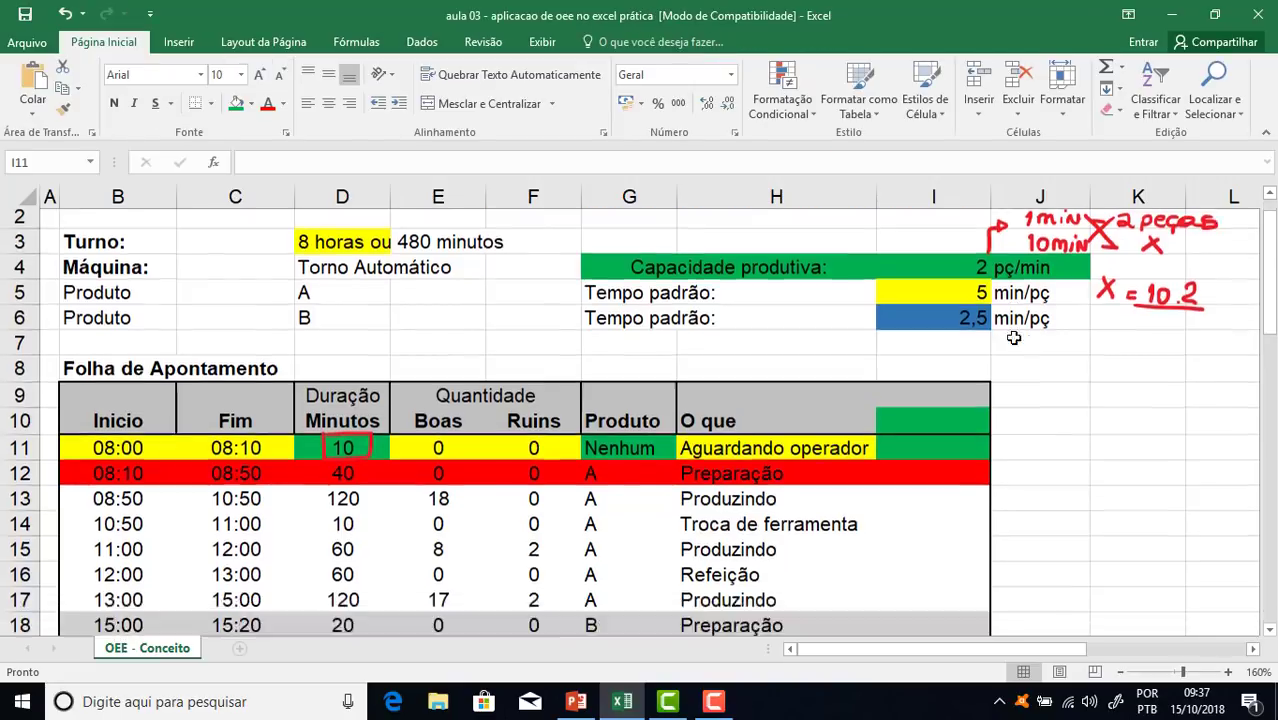
left_click(1033, 452)
type("=")
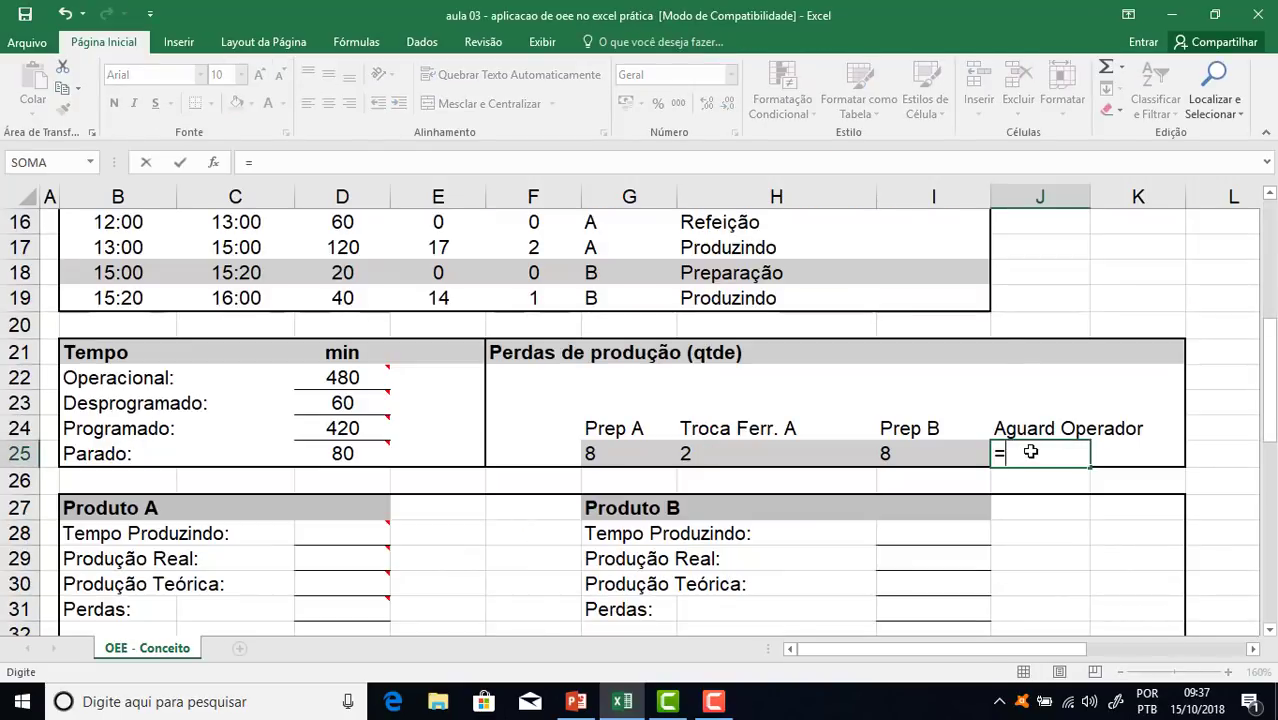
scroll(1030, 452, "up", 4)
left_click(342, 401)
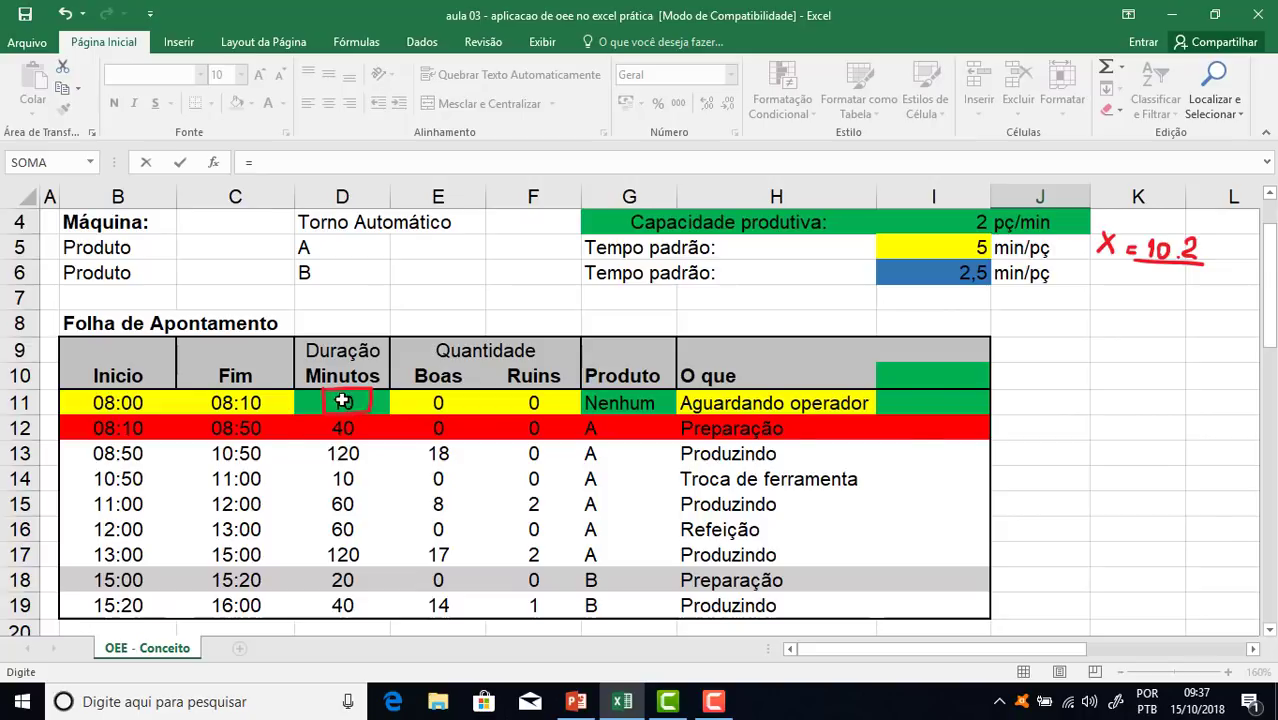
scroll(870, 468, "down", 6)
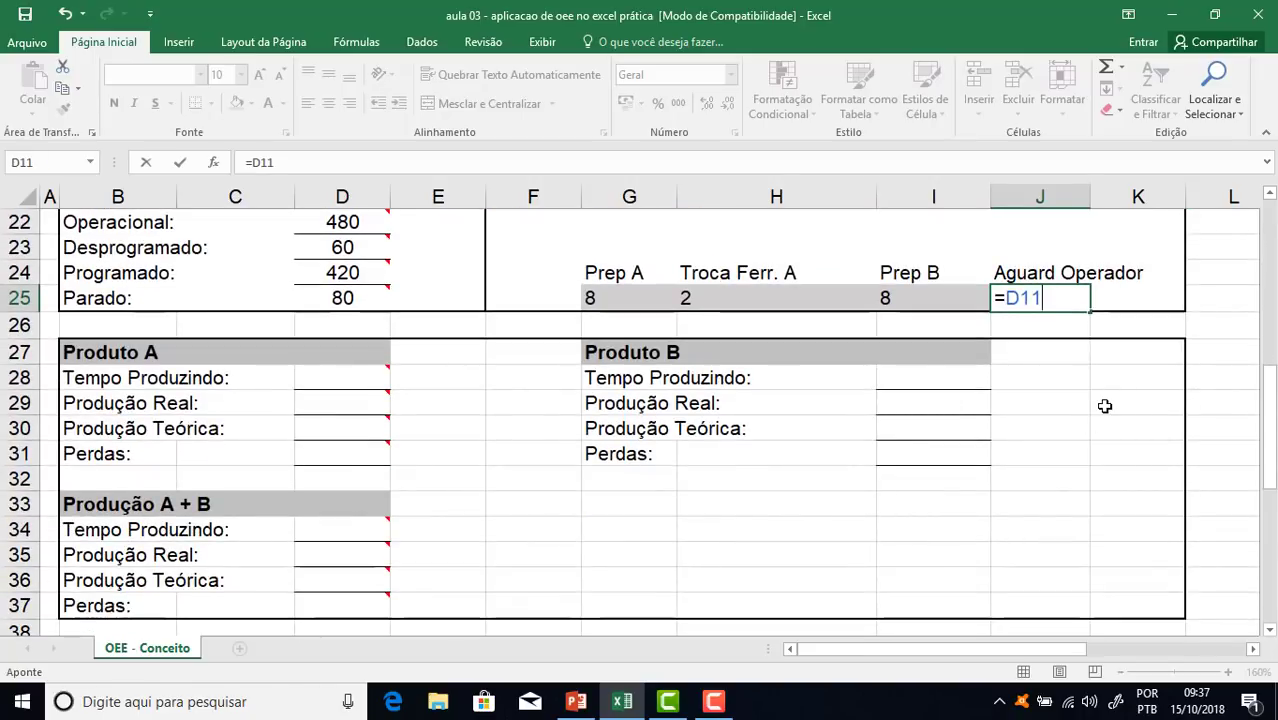
type("*")
scroll(1104, 405, "up", 7)
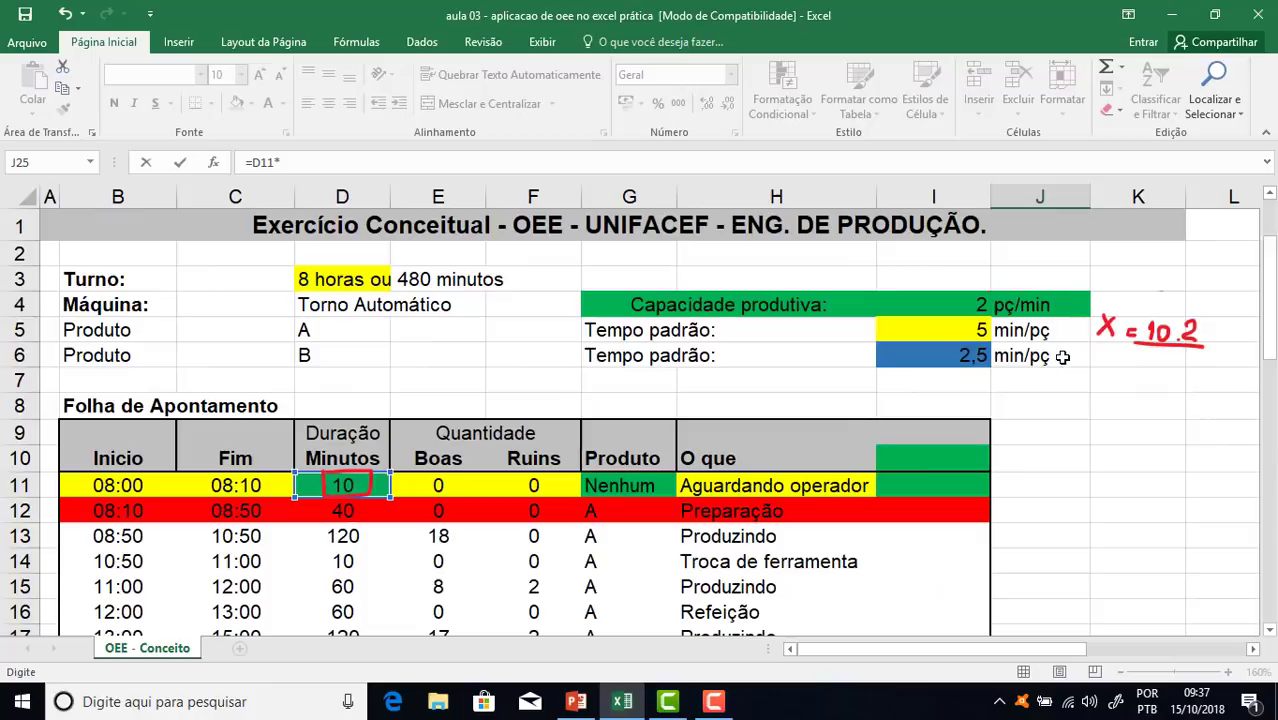
left_click(946, 304)
scroll(1135, 362, "down", 5)
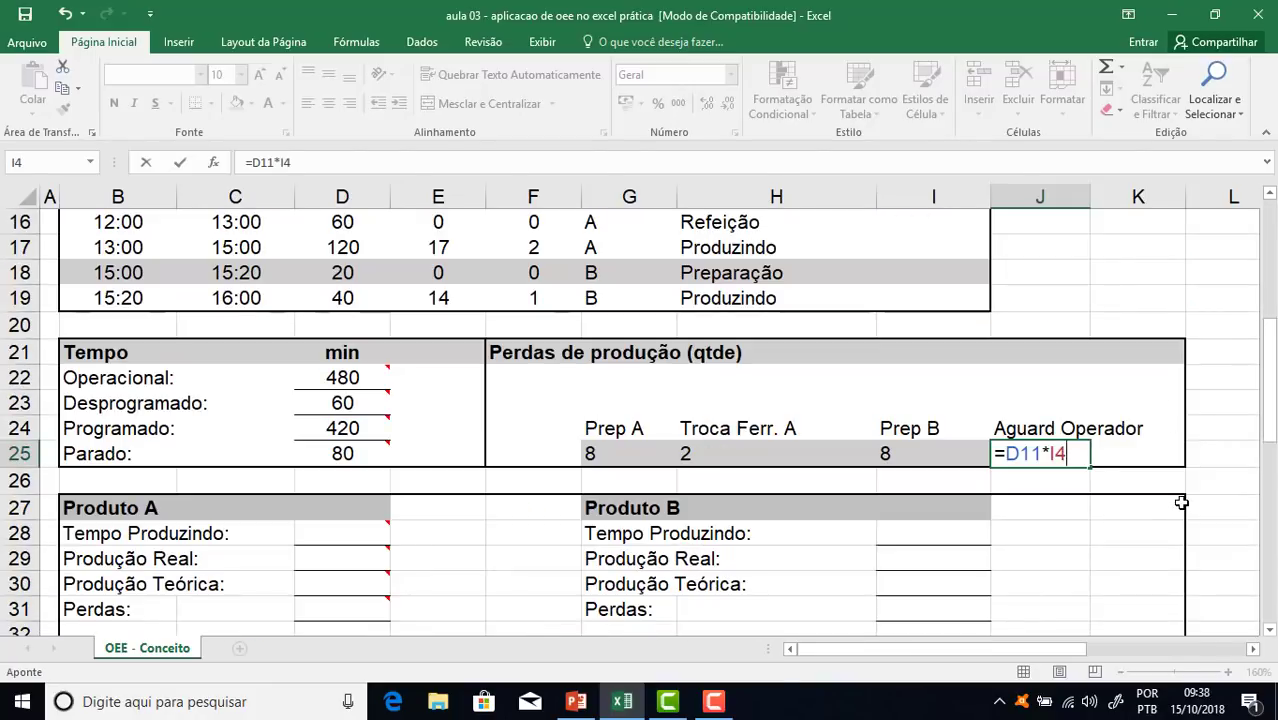
key("Return")
key("Up")
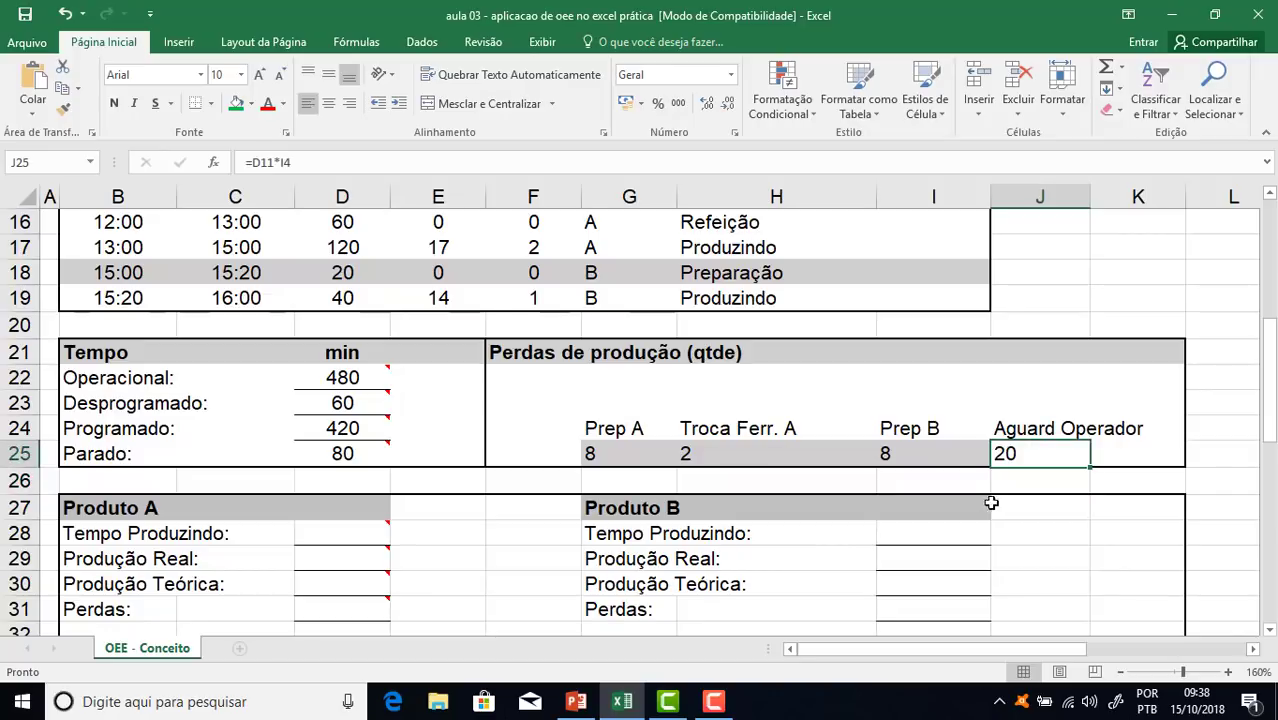
Fill the time and production loss block B22:K25 with light orange
left_click_drag(124, 378, 1147, 460)
left_click(251, 103)
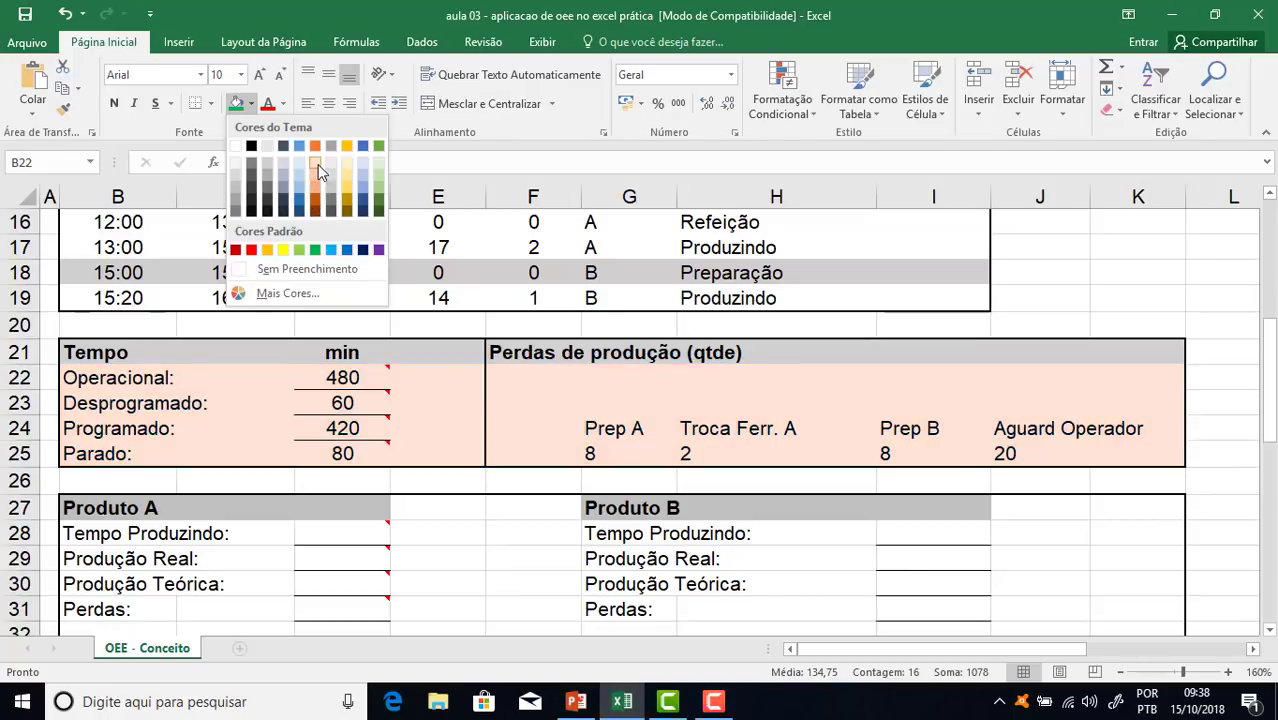
left_click(318, 164)
left_click(526, 510)
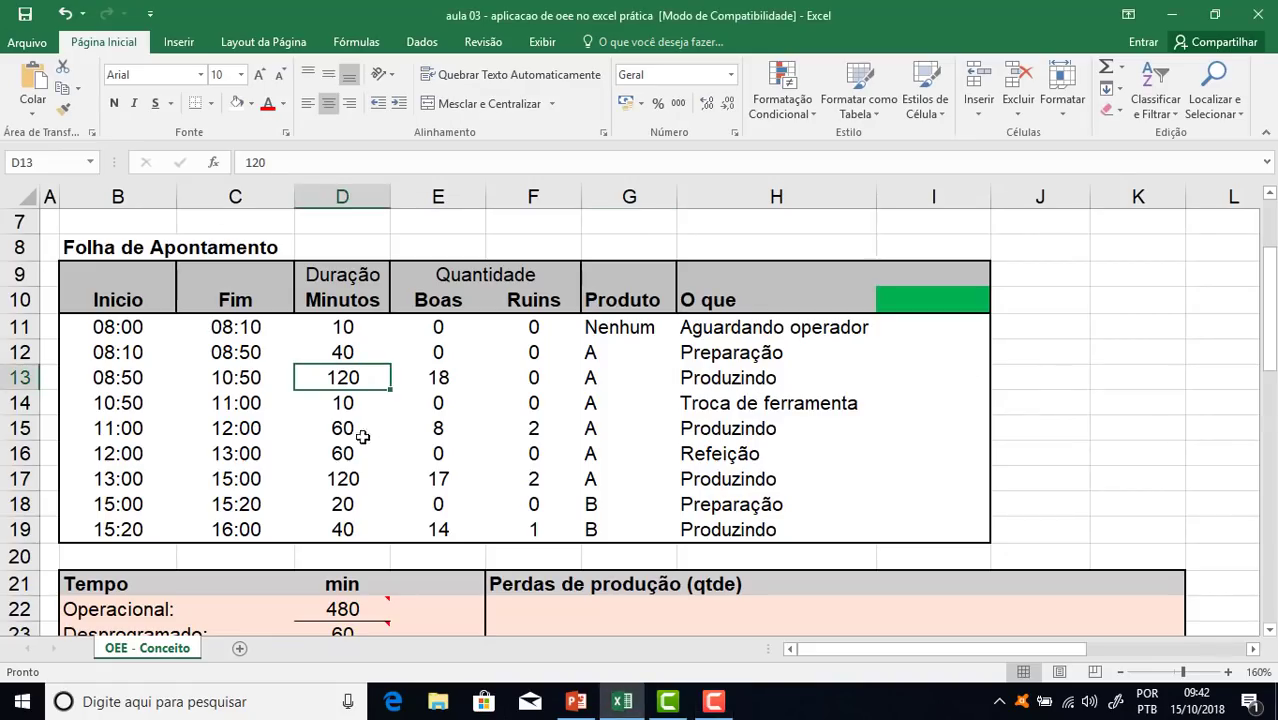
Fill the product A result cells D28:D32 with yellow
scroll(380, 442, "down", 4)
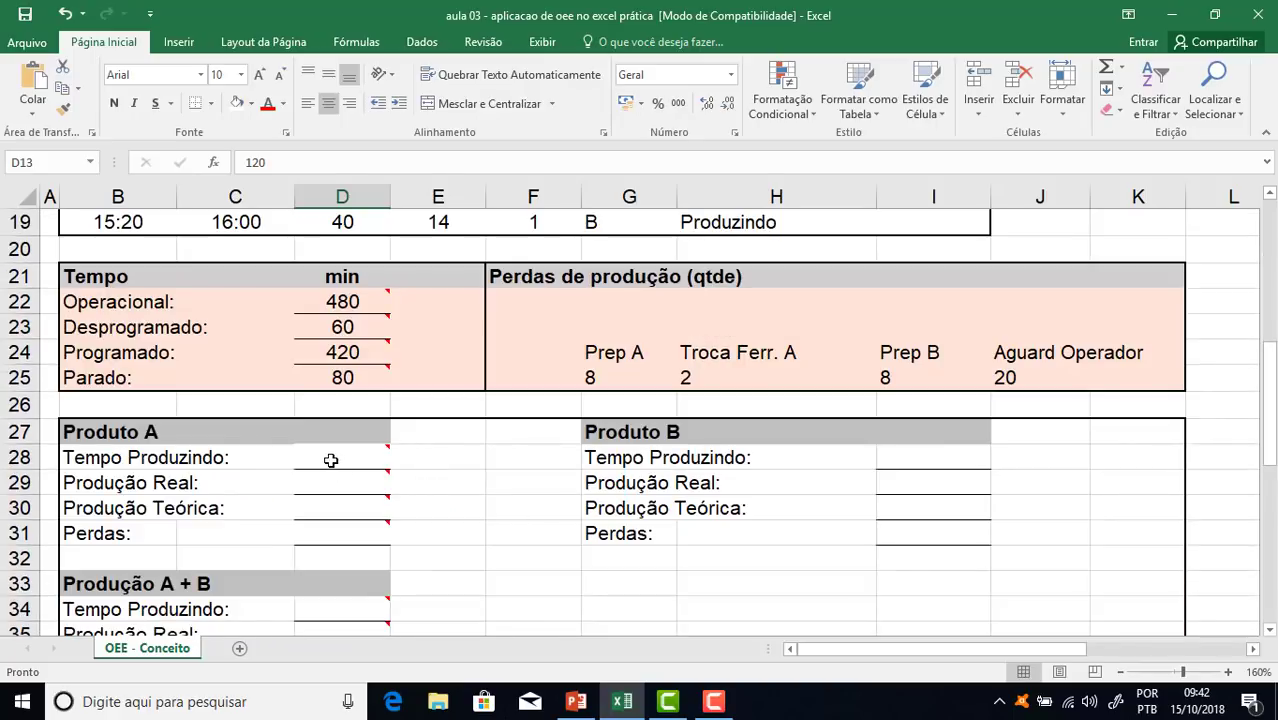
left_click_drag(334, 460, 334, 565)
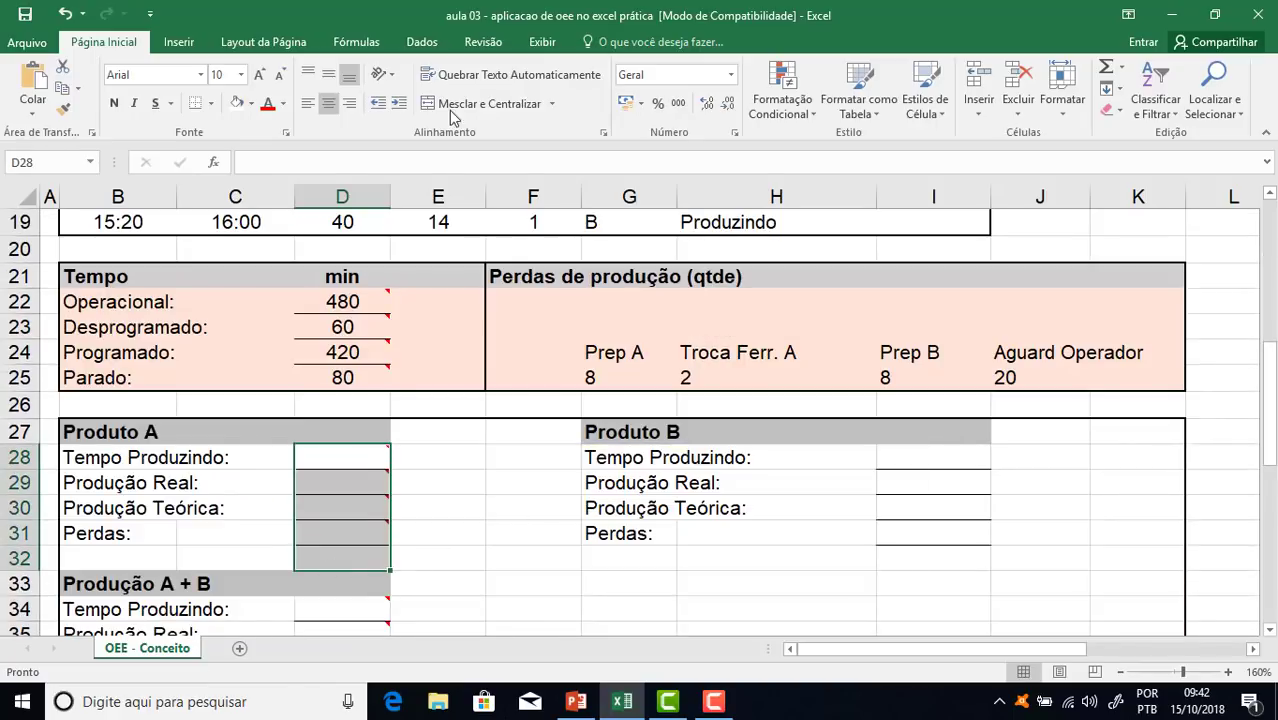
left_click(251, 103)
left_click(284, 250)
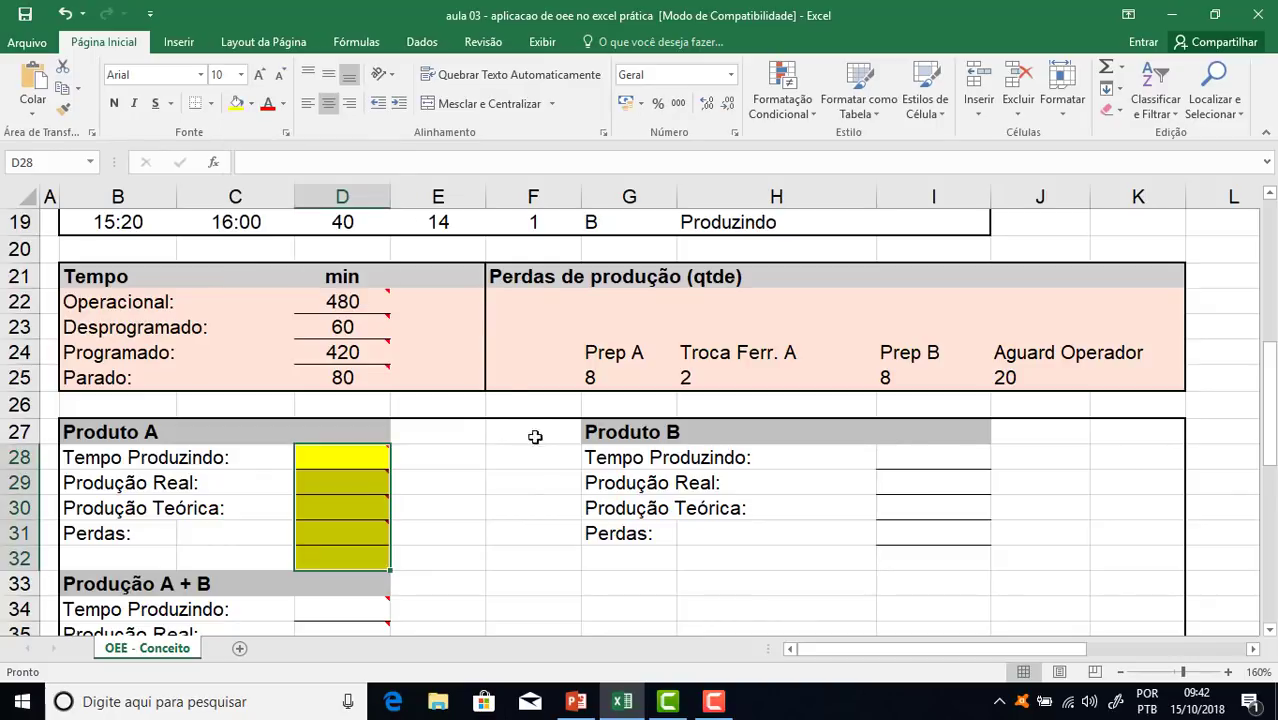
left_click(528, 479)
Fill the Produto A heading in B27 with yellow
scroll(580, 490, "up", 5)
scroll(580, 490, "down", 4)
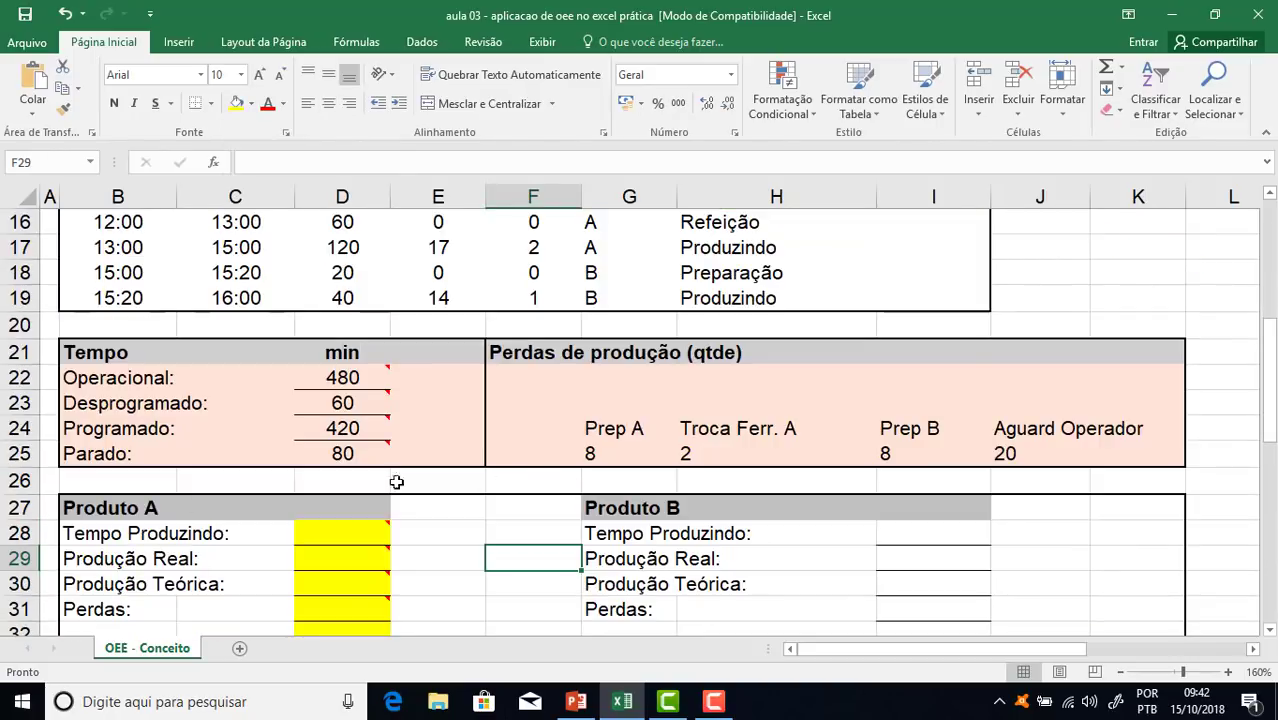
left_click(110, 508)
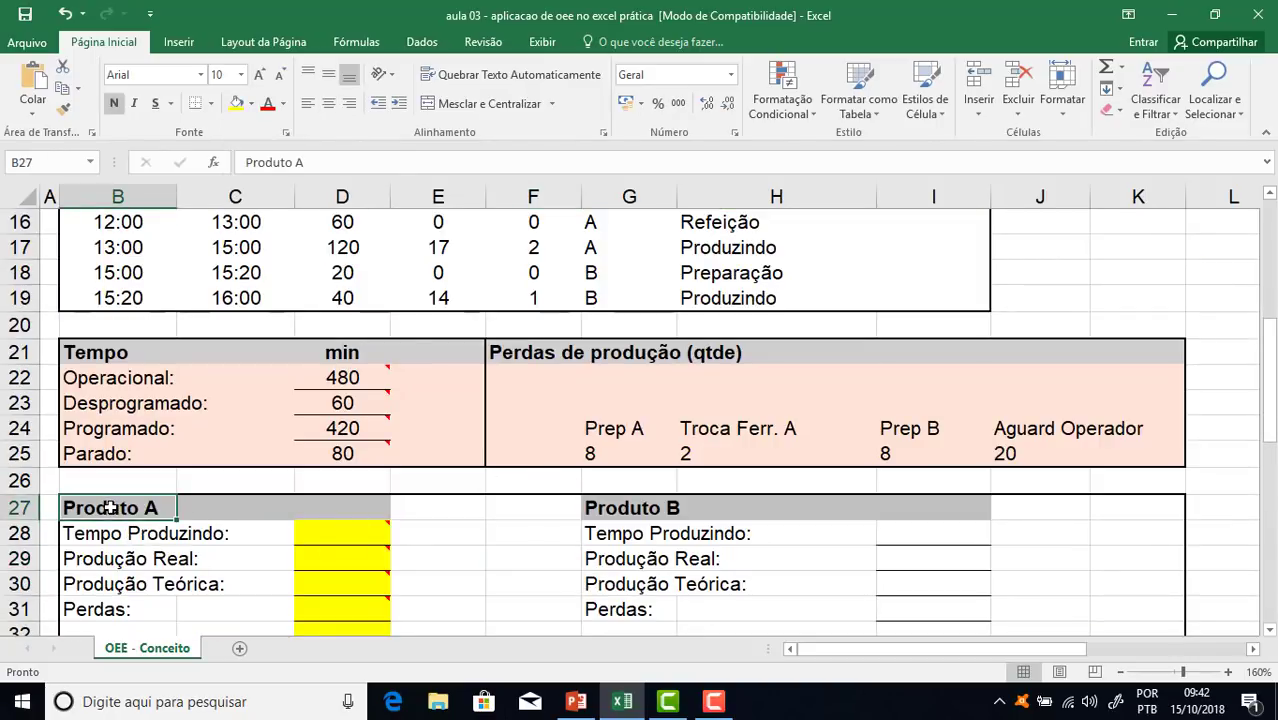
left_click(236, 103)
Read the comment on product A's Tempo Produzindo in D28 and fill the 08:50 to 10:50 Produzindo row B13:H13 with yellow
scroll(376, 440, "down", 3)
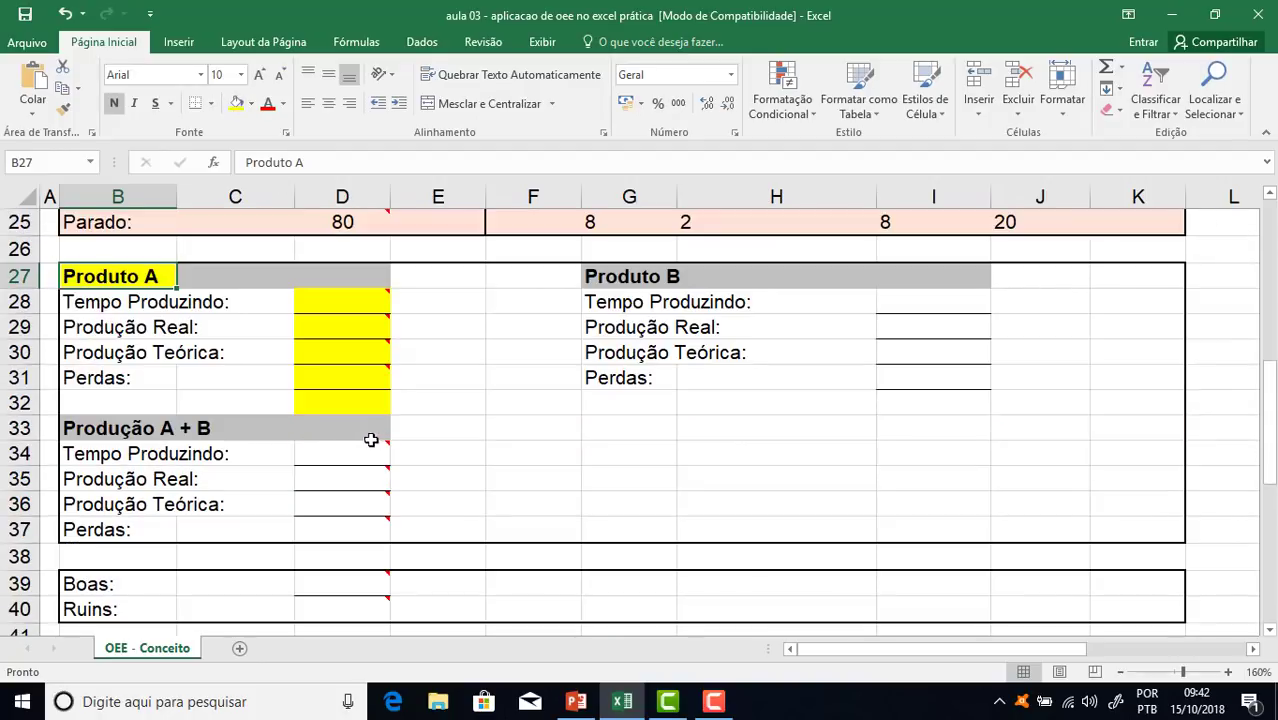
left_click_drag(185, 301, 110, 379)
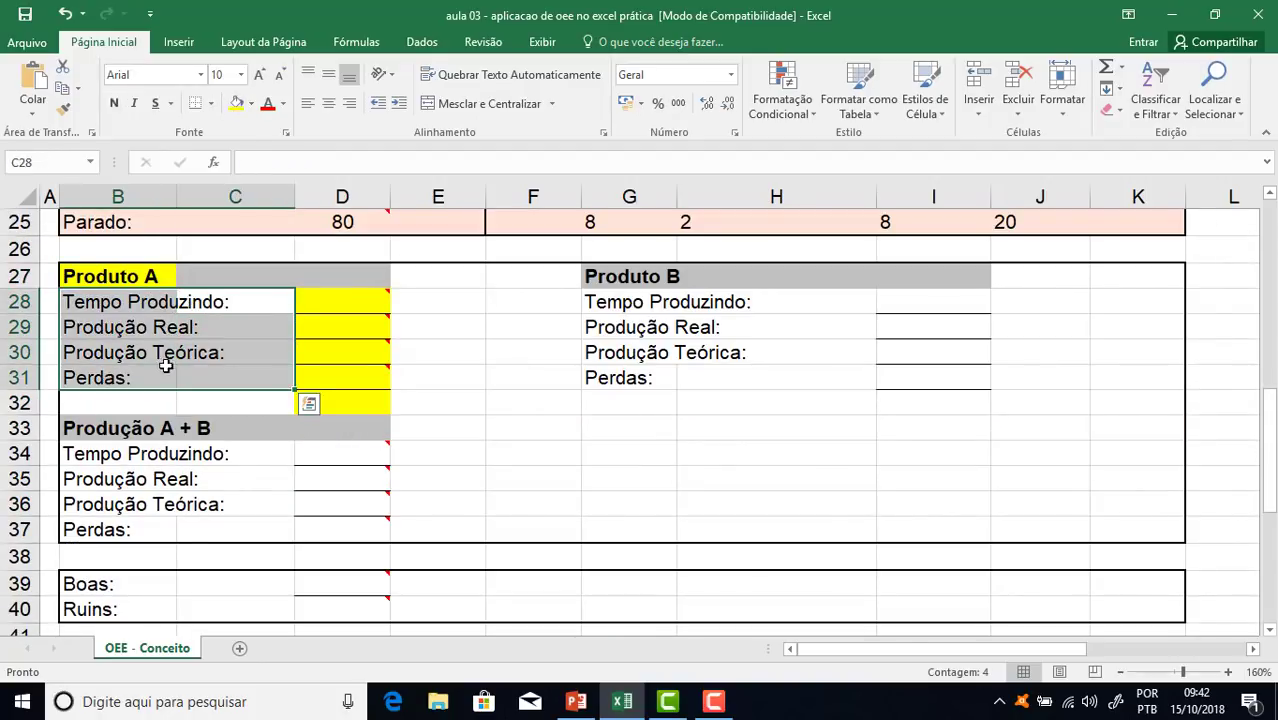
left_click(341, 302)
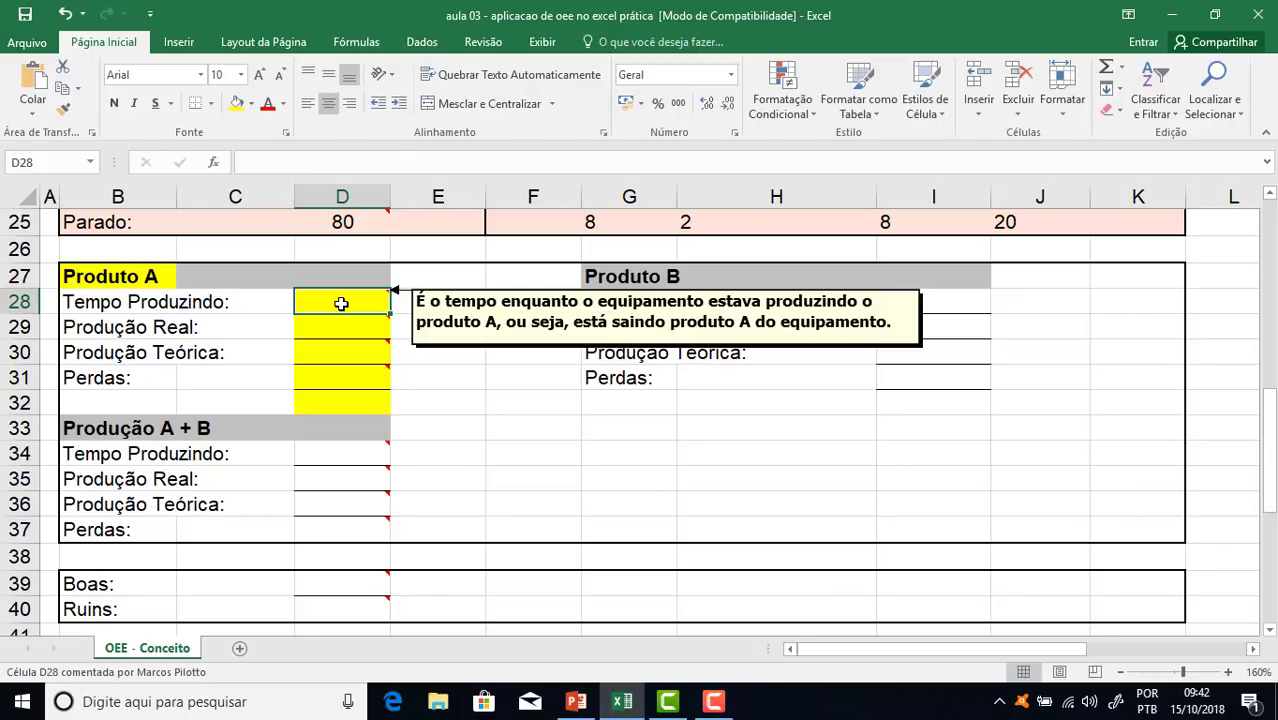
scroll(341, 303, "up", 5)
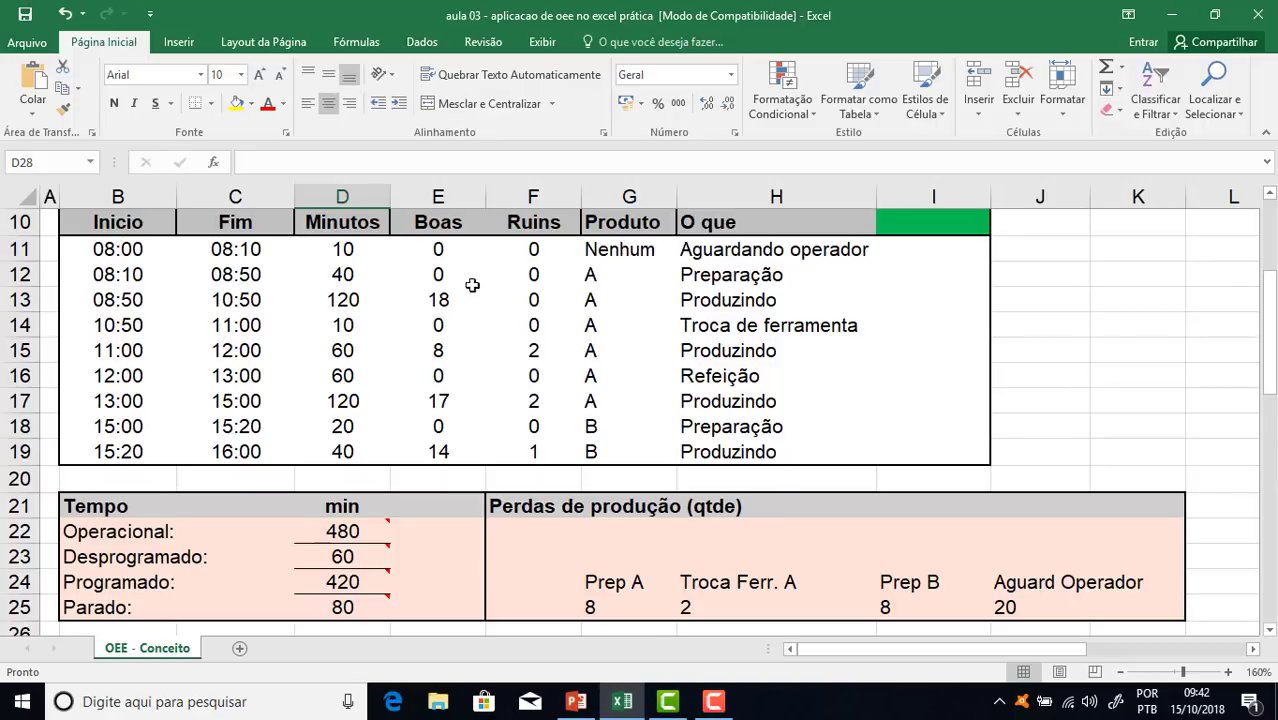
left_click_drag(438, 274, 540, 274)
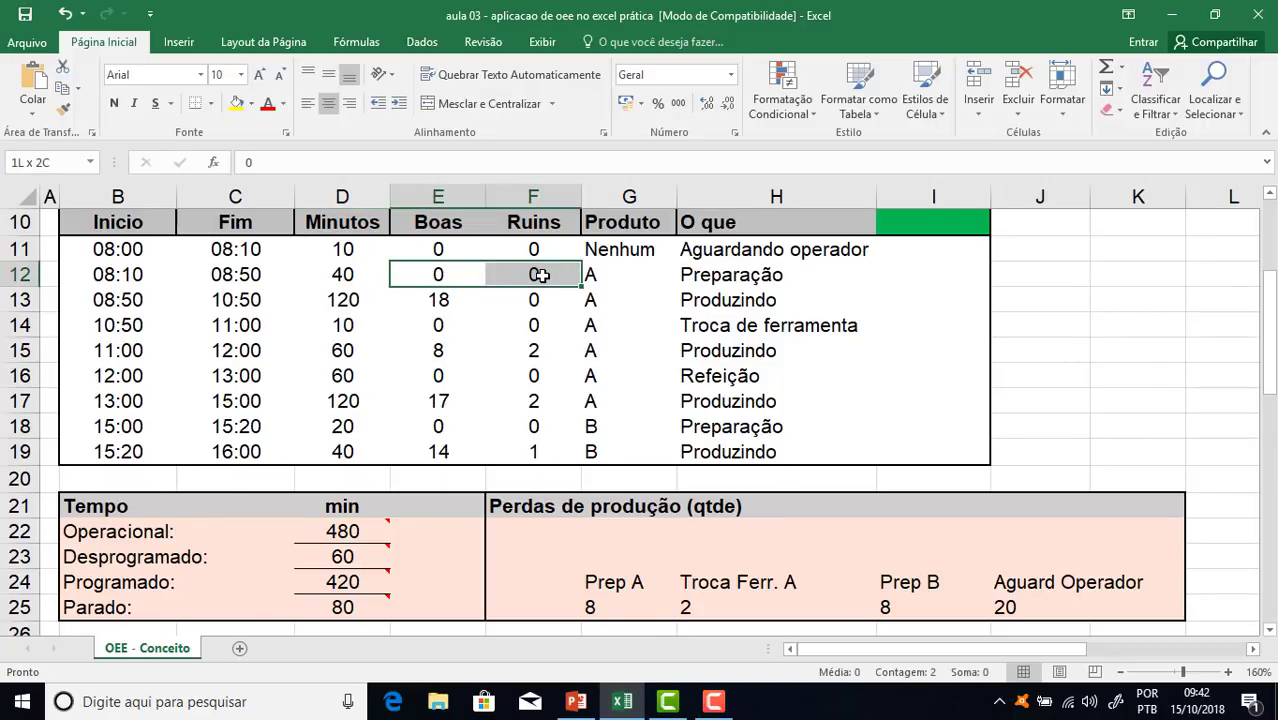
left_click(437, 299)
left_click_drag(715, 299, 128, 298)
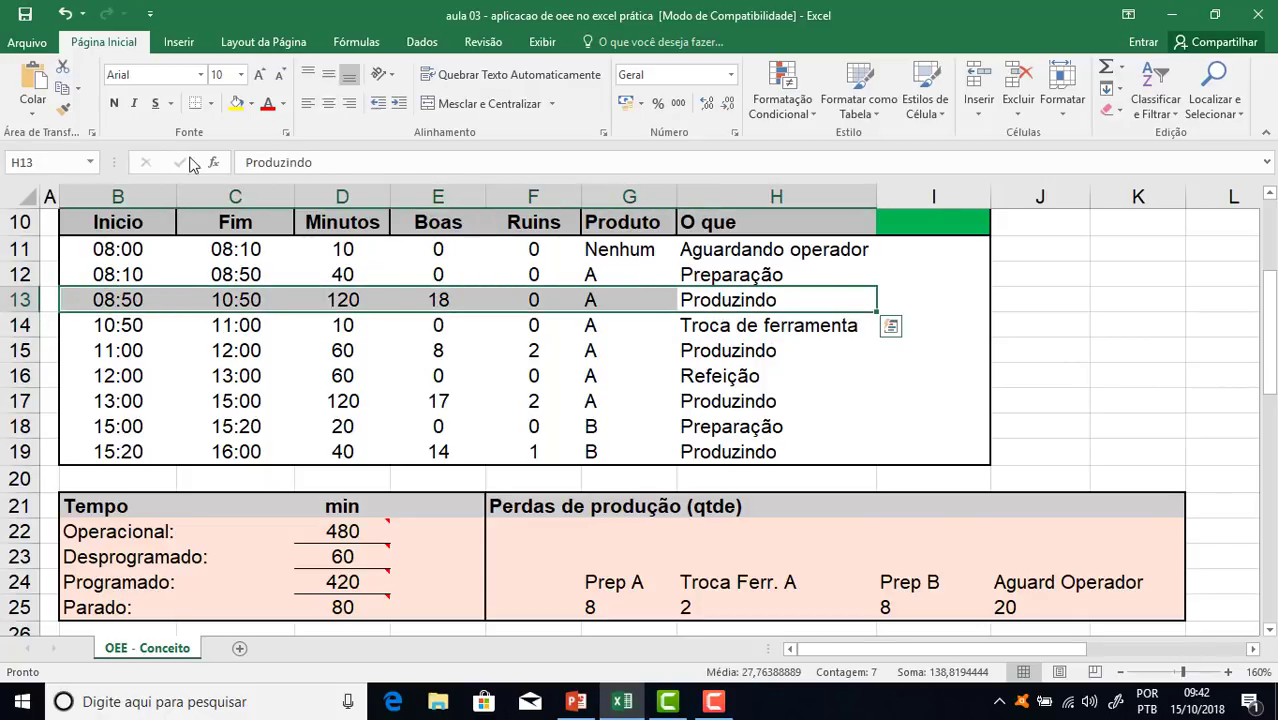
left_click(234, 104)
Fill product A's 11:00 to 12:00 Produzindo row B15:H15 of the production log with yellow
left_click_drag(419, 327, 776, 325)
left_click(460, 350)
left_click_drag(475, 349, 536, 352)
left_click_drag(690, 352, 125, 350)
left_click(236, 103)
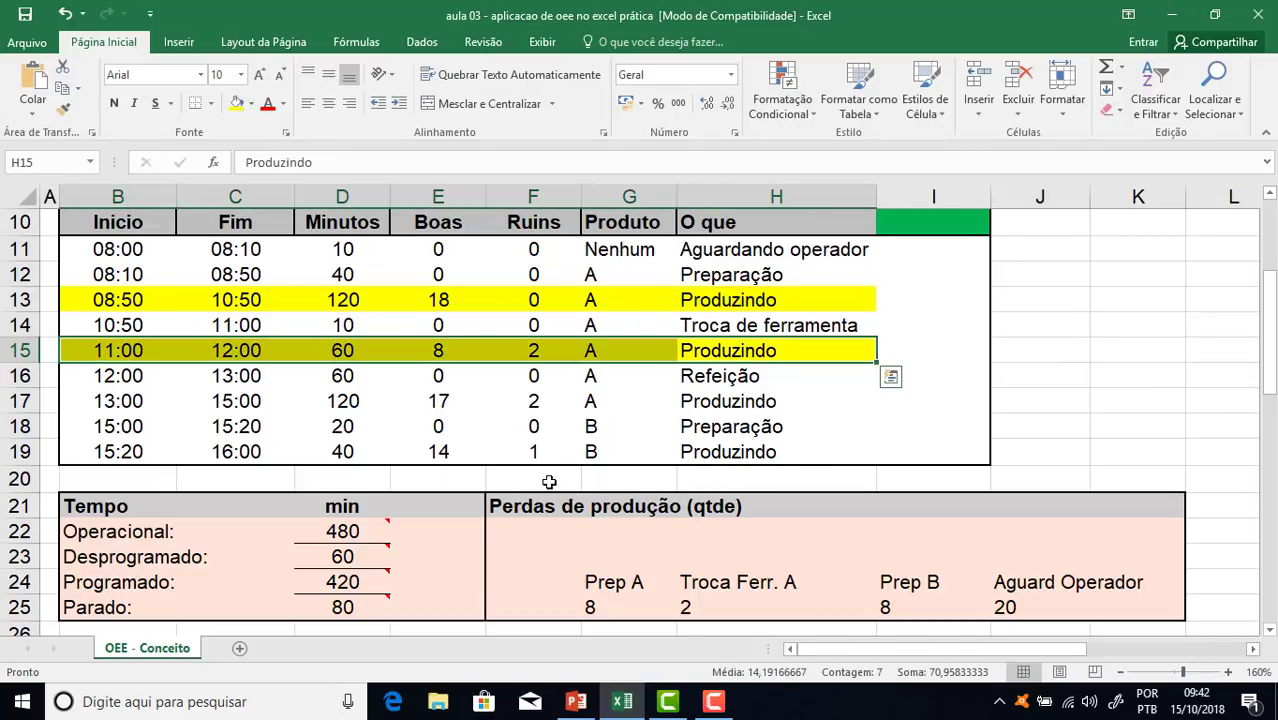
Fill product A's 13:00 to 15:00 Produzindo row B17:H17 of the production log with yellow
left_click_drag(421, 377, 521, 386)
left_click_drag(419, 406, 533, 405)
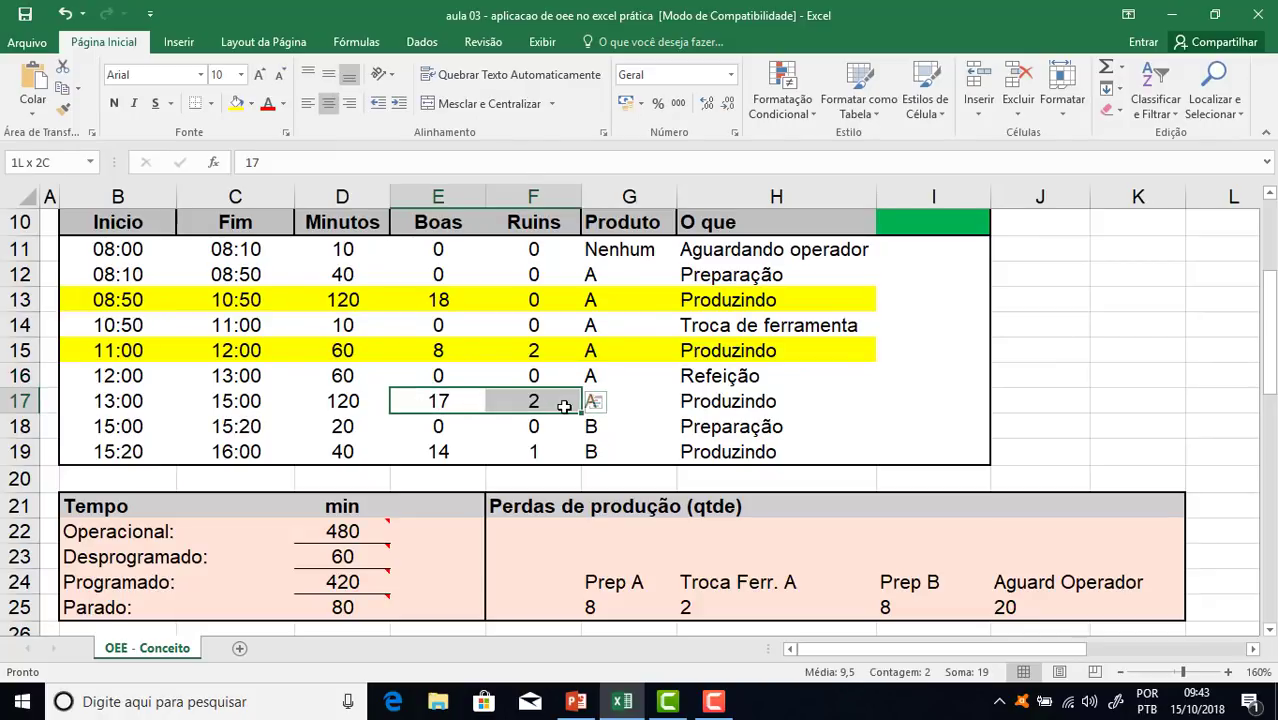
left_click_drag(700, 401, 112, 401)
left_click(236, 103)
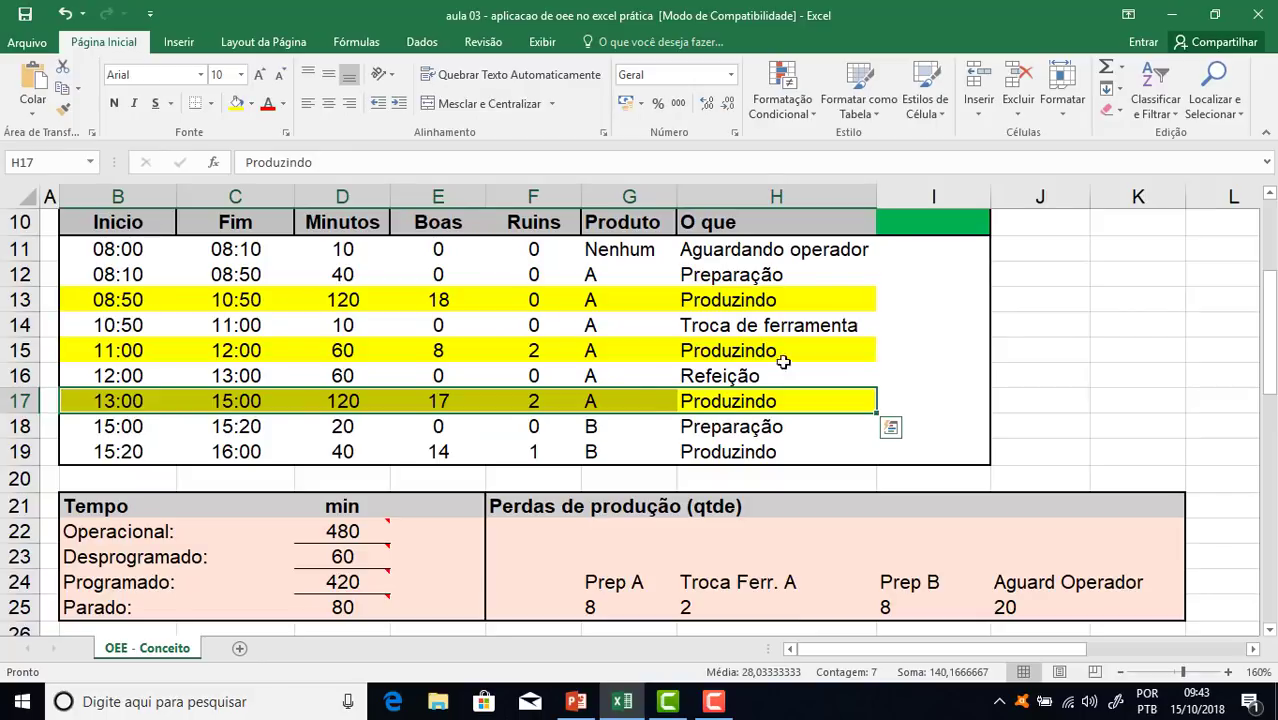
left_click(801, 292)
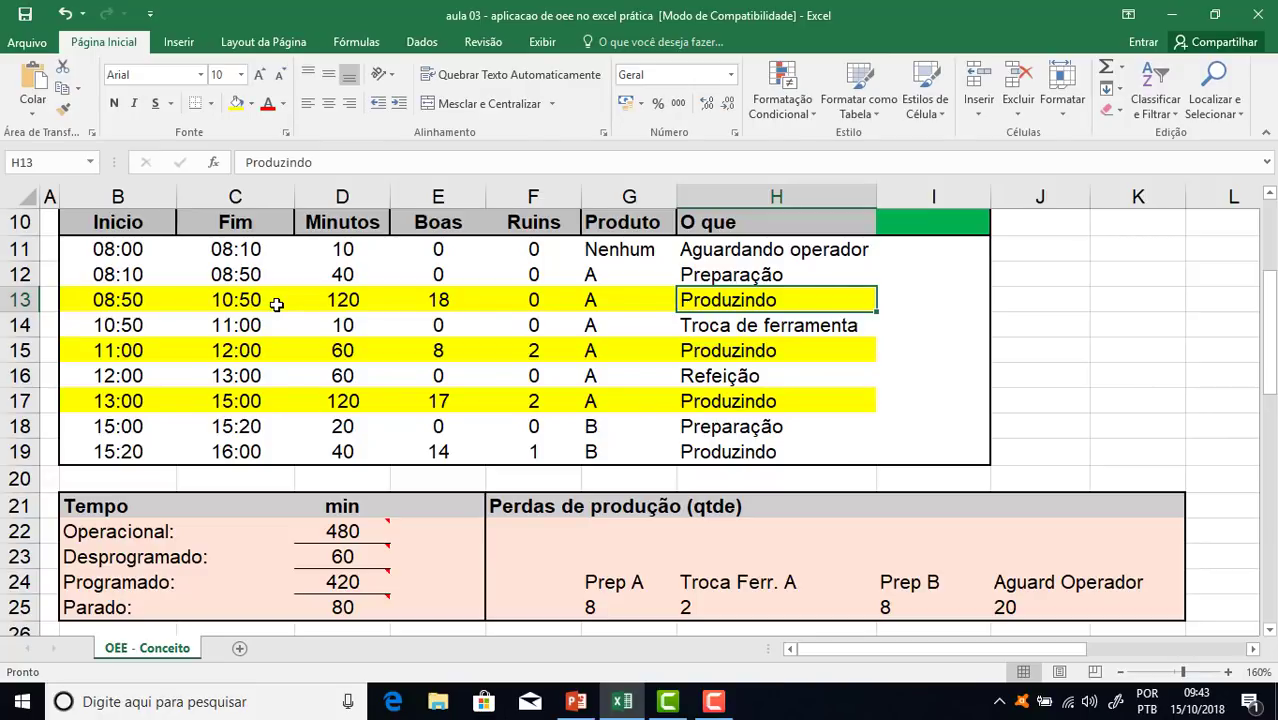
Calculate product A's Tempo Produzindo in D28 as =D13+D15+D17, adding the minutes of its three yellow Produzindo rows
scroll(274, 304, "down", 2)
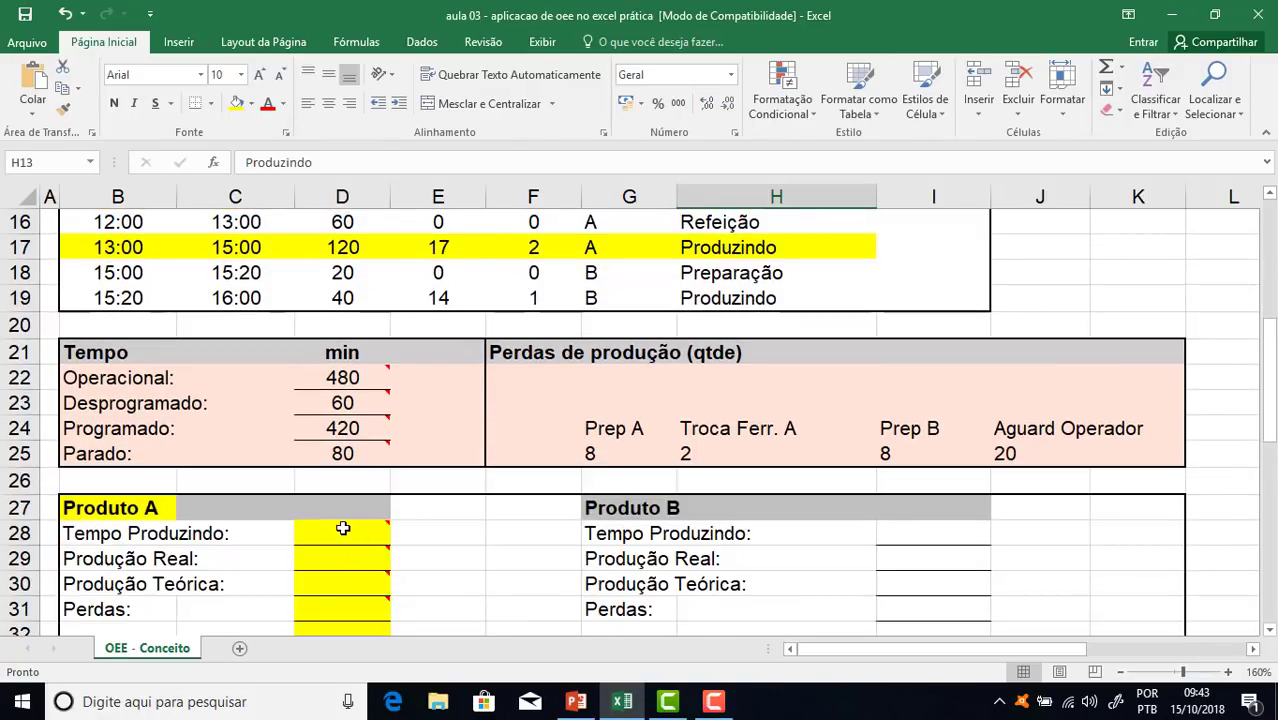
left_click(342, 530)
type("=")
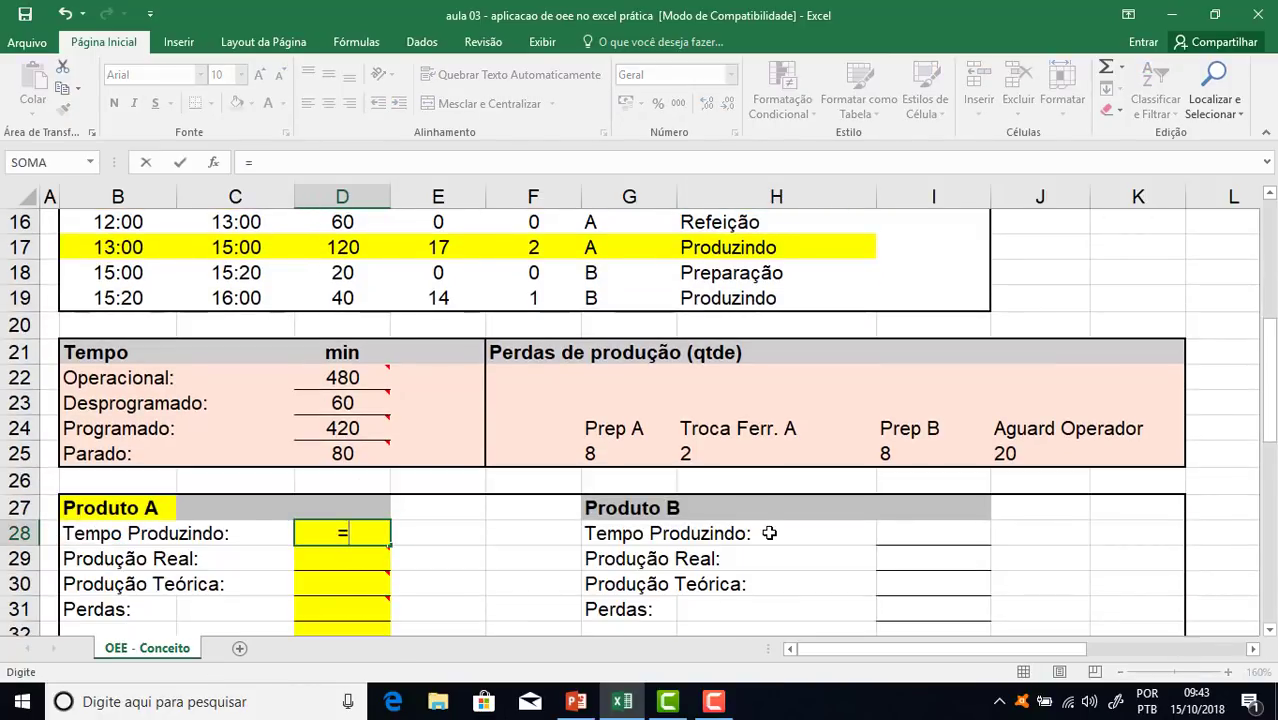
scroll(546, 570, "up", 3)
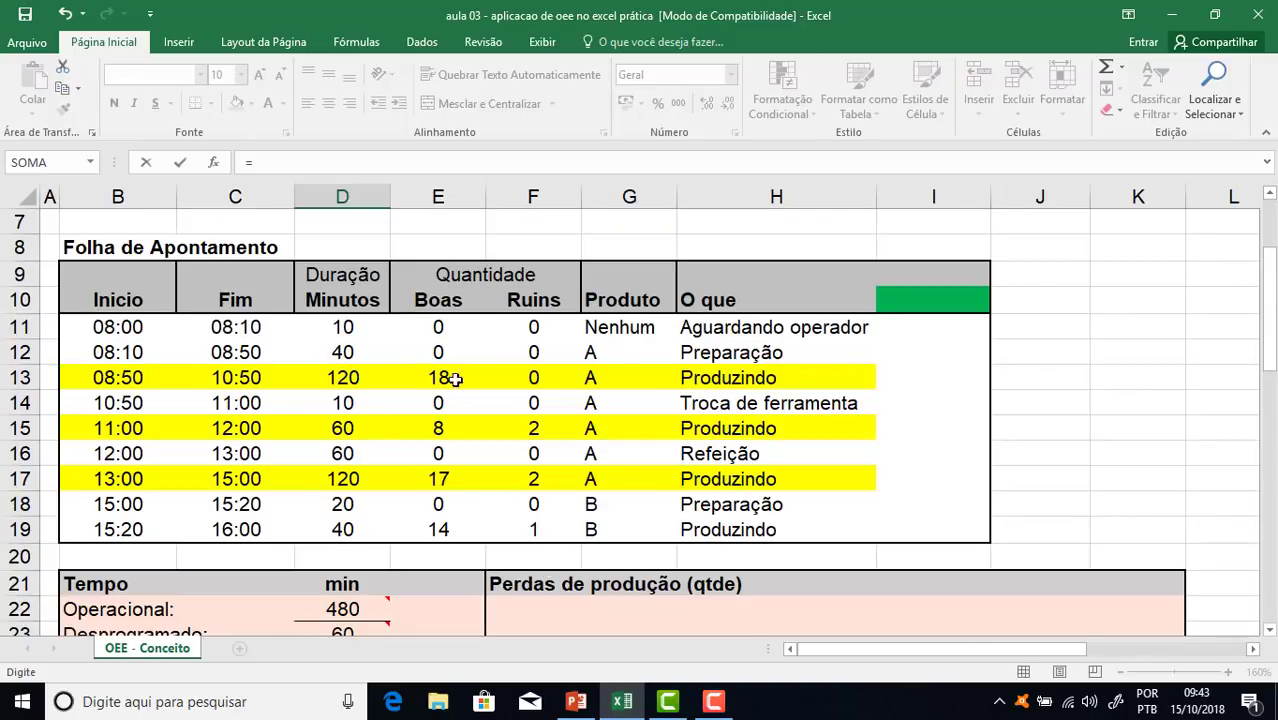
left_click(351, 378)
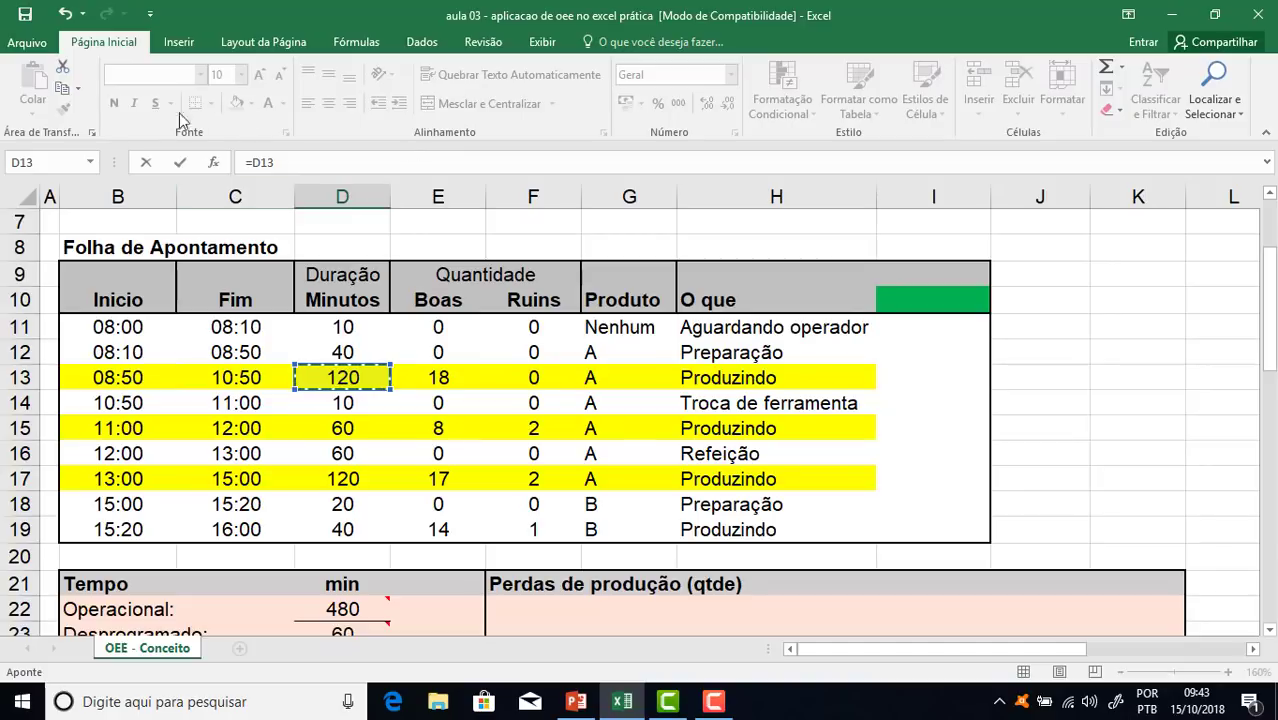
type("+")
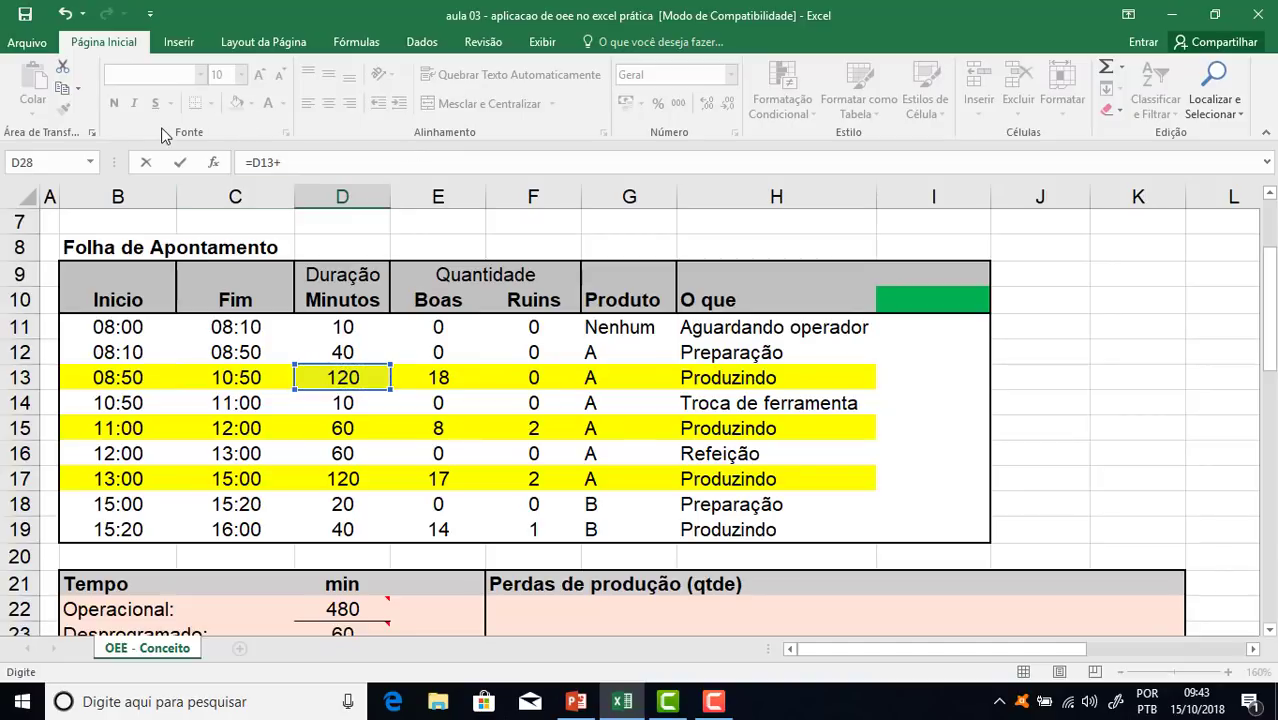
left_click(350, 426)
type("+")
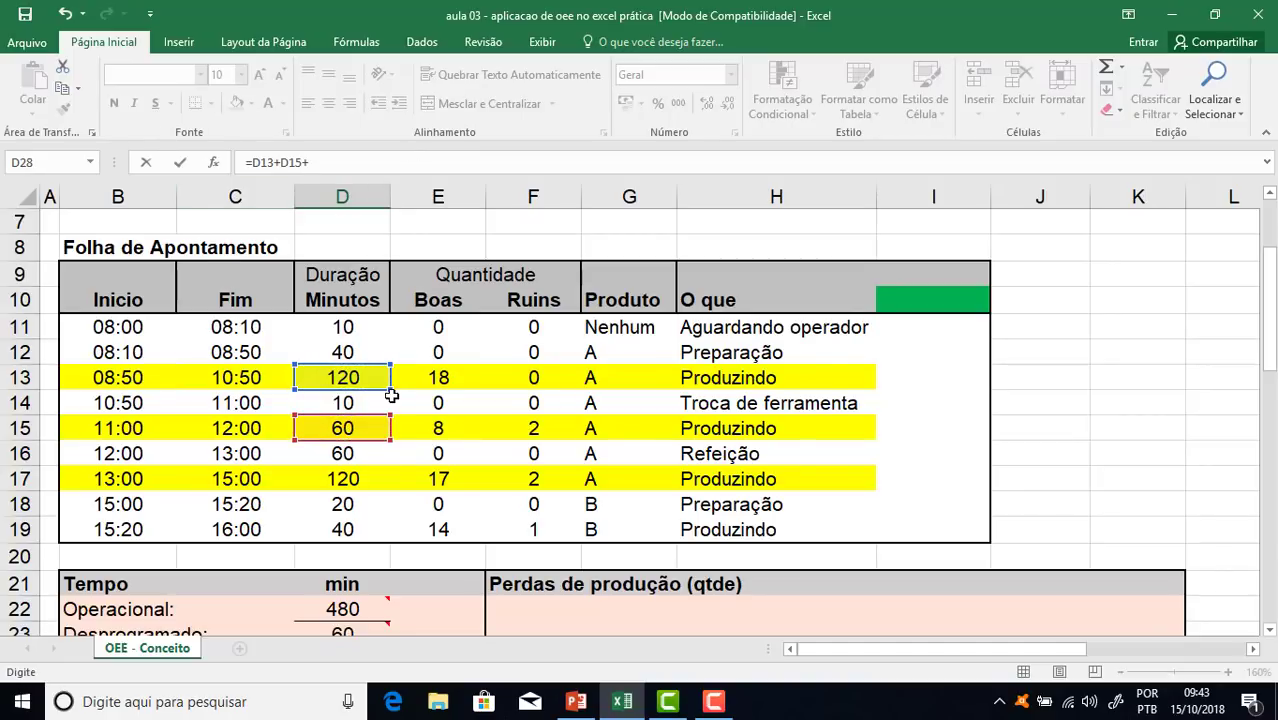
left_click(348, 484)
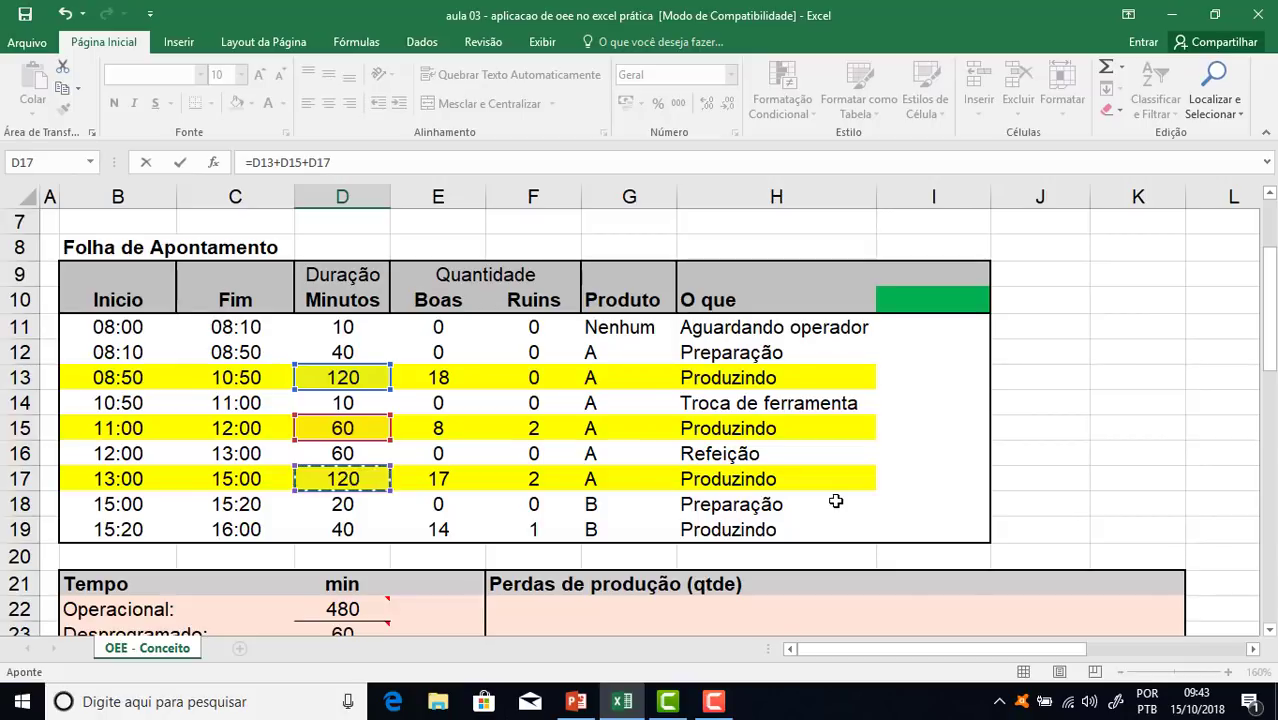
key("Return")
scroll(818, 550, "down", 2)
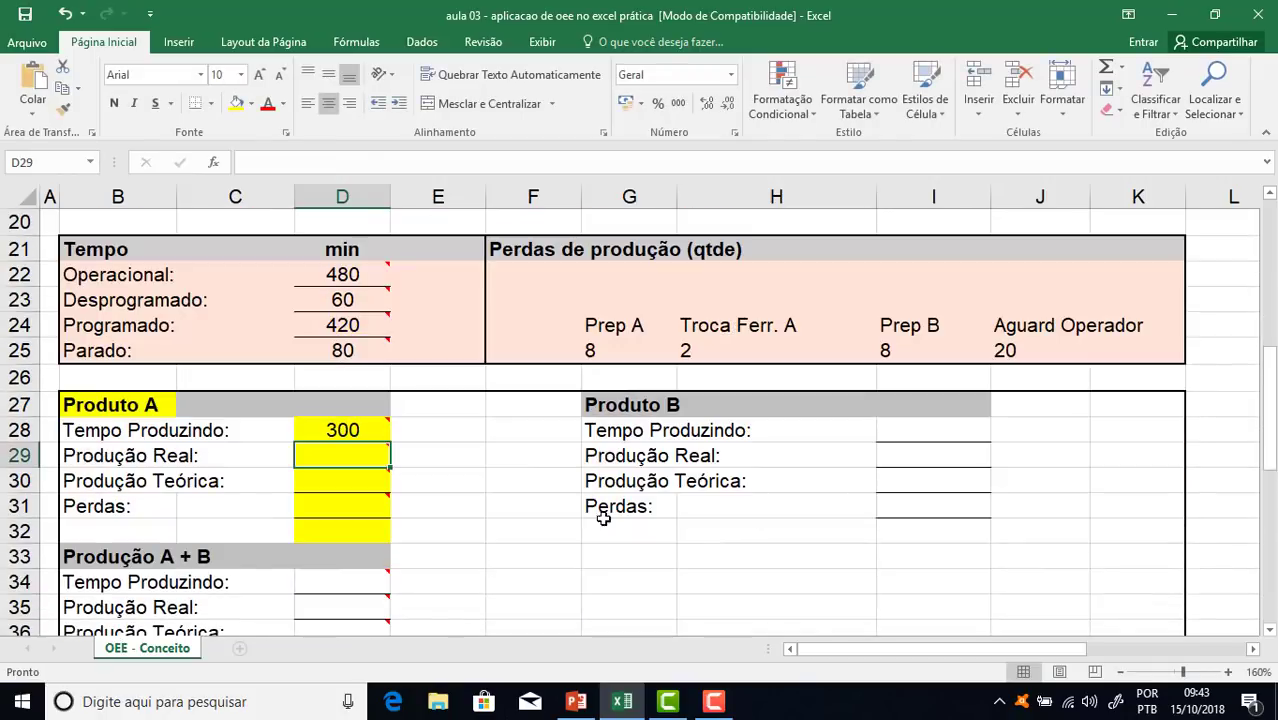
left_click(337, 430)
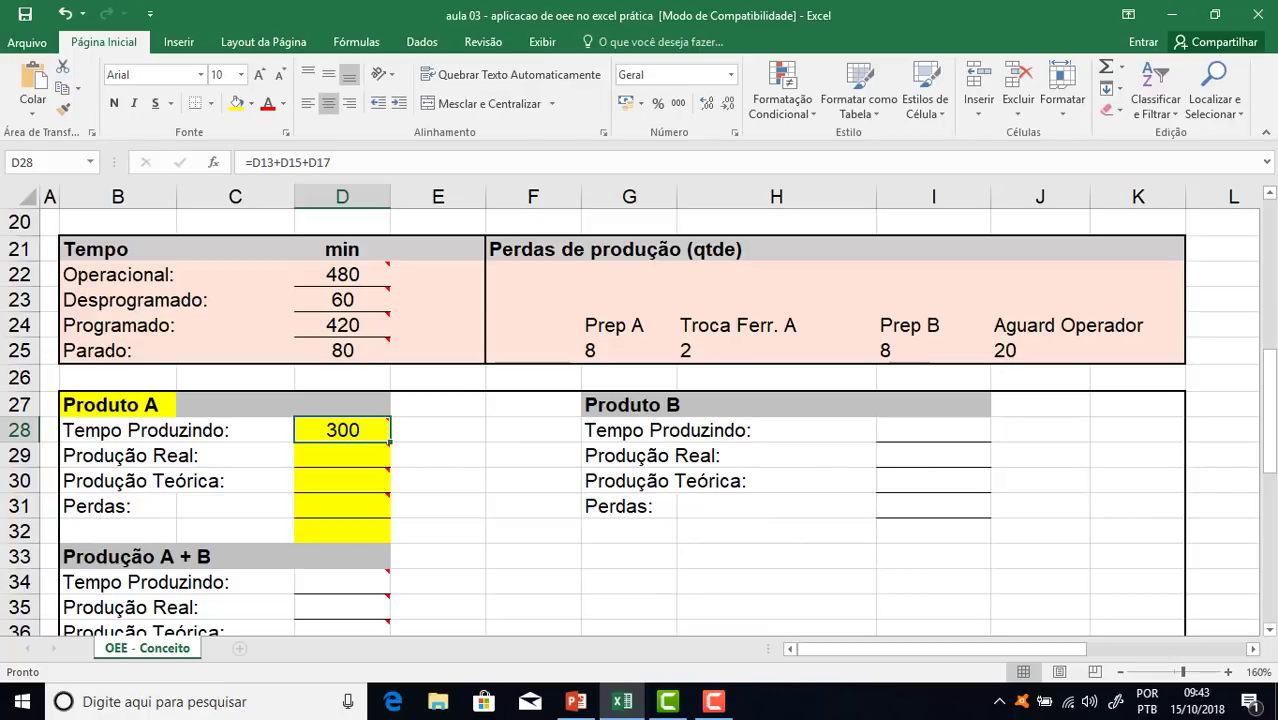
Calculate product A's Produção Real in D29 from the good and bad quantities of its Produzindo rows as =E13+F13+E15+F15+E17+F17
left_click(332, 455)
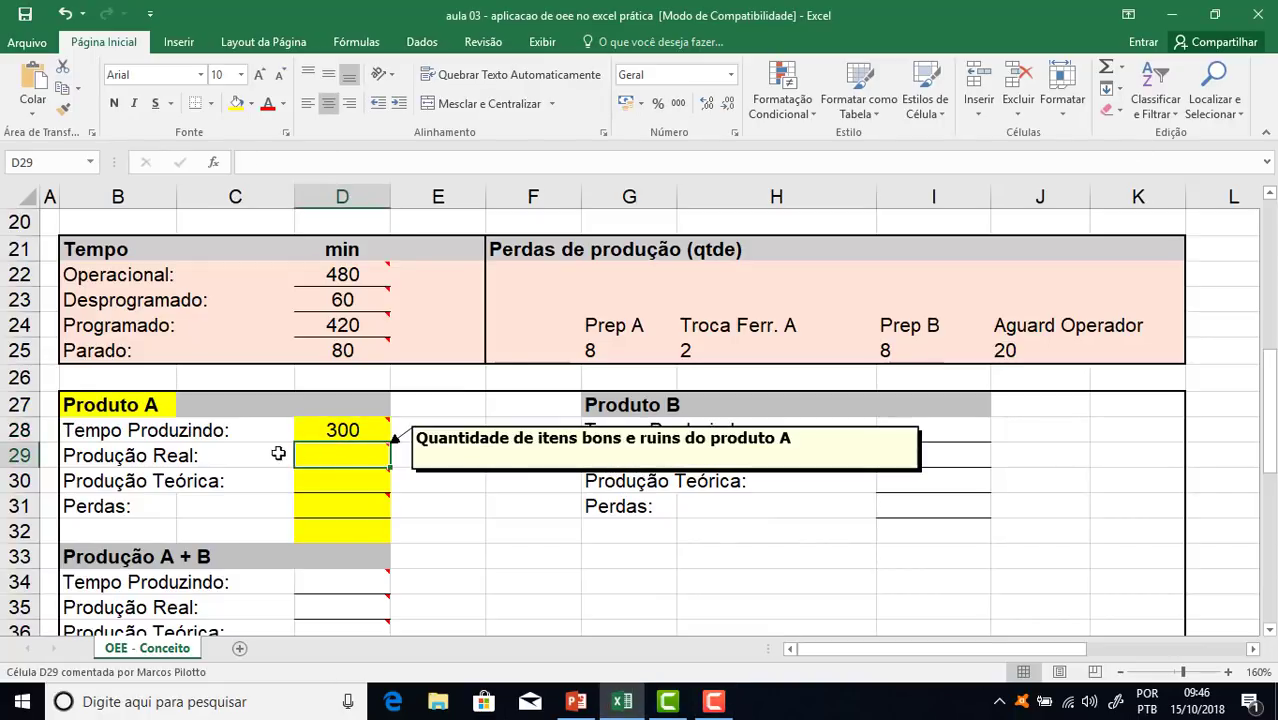
mouse_move(306, 472)
scroll(900, 360, "up", 5)
scroll(900, 360, "down", 5)
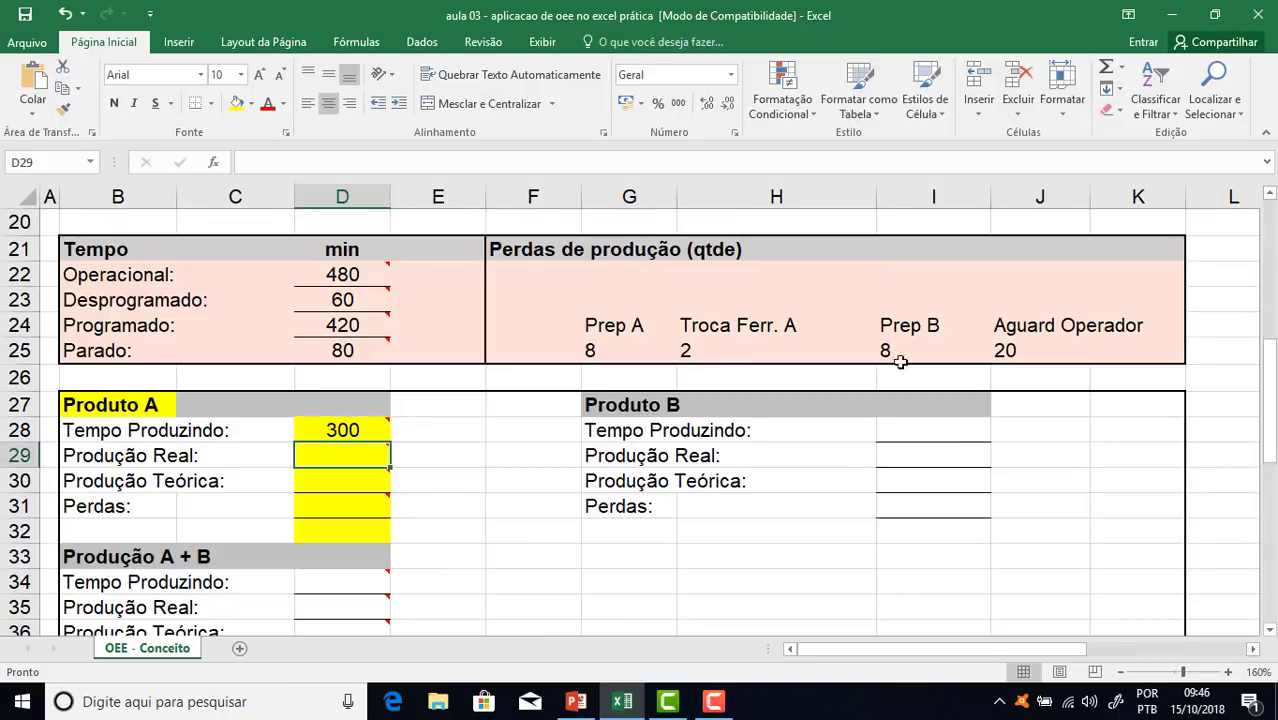
type("=")
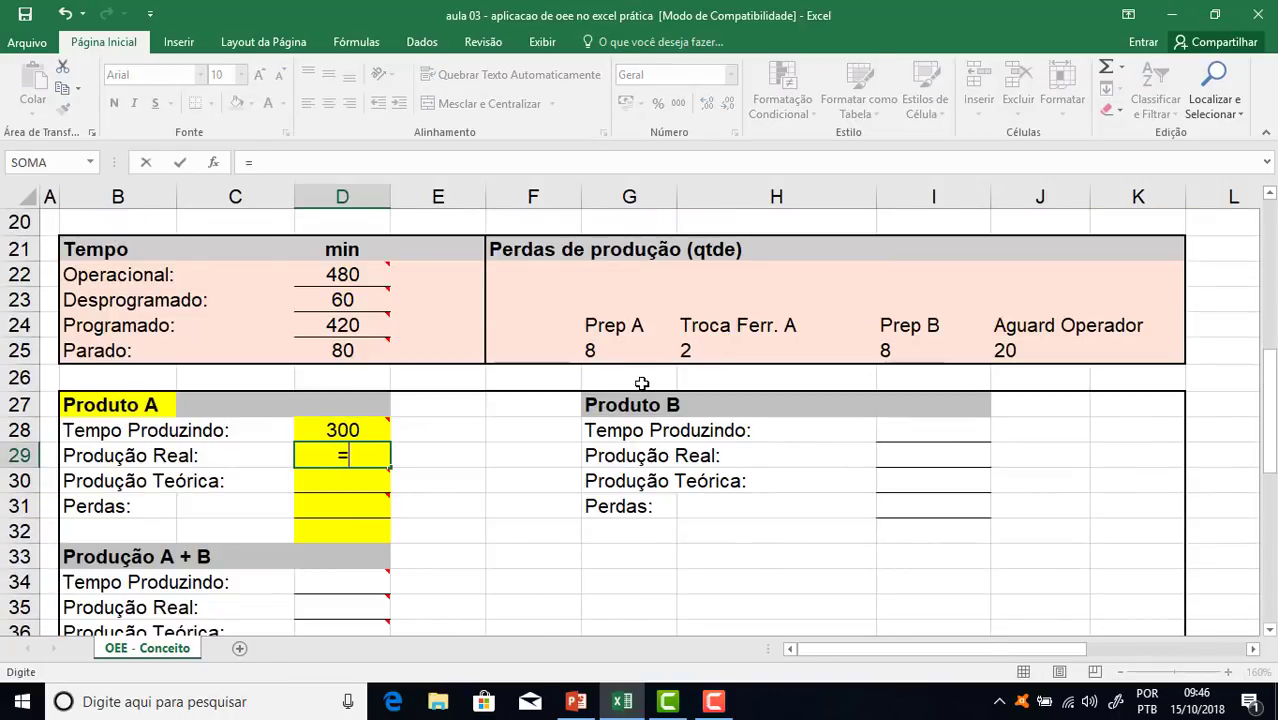
scroll(640, 384, "up", 2)
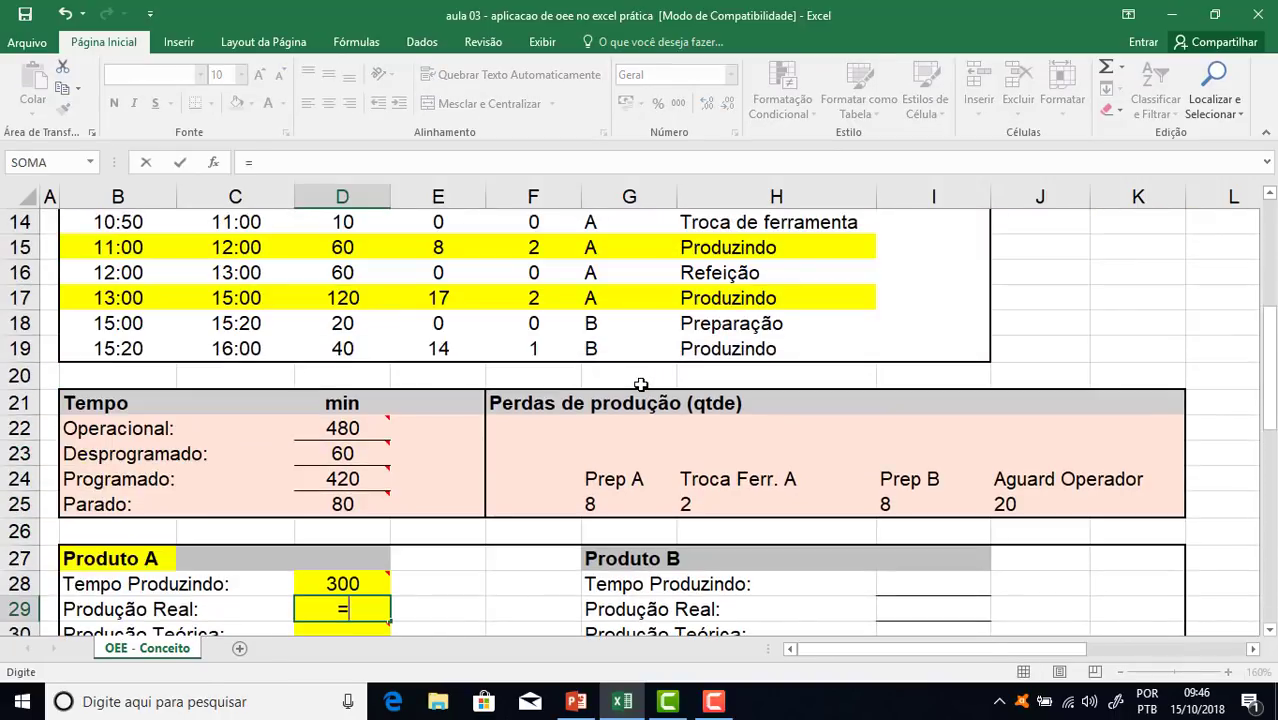
scroll(640, 384, "down", 1)
scroll(640, 384, "up", 3)
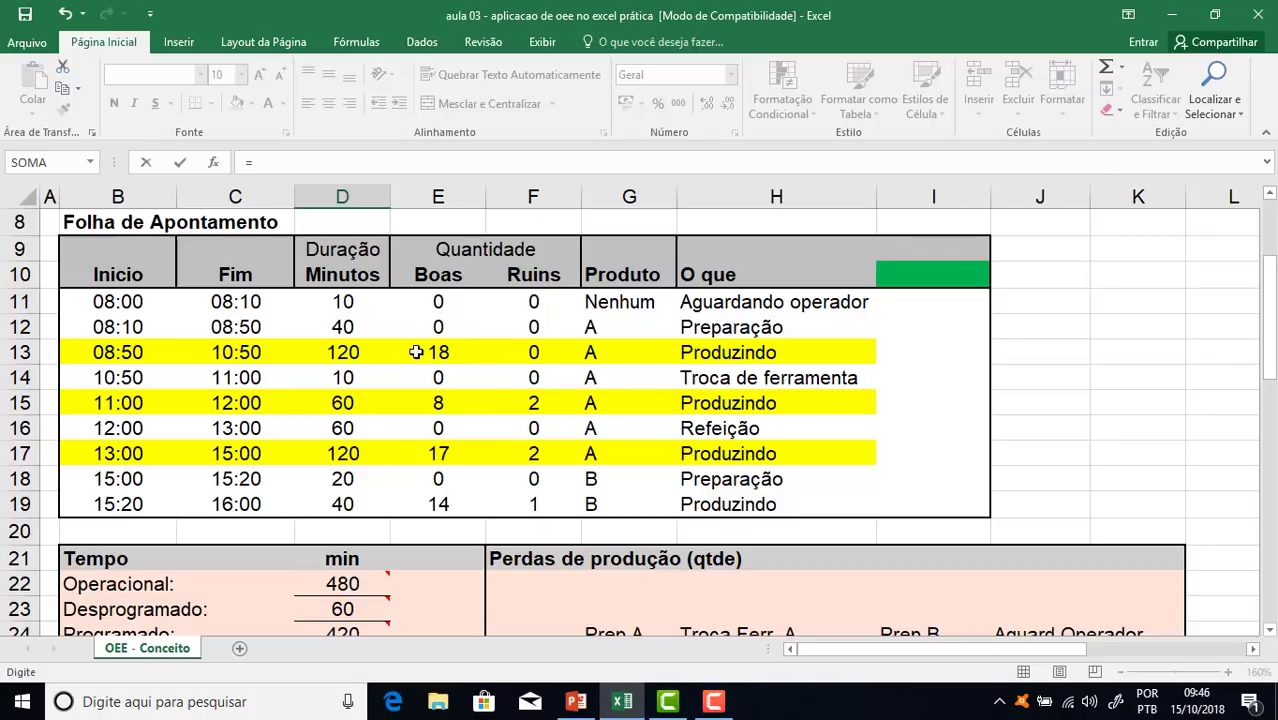
left_click(443, 352)
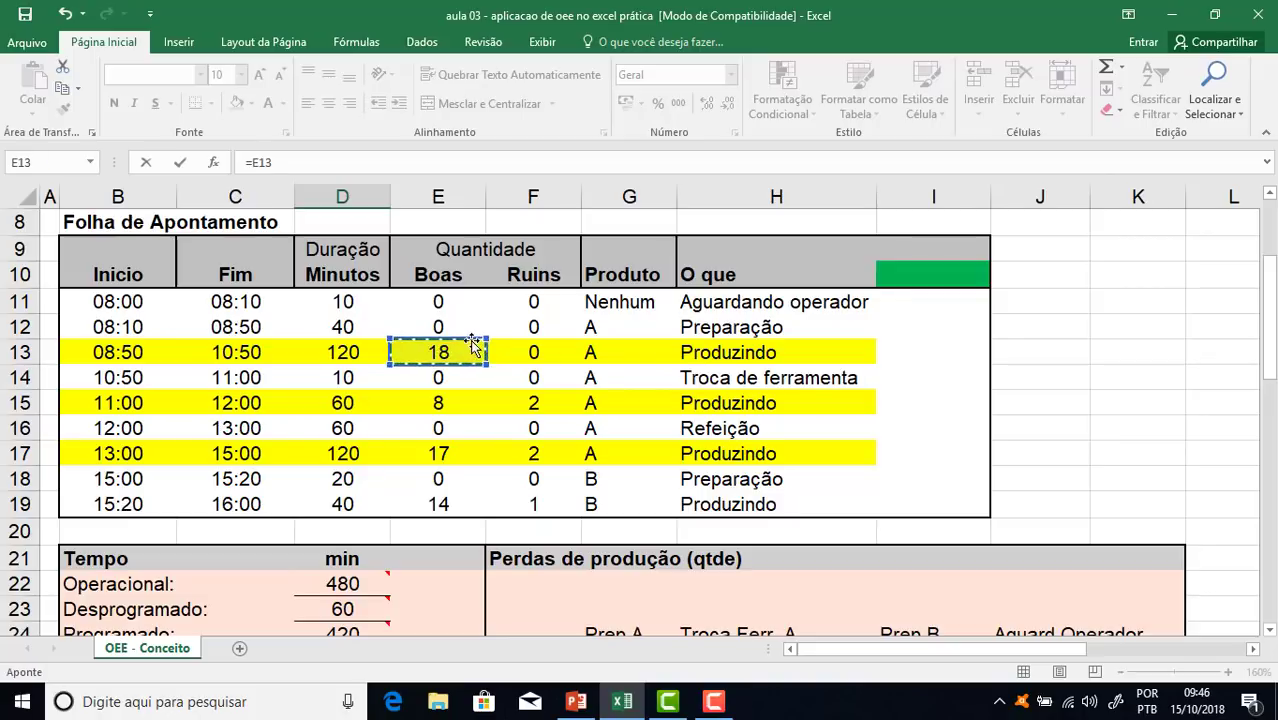
type("+")
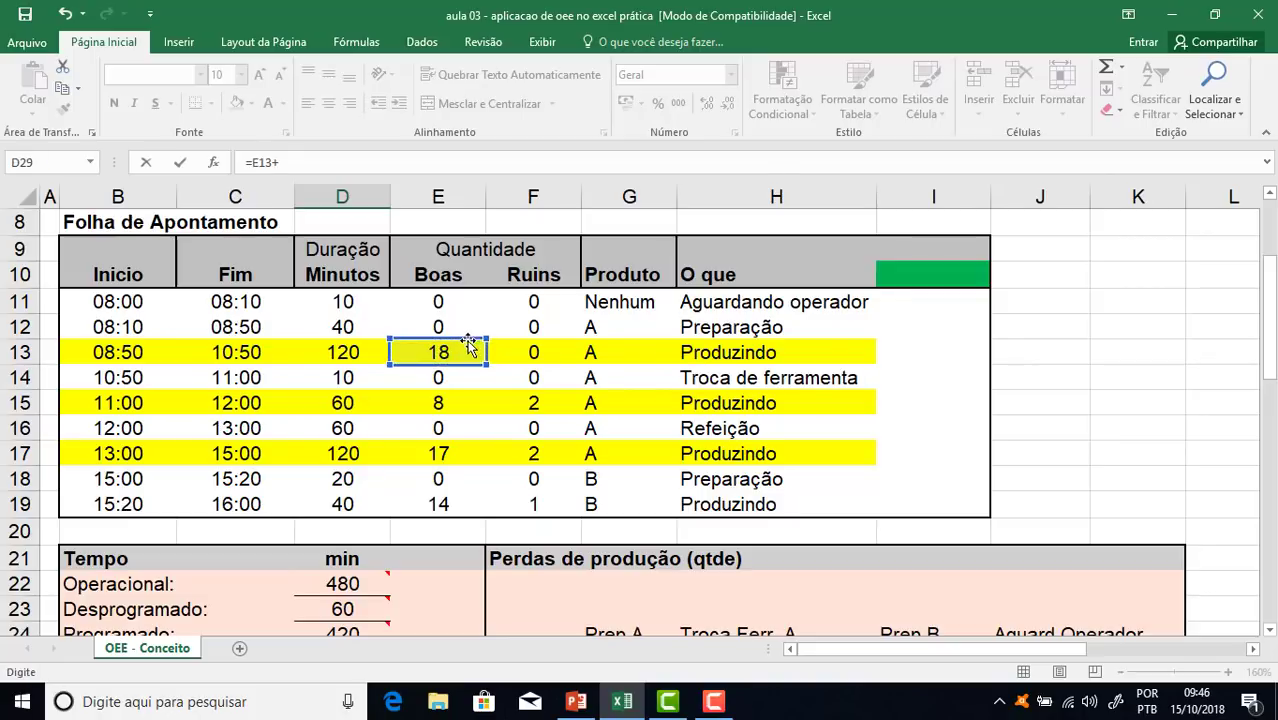
left_click(533, 350)
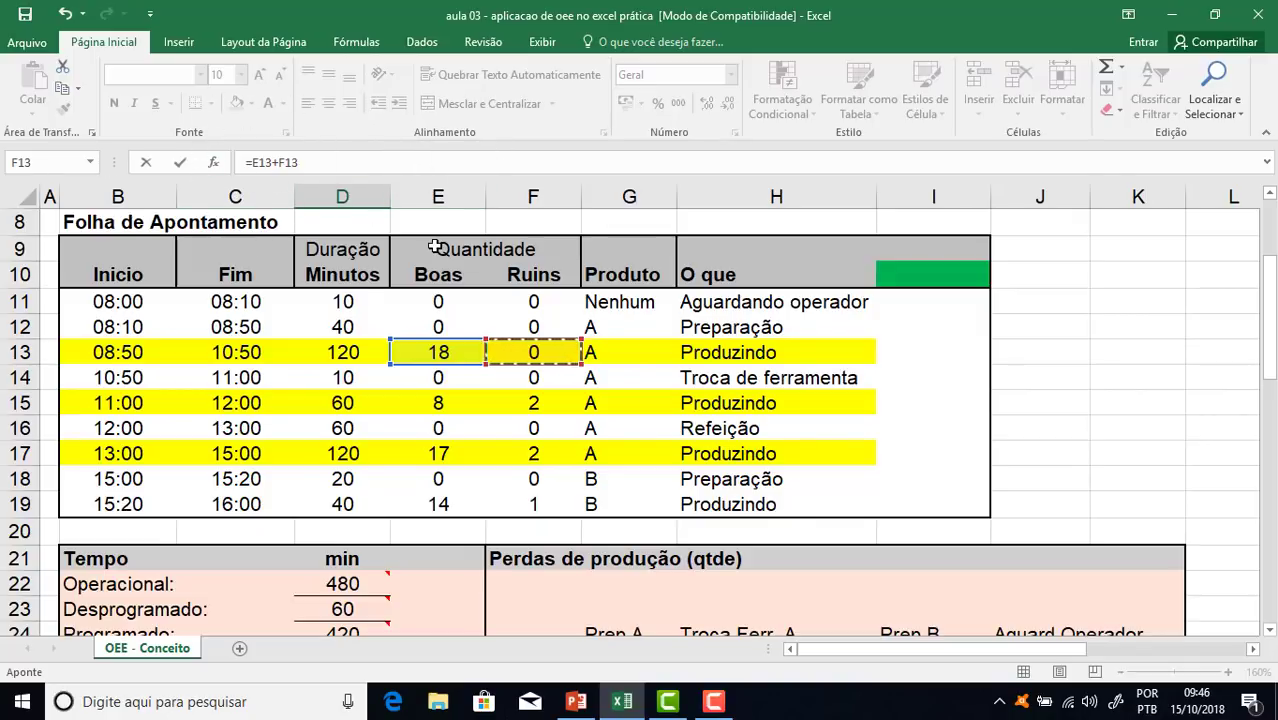
type("+")
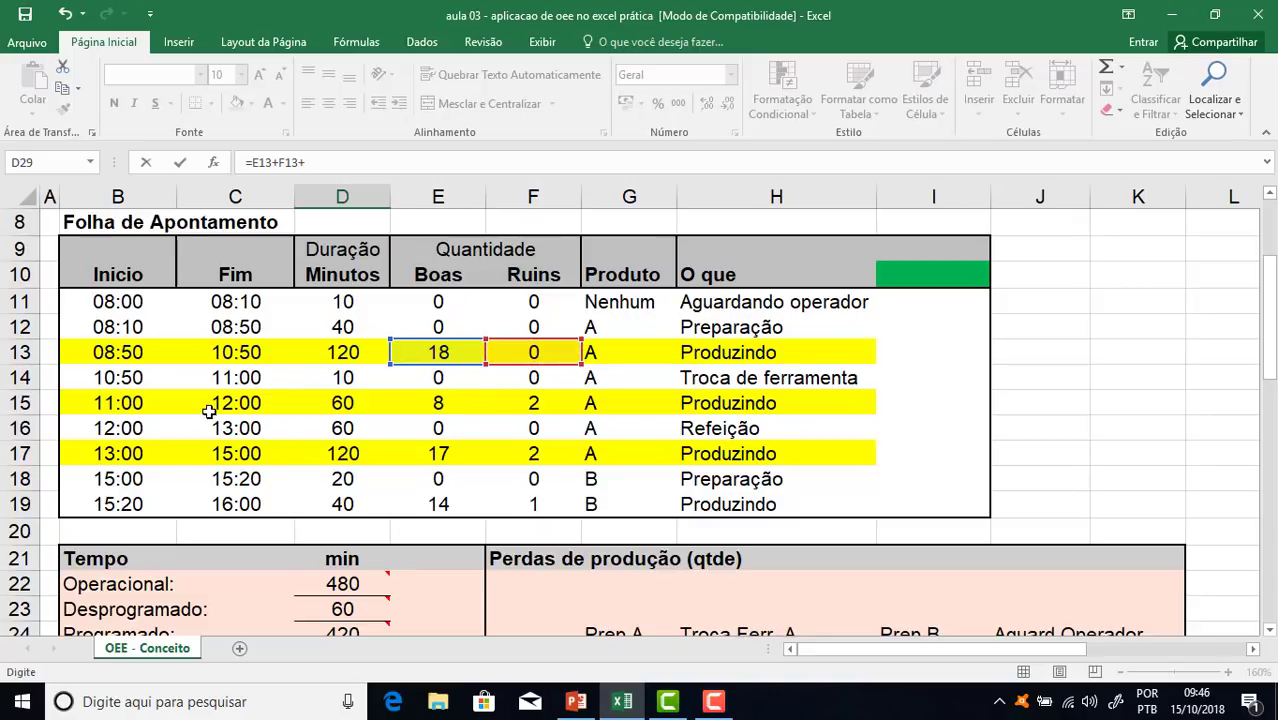
left_click(443, 403)
type("+")
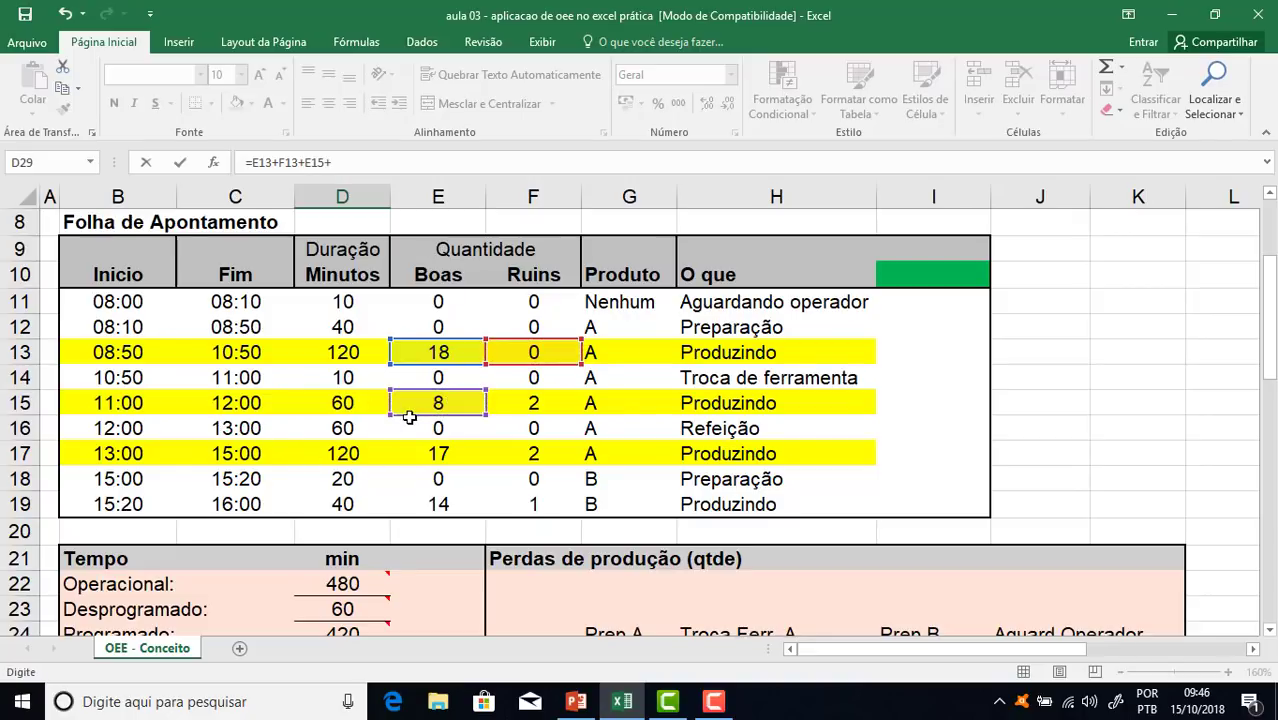
left_click(526, 405)
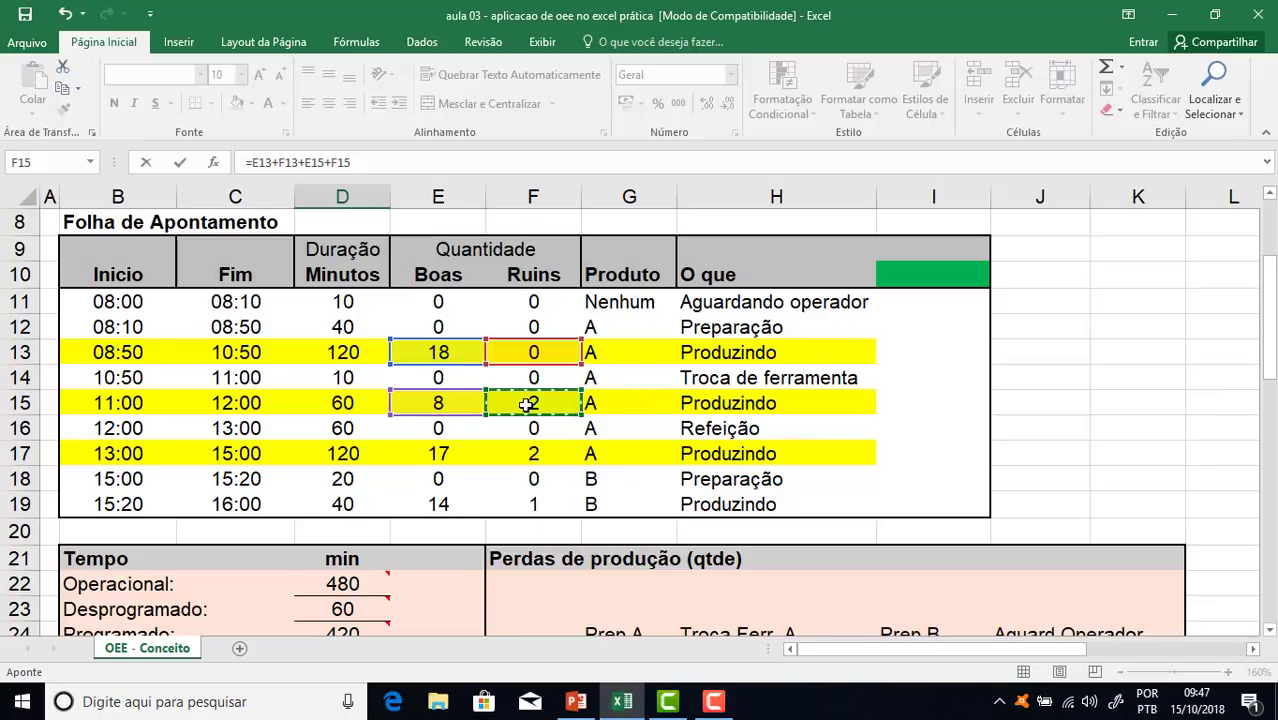
type("+")
left_click(433, 453)
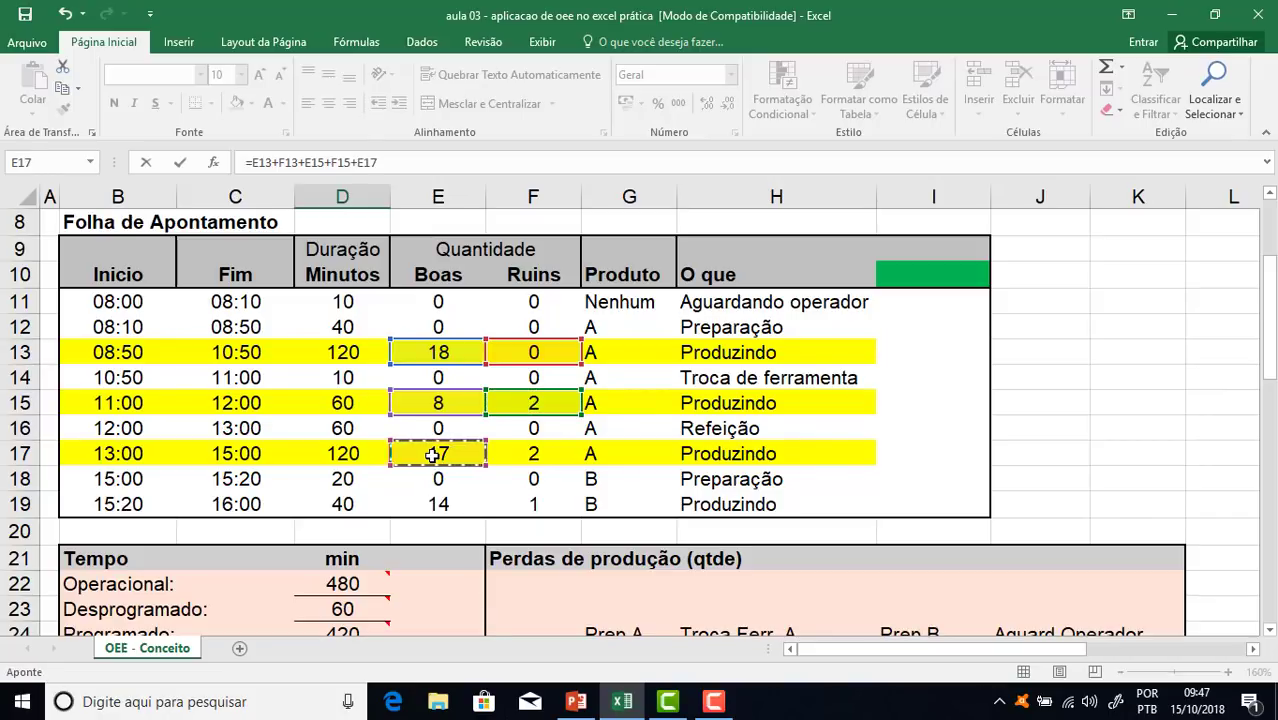
type("+")
left_click(532, 454)
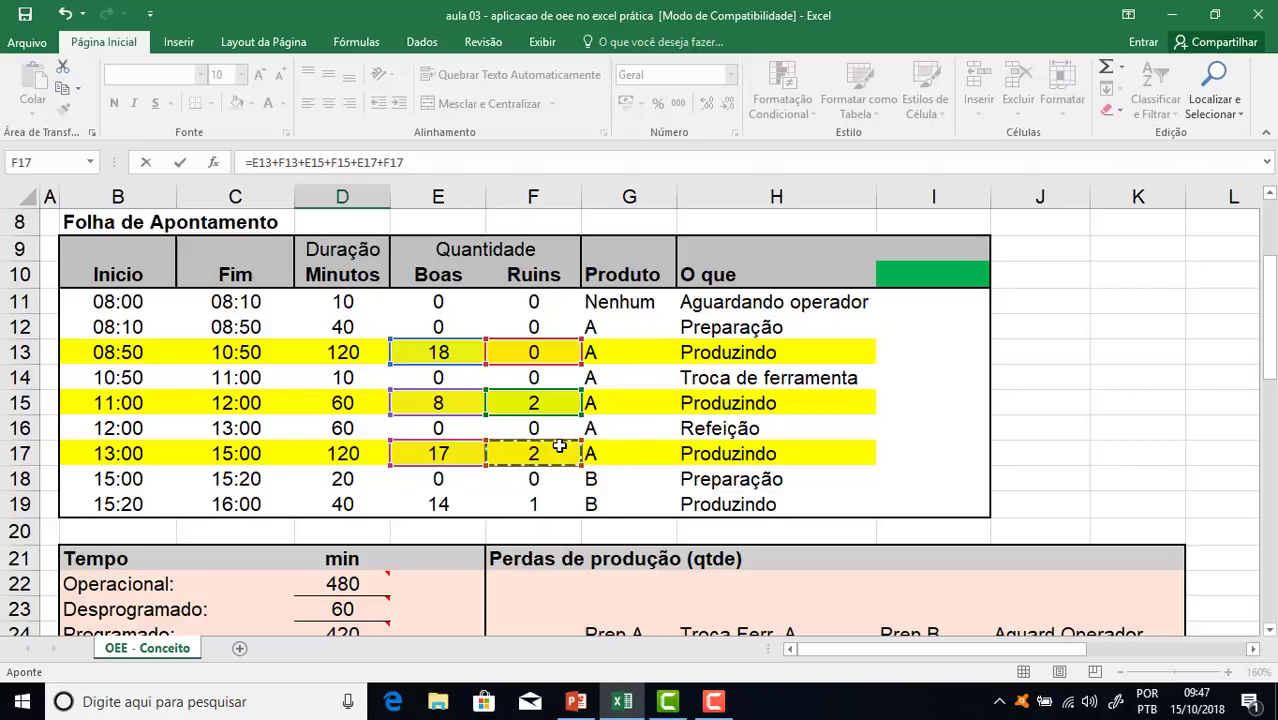
key("Return")
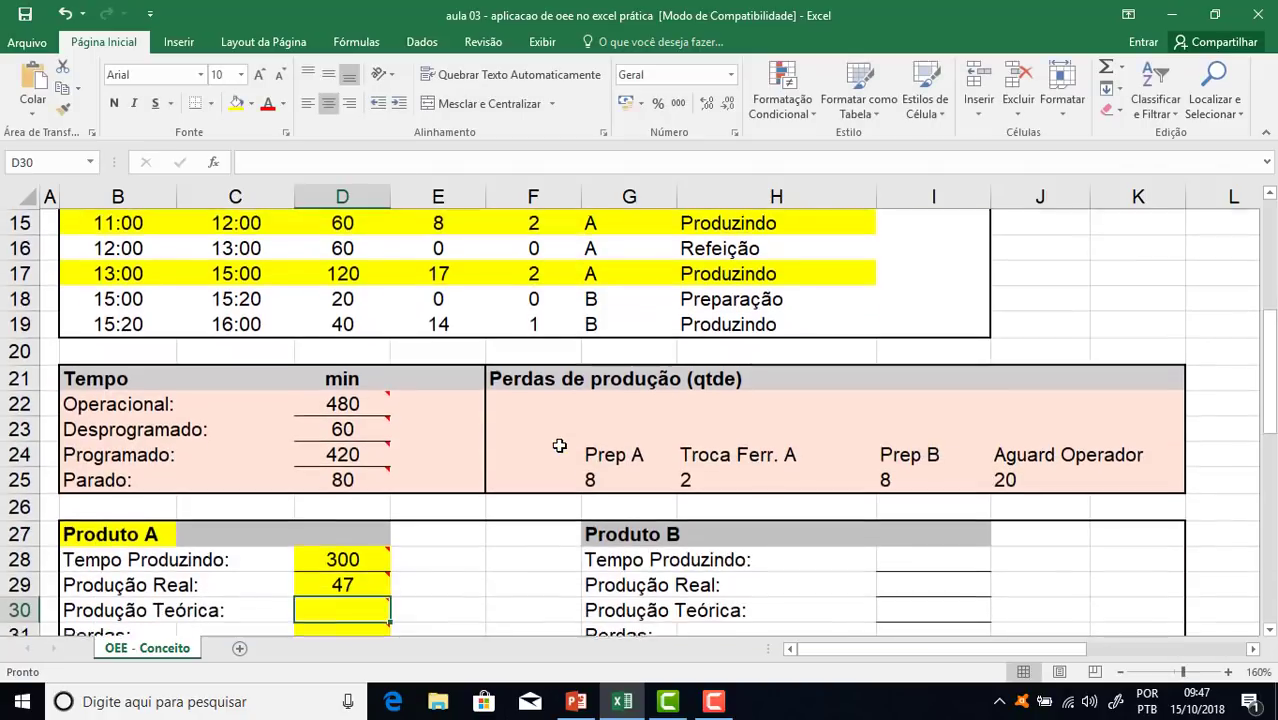
left_click(133, 583)
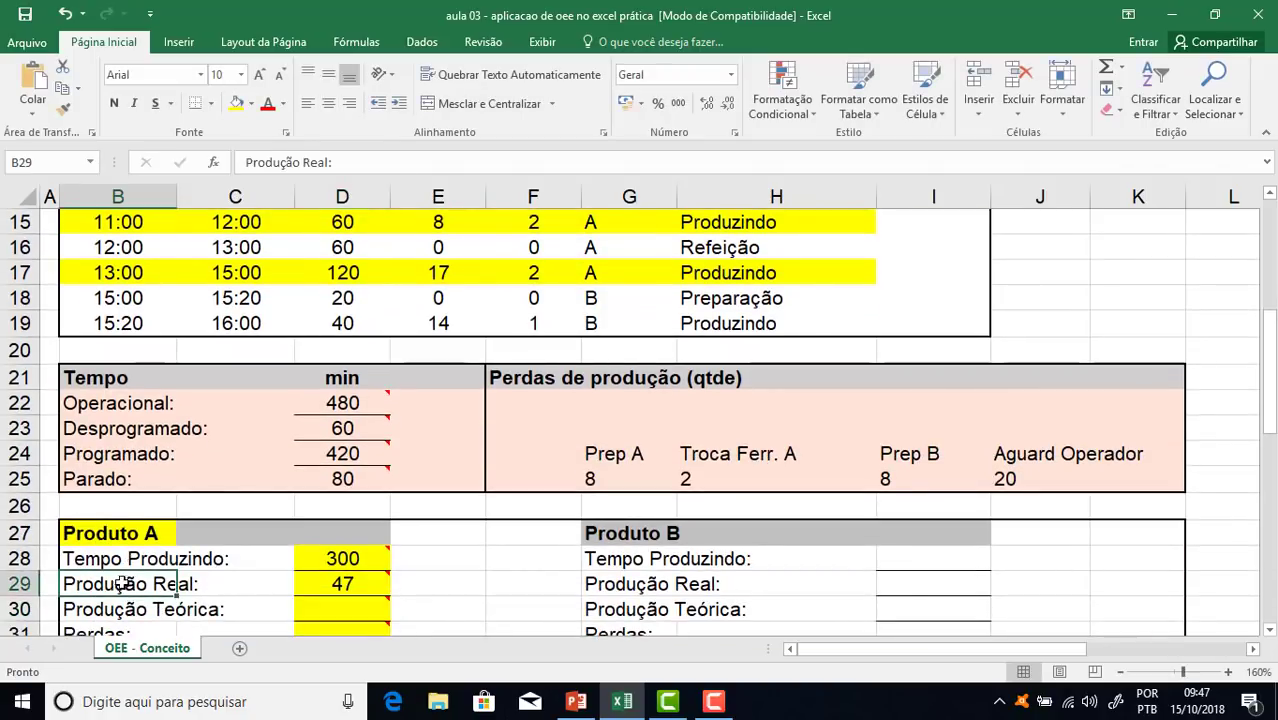
left_click(315, 587)
scroll(416, 584, "down", 2)
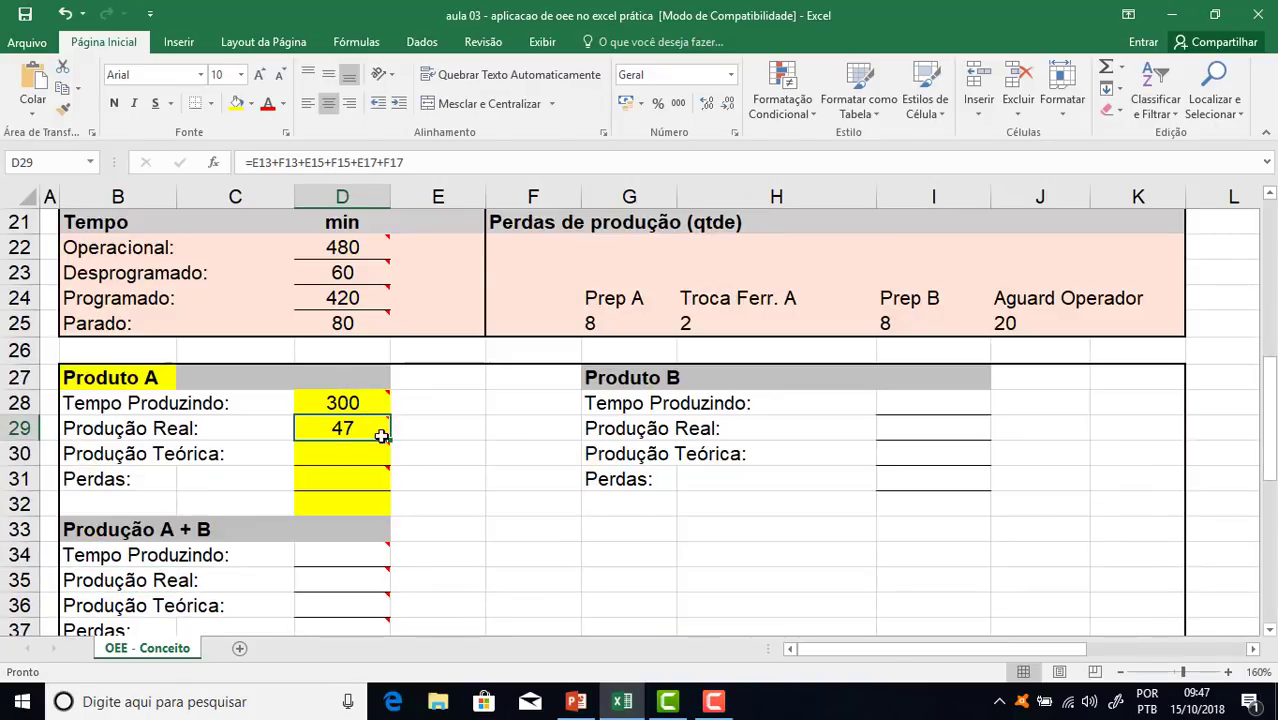
mouse_move(380, 428)
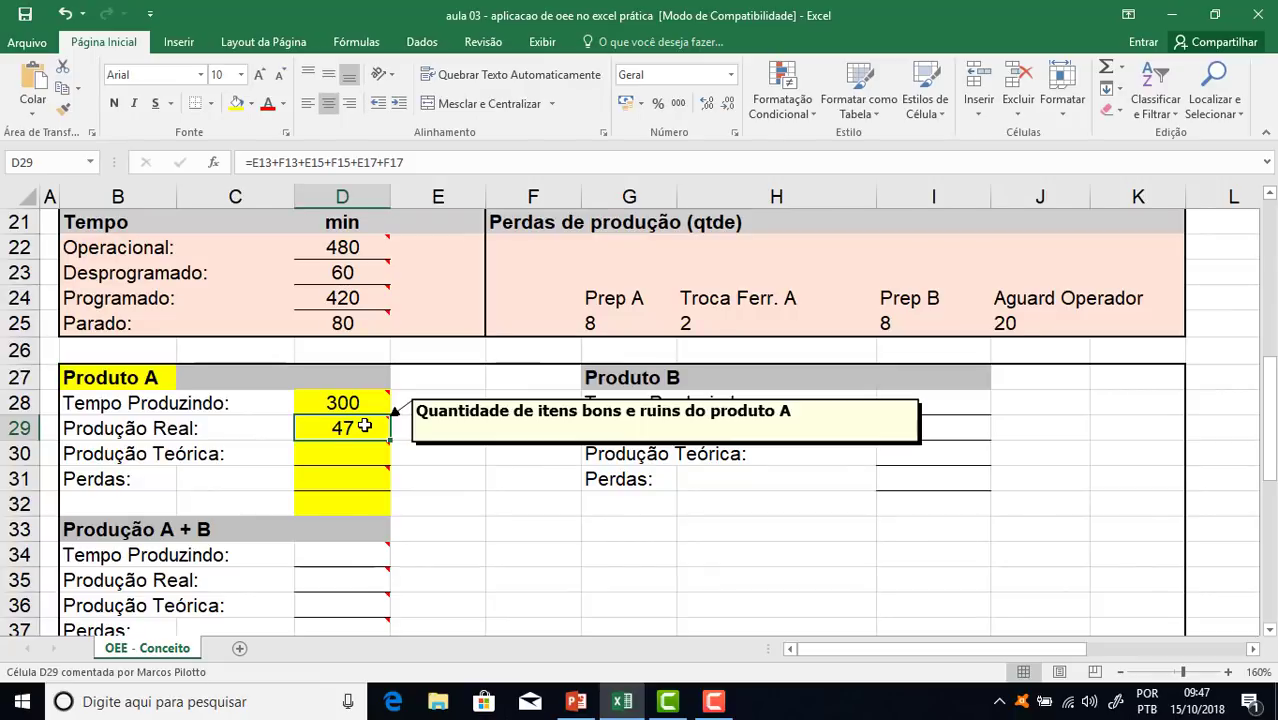
Read the comment on product A's Produção Teórica in D30 and delete the red handwritten ink notes beside the Capacidade produtiva and Tempo padrão values
left_click(208, 455)
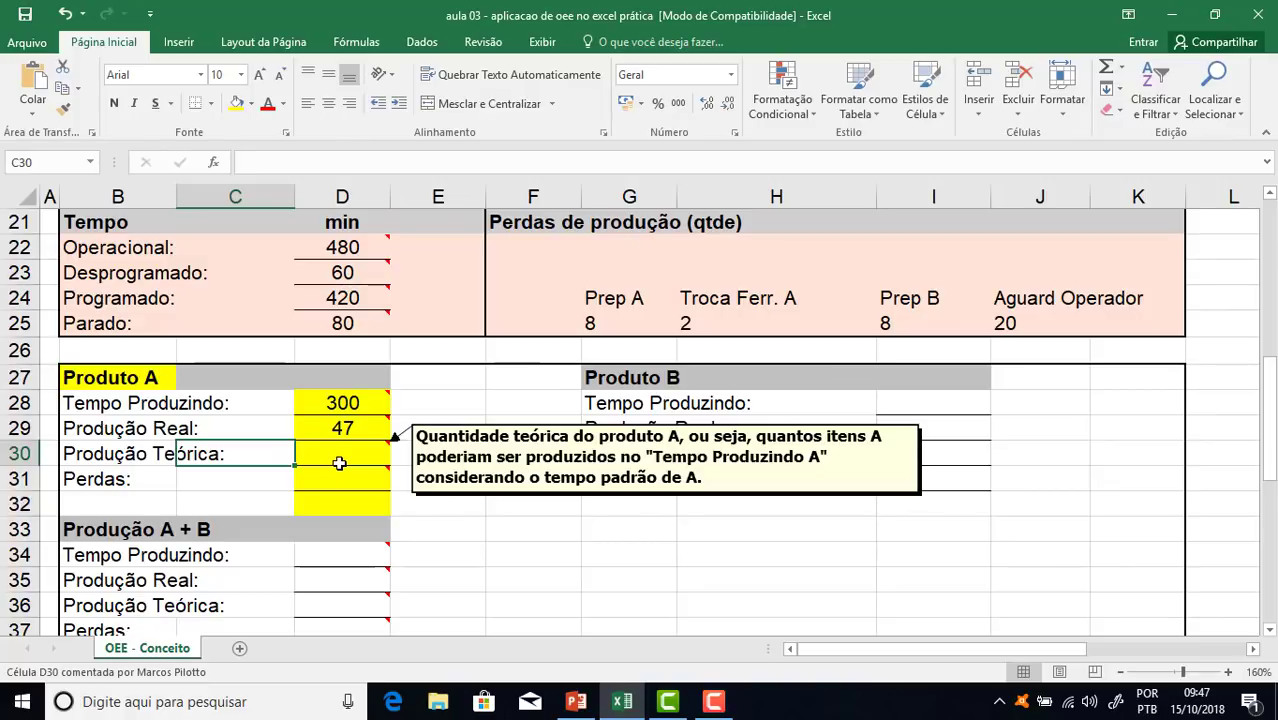
scroll(548, 401, "up", 2)
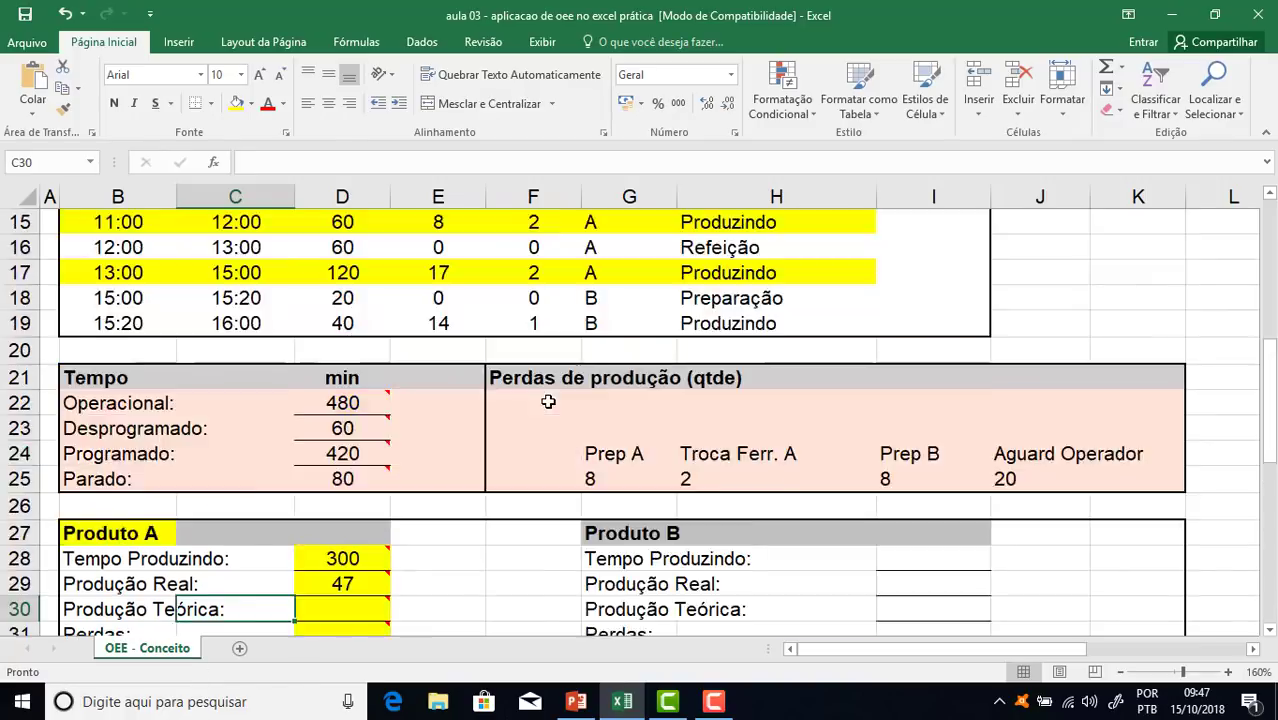
scroll(548, 401, "up", 5)
left_click(1158, 330)
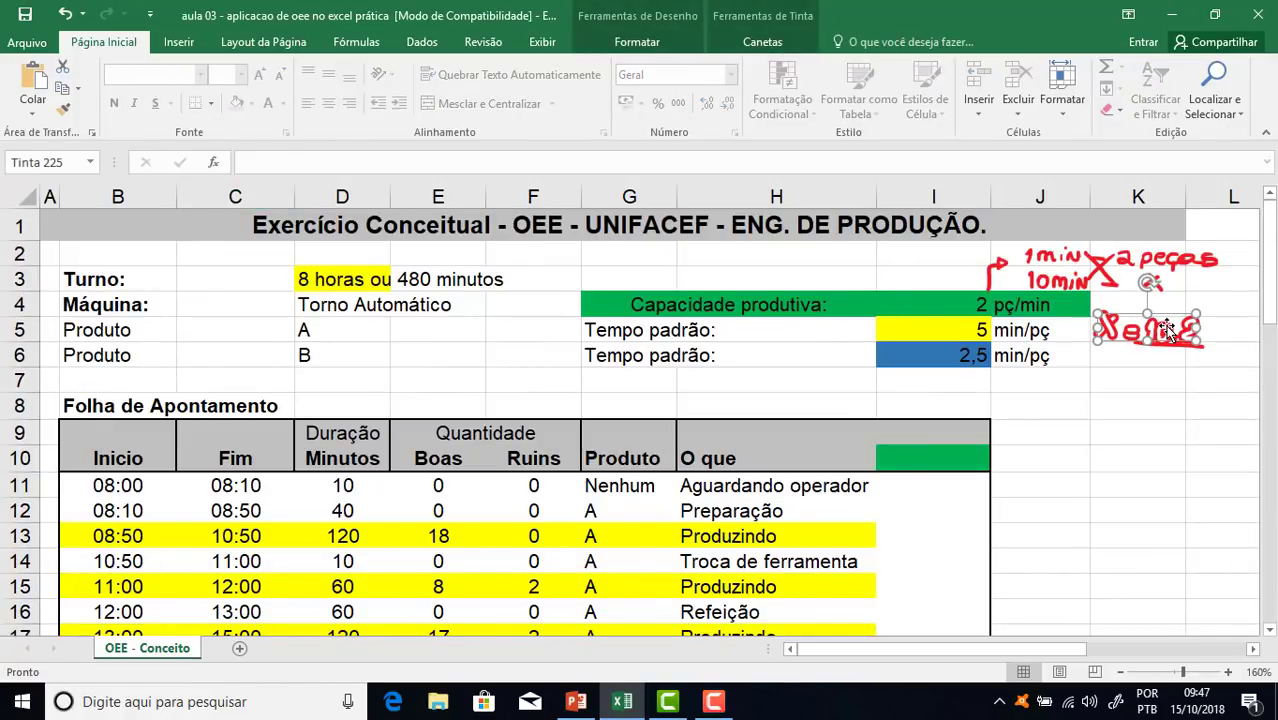
key("Delete")
left_click(1152, 283)
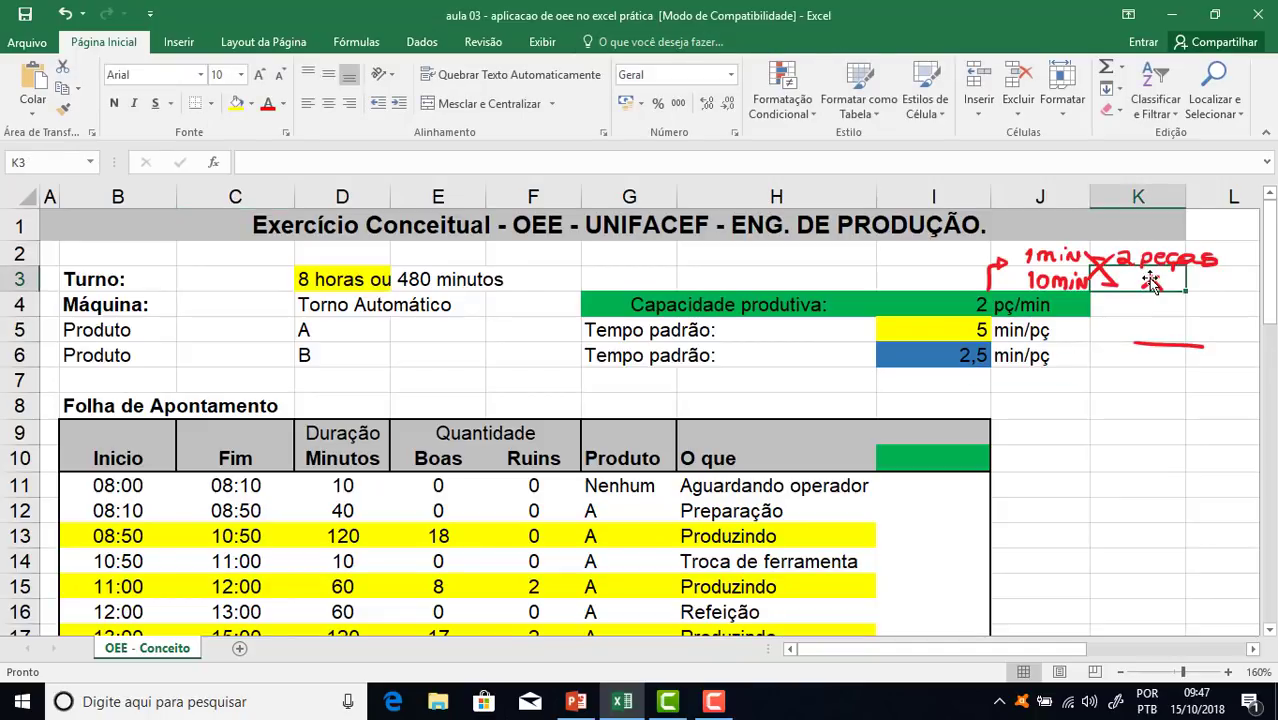
left_click(1150, 283)
key("Delete")
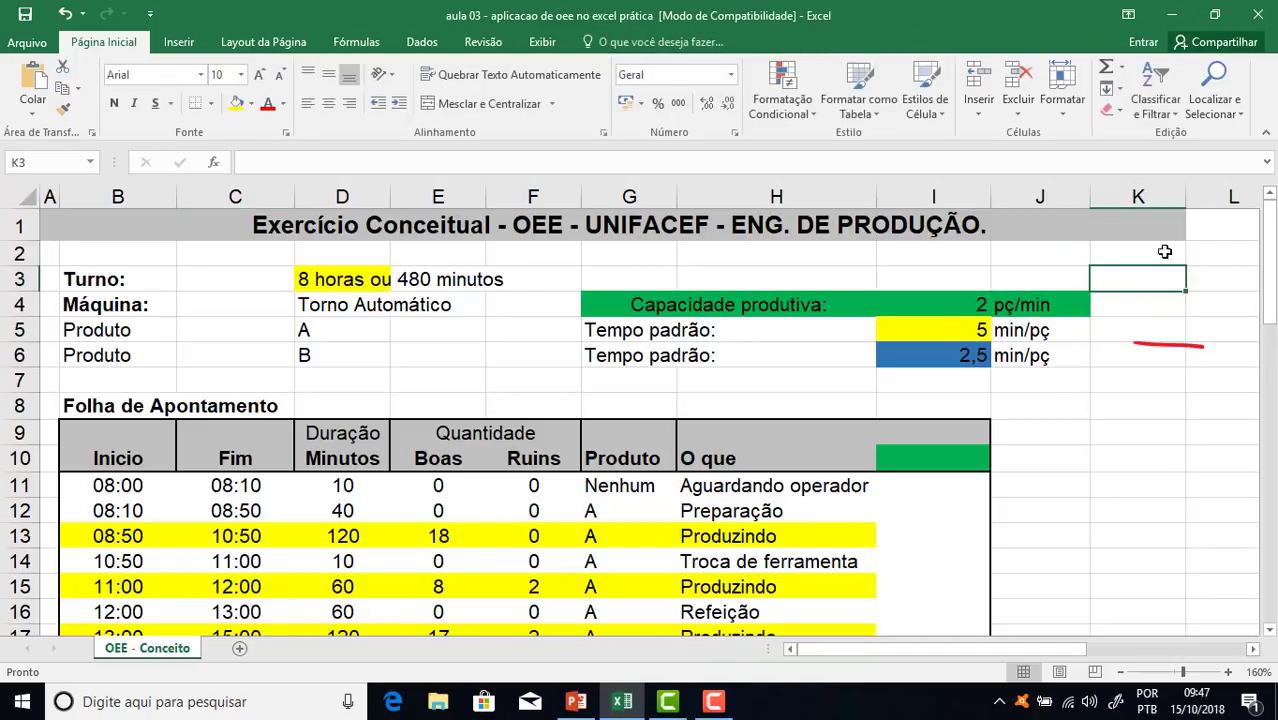
left_click(1183, 350)
key("Delete")
Fill product A's Tempo padrão value and unit in I5:J5 with light blue
left_click_drag(957, 326, 1065, 329)
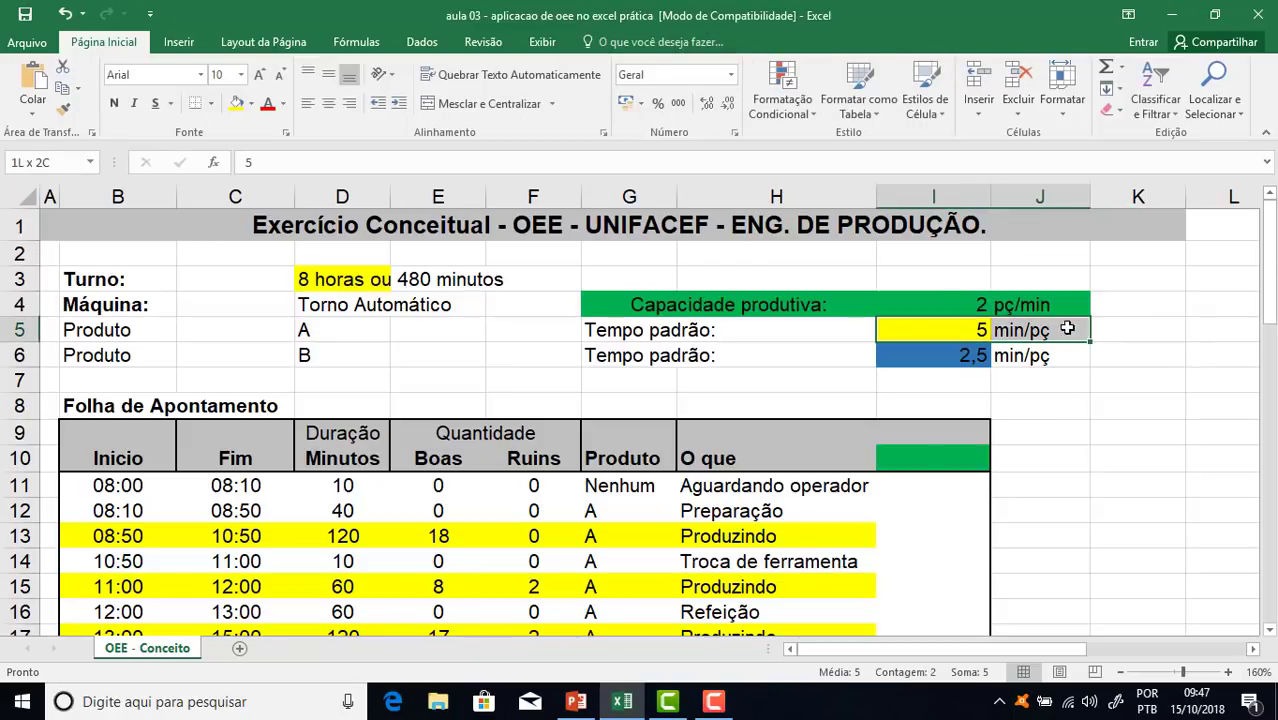
left_click(251, 104)
left_click(331, 252)
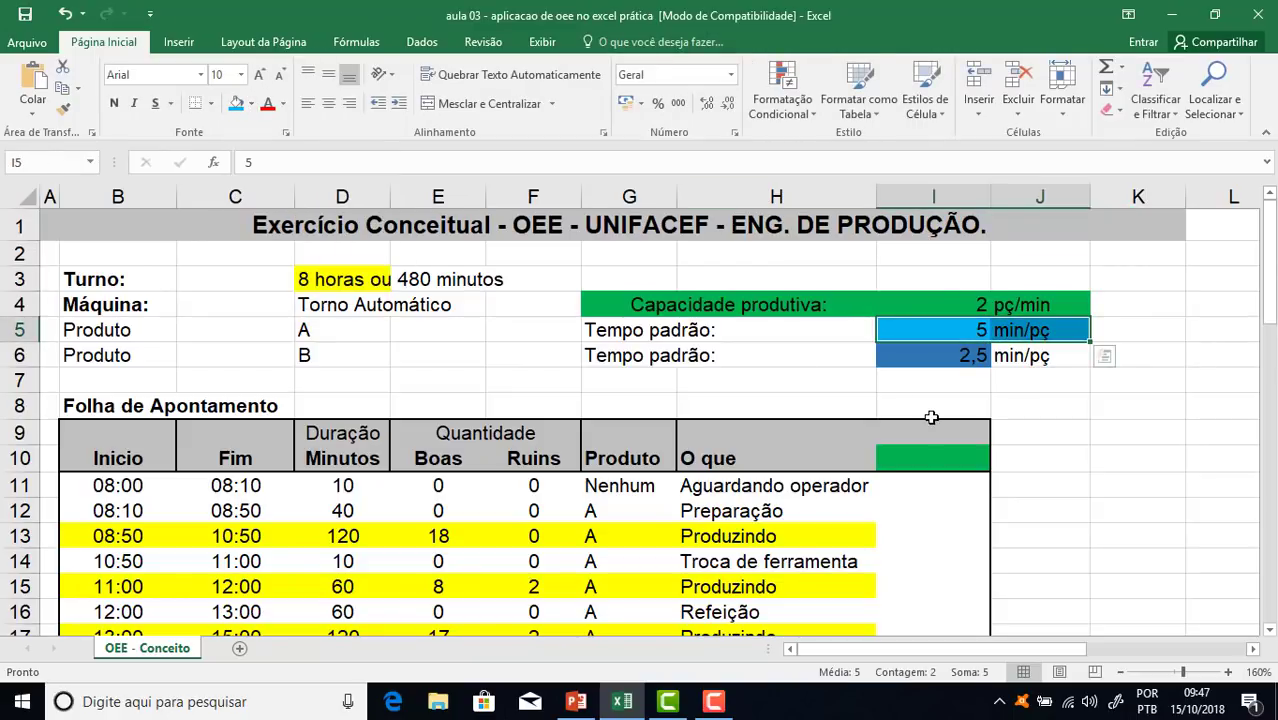
left_click(1058, 331)
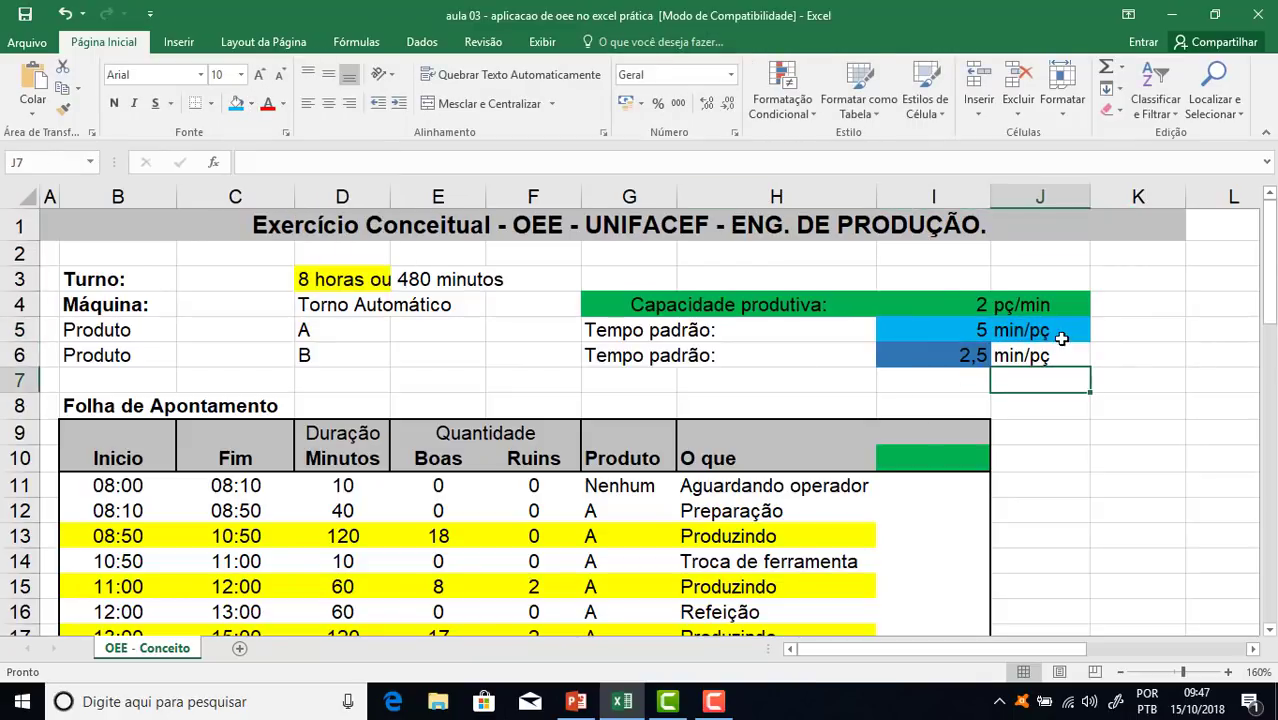
left_click(974, 333)
scroll(974, 336, "down", 7)
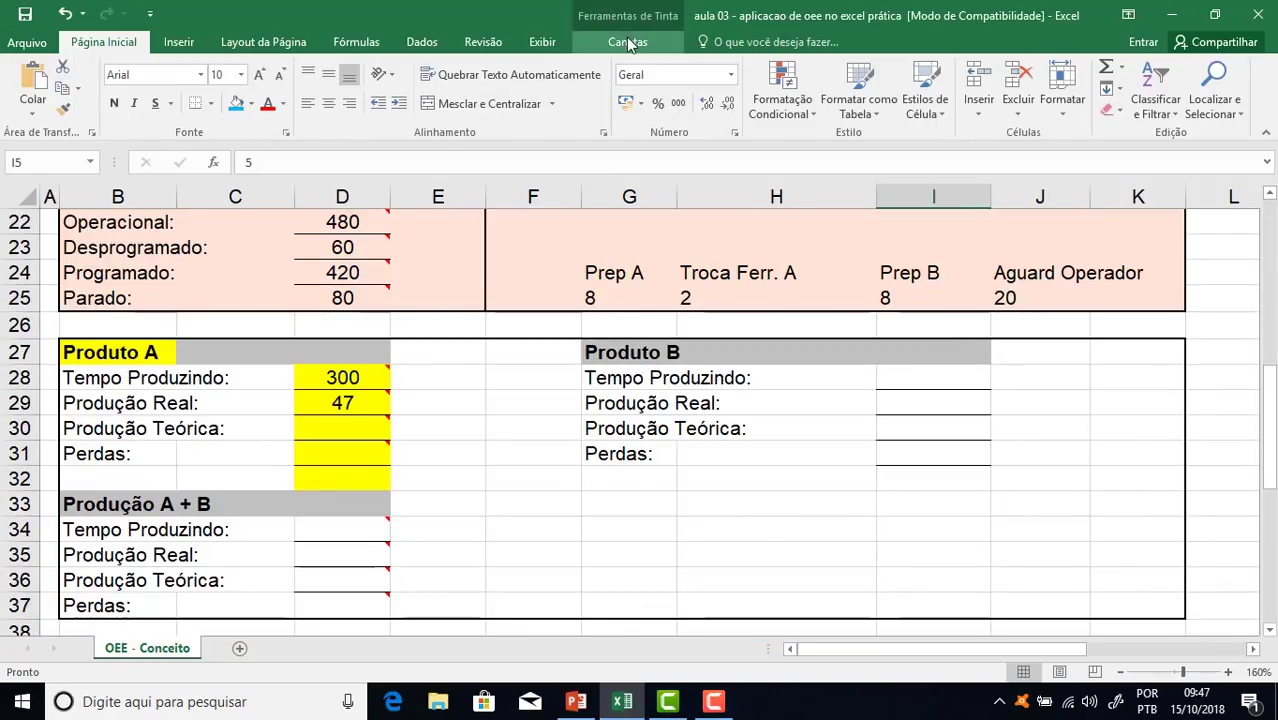
Box D28 in thin red ink and handwrite the rule of three beside it: 1 pec – 5 min, x pec – 300 min, x = 300/5
left_click(628, 42)
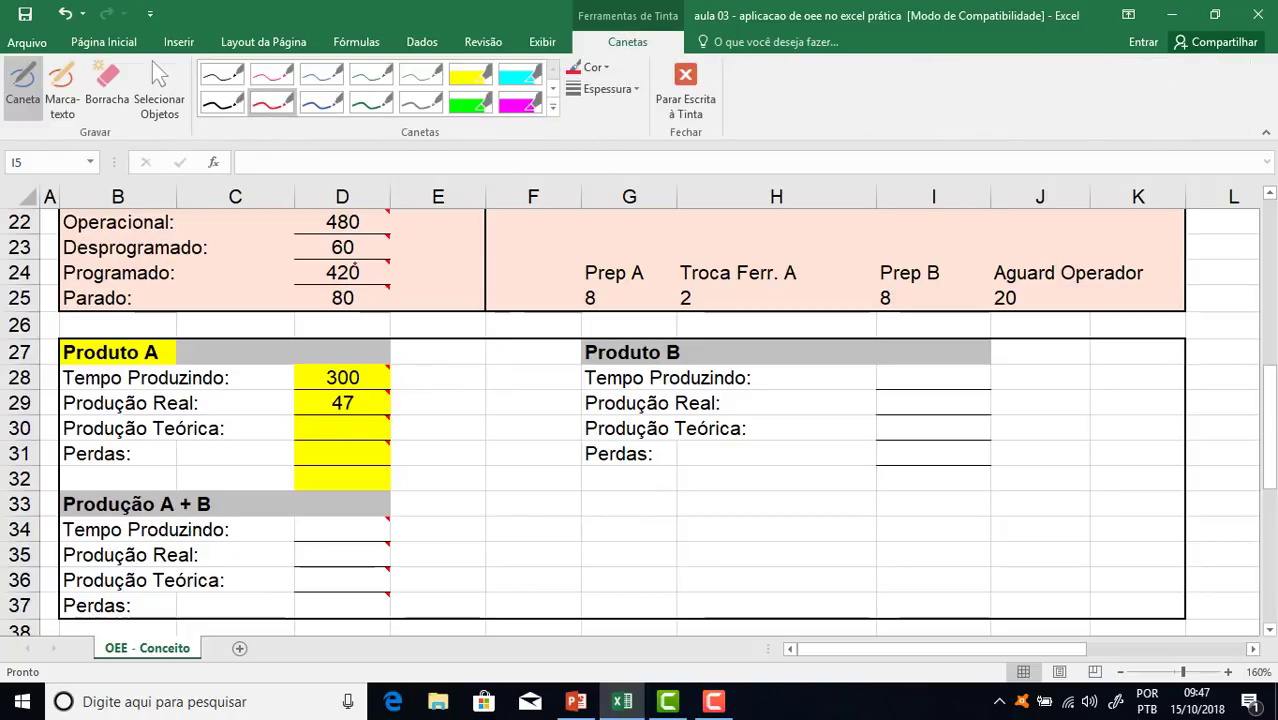
left_click(272, 75)
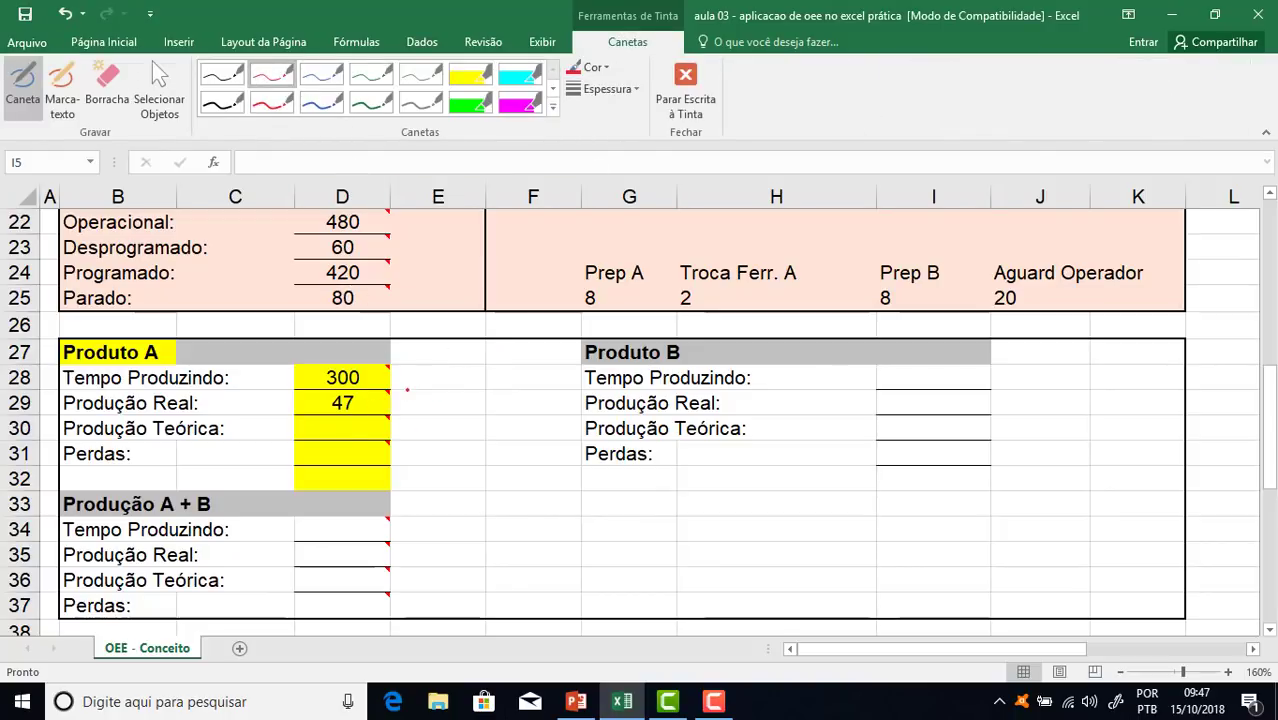
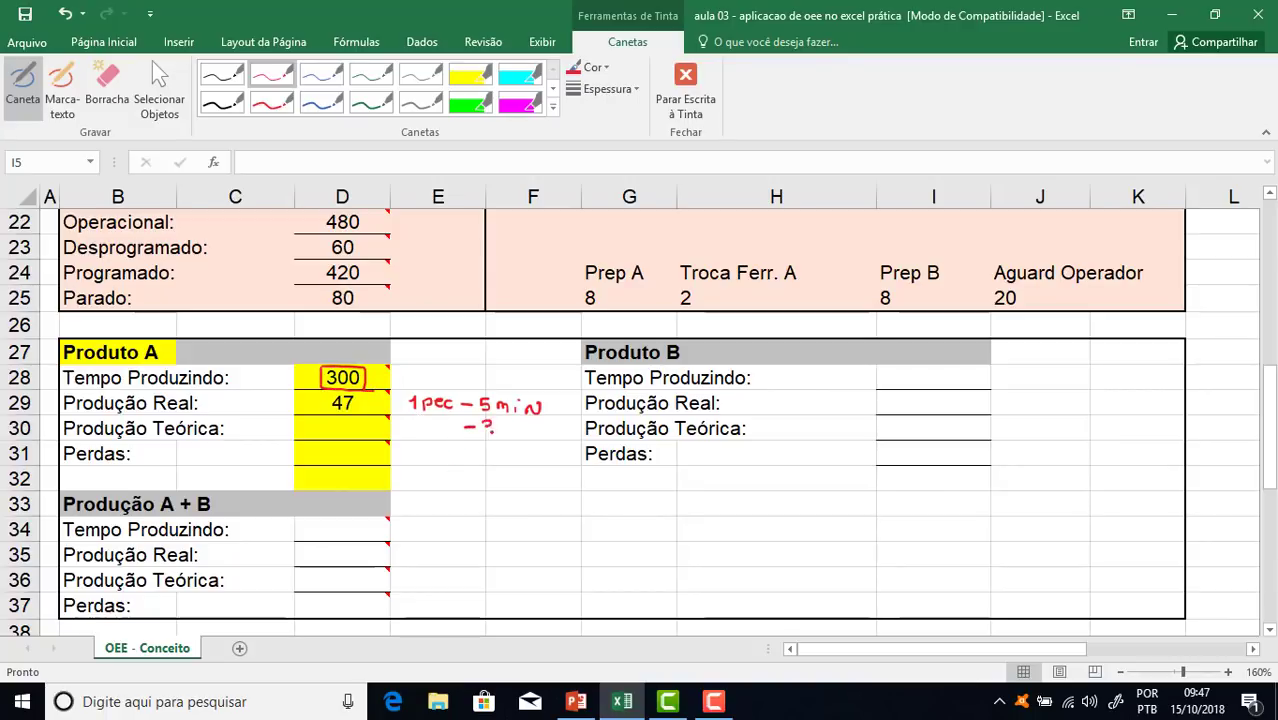
left_click_drag(490, 427, 487, 435)
left_click_drag(498, 424, 497, 425)
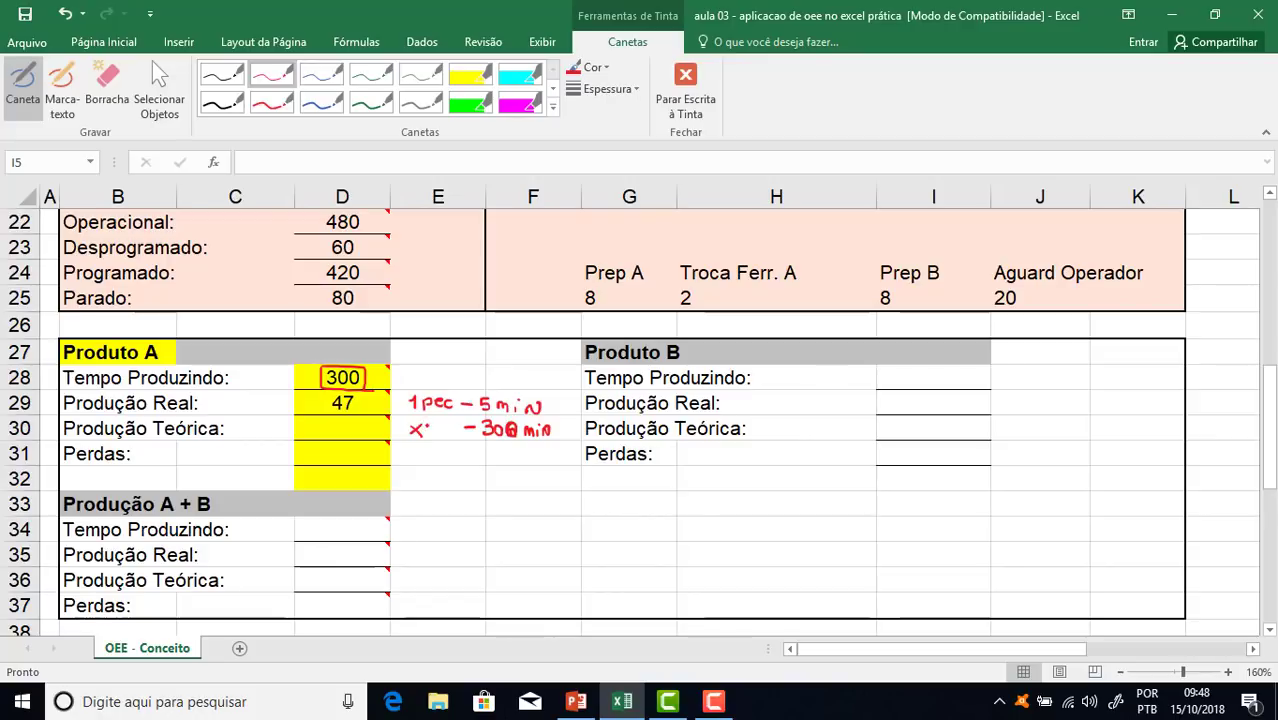
left_click_drag(427, 431, 456, 424)
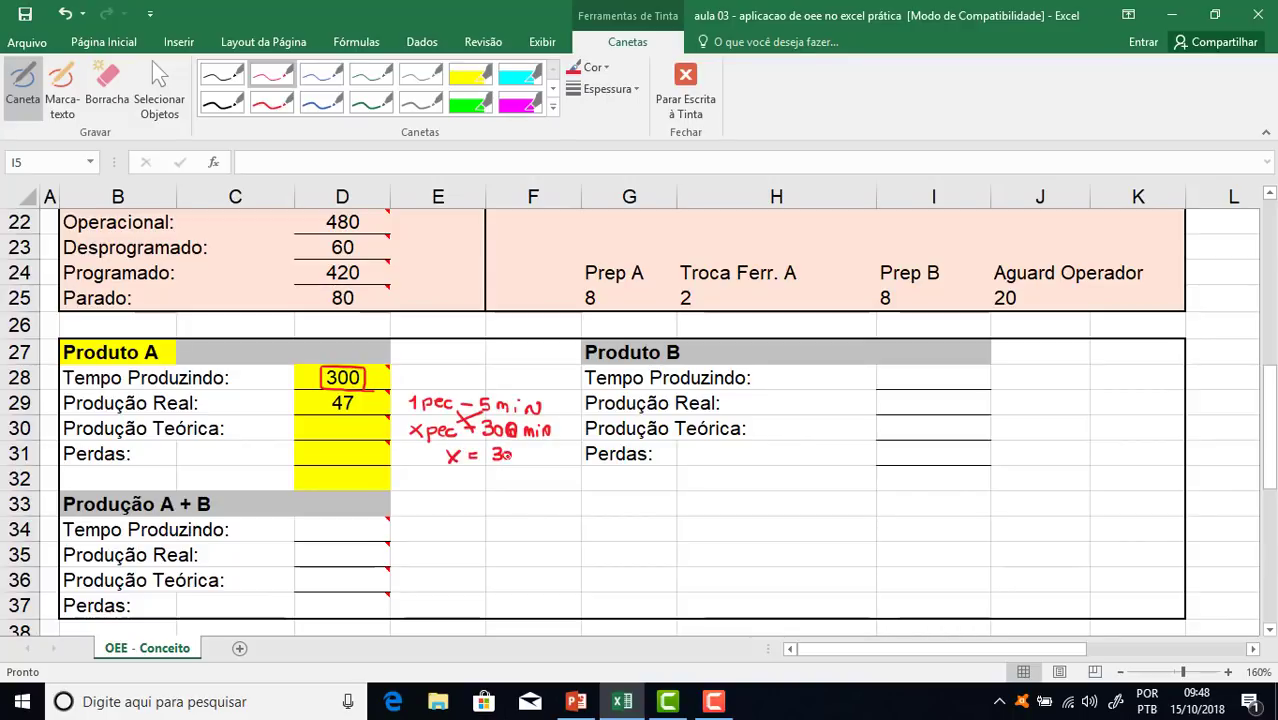
left_click_drag(516, 450, 553, 464)
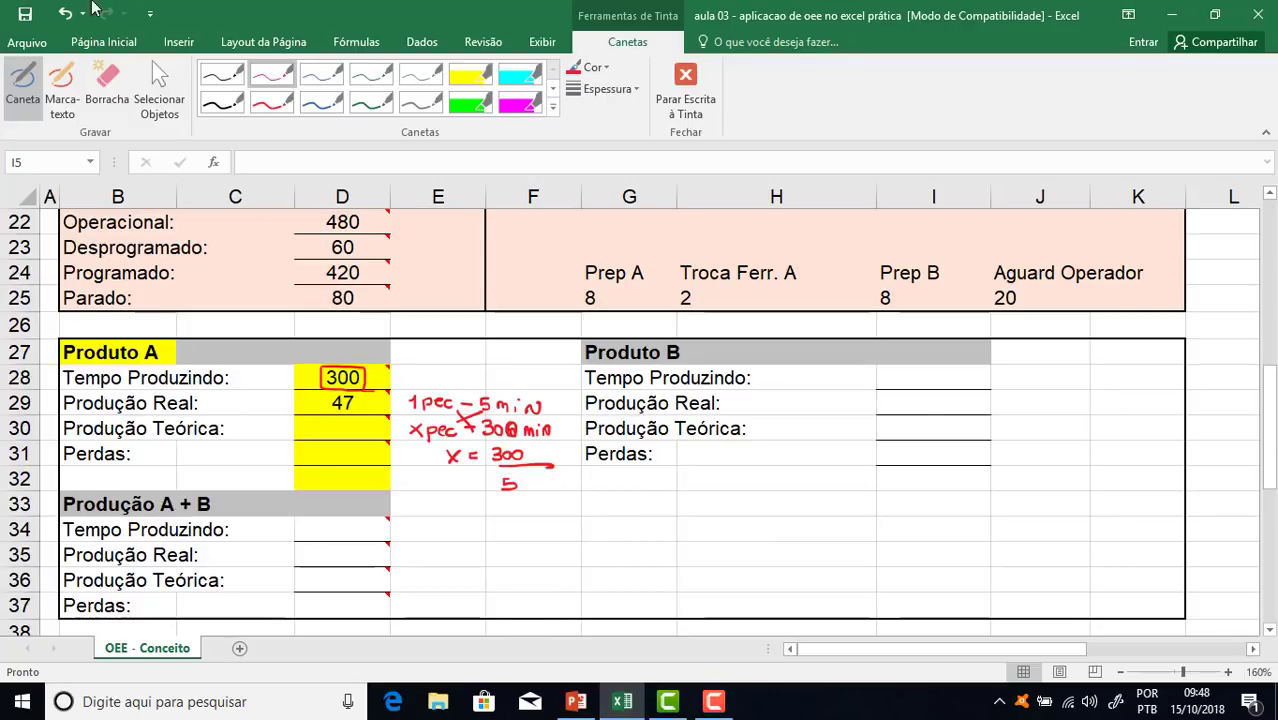
key("Escape")
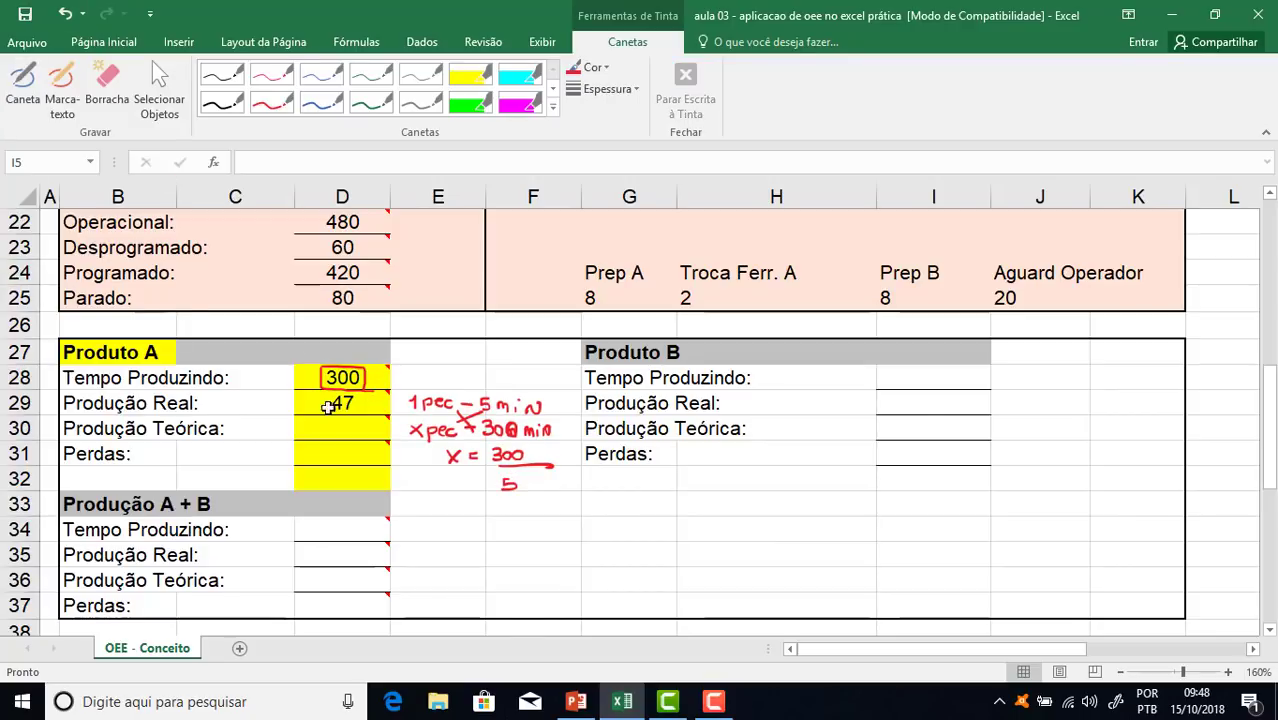
Calculate product A's Produção Teórica in D30 as =D28/I5 and delete the handwritten rule of three beside it
left_click(338, 426)
type("=")
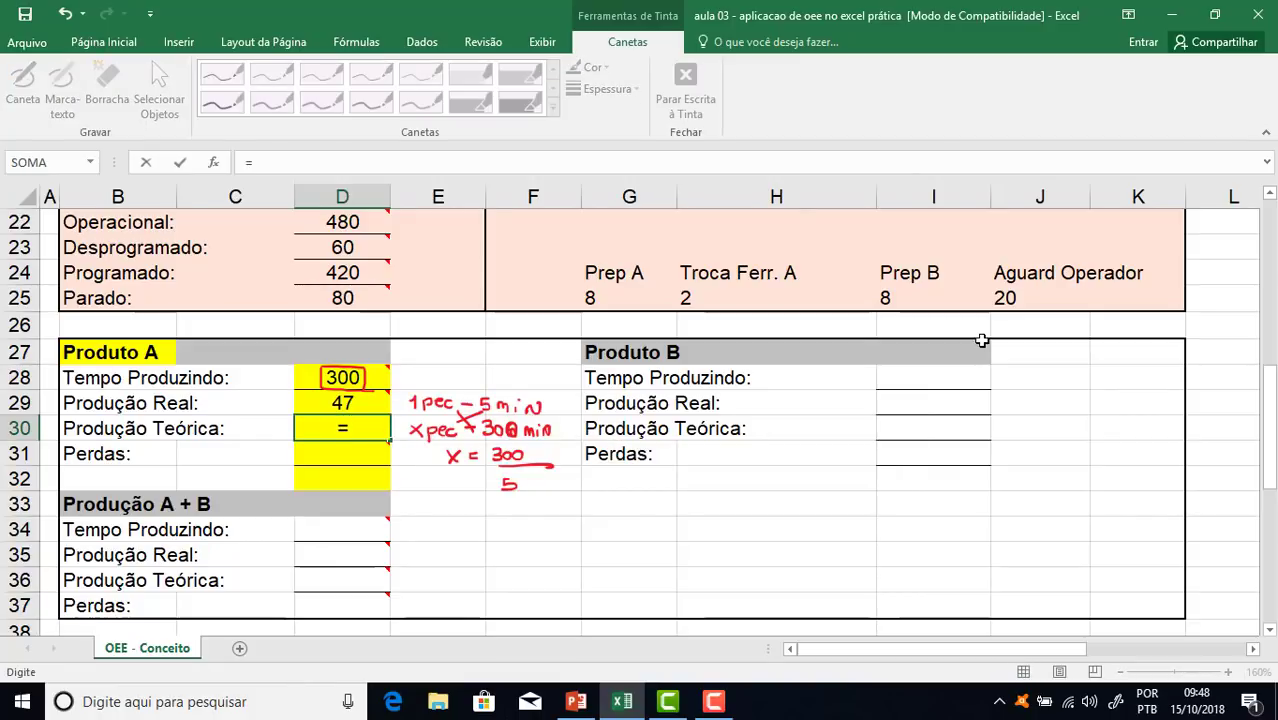
scroll(742, 449, "up", 6)
scroll(668, 475, "down", 5)
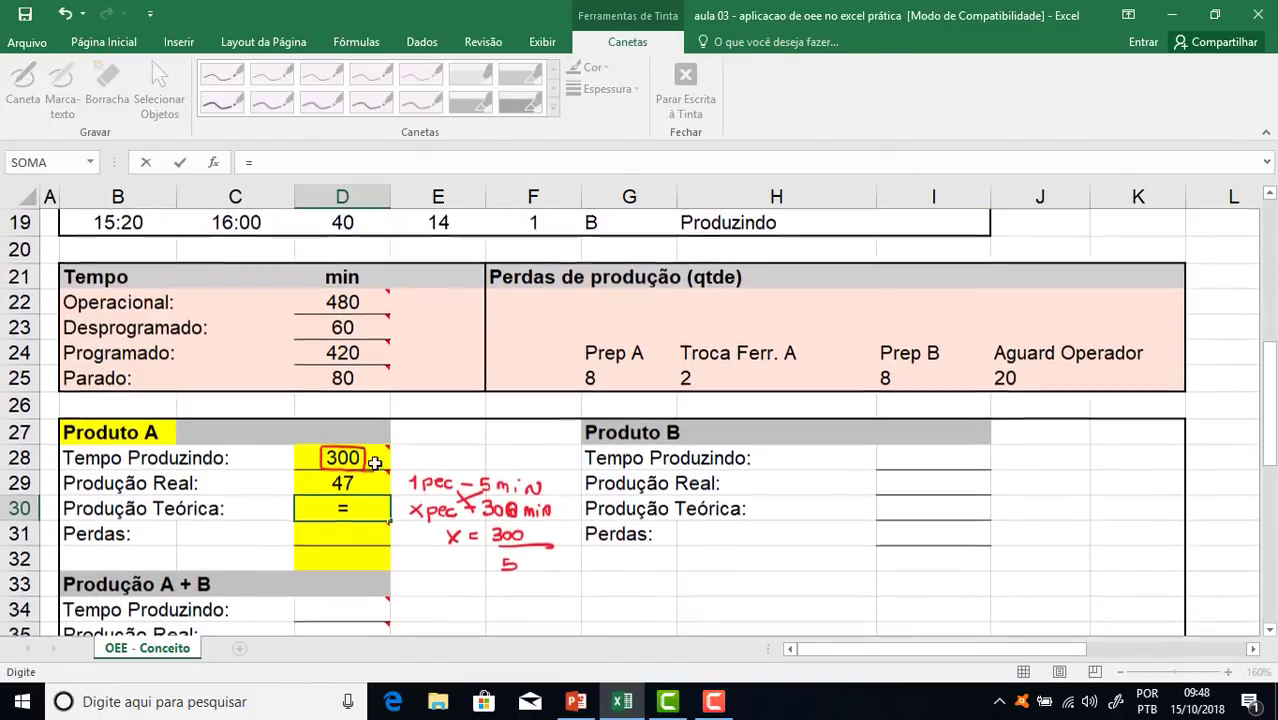
left_click(355, 457)
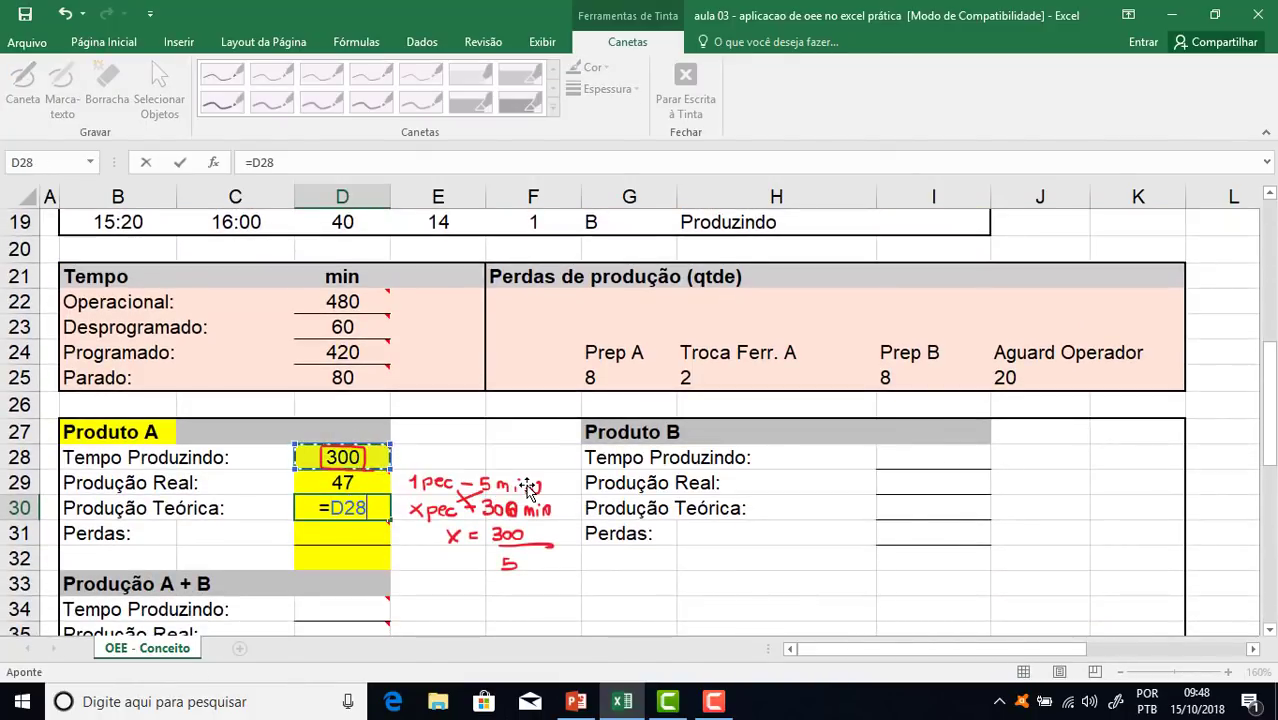
type("/")
scroll(880, 229, "up", 5)
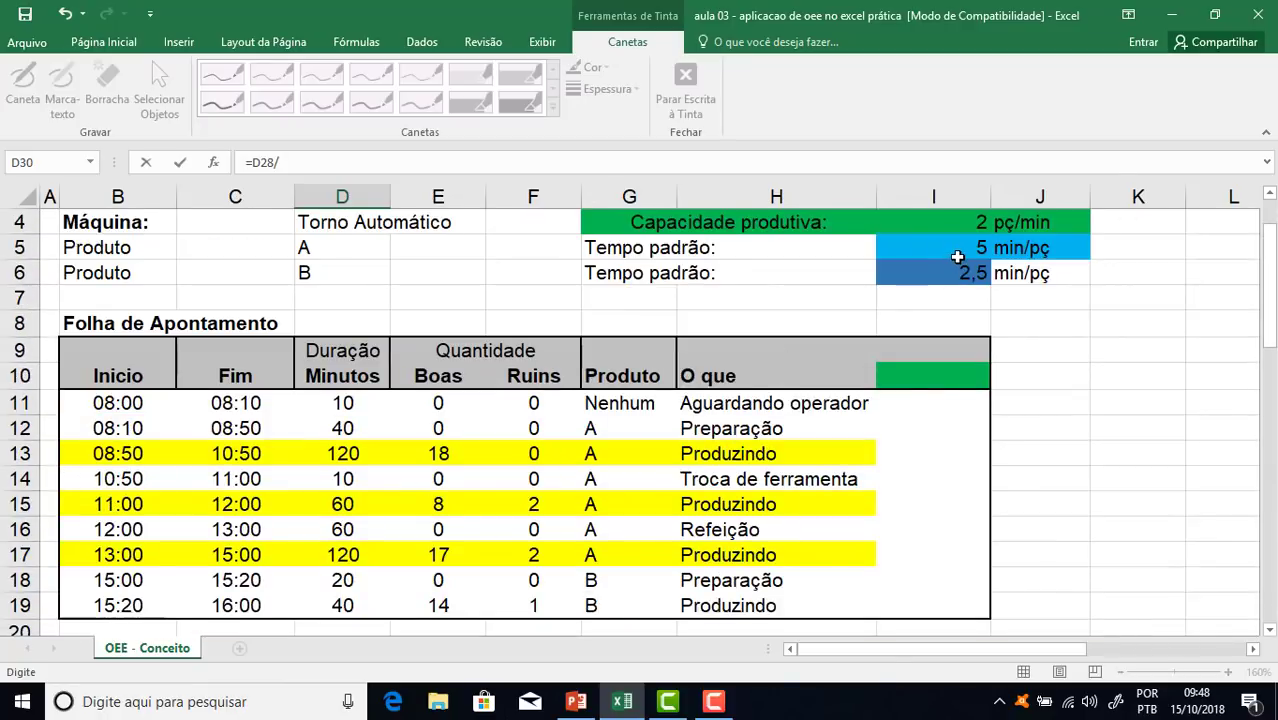
left_click(930, 248)
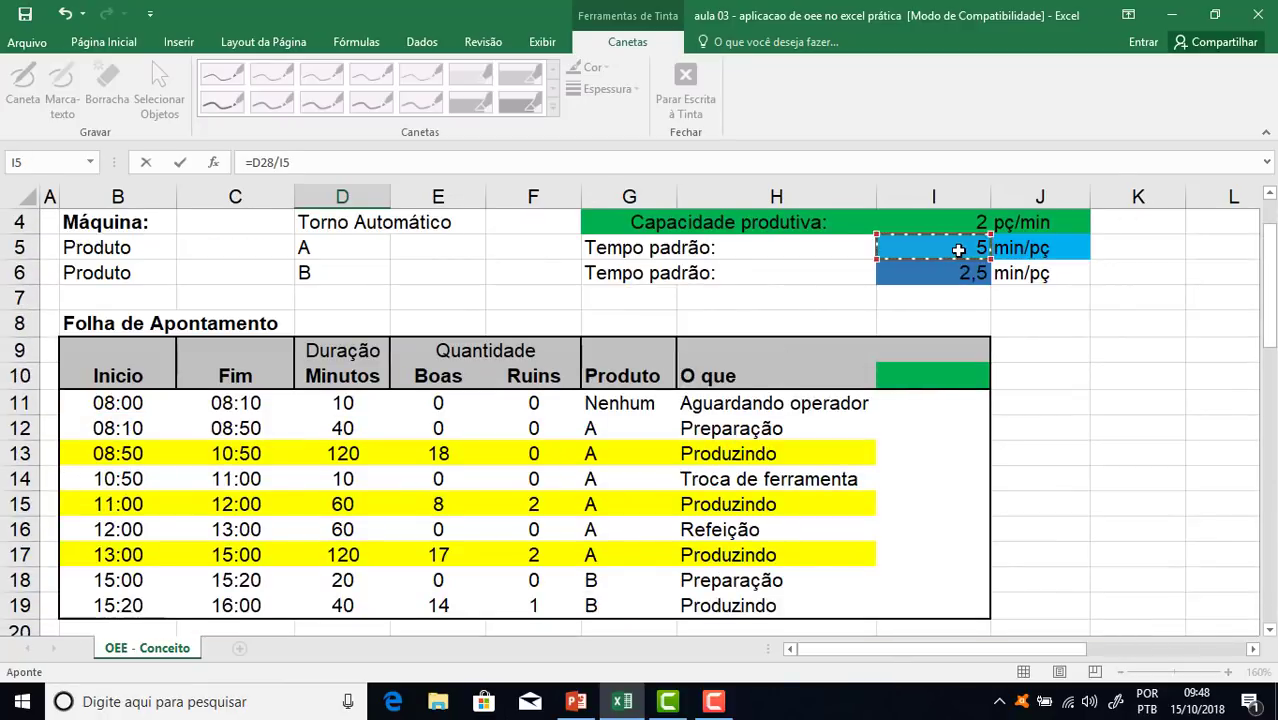
key("Return")
scroll(473, 470, "down", 2)
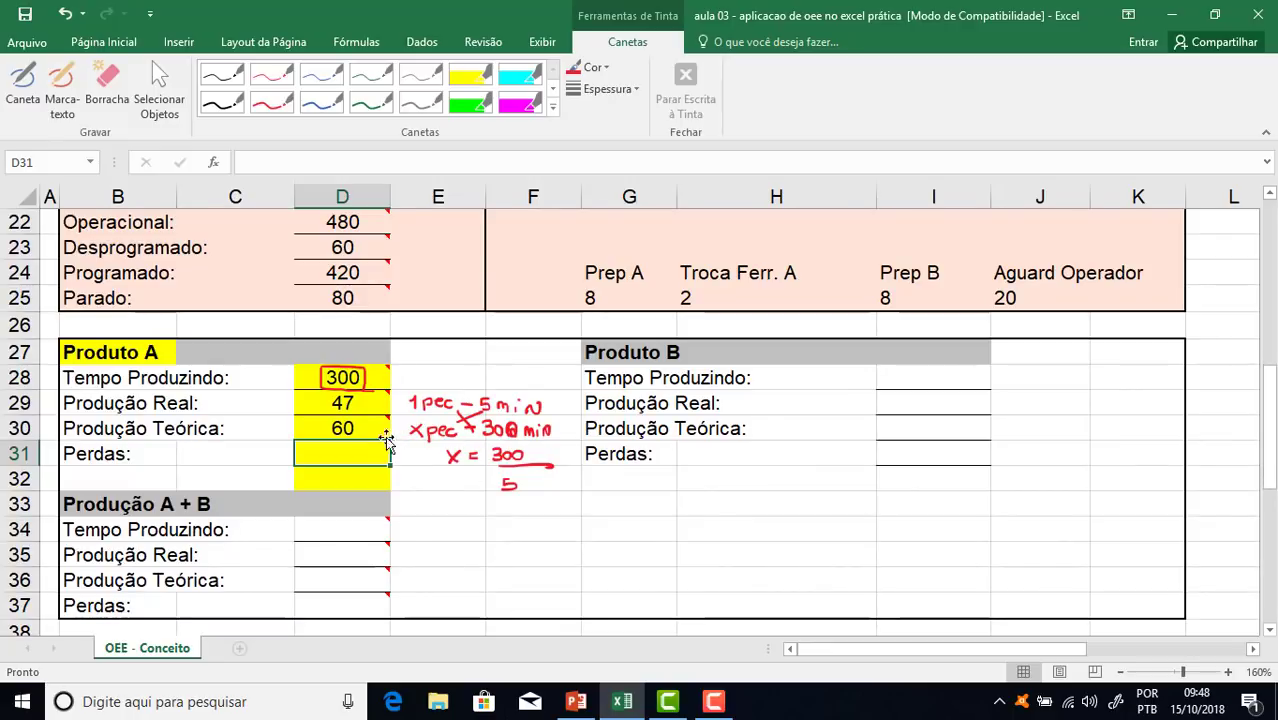
left_click(515, 428)
key("Delete")
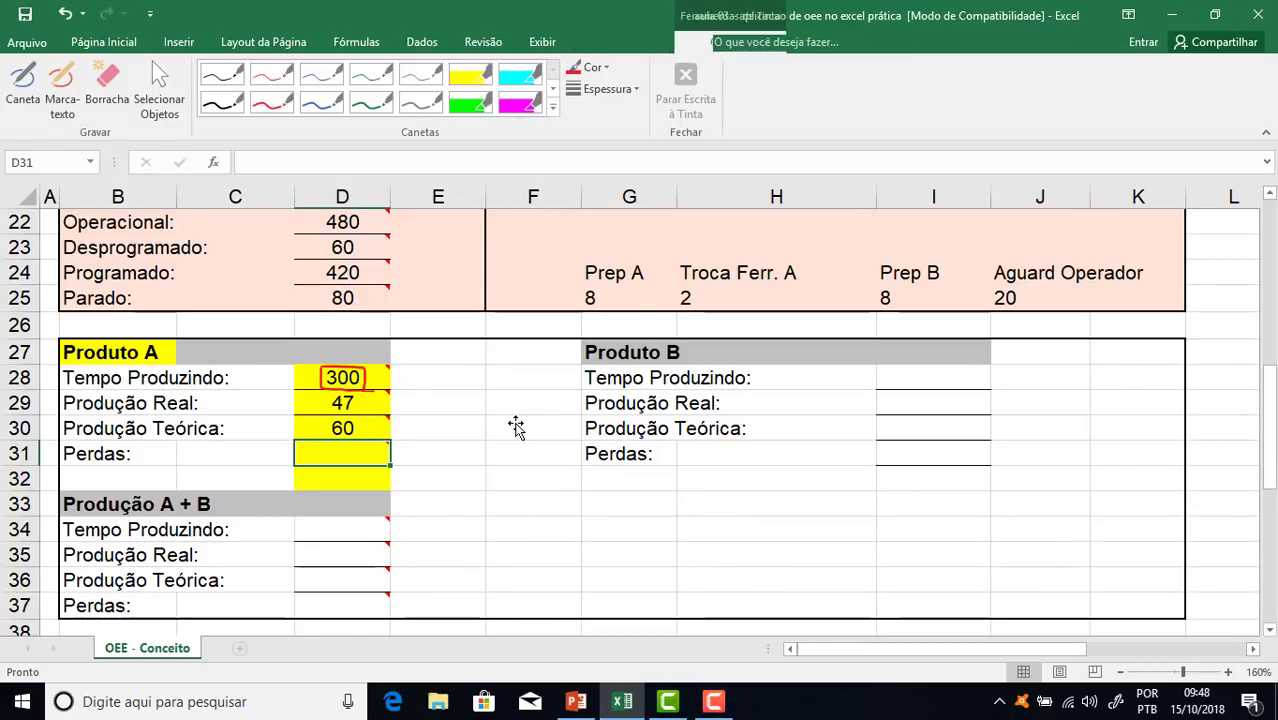
Calculate product A's Perdas in D31 as theoretical minus real production with =D30-D29
left_click(362, 422)
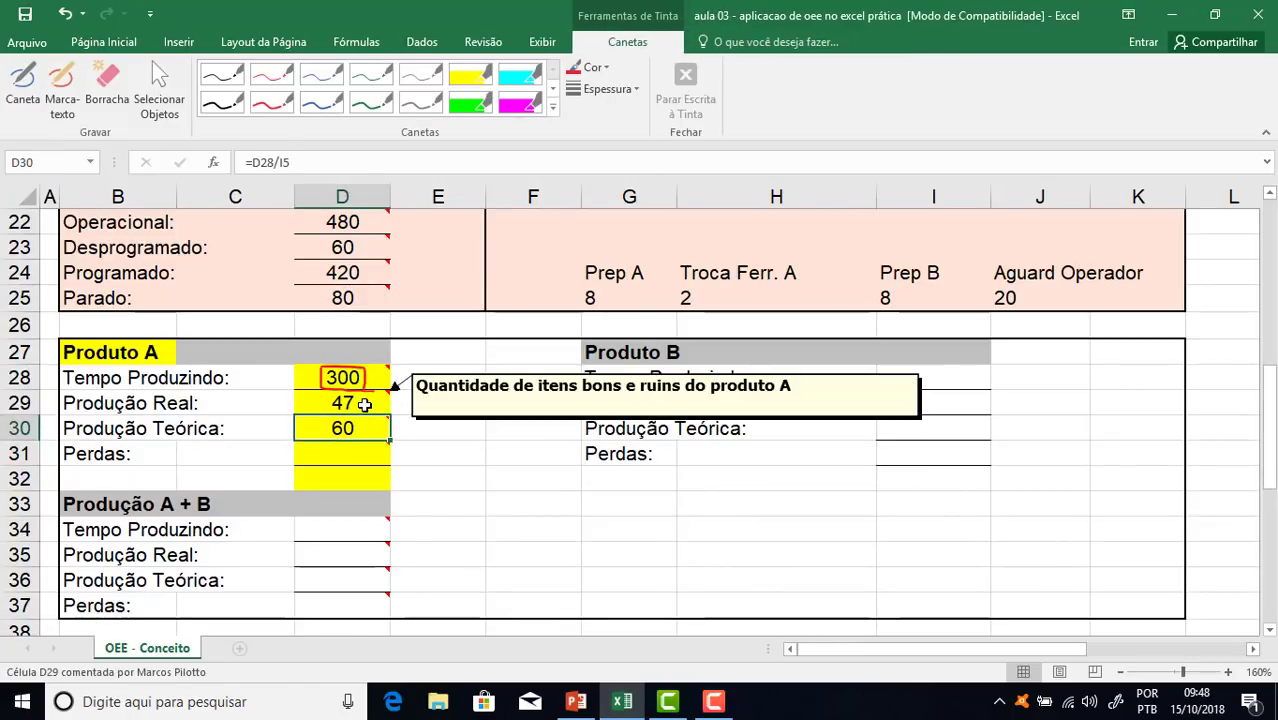
left_click(364, 404)
left_click(347, 455)
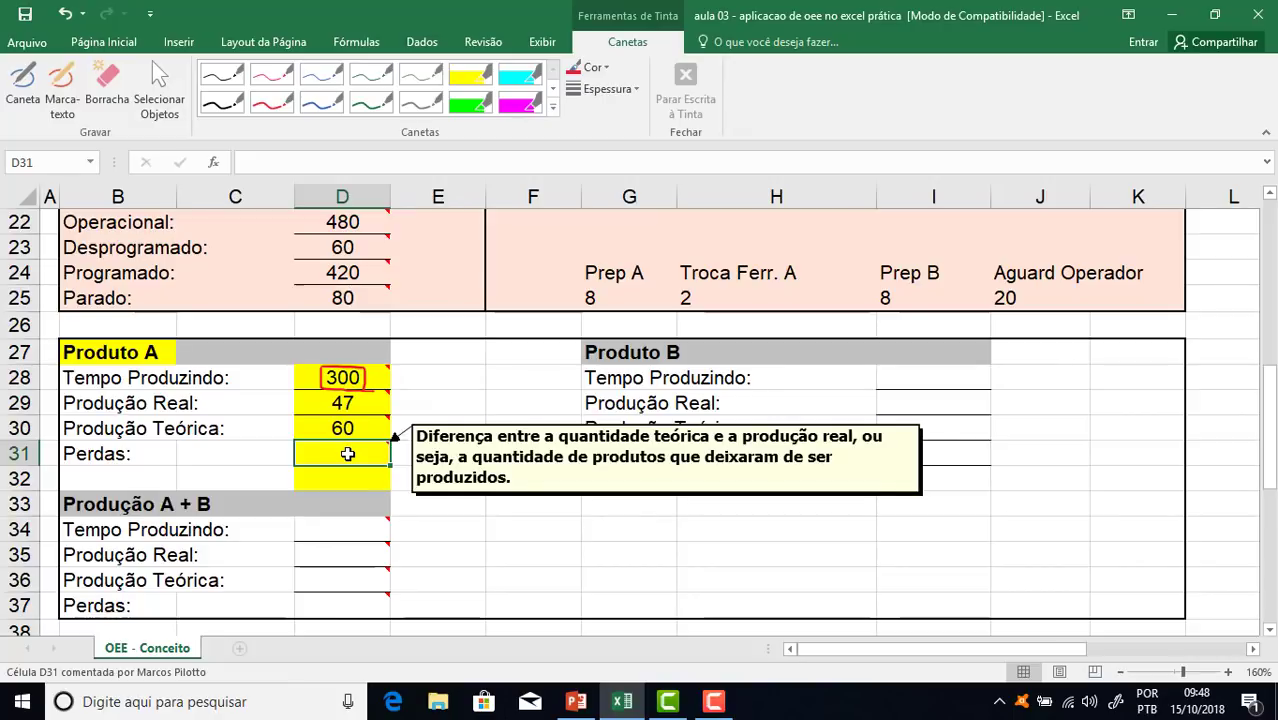
type("=")
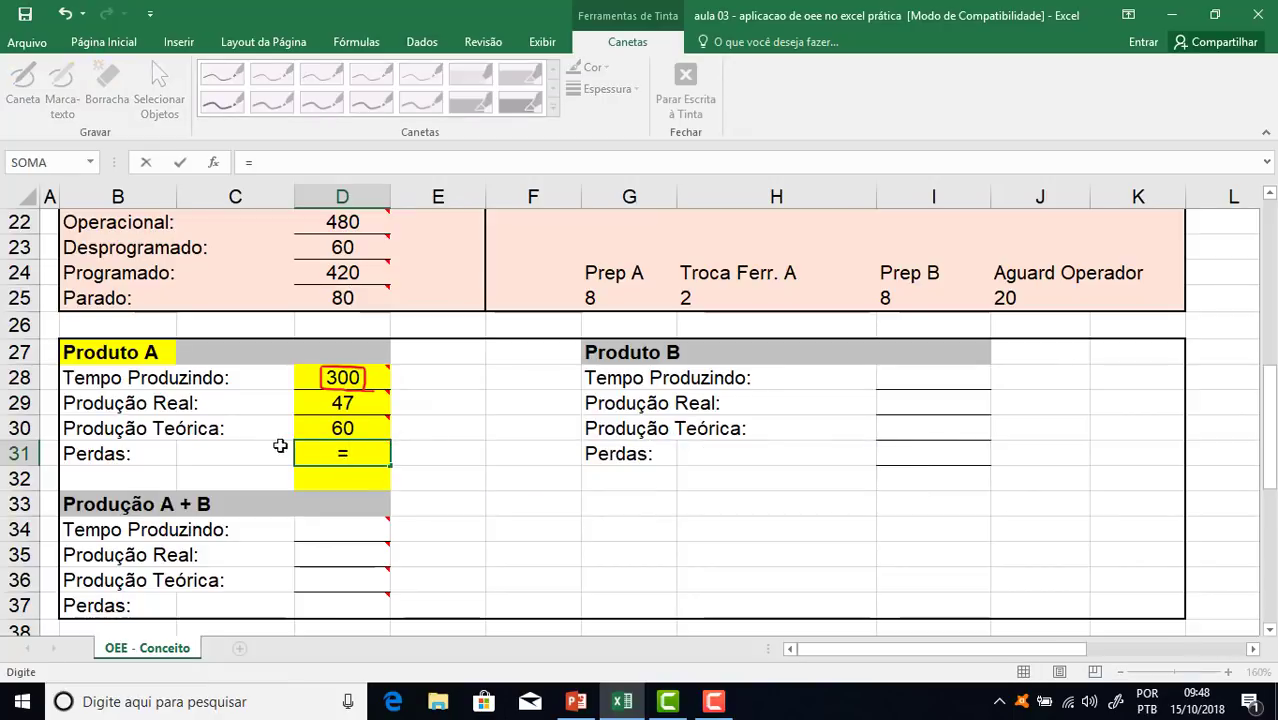
left_click(315, 429)
type("-47")
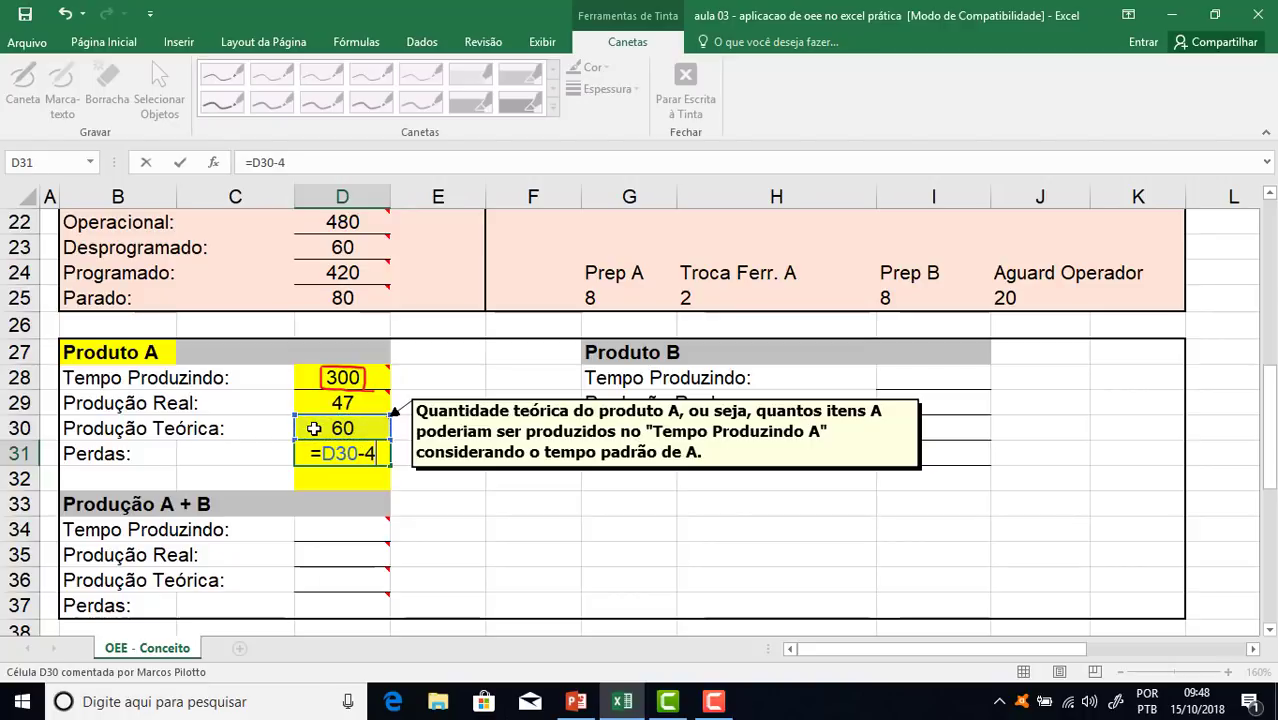
key("BackSpace")
key("BackSpace")
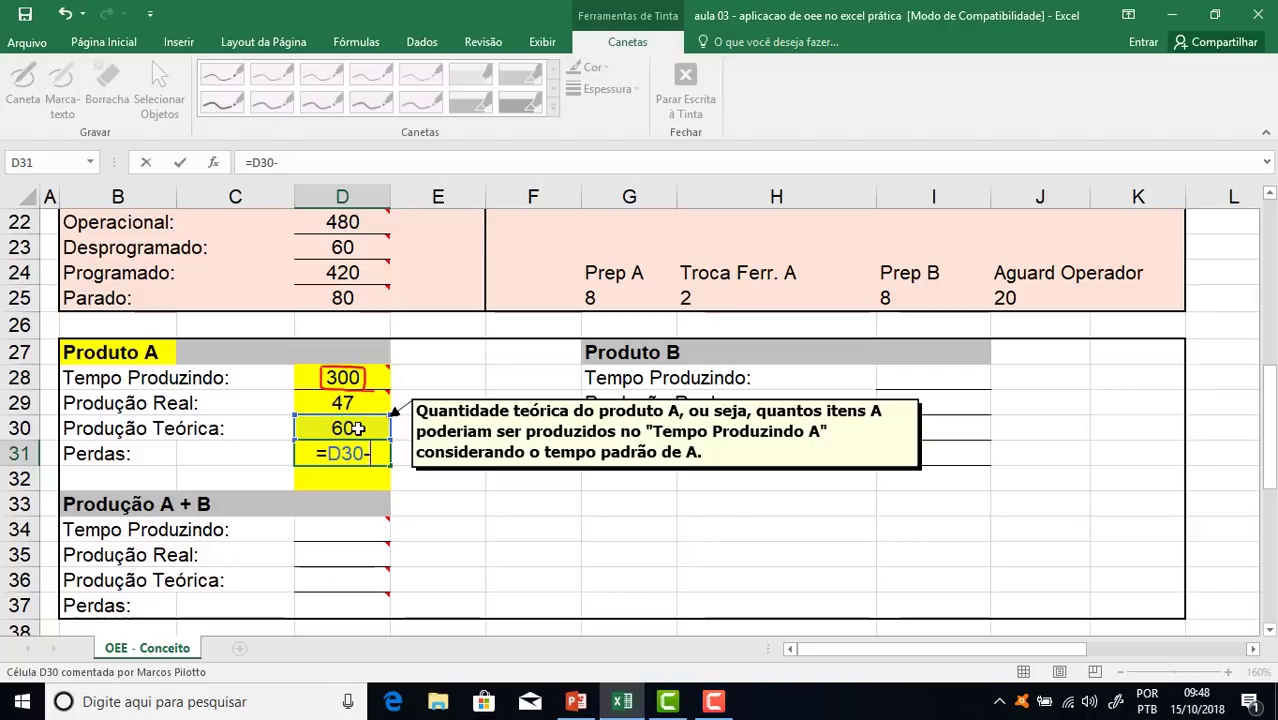
left_click(343, 403)
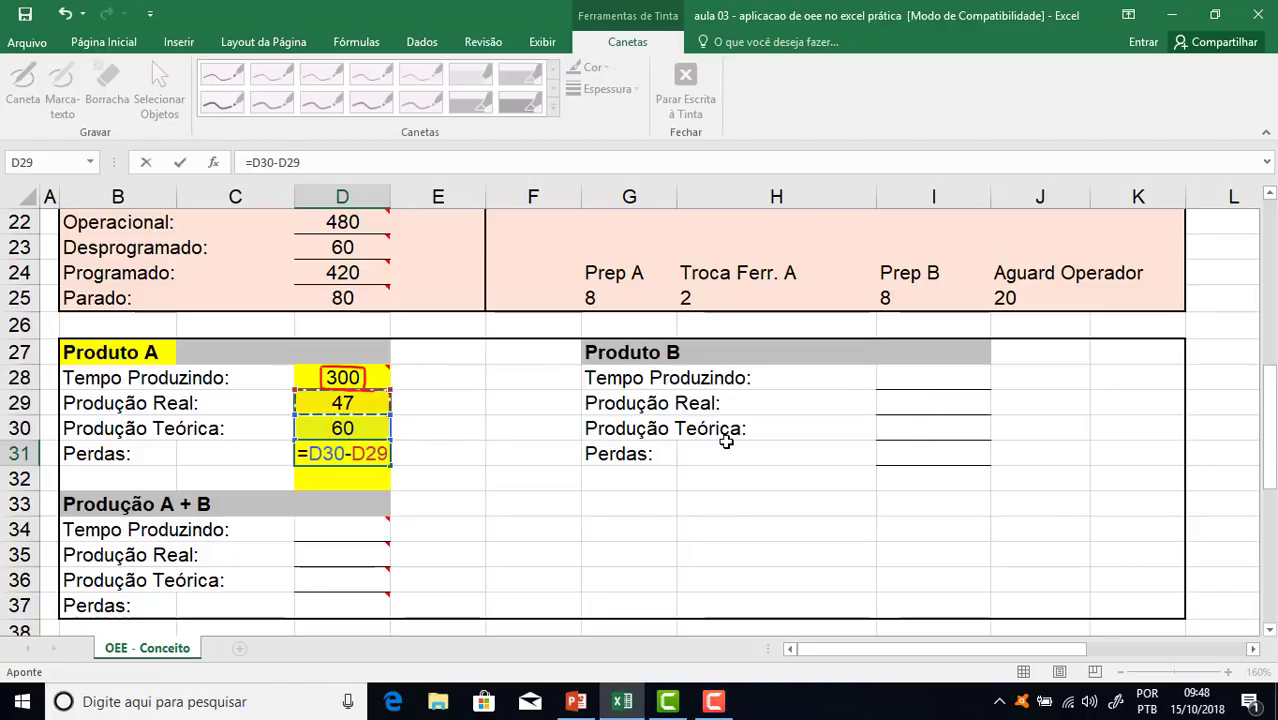
key("Return")
key("Up")
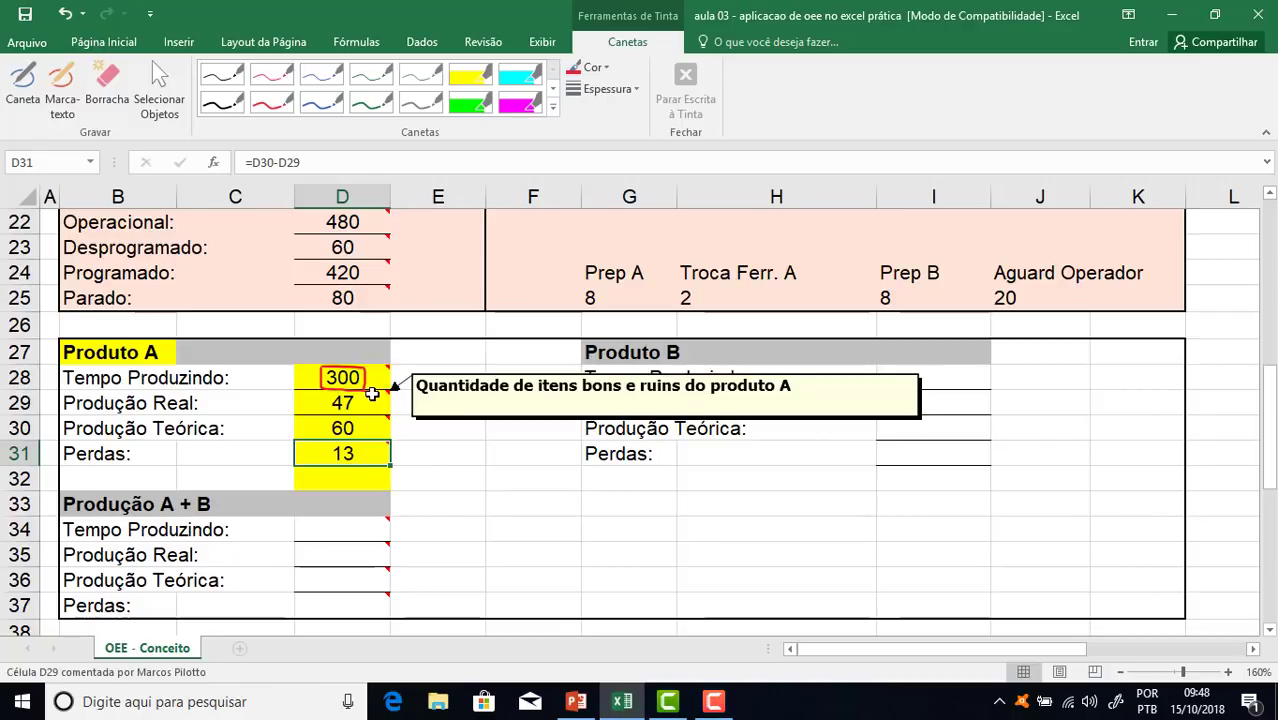
Delete the red ink box drawn around product A's Tempo Produzindo value in D28
left_click(372, 394)
left_click(368, 378)
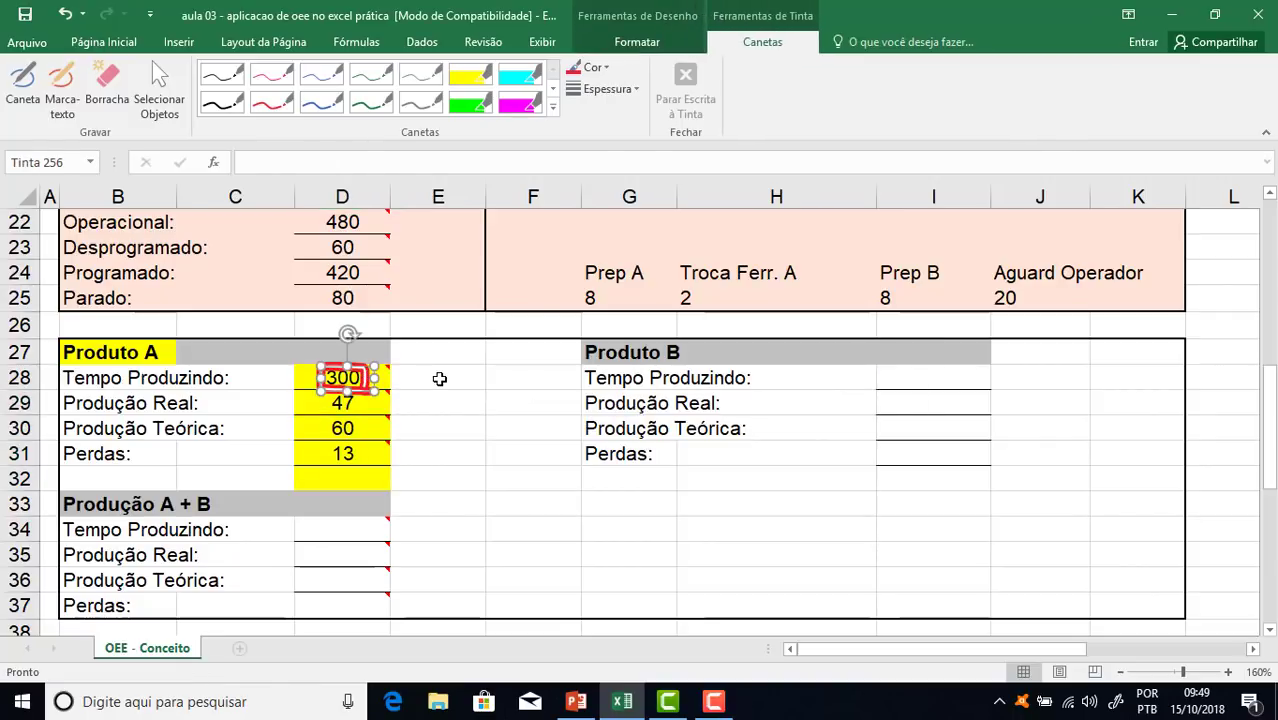
key("Delete")
Remove the fill colour from all Folha de Apontamento log rows in B11:I19
left_click(949, 375)
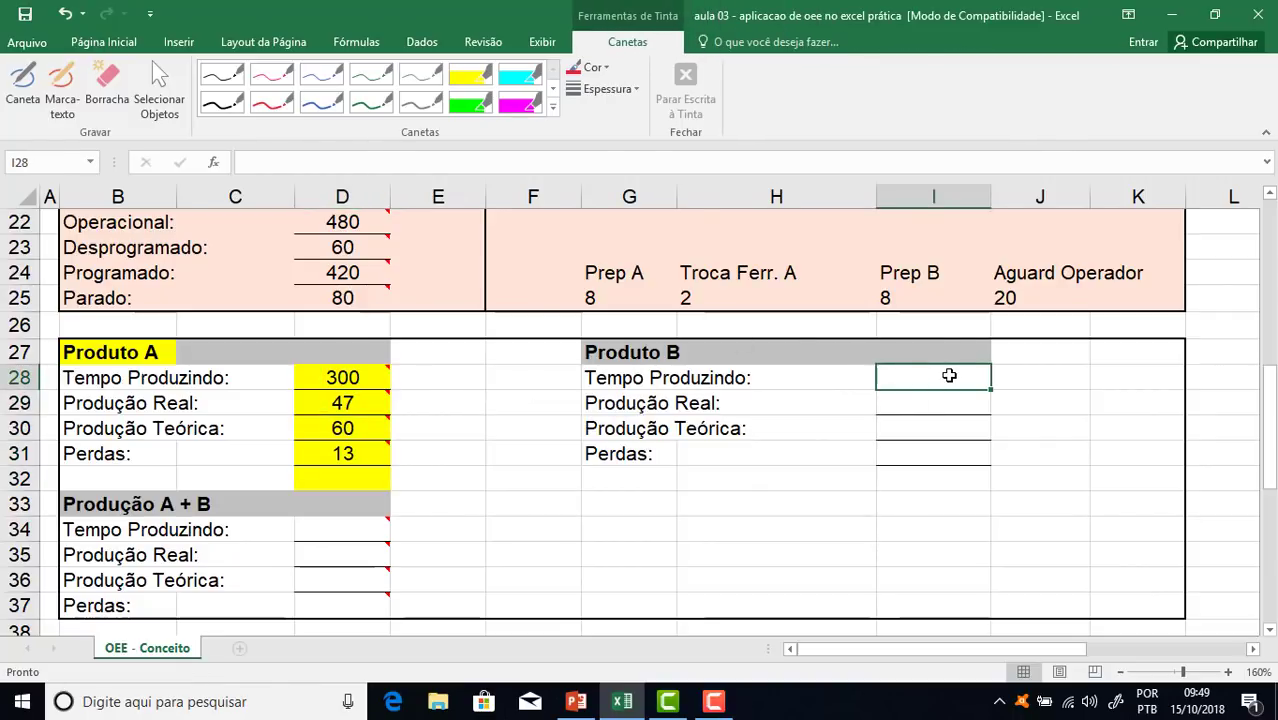
scroll(950, 375, "up", 6)
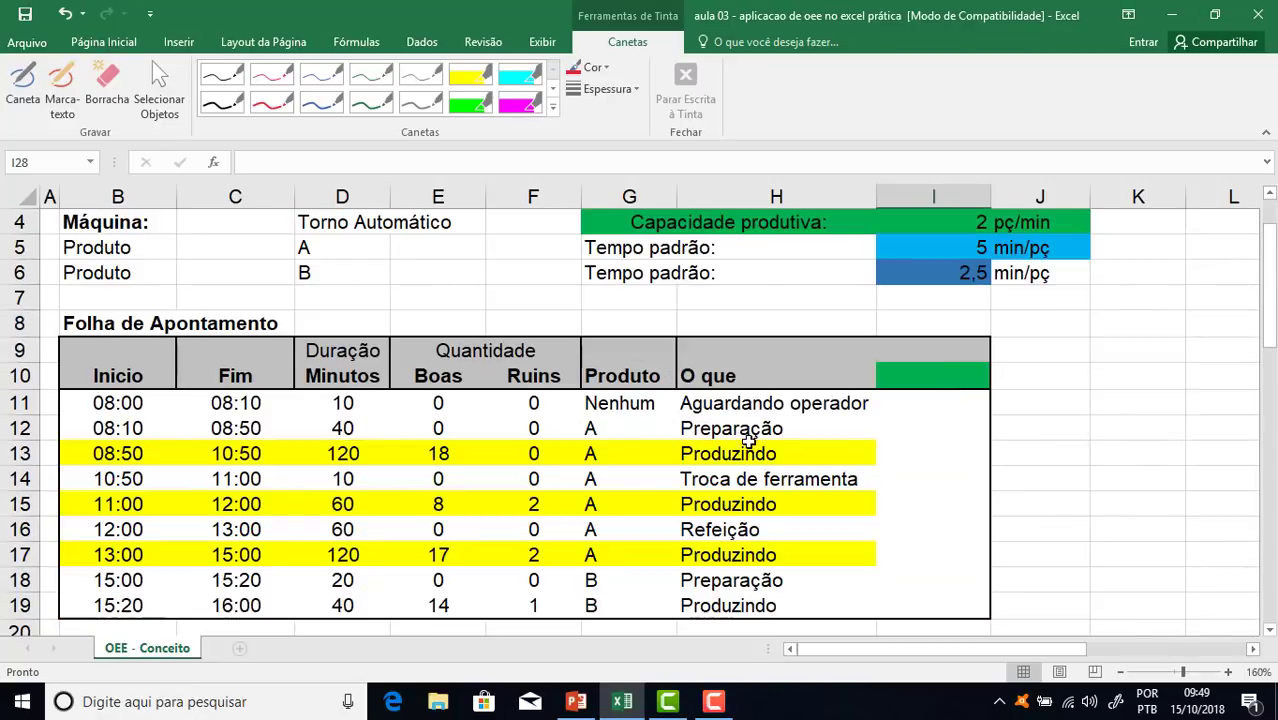
scroll(600, 350, "down", 1)
left_click_drag(118, 326, 904, 528)
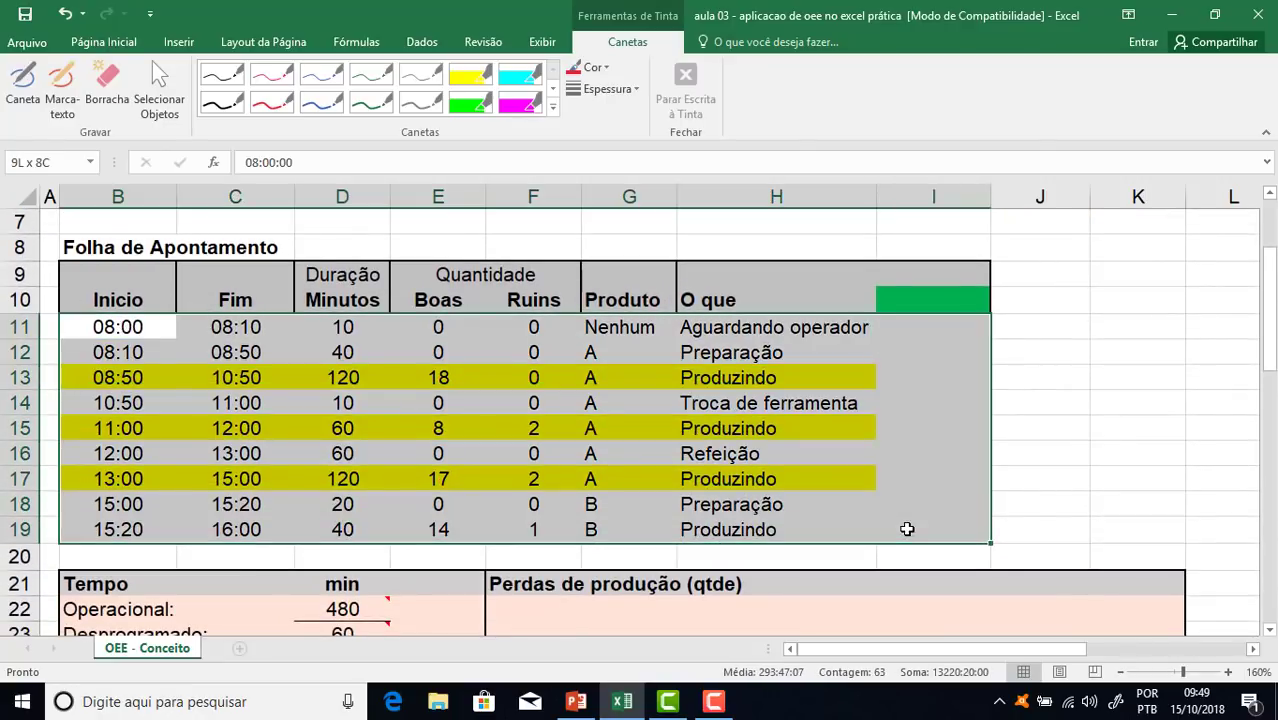
left_click(101, 48)
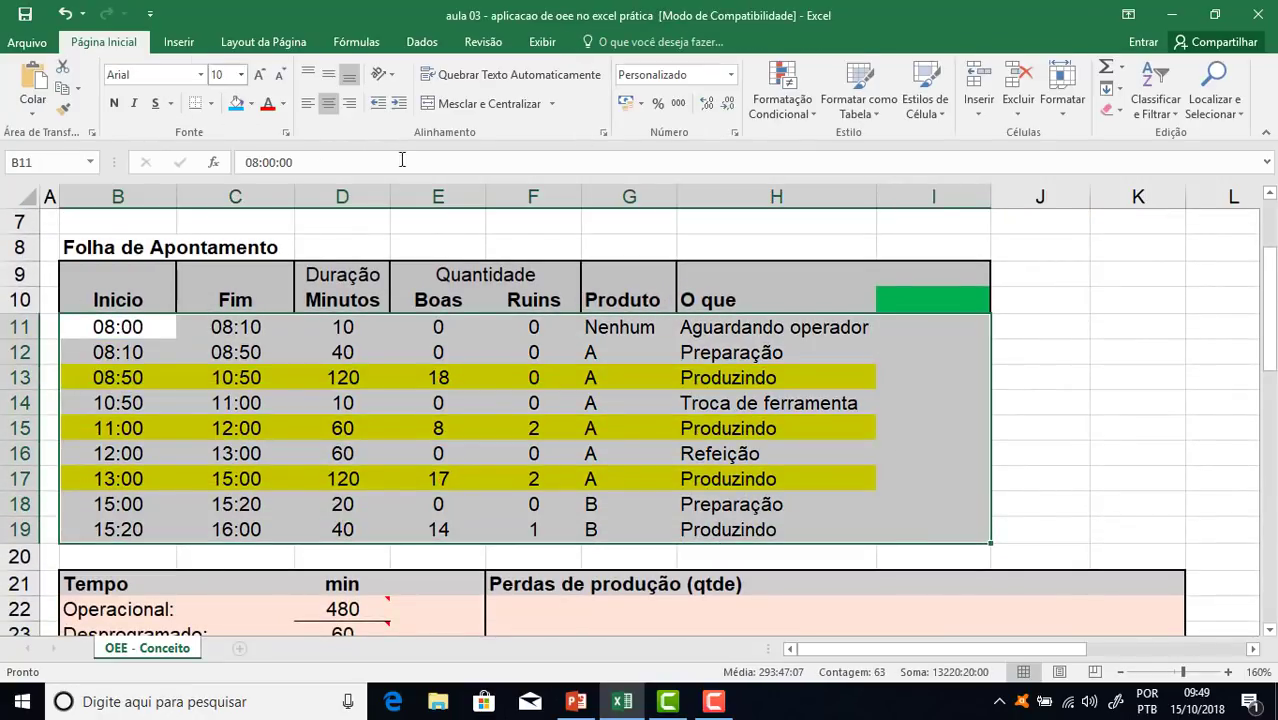
left_click(252, 104)
left_click(290, 269)
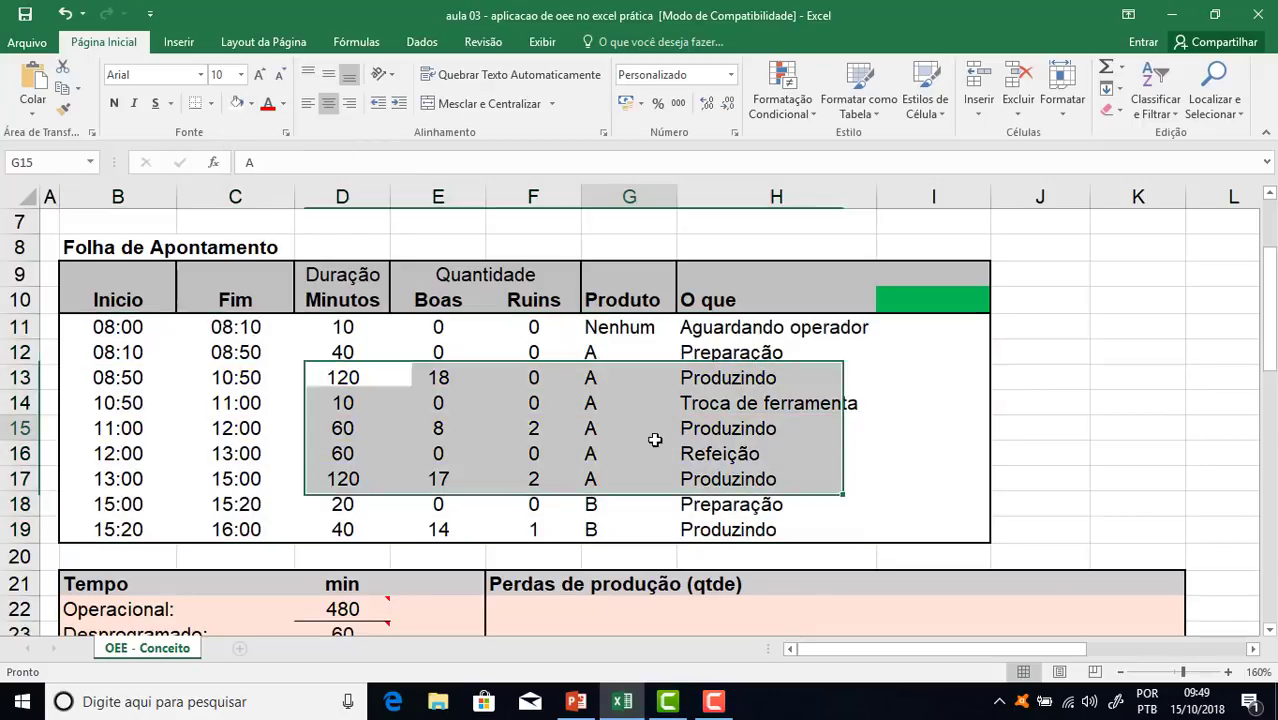
left_click(628, 428)
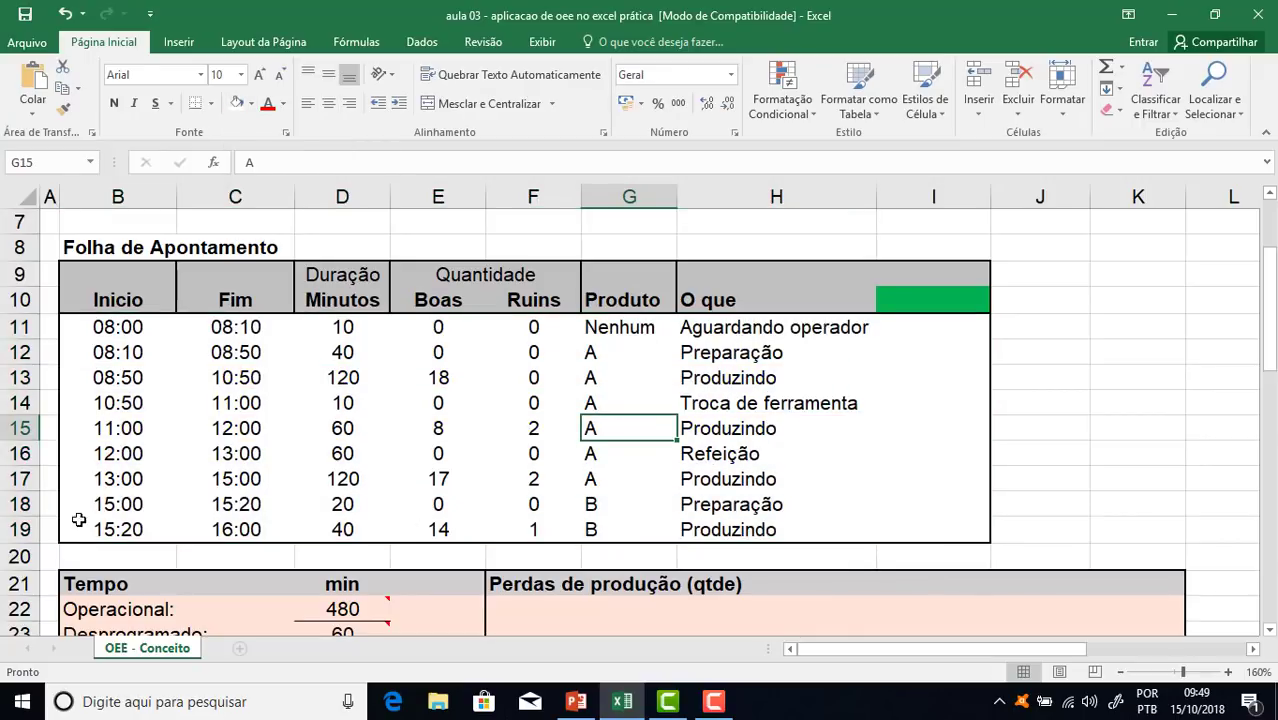
Fill product B's Produzindo row B19:I19 in the log with light blue
left_click_drag(82, 522, 962, 518)
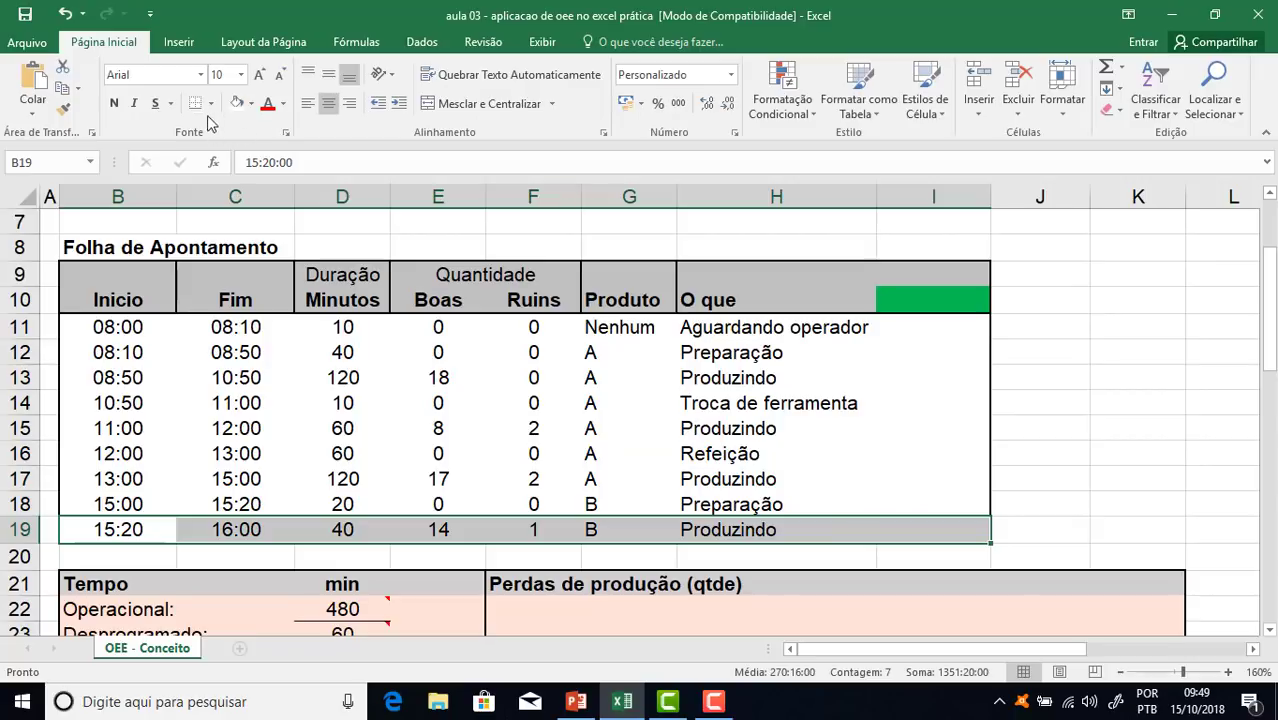
left_click(251, 104)
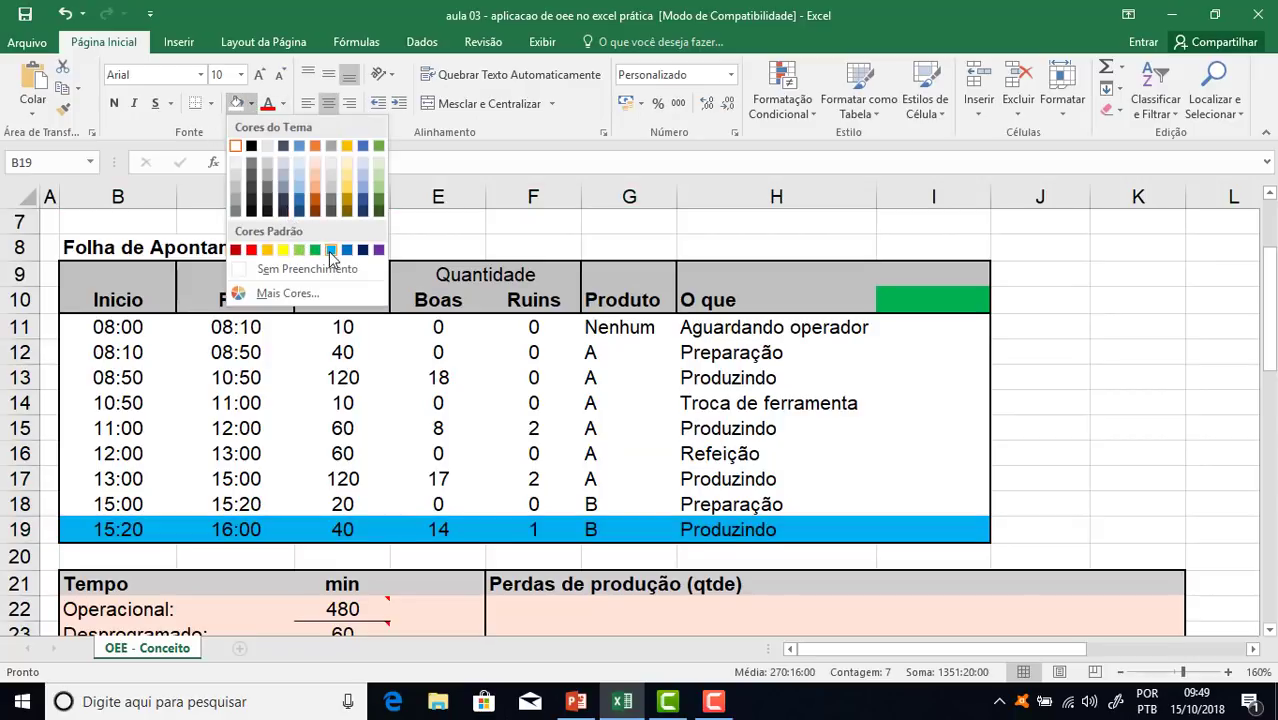
left_click(330, 252)
left_click_drag(742, 505, 82, 505)
scroll(658, 500, "down", 2)
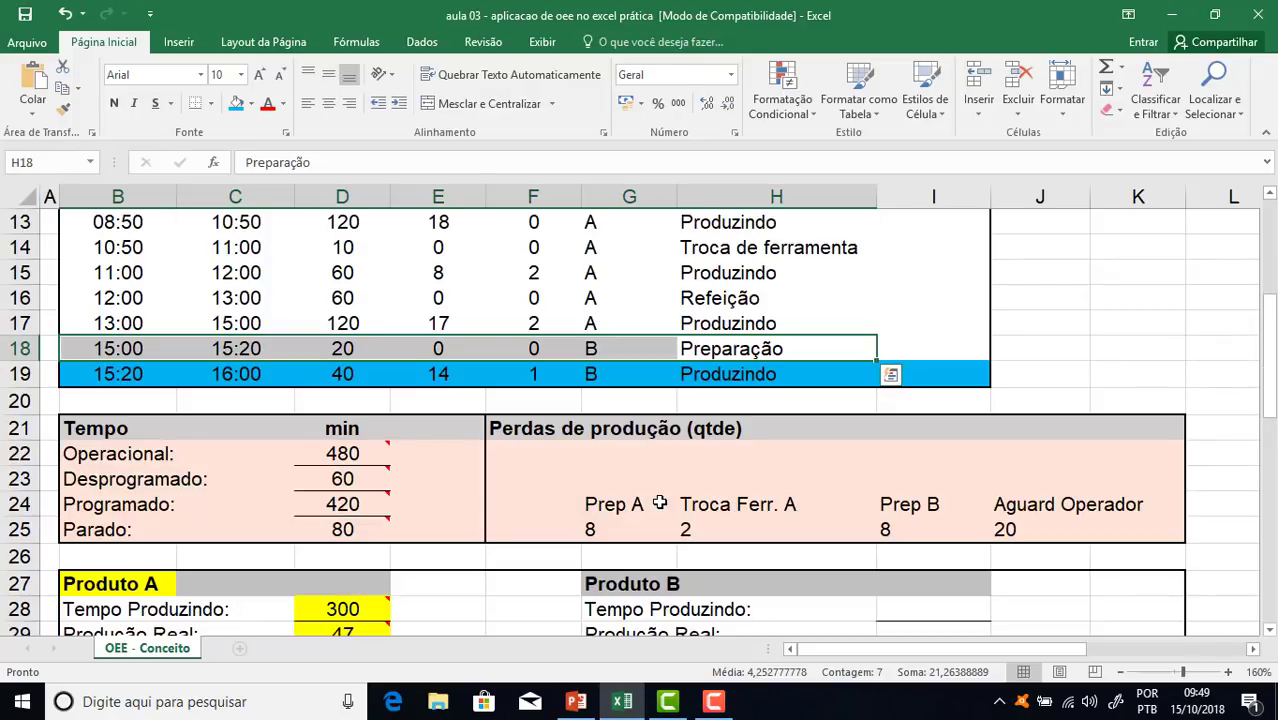
Calculate product B's Tempo Produzindo in I28 as =D19, taking the minutes of its blue Produzindo row
left_click(338, 376)
scroll(421, 376, "up", 3)
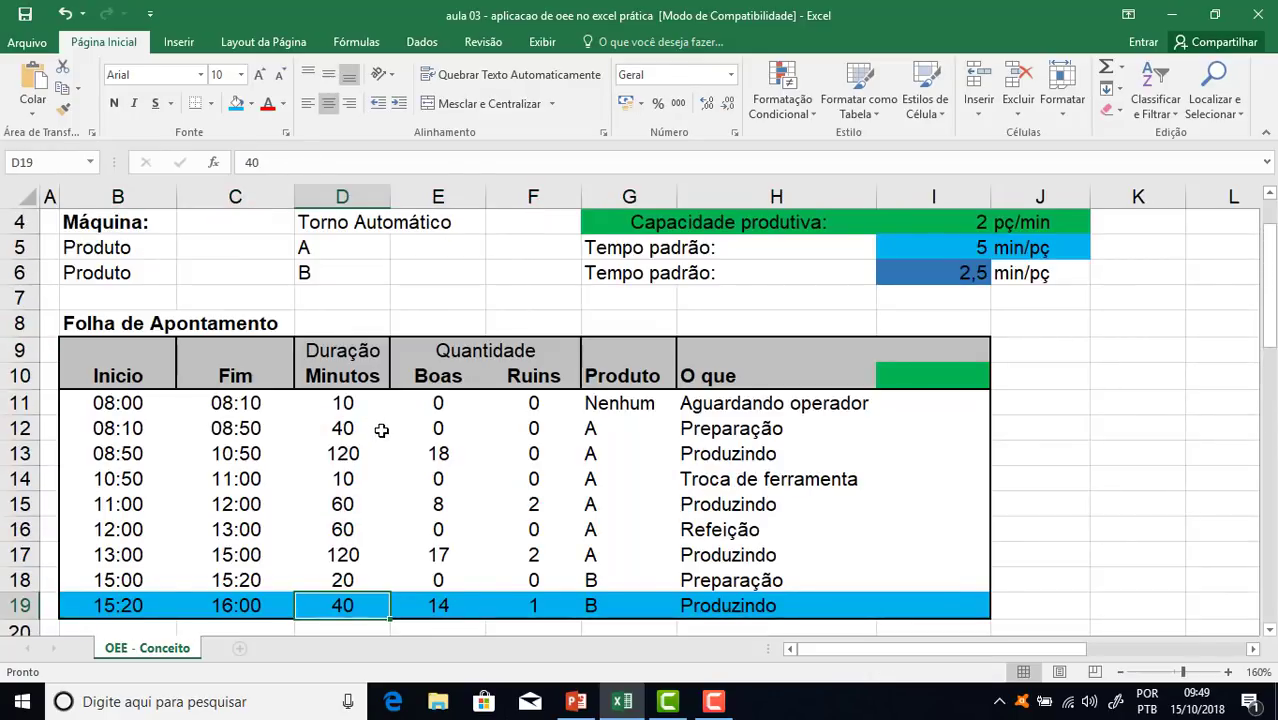
scroll(380, 428, "down", 4)
left_click(897, 526)
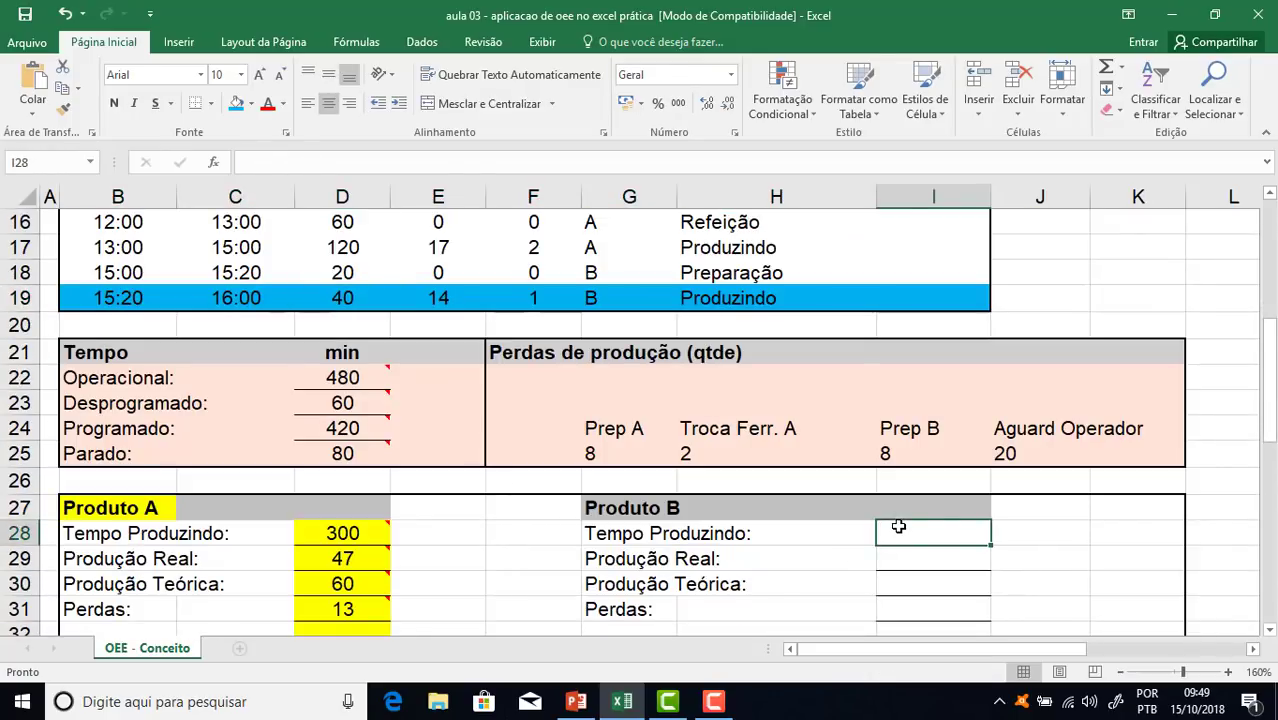
type("=")
left_click(335, 297)
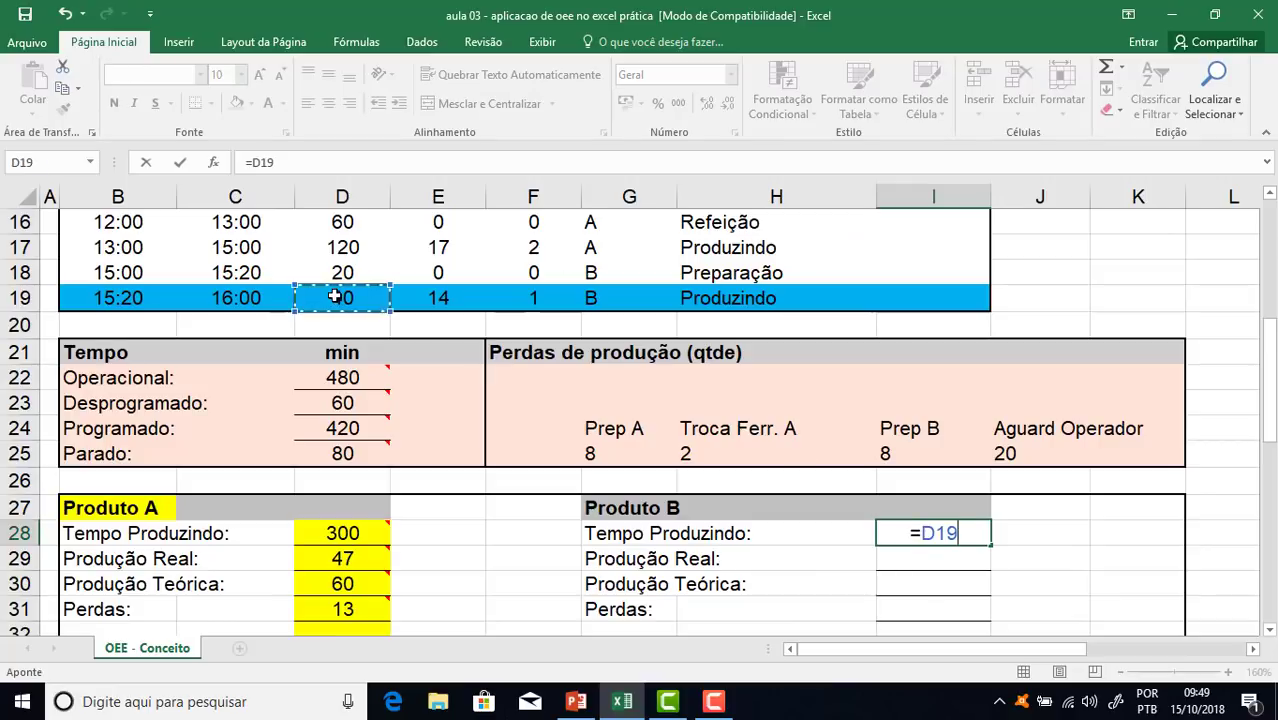
key("Return")
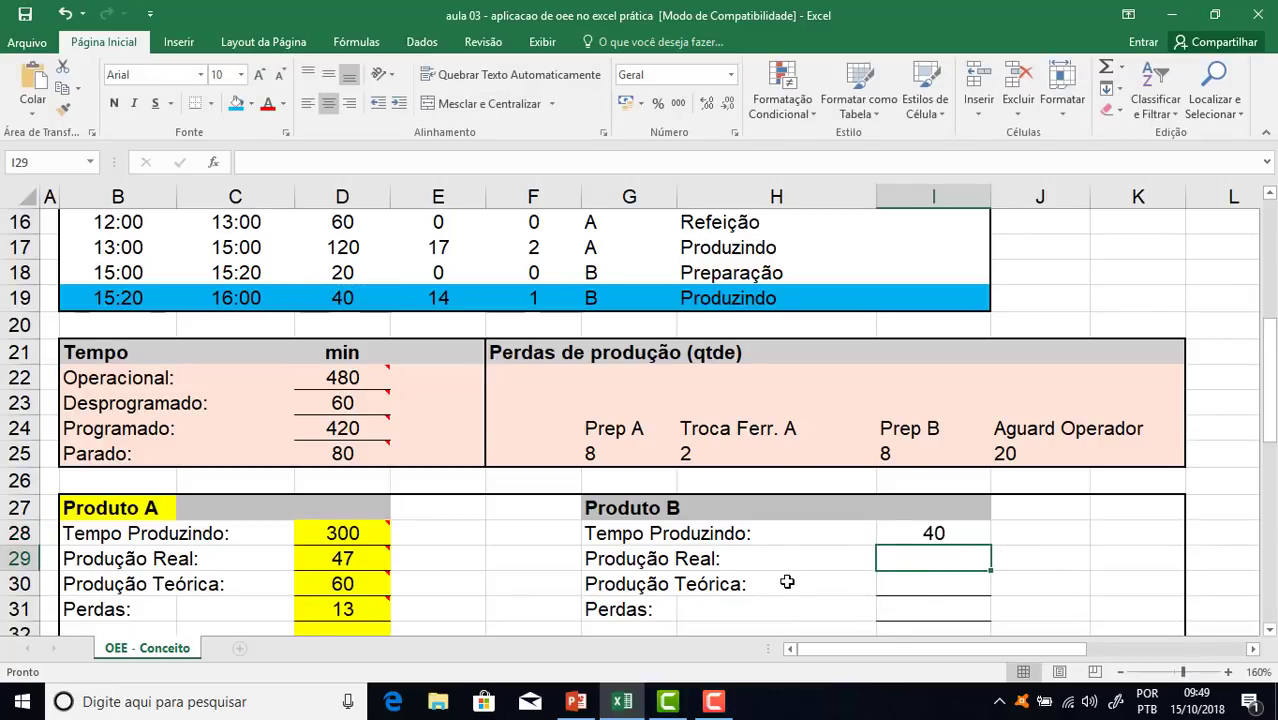
Locate product B's Boas and Ruins quantities in log row 19 and start its Produção Real formula in I29
left_click(776, 556)
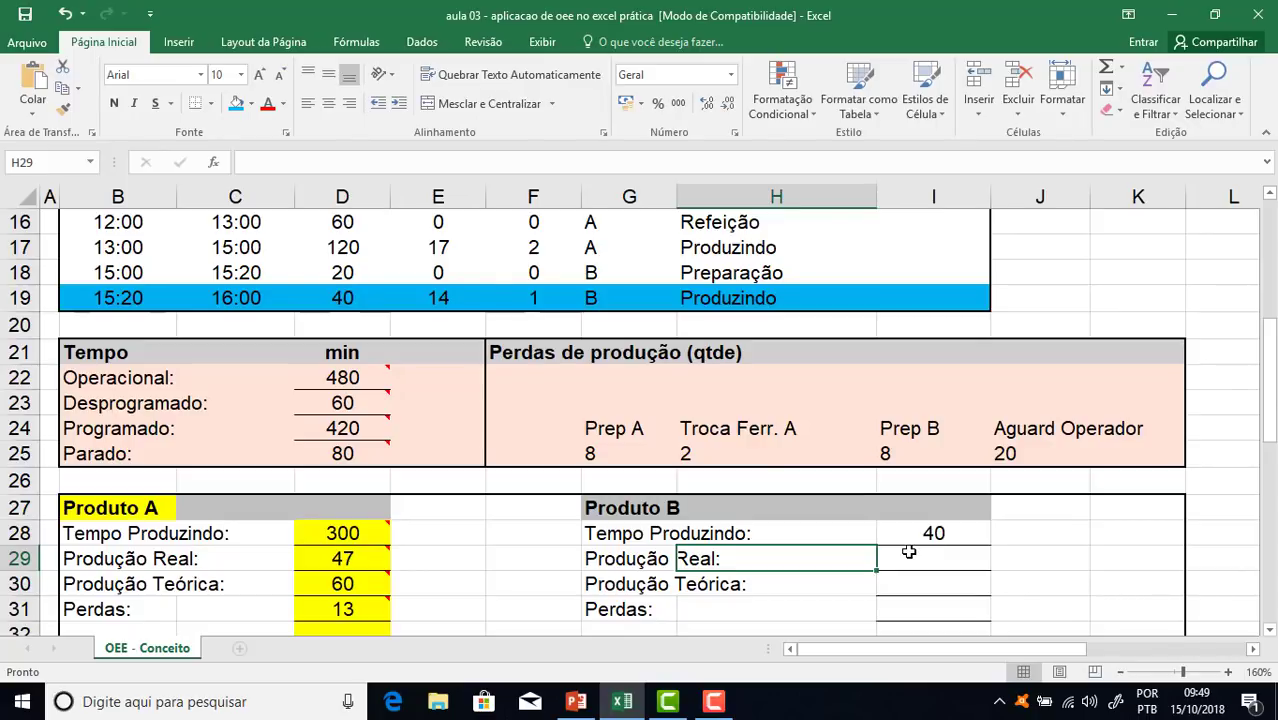
scroll(451, 302, "up", 2)
left_click(433, 446)
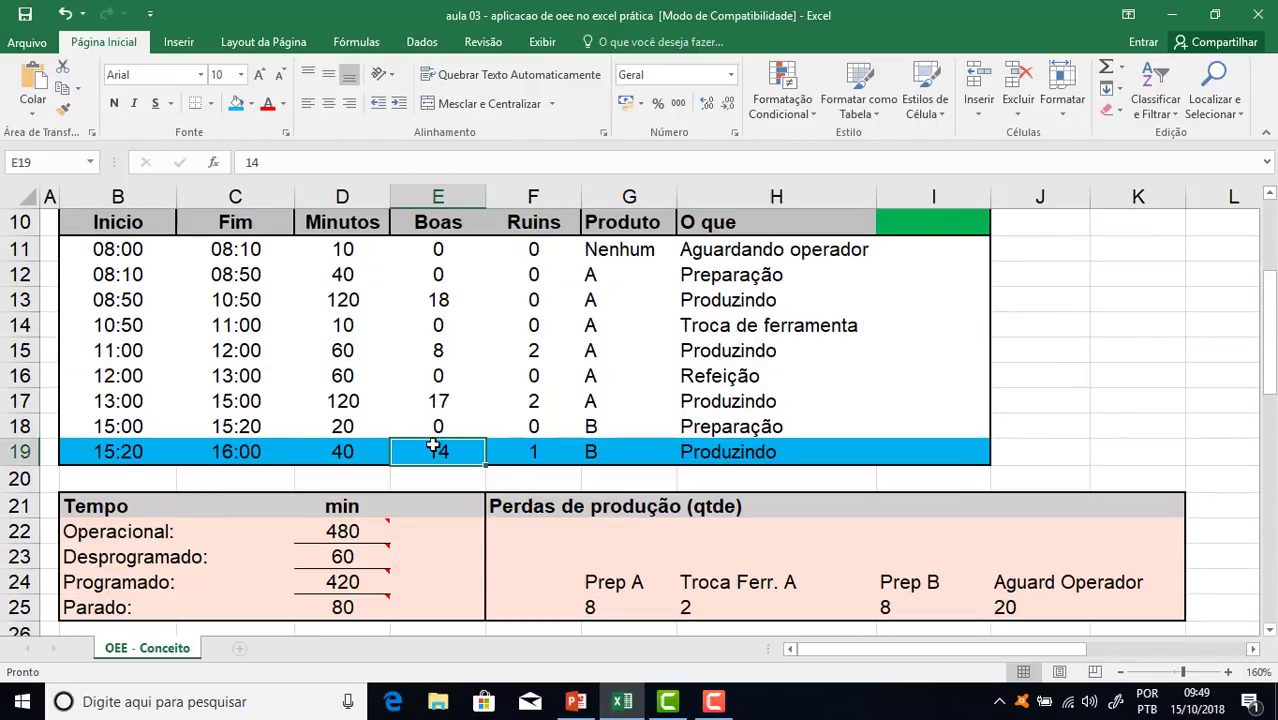
left_click(506, 452)
scroll(531, 452, "down", 4)
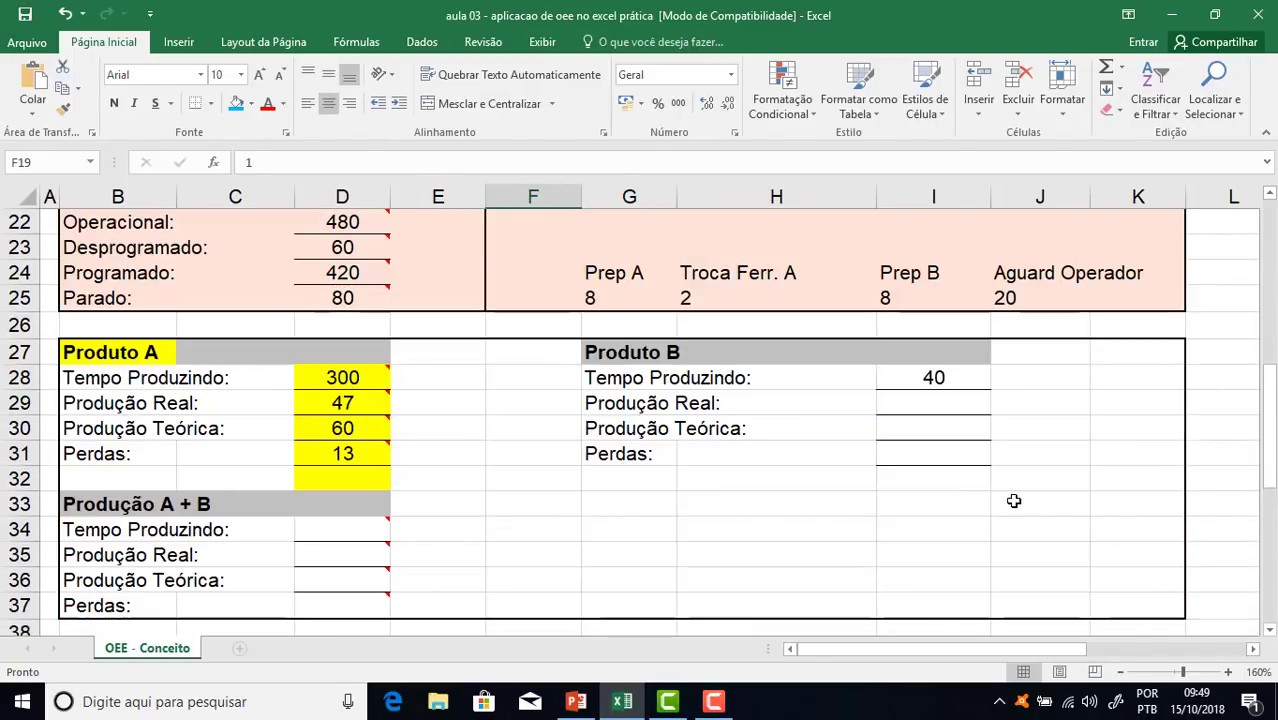
left_click(936, 398)
type("=")
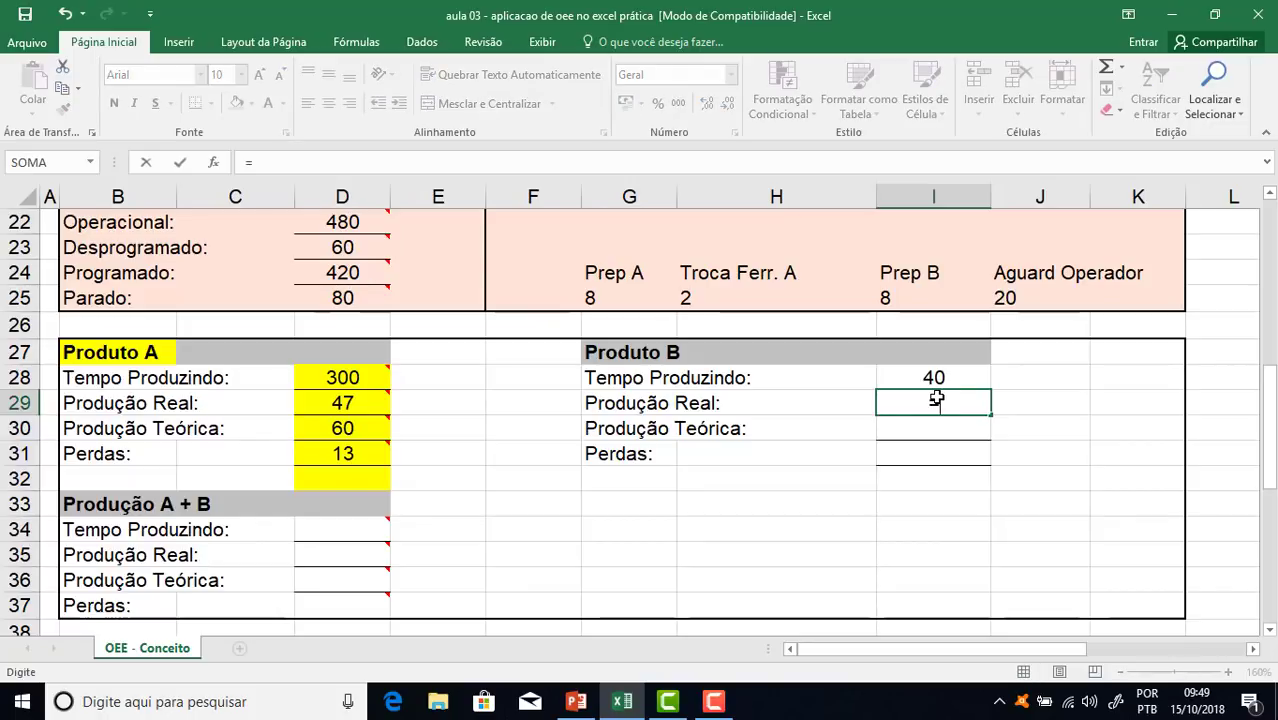
scroll(925, 402, "up", 1)
left_click(342, 222)
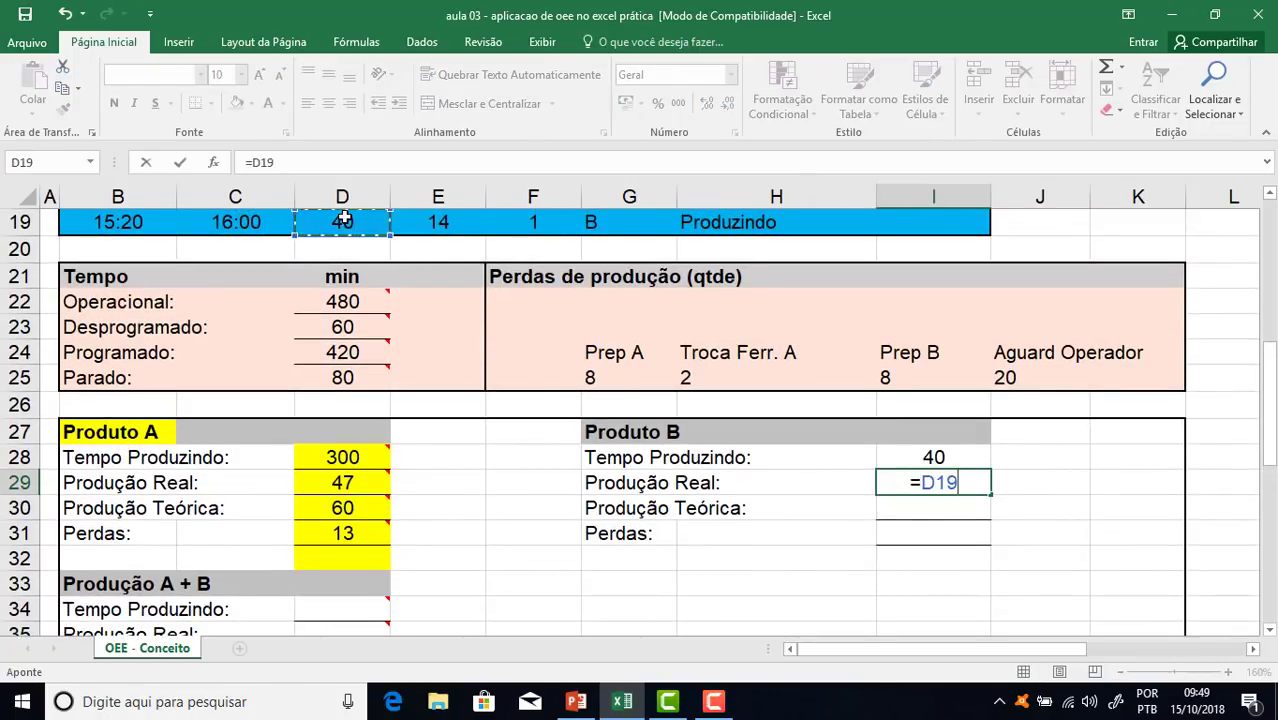
type("+")
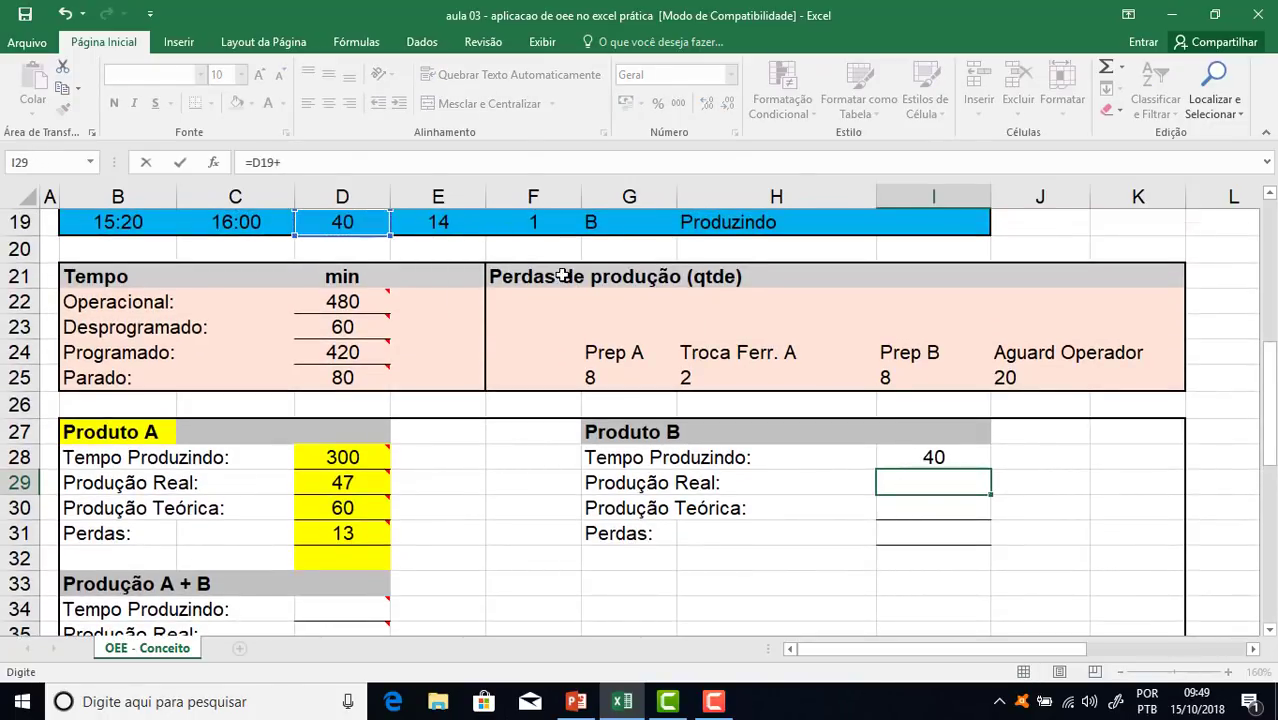
scroll(563, 274, "up", 1)
key("BackSpace")
key("BackSpace")
key("BackSpace")
key("BackSpace")
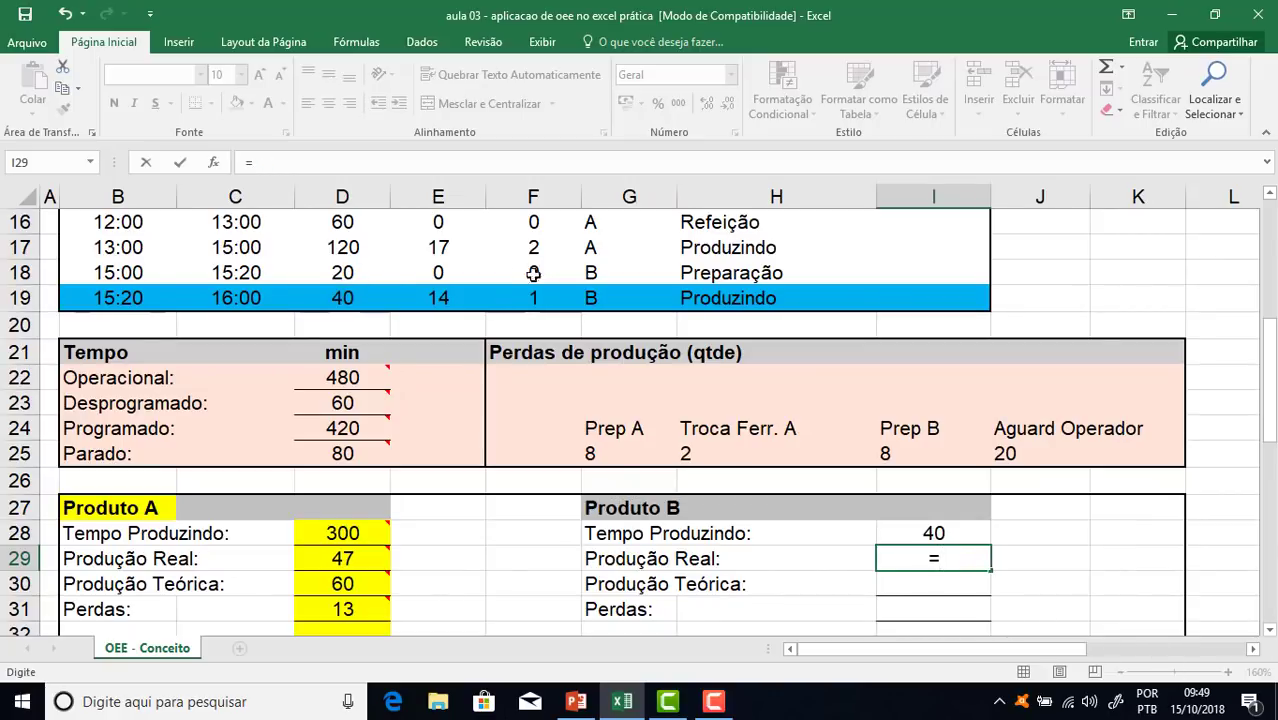
Complete product B's Produção Real formula in I29 as =E19+F19, adding the good and bad pieces of its blue Produzindo row
left_click(418, 298)
type("+")
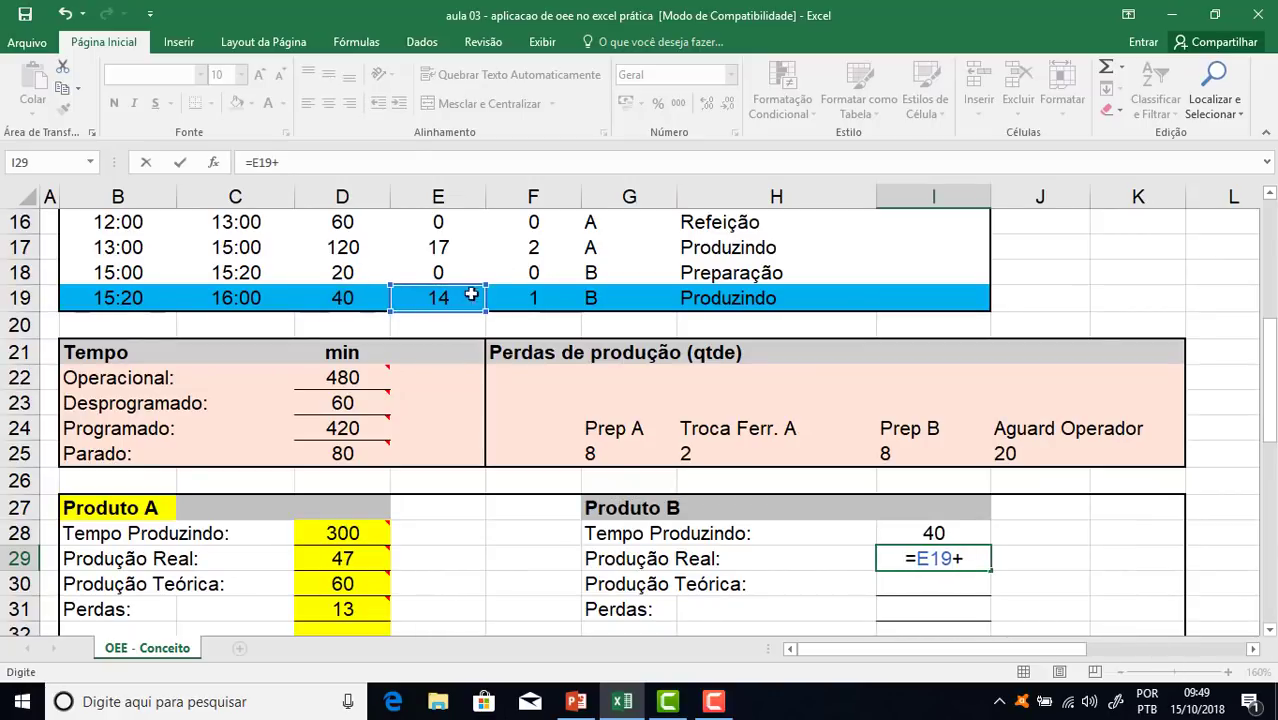
left_click(510, 294)
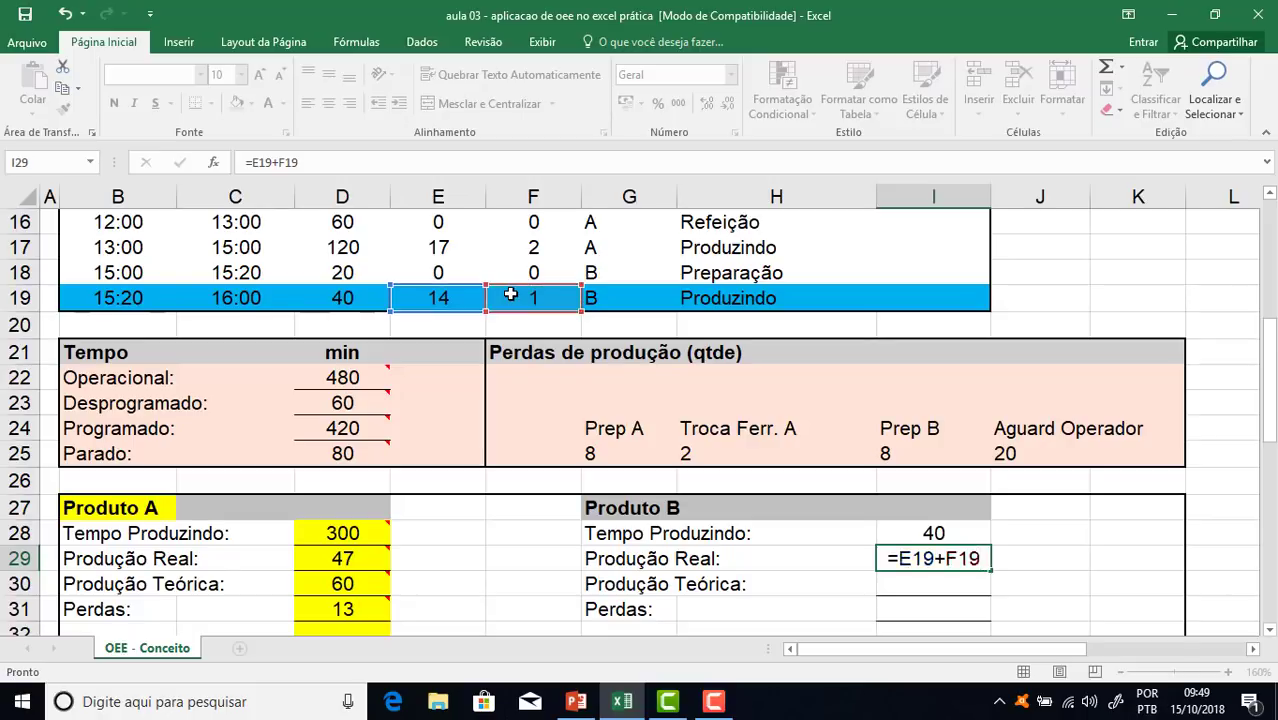
key("Return")
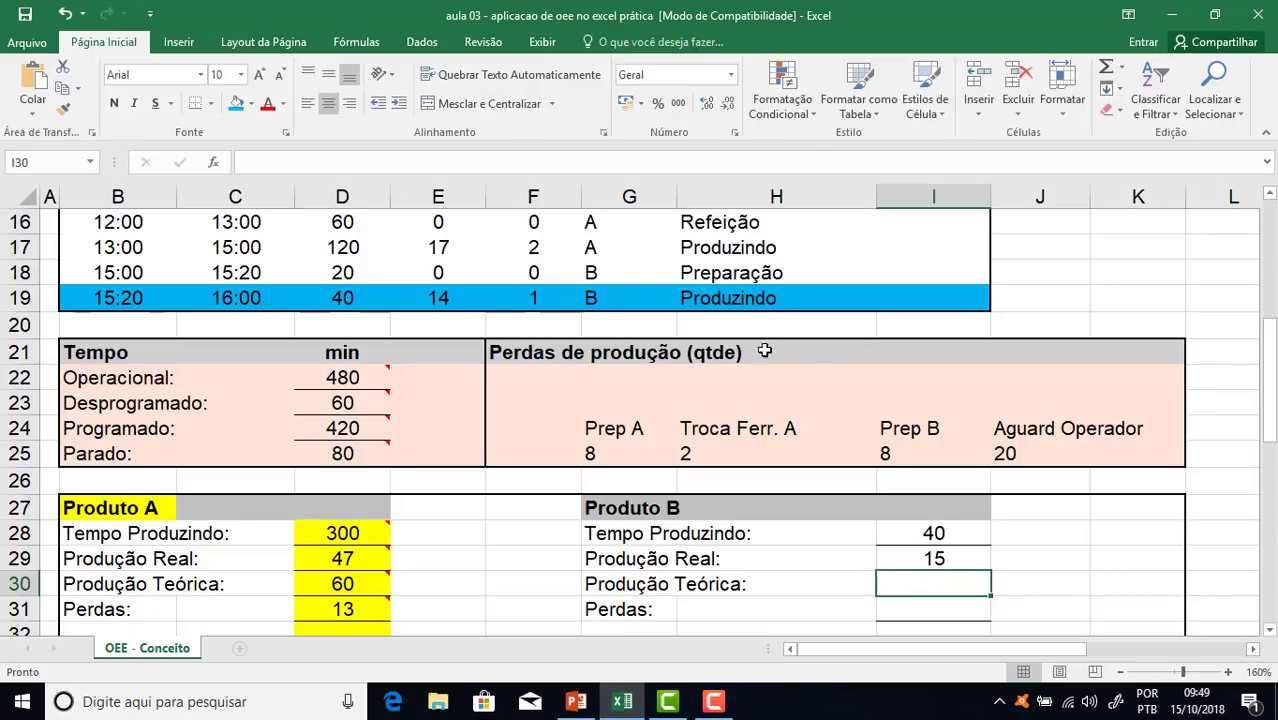
Calculate Produto B's Produção Teórica in I30 by dividing its producing time by its standard time, =I28/I6
left_click(928, 532)
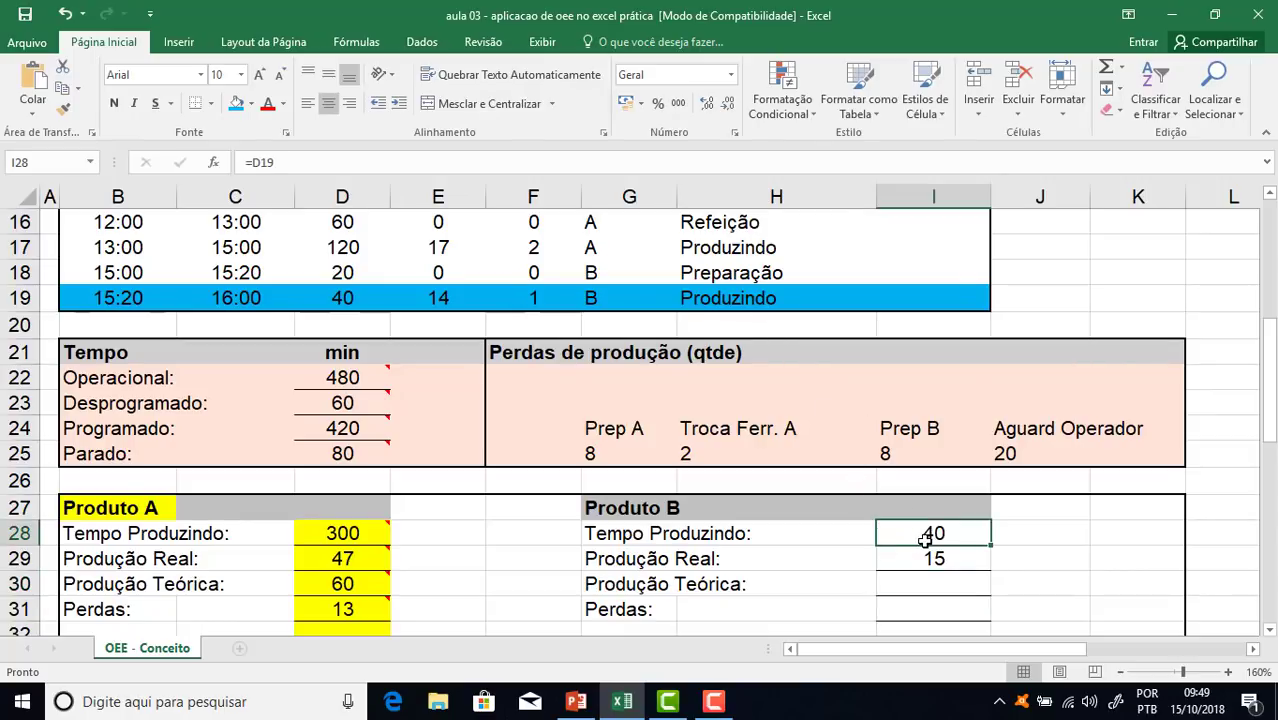
left_click(936, 576)
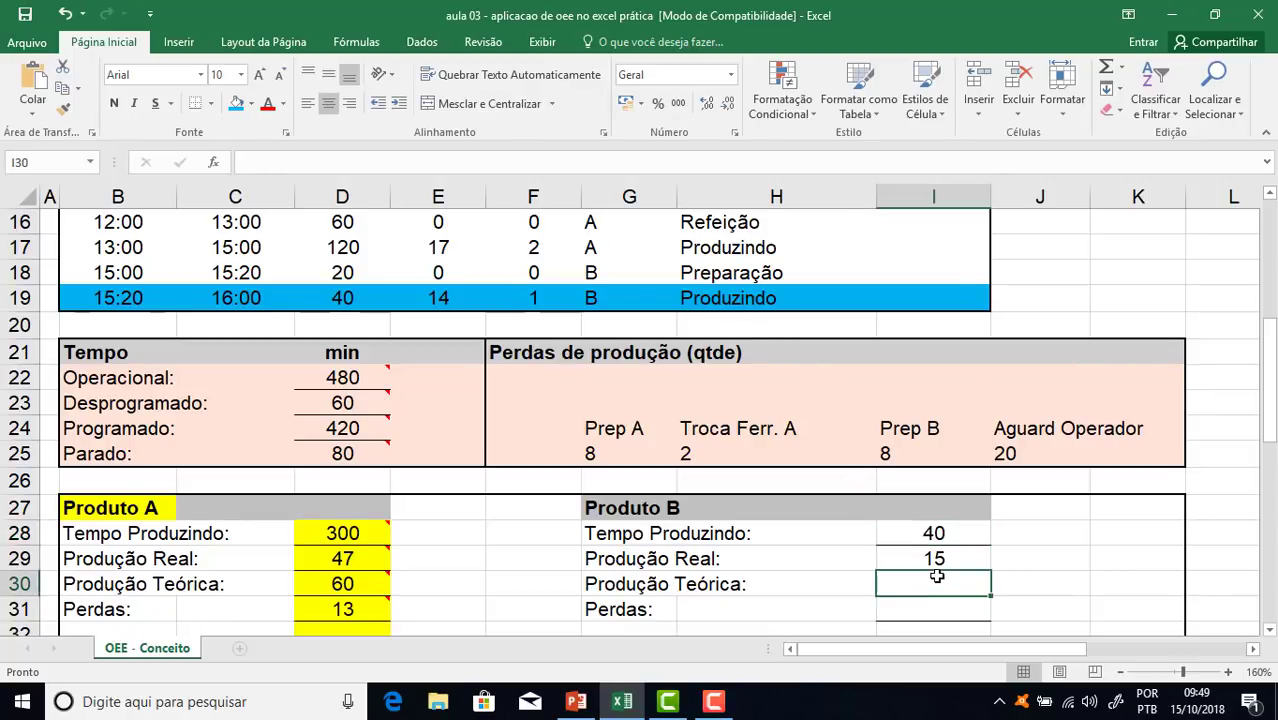
type("=")
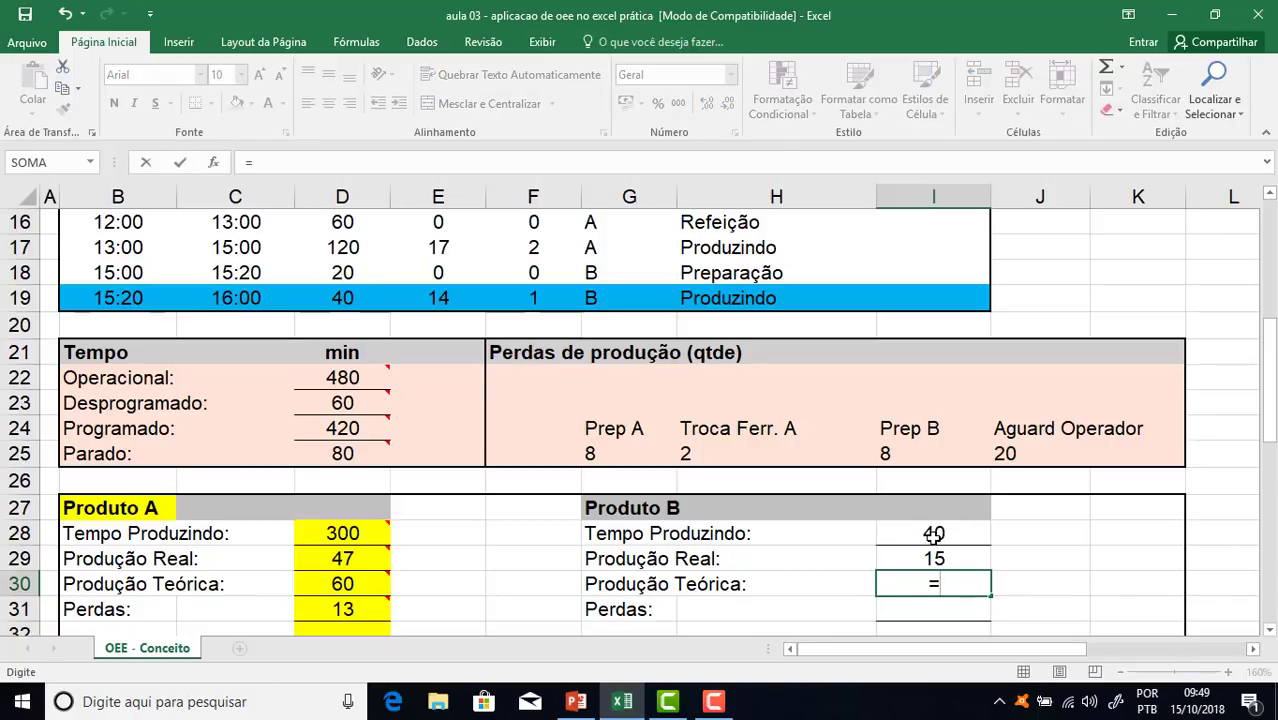
left_click(933, 535)
type("/")
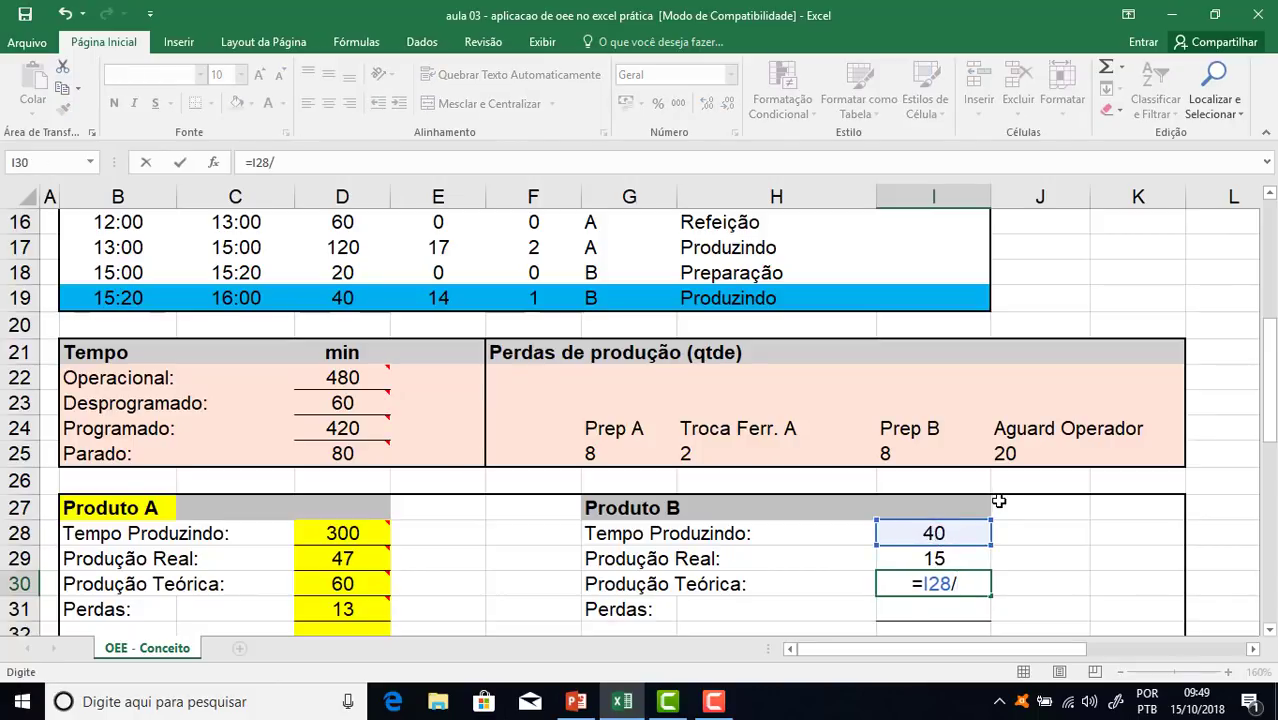
scroll(1003, 499, "up", 5)
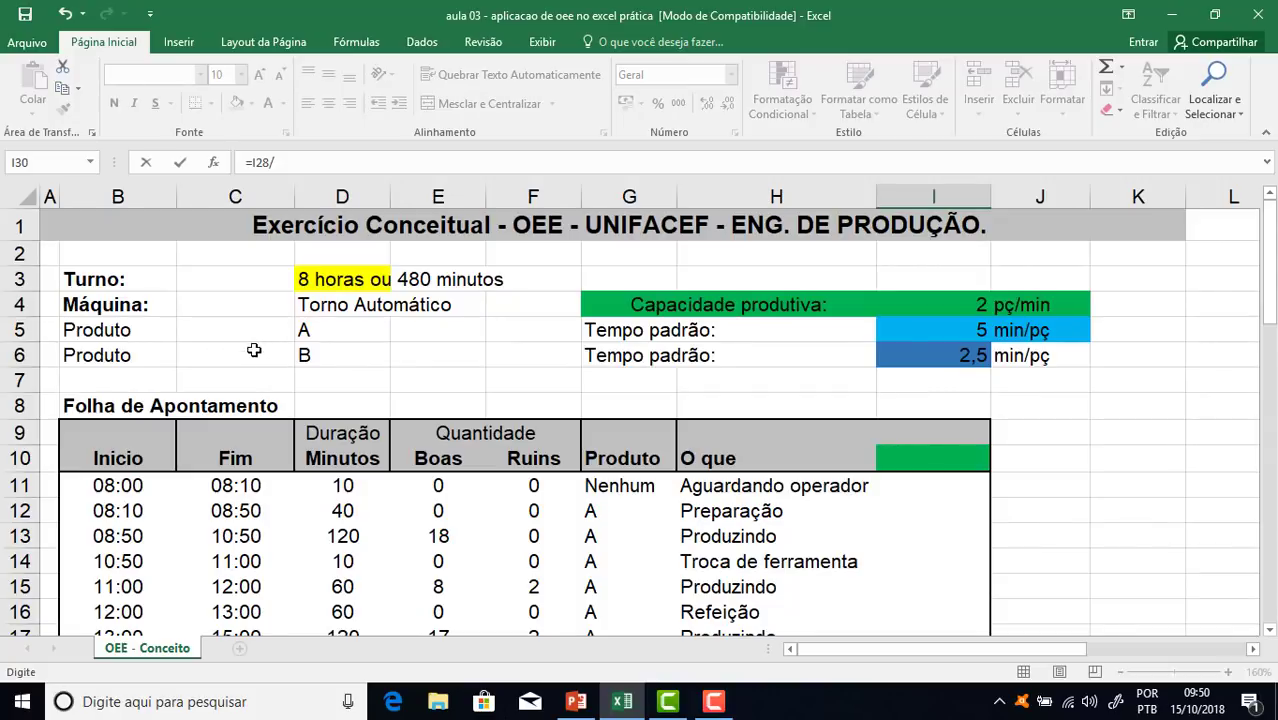
left_click(961, 359)
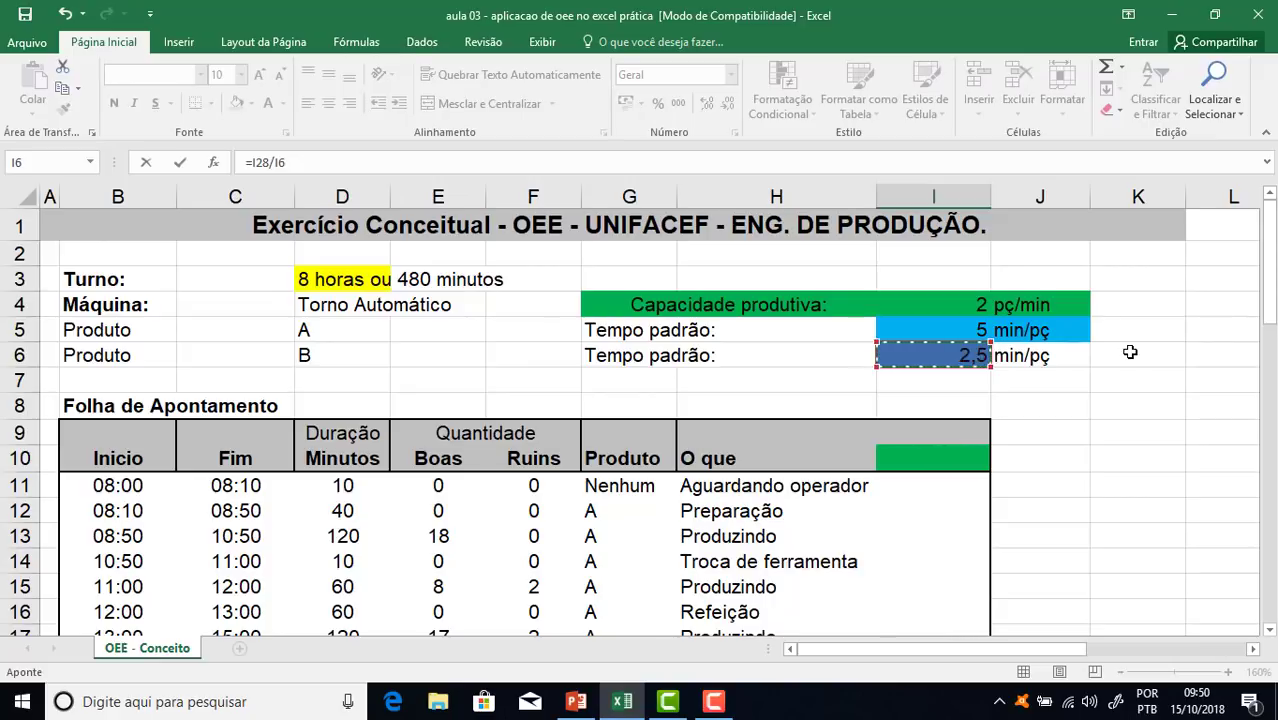
key("Return")
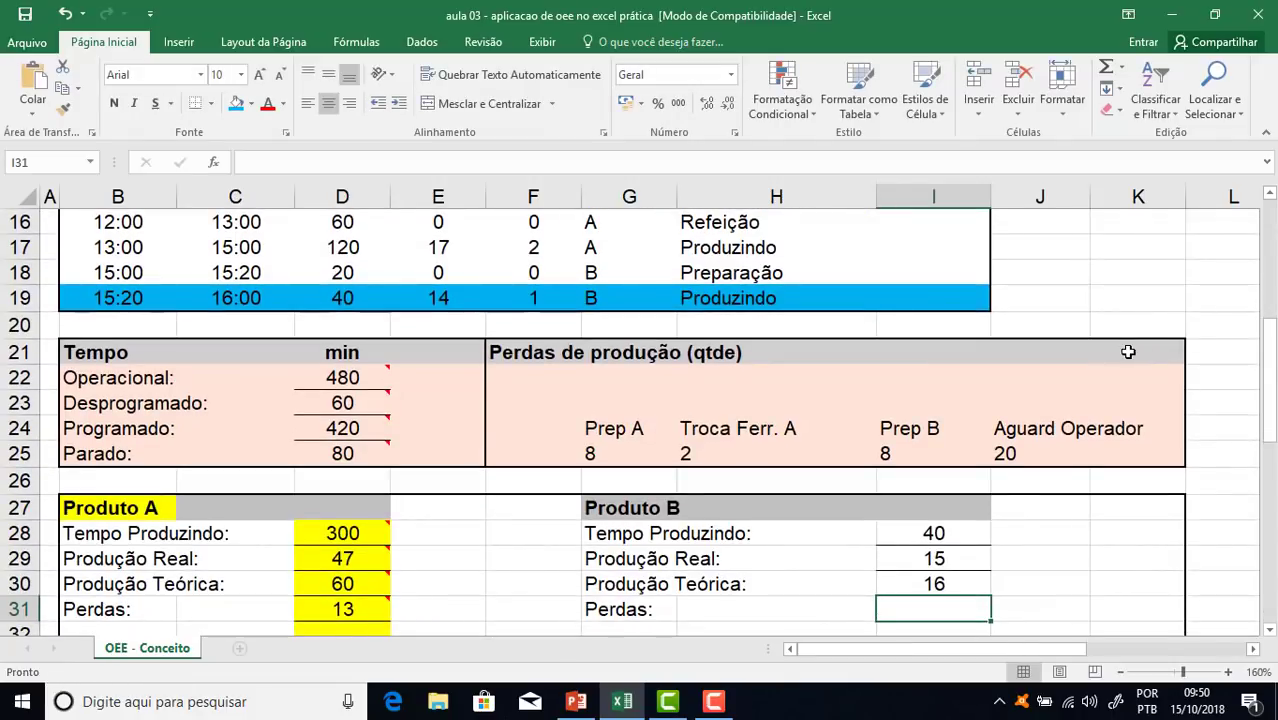
Calculate Produto B's Perdas in I31 as theoretical minus real production, =I30-I29
scroll(1016, 592, "down", 1)
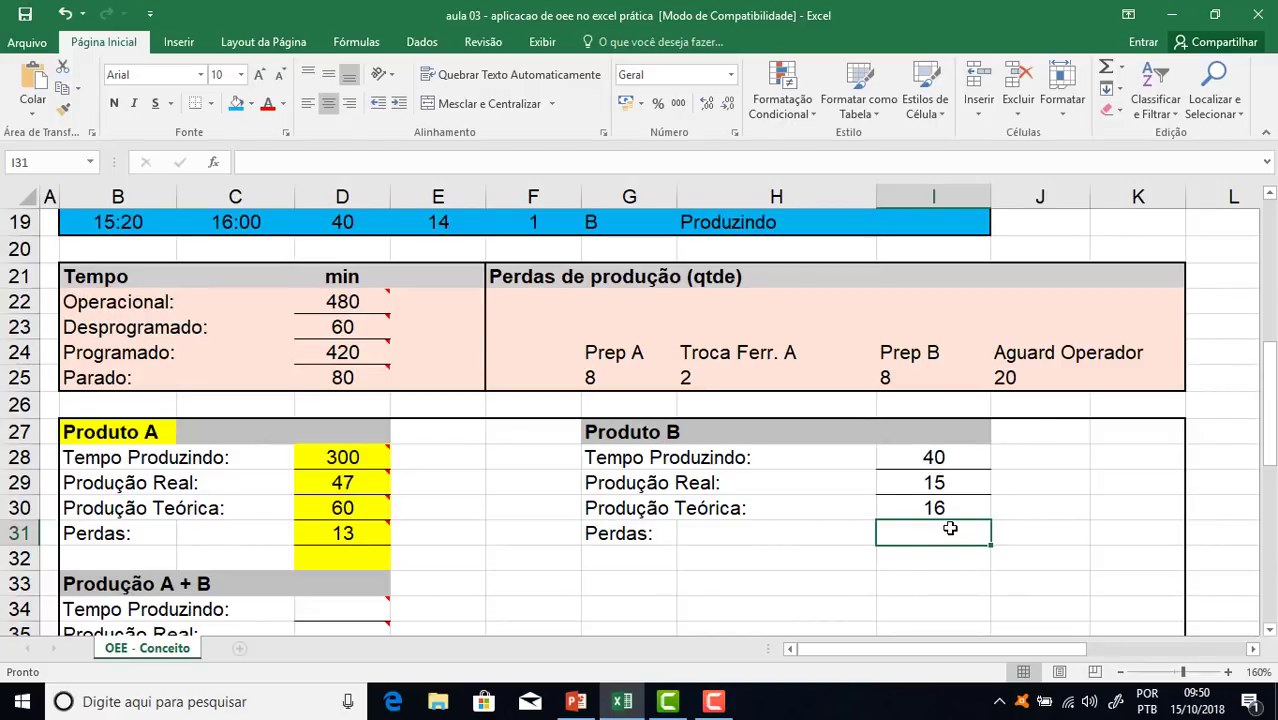
type("=")
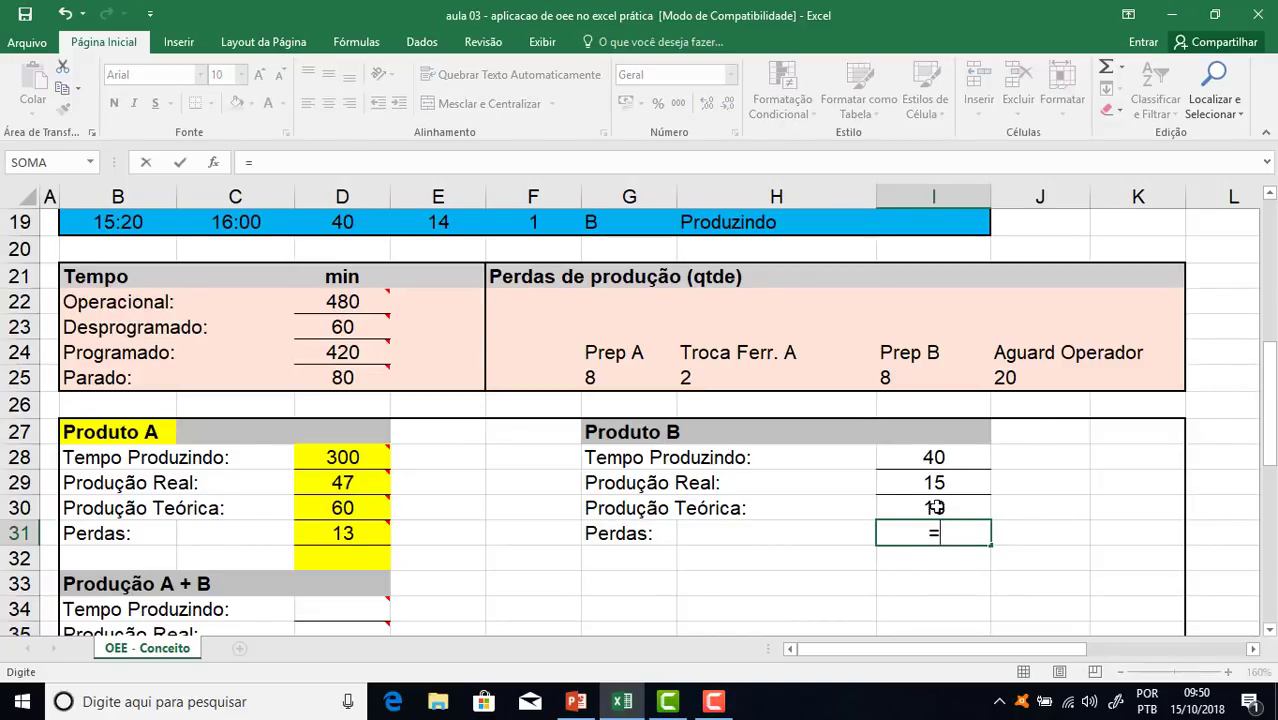
left_click(938, 508)
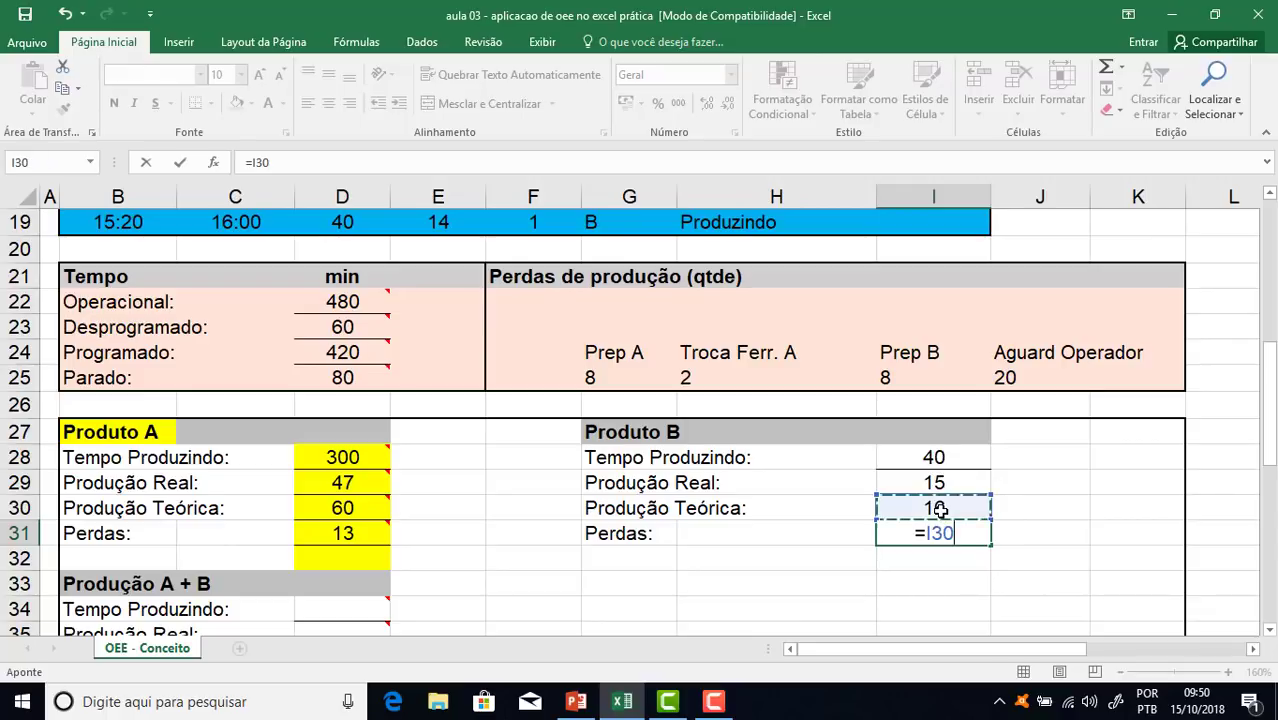
type("-")
left_click(941, 483)
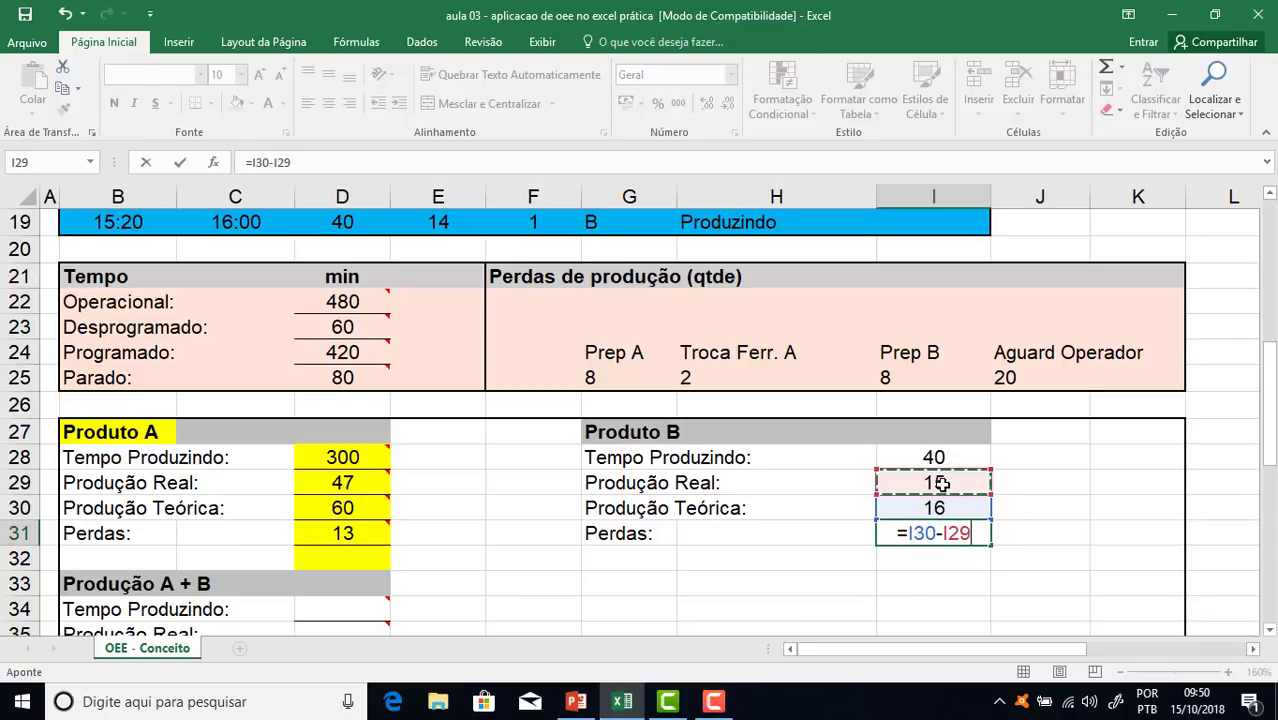
key("Return")
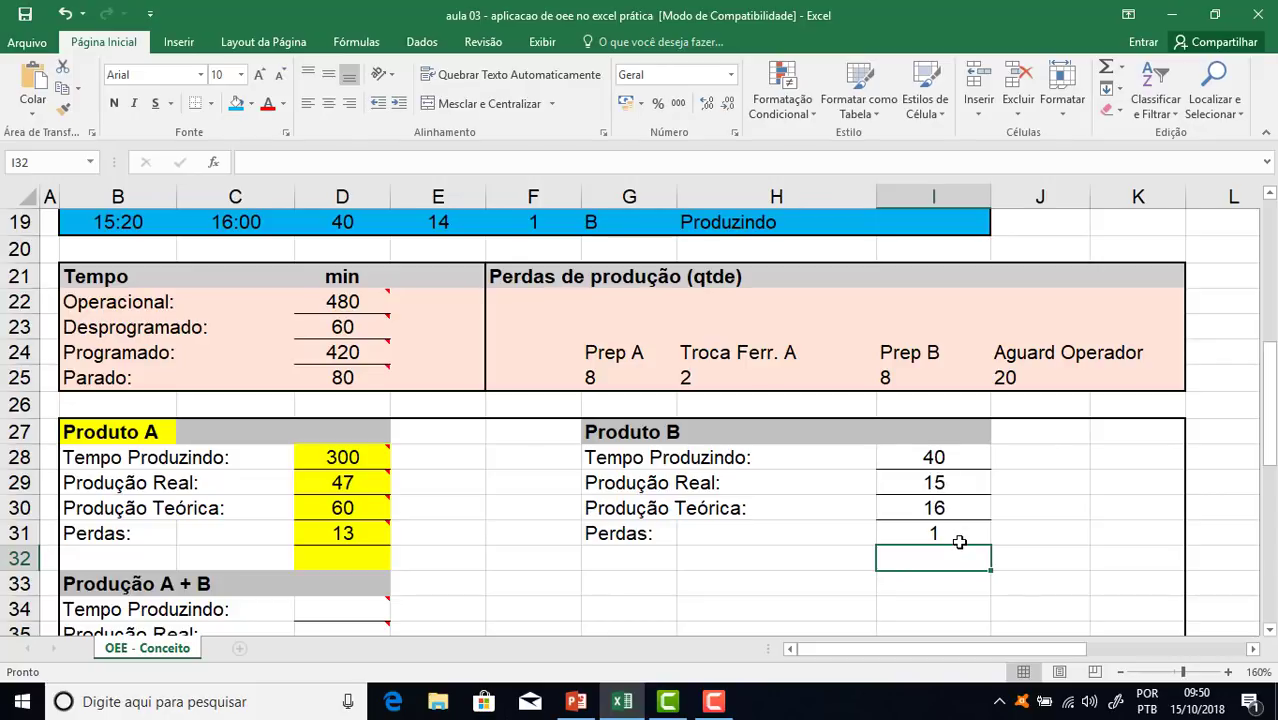
Fill the four Produção A + B result cells, D34:D37, with the lightest gold theme color
left_click(346, 531)
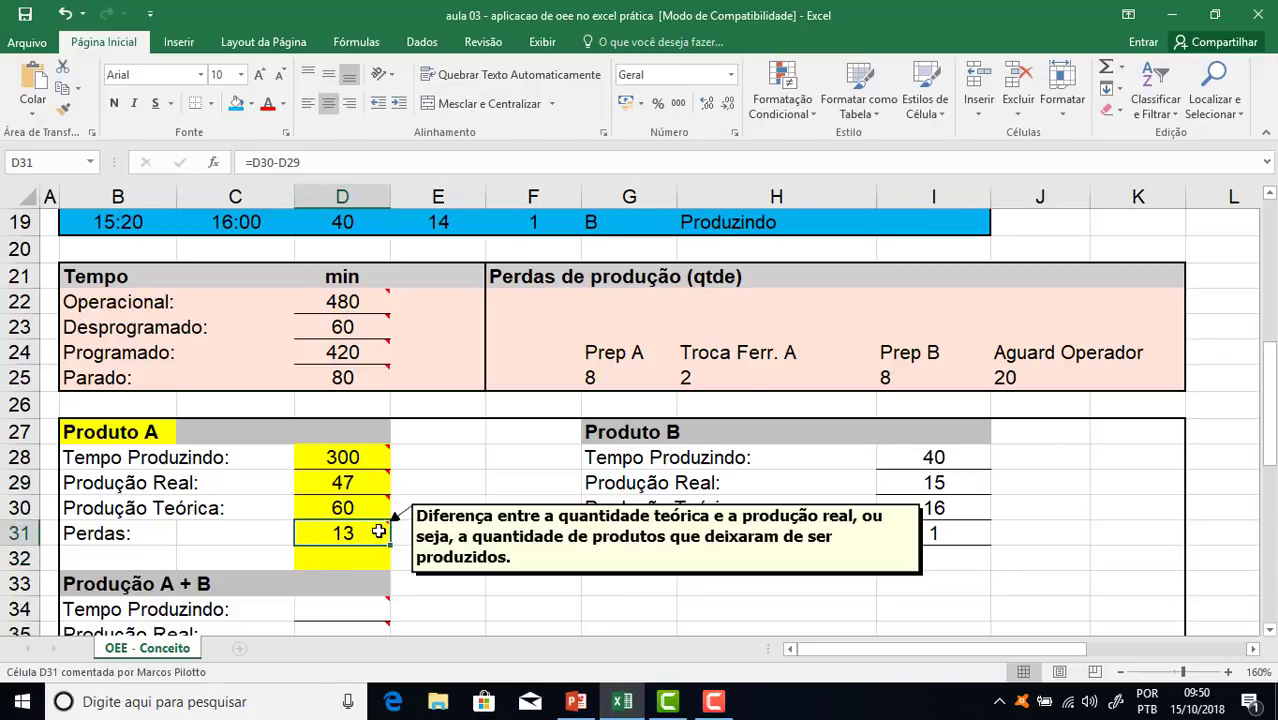
scroll(500, 552, "down", 3)
scroll(500, 552, "up", 1)
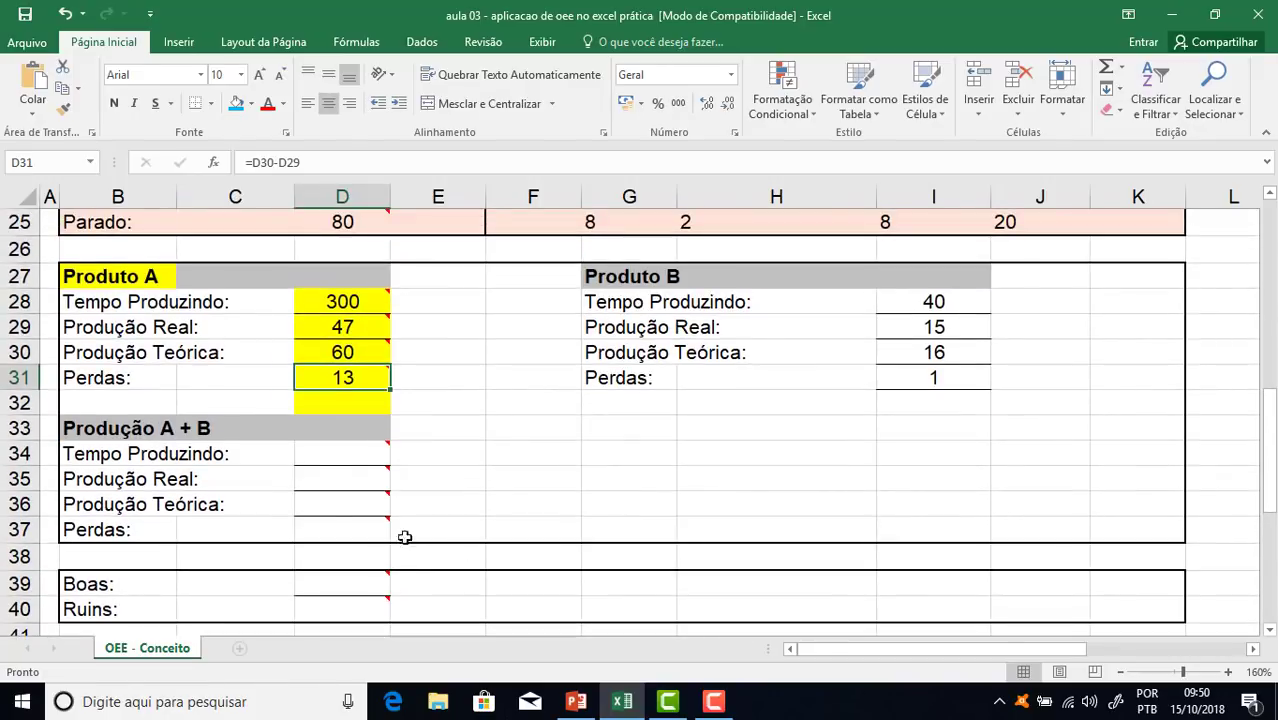
left_click_drag(325, 452, 328, 533)
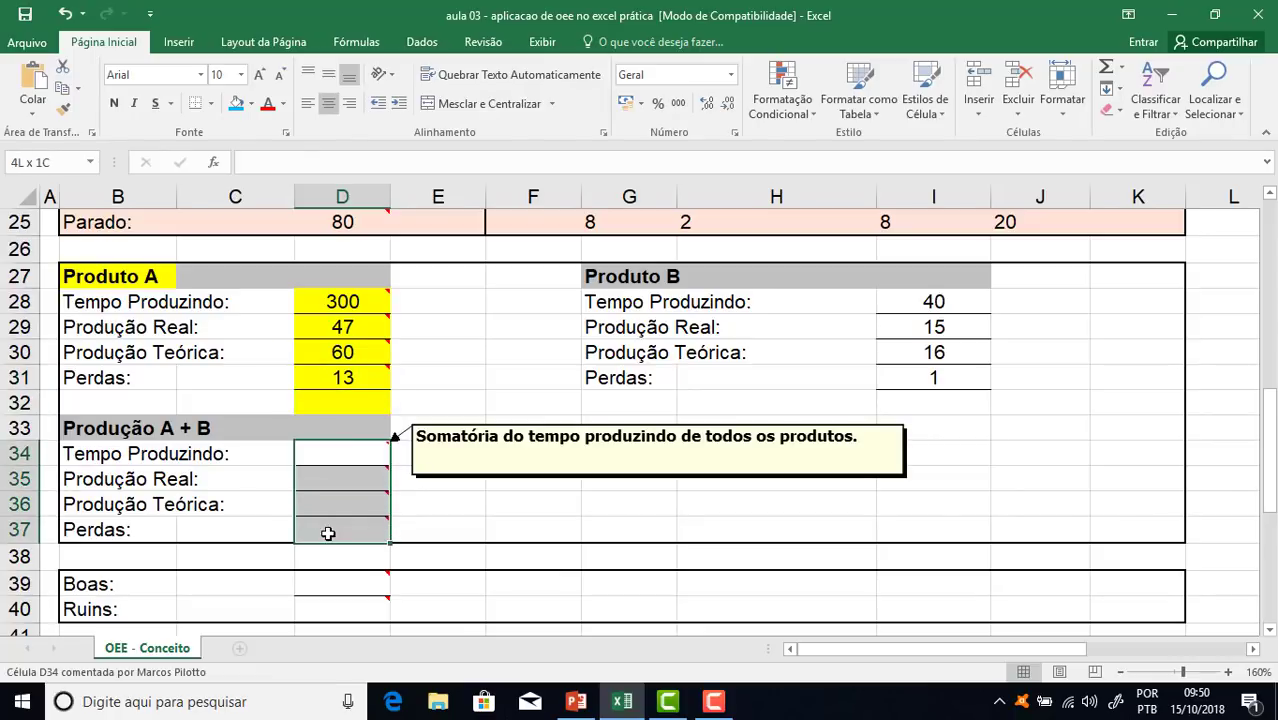
left_click(251, 104)
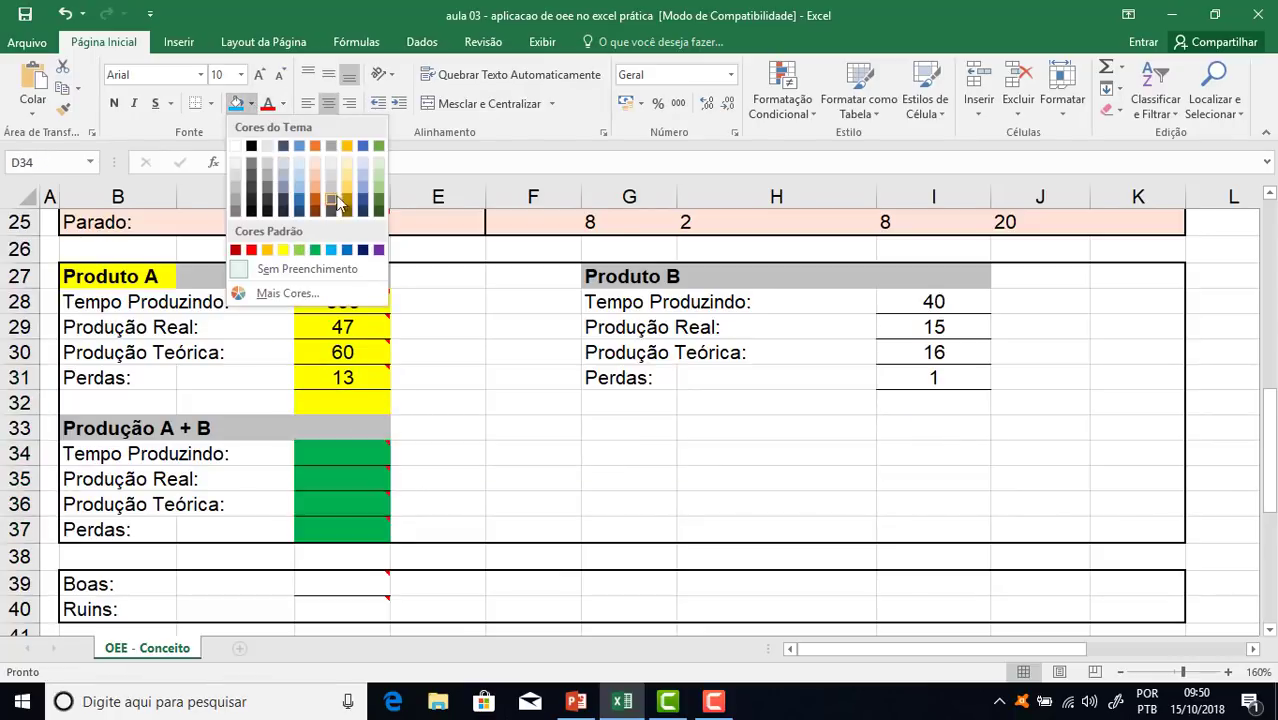
left_click(346, 162)
left_click(533, 428)
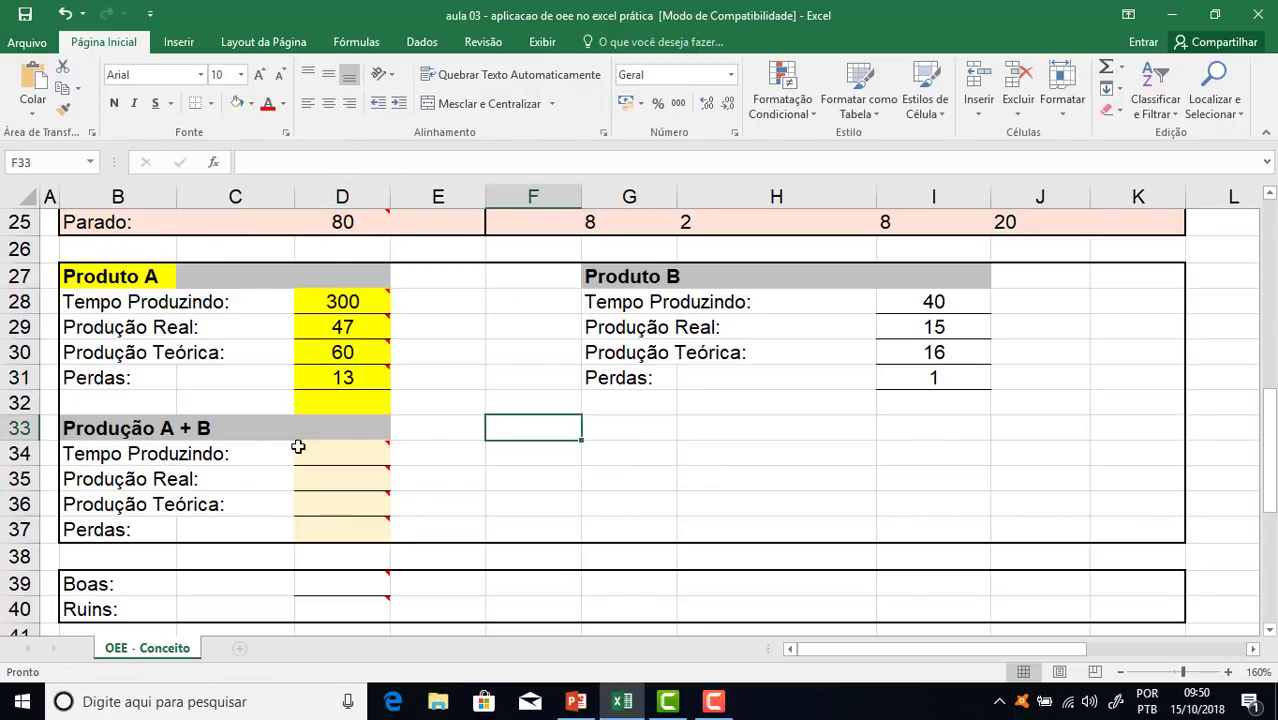
Calculate the combined Tempo Produzindo for Produção A + B in D34 with =D28+I28
mouse_move(310, 453)
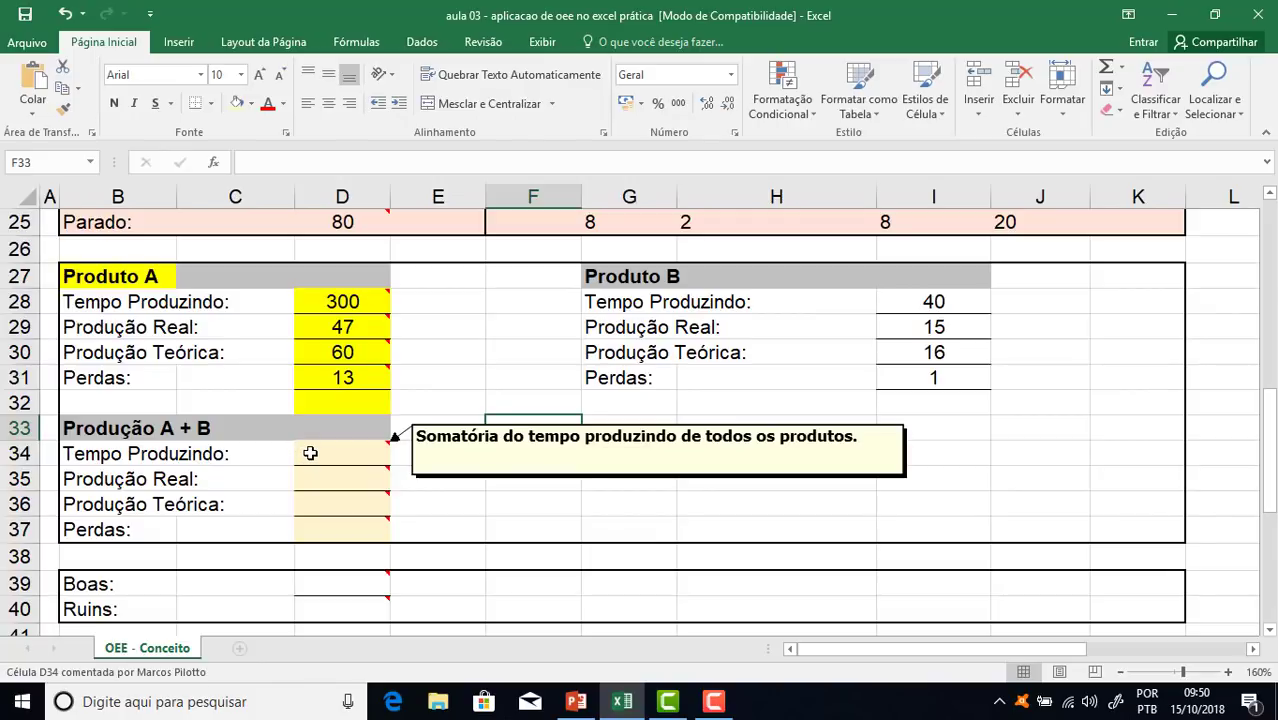
left_click(310, 453)
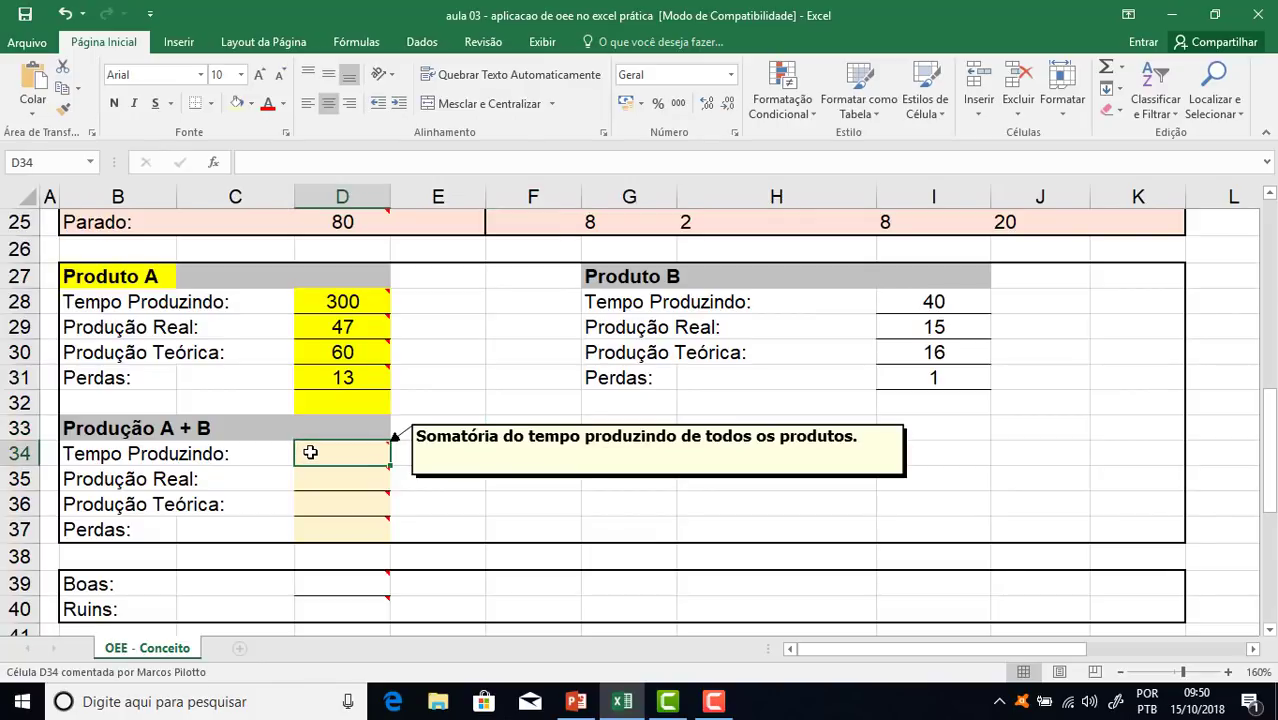
type("=")
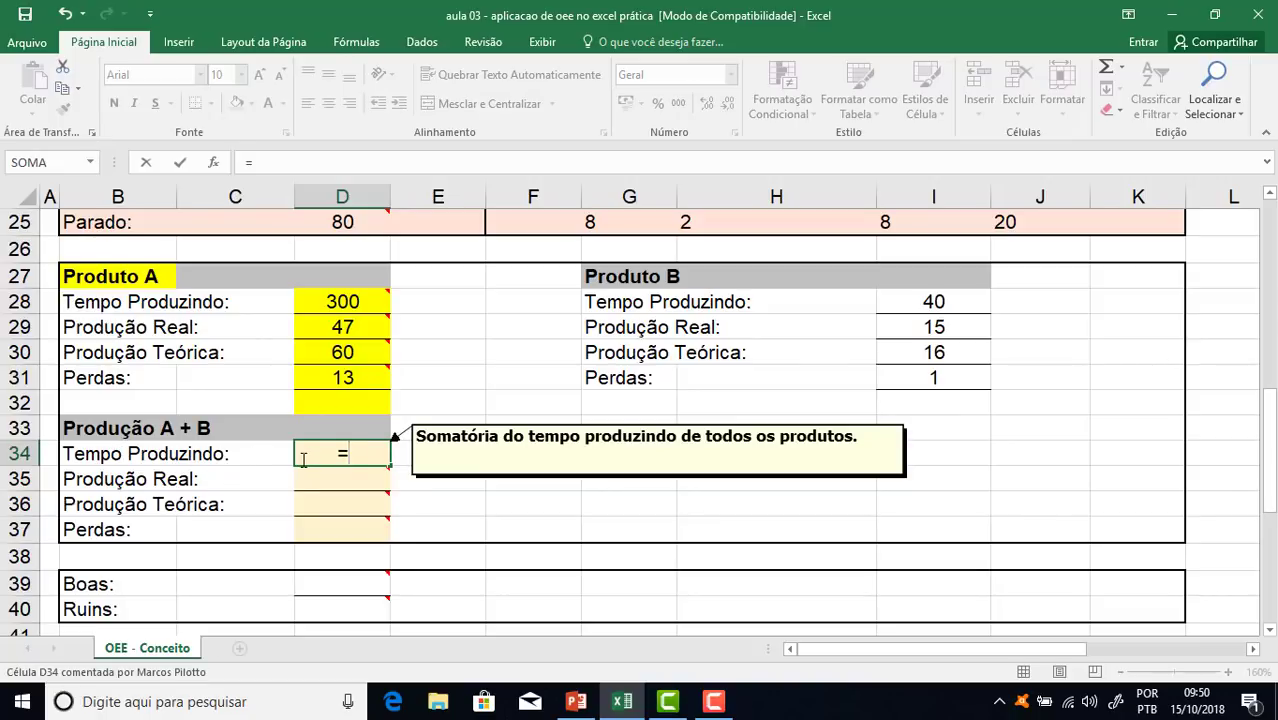
left_click(348, 301)
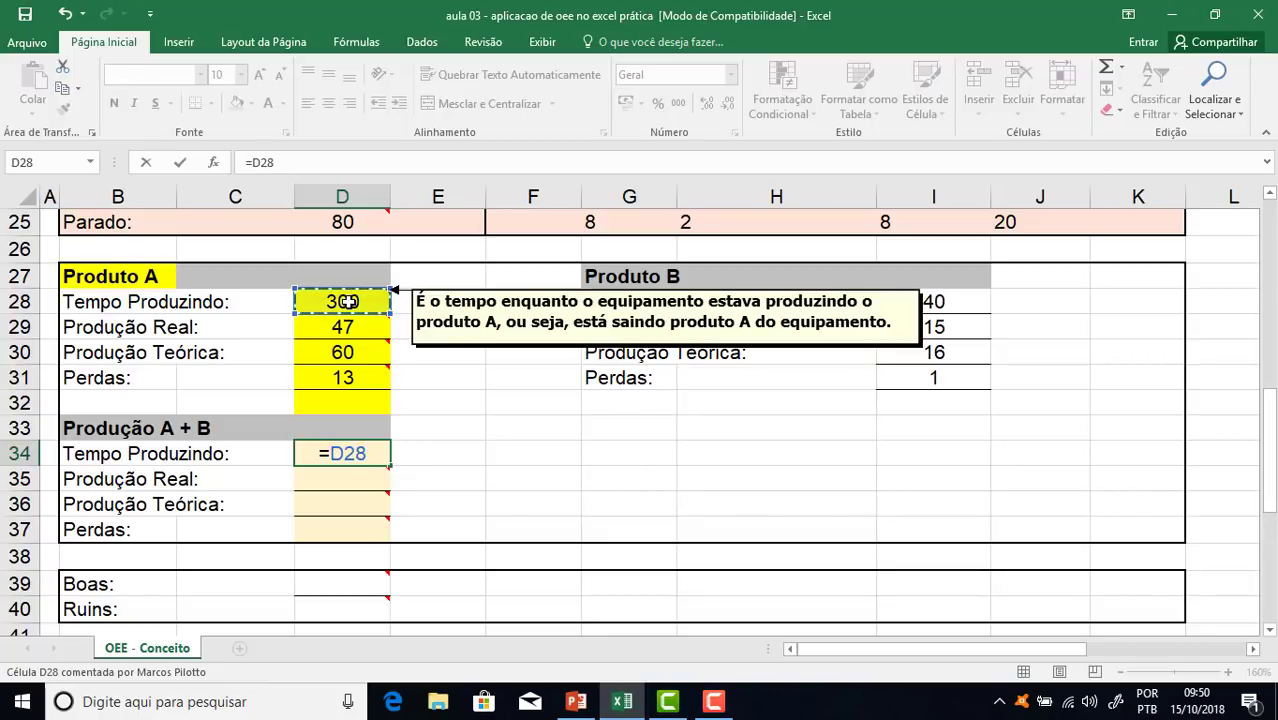
type("+")
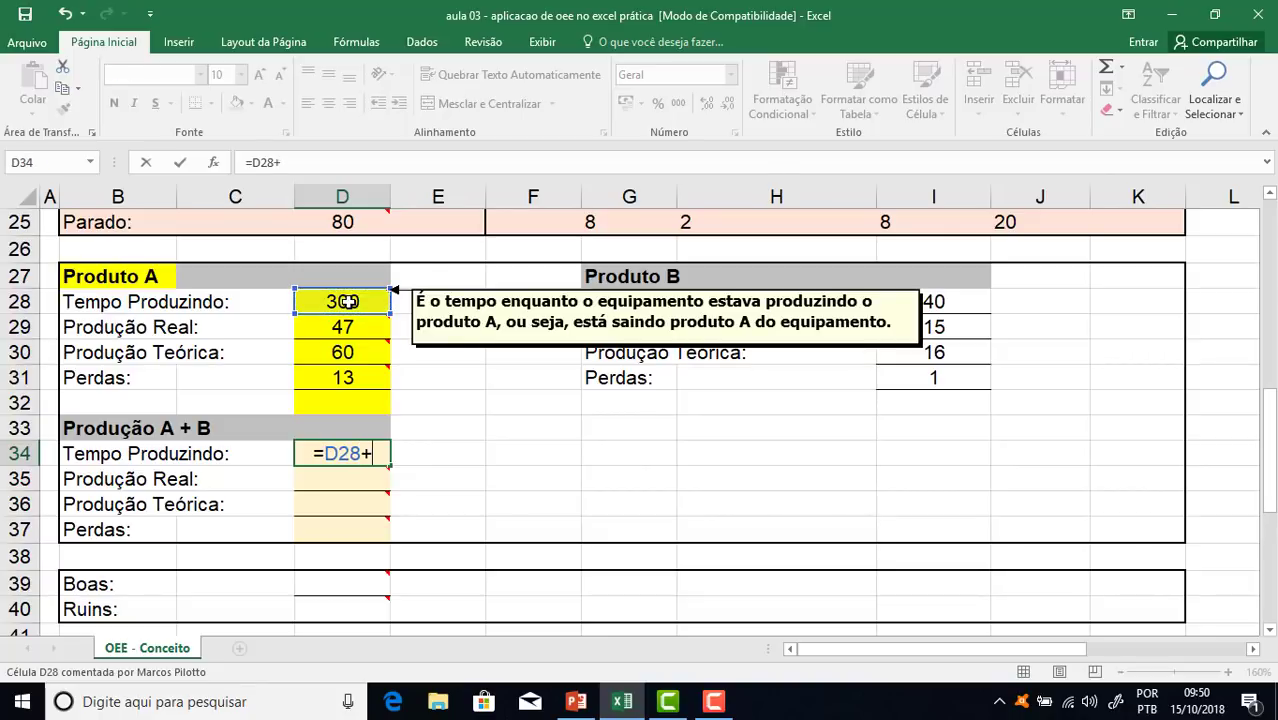
left_click(938, 303)
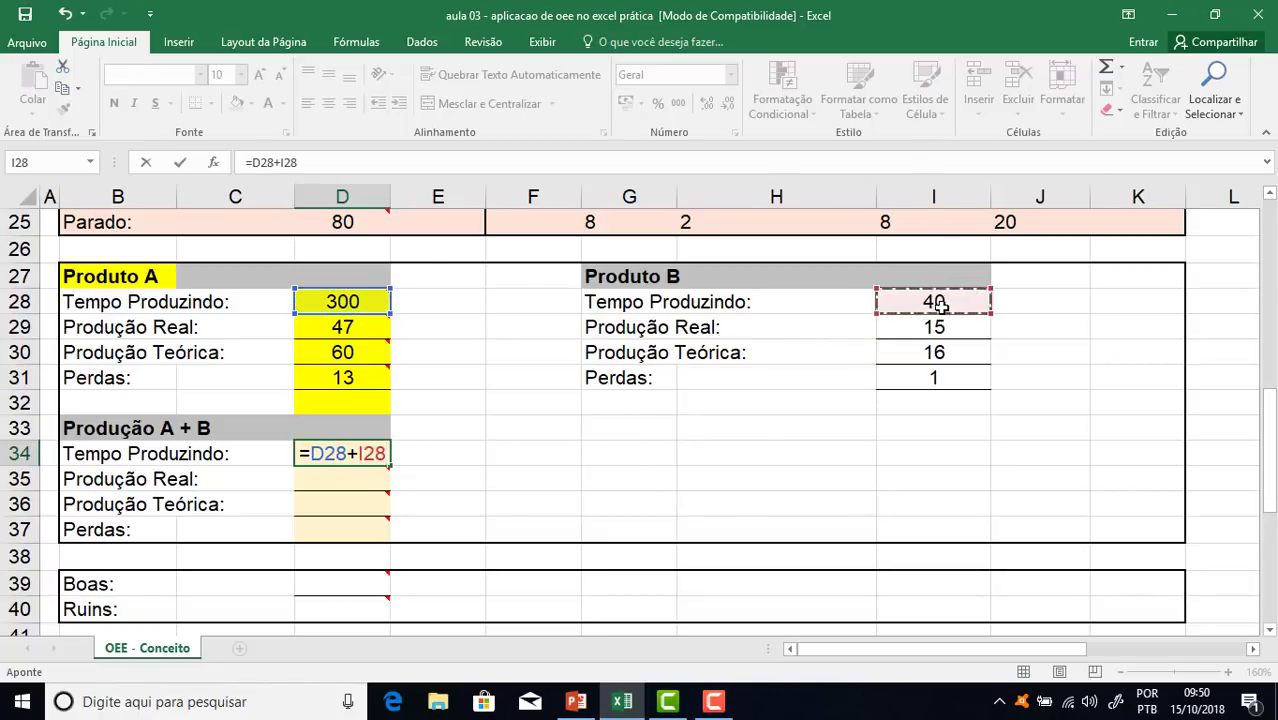
key("Return")
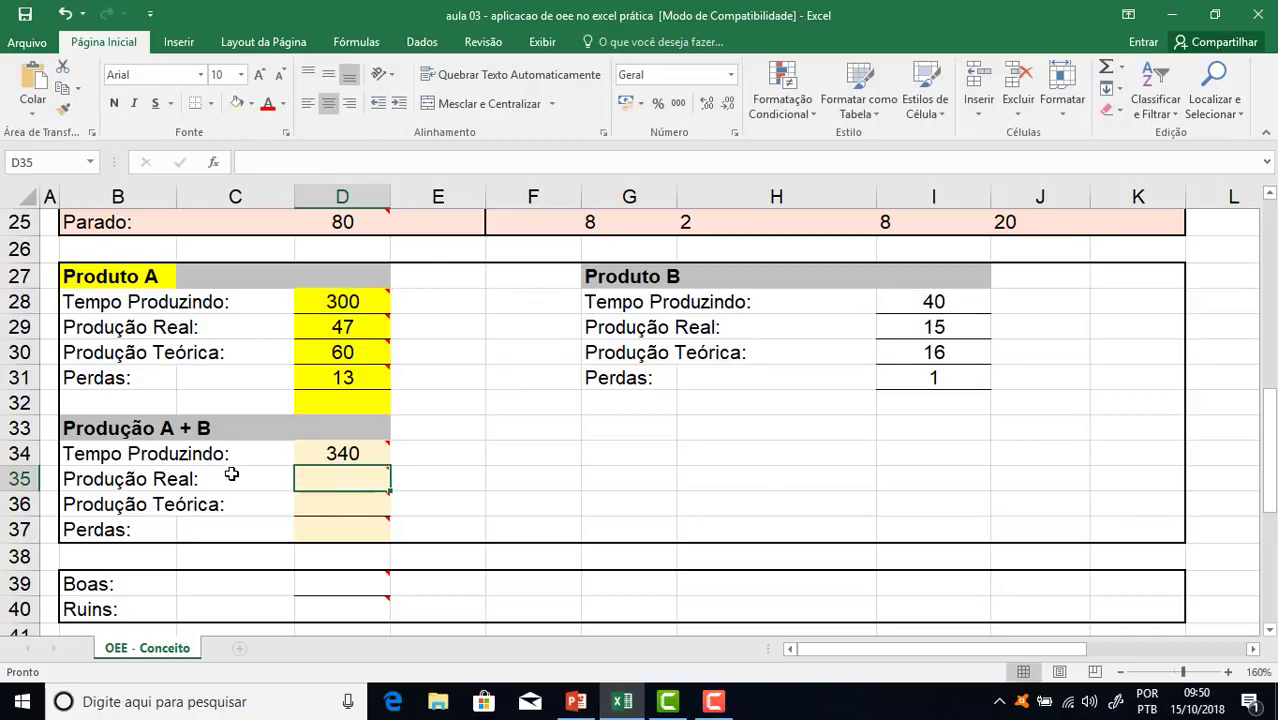
Calculate the combined Produção Real for Produção A + B in D35 with =D29+I29
mouse_move(366, 328)
type("=")
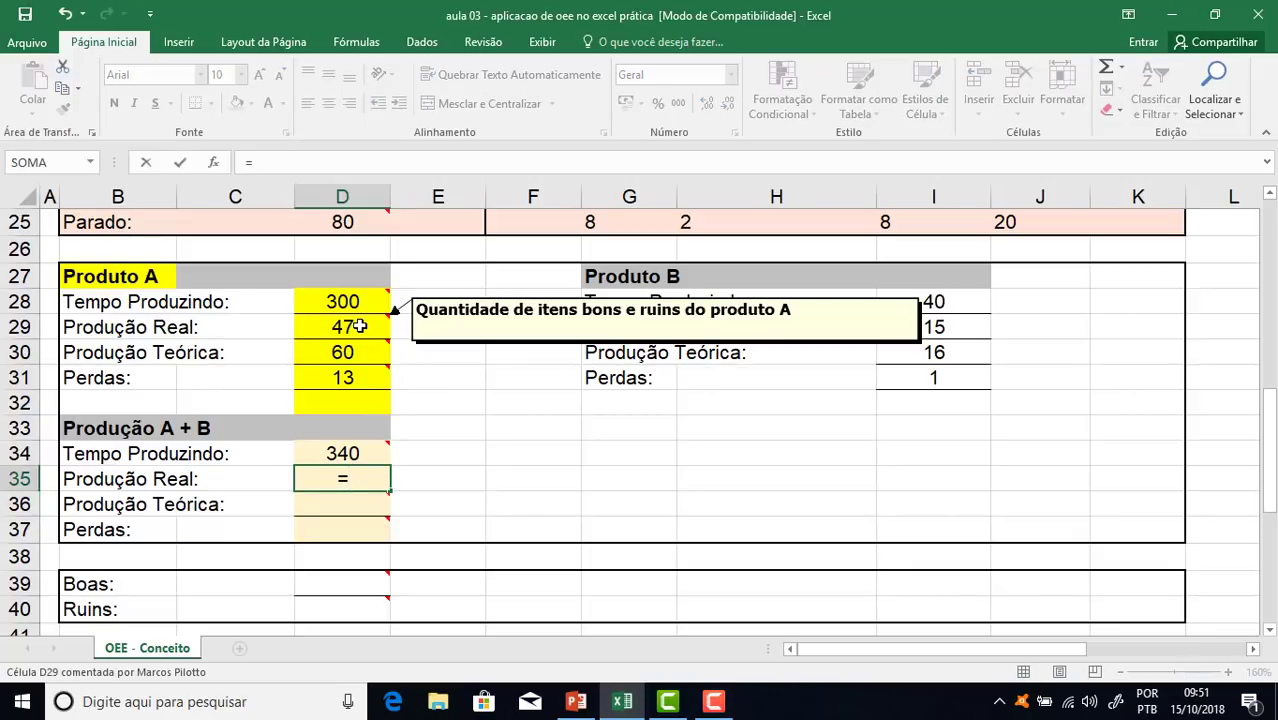
left_click(359, 326)
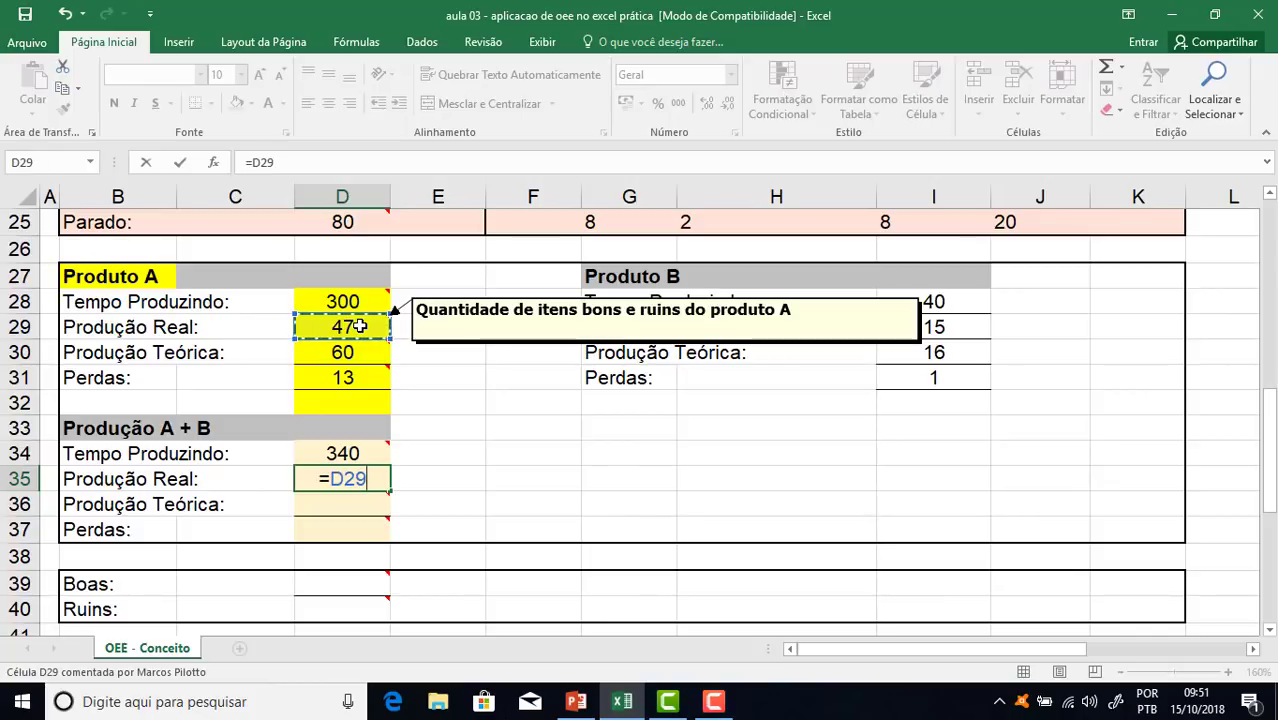
type("+")
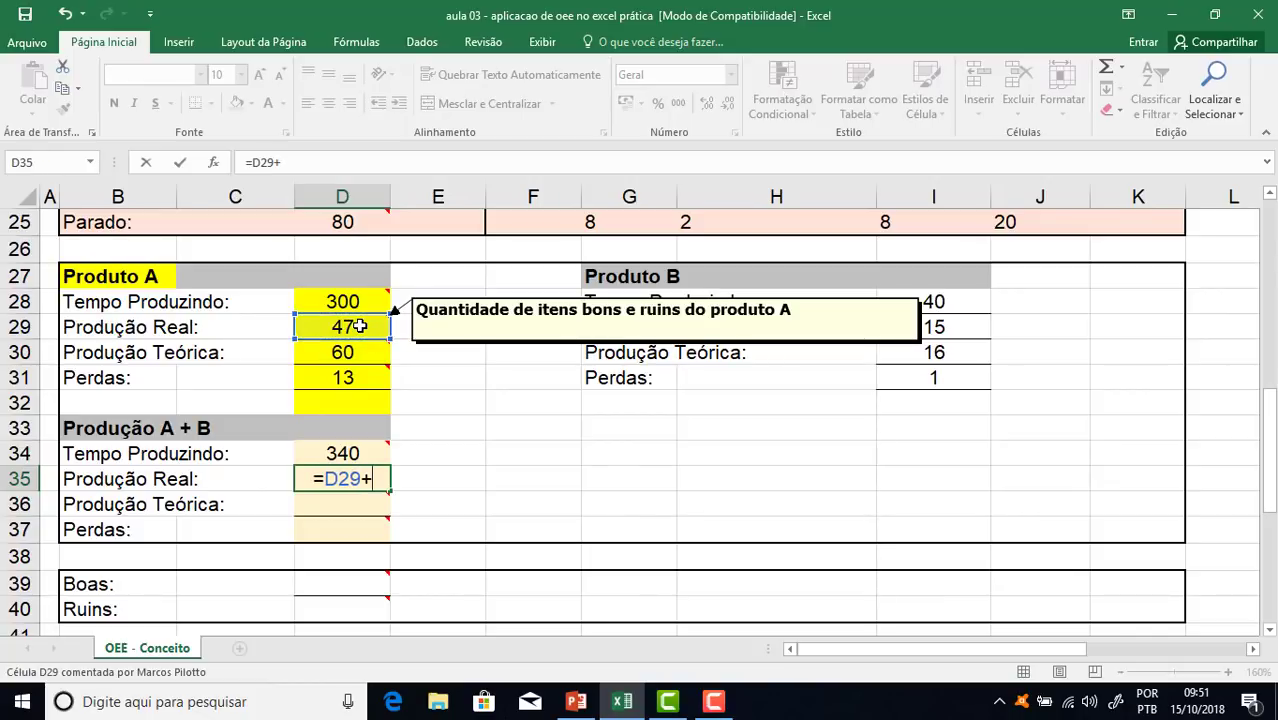
left_click(939, 326)
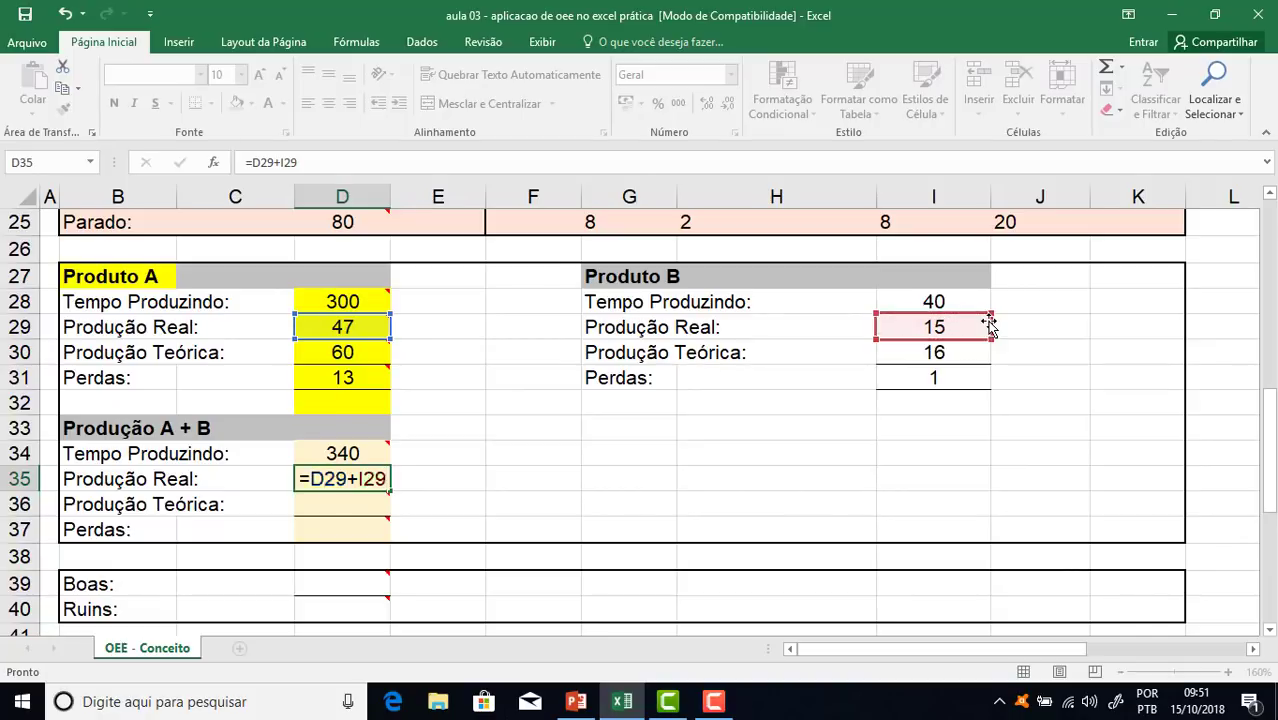
key("Return")
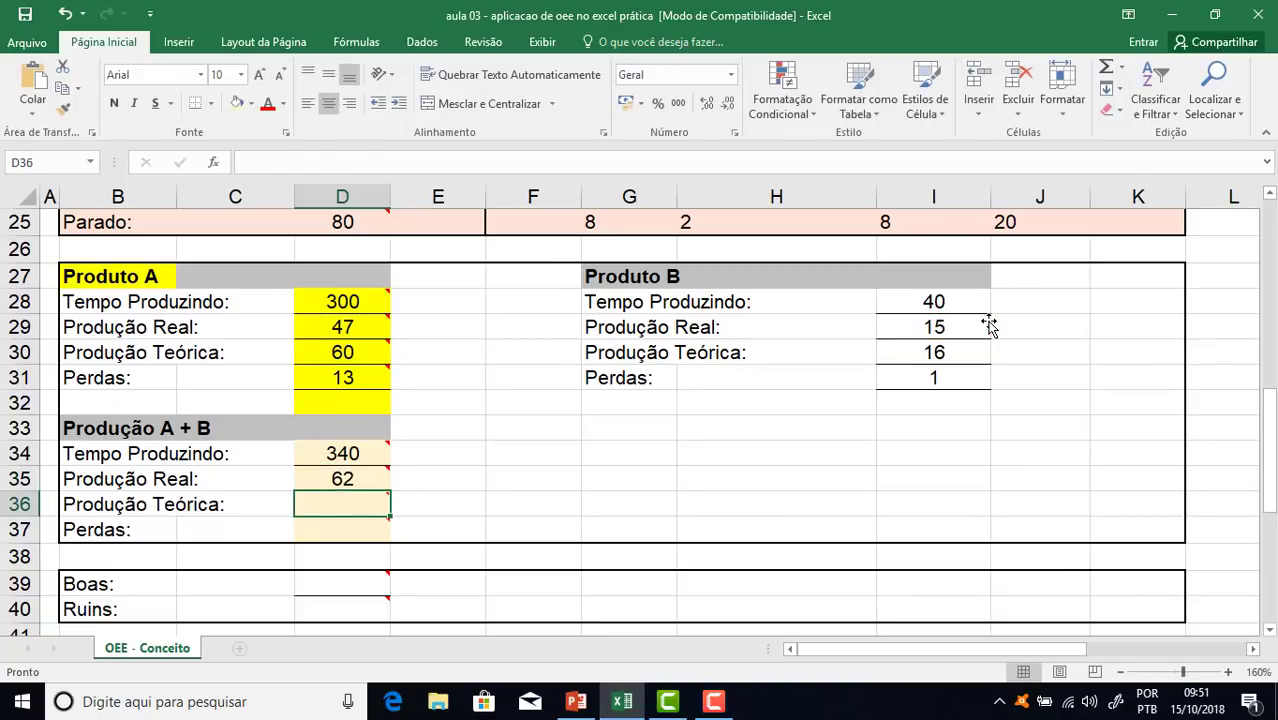
Calculate the combined Produção Teórica for Produção A + B in D36 with =D30+I30
type("=")
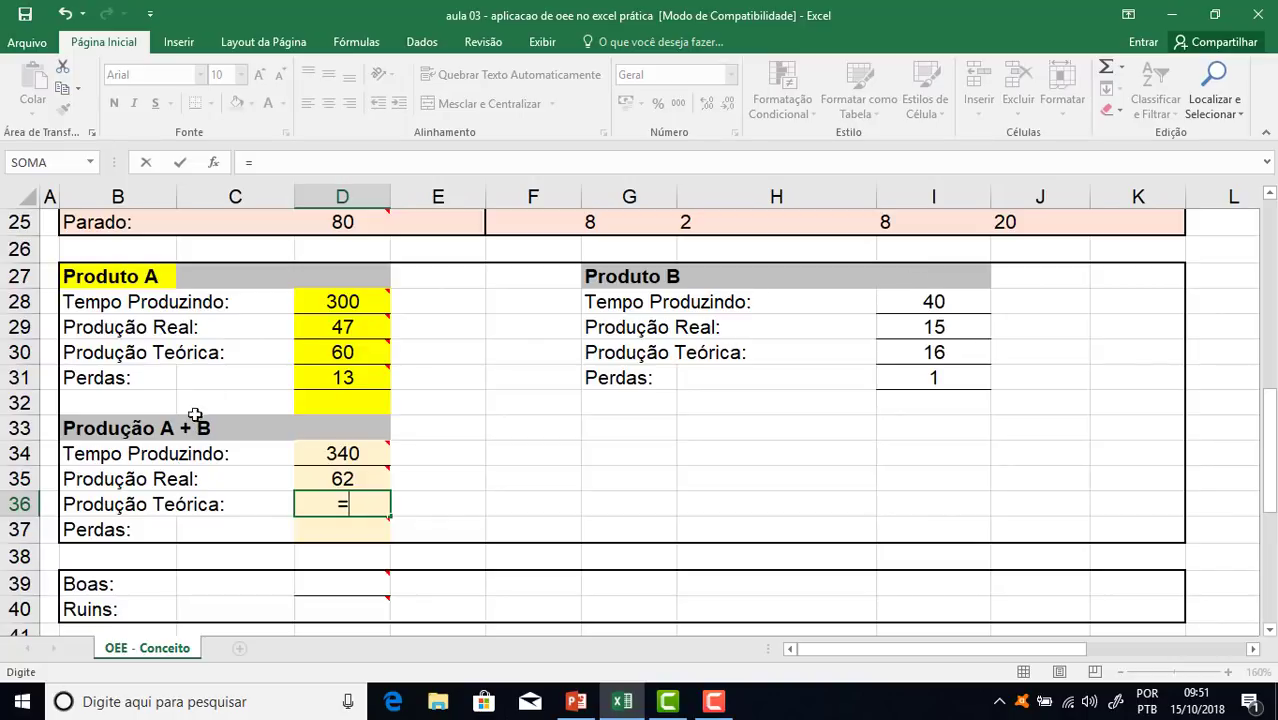
mouse_move(323, 353)
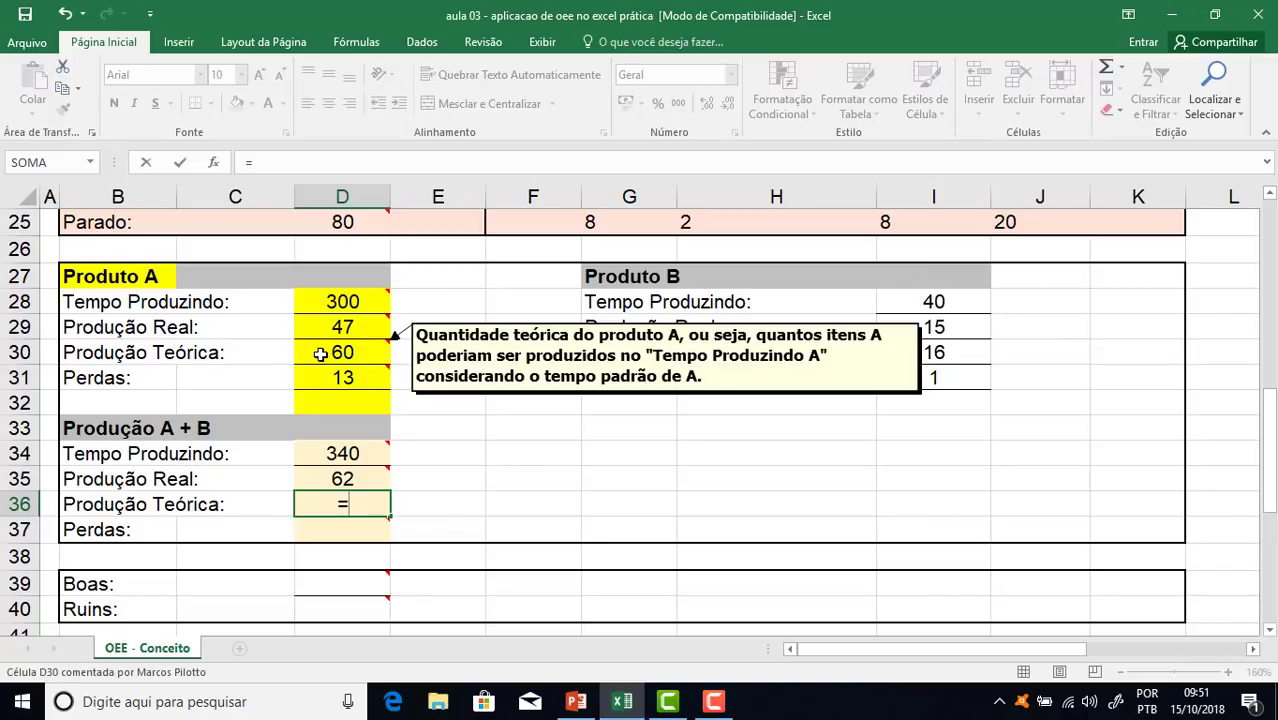
left_click(320, 354)
type("+")
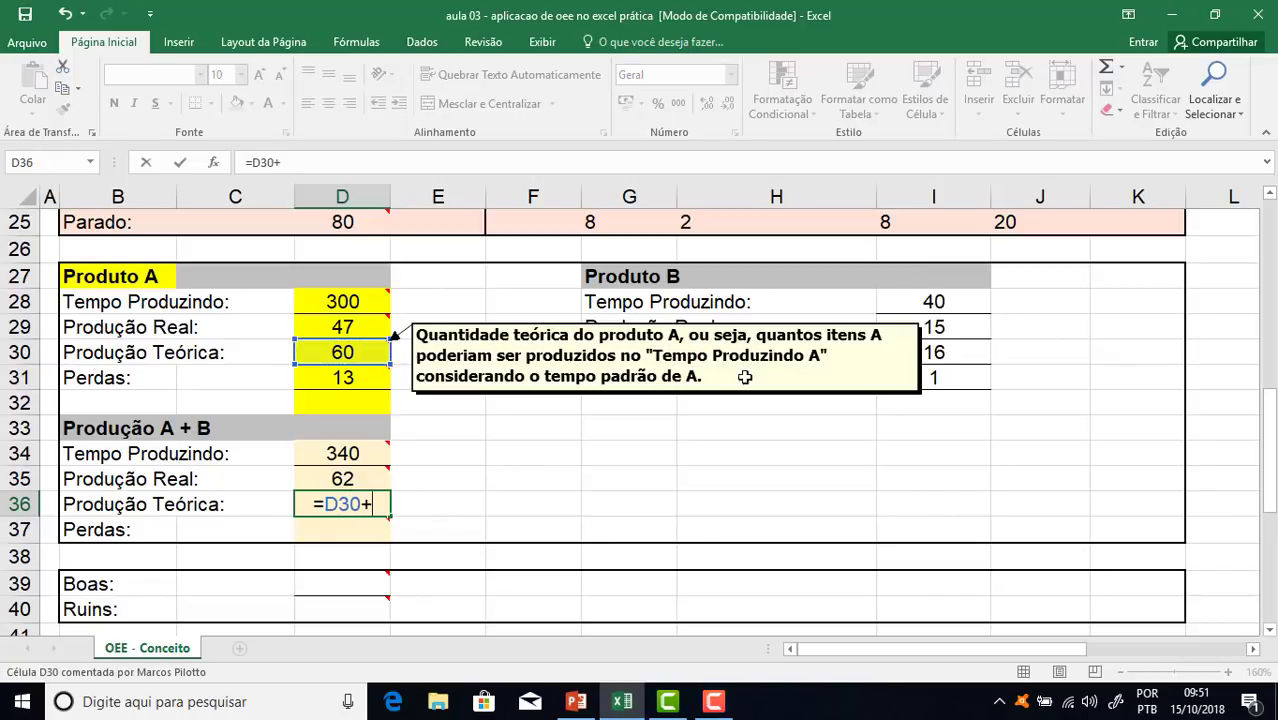
left_click(933, 352)
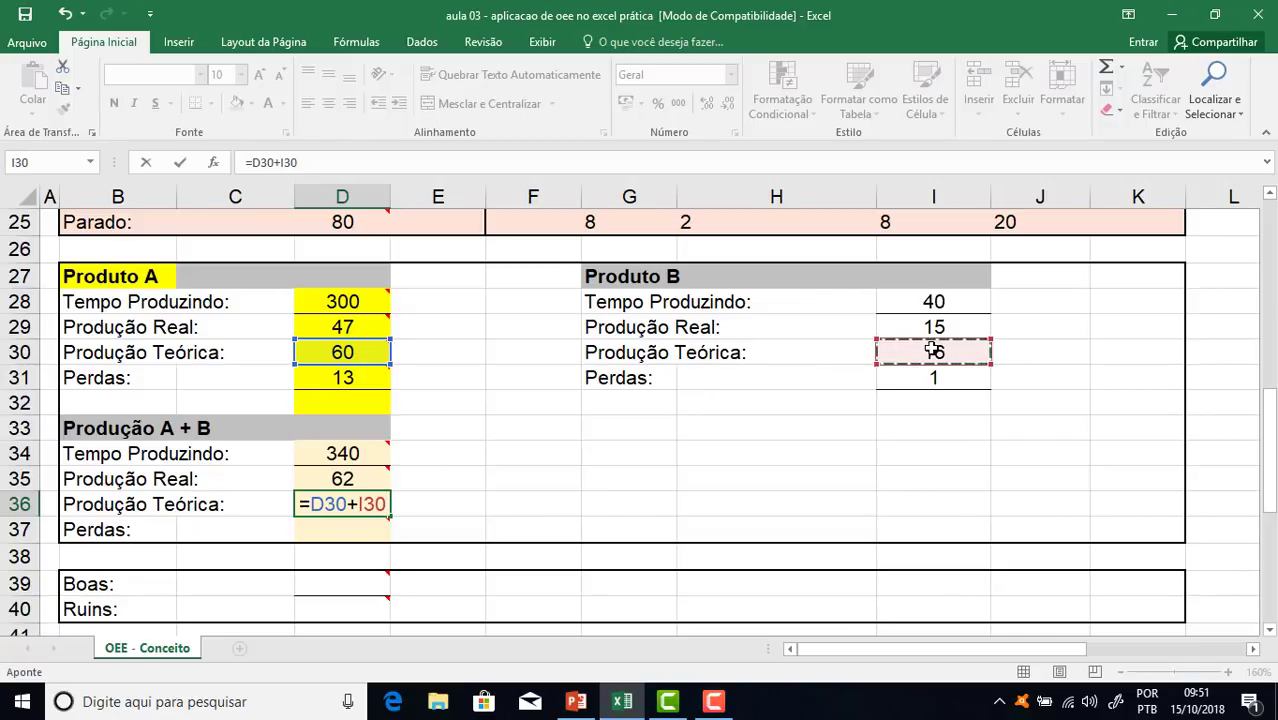
key("Return")
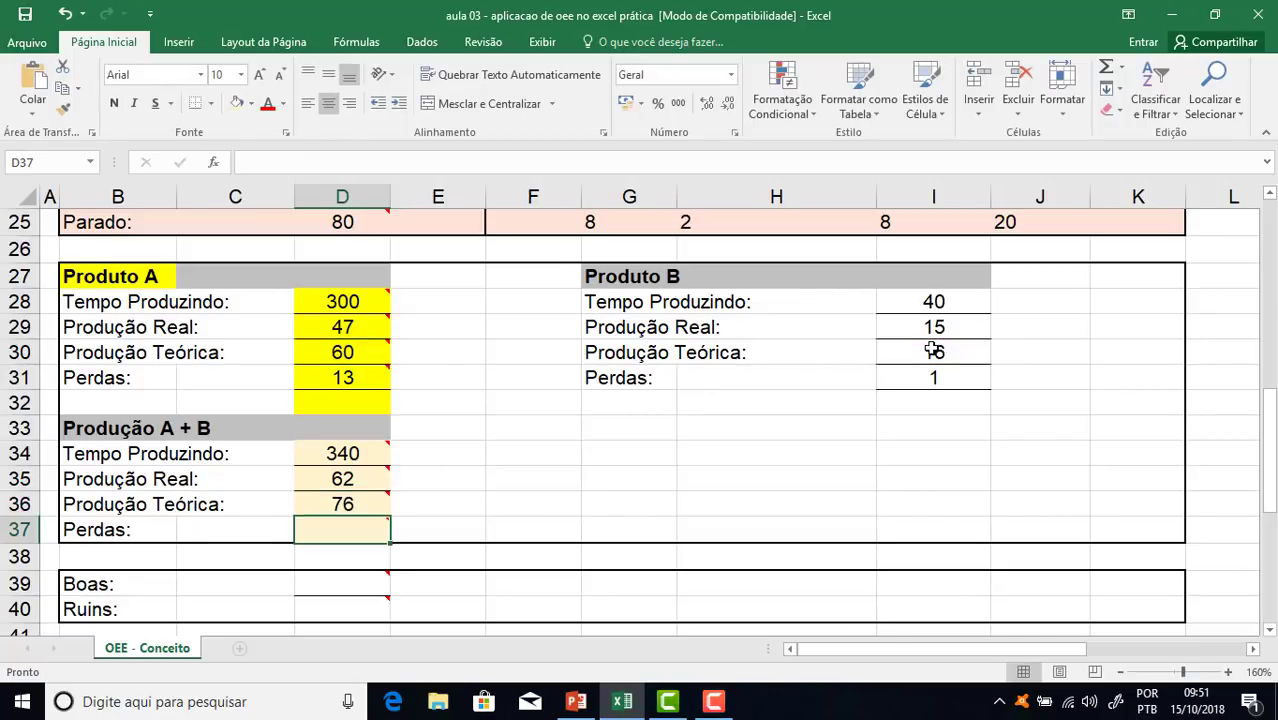
key("Up")
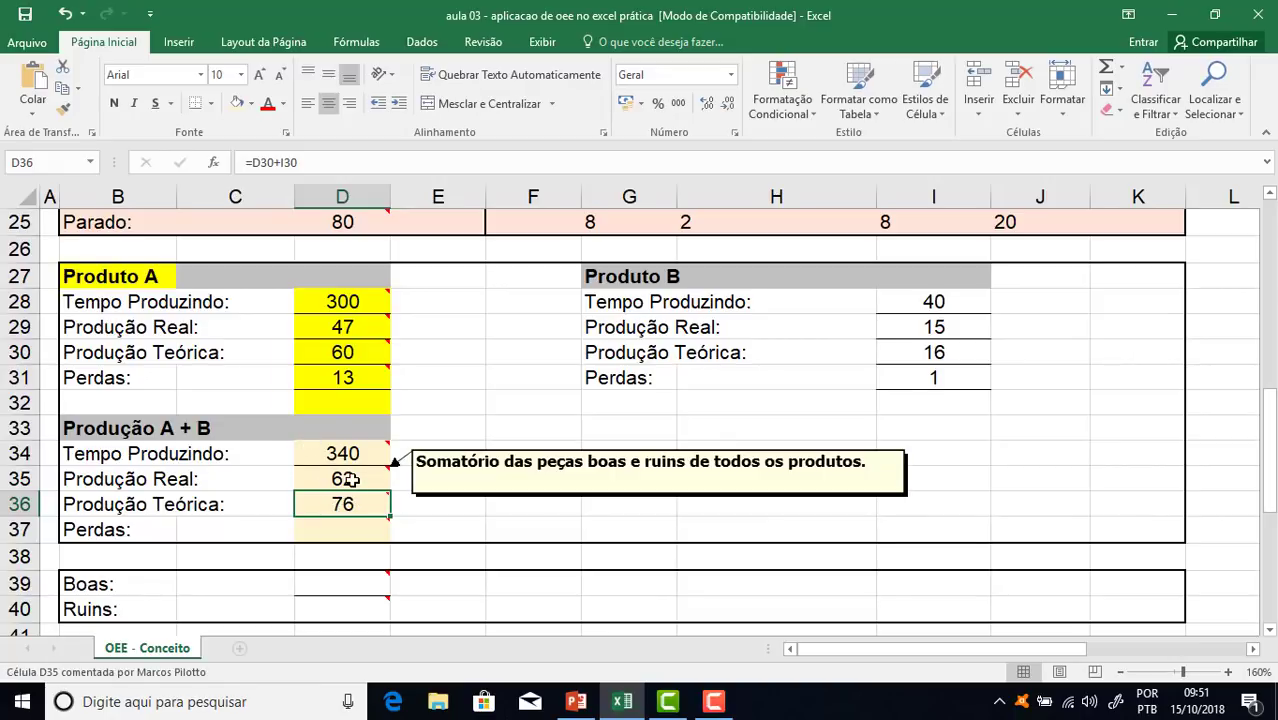
Calculate the combined Perdas for Produção A + B in D37 with =D36-D35, then check the Perdas formulas of both products
left_click(352, 480)
left_click(360, 534)
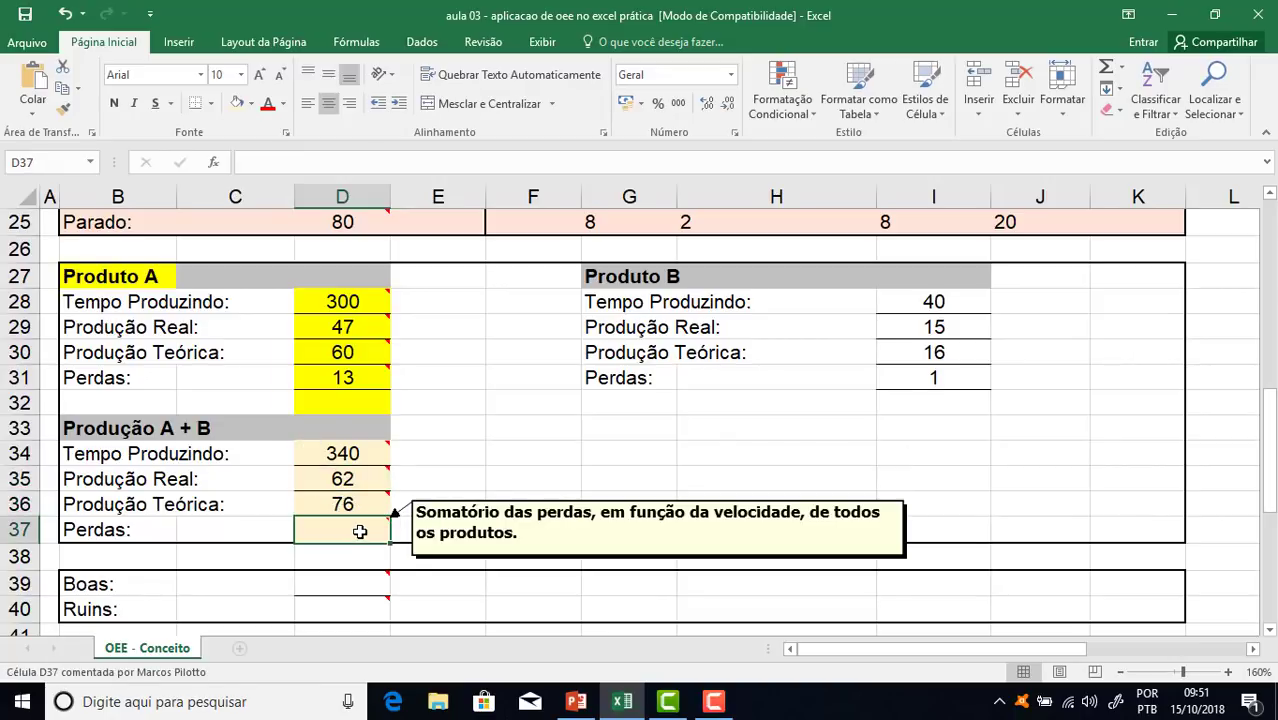
type("=")
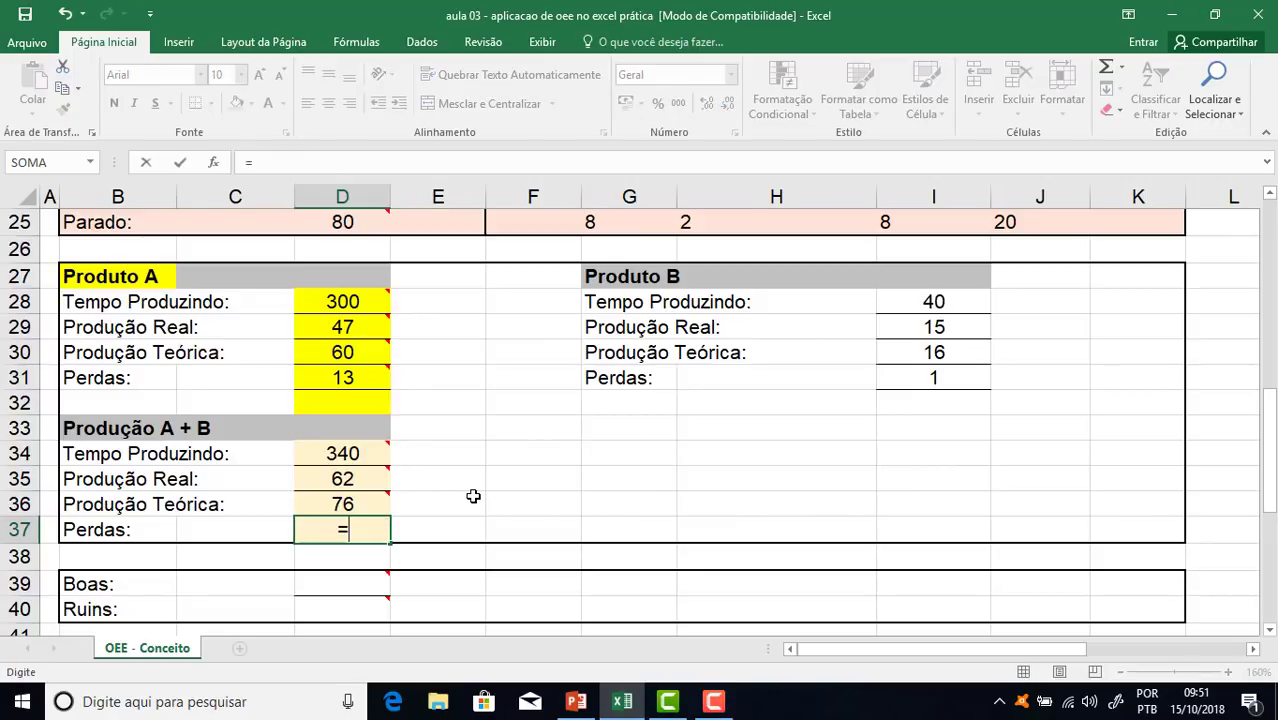
left_click(353, 502)
type("-")
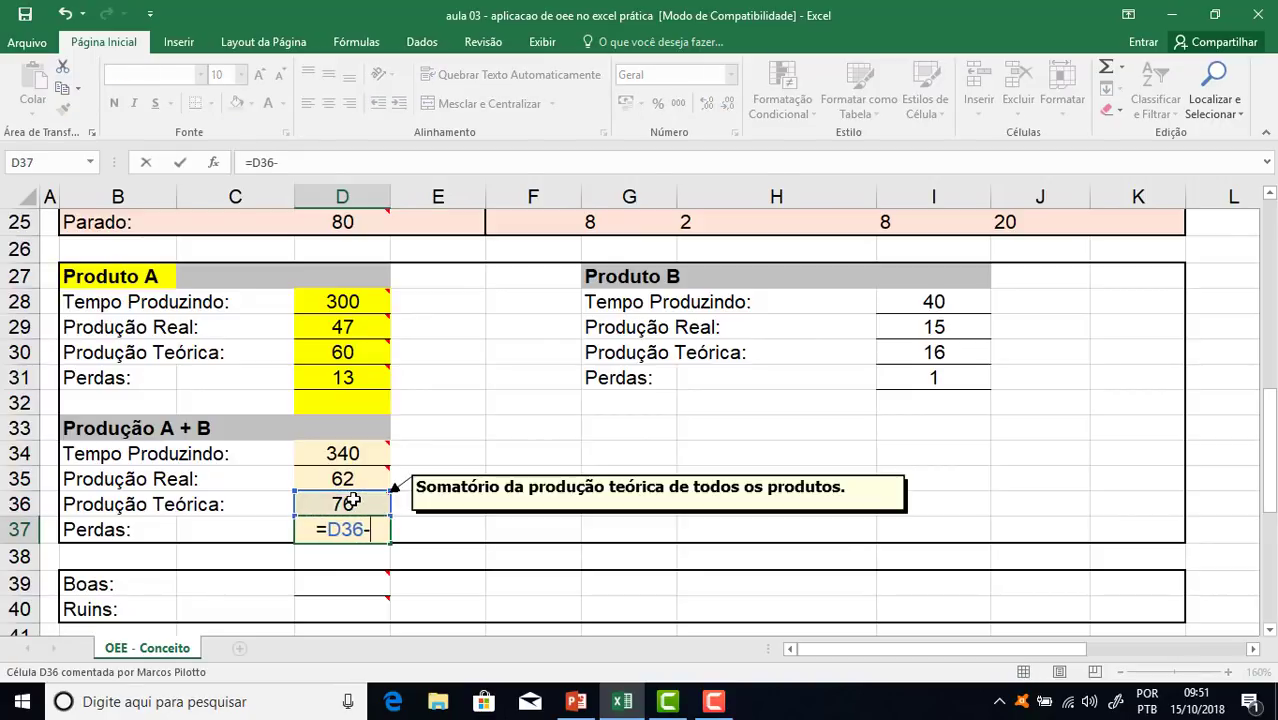
left_click(359, 479)
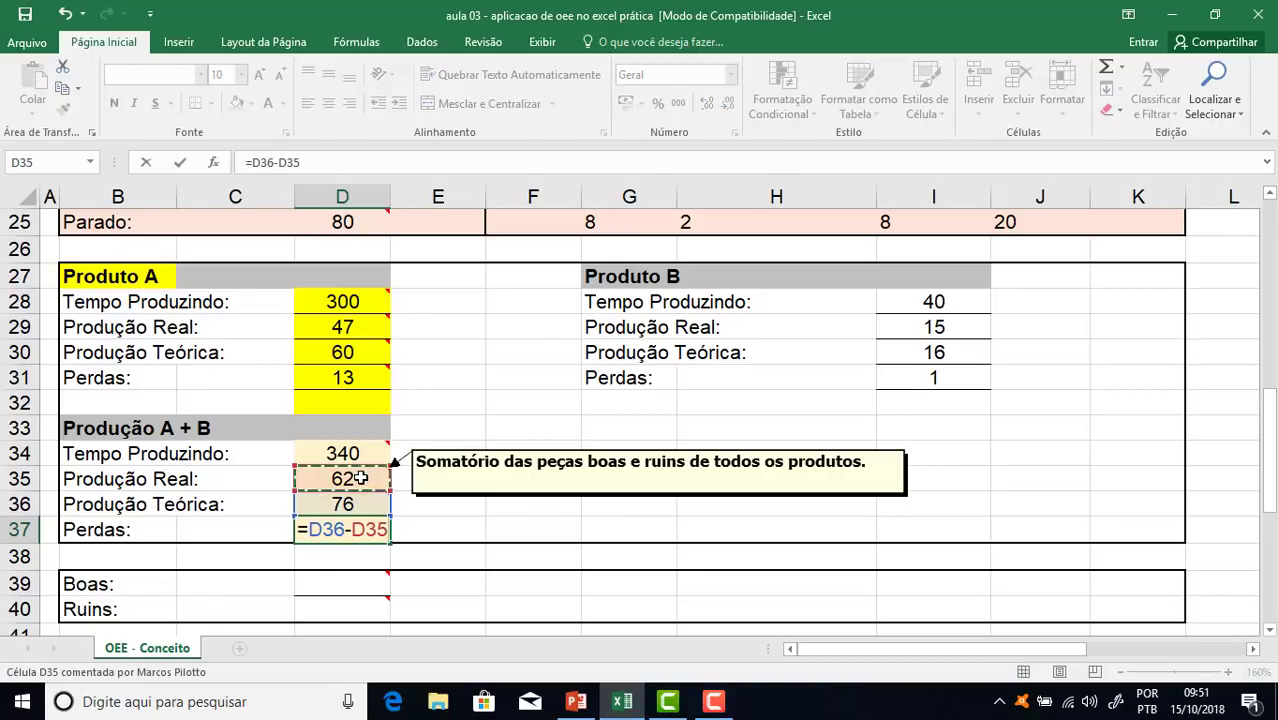
key("Return")
key("Up")
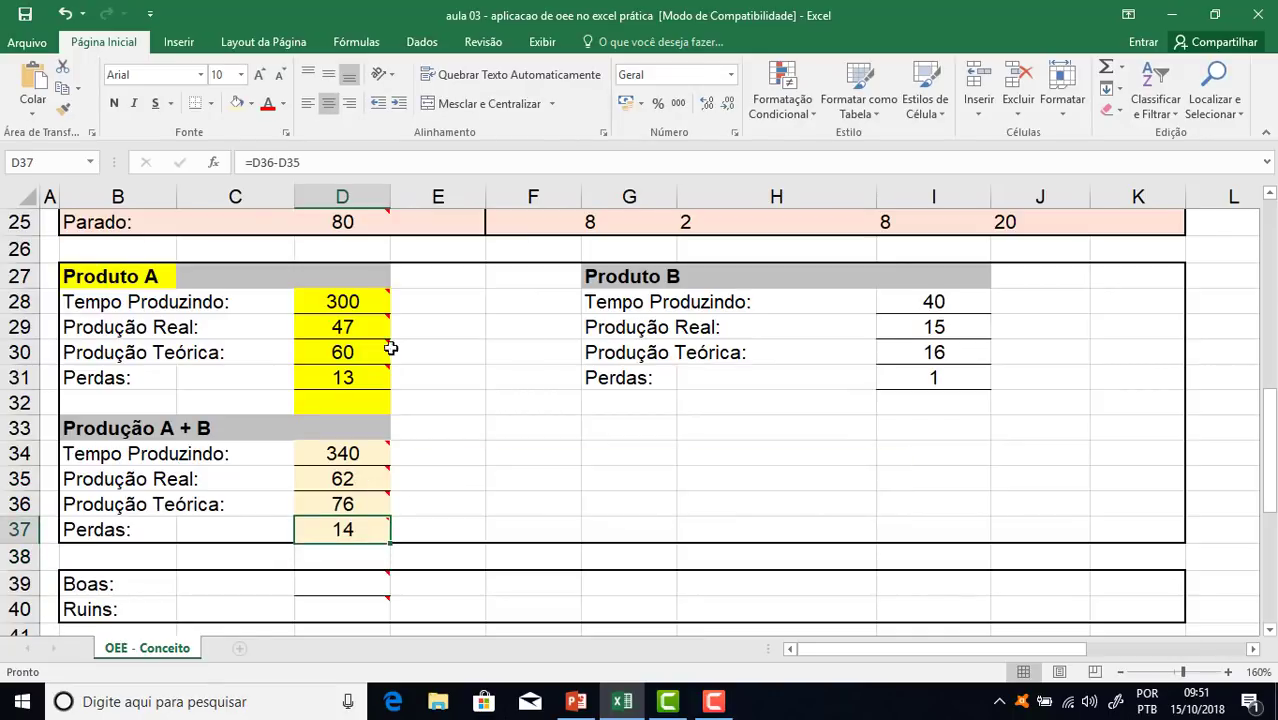
left_click(332, 374)
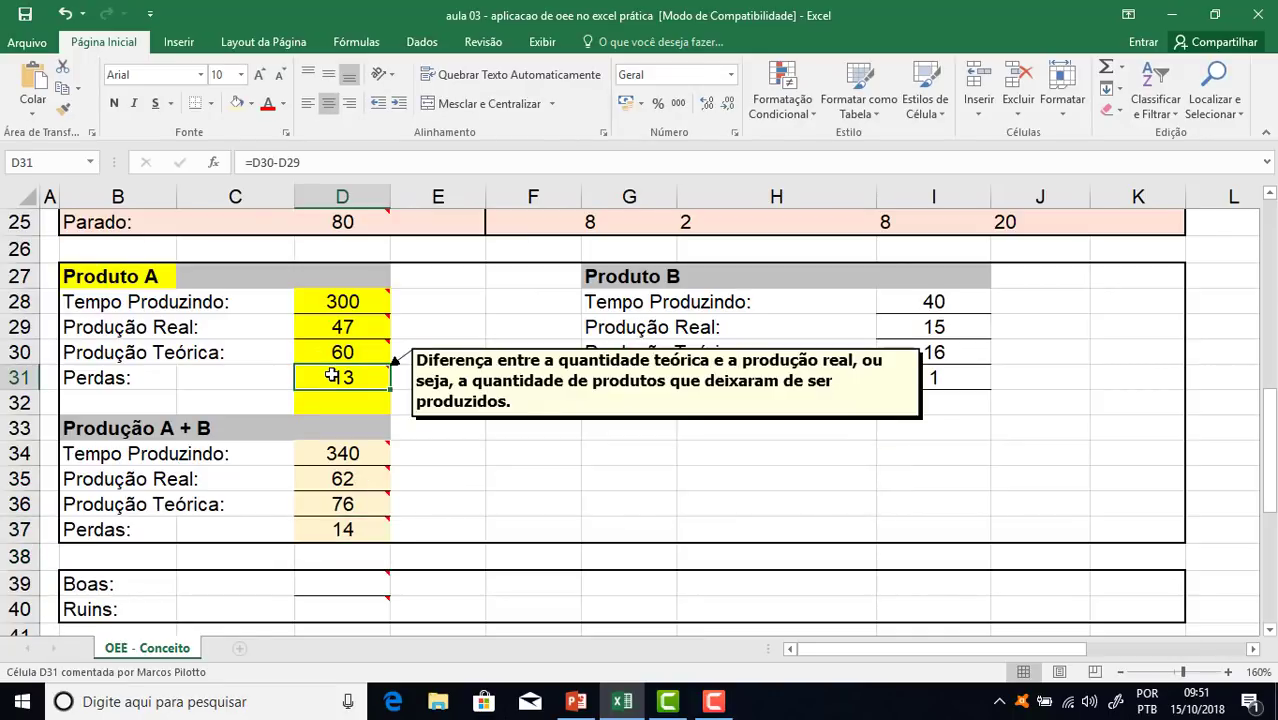
left_click(952, 373)
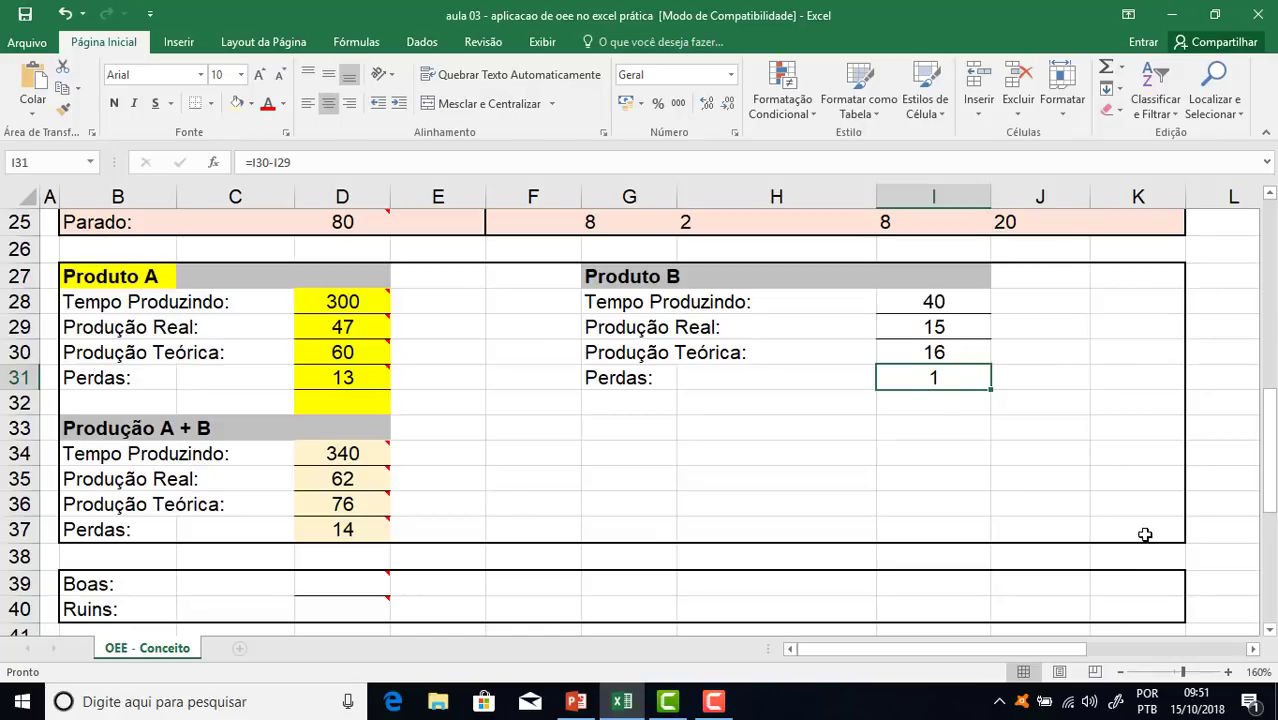
Fill the whole production results block, B28:K37, with the same light gold color
left_click_drag(1144, 531, 120, 300)
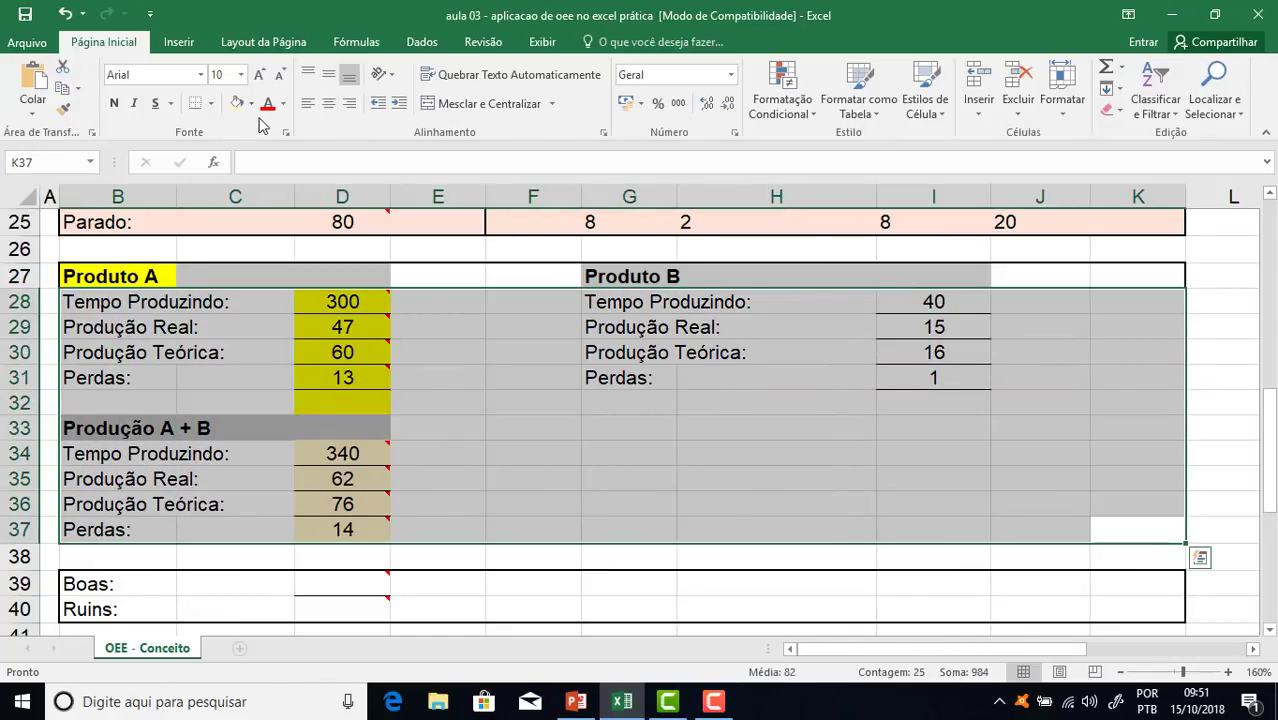
left_click(242, 104)
left_click(540, 430)
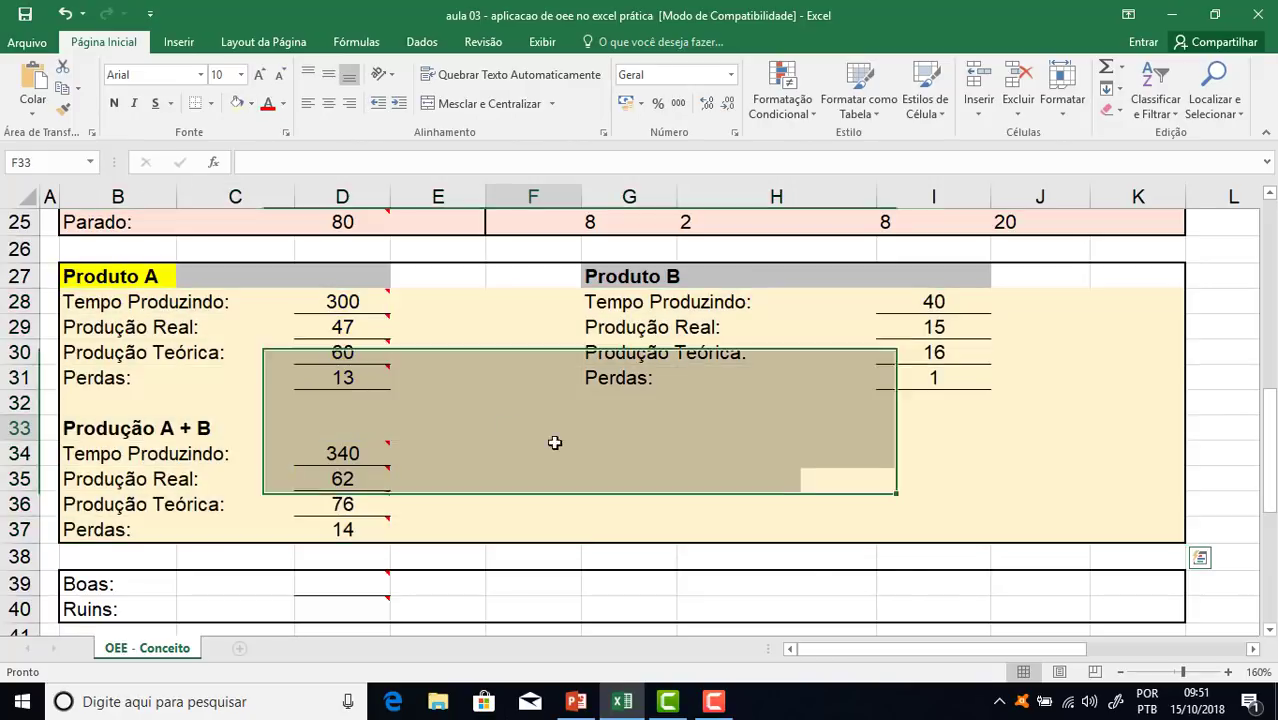
Calculate the total of good pieces (Boas) in D39 with =SOMA(E11:E19) from the Folha de Apontamento
scroll(810, 576, "down", 2)
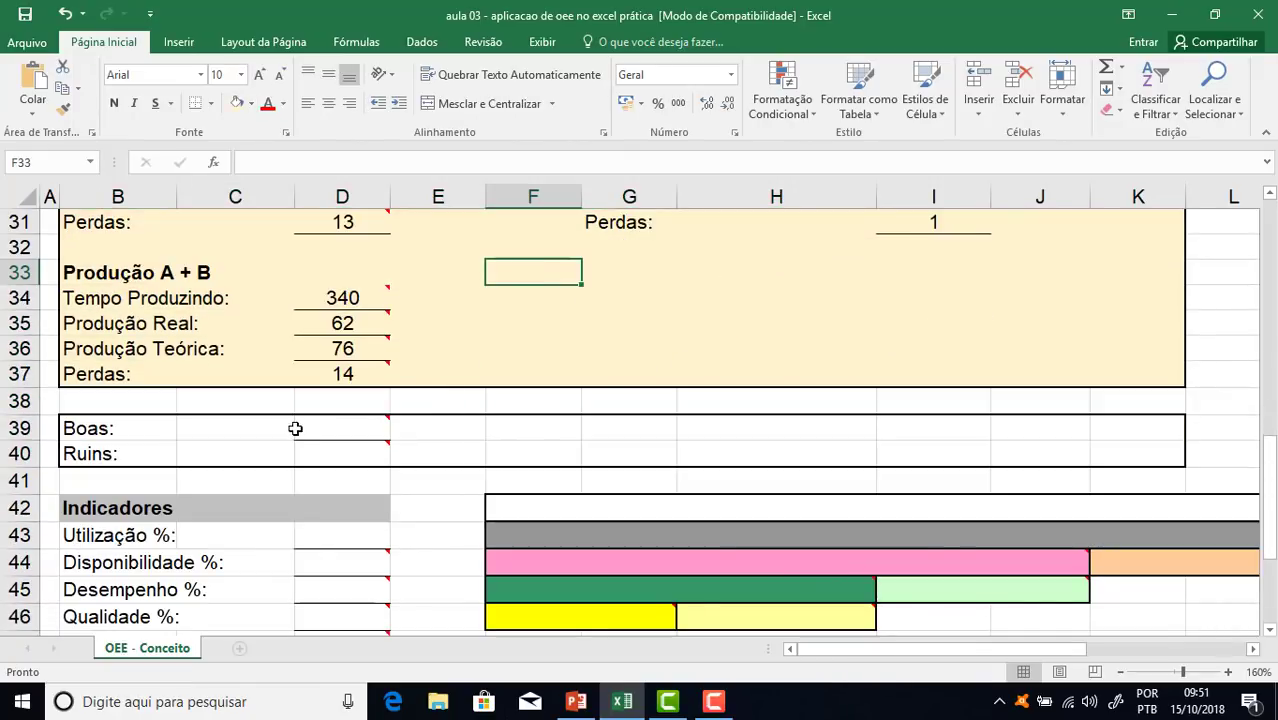
scroll(1004, 539, "down", 3)
scroll(1004, 539, "up", 5)
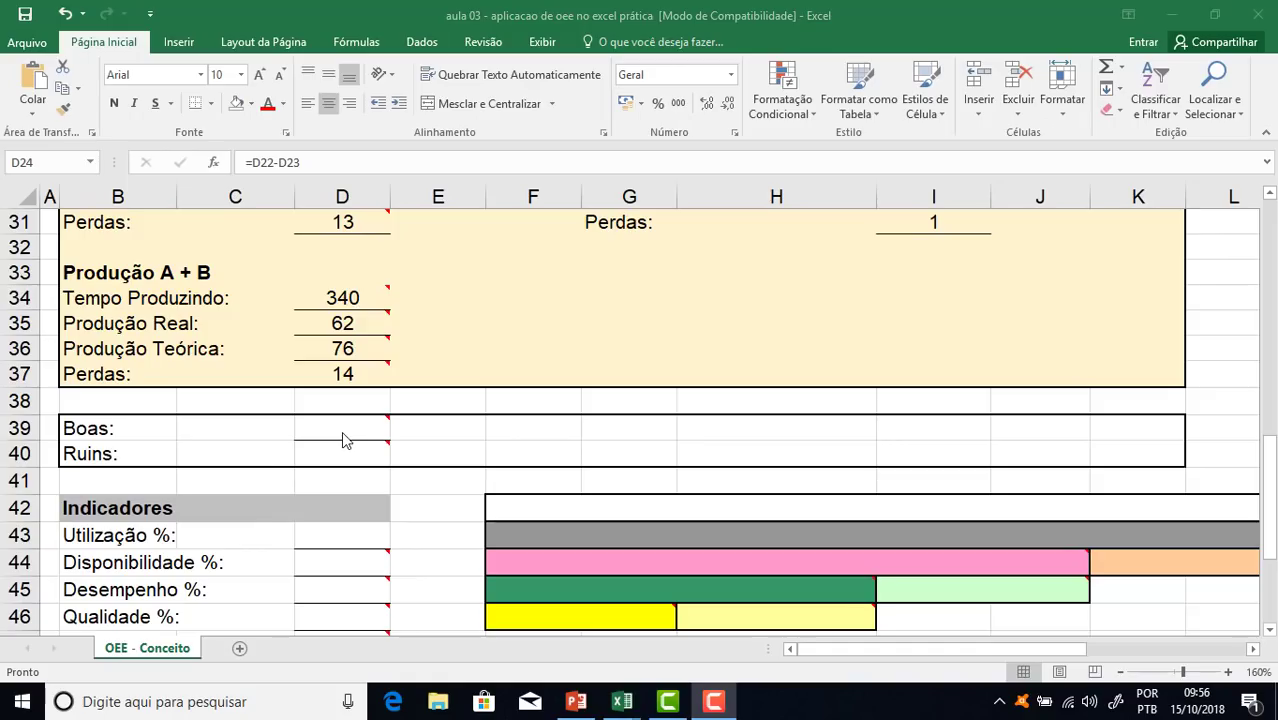
left_click(341, 431)
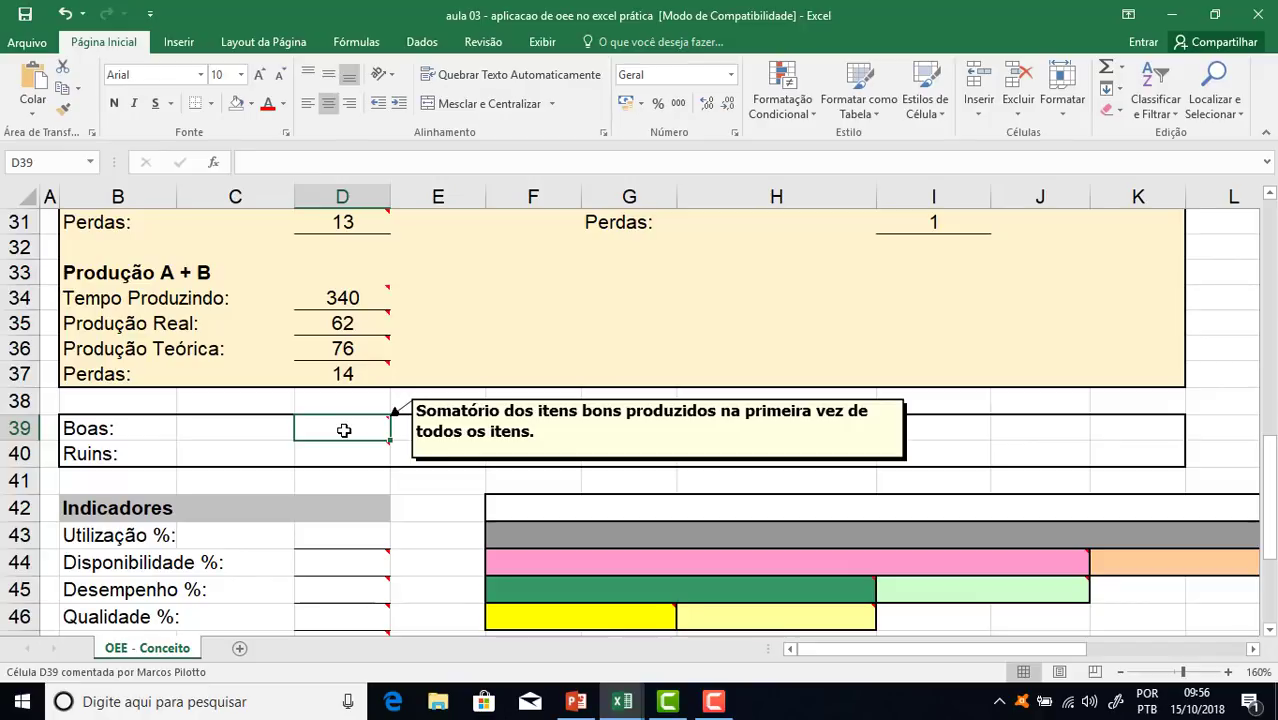
left_click(360, 450)
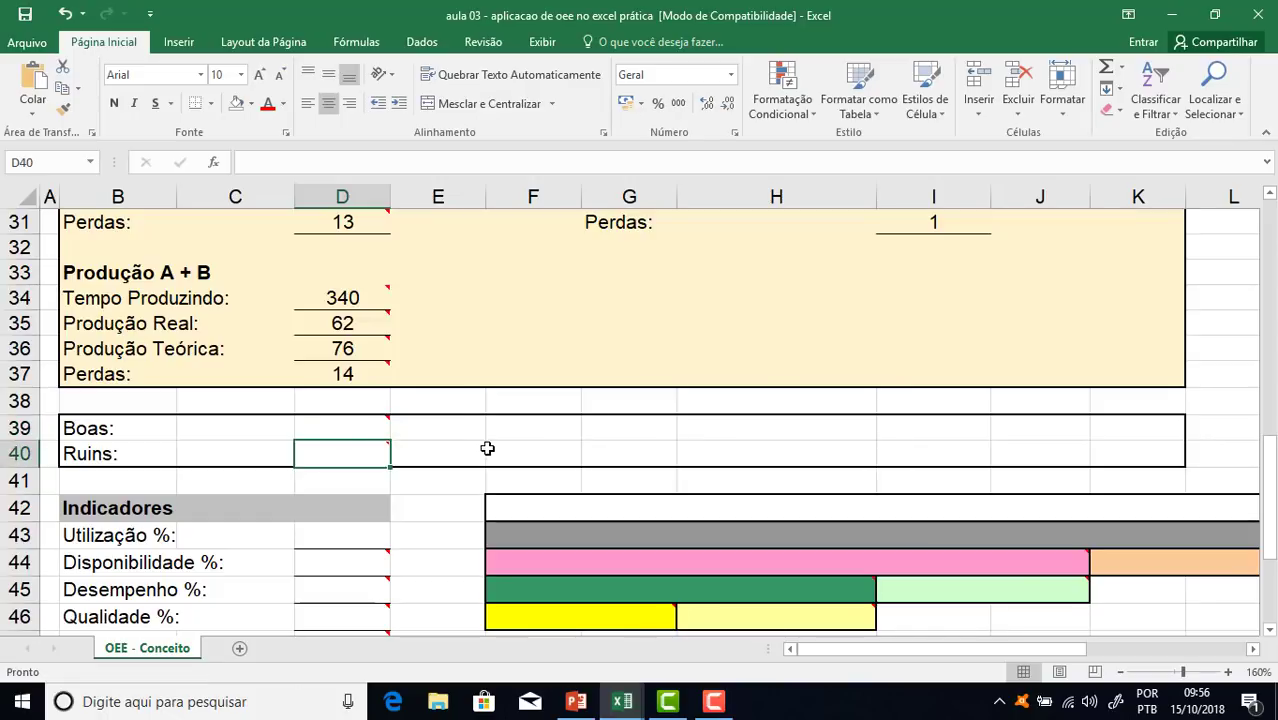
left_click(370, 428)
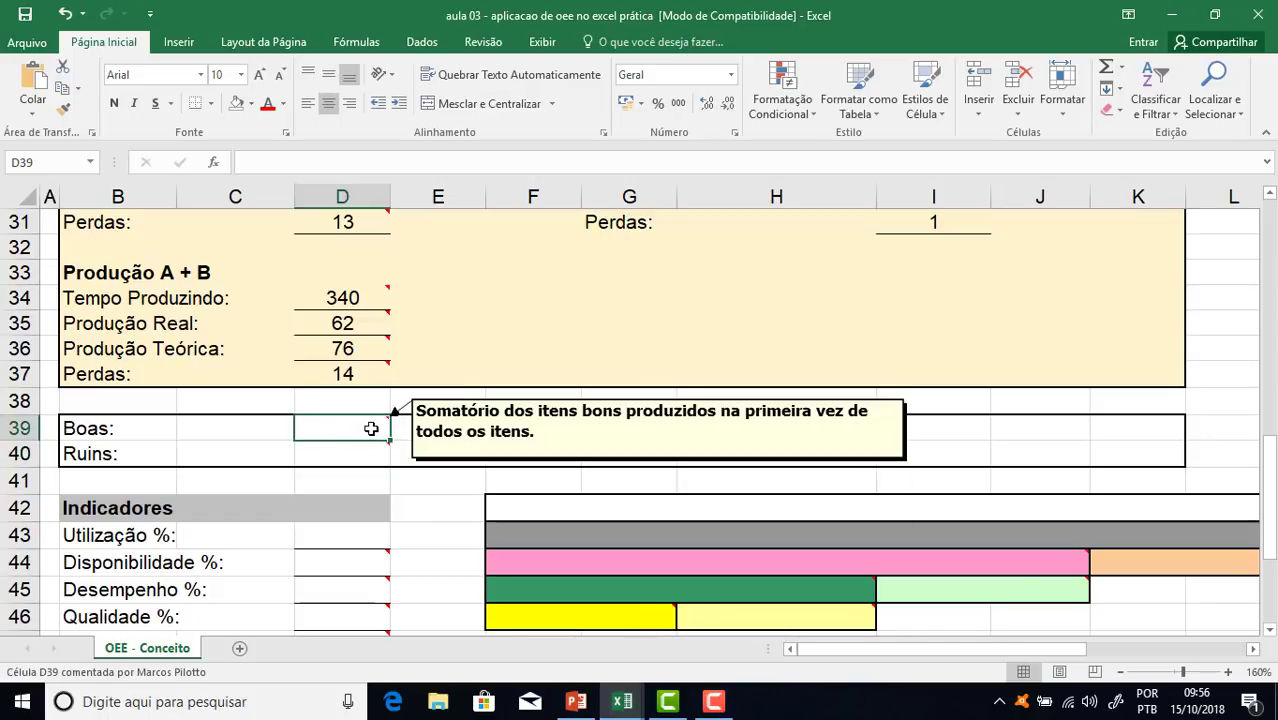
type("=")
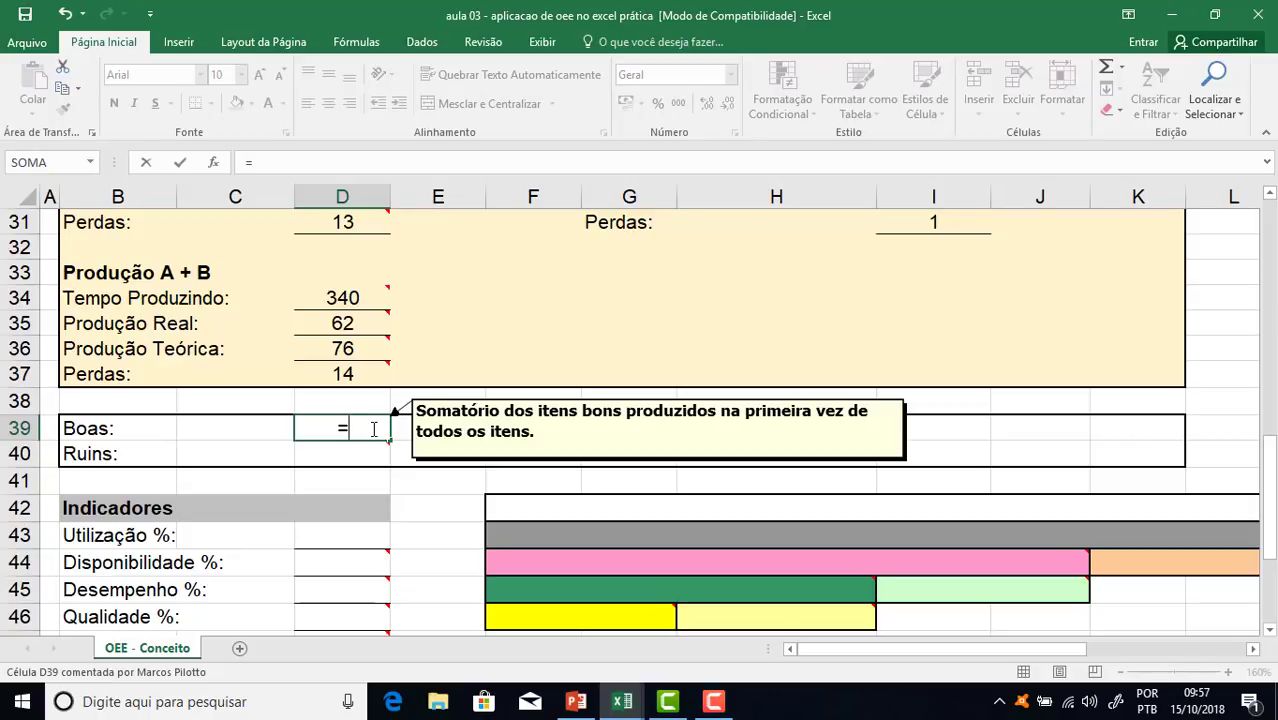
scroll(414, 451, "up", 3)
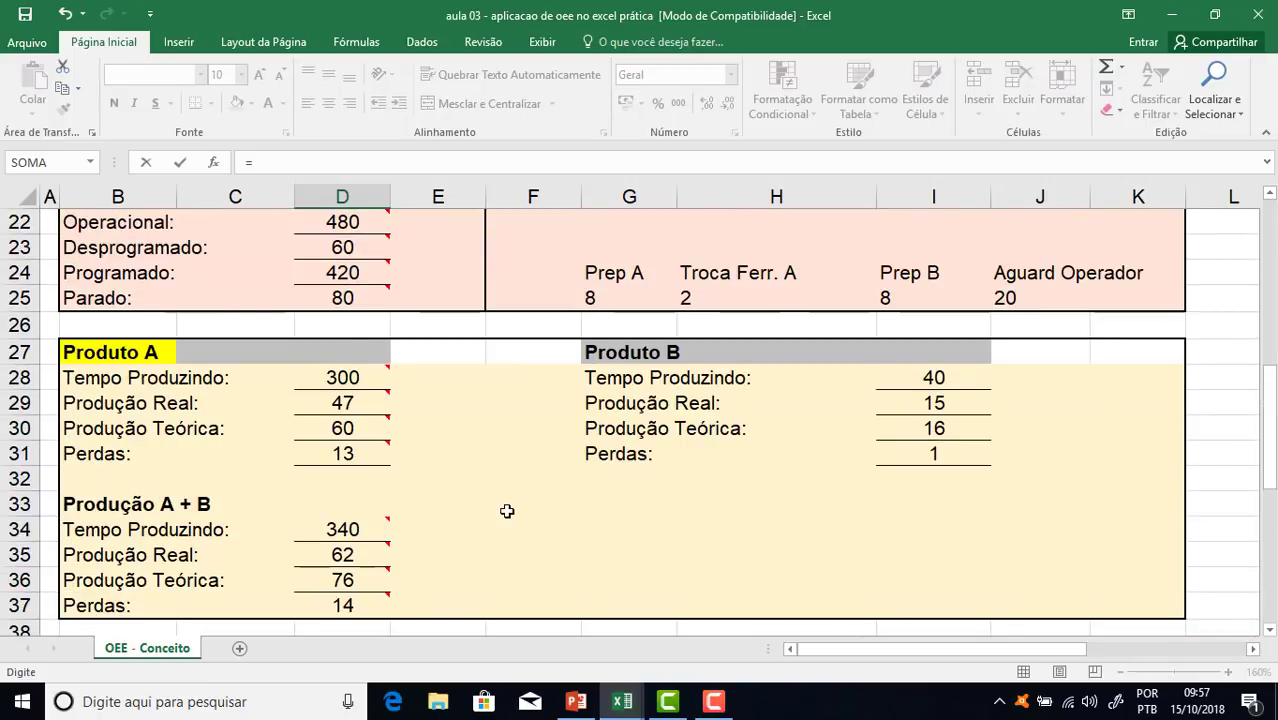
scroll(507, 511, "up", 7)
scroll(518, 521, "down", 2)
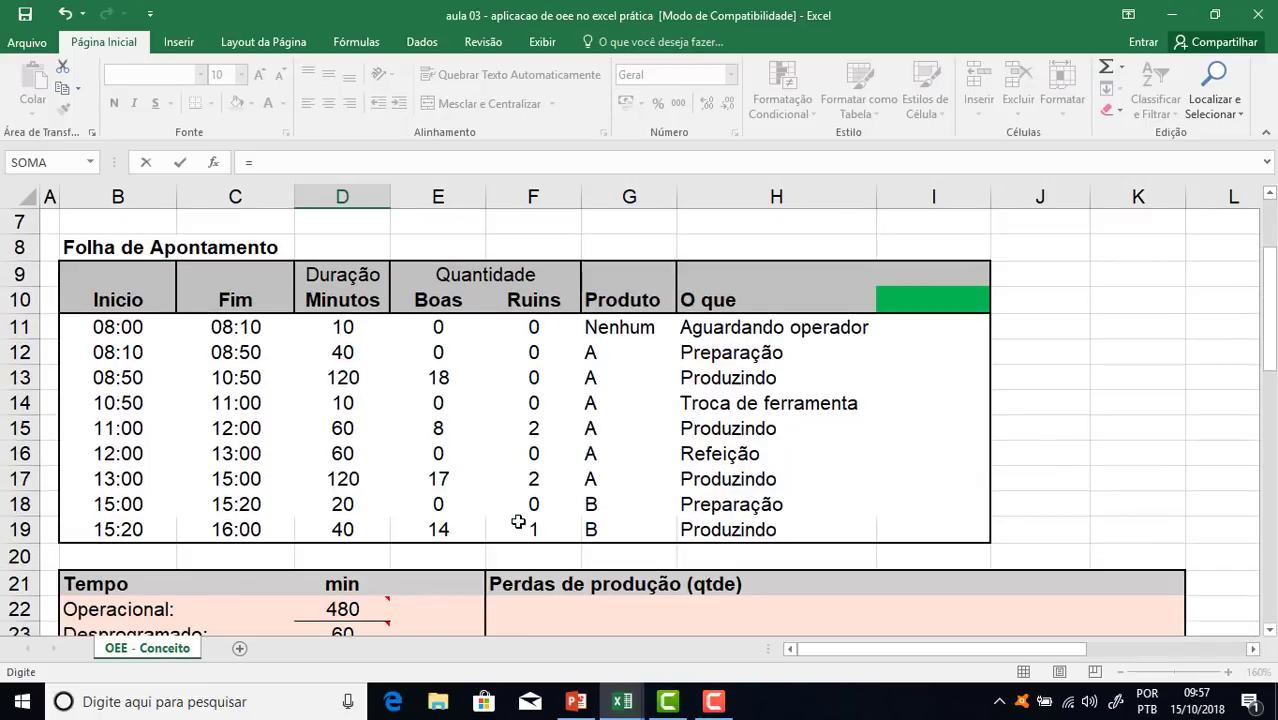
scroll(518, 521, "up", 2)
scroll(488, 448, "down", 1)
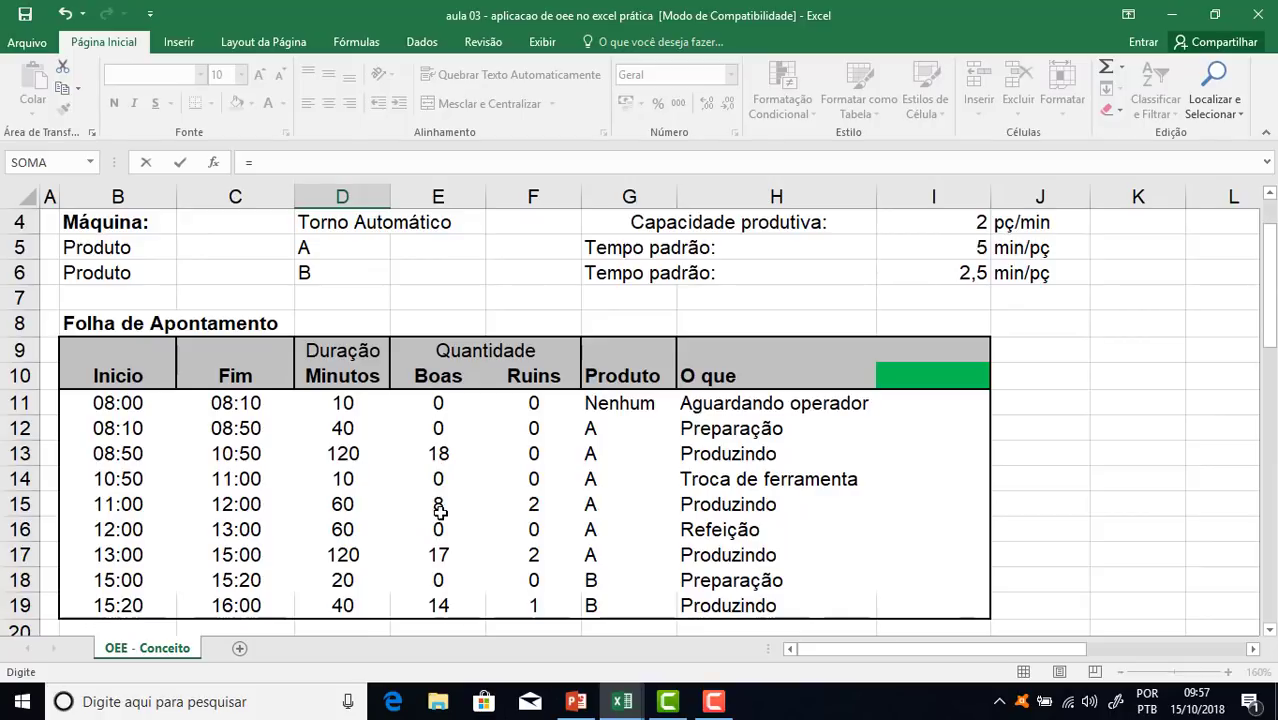
left_click(279, 161)
type("soma")
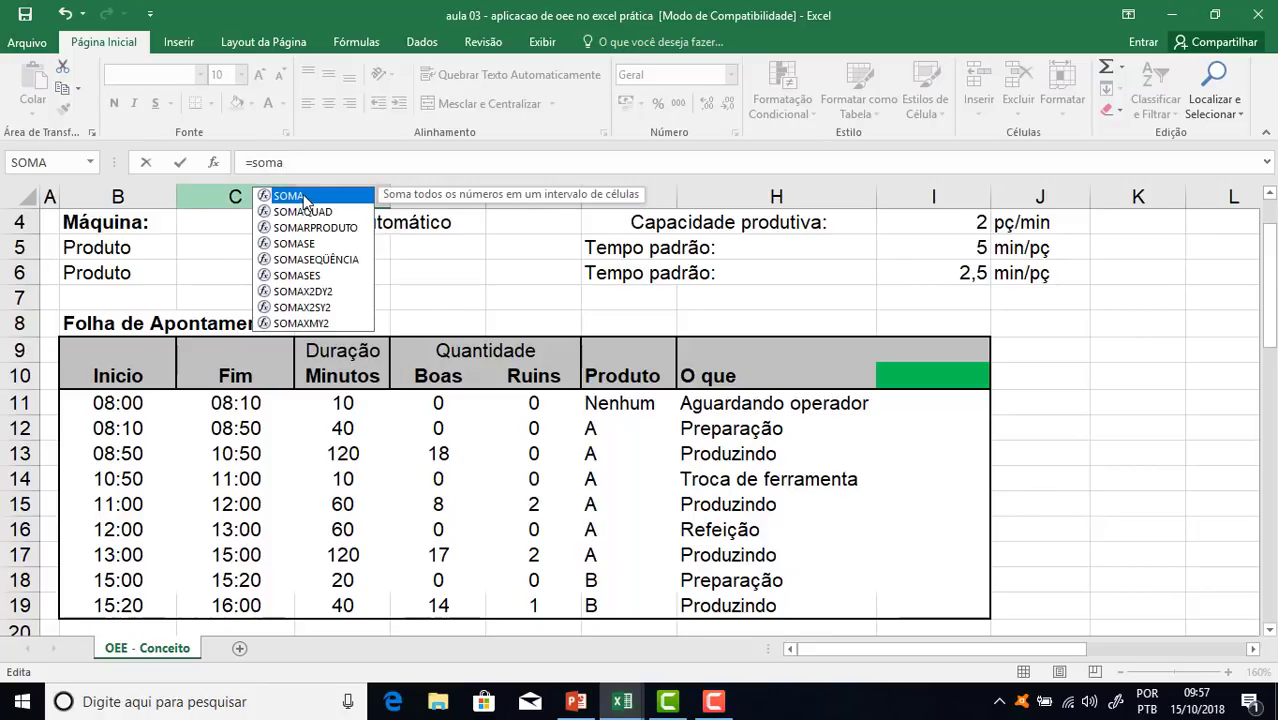
double_click(303, 197)
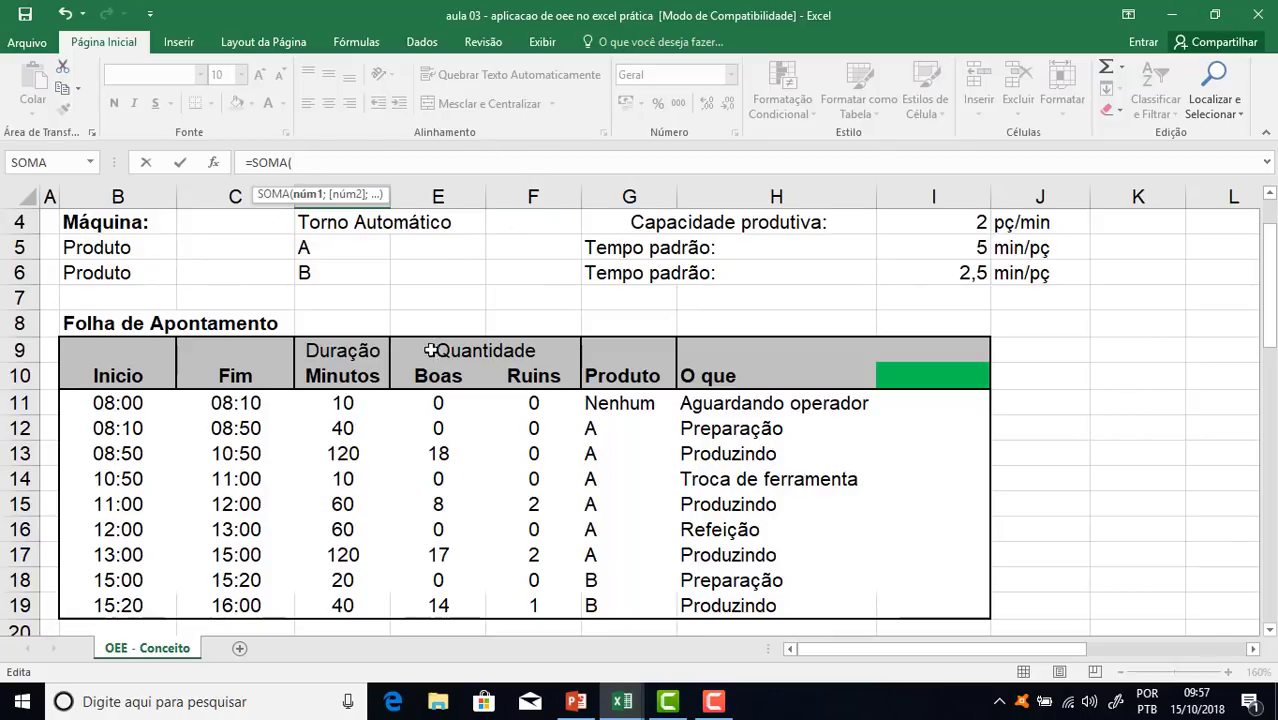
left_click_drag(433, 403, 425, 606)
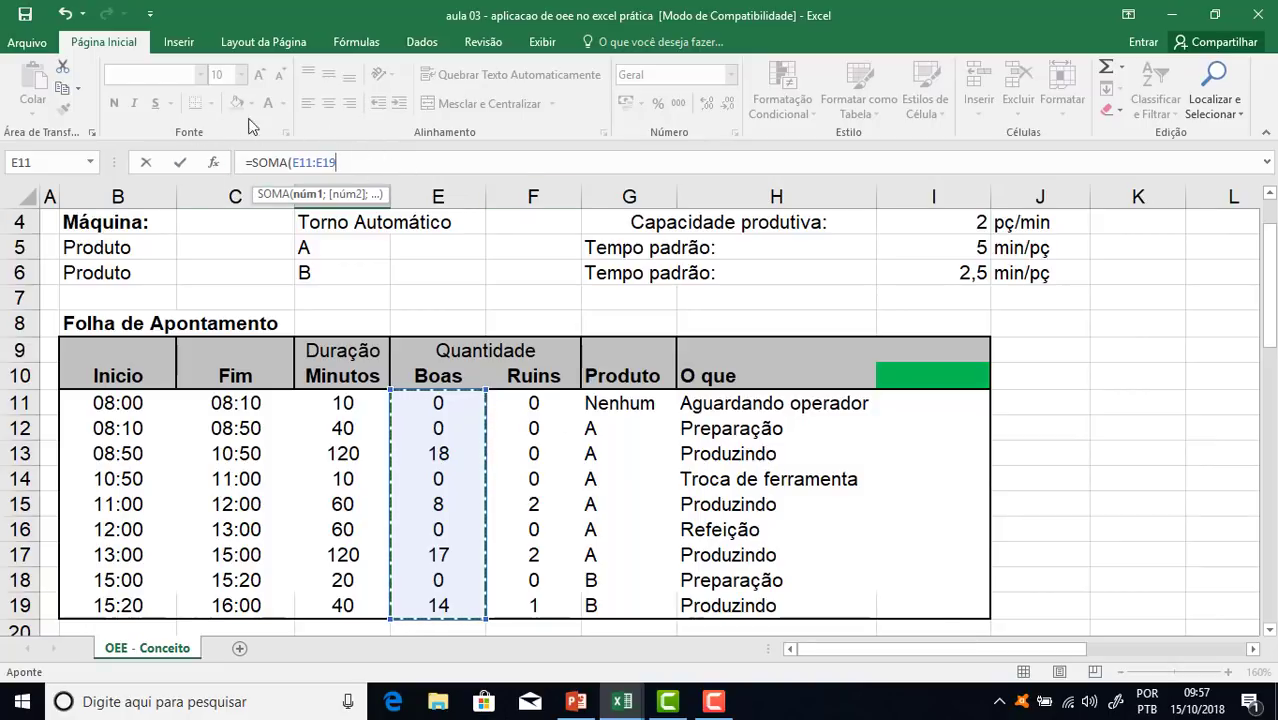
type(")")
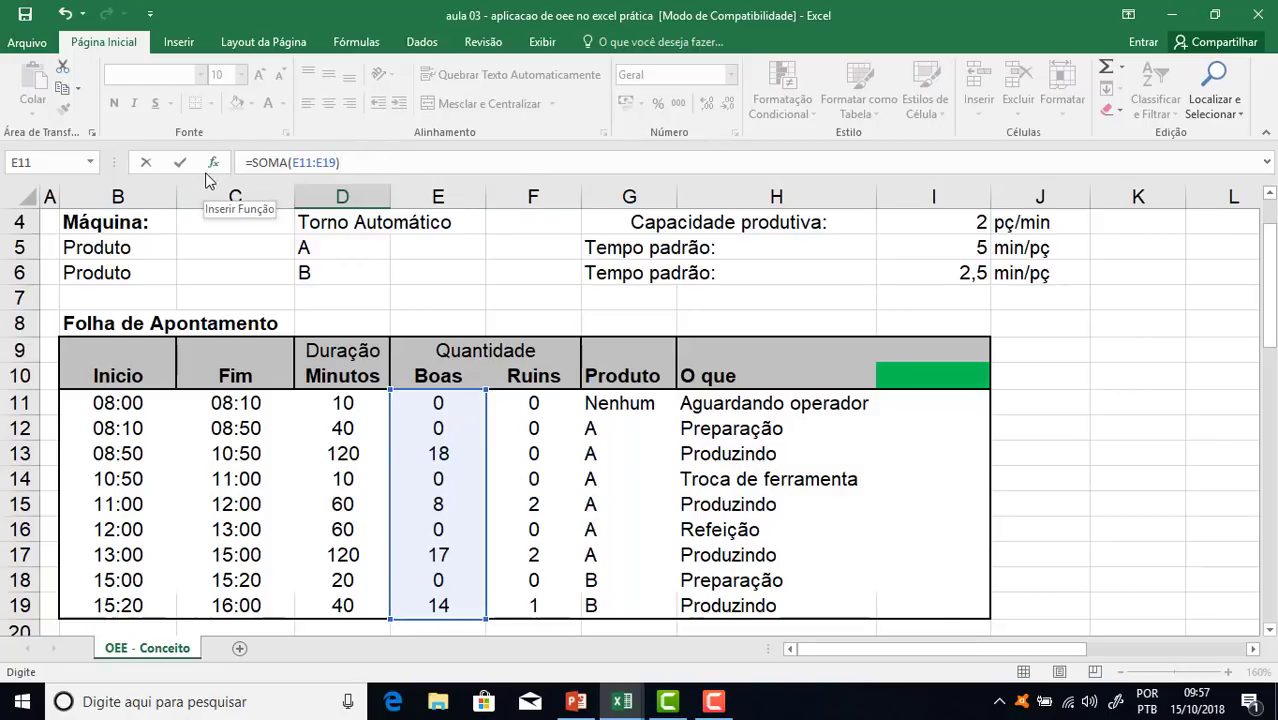
key("Return")
scroll(380, 500, "down", 2)
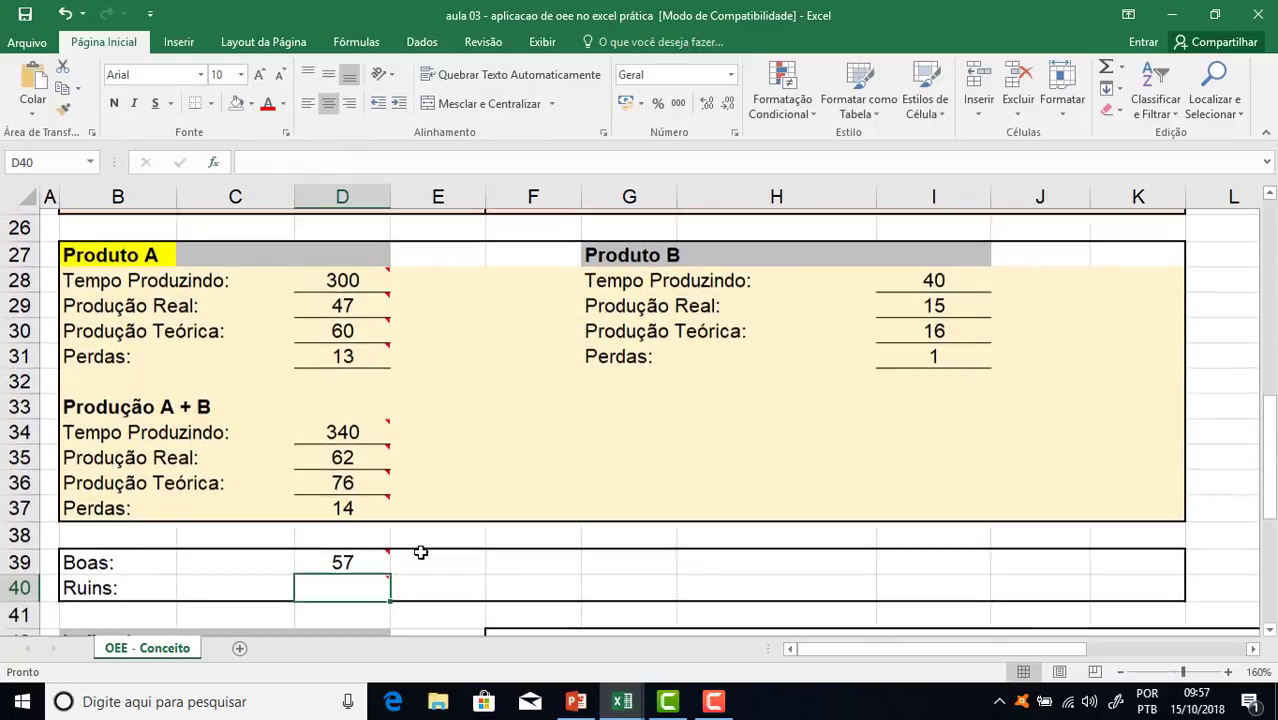
left_click(343, 430)
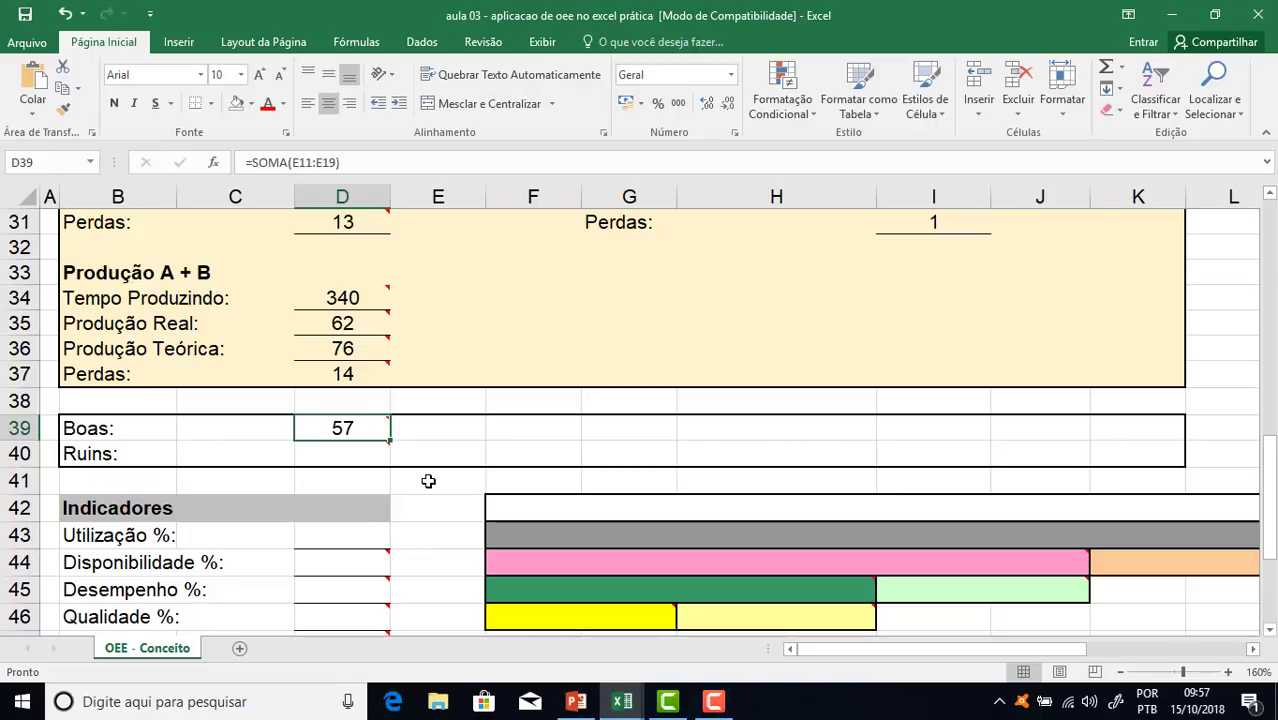
Highlight the Ruins result cell, D40, with the standard yellow fill
scroll(576, 485, "up", 9)
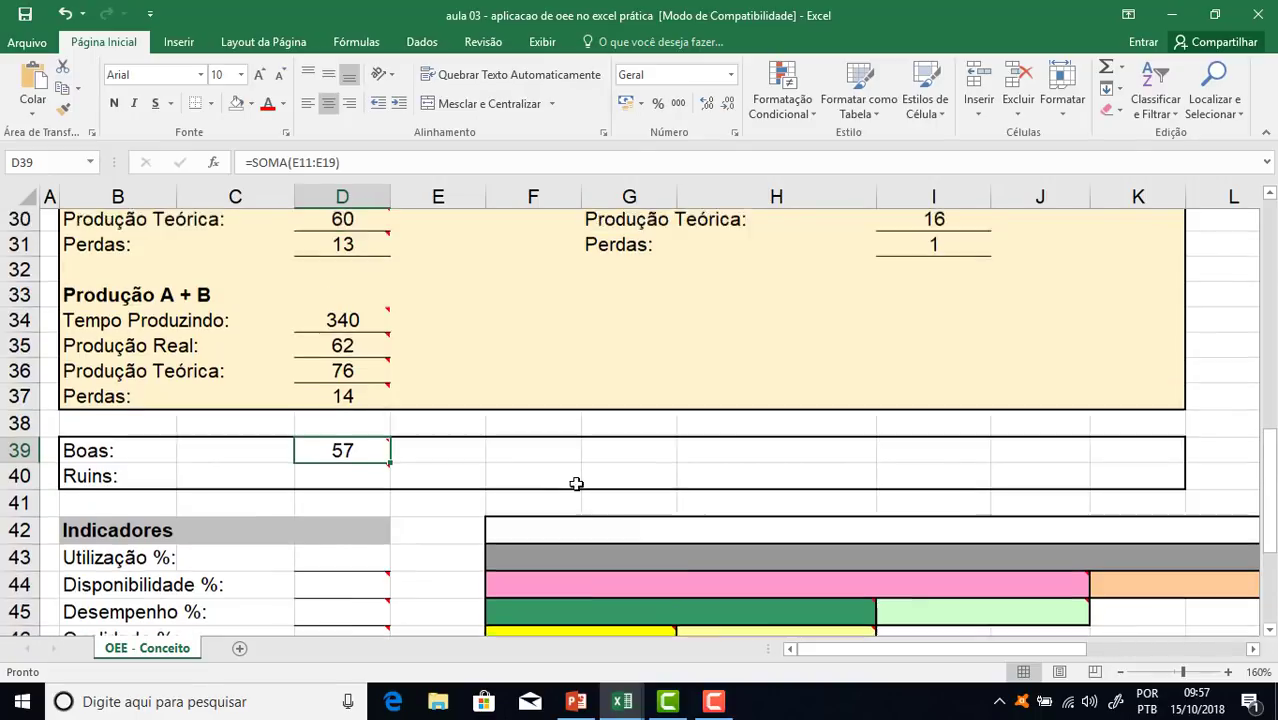
scroll(603, 437, "down", 5)
scroll(603, 437, "down", 7)
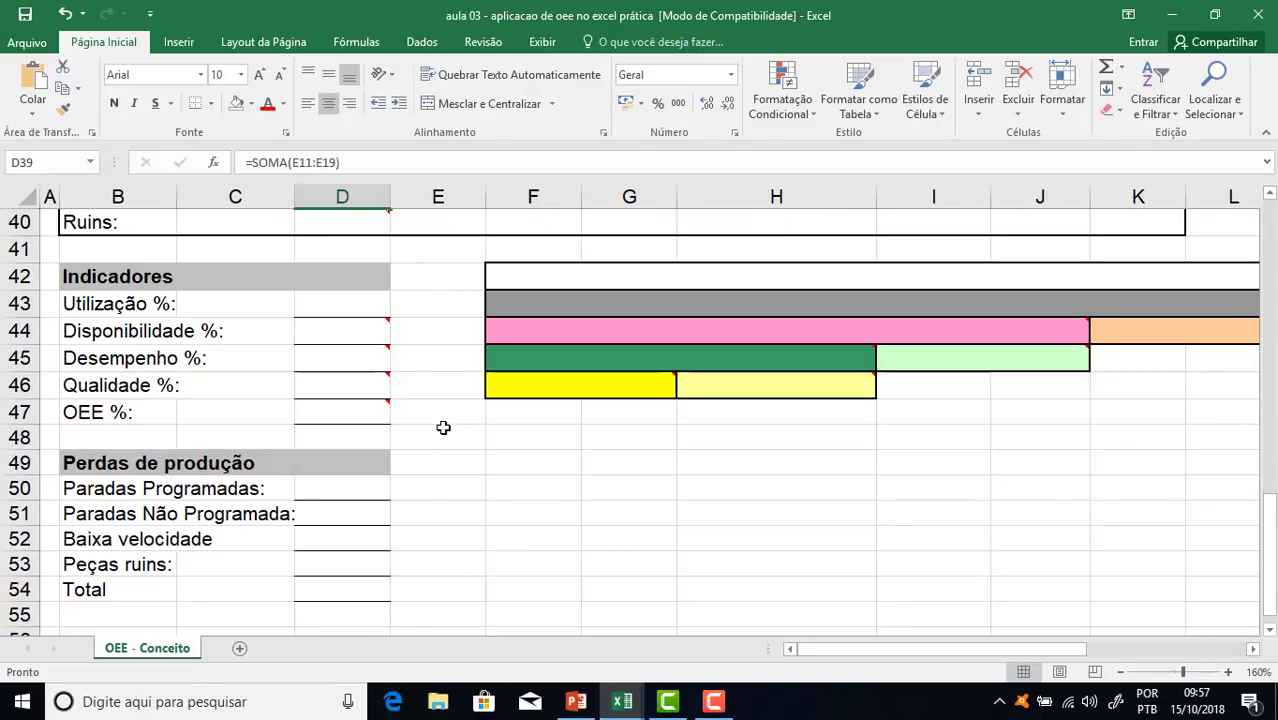
scroll(442, 425, "up", 4)
left_click(342, 524)
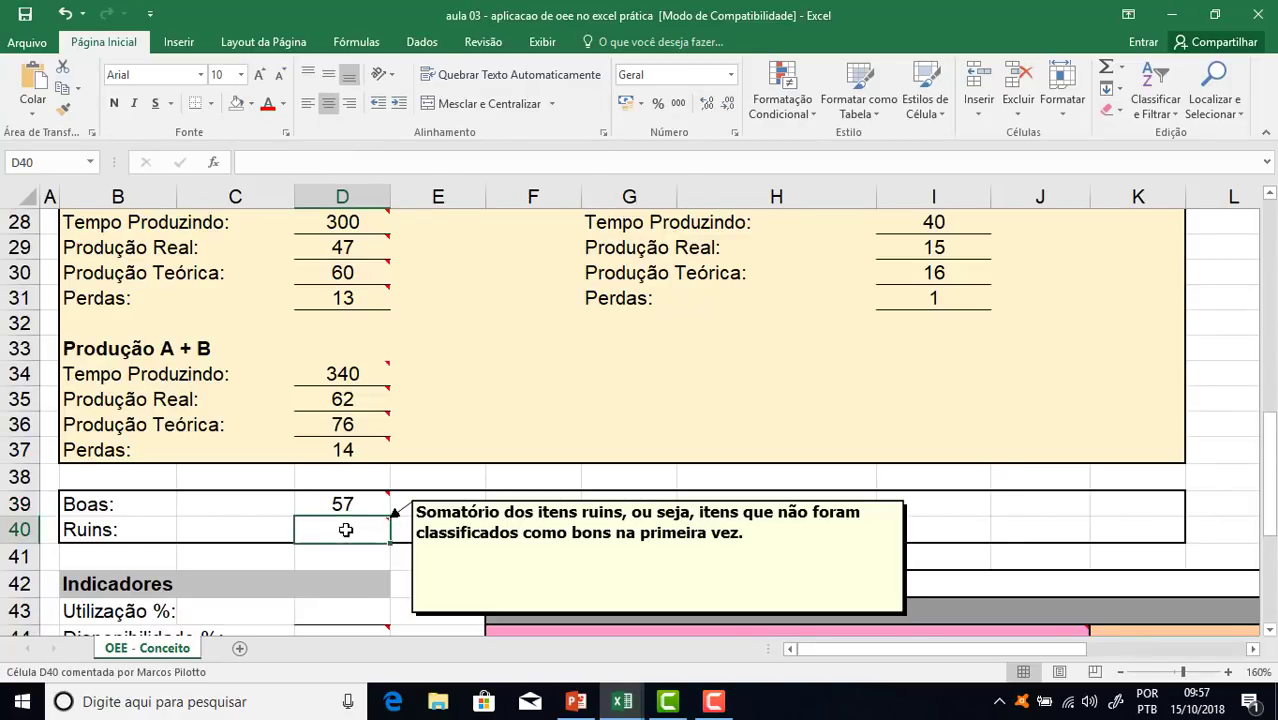
left_click(251, 104)
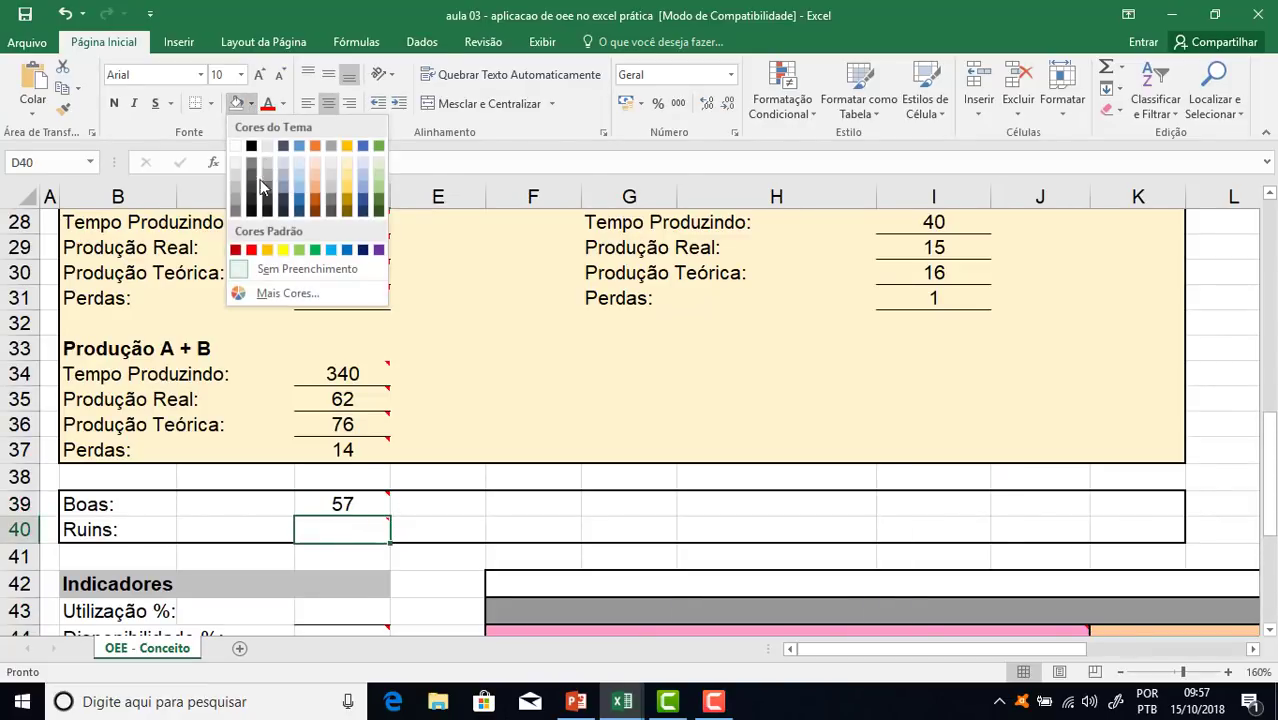
left_click(283, 249)
Calculate the total of bad pieces (Ruins) in D40 with =SOMA(F11:F19) from the Folha de Apontamento
mouse_move(341, 531)
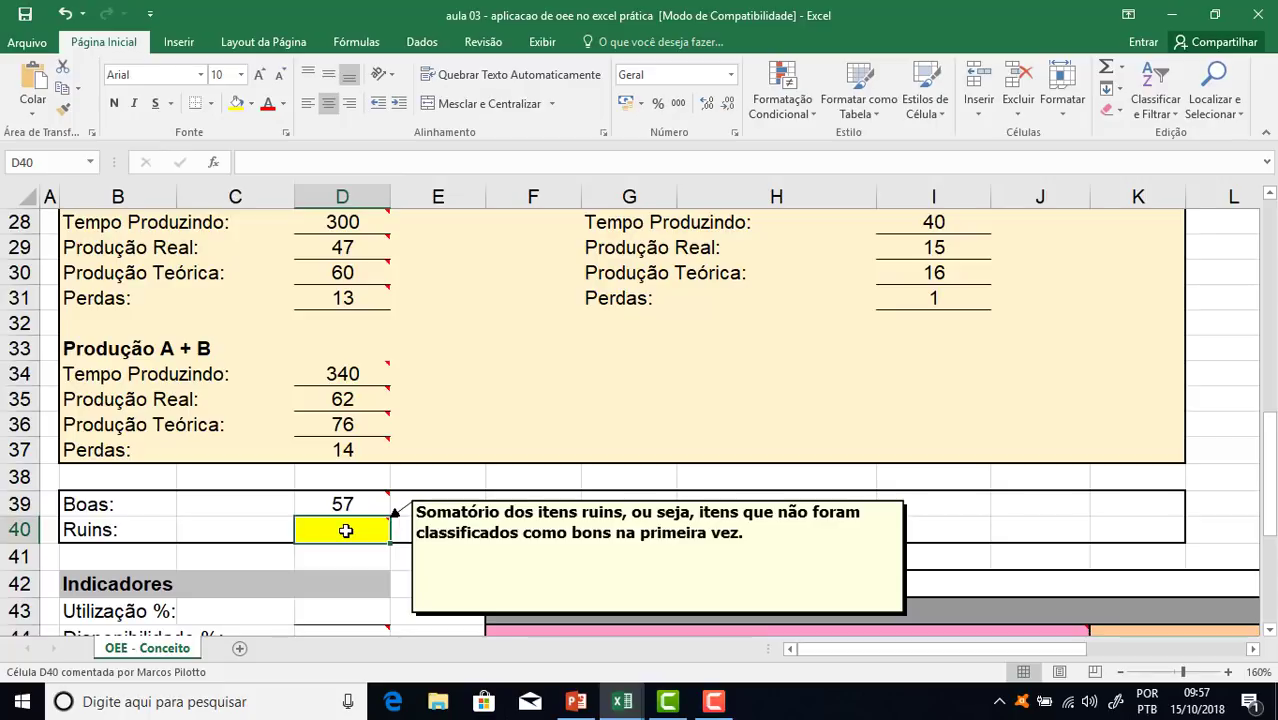
type("=")
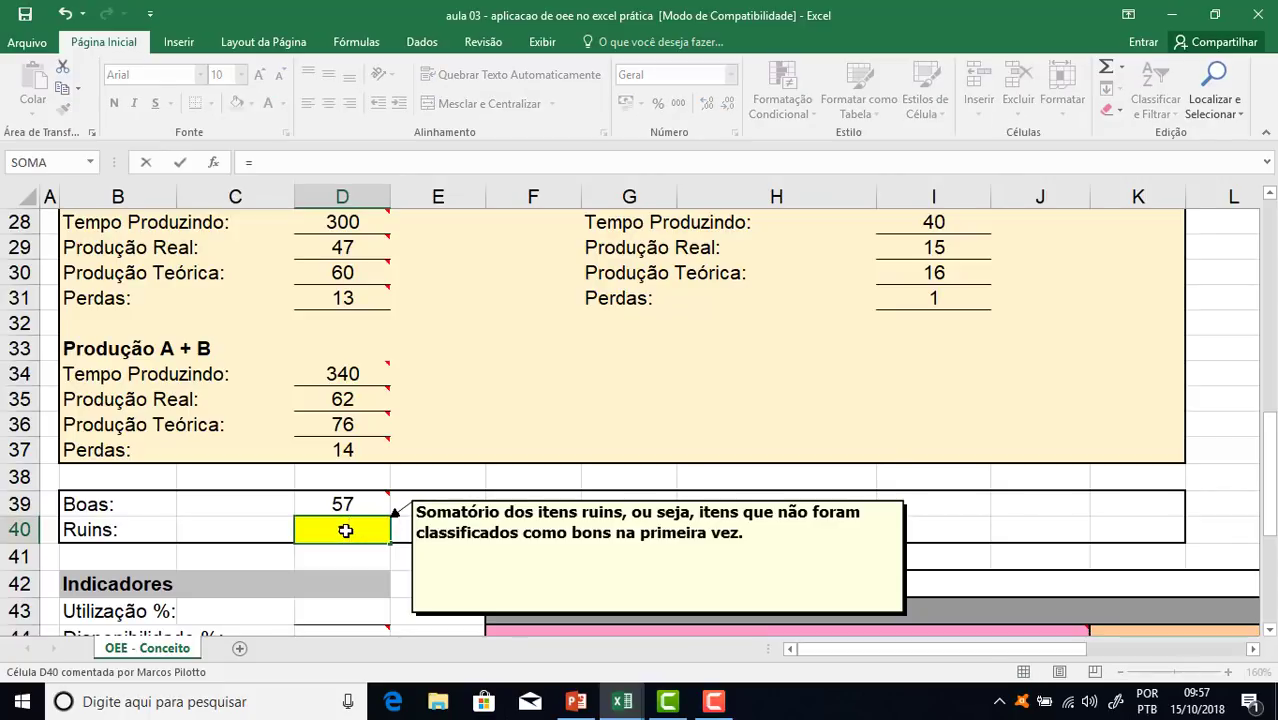
type("soma(")
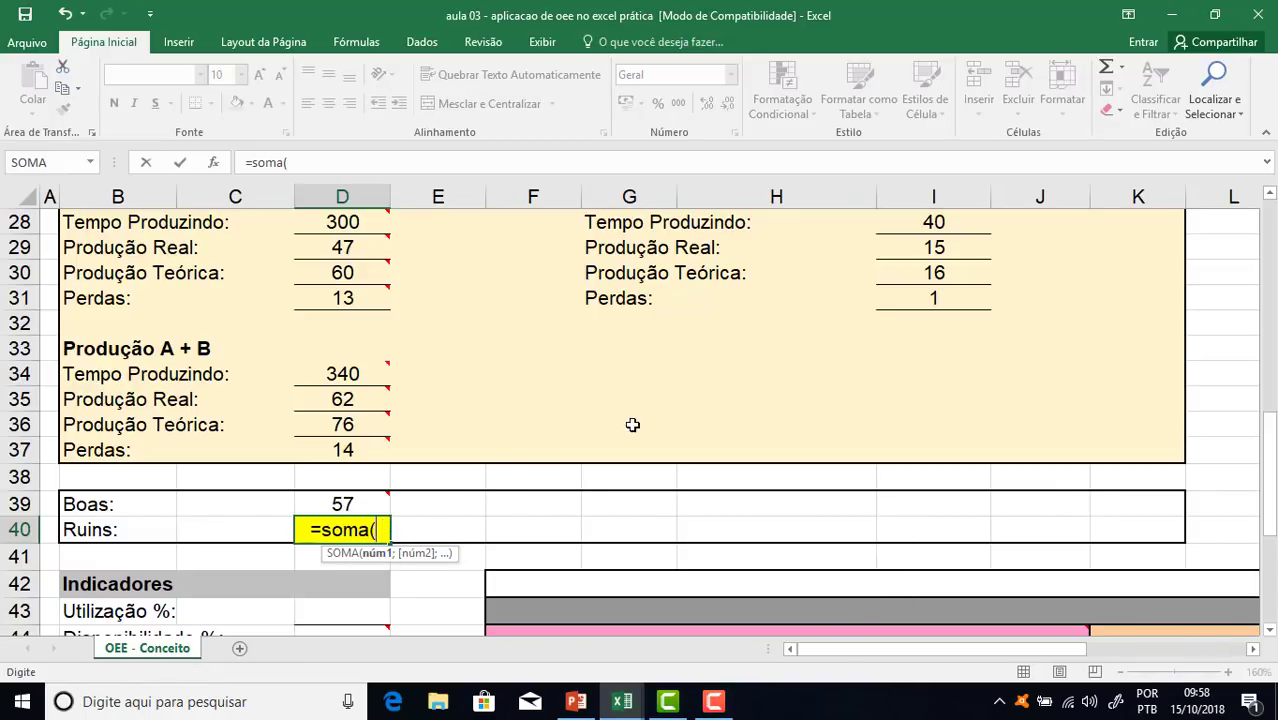
scroll(608, 330, "up", 7)
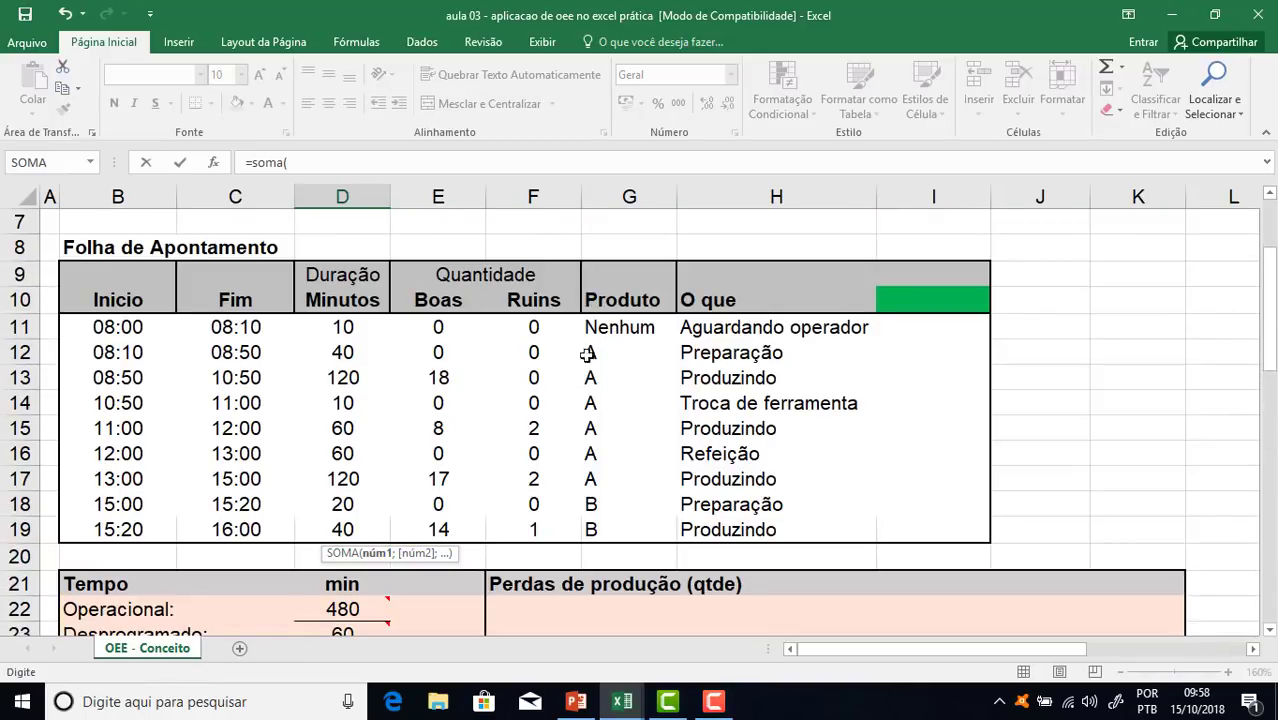
left_click_drag(535, 327, 542, 532)
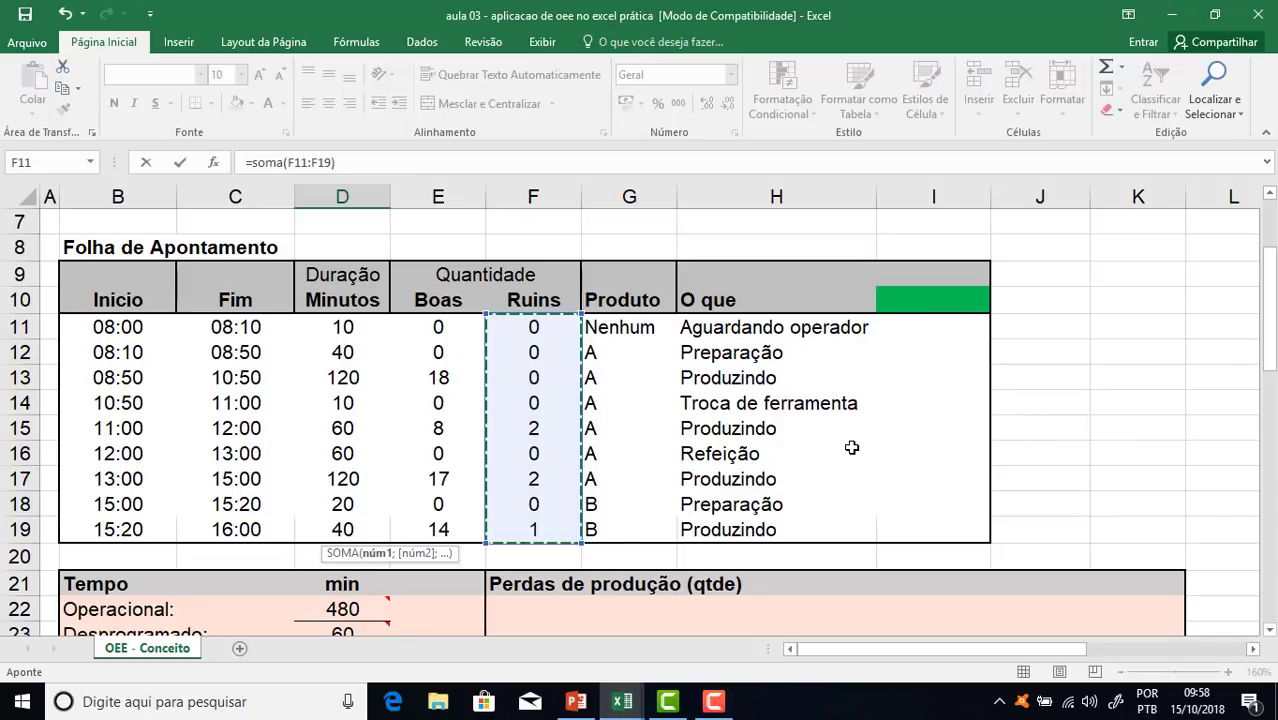
type(")")
key("Return")
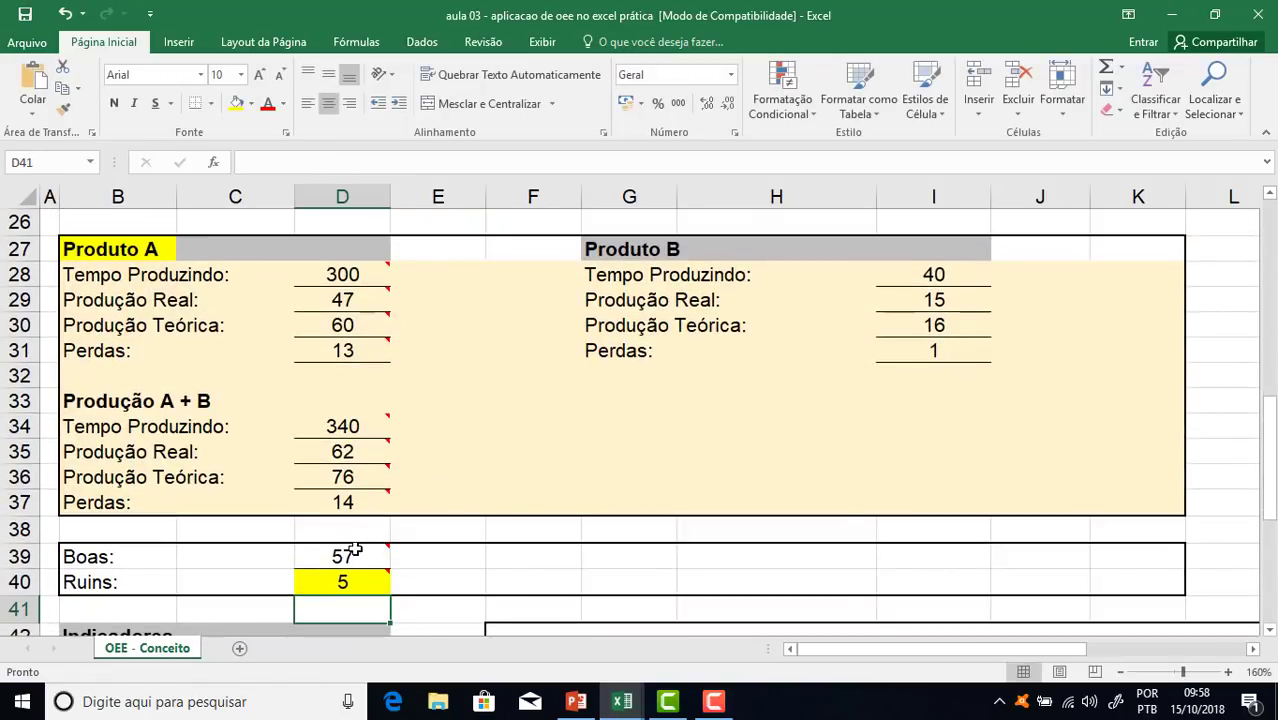
left_click(345, 555)
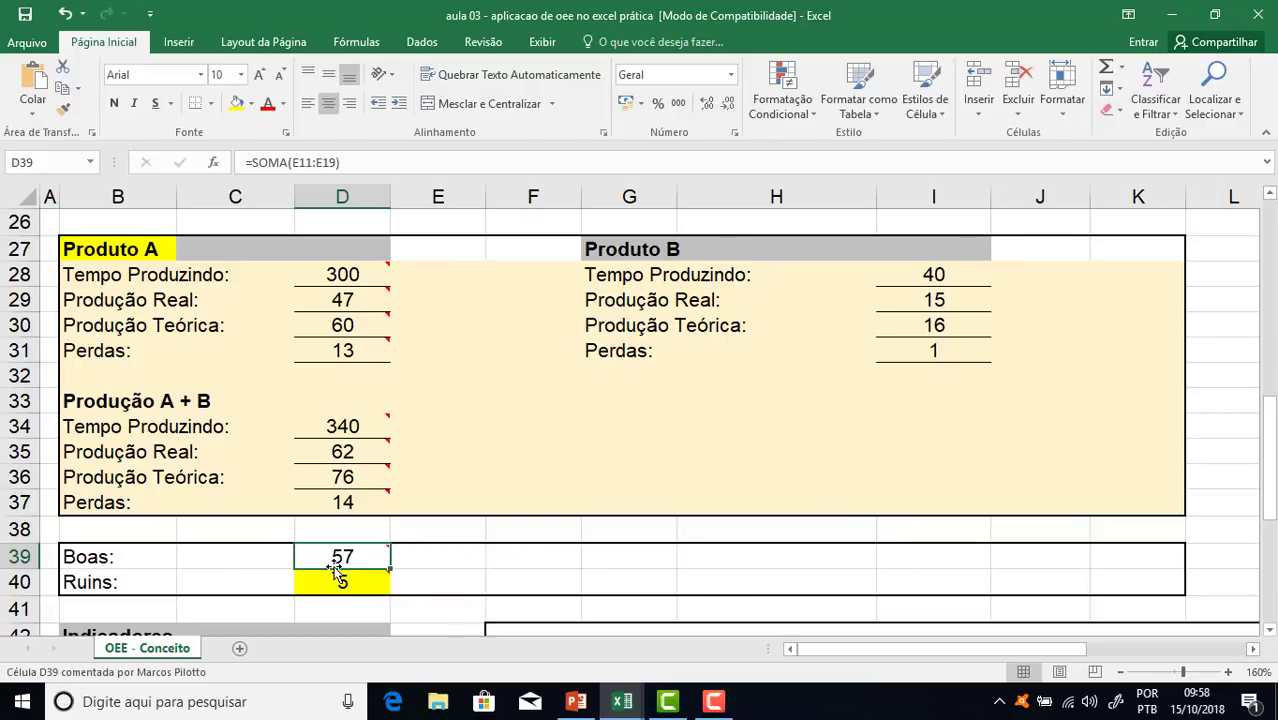
Circle the Operacional time, 480, and the Programado time, 420, in the Tempo block with a blue pen
left_click(1228, 672)
left_click(1228, 672)
scroll(485, 487, "down", 4)
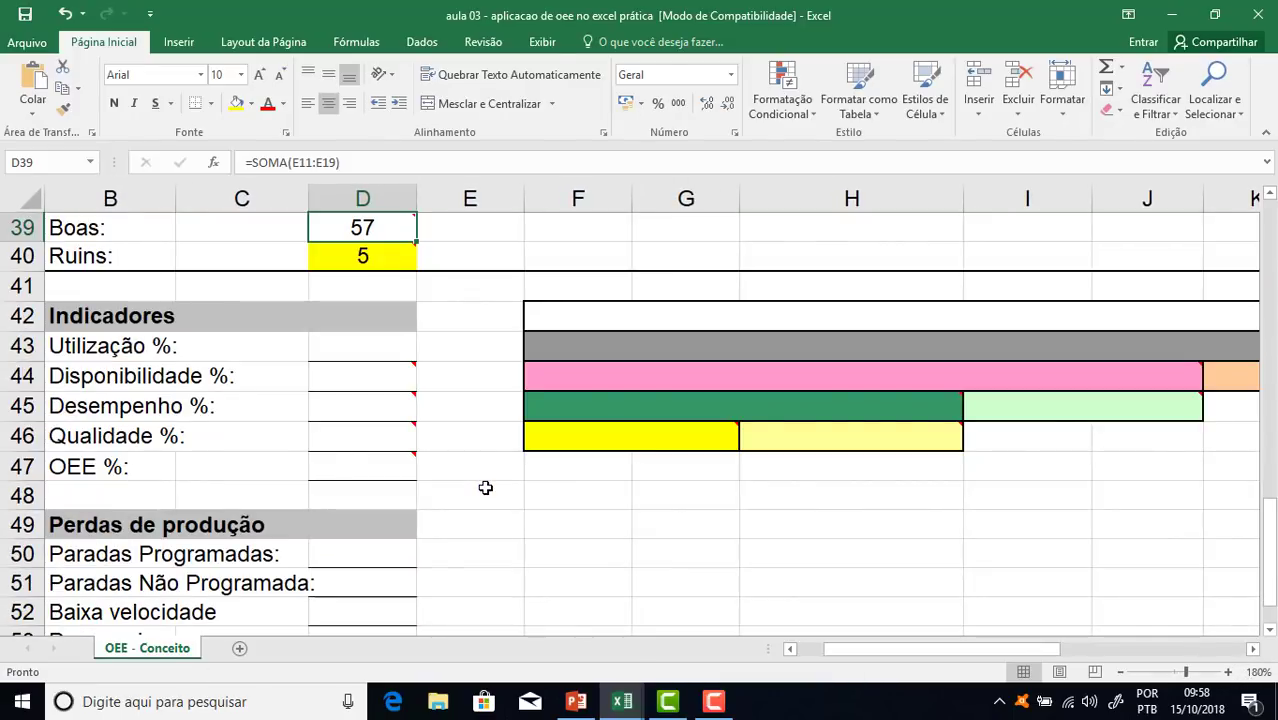
left_click_drag(889, 649, 835, 651)
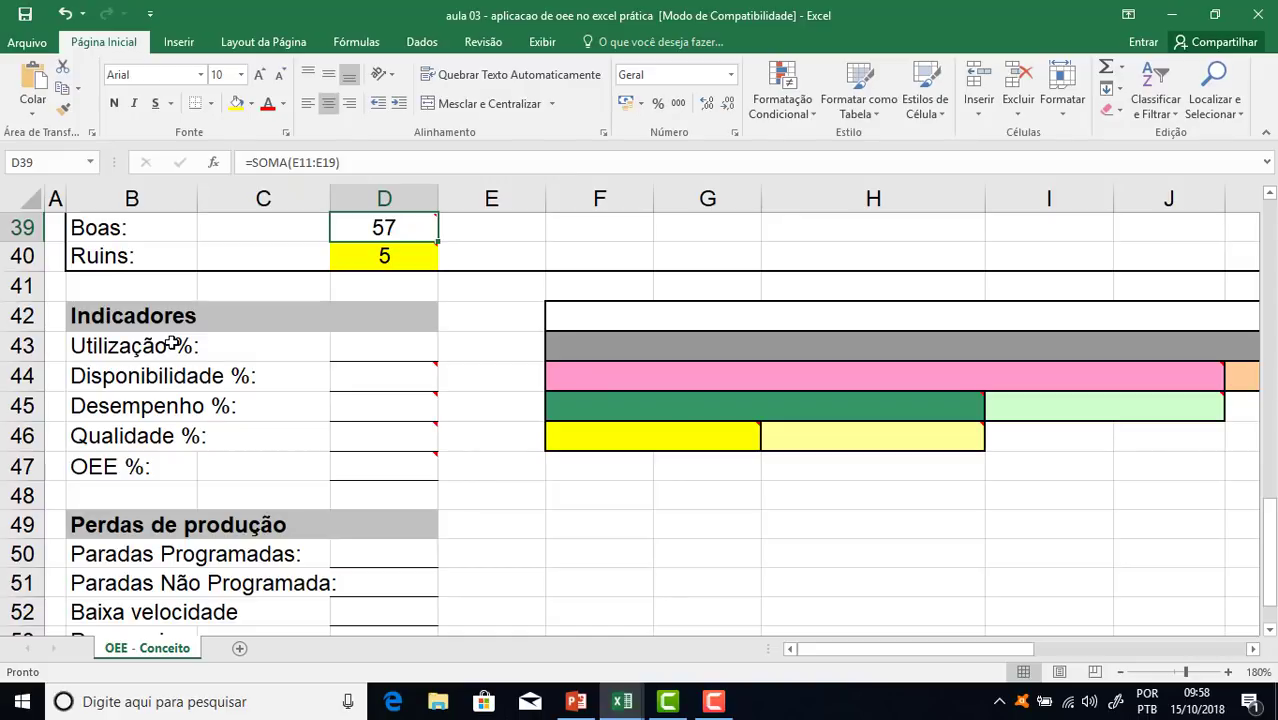
left_click(357, 349)
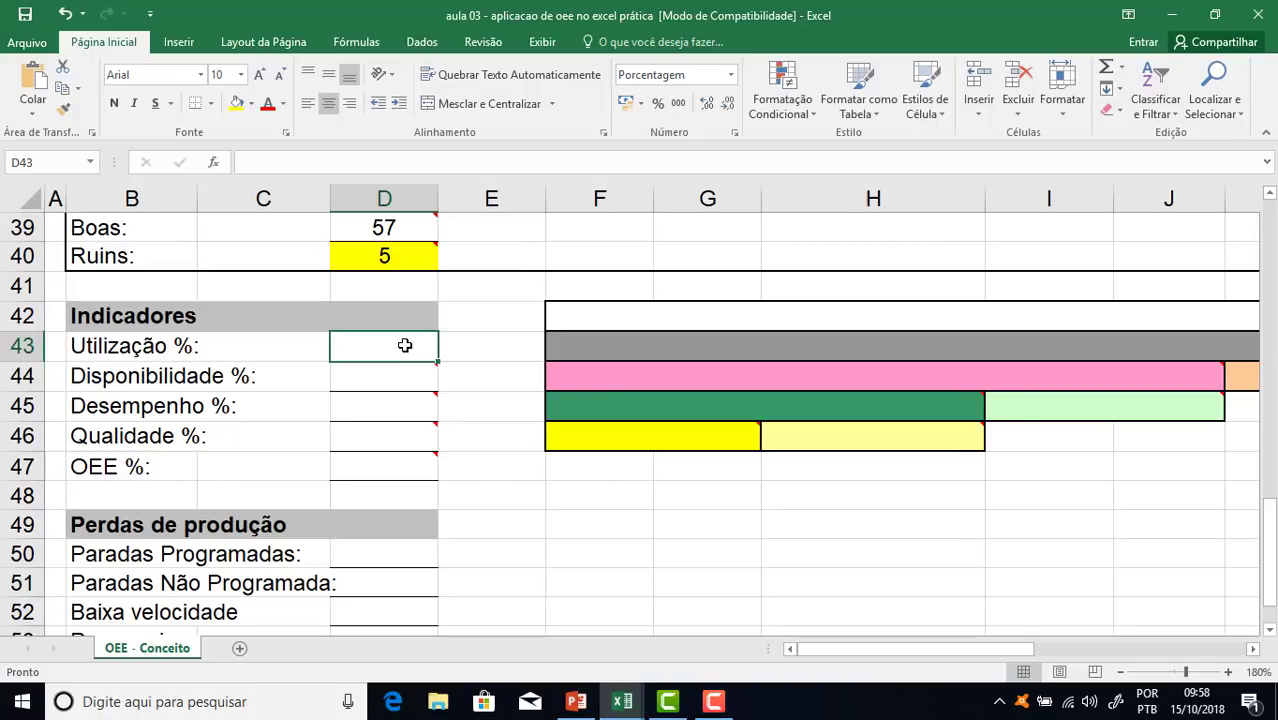
left_click(625, 40)
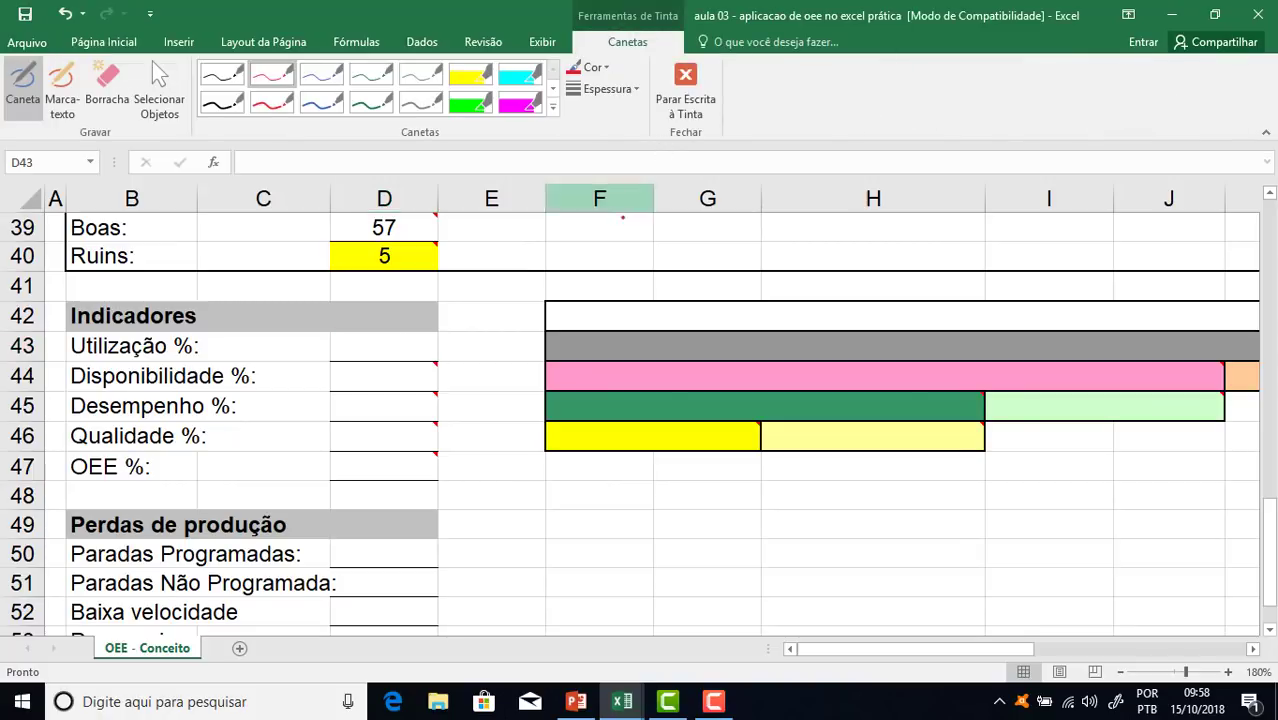
left_click(321, 78)
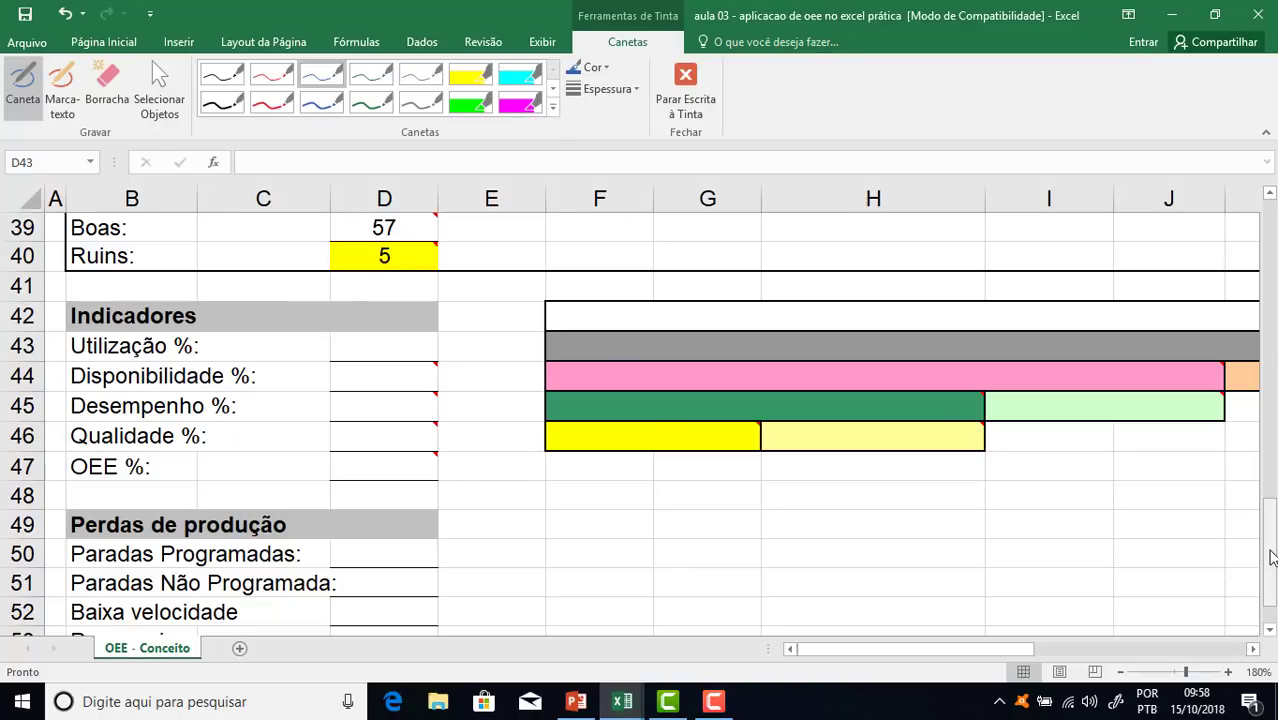
left_click_drag(1269, 551, 1269, 255)
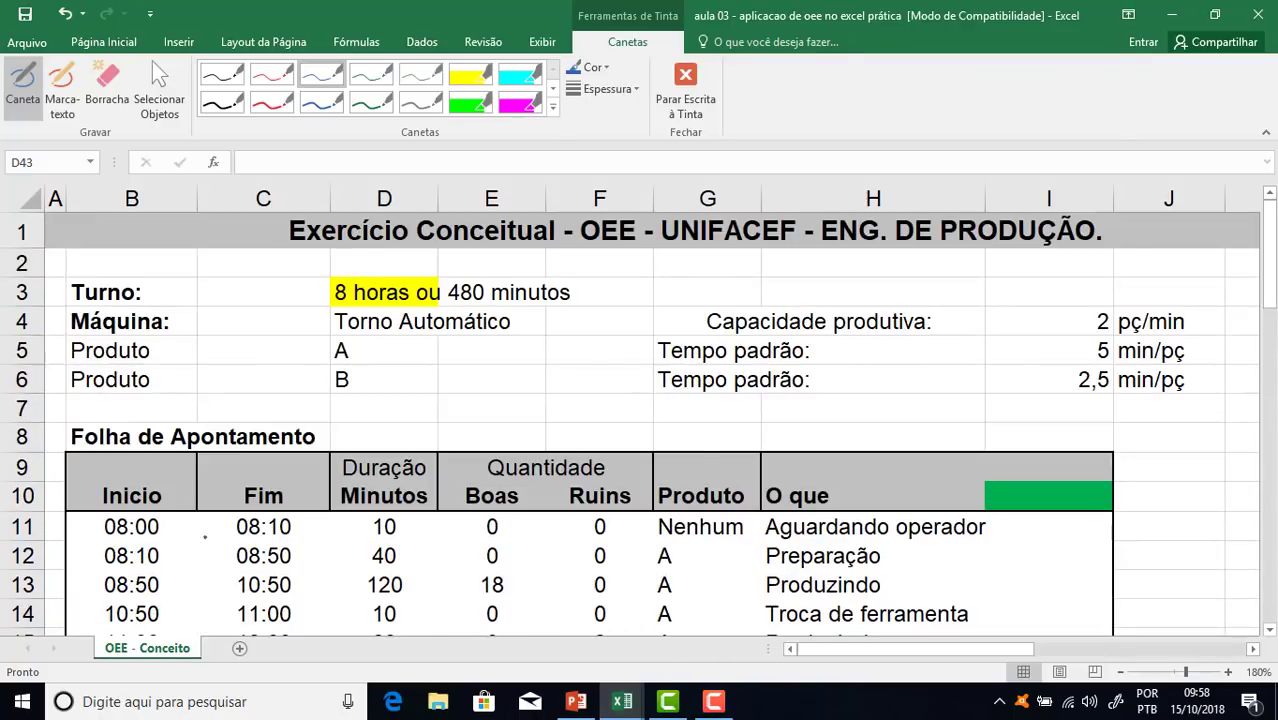
left_click_drag(1270, 318, 1247, 357)
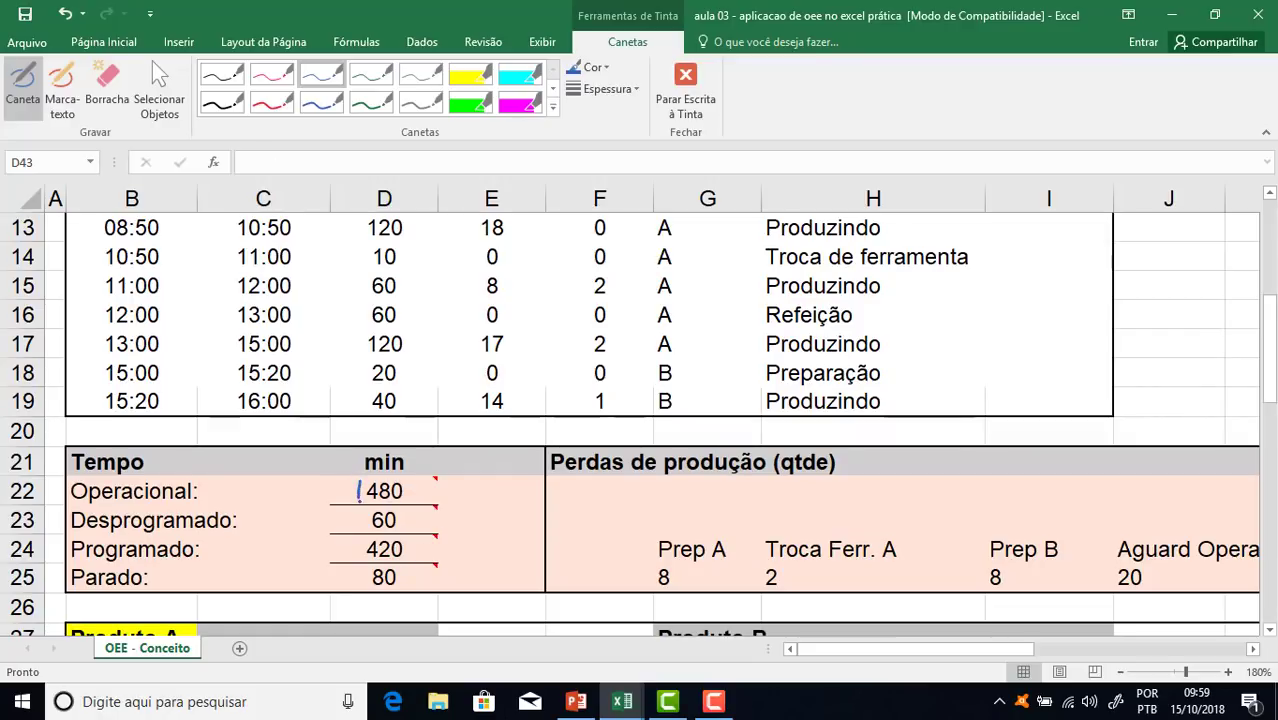
mouse_move(396, 506)
left_mouse_down()
mouse_move(411, 507)
mouse_move(406, 478)
mouse_move(402, 519)
left_mouse_up()
mouse_move(360, 541)
left_mouse_down()
mouse_move(359, 563)
mouse_move(410, 563)
mouse_move(382, 536)
mouse_move(359, 560)
left_mouse_up()
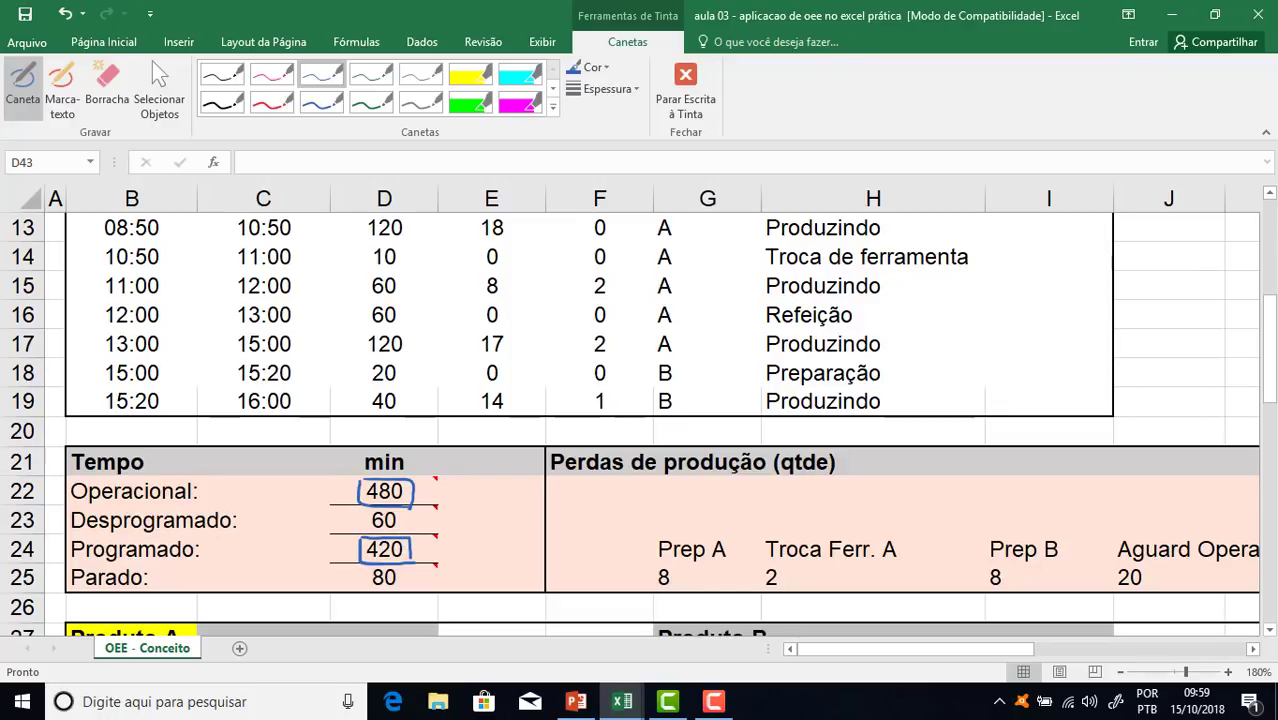
Handwrite the proportion 480 — 100% and 420 — X in blue ink beside the Utilização indicator, with an arrow from its result cell
left_click_drag(1270, 360, 1270, 562)
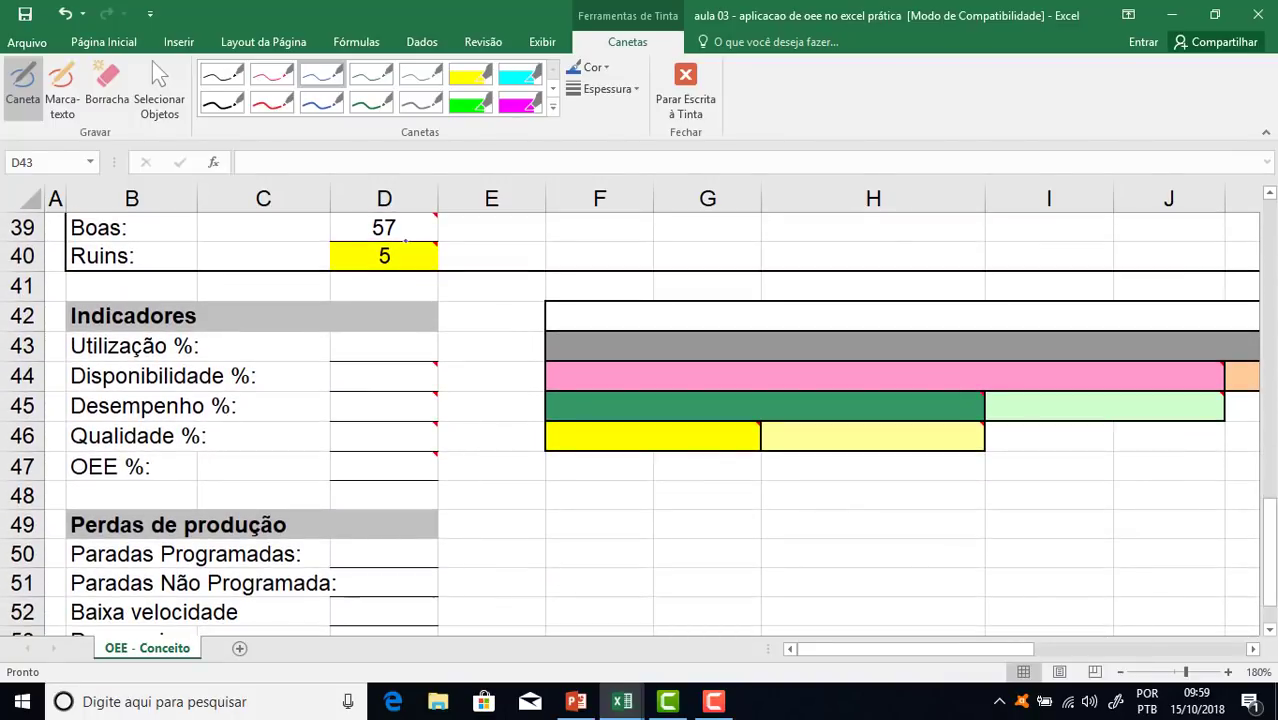
mouse_move(421, 345)
left_mouse_down()
mouse_move(436, 286)
mouse_move(565, 294)
left_mouse_up()
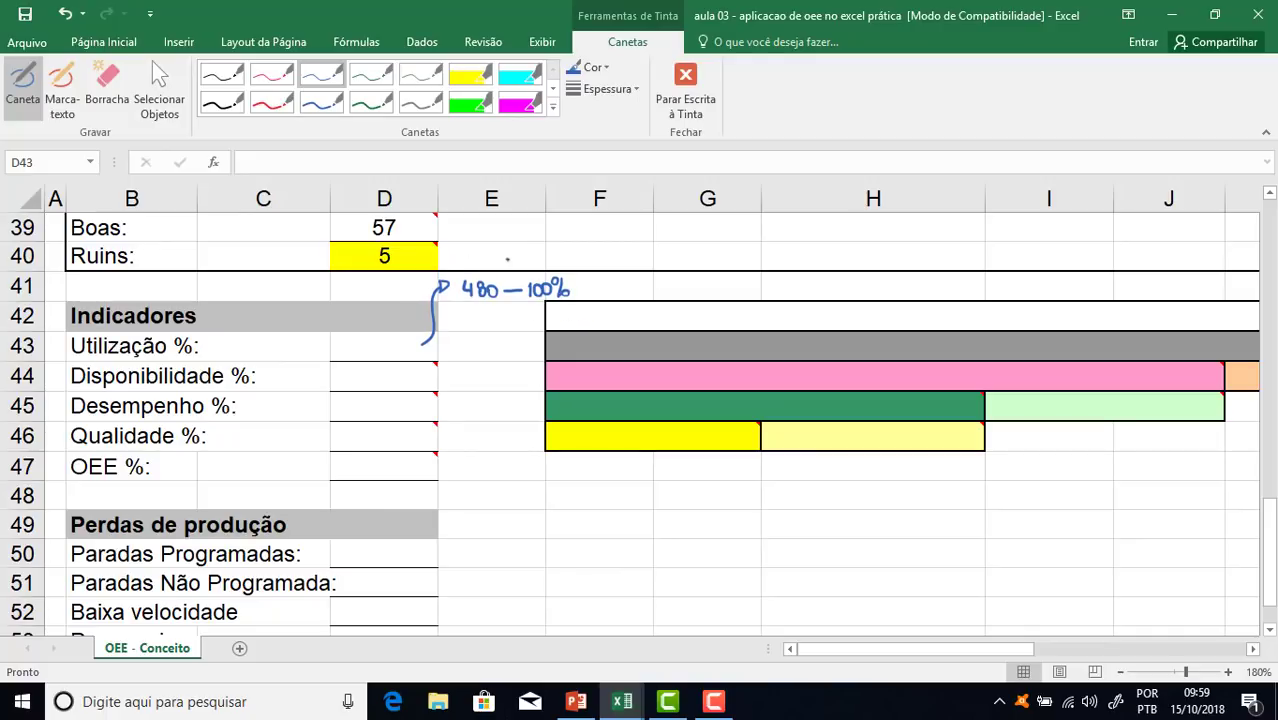
mouse_move(464, 312)
left_mouse_down()
mouse_move(471, 329)
mouse_move(494, 316)
mouse_move(531, 325)
left_mouse_up()
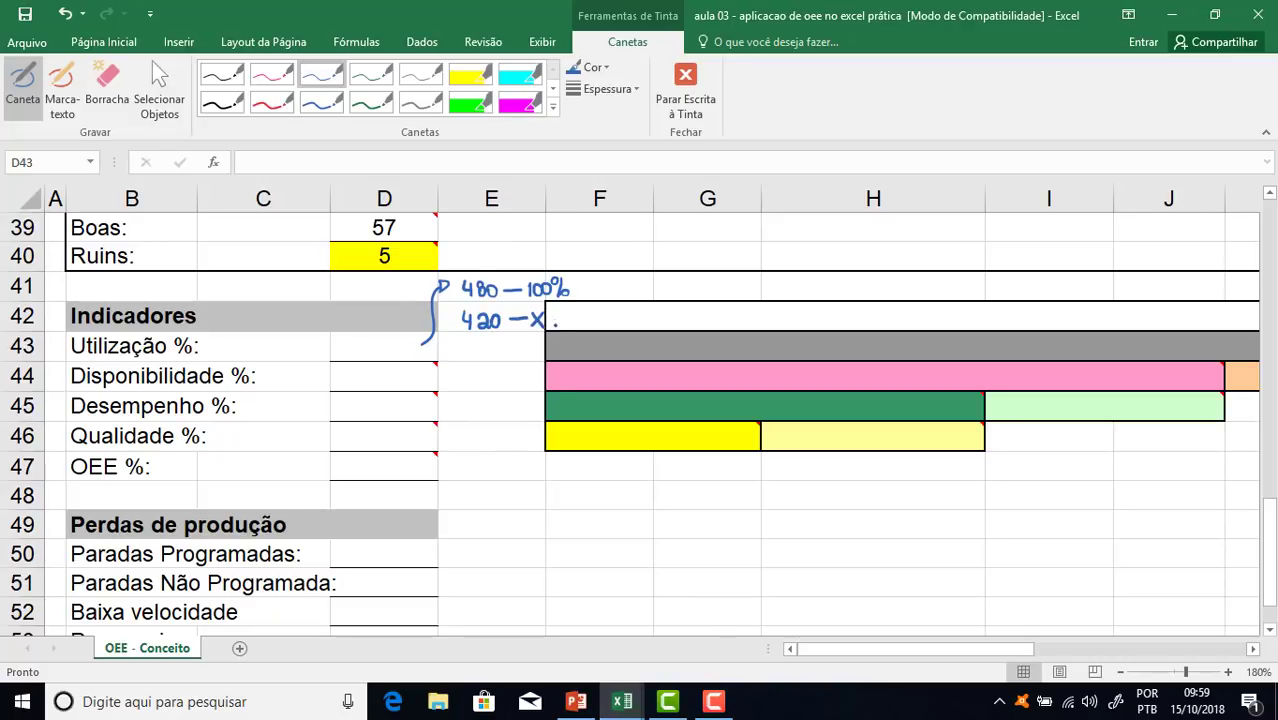
Replace the handwritten 100% with 1 and draw the cross-multiplication lines between the two rows of the proportion
left_click(107, 88)
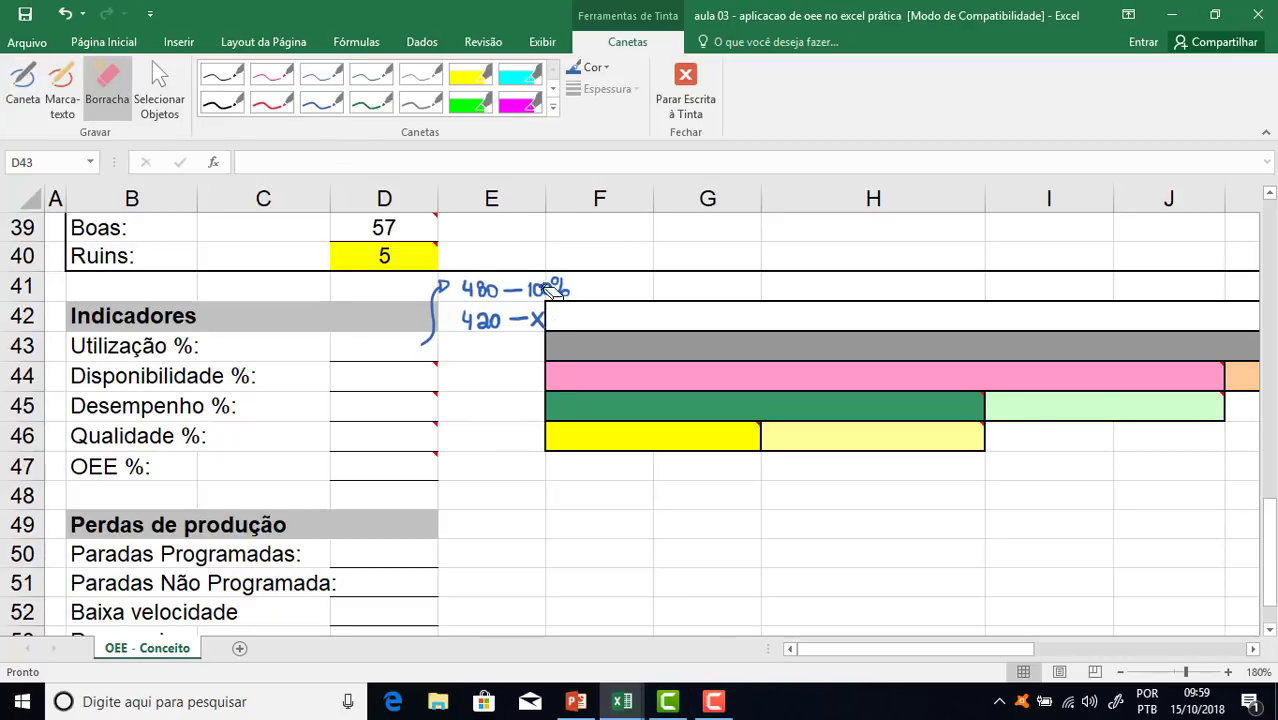
left_click_drag(553, 290, 556, 293)
left_click(321, 86)
left_click_drag(537, 282, 531, 314)
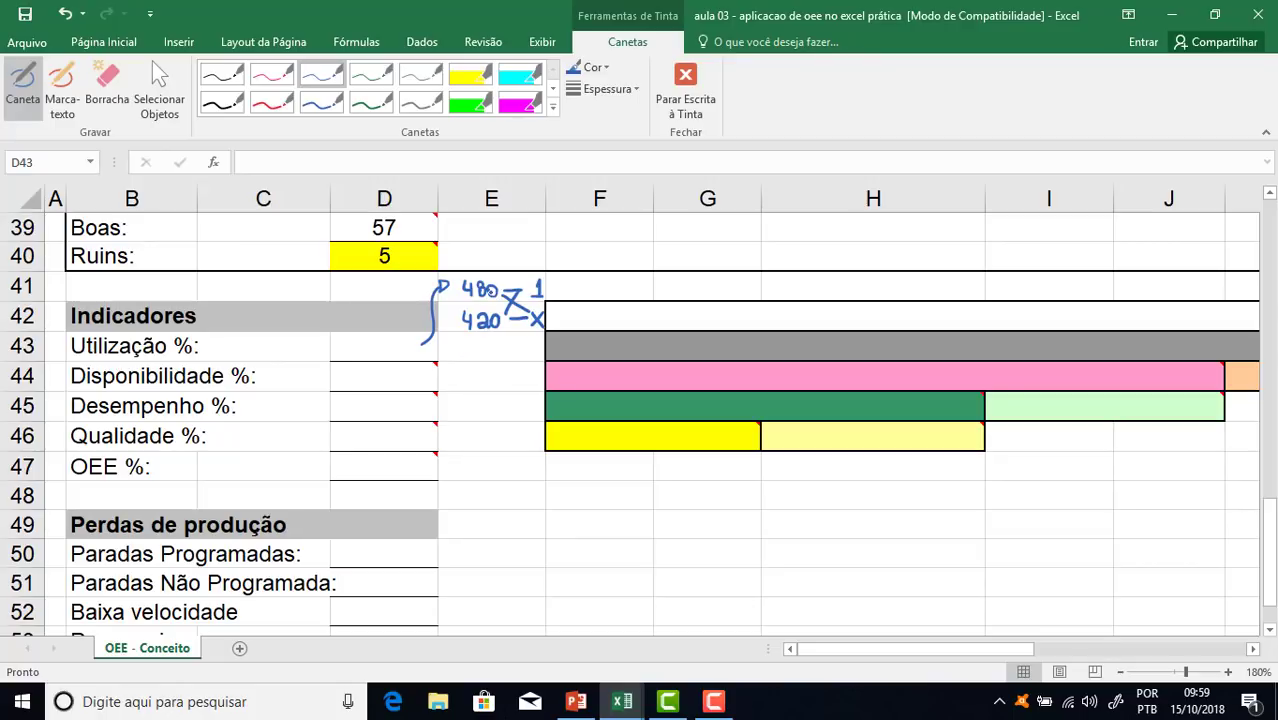
Handwrite X · 480 = 420 and x = 420/480 in blue ink below the proportion, and erase the handwritten calculation
left_click(471, 355)
mouse_move(452, 342)
left_mouse_down()
mouse_move(467, 357)
mouse_move(520, 349)
left_mouse_up()
left_click(484, 355)
left_click_drag(513, 353, 531, 352)
mouse_move(529, 347)
left_mouse_down()
mouse_move(528, 360)
mouse_move(540, 346)
left_mouse_up()
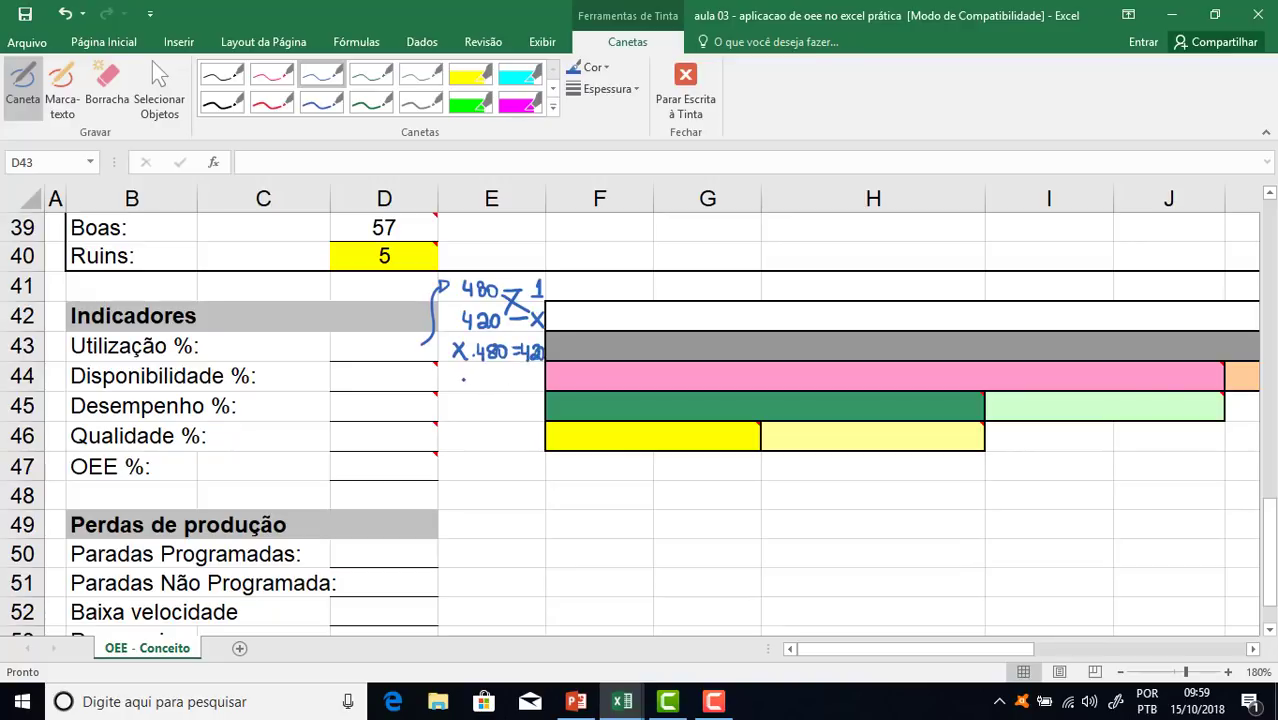
left_click(478, 379)
mouse_move(457, 377)
left_mouse_down()
mouse_move(470, 390)
mouse_move(524, 388)
mouse_move(529, 375)
mouse_move(510, 392)
mouse_move(538, 391)
mouse_move(514, 412)
mouse_move(536, 410)
left_mouse_up()
left_click(506, 384)
left_click(507, 401)
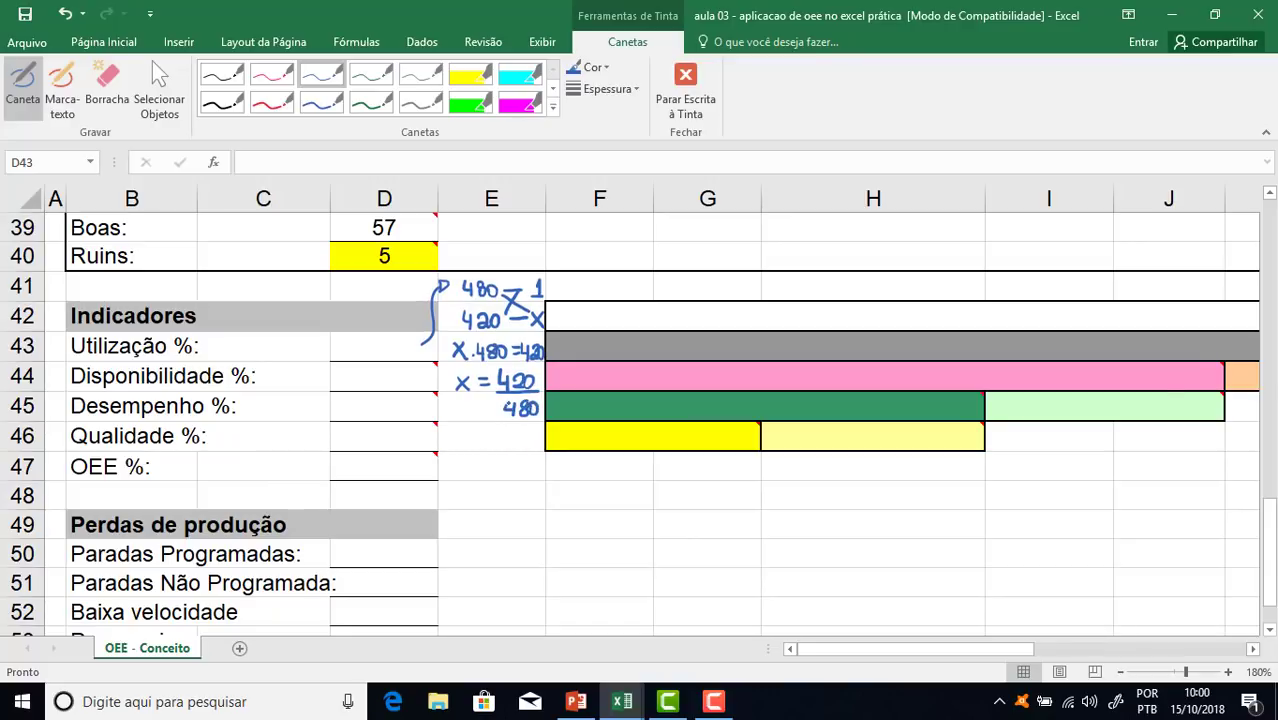
left_click(107, 85)
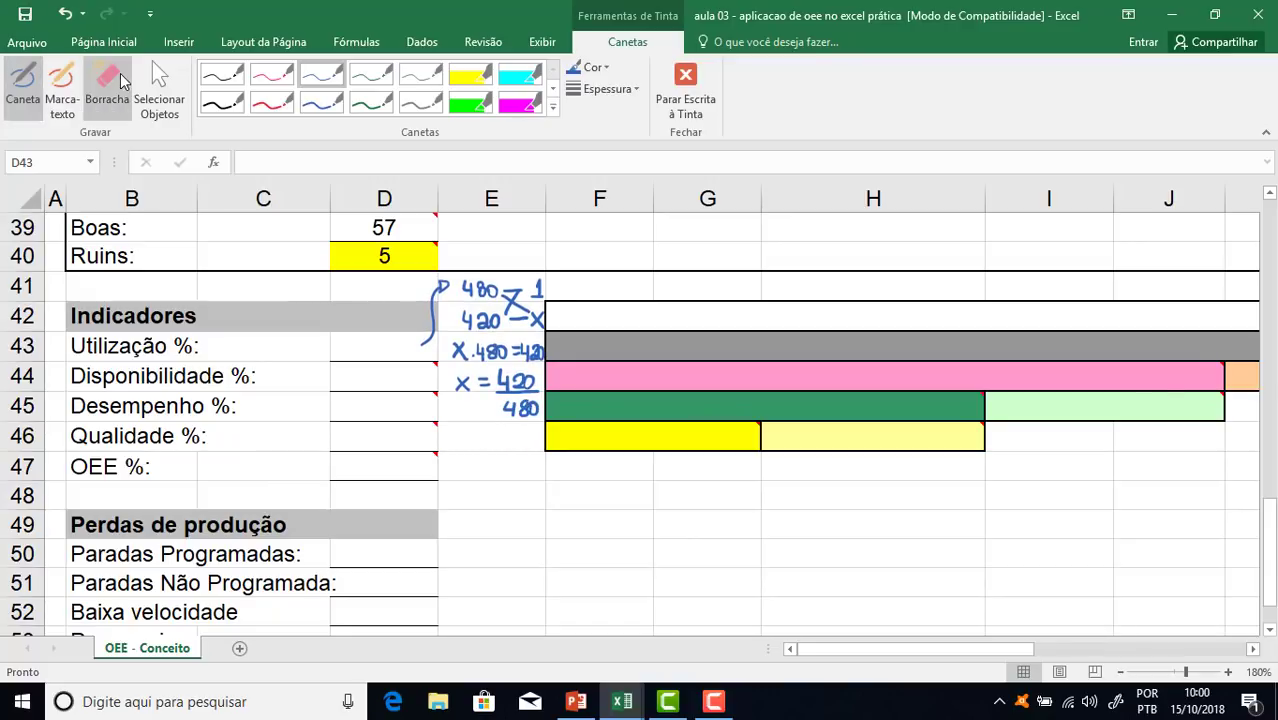
mouse_move(532, 282)
left_mouse_down()
mouse_move(570, 237)
mouse_move(528, 351)
mouse_move(516, 450)
mouse_move(511, 354)
mouse_move(491, 325)
left_mouse_up()
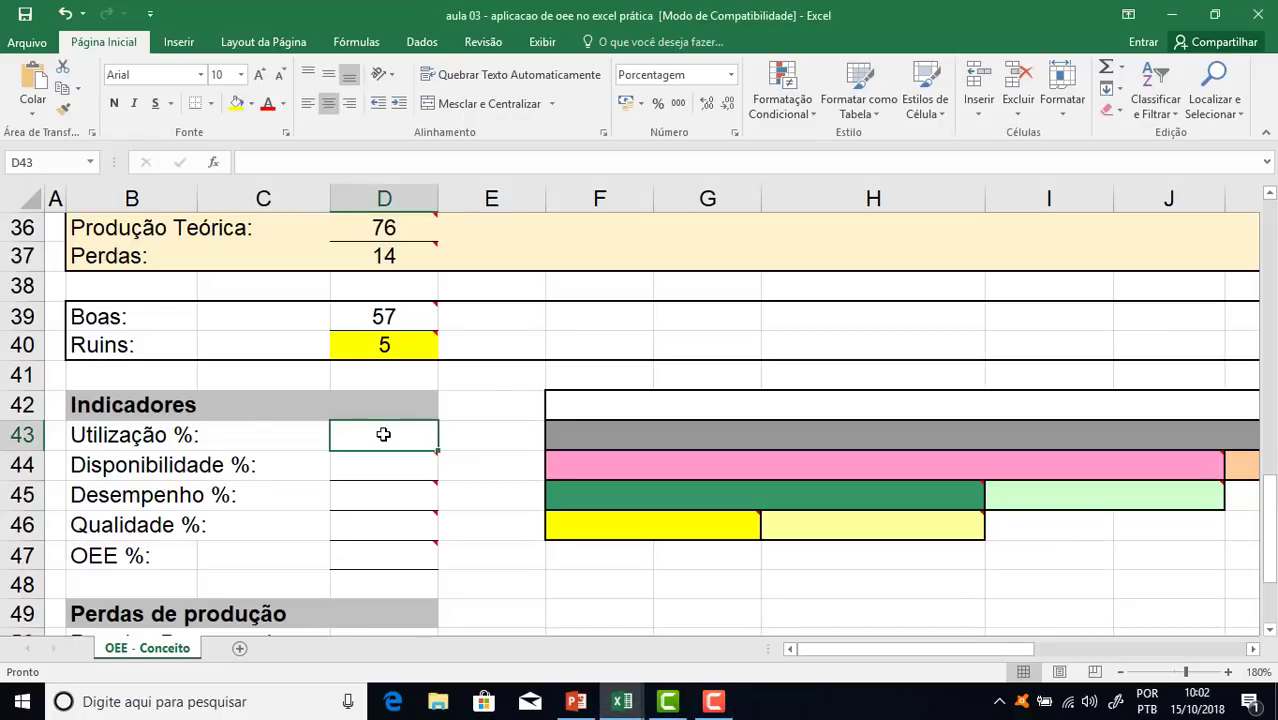
Calculate Utilização % in D43 as programmed time divided by operational time with =D24/D22
type("=")
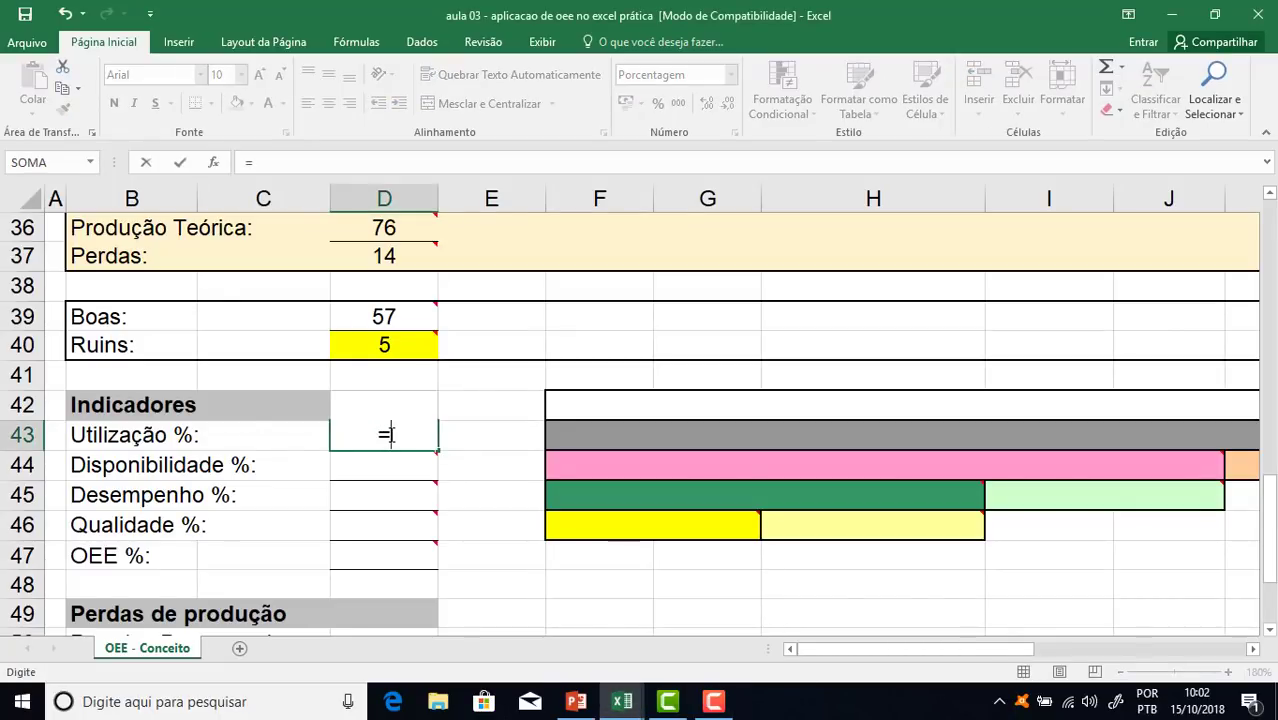
scroll(442, 432, "up", 8)
scroll(423, 390, "down", 1)
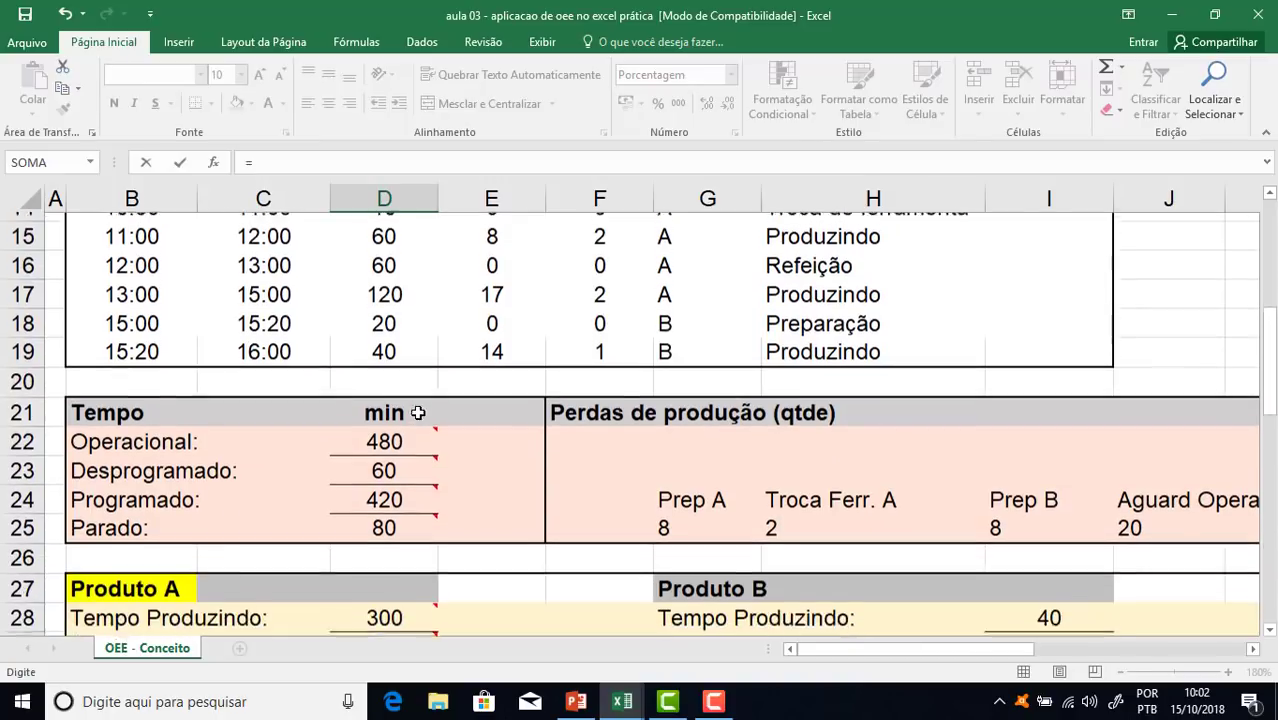
left_click(403, 488)
type("/")
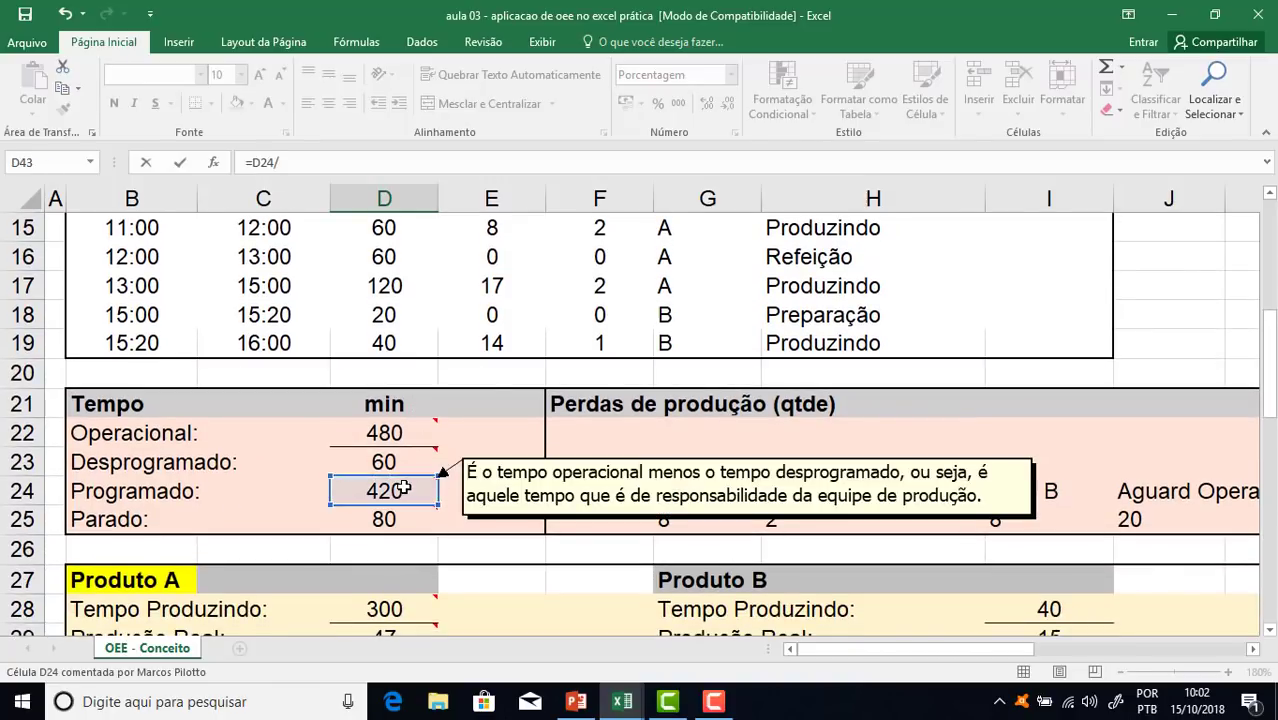
left_click(405, 432)
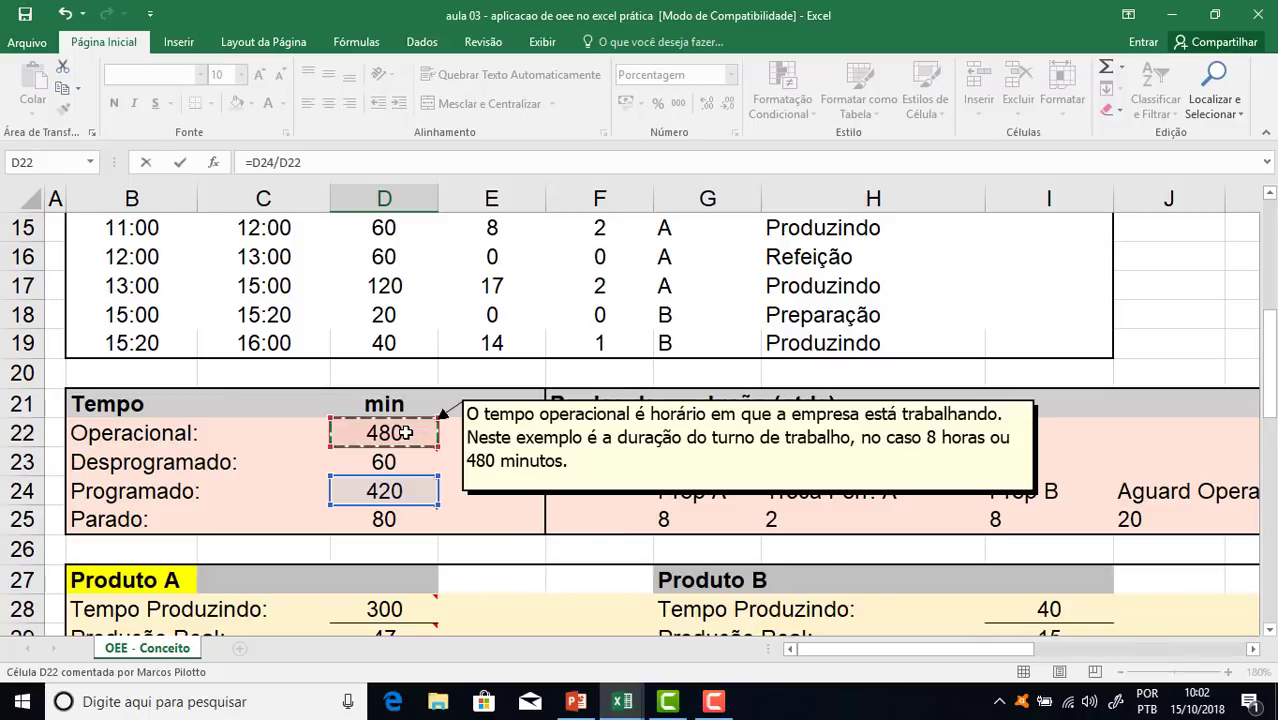
key("Escape")
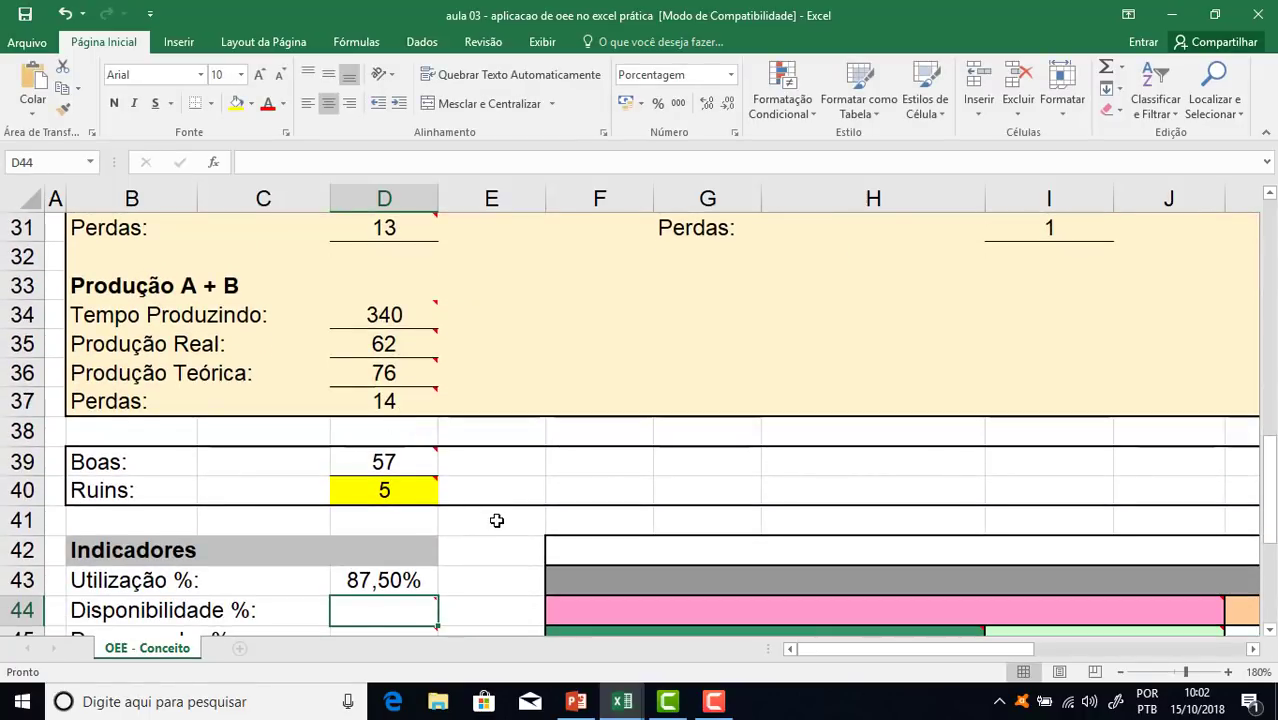
Highlight the Disponibilidade % result cell, D44, with the standard yellow fill
scroll(500, 520, "down", 2)
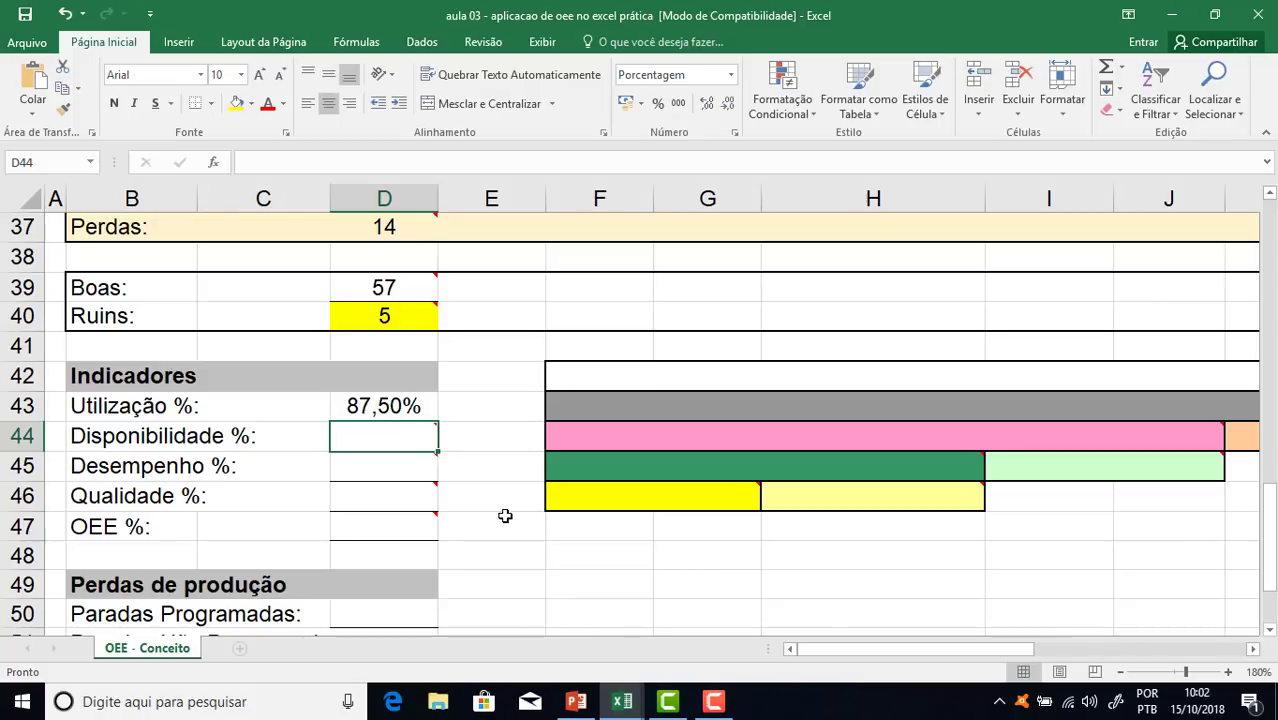
mouse_move(397, 437)
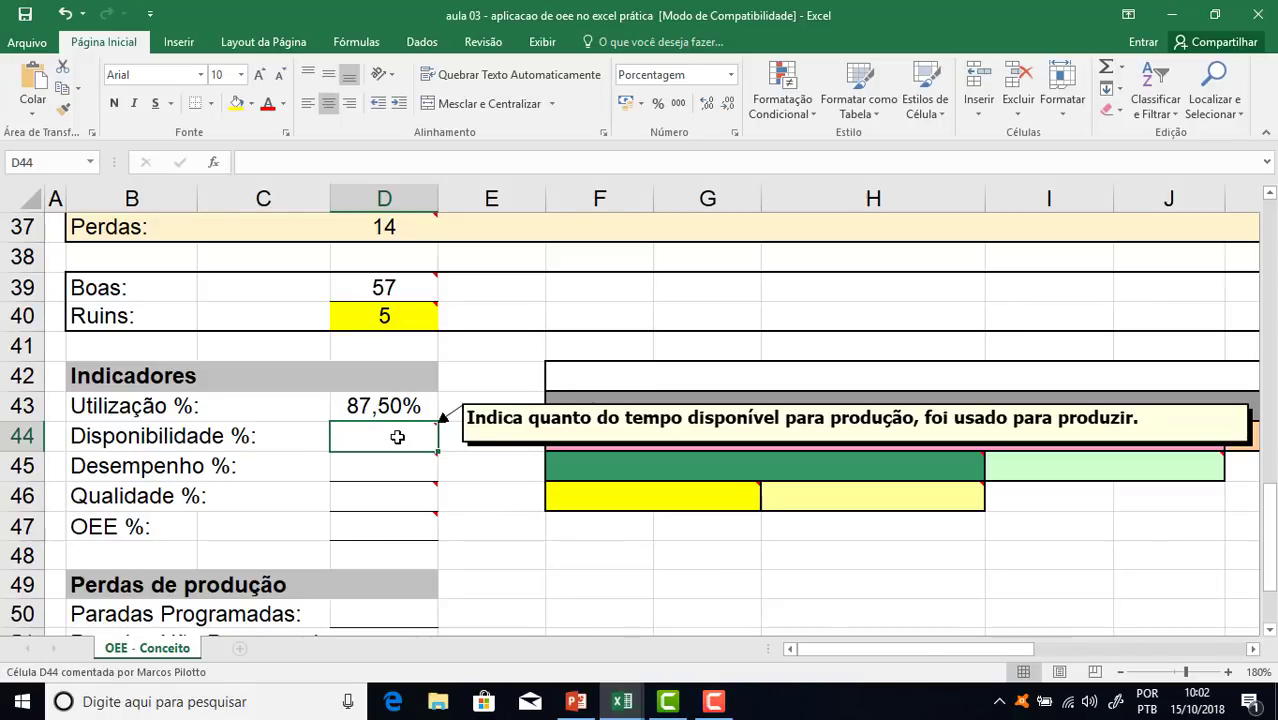
left_click_drag(397, 437, 400, 497)
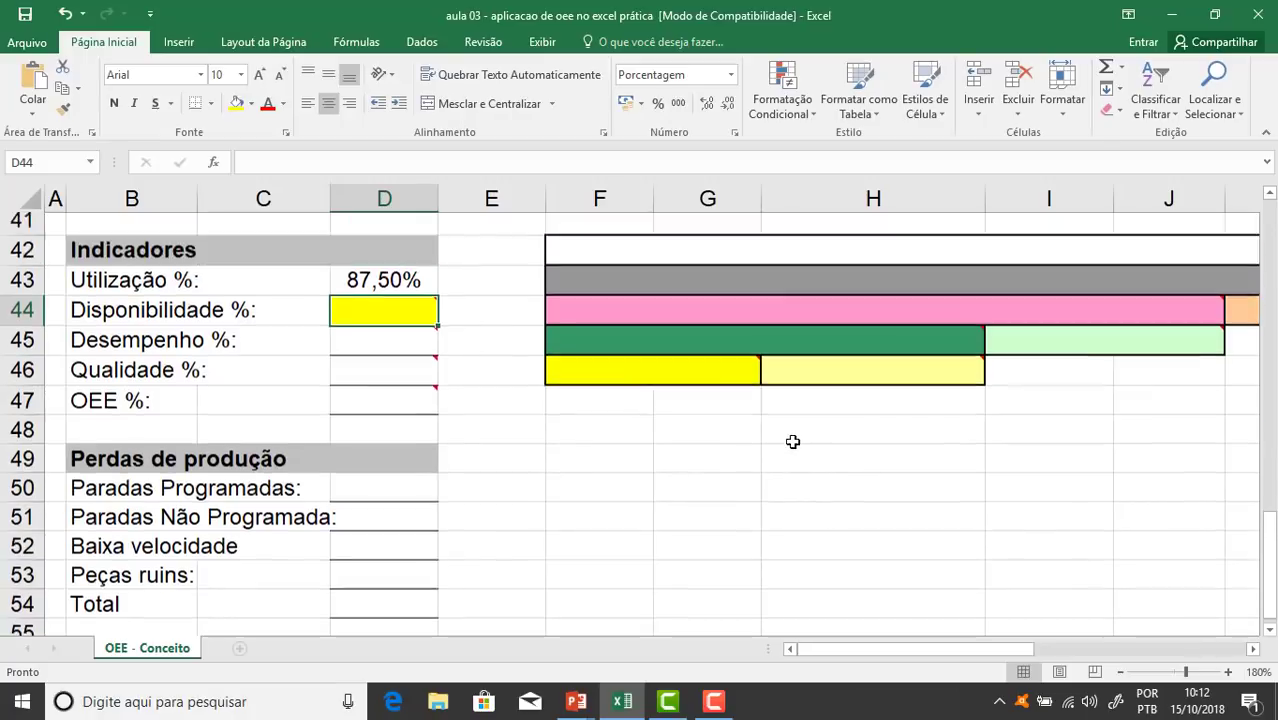
scroll(790, 440, "up", 1)
mouse_move(362, 435)
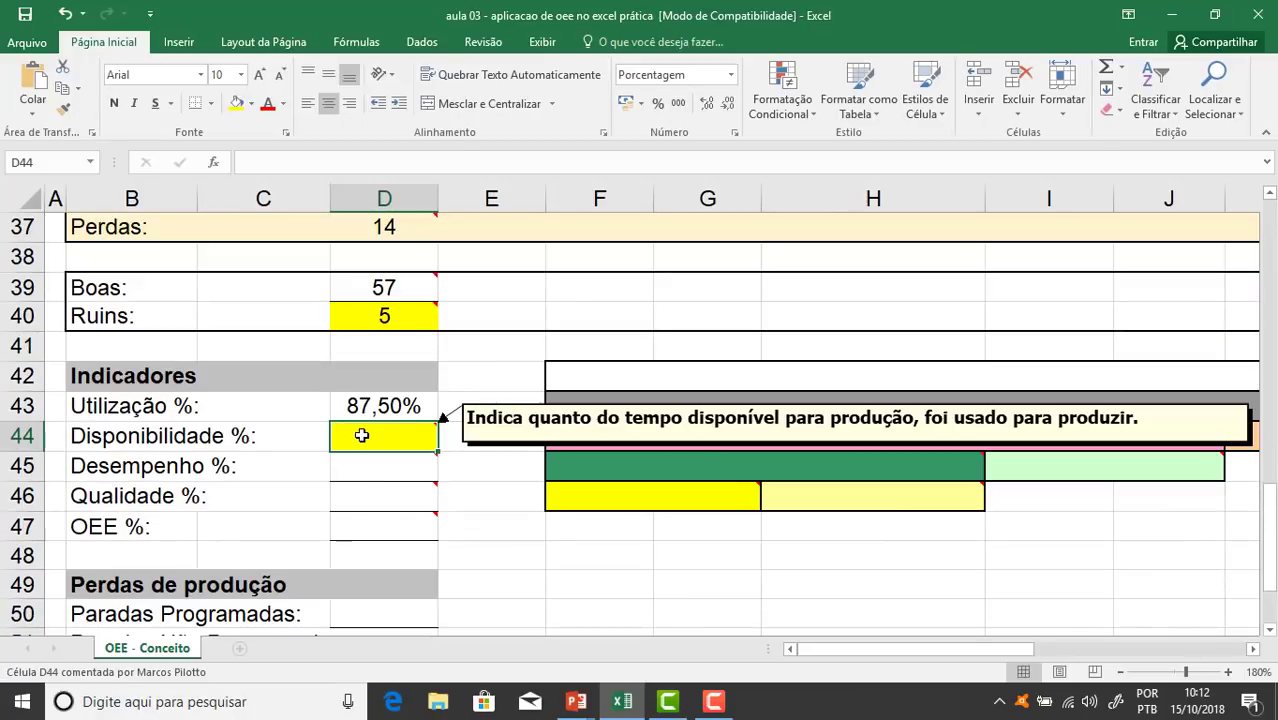
mouse_move(629, 448)
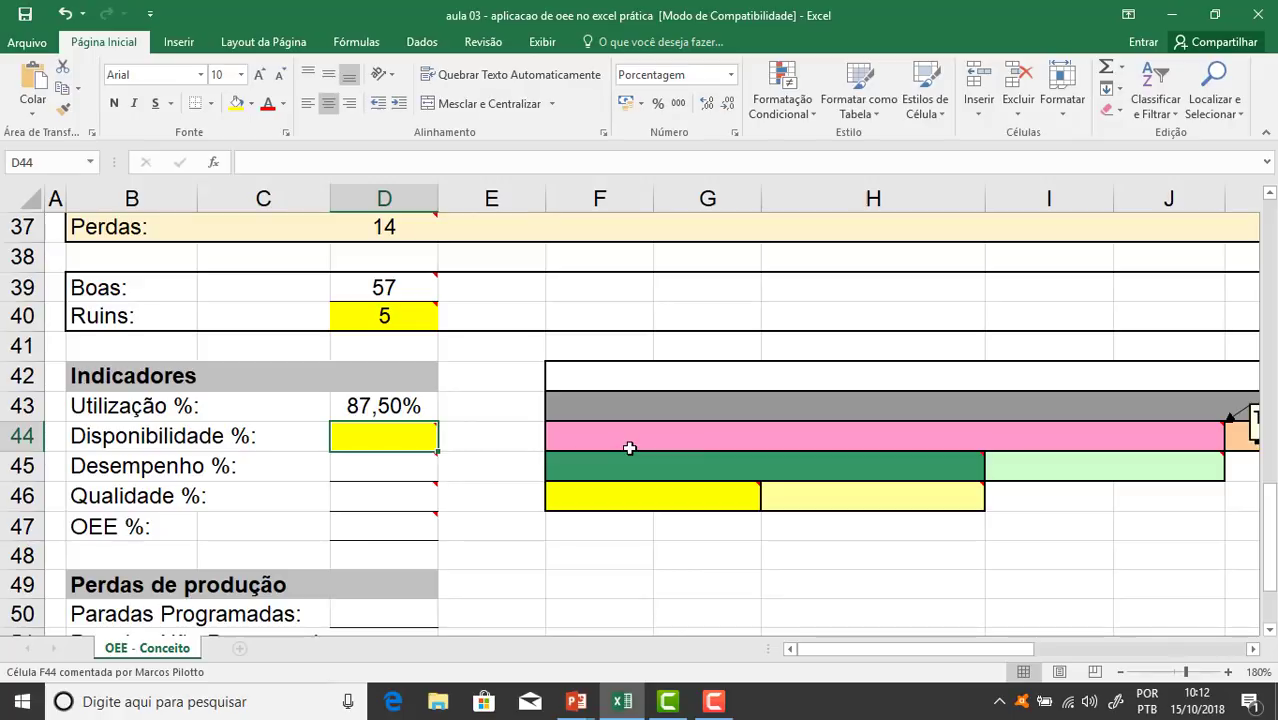
Switch to the PowerPoint slide on OEE rates and mark Taxa de disponibilidade and both terms of its formula in green ink
key("alt+Tab")
key("alt+Tab")
key("alt+Tab")
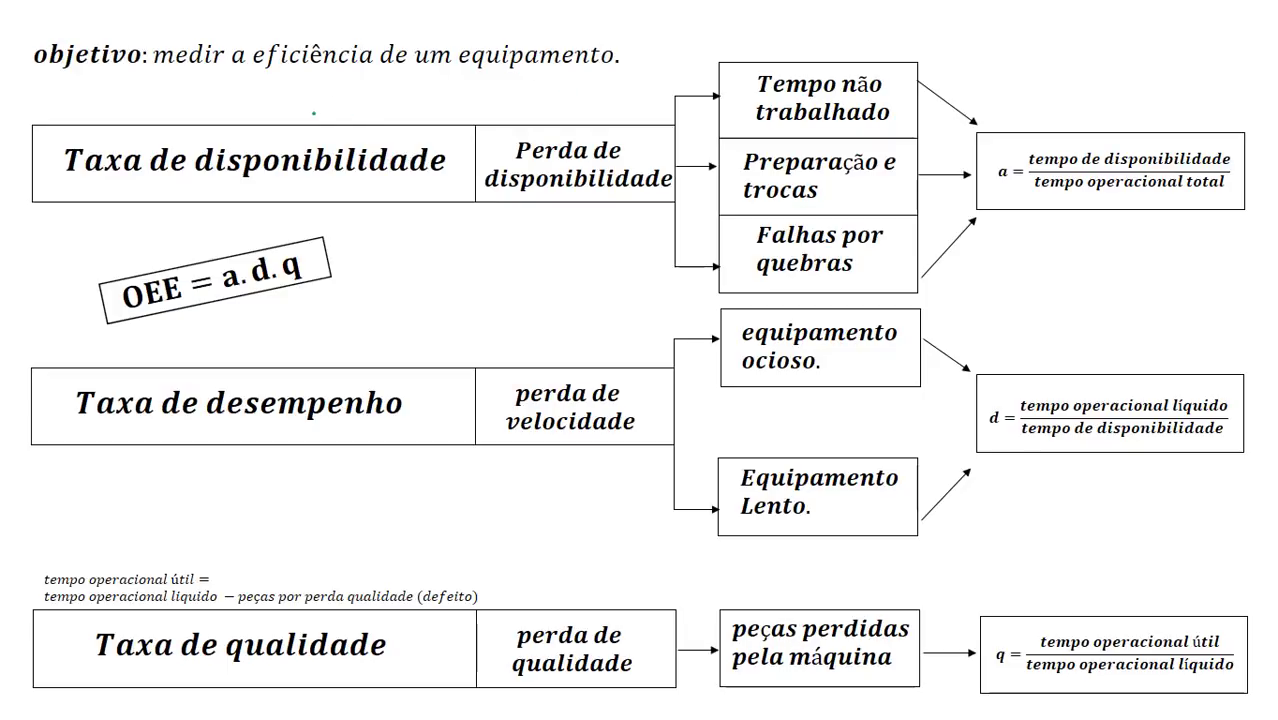
left_click_drag(310, 103, 333, 128)
left_click_drag(1104, 145, 1241, 150)
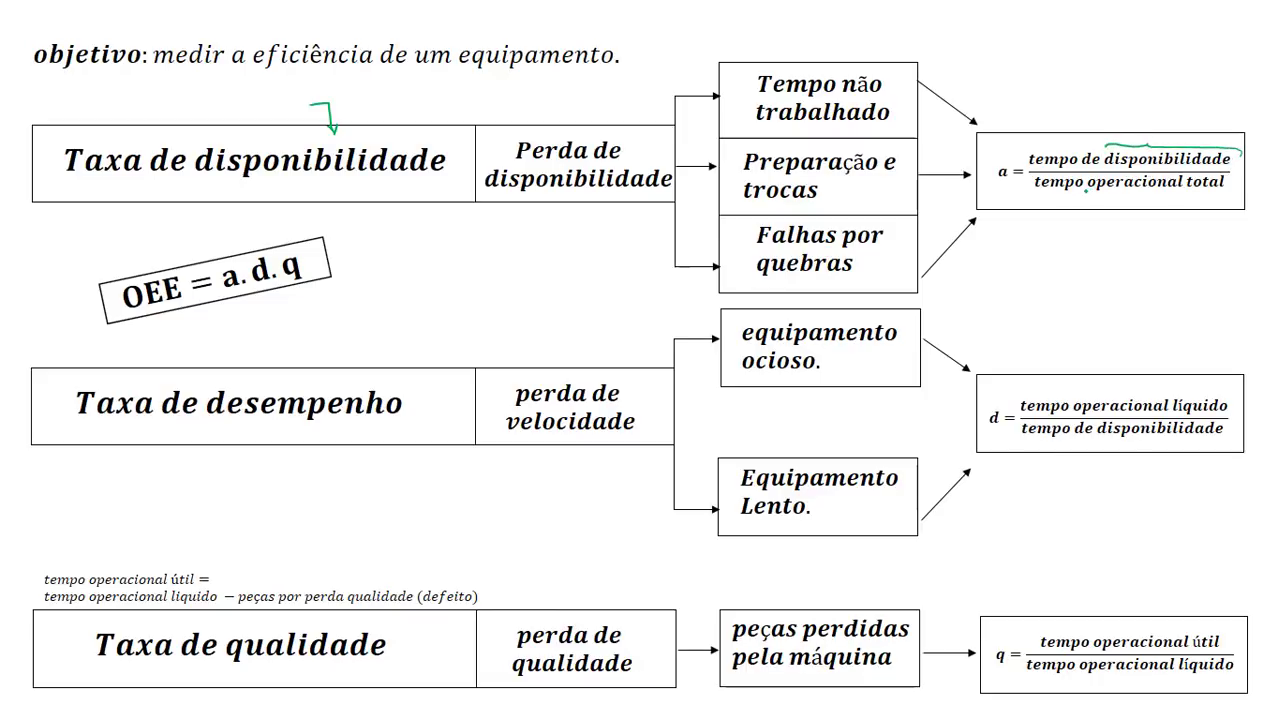
left_click_drag(1086, 190, 1227, 199)
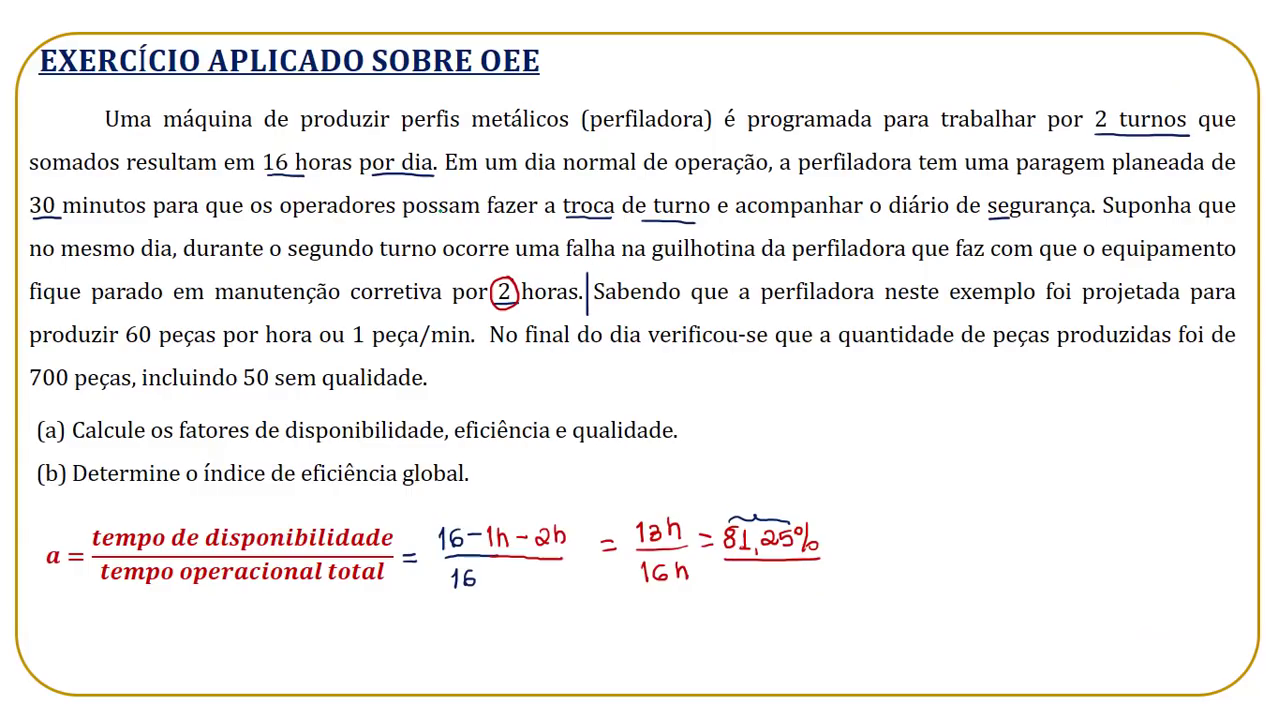
Bracket "16 horas por dia" and box the denominator 16 of the availability formula in green ink on the OEE exercise slide
mouse_move(261, 146)
left_mouse_down()
mouse_move(414, 138)
mouse_move(436, 152)
left_mouse_up()
mouse_move(446, 565)
left_mouse_down()
mouse_move(446, 596)
mouse_move(493, 596)
mouse_move(463, 563)
mouse_move(494, 597)
left_mouse_up()
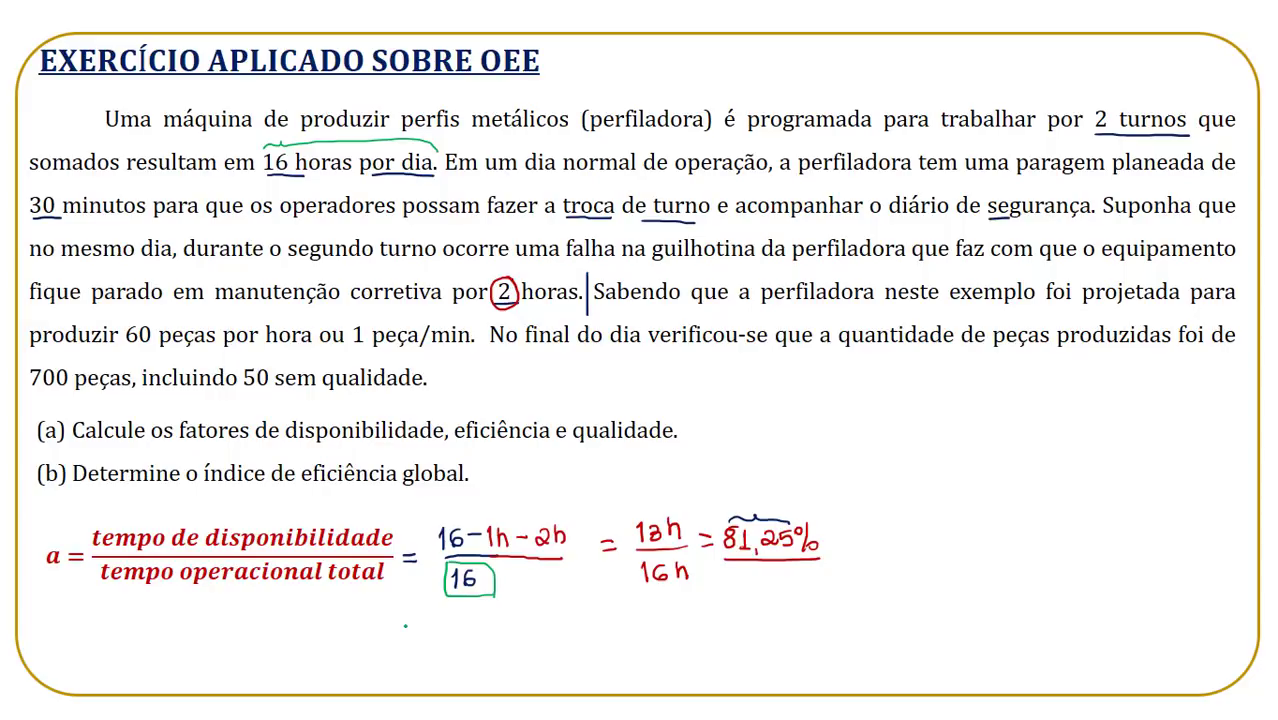
Switch back to the Excel worksheet and examine the Programado time in D24 with its comment
key("alt+Tab")
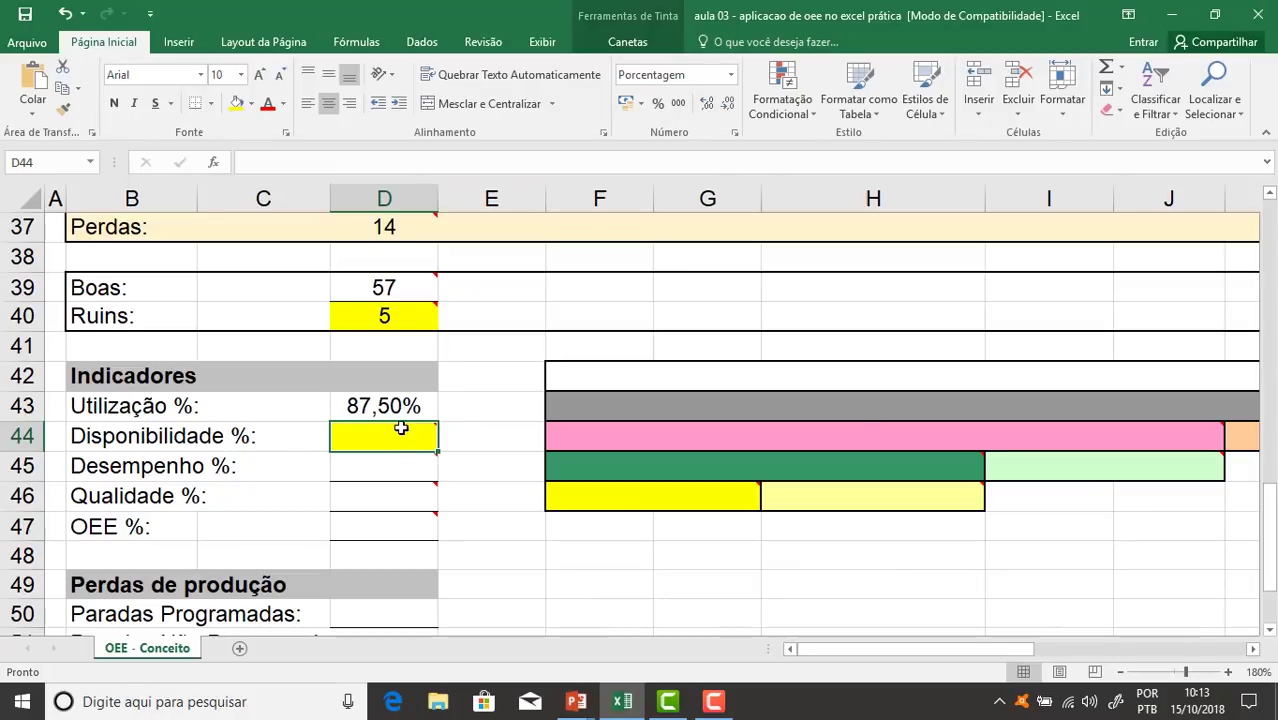
mouse_move(397, 437)
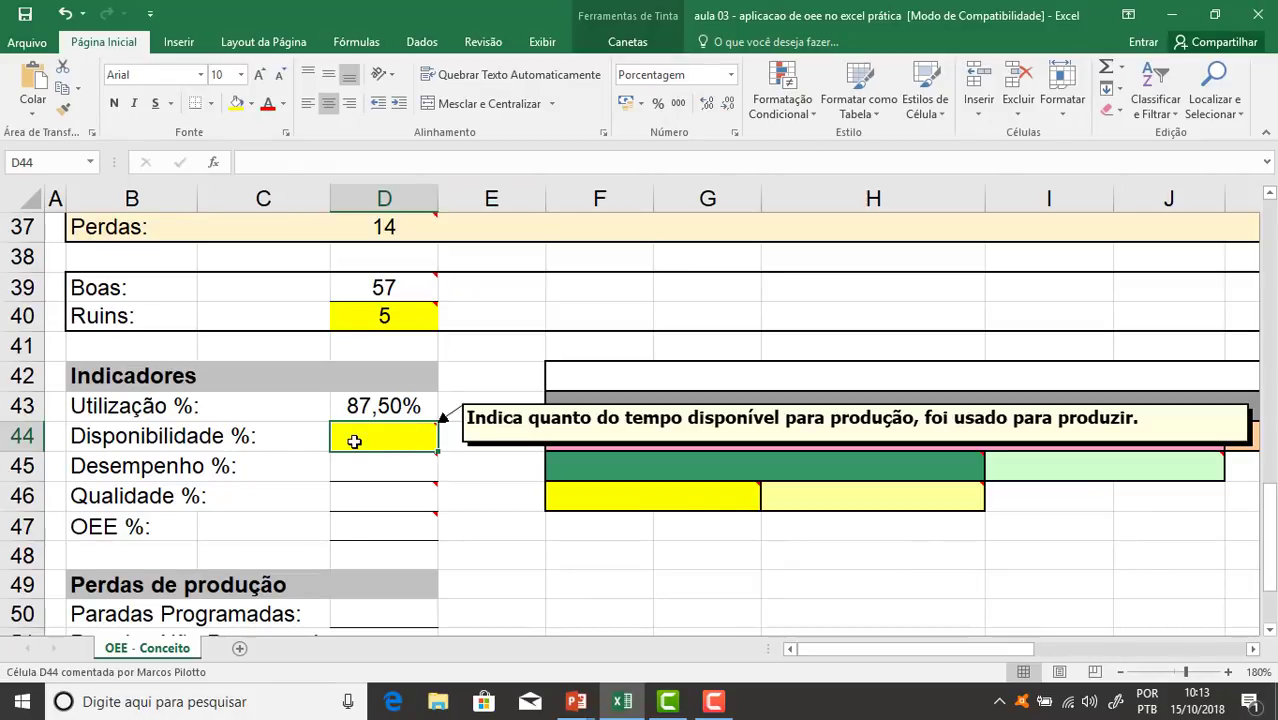
scroll(388, 440, "up", 8)
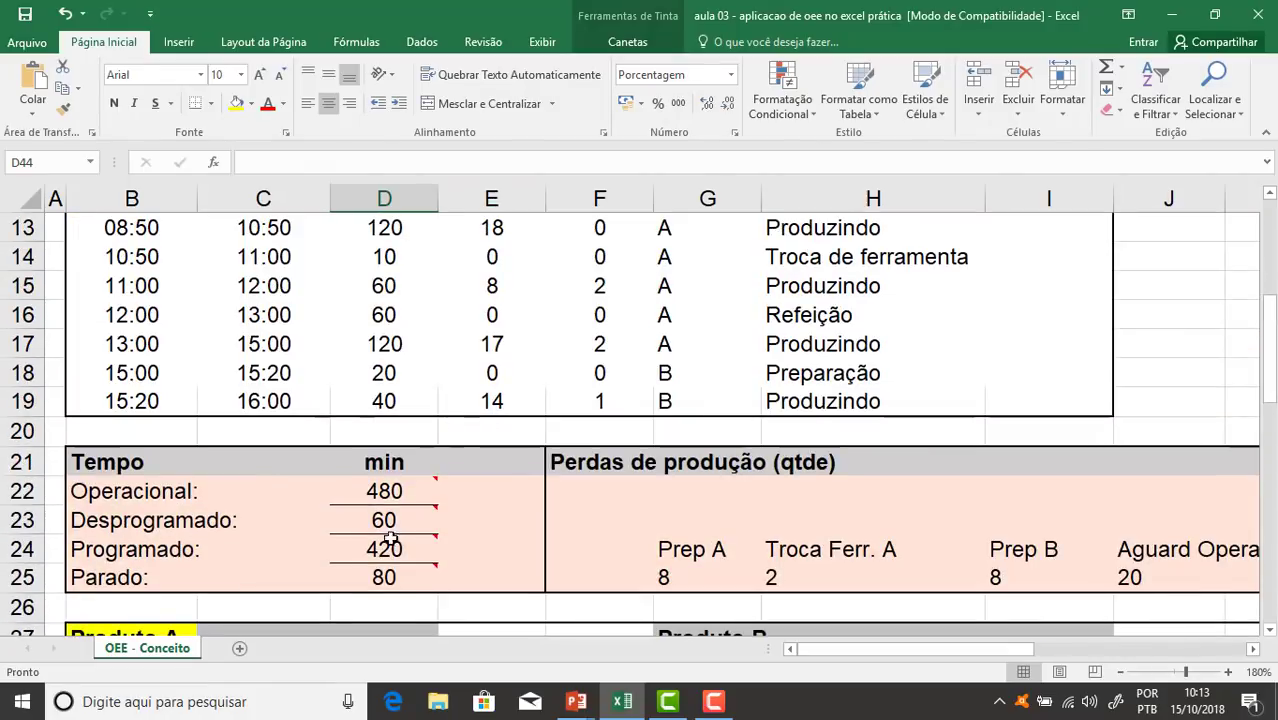
left_click(390, 540)
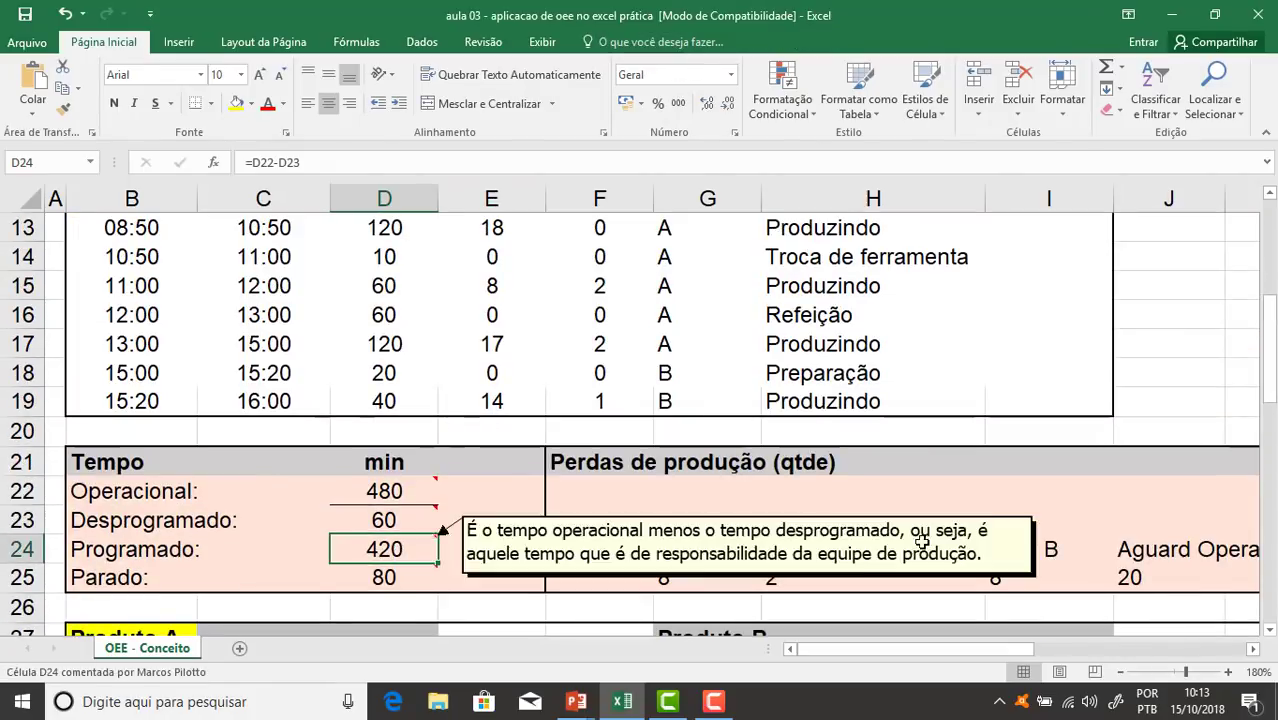
Highlight the Programado time in D24 with yellow fill and check it against the neighbouring time totals
left_click(237, 104)
left_click(425, 491)
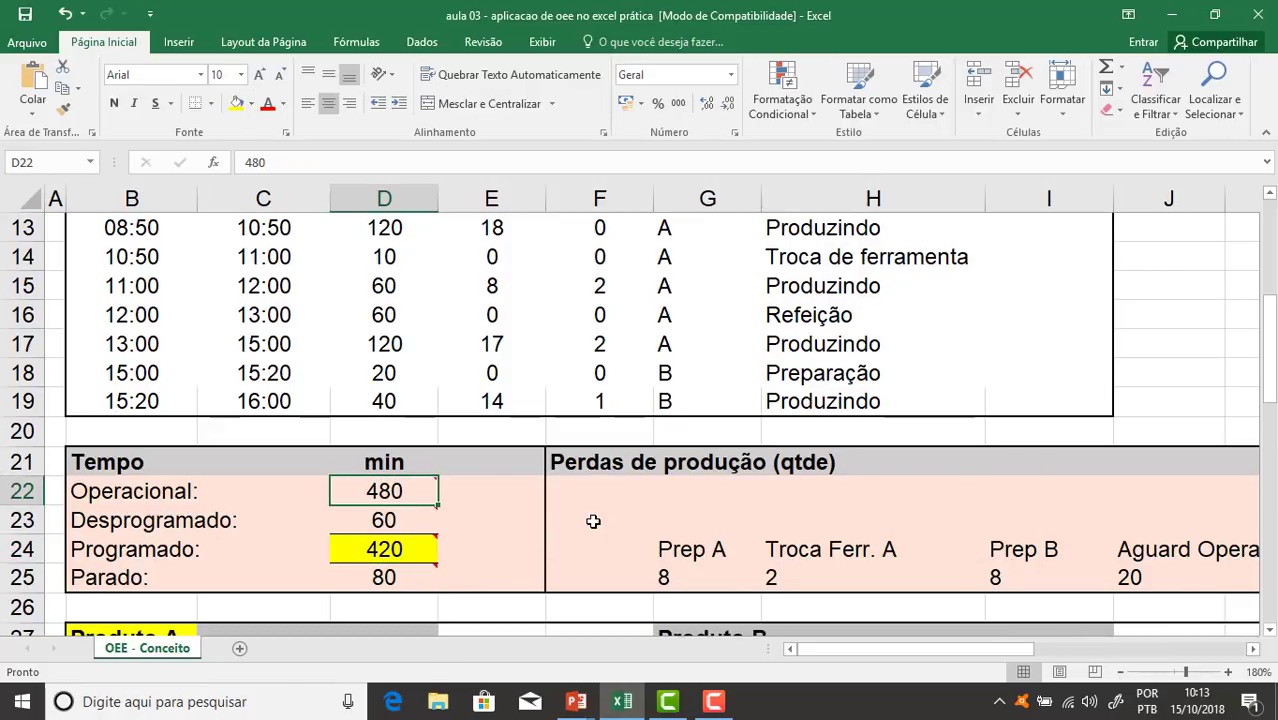
key("Down")
key("Down")
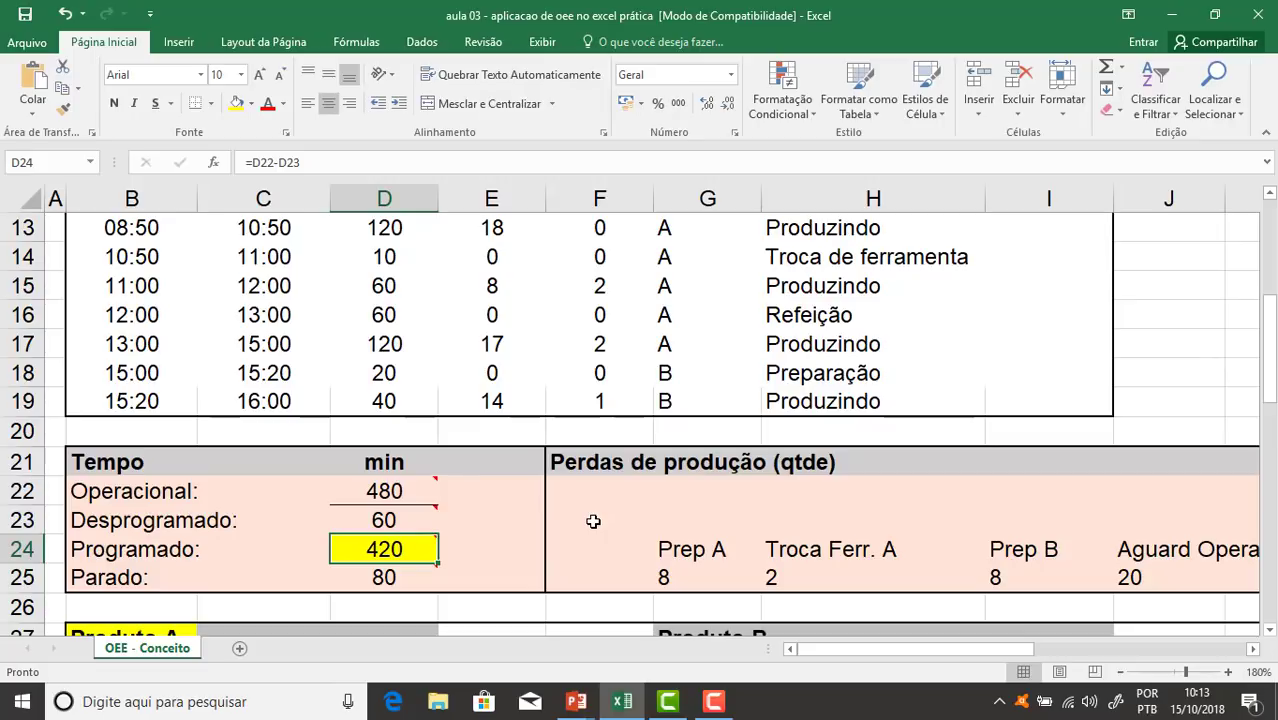
key("Down")
key("Up")
key("Down")
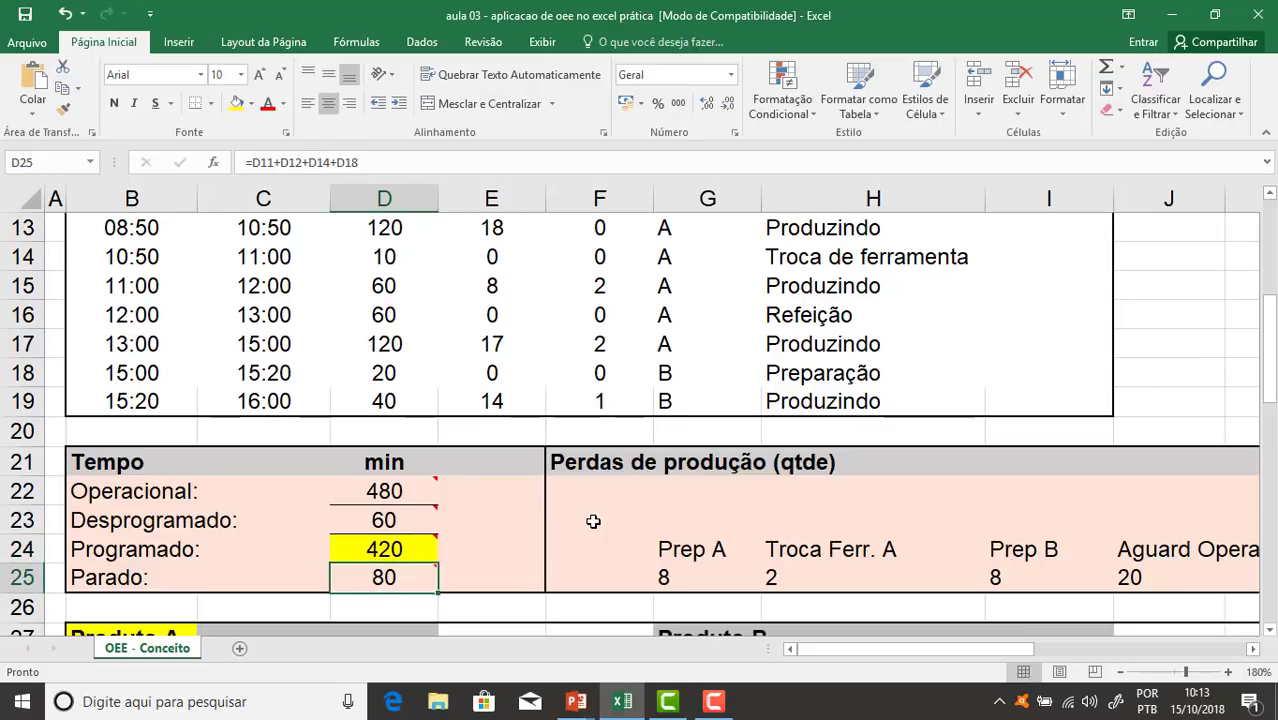
left_click(408, 541)
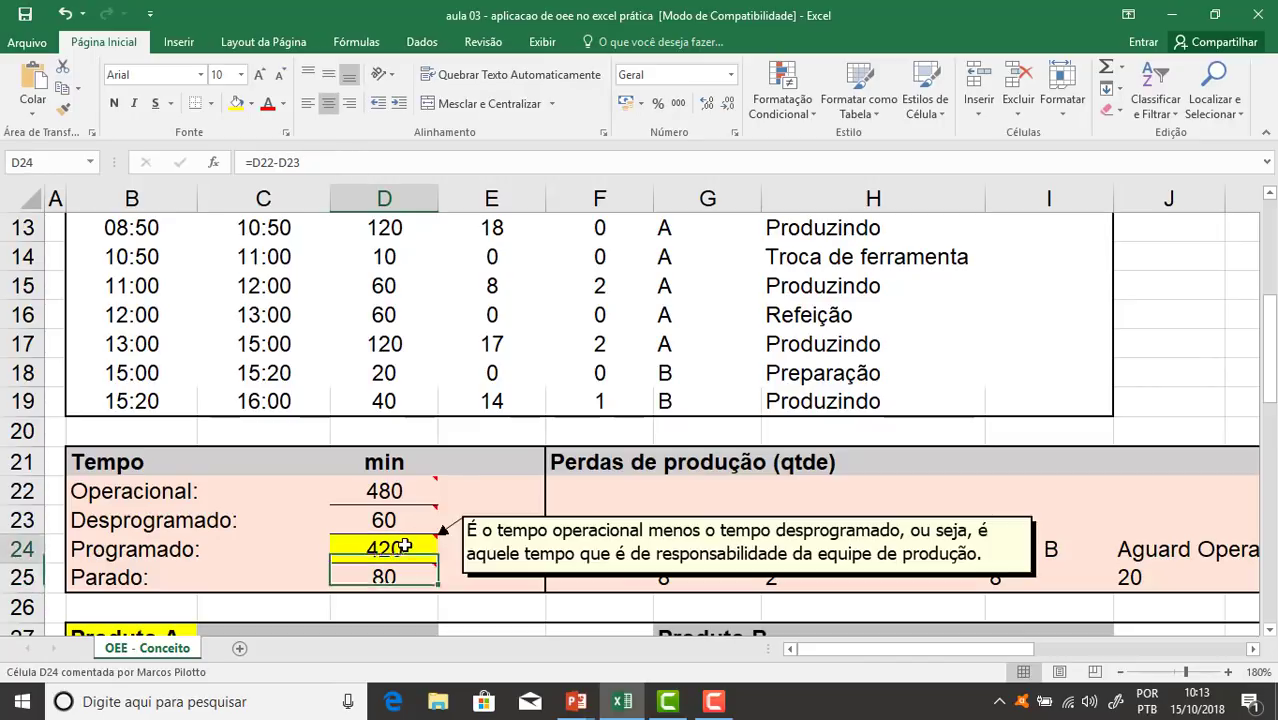
scroll(459, 546, "down", 5)
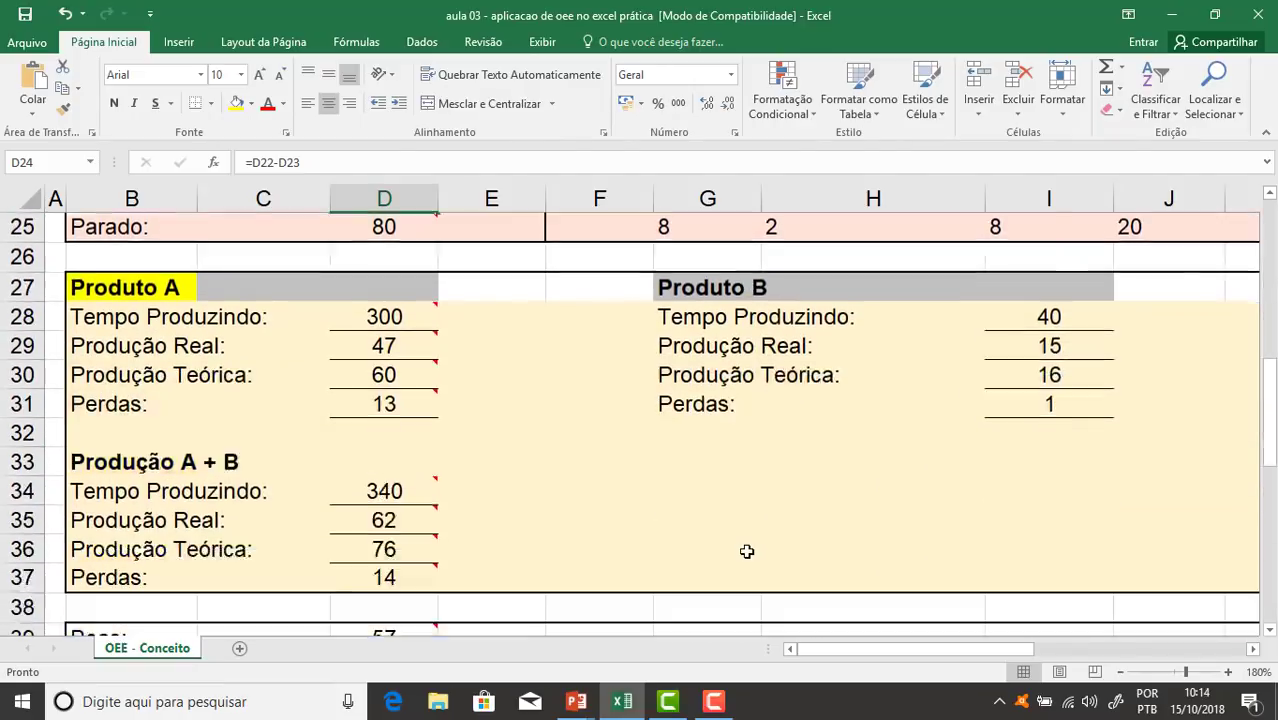
Switch to the PowerPoint slideshow and review the exercise calculations and the availability formula on the OEE rates slide
key("alt+Tab")
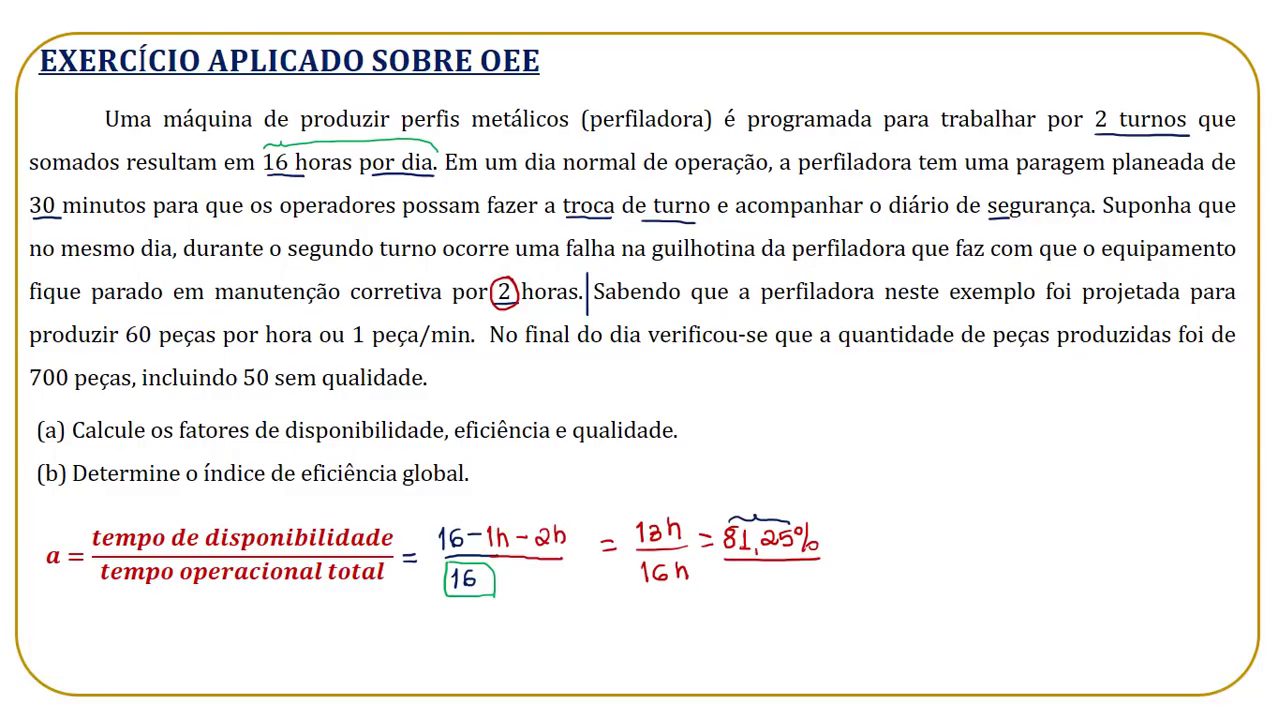
key("Right")
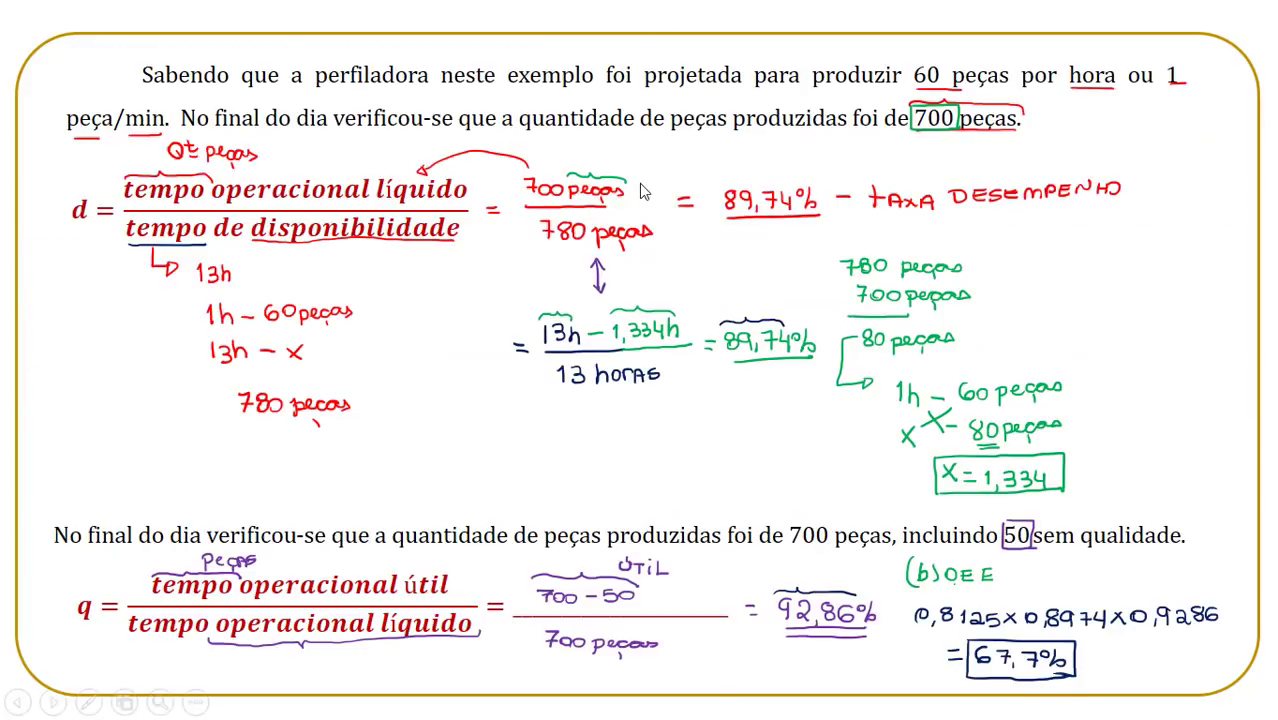
key("Left")
key("Left")
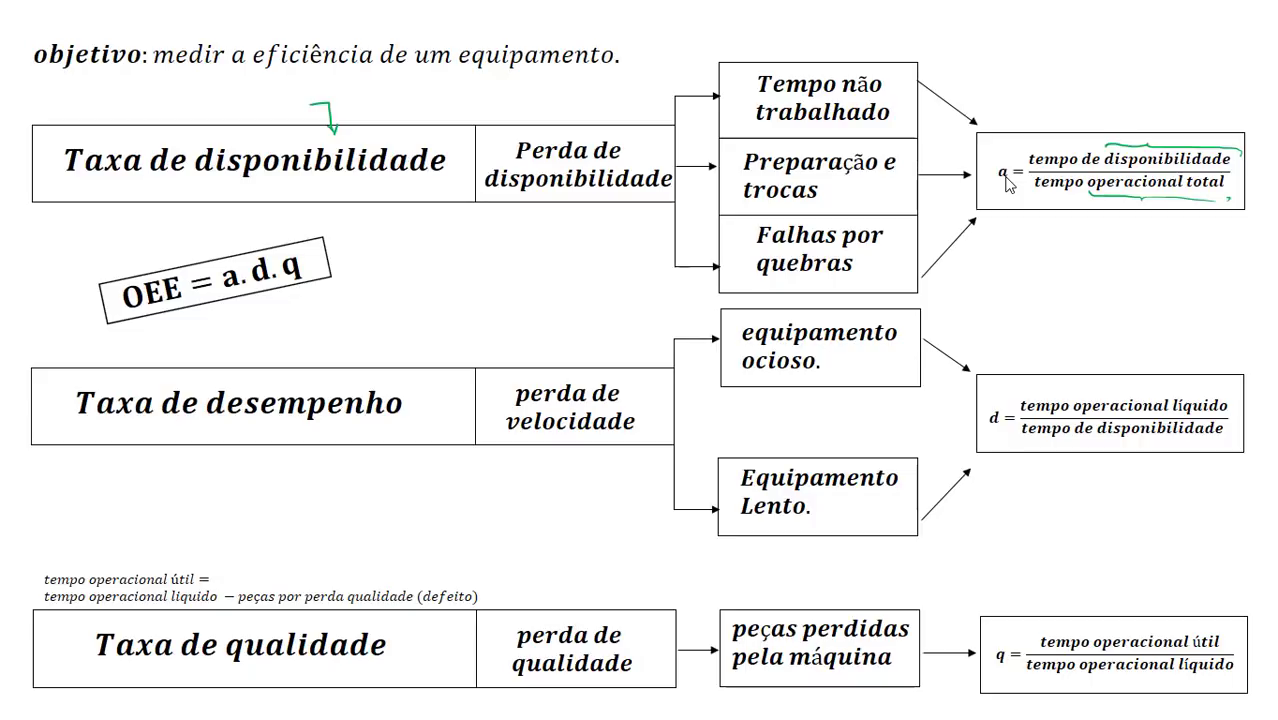
Switch back to the Excel worksheet and calculate Disponibilidade % in D44 with the formula =D34/D24
key("alt+Tab")
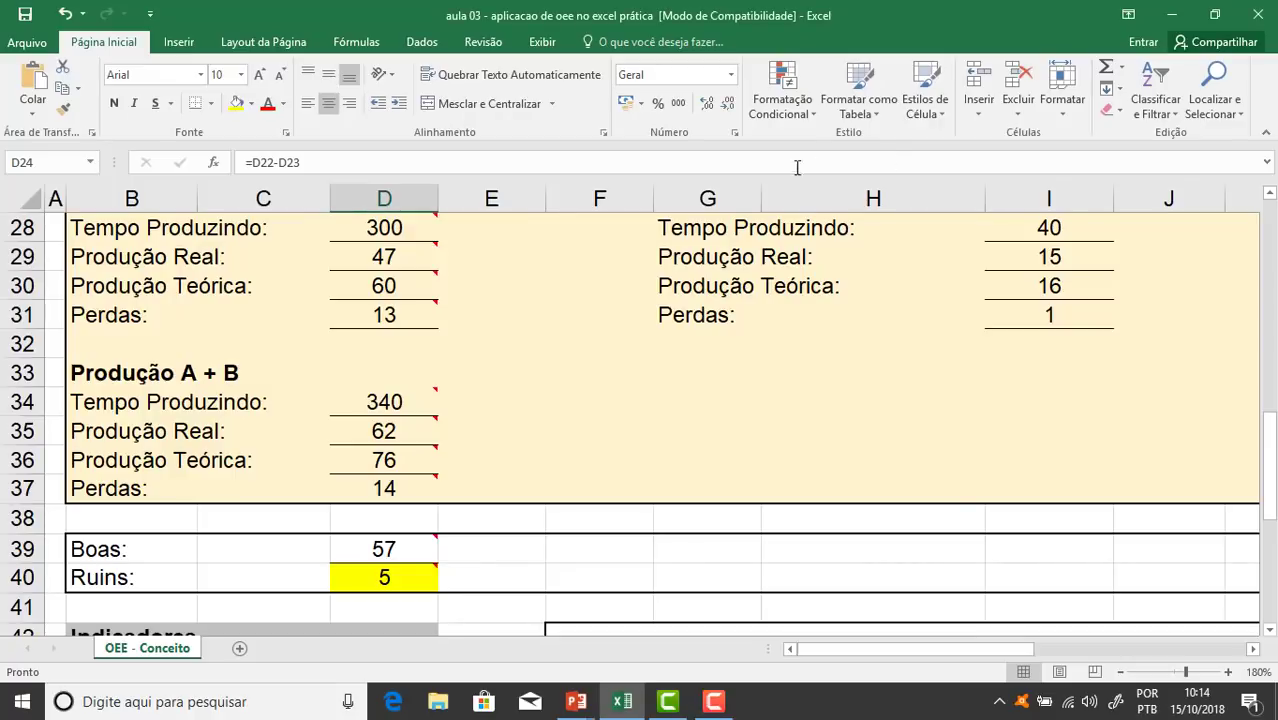
scroll(394, 551, "down", 3)
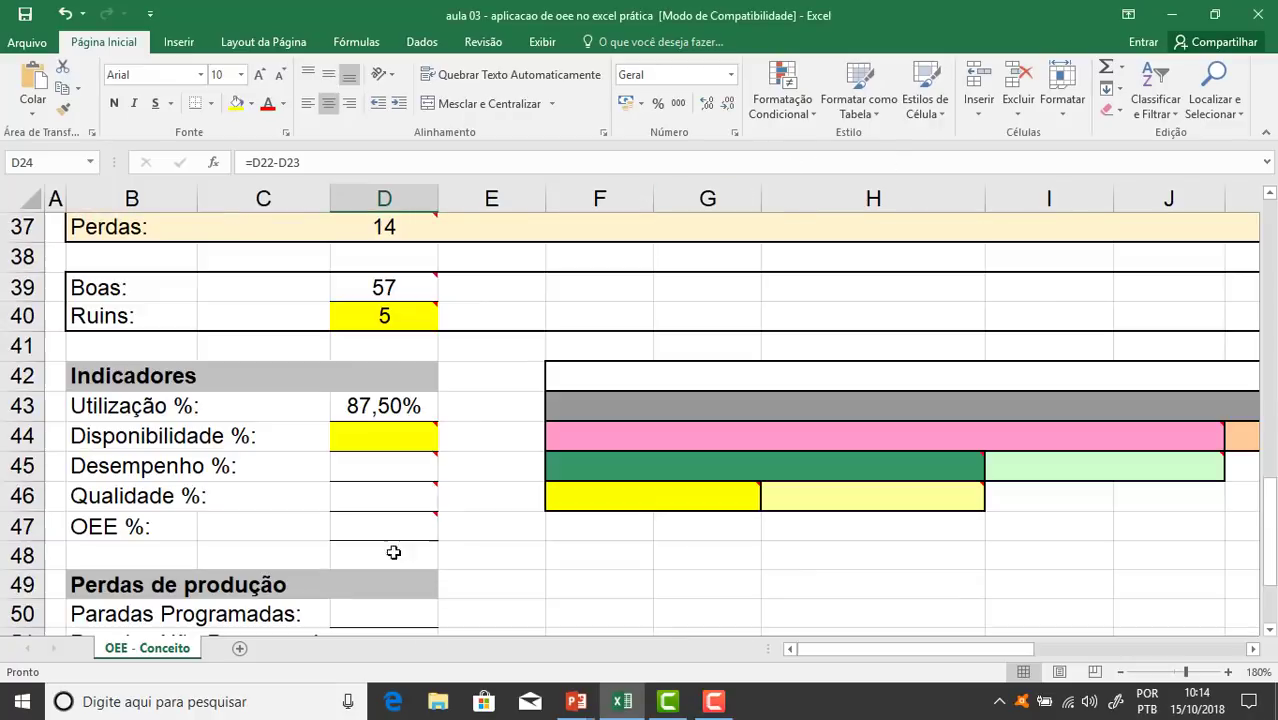
left_click(372, 438)
type("=")
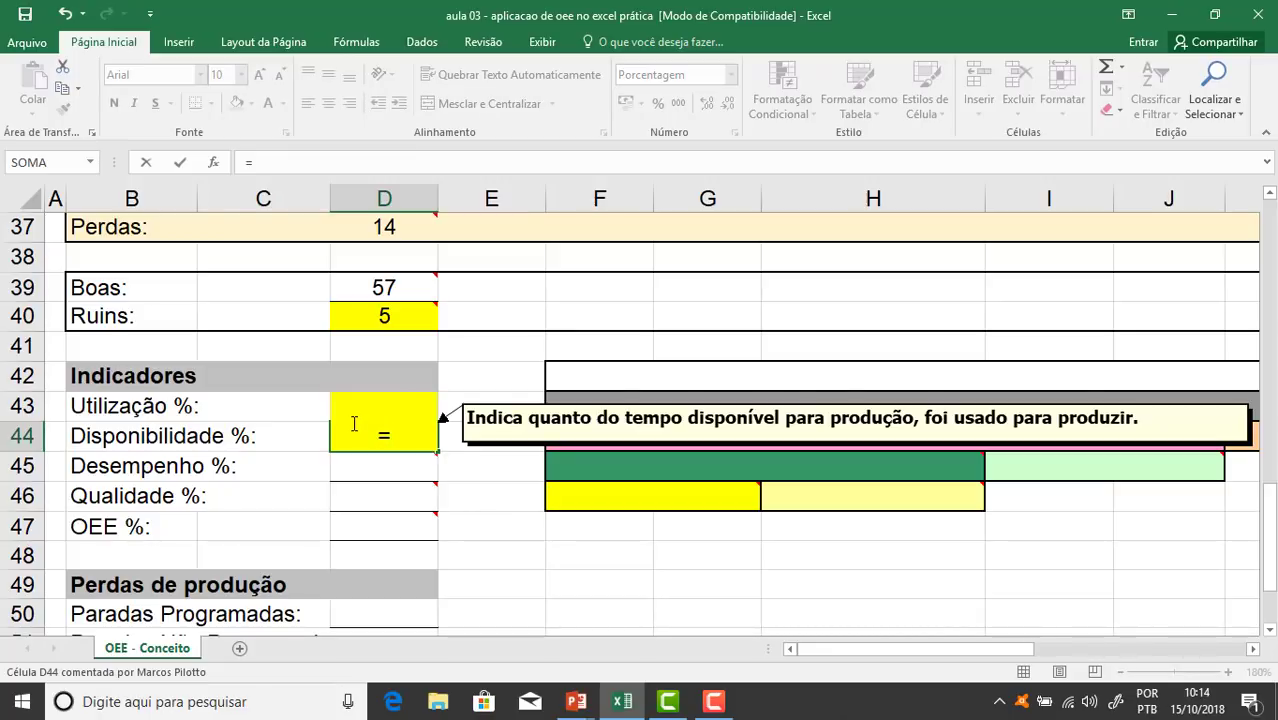
scroll(354, 422, "up", 3)
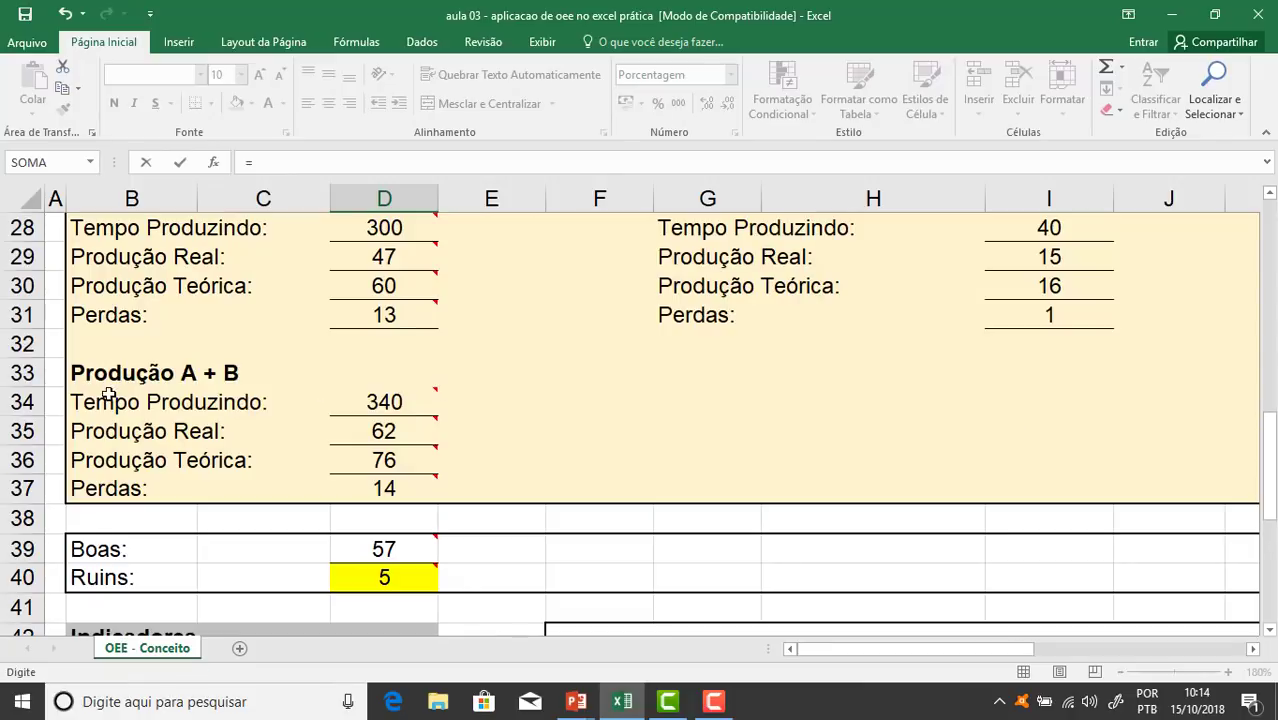
left_click(372, 401)
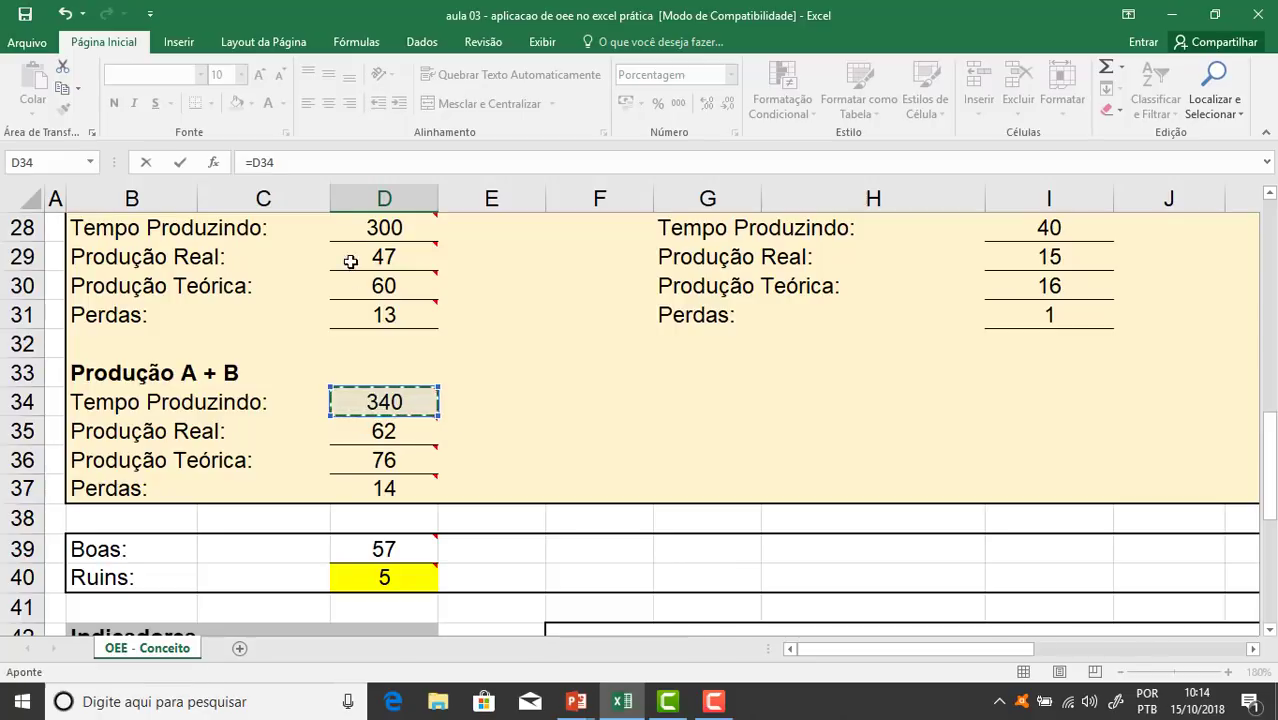
left_click(304, 167)
type("/")
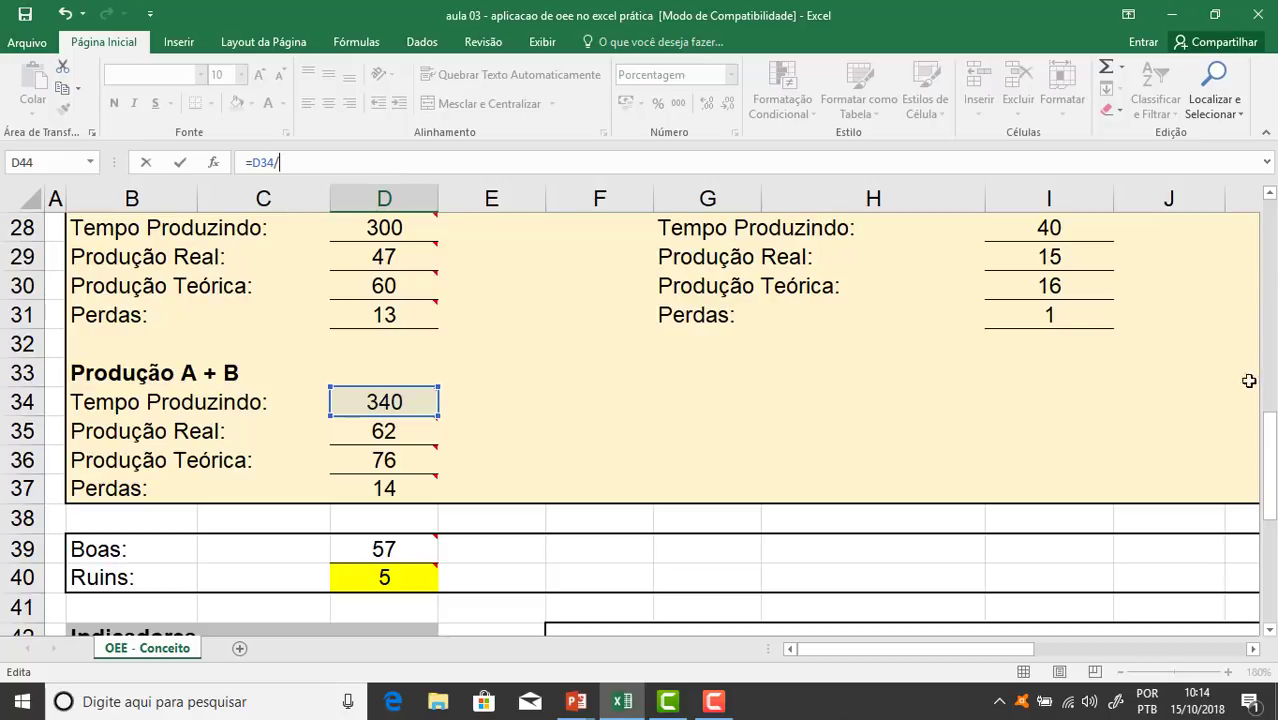
left_click_drag(1267, 434, 1272, 310)
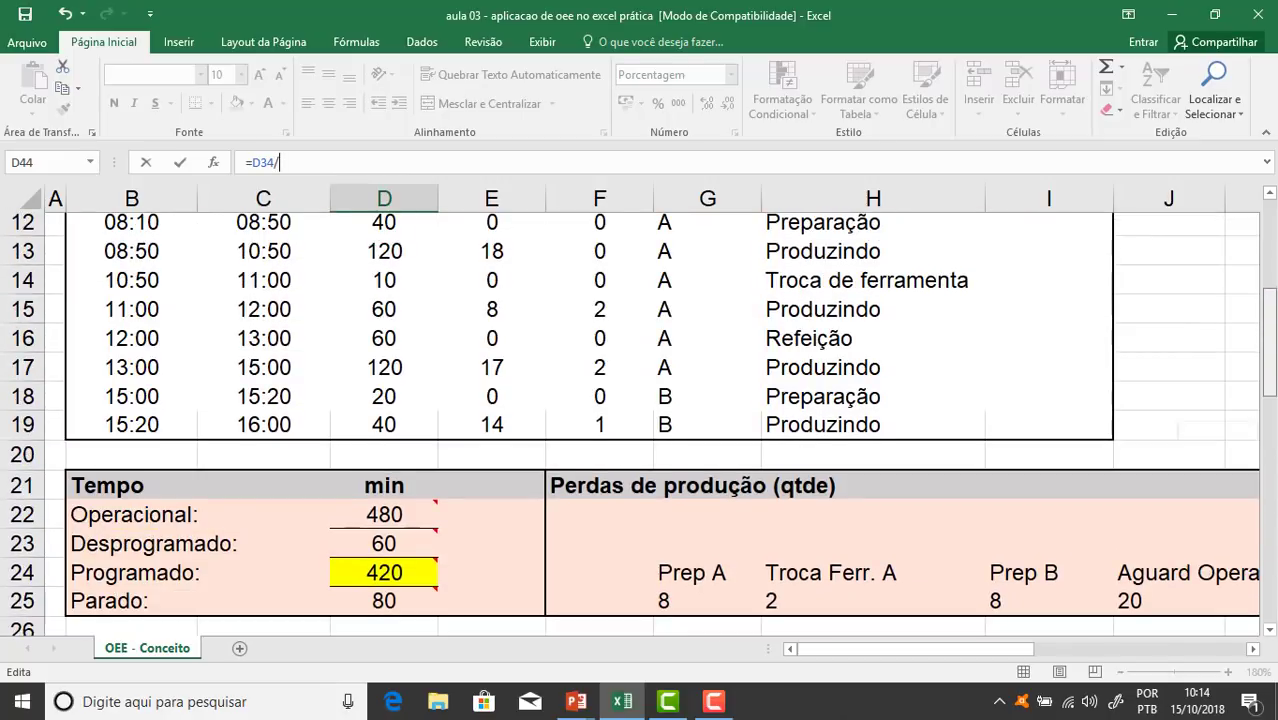
left_click(410, 575)
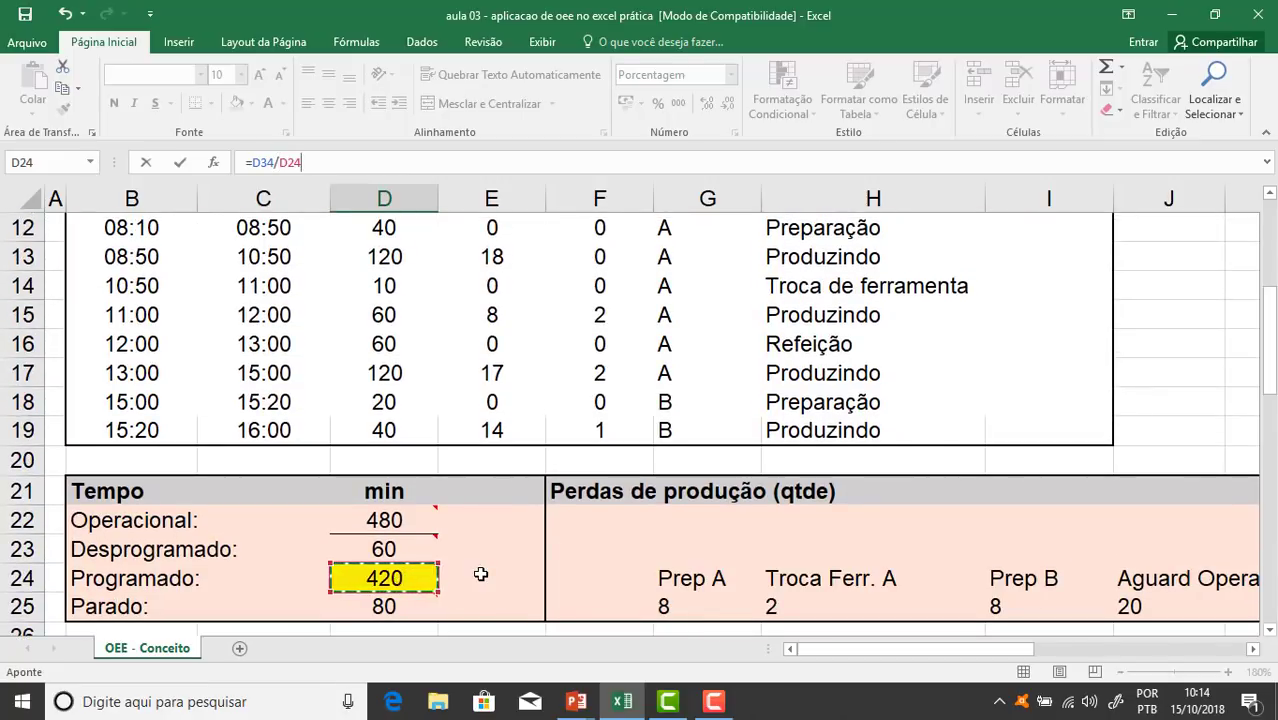
key("Return")
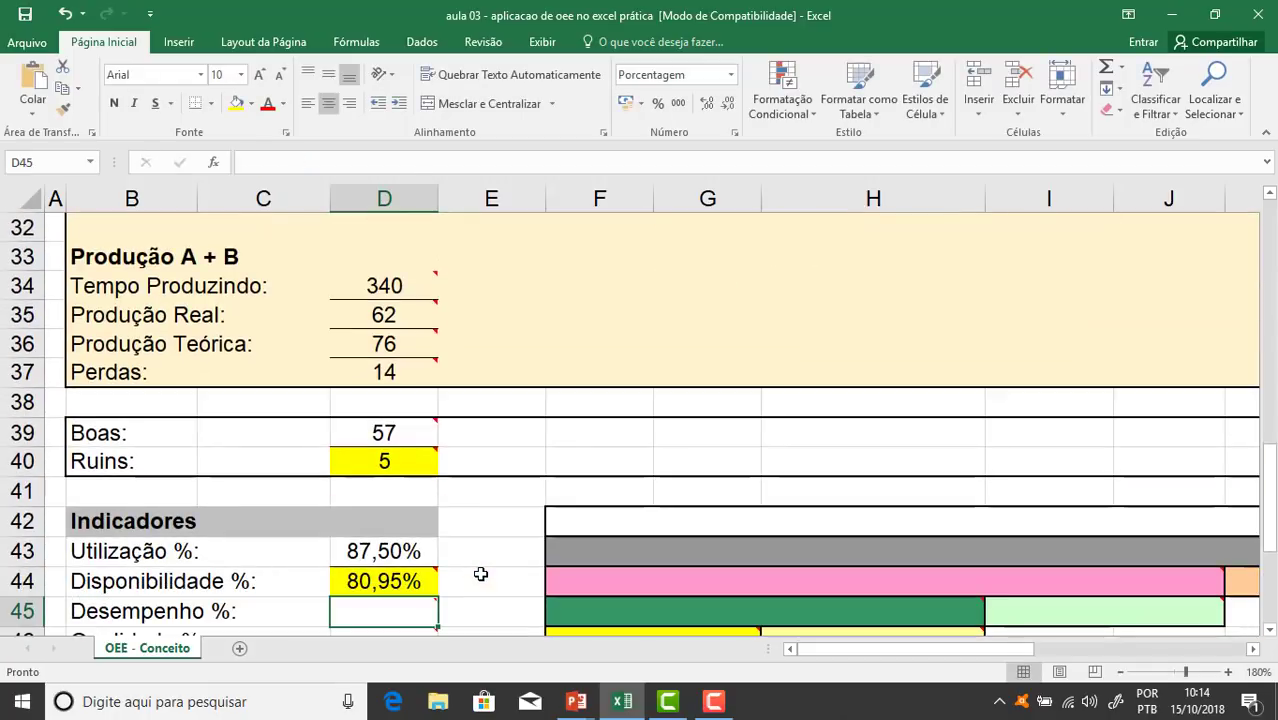
Highlight the Desempenho % result cell, D45, with light green fill
scroll(480, 574, "down", 2)
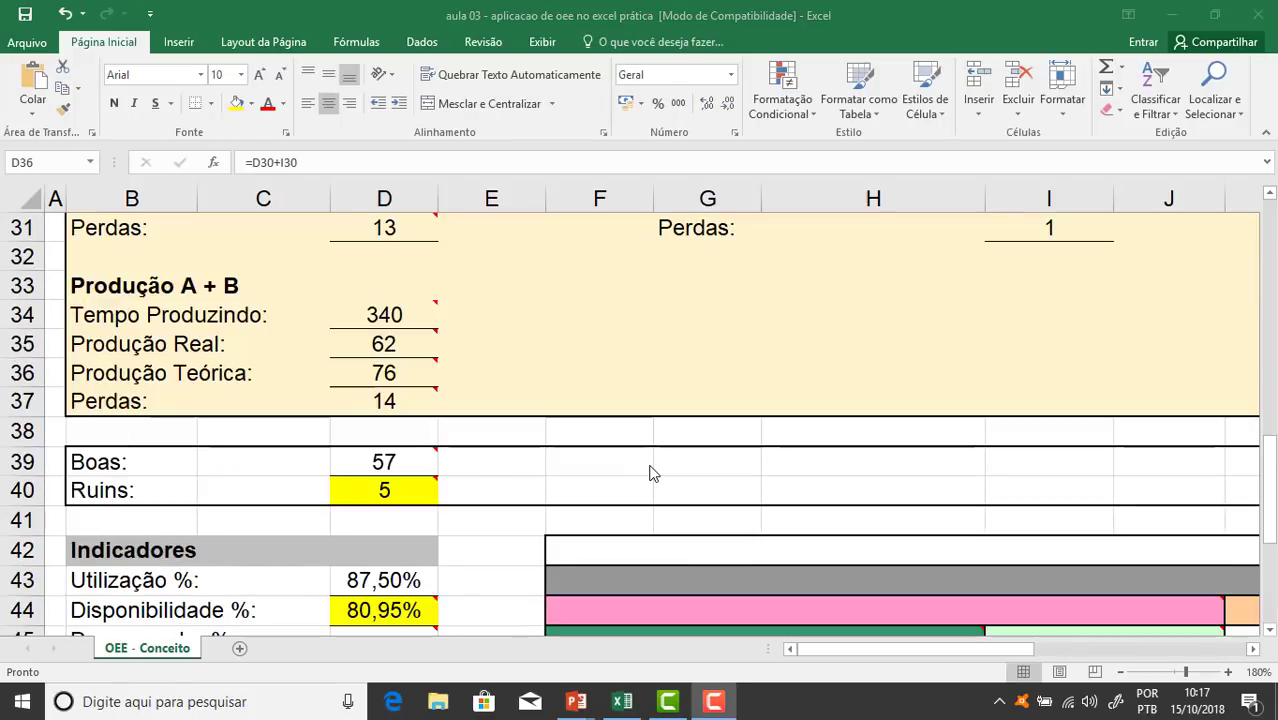
scroll(650, 465, "down", 3)
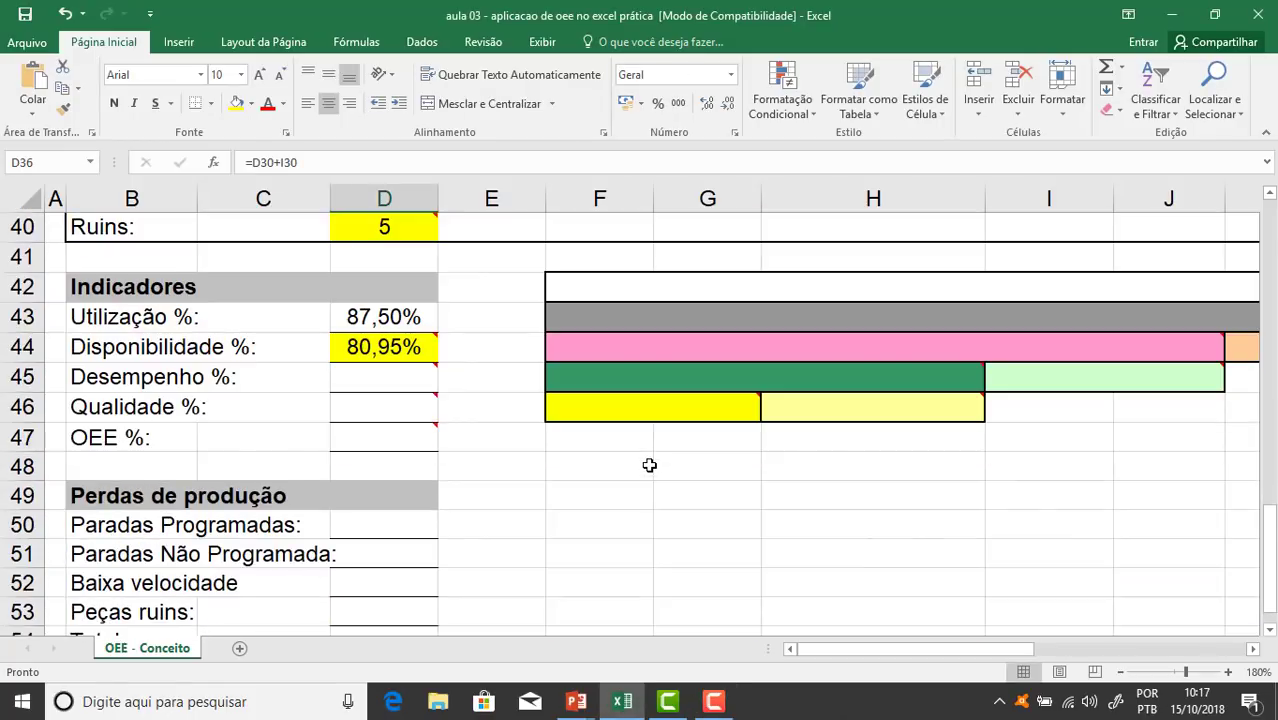
left_click(336, 375)
left_click(253, 106)
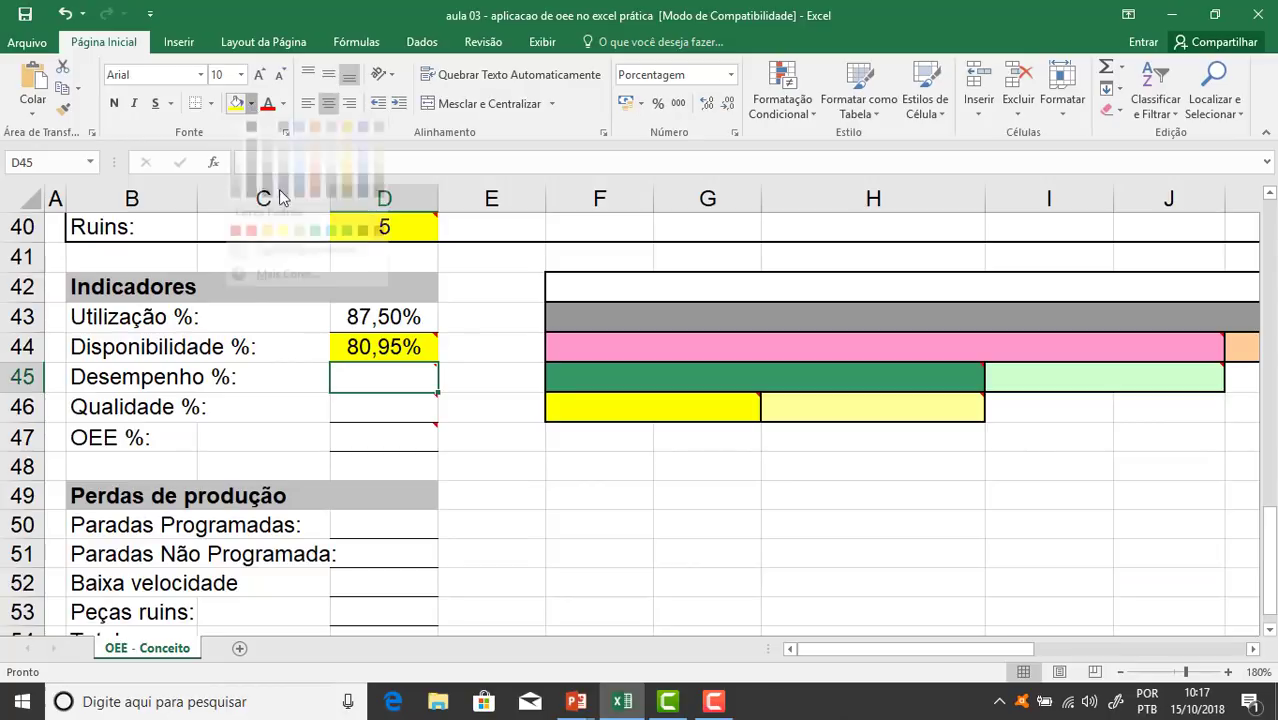
left_click(300, 252)
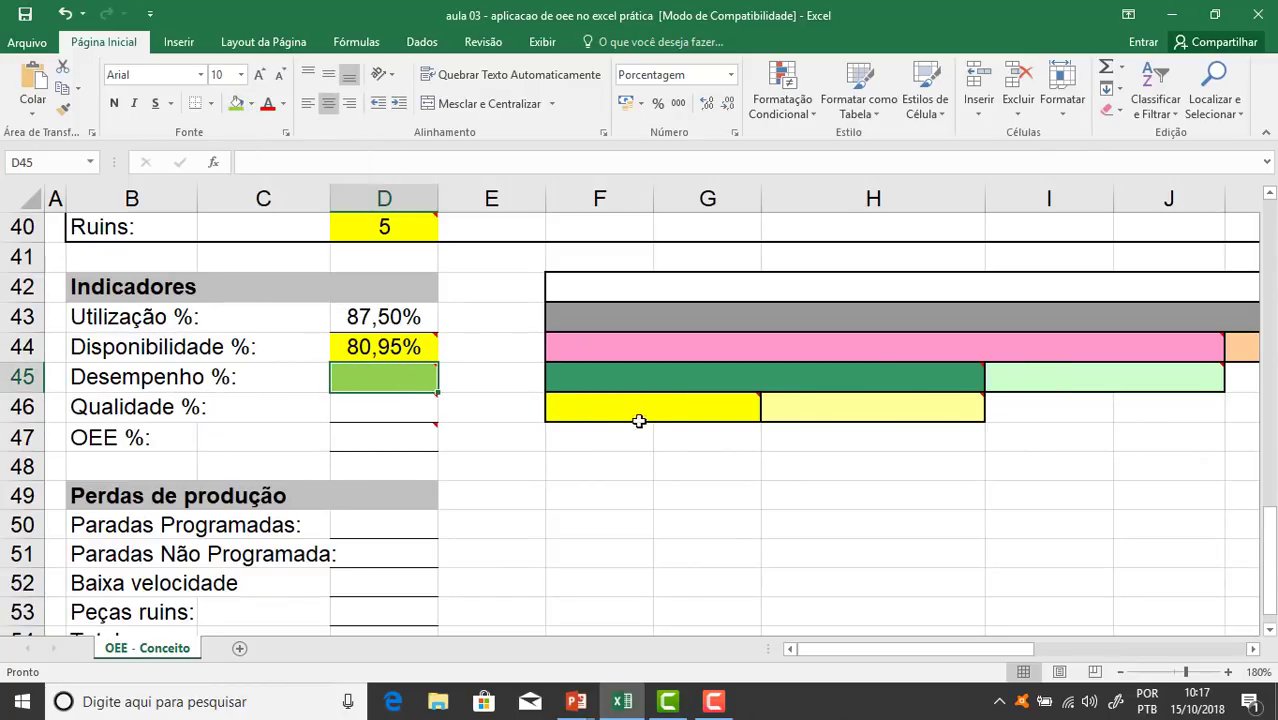
Switch to the PowerPoint slide on OEE rates and examine the Taxa de desempenho formula
key("alt+Tab")
key("alt+Tab")
key("alt+Tab")
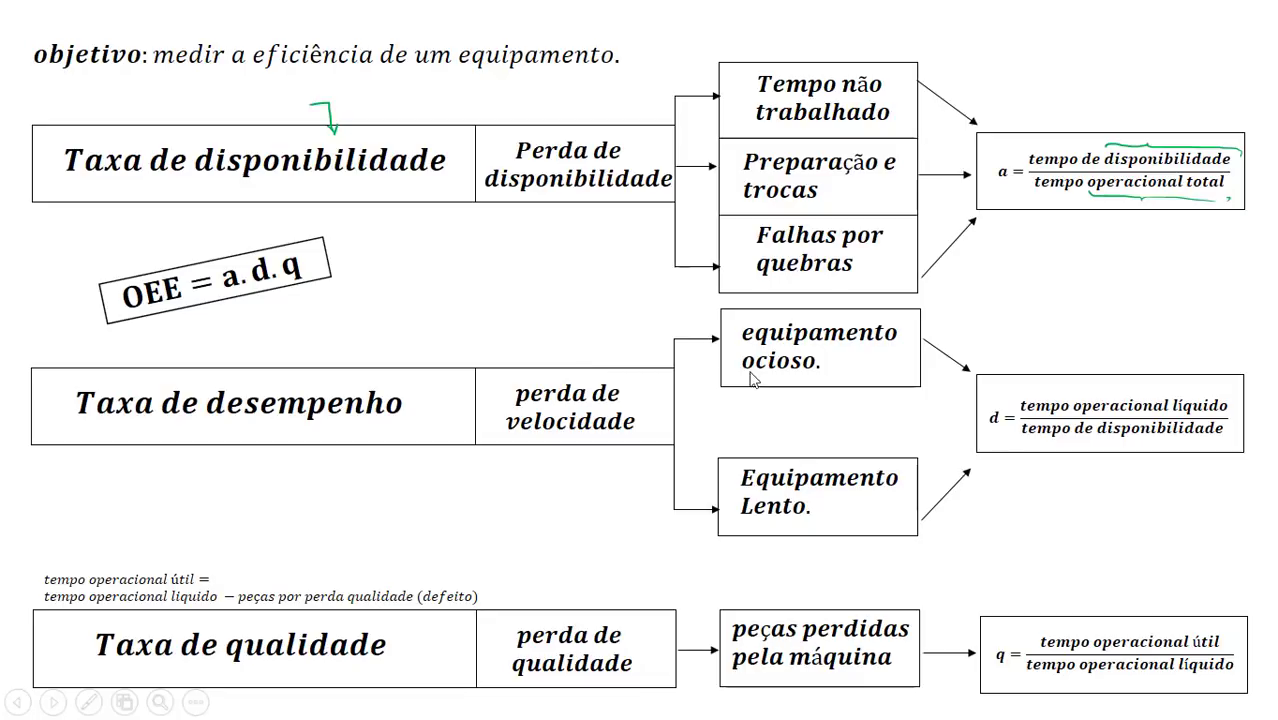
Return to the Excel worksheet and calculate Desempenho % in D45 with the formula =D35/D36
key("alt+Tab")
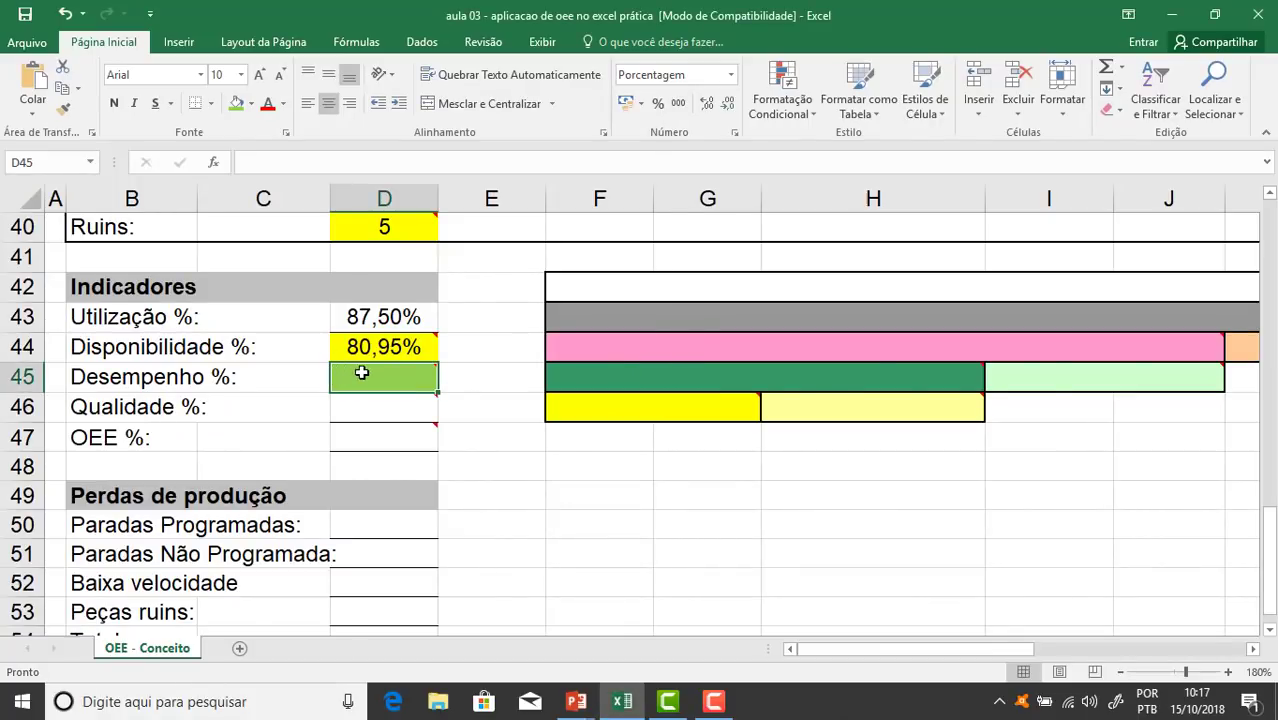
mouse_move(376, 377)
type("=")
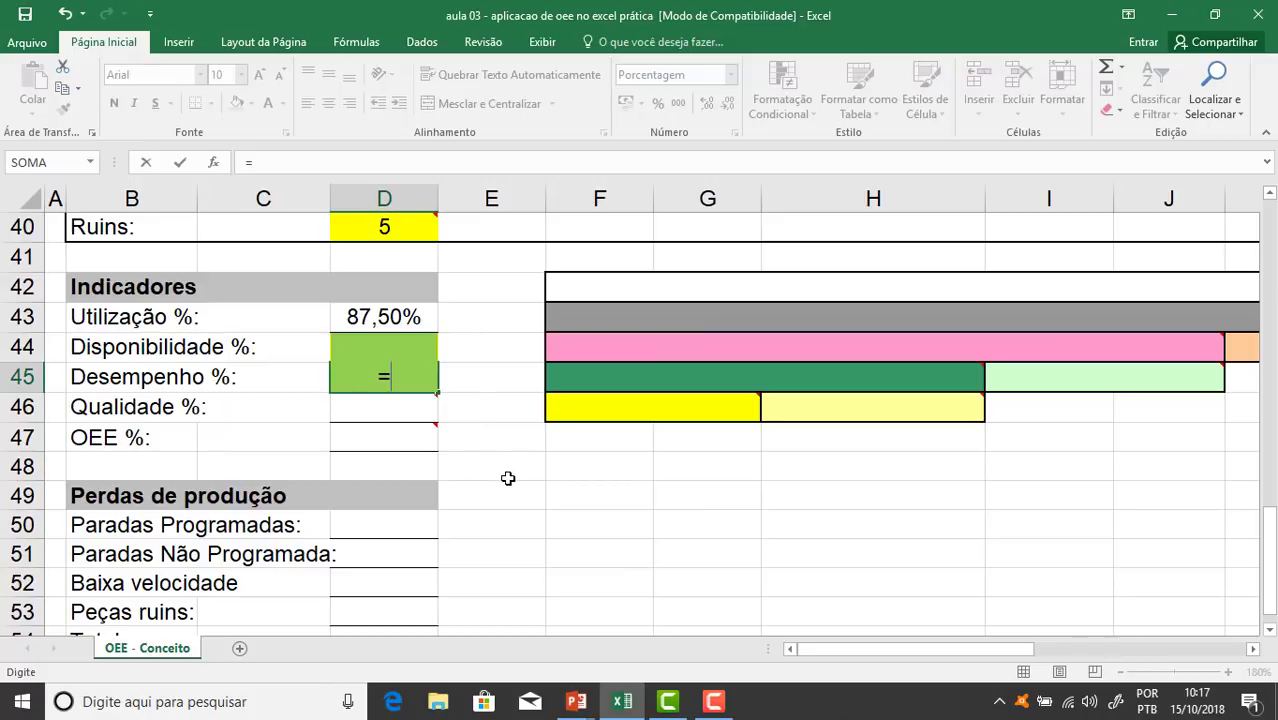
scroll(508, 478, "up", 2)
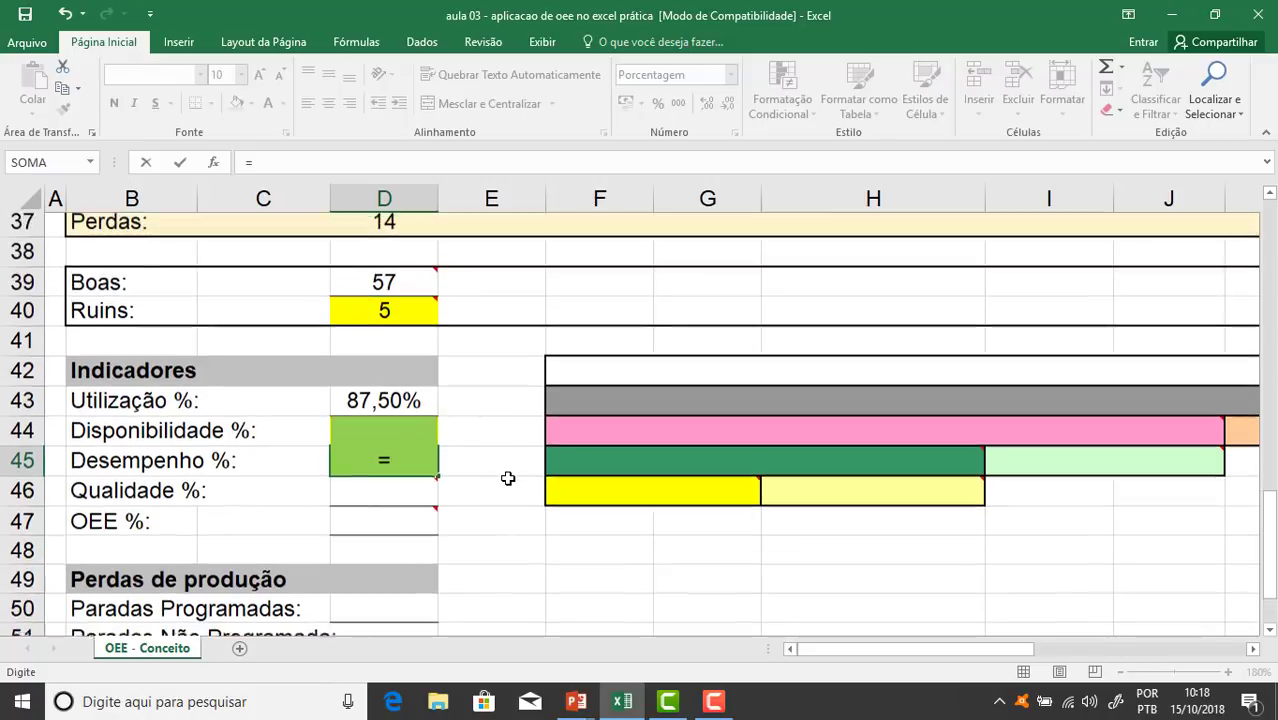
scroll(508, 478, "up", 1)
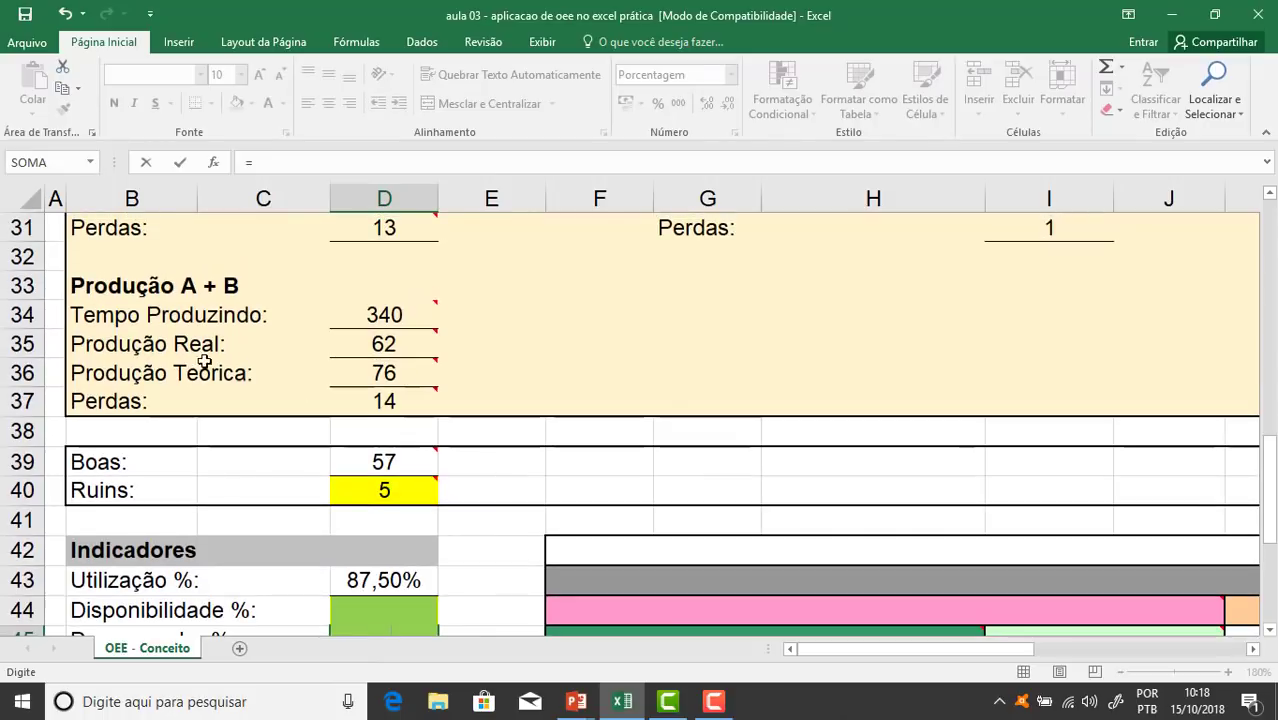
mouse_move(386, 344)
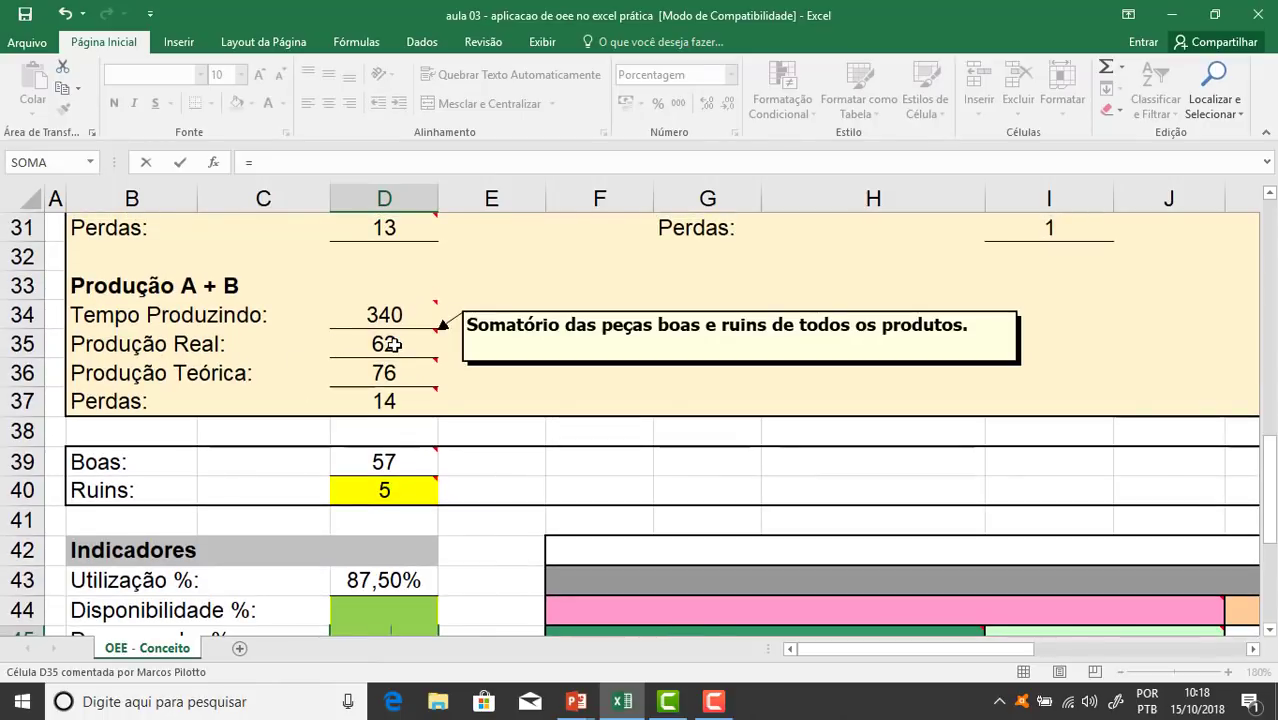
left_click(390, 344)
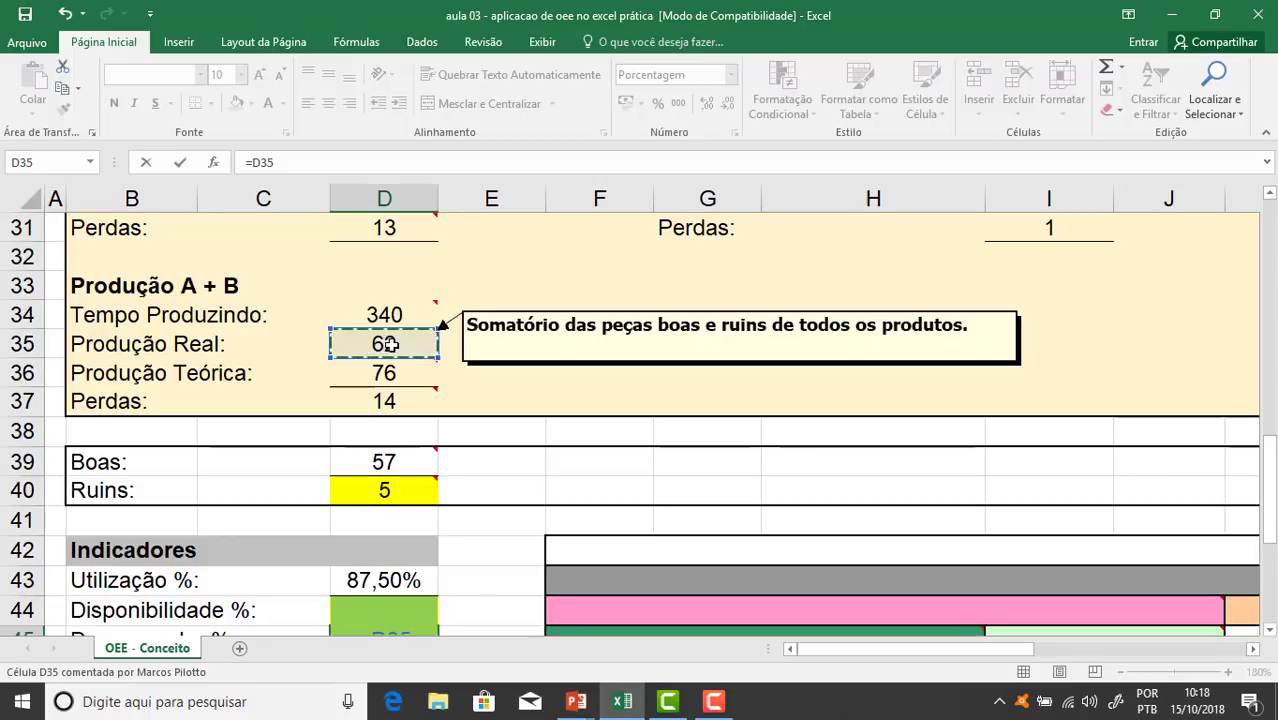
type("/")
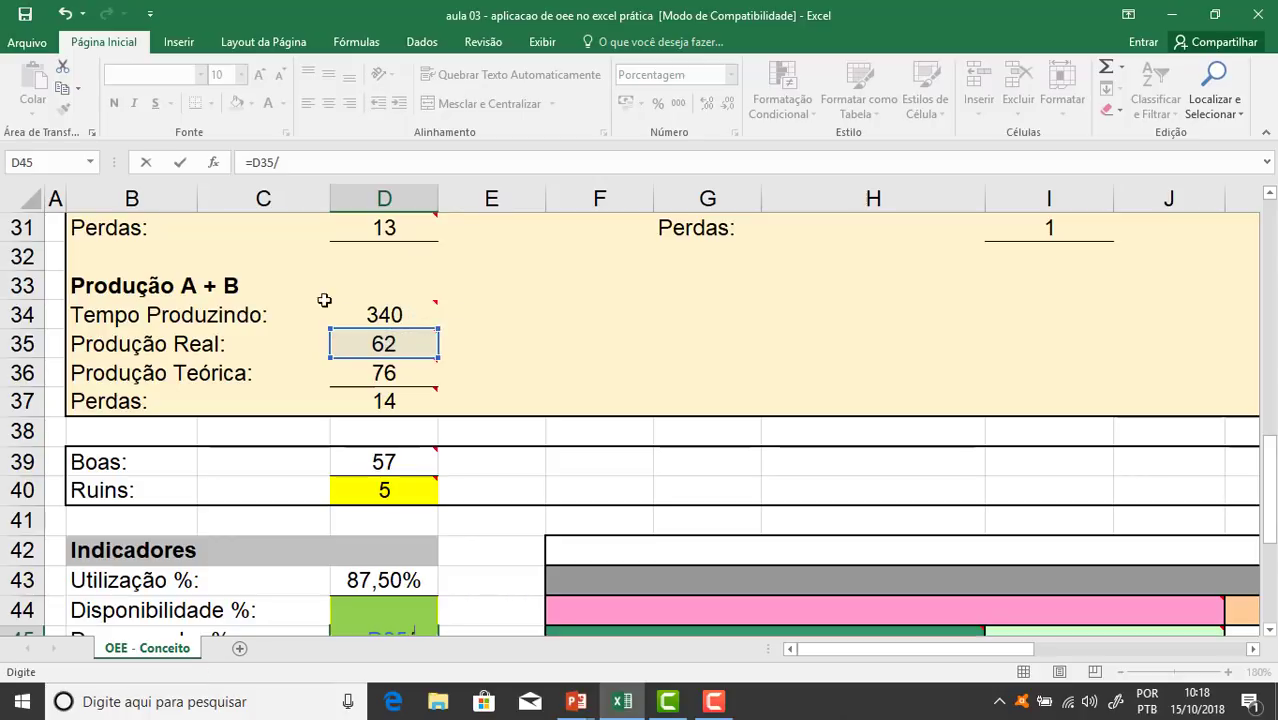
left_click(390, 375)
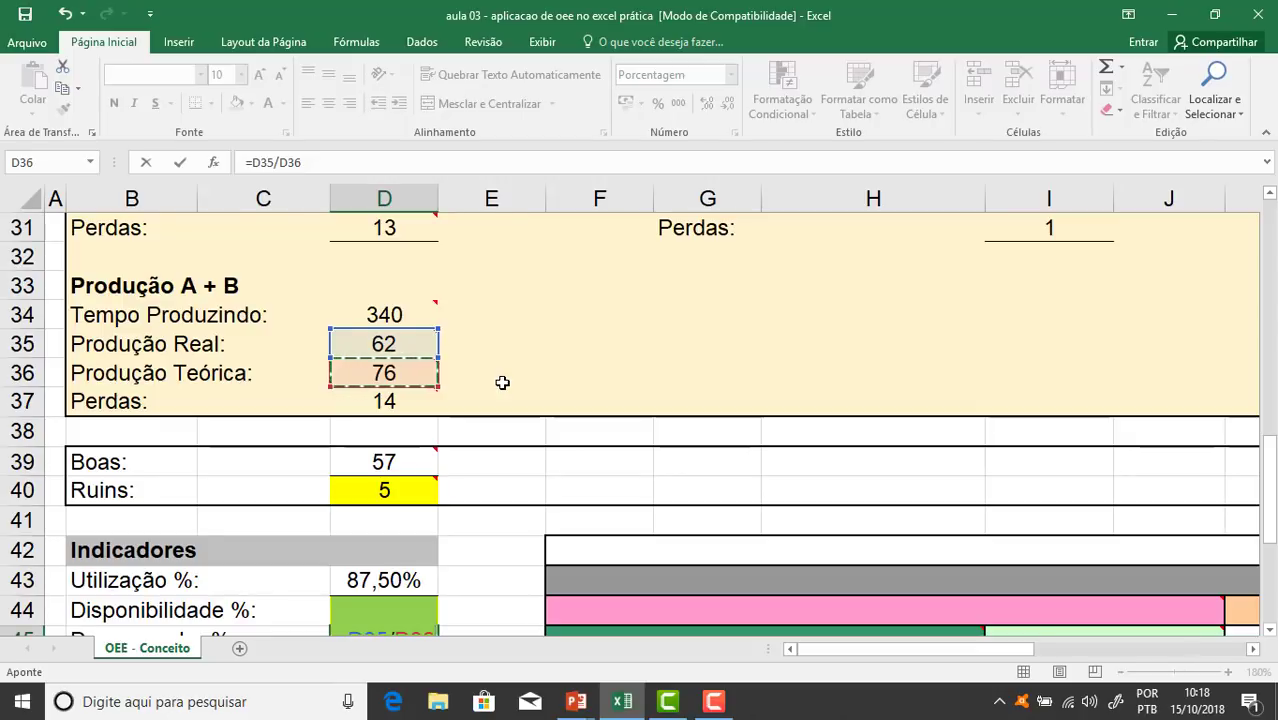
key("Return")
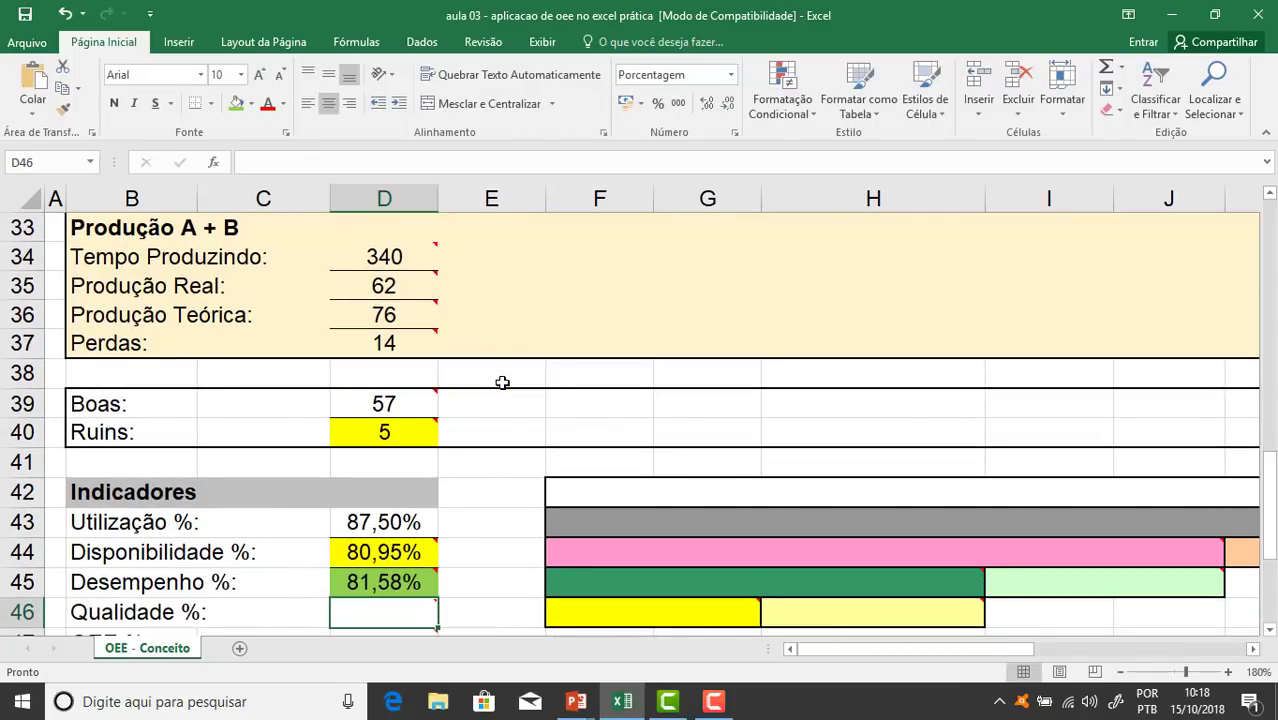
key("Up")
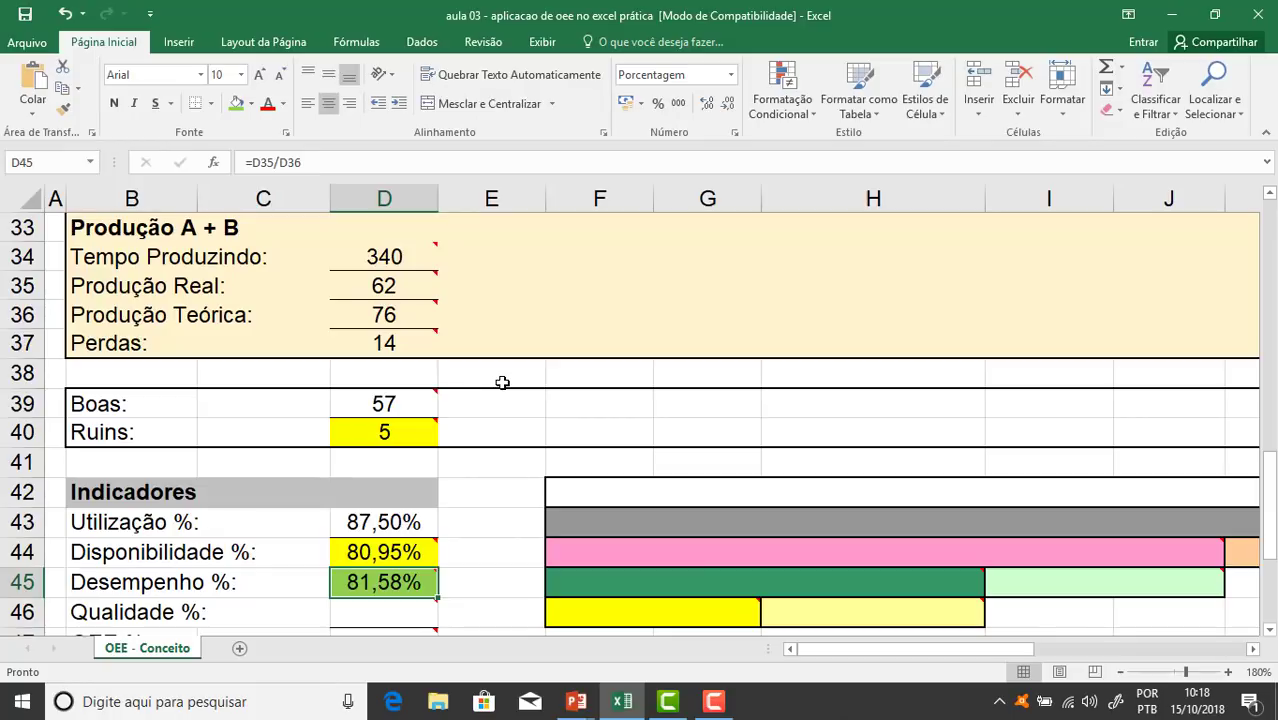
Fill the Produção Teórica and Produção Real totals, D36 and D35, with light green
left_click(398, 318)
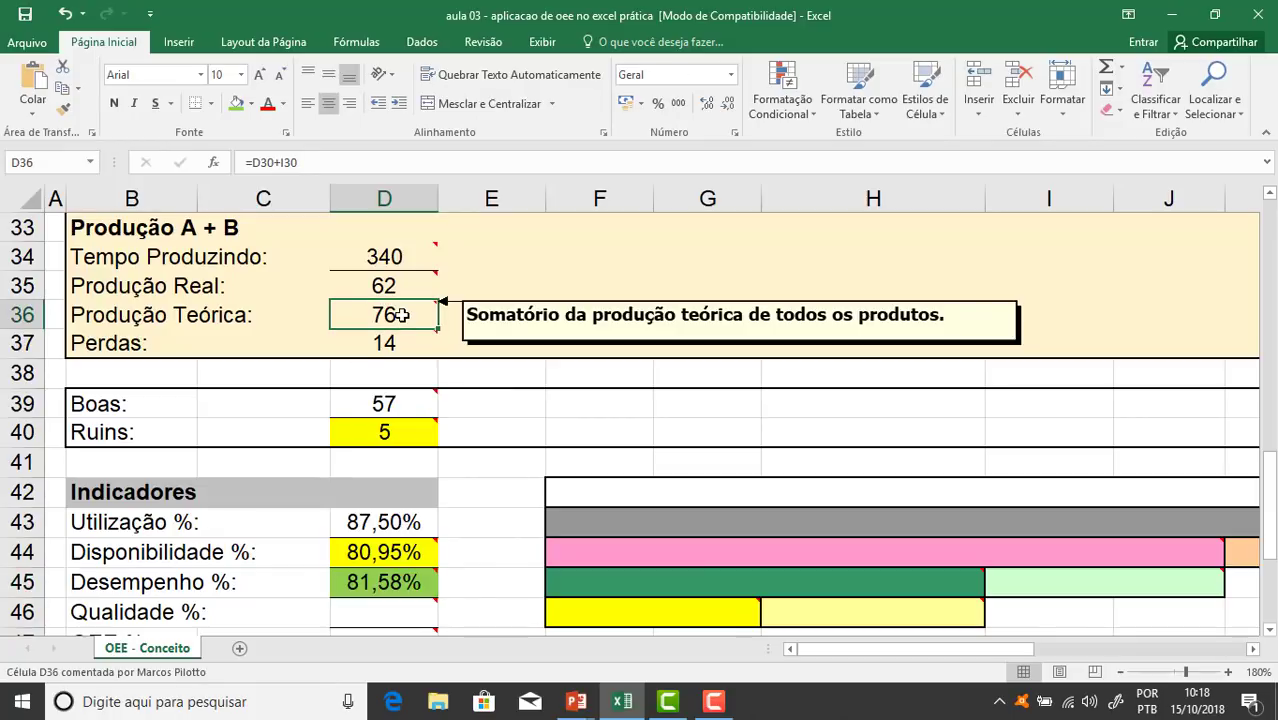
left_click(236, 104)
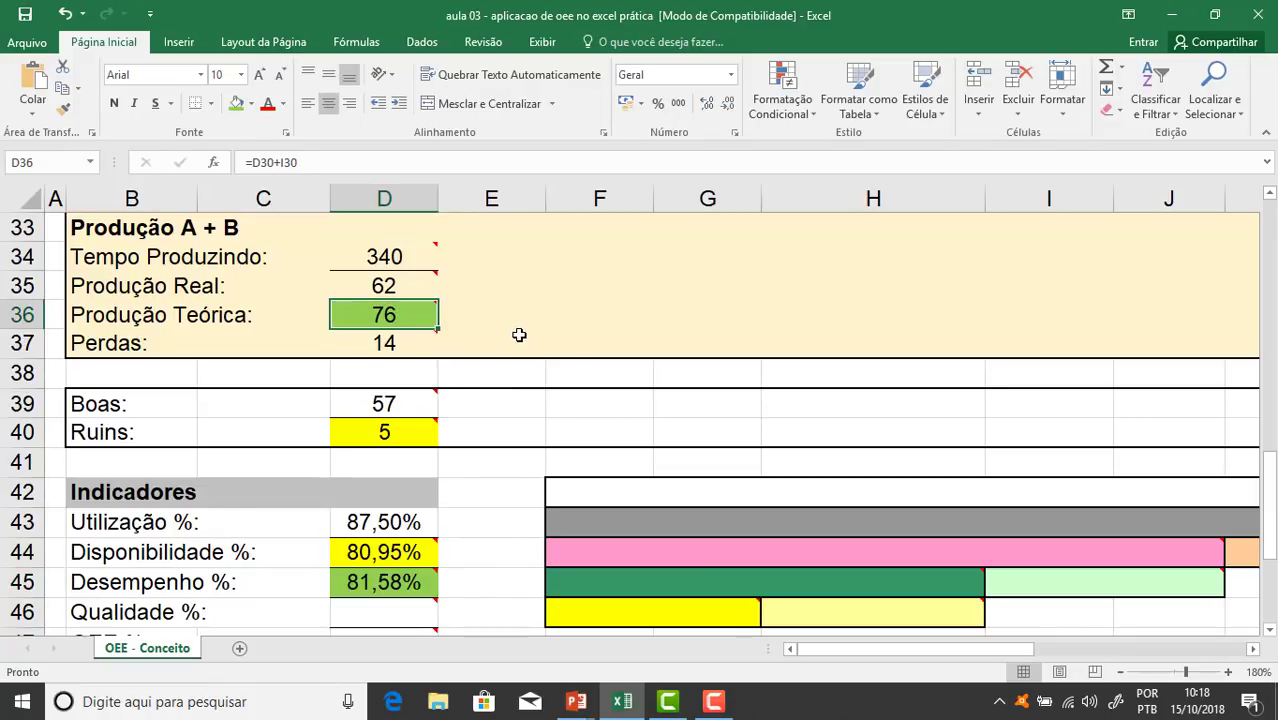
left_click(386, 585)
left_click(383, 287)
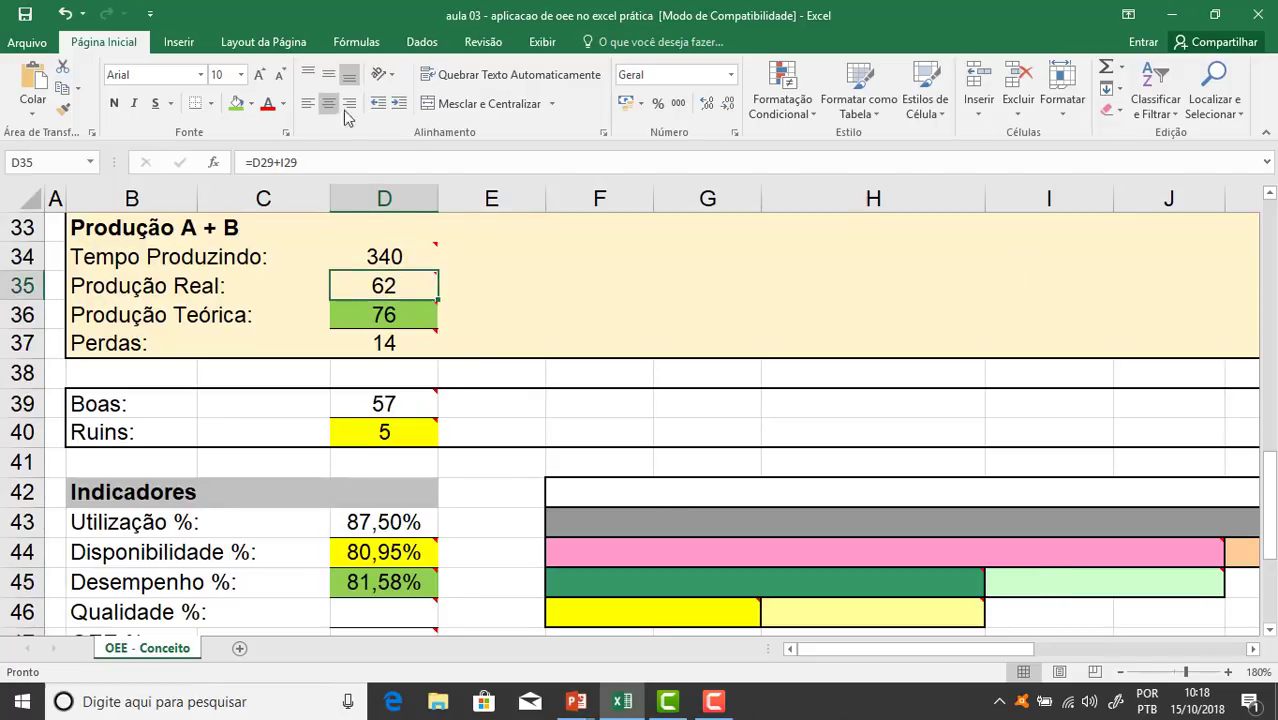
left_click(236, 104)
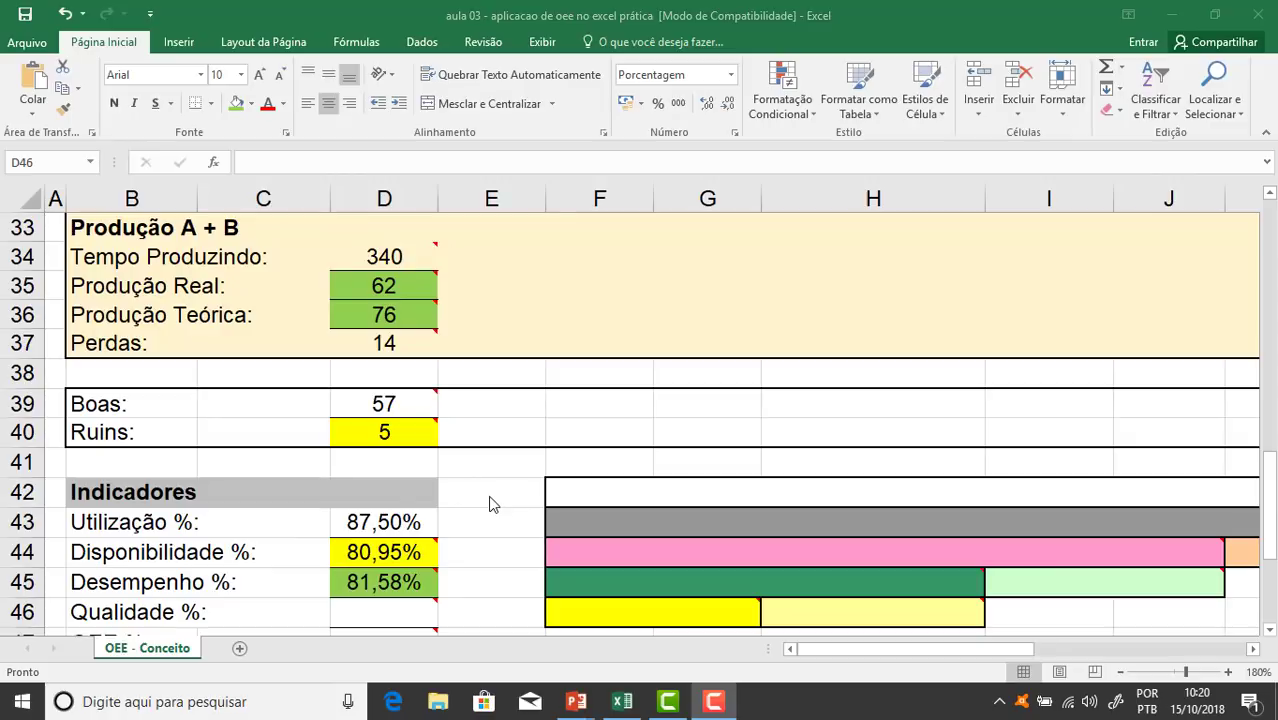
Select the Qualidade % row, then switch to the PowerPoint slide show and examine the Taxa de qualidade formula
scroll(489, 496, "down", 1)
left_click_drag(128, 522, 434, 525)
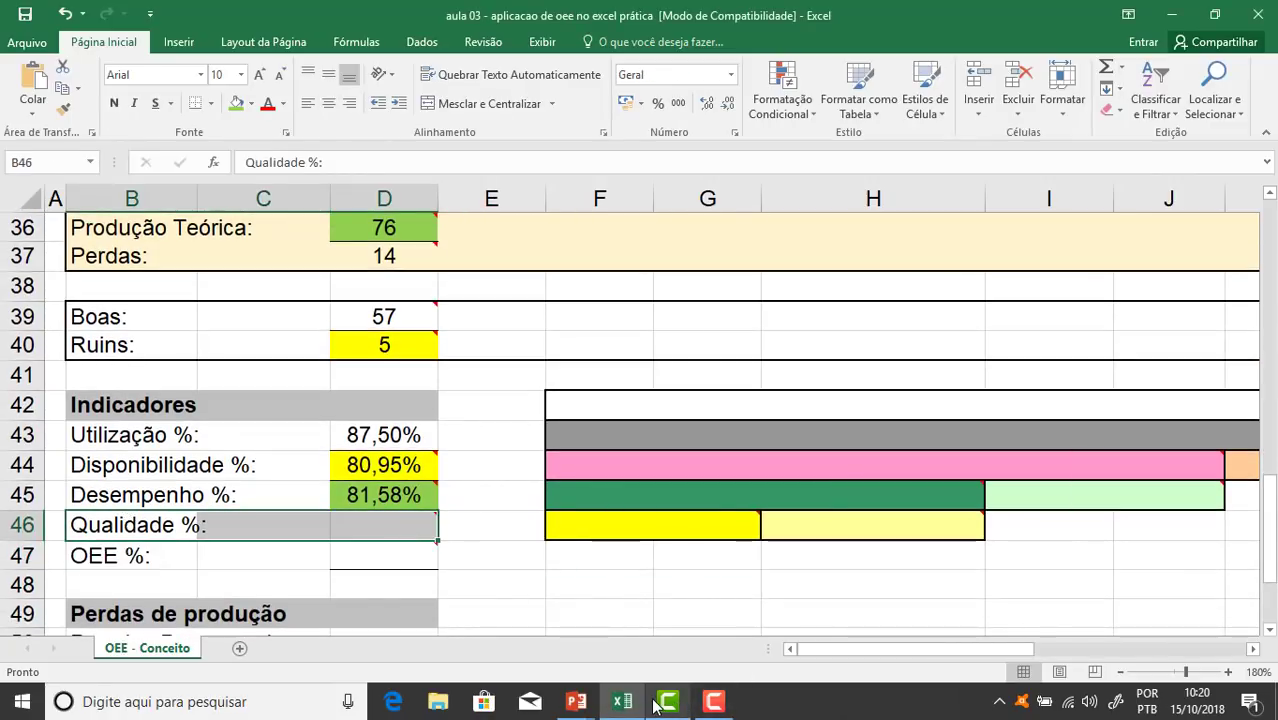
mouse_move(648, 703)
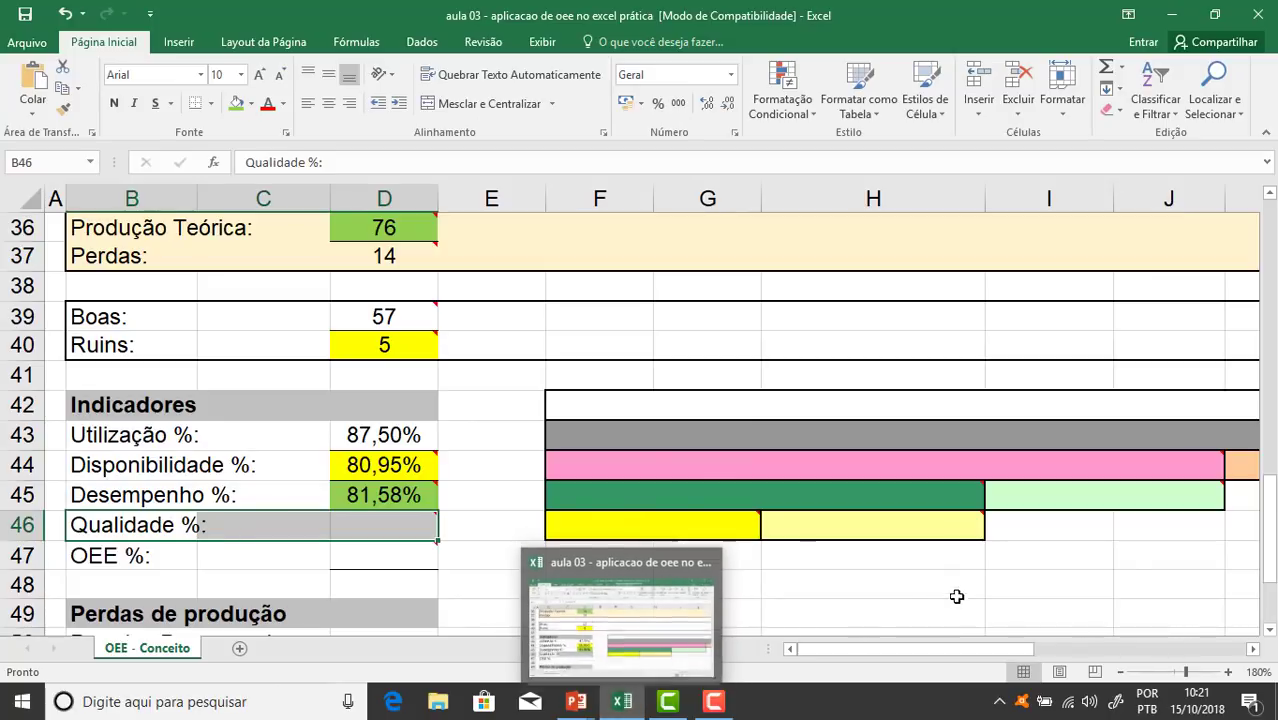
left_click(576, 701)
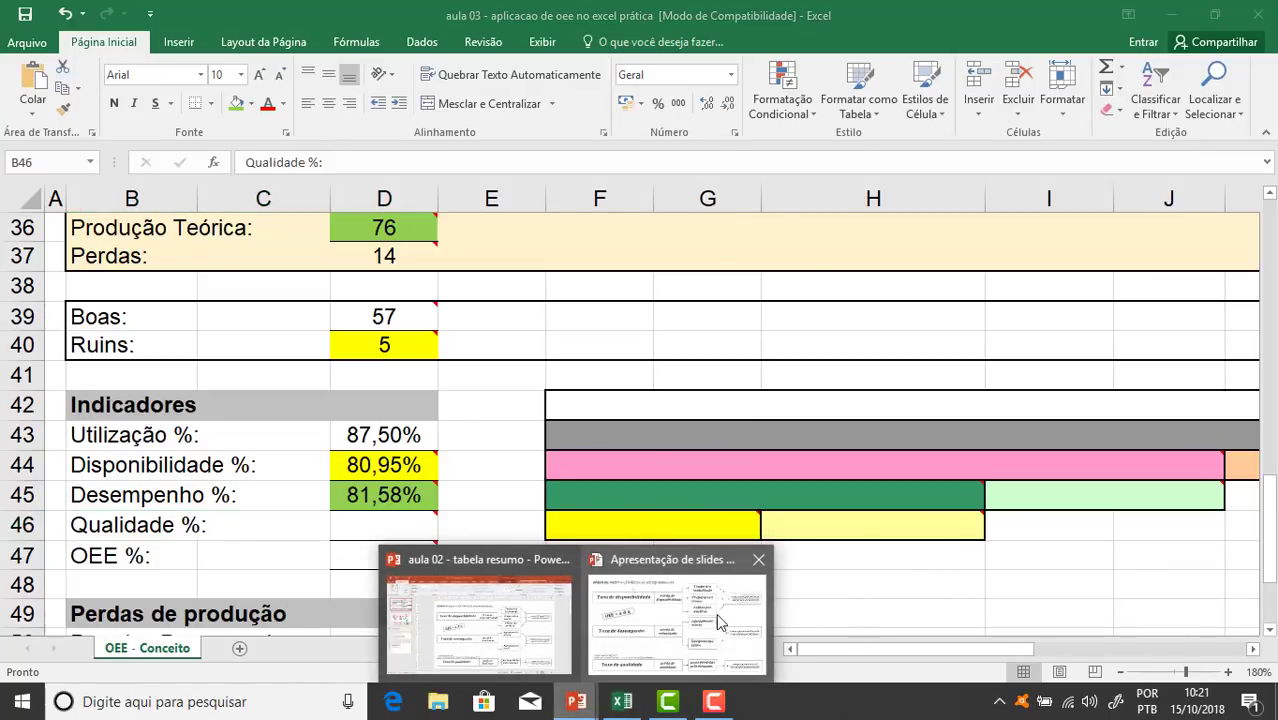
left_click(716, 640)
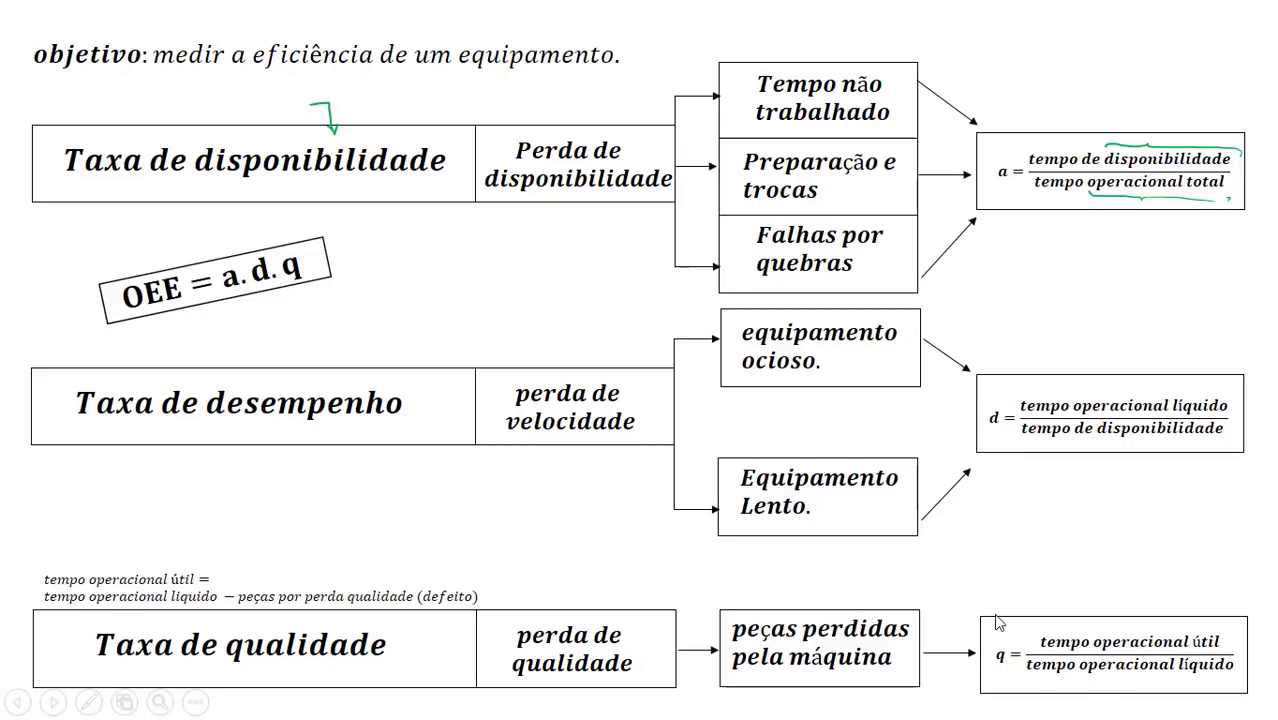
Return to the Excel worksheet and fill the Produção Real row, B35:D35, with yellow
key("alt+Tab")
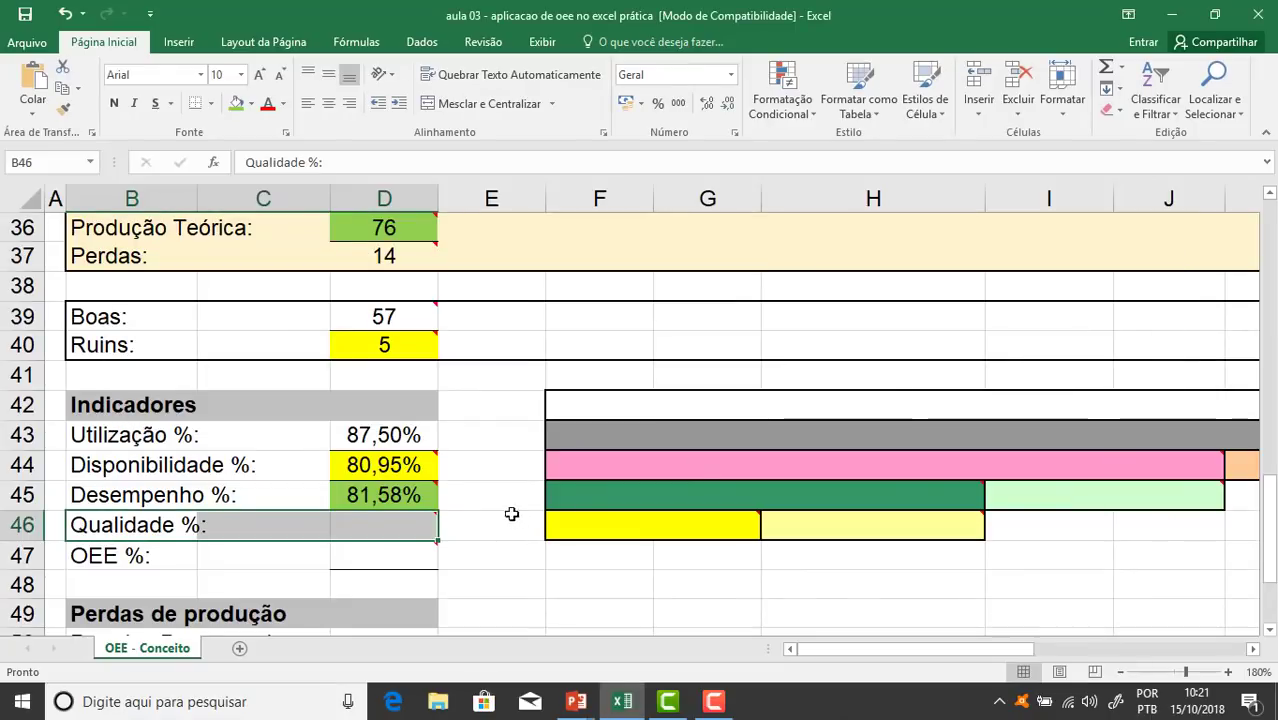
left_click(385, 526)
mouse_move(426, 525)
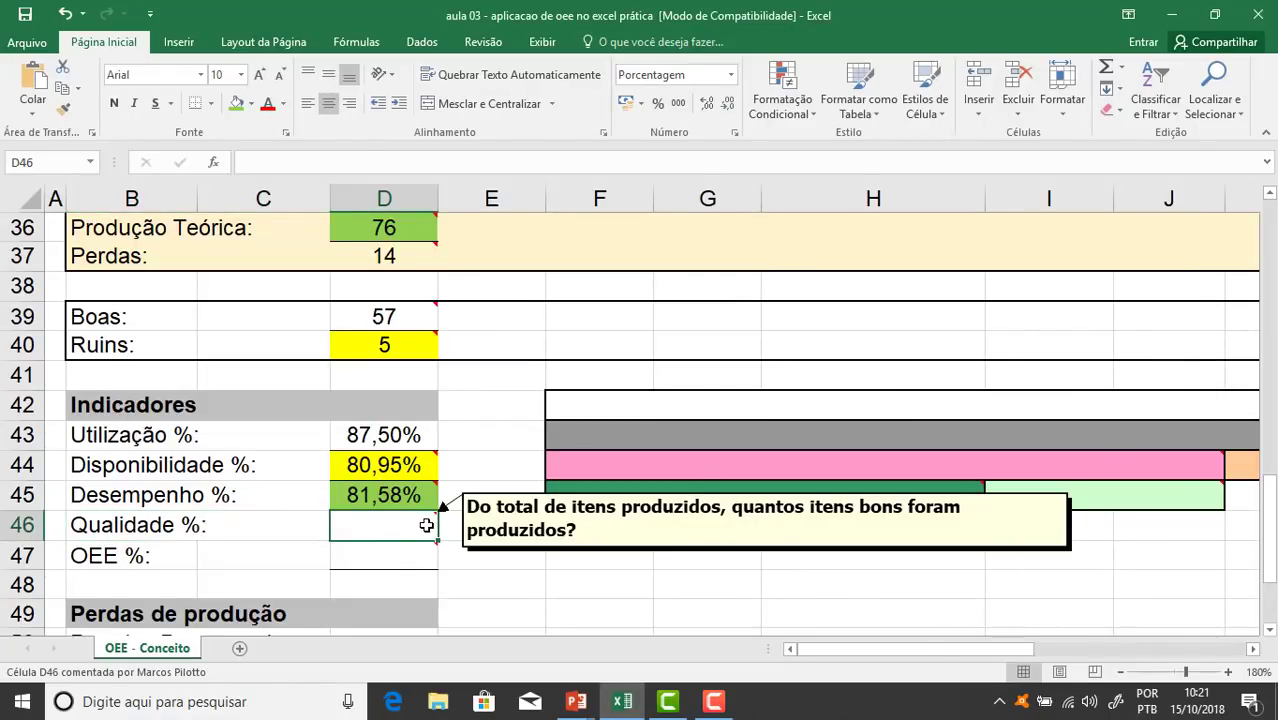
scroll(426, 525, "up", 2)
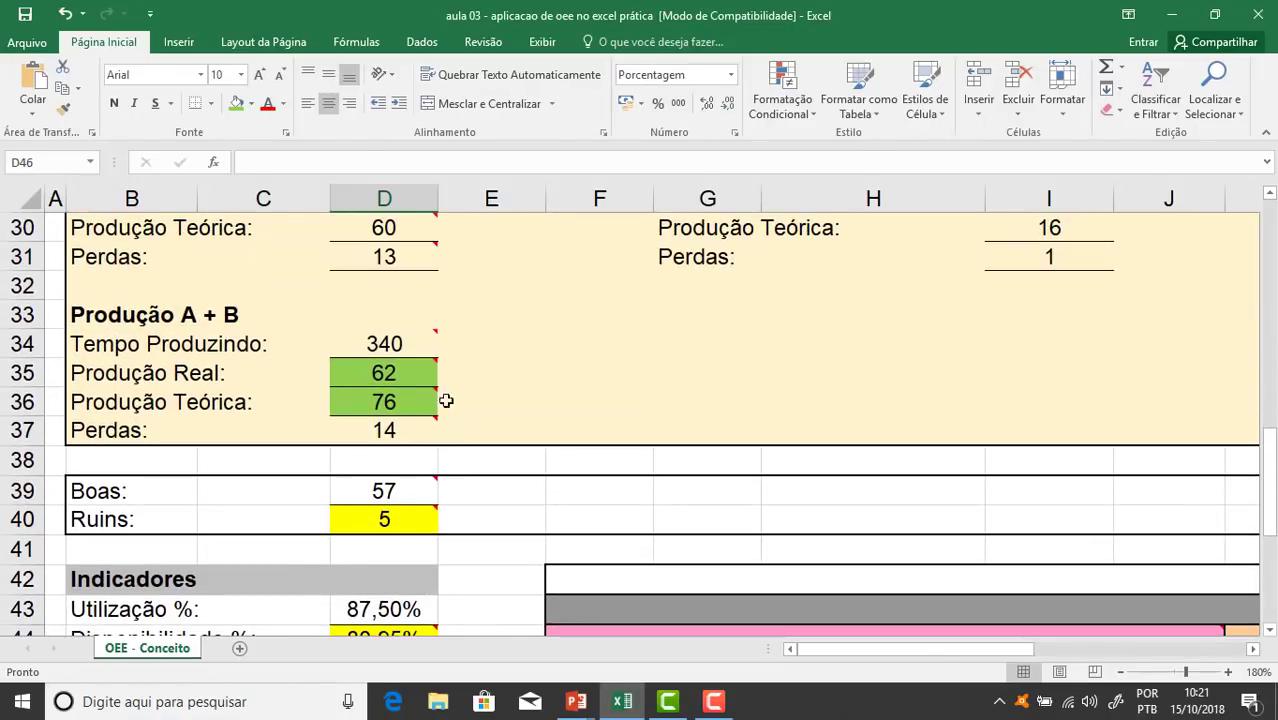
mouse_move(385, 370)
left_click_drag(385, 370, 150, 372)
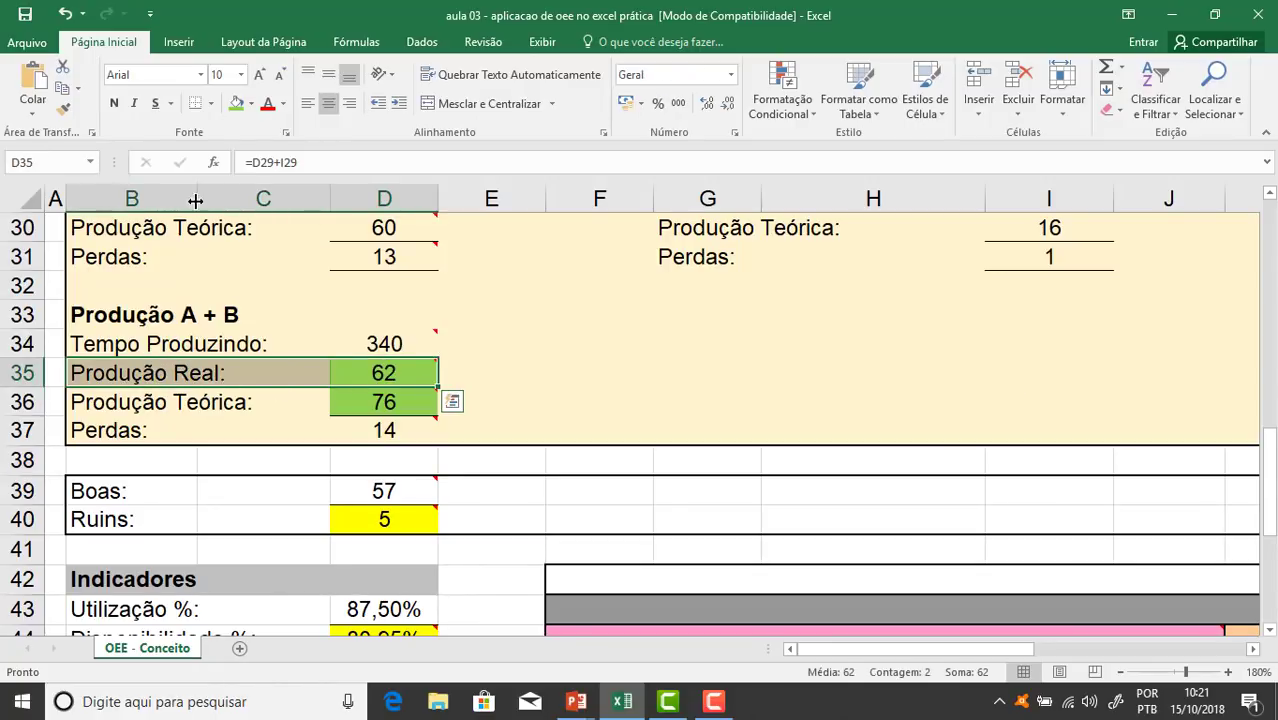
left_click(251, 104)
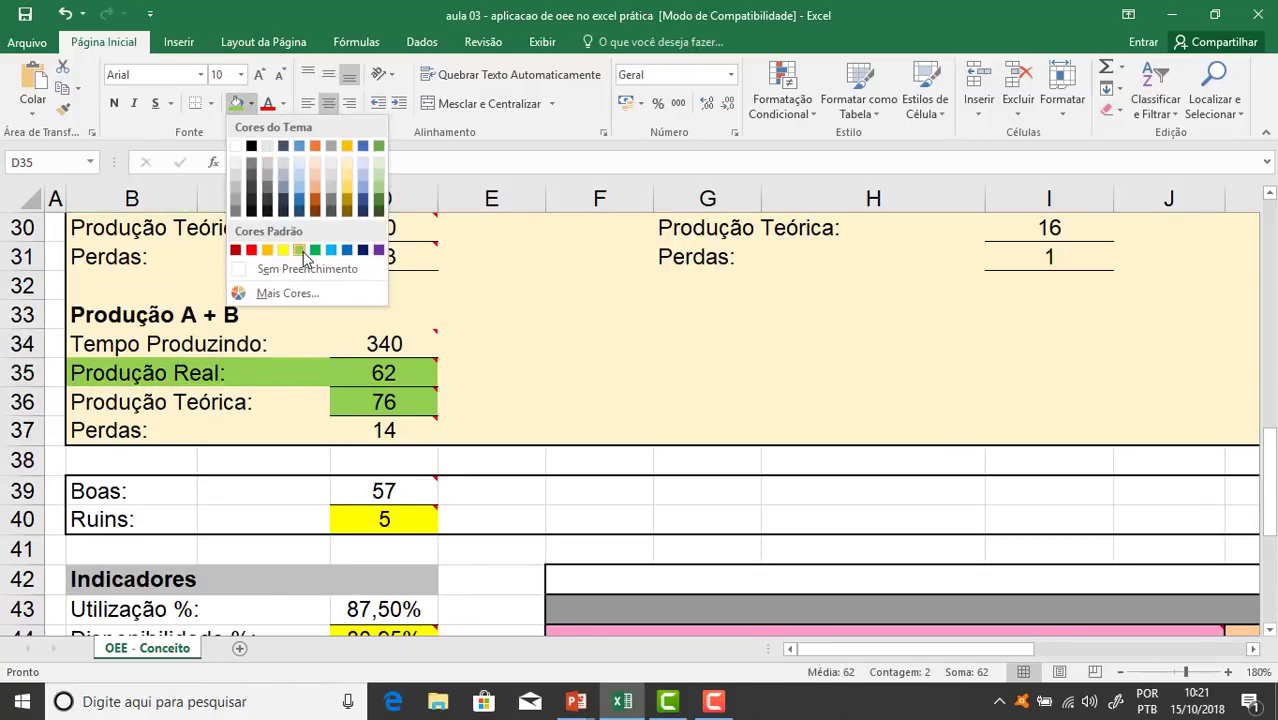
left_click(280, 250)
Fill the Boas row, B39:D39, with the same yellow
scroll(655, 378, "down", 1)
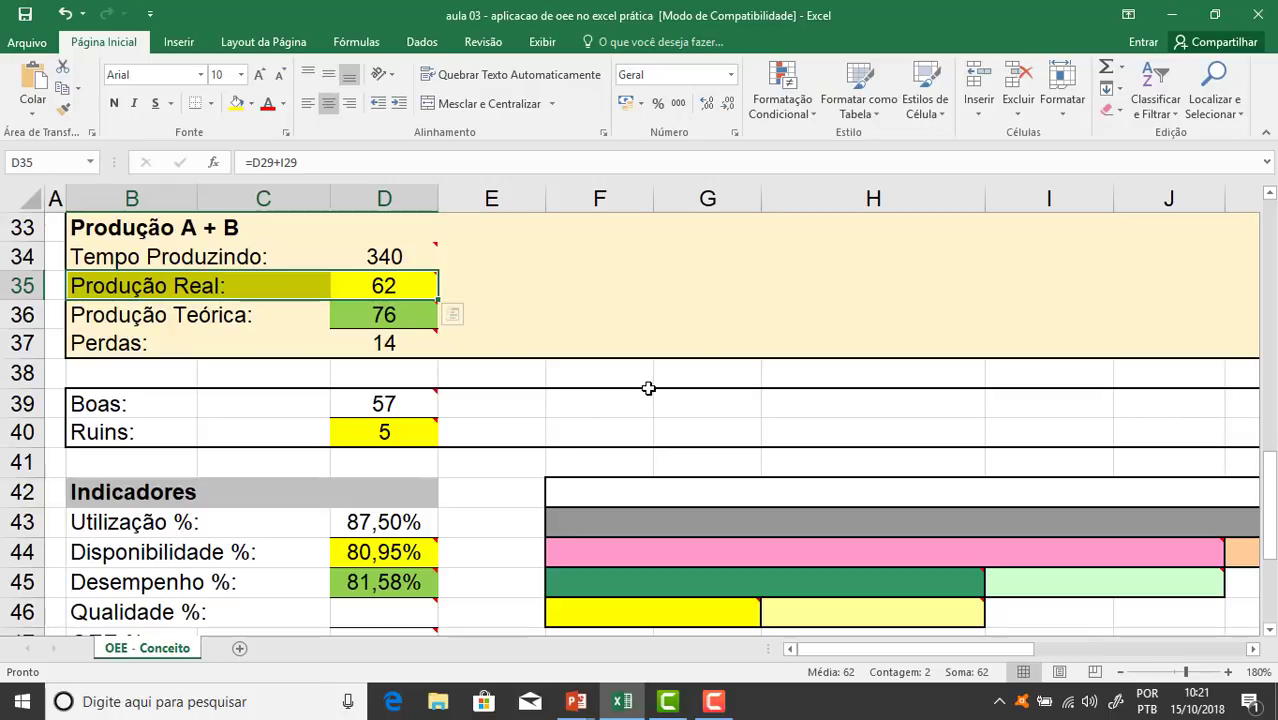
left_click_drag(407, 405, 78, 404)
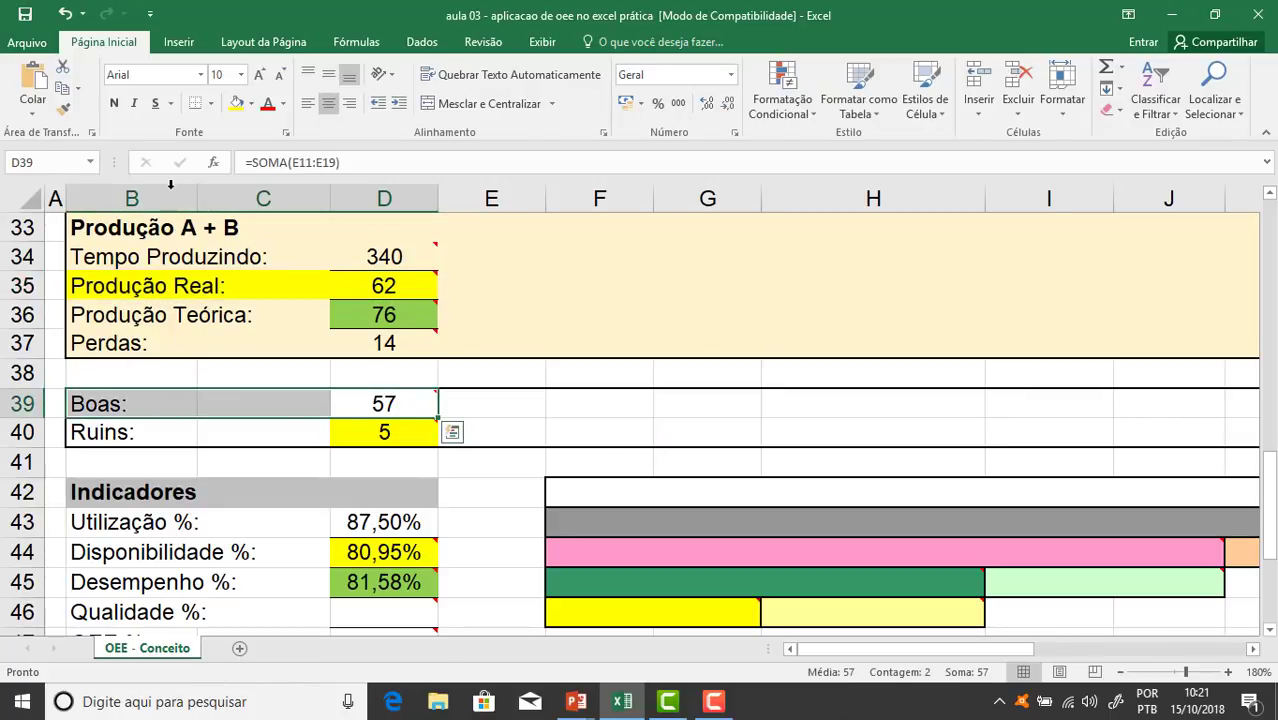
left_click(237, 104)
left_click(518, 405)
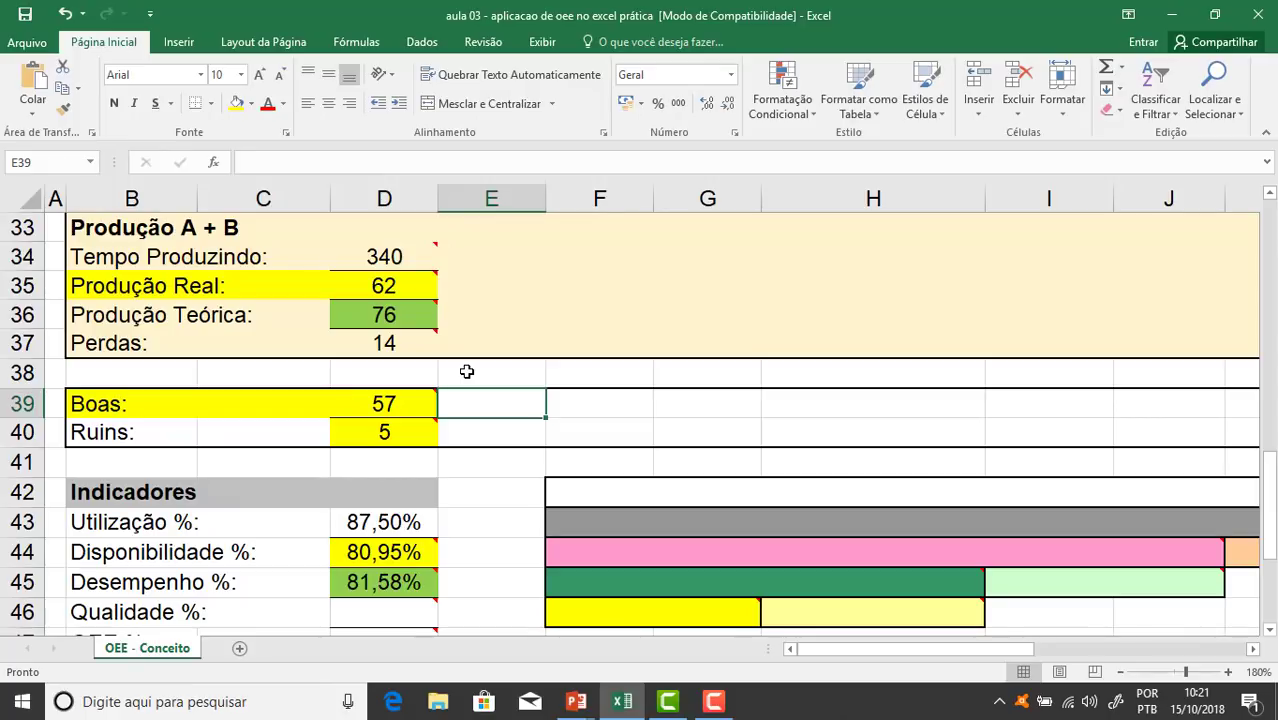
Calculate Qualidade % in D46 with the formula =D39/D35
left_click(380, 608)
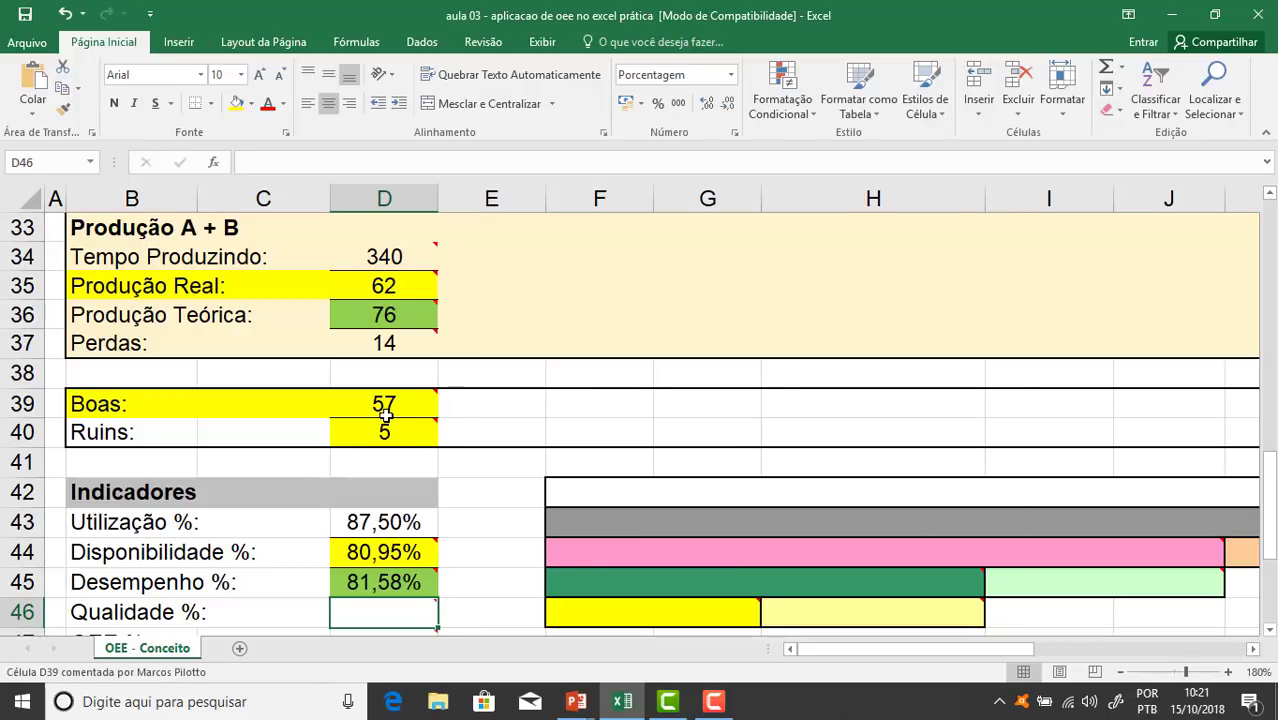
mouse_move(391, 406)
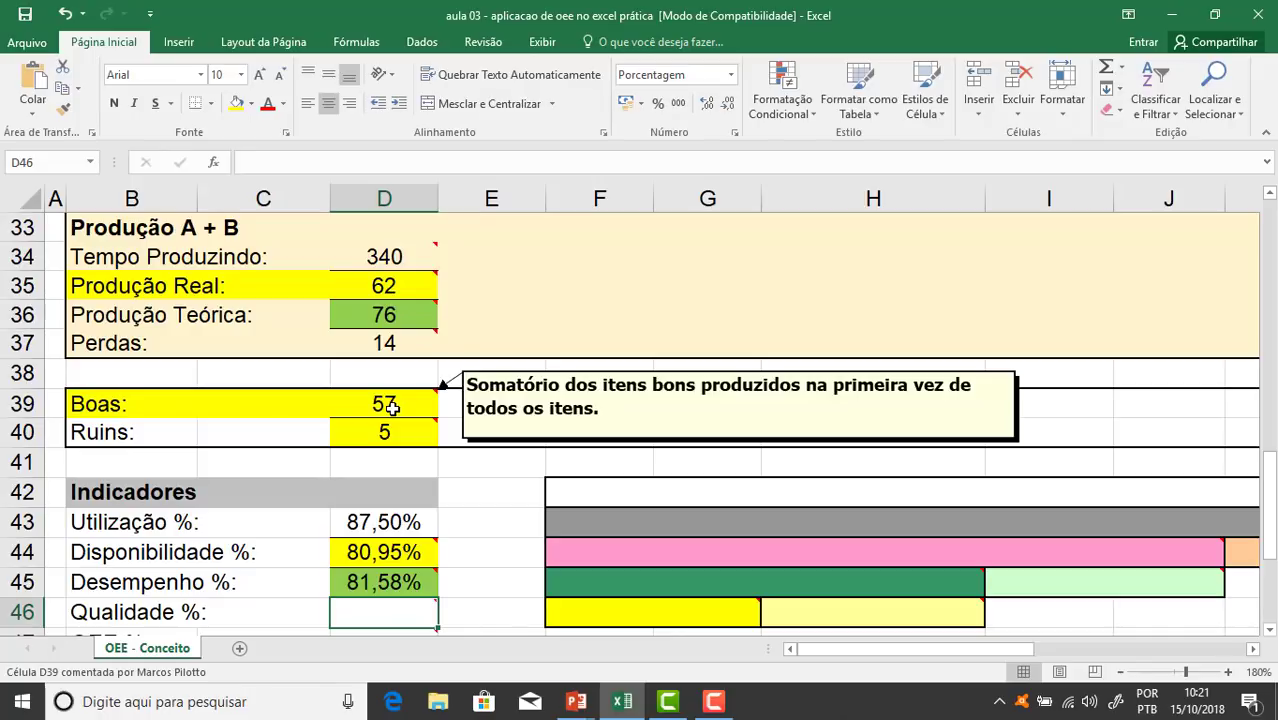
type("=")
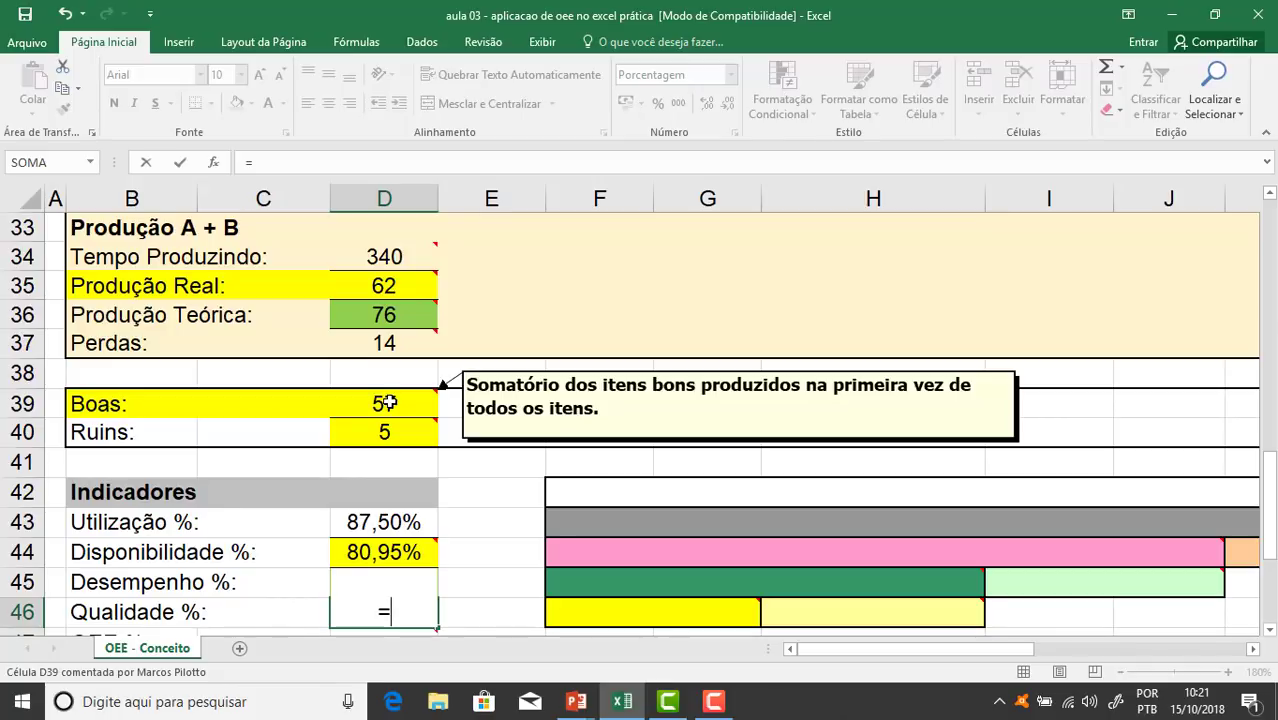
left_click(388, 402)
type("/")
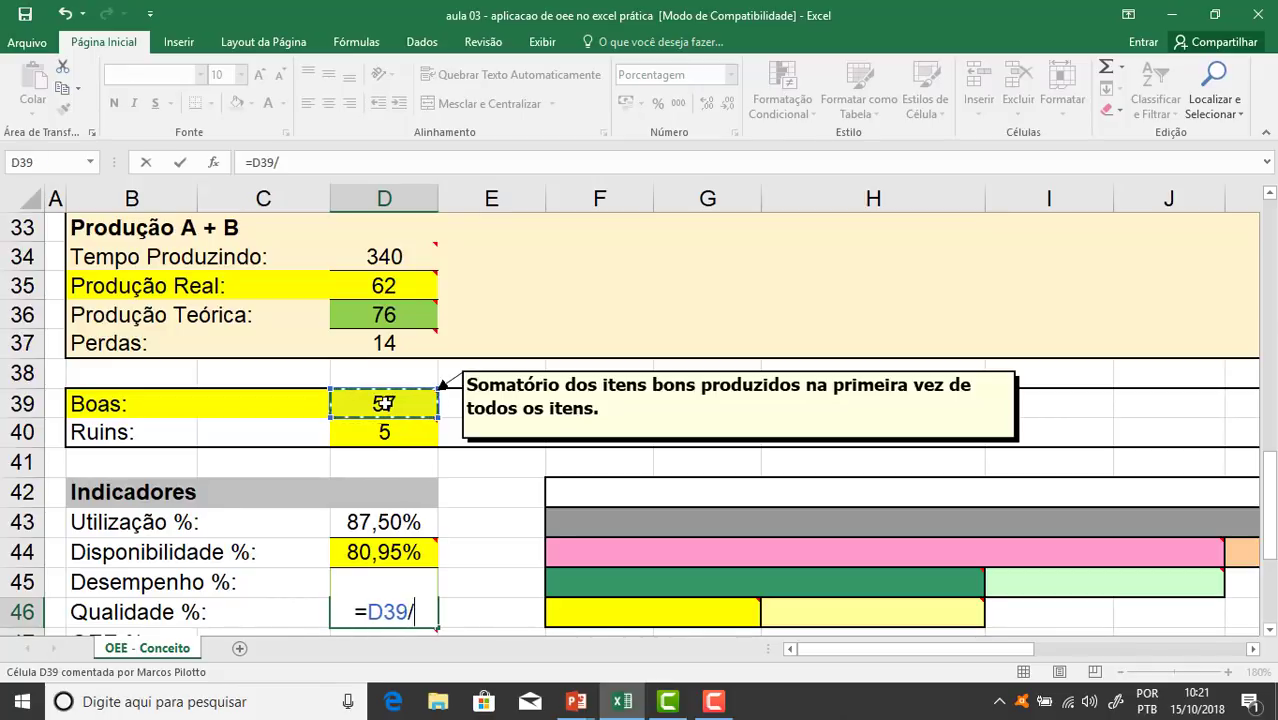
left_click(388, 289)
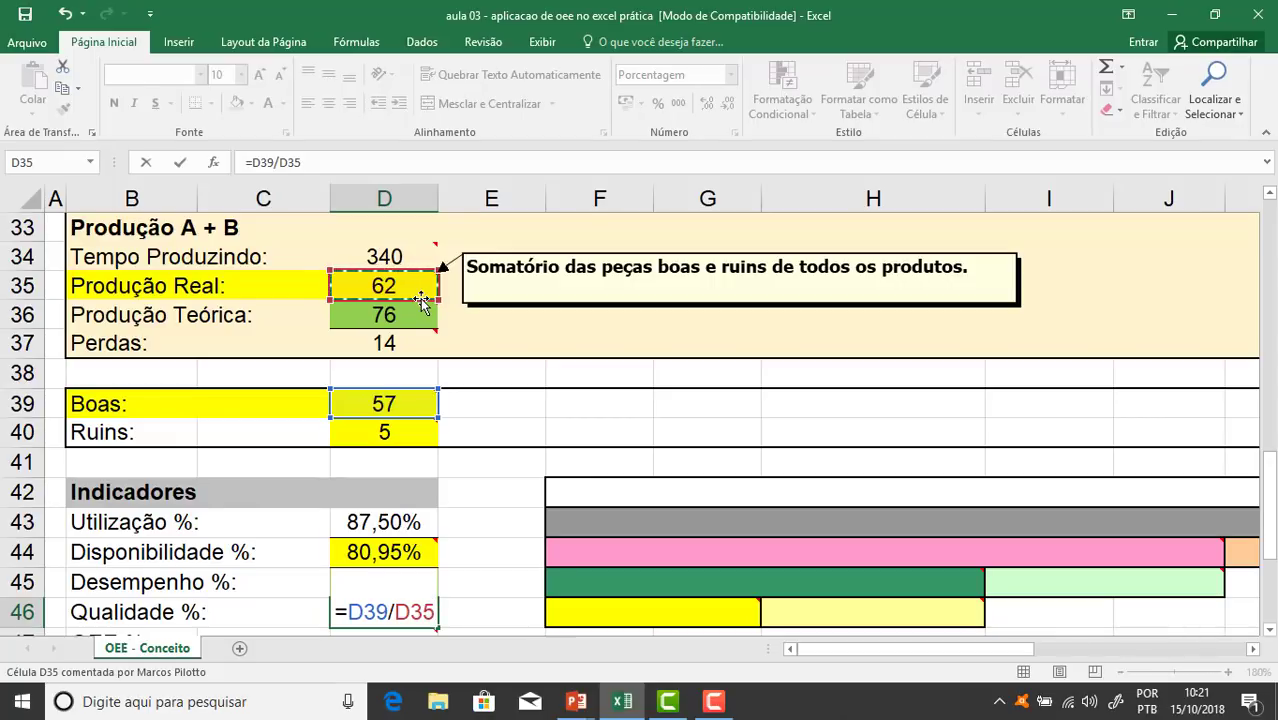
key("Return")
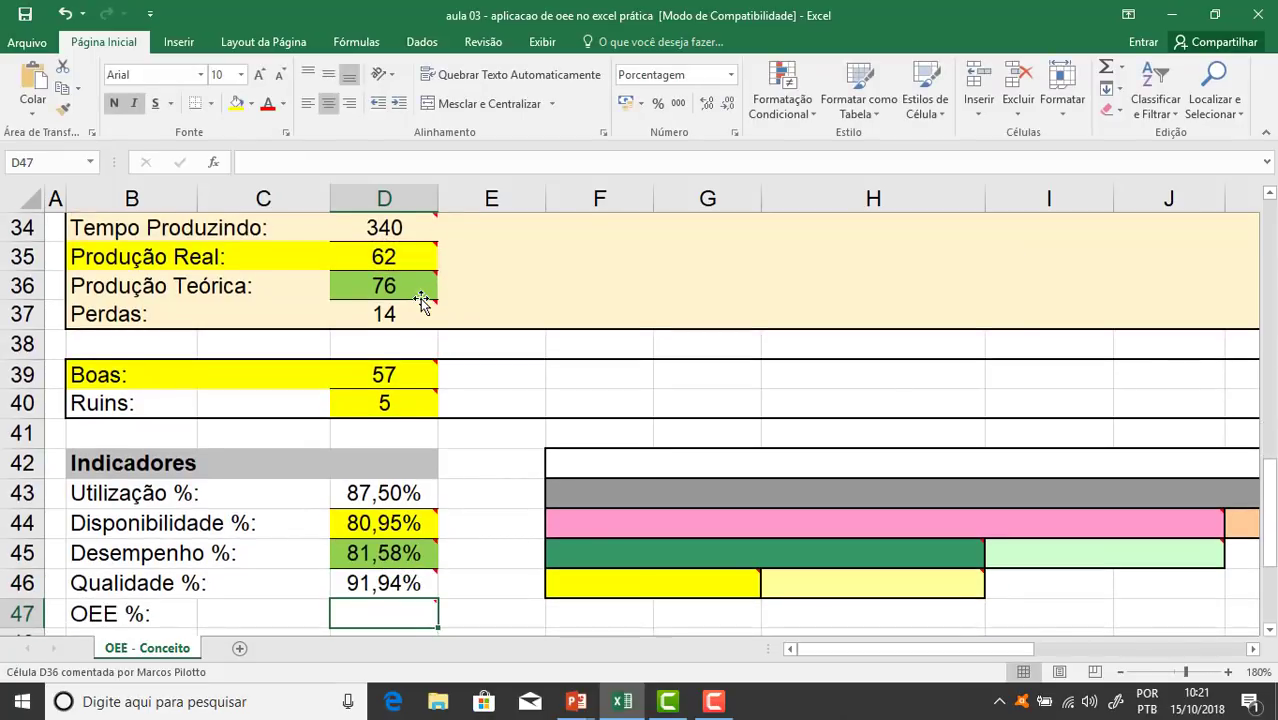
left_click(362, 583)
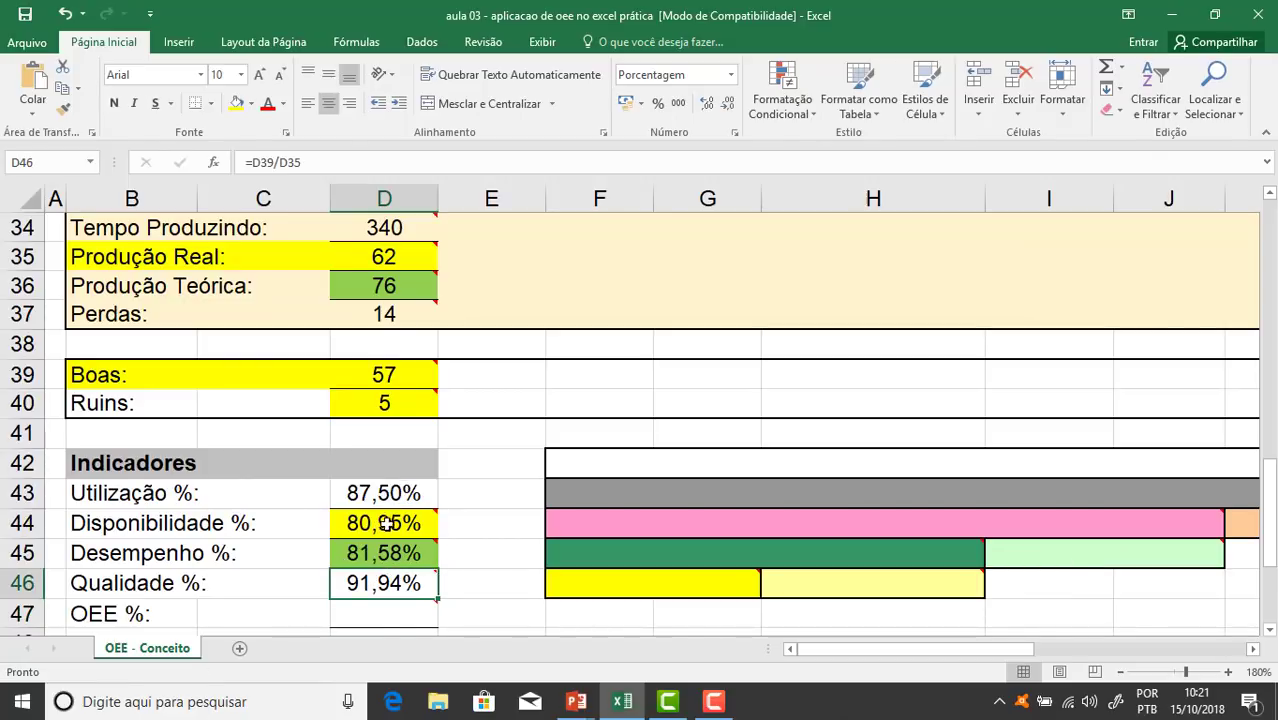
Fill the Disponibilidade, Desempenho and Qualidade rows, B44:D46, with light orange
mouse_move(388, 613)
scroll(388, 613, "down", 2)
left_click(385, 440)
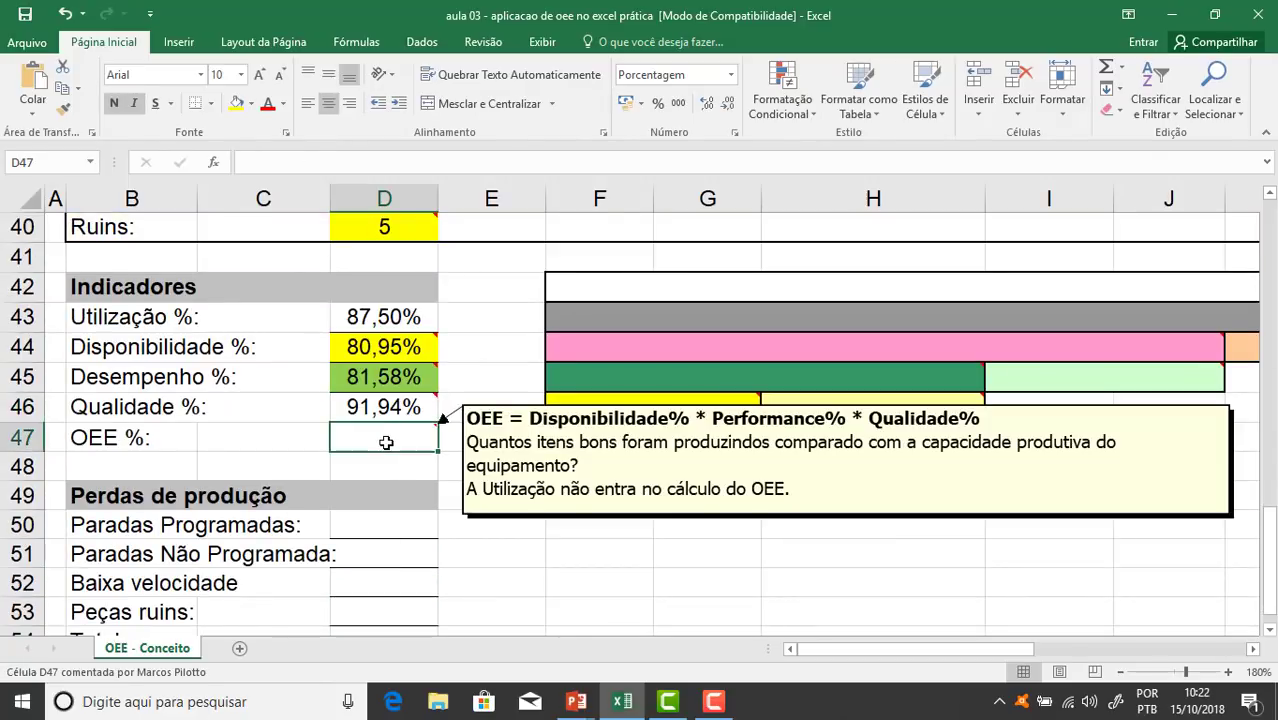
left_click_drag(385, 314, 428, 408)
left_click_drag(214, 343, 265, 378)
left_click_drag(100, 347, 367, 408)
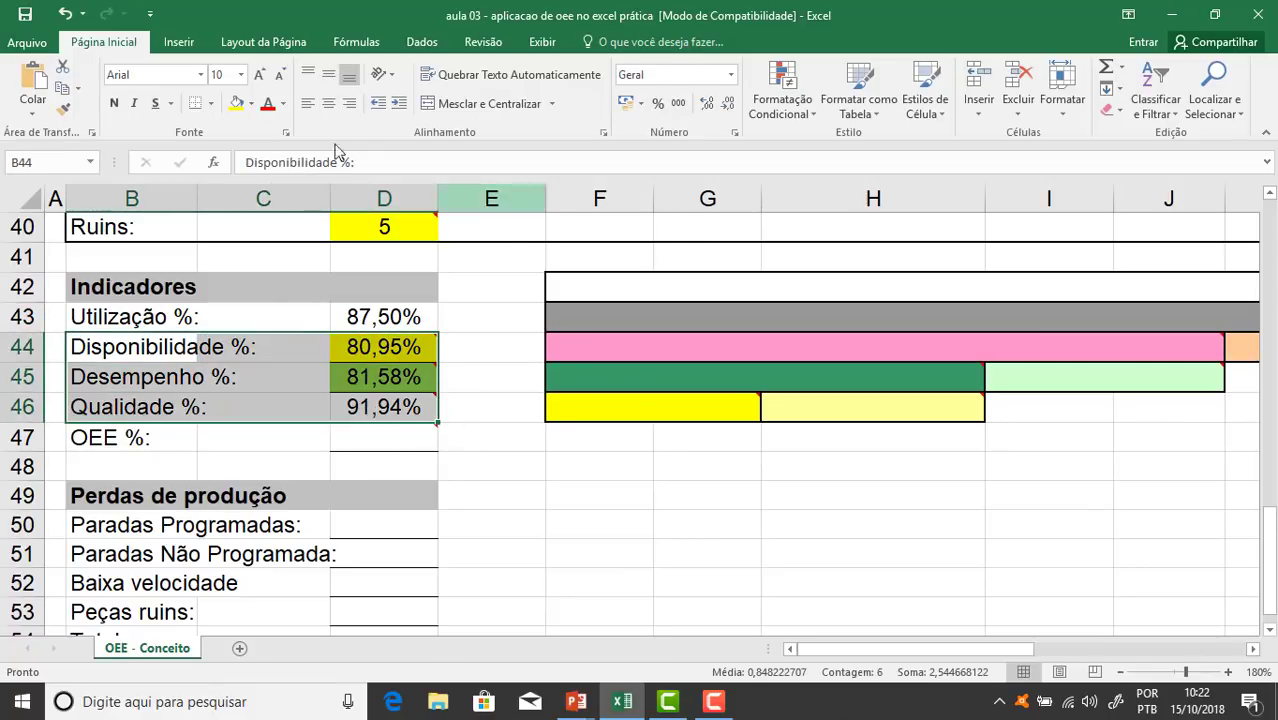
left_click(250, 104)
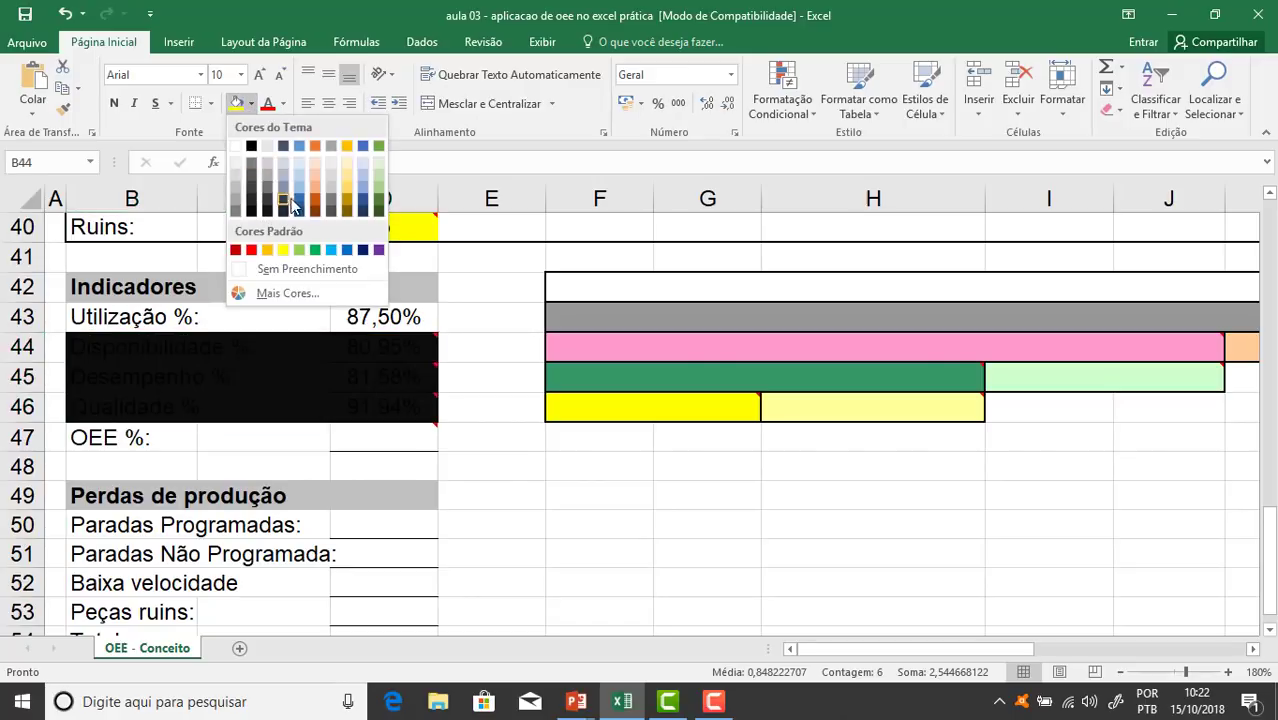
left_click(311, 193)
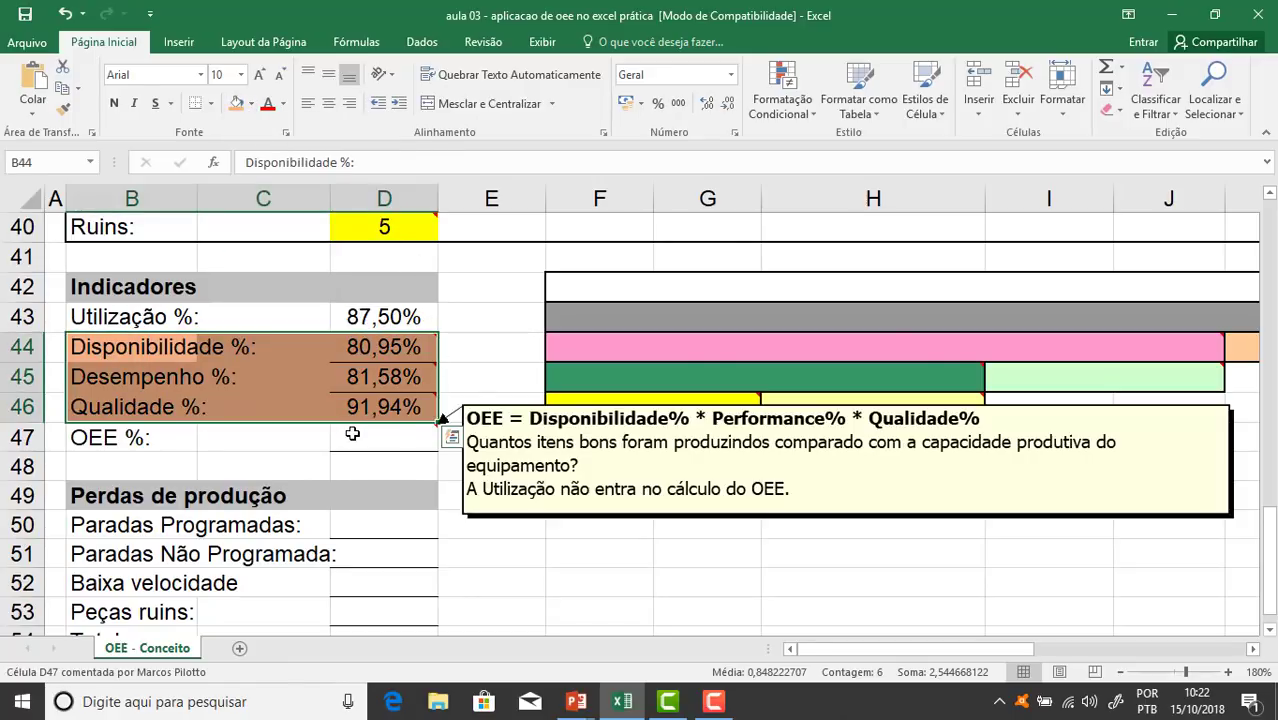
Calculate OEE % in D47 with the formula =D44*D45*D46
left_click(434, 437)
mouse_move(413, 437)
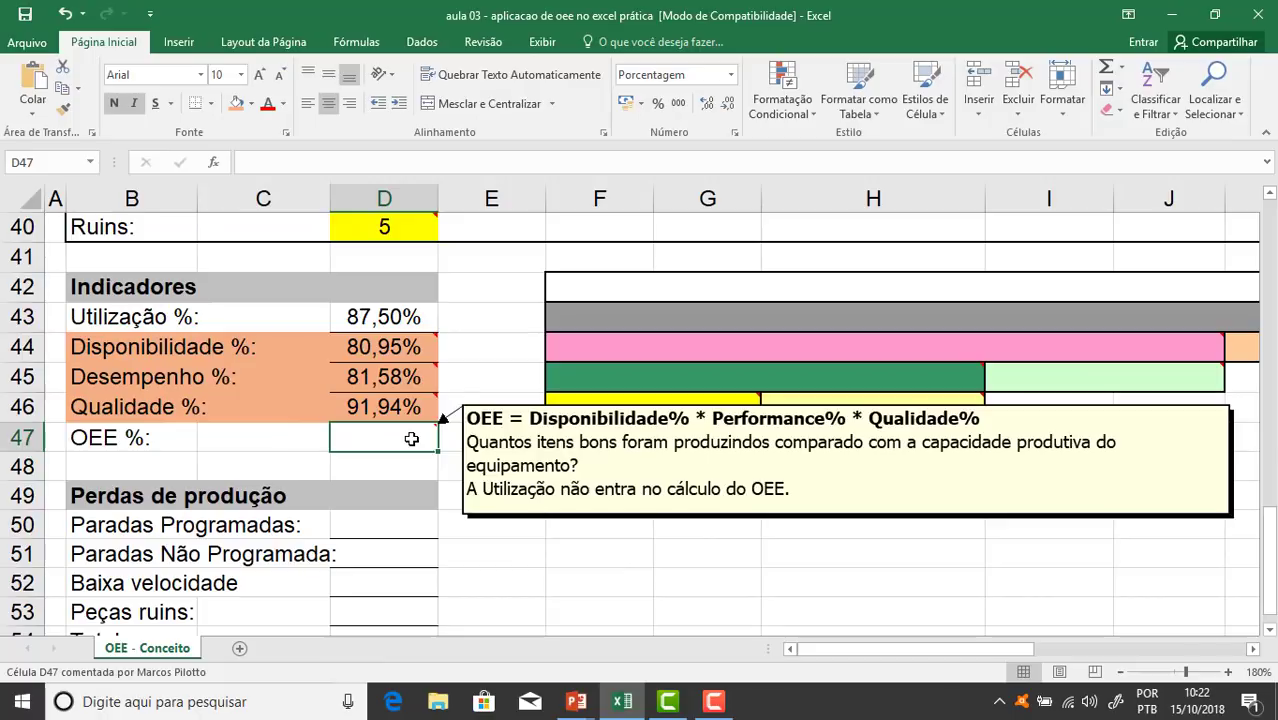
type("=")
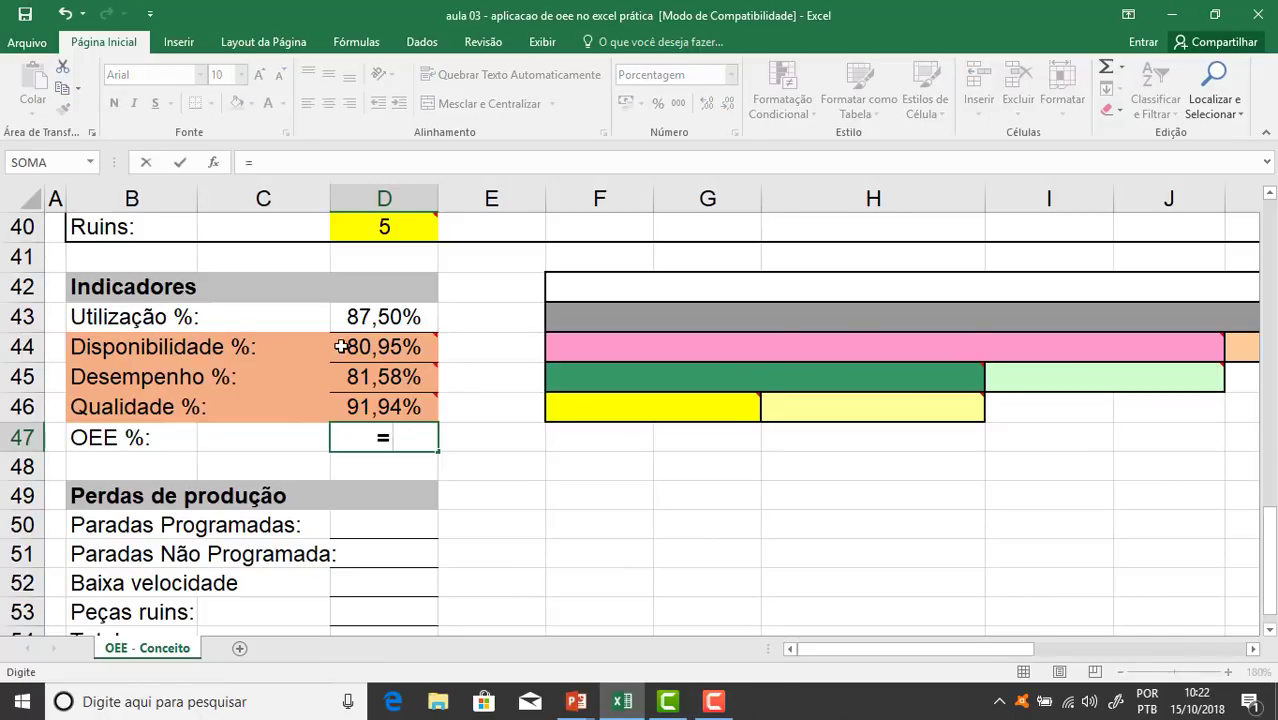
left_click(343, 346)
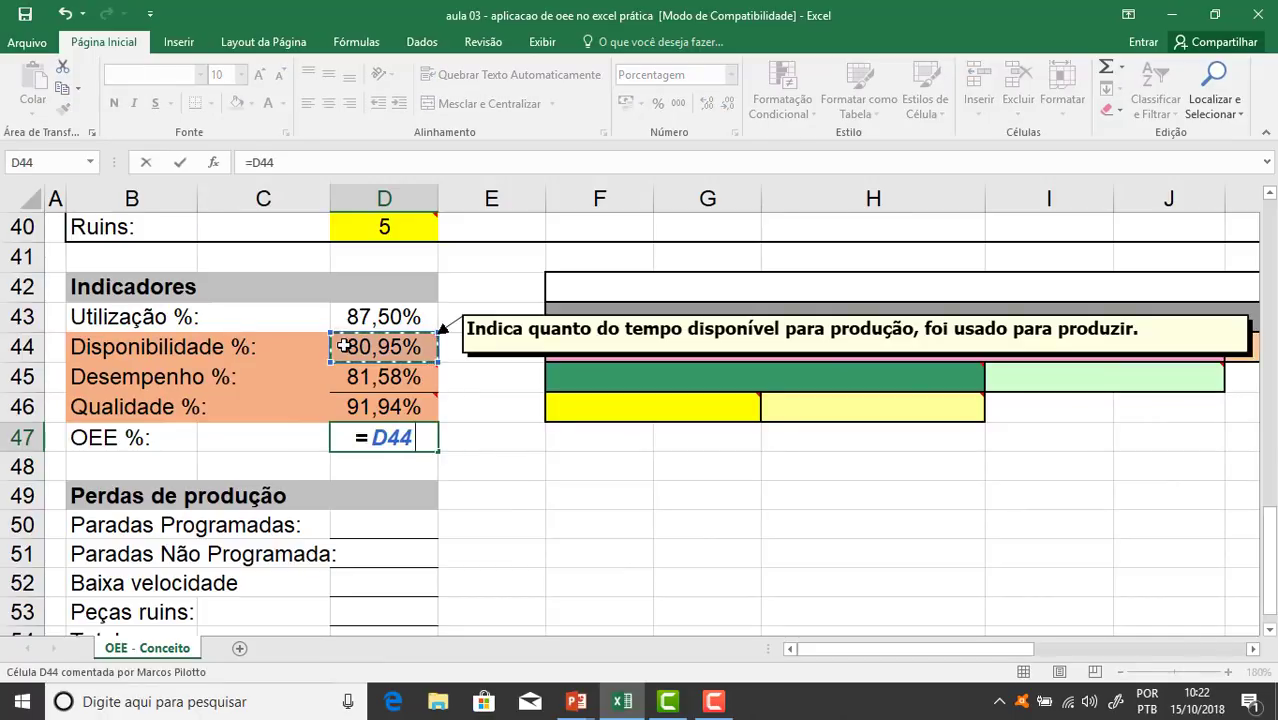
type("*")
left_click(372, 376)
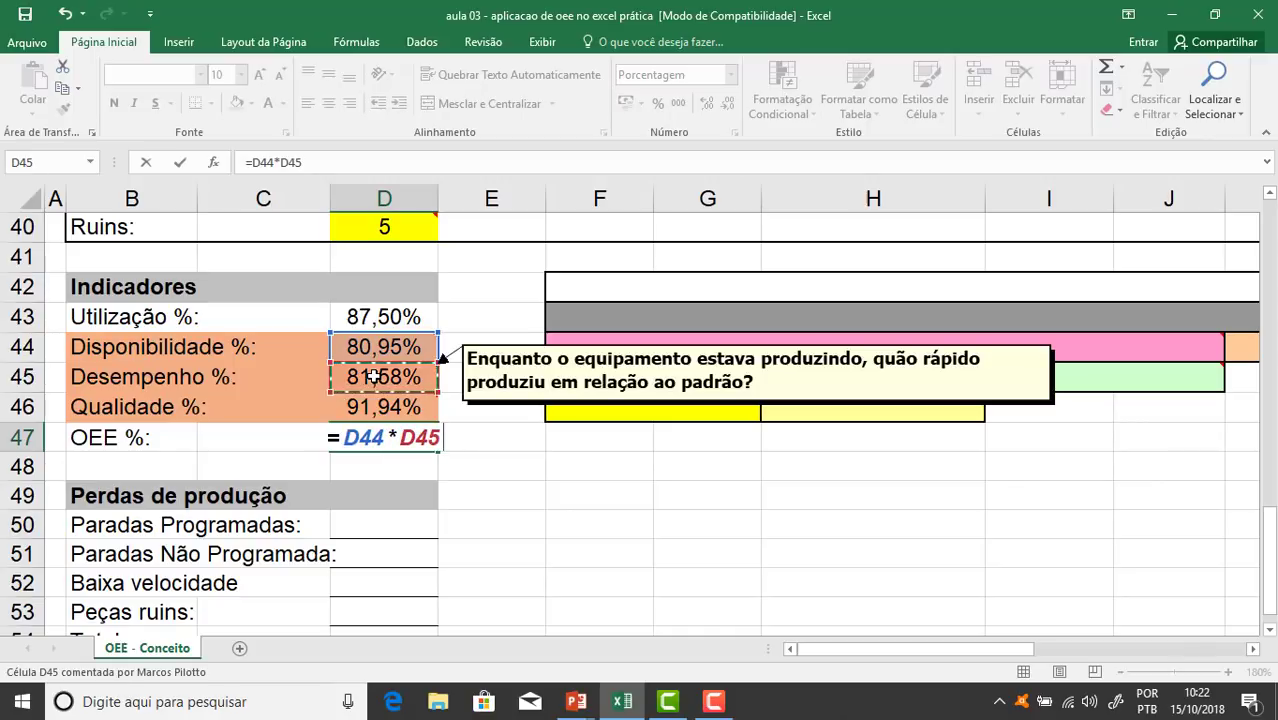
type("*")
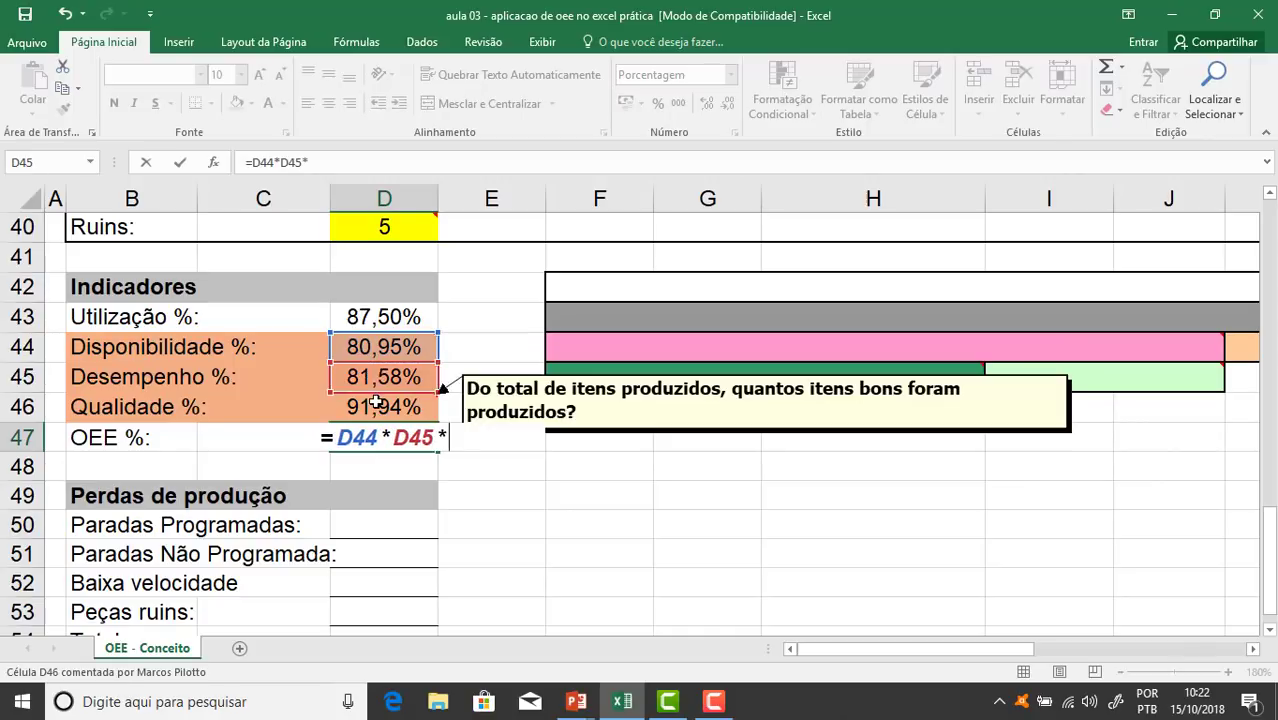
left_click(375, 402)
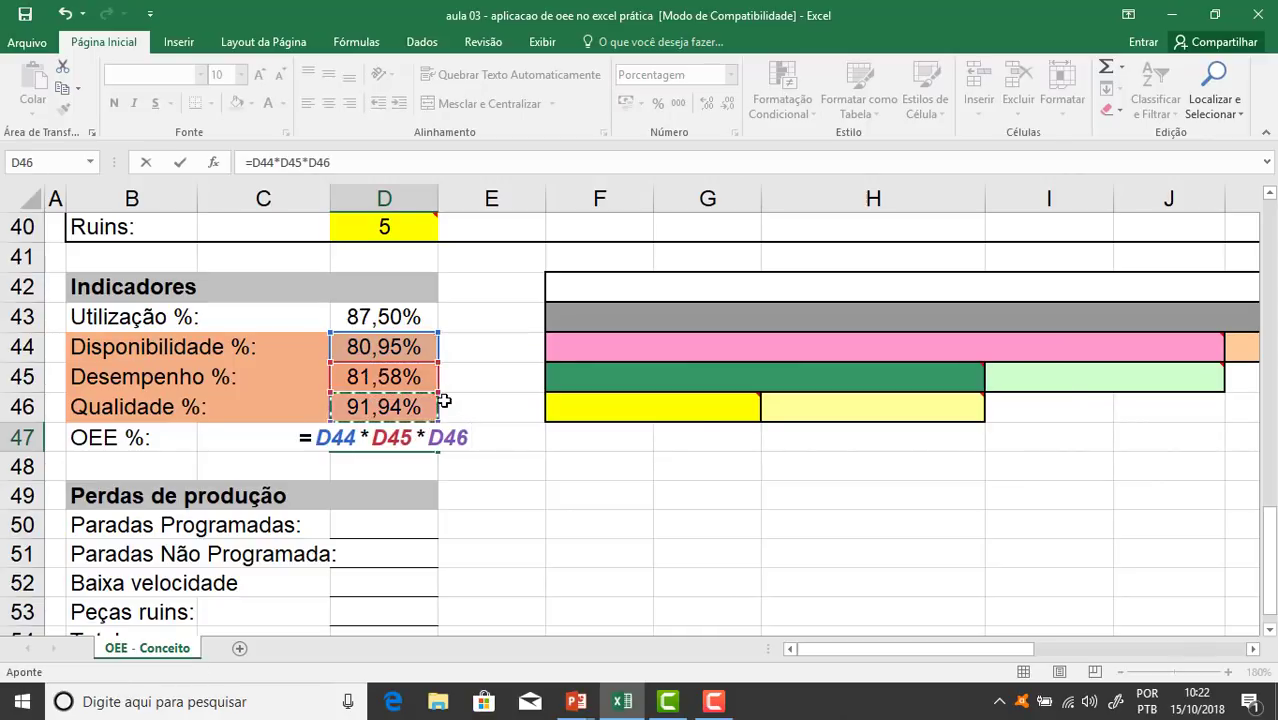
key("Return")
key("Up")
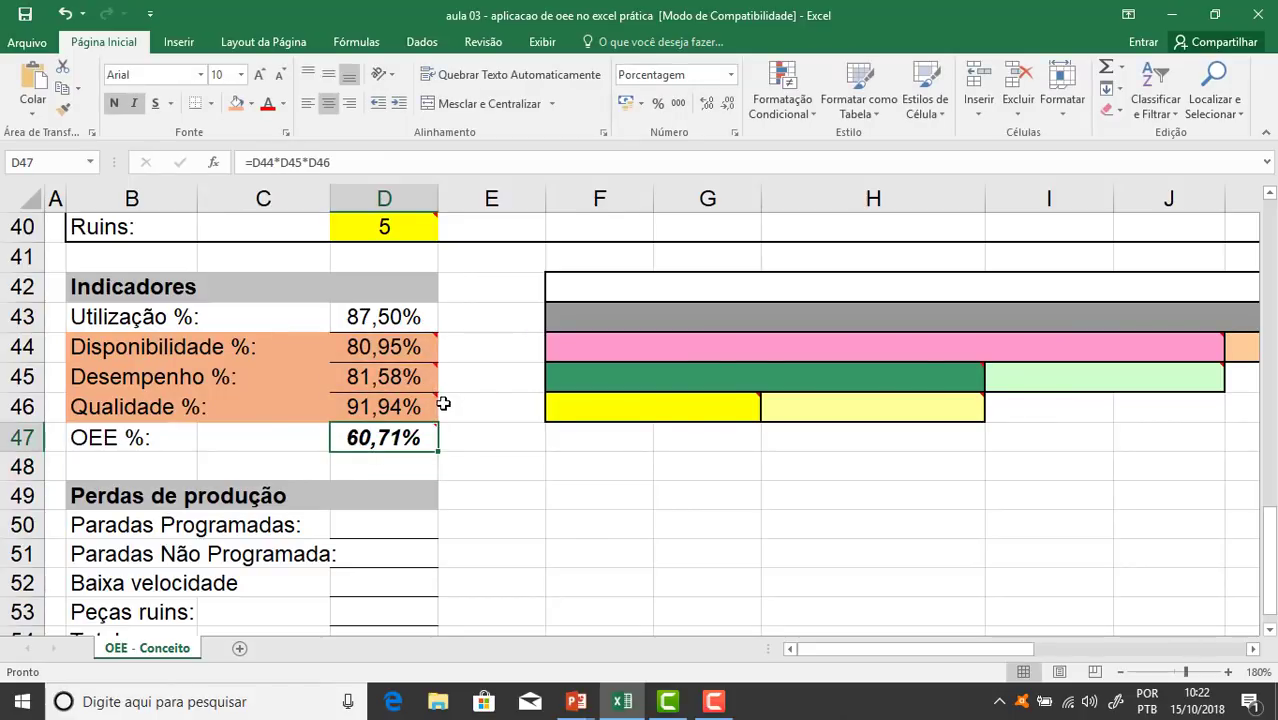
left_click(154, 437)
mouse_move(338, 452)
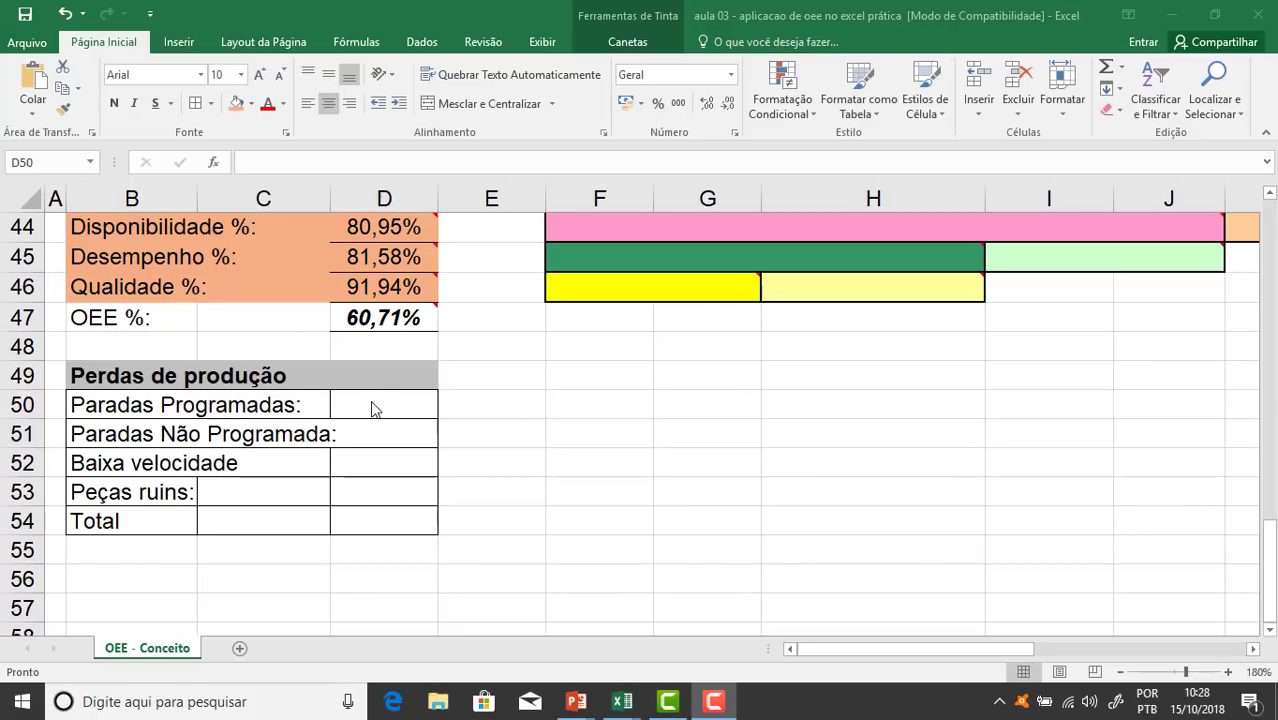
Fill the Refeição row of the Folha de Apontamento, B16:H16, with light orange
left_click(371, 408)
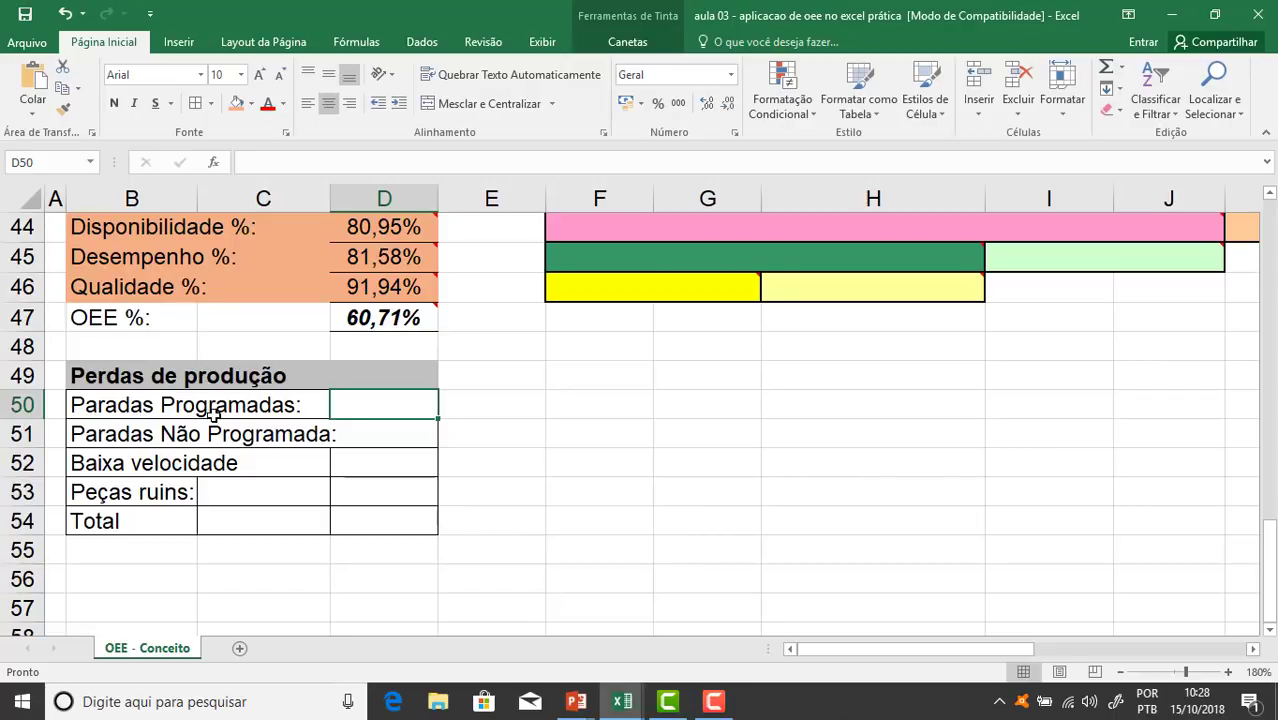
scroll(549, 388, "up", 14)
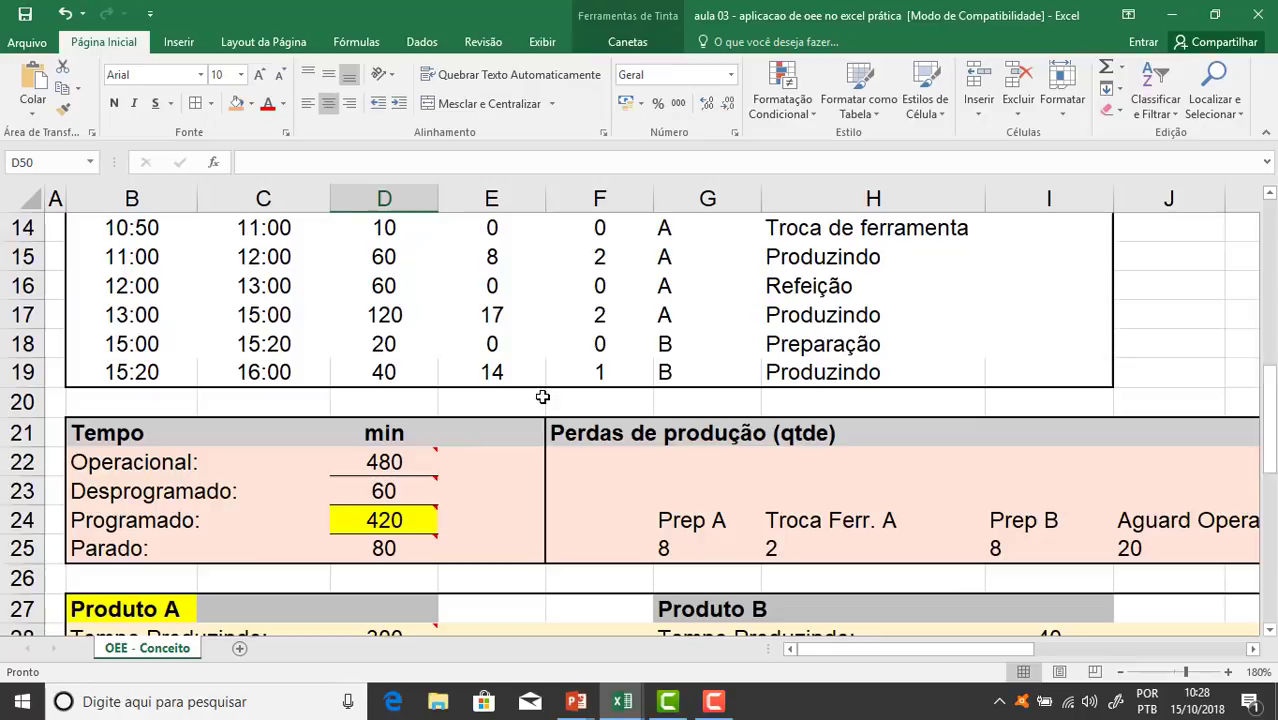
scroll(485, 423, "down", 3)
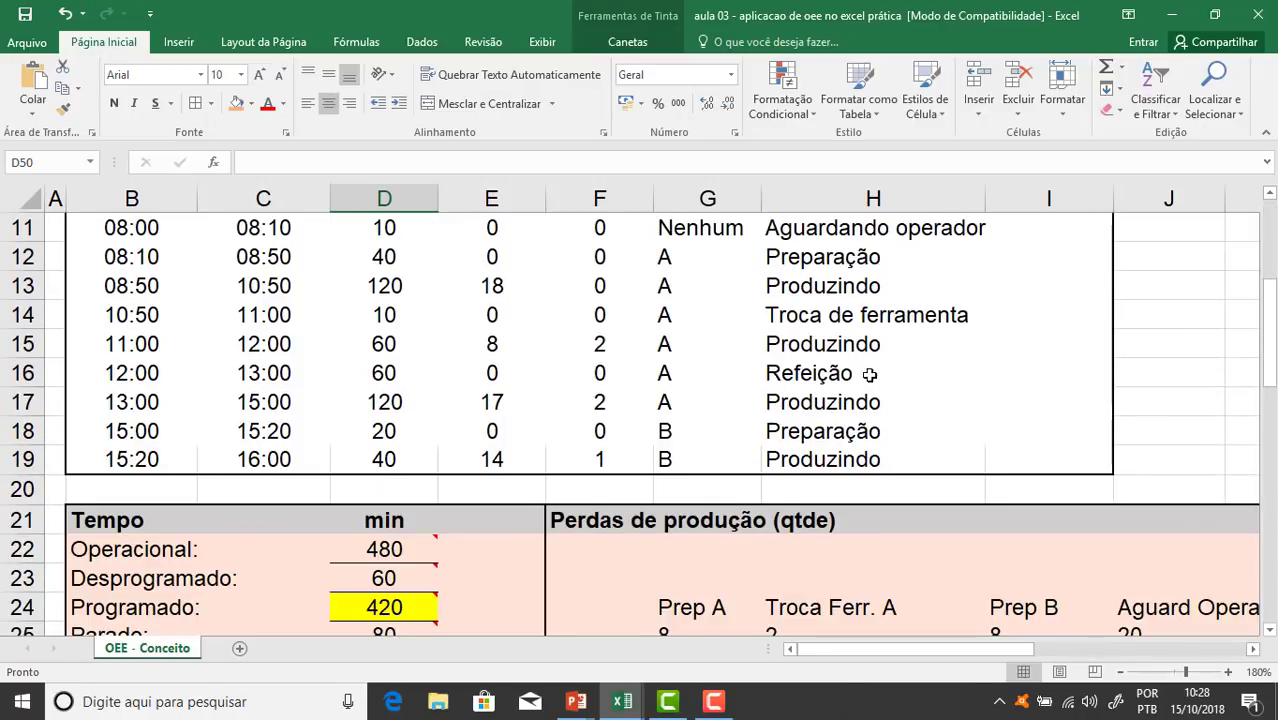
left_click_drag(876, 377, 131, 372)
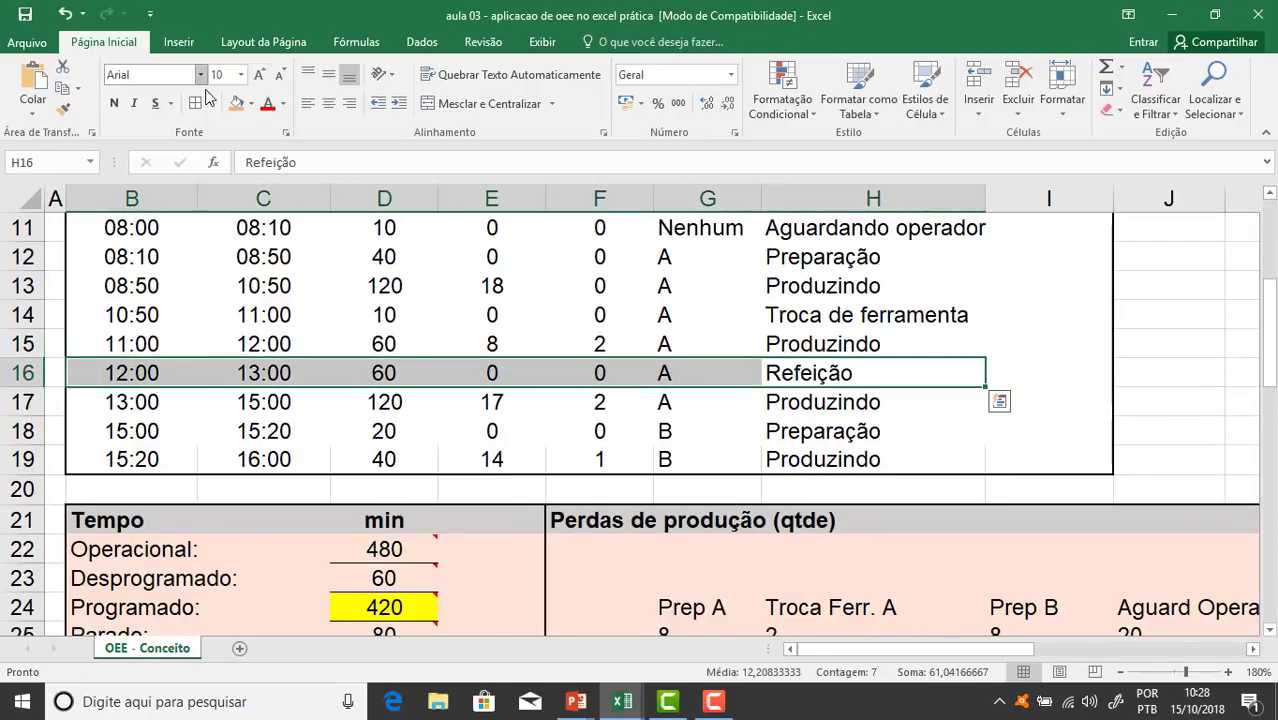
left_click(237, 103)
left_click(600, 401)
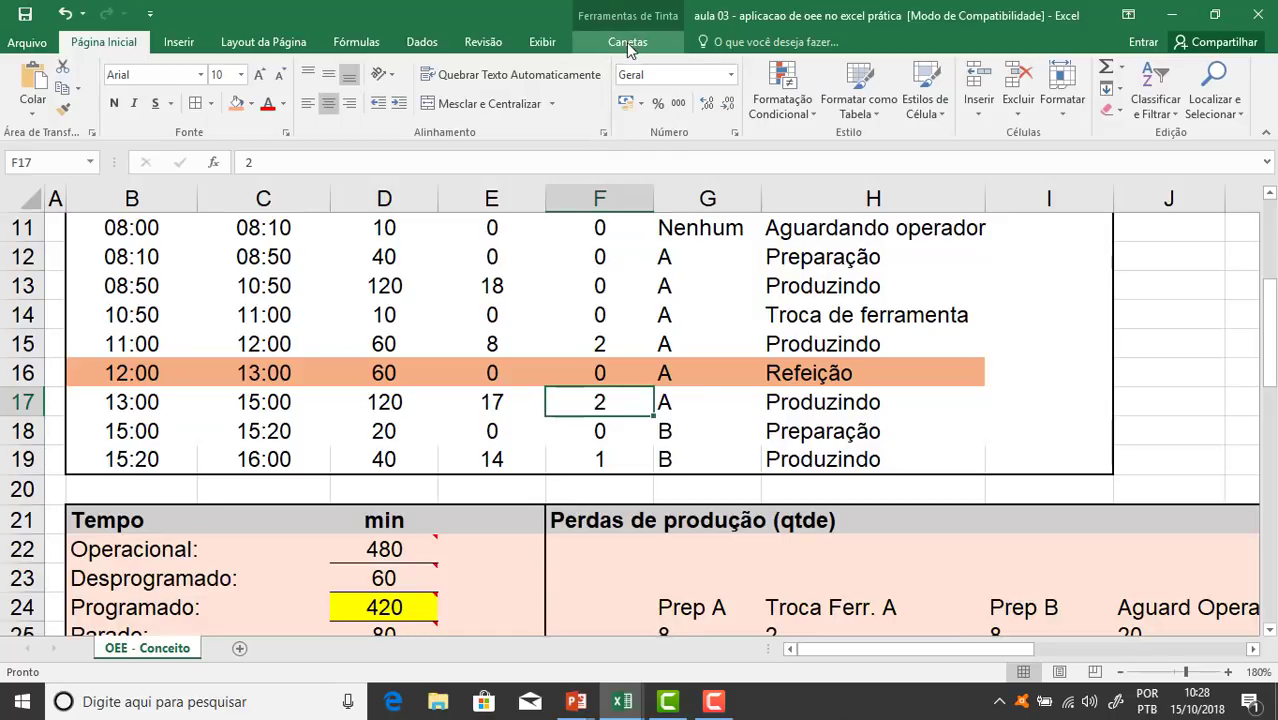
Box the Refeição row's product A in blue ink and handwrite beside it: 1 pec – 5 min, x – 60 min, x = 60/5, x = 12
left_click(628, 42)
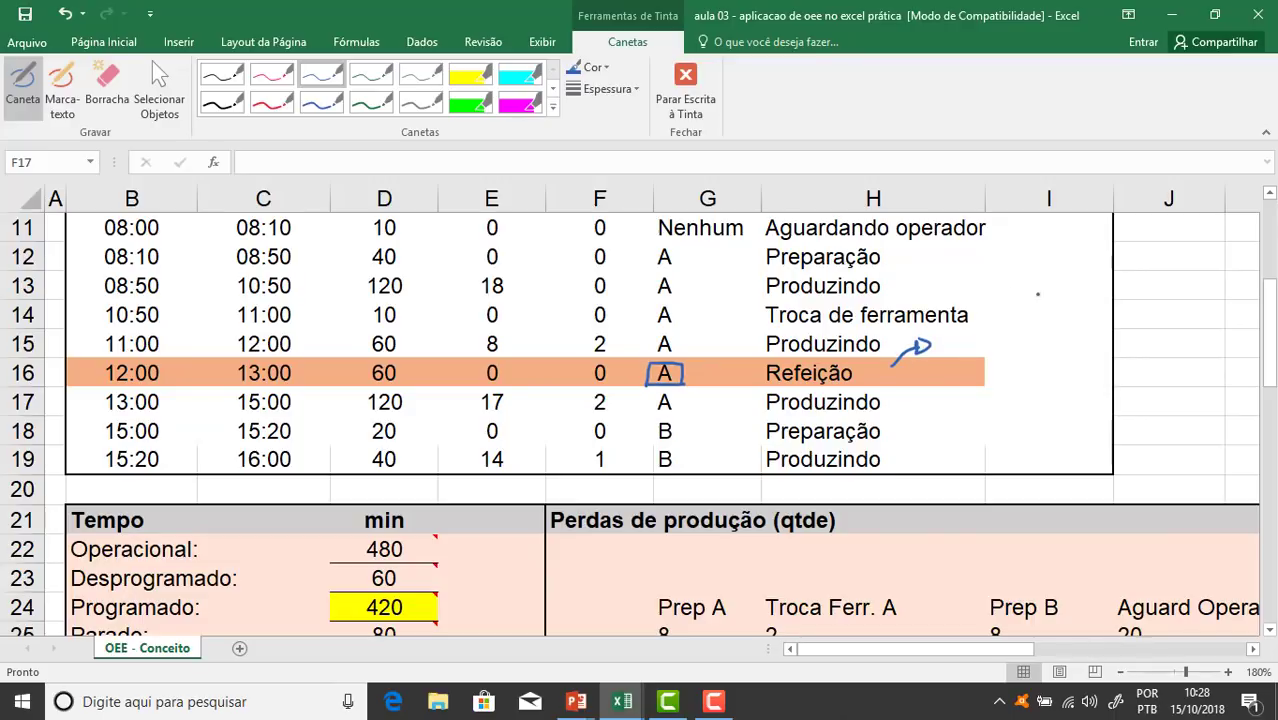
left_click_drag(1270, 362, 1269, 305)
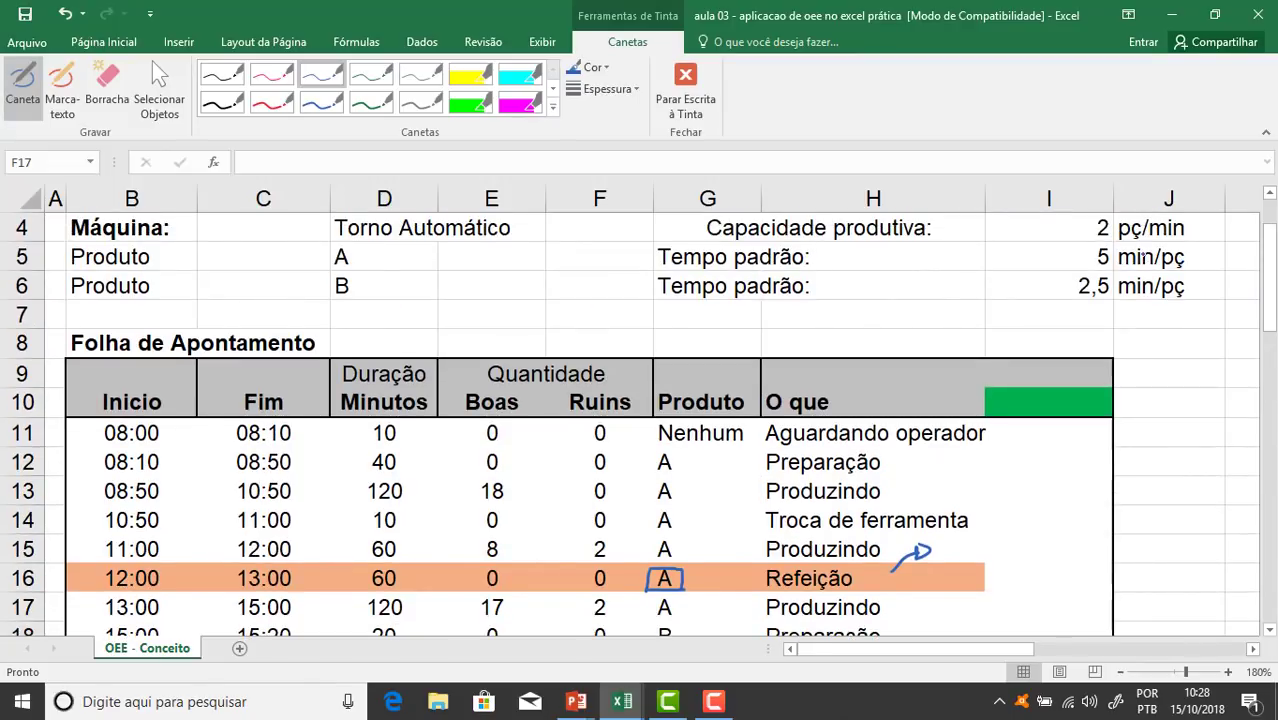
left_click_drag(1269, 277, 1269, 309)
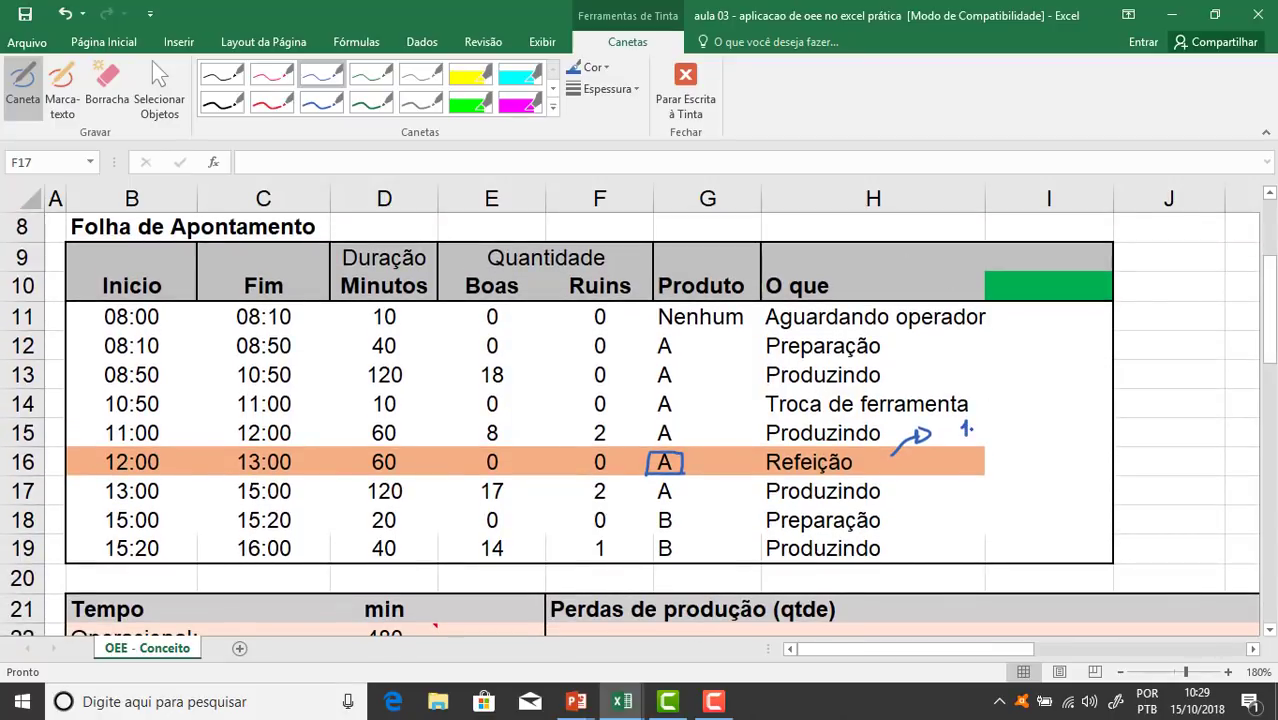
left_click_drag(976, 430, 1034, 434)
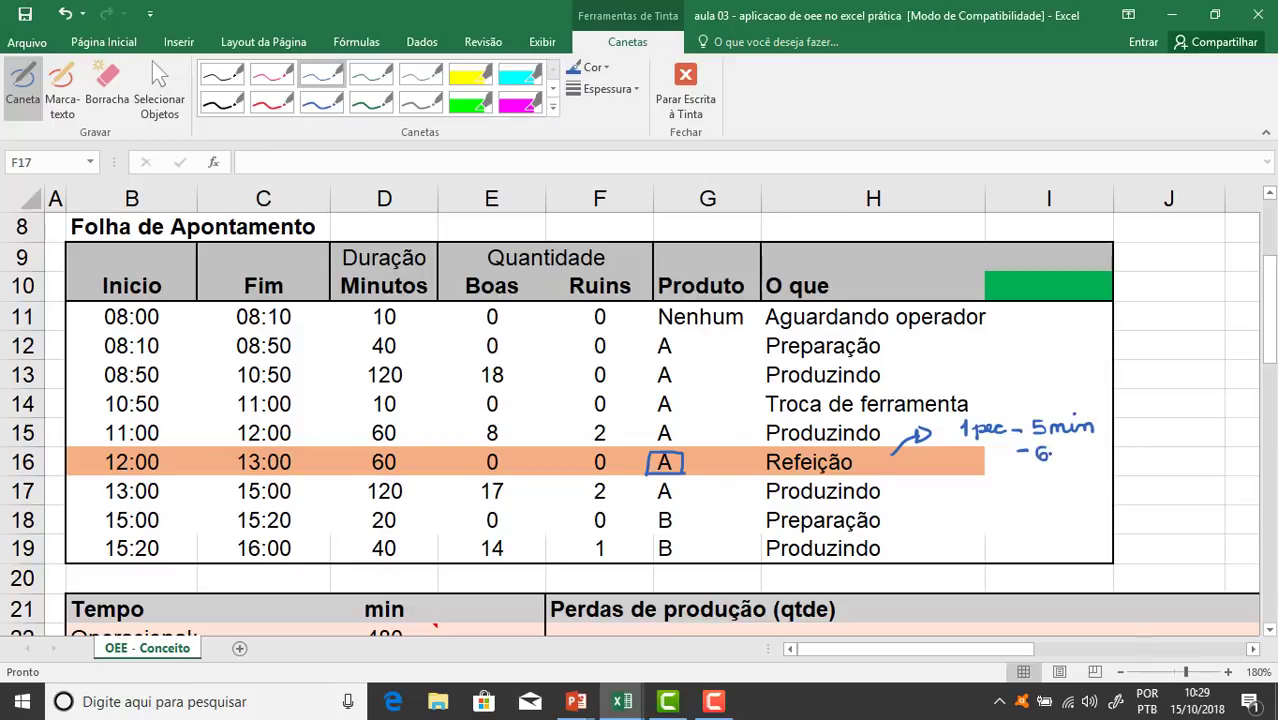
left_click_drag(1062, 456, 1080, 456)
mouse_move(991, 447)
left_mouse_down()
mouse_move(1003, 461)
mouse_move(1030, 436)
left_mouse_up()
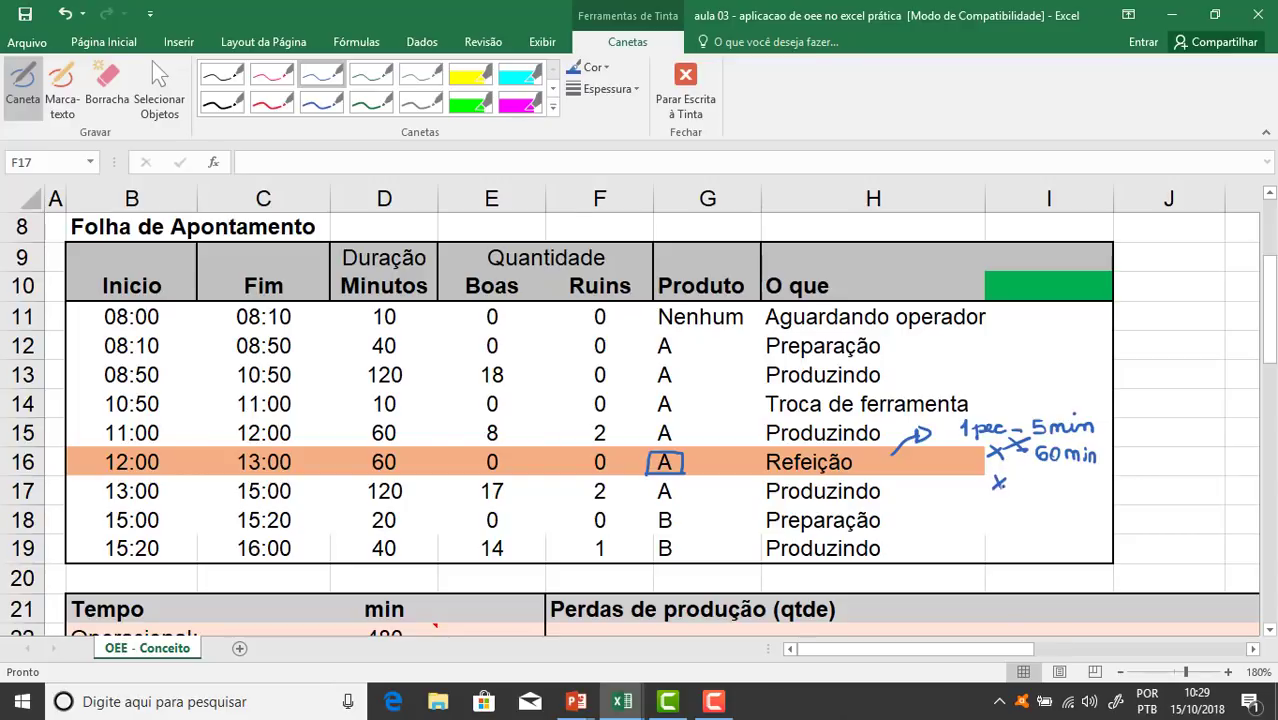
mouse_move(1030, 491)
left_mouse_down()
mouse_move(1067, 489)
mouse_move(1040, 509)
mouse_move(1079, 540)
left_mouse_up()
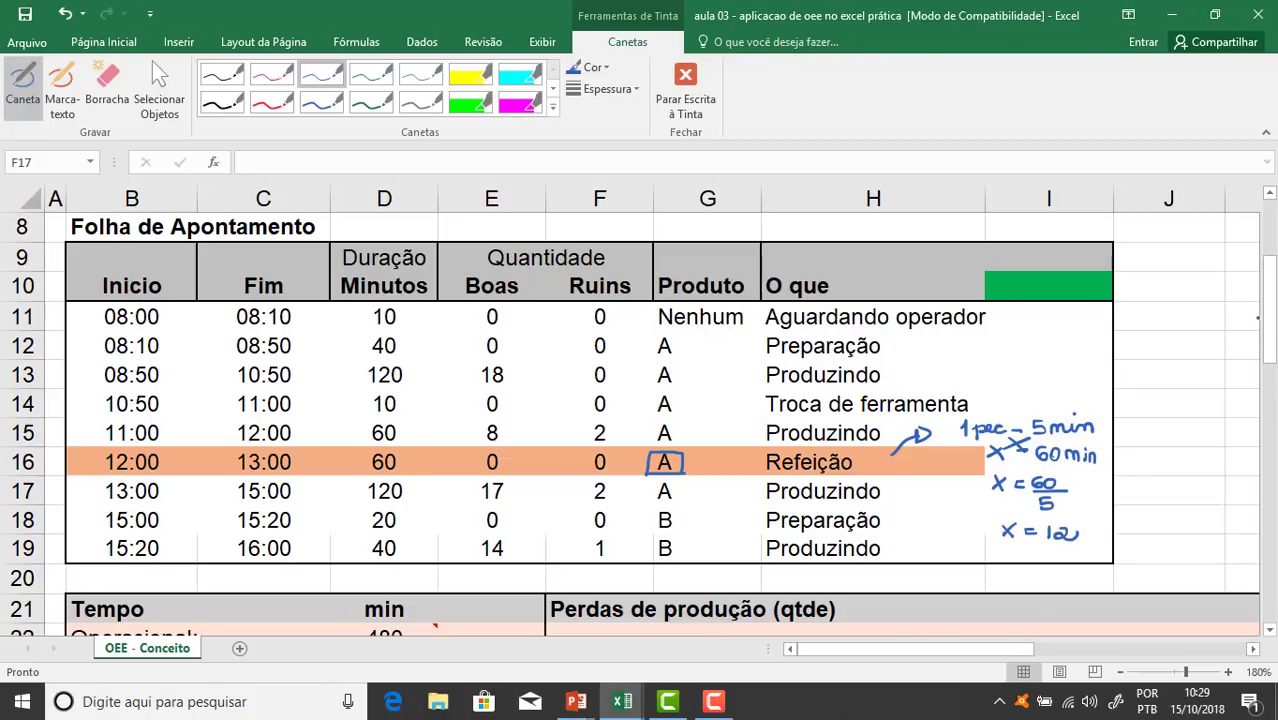
left_click_drag(1269, 310, 1269, 565)
key("Escape")
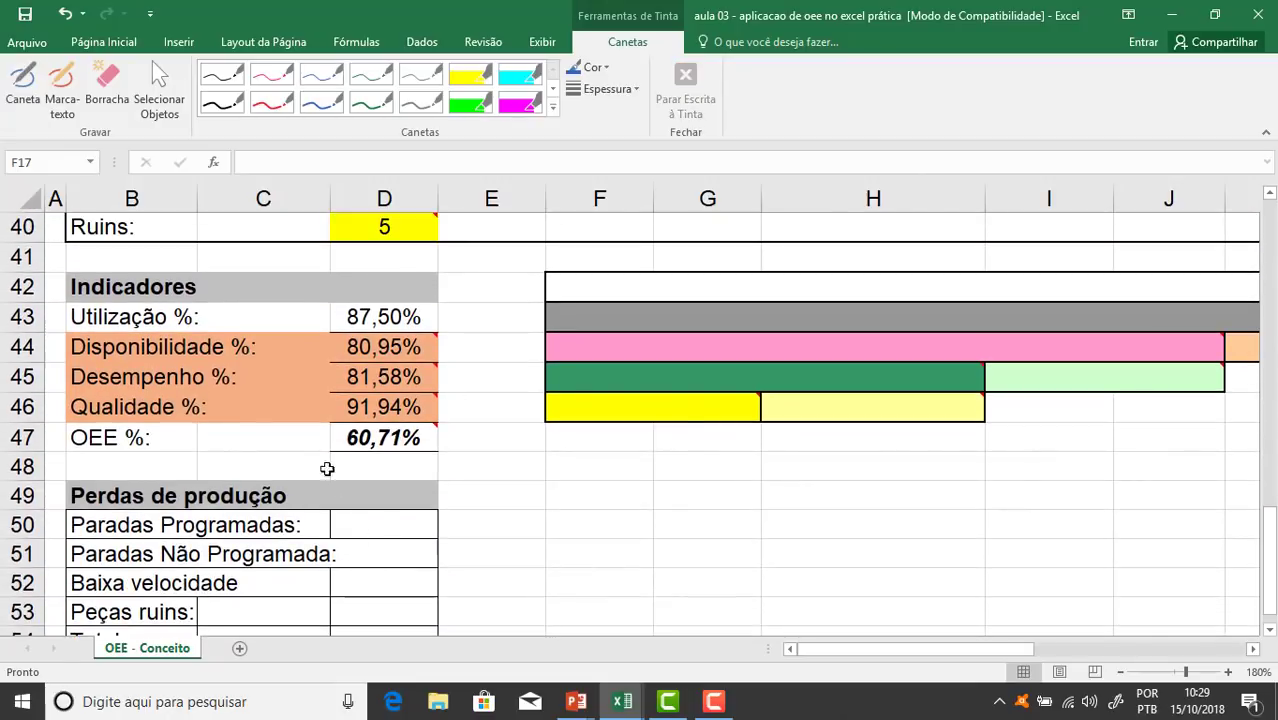
Calculate the Paradas Programadas loss in D50 with the formula =D16/I5
left_click(412, 519)
type("=")
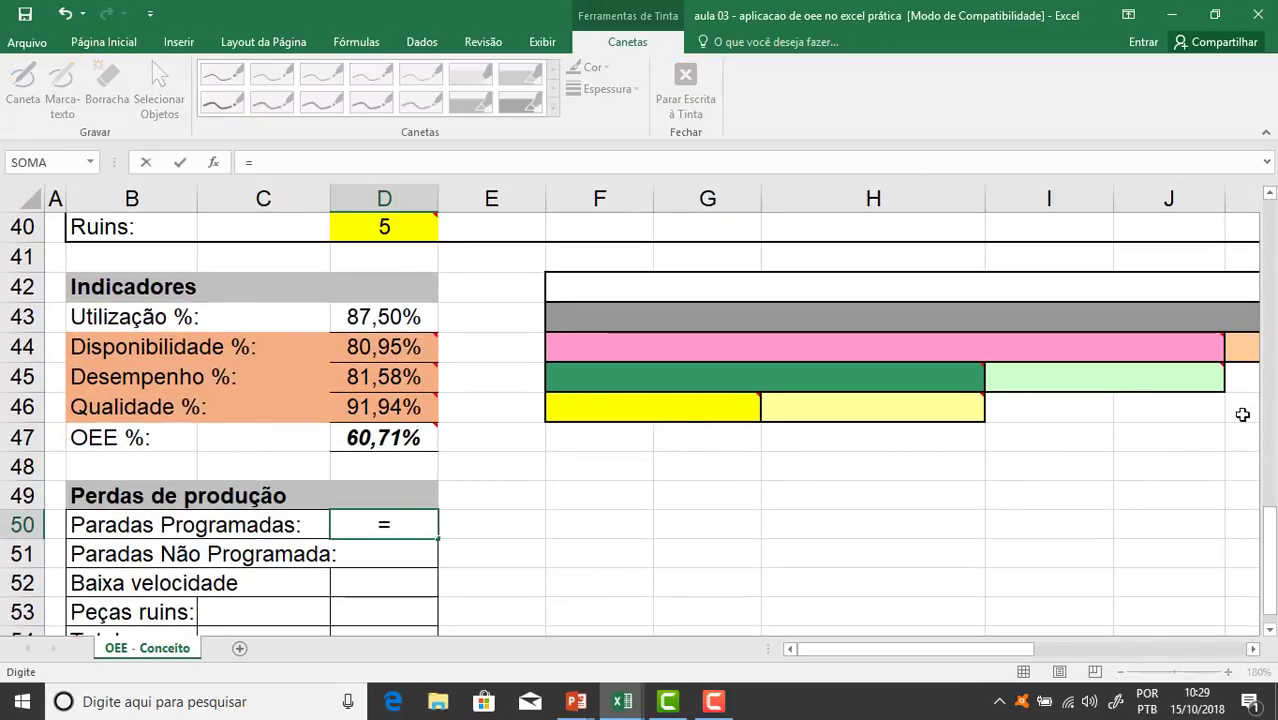
left_click_drag(1269, 530, 1269, 320)
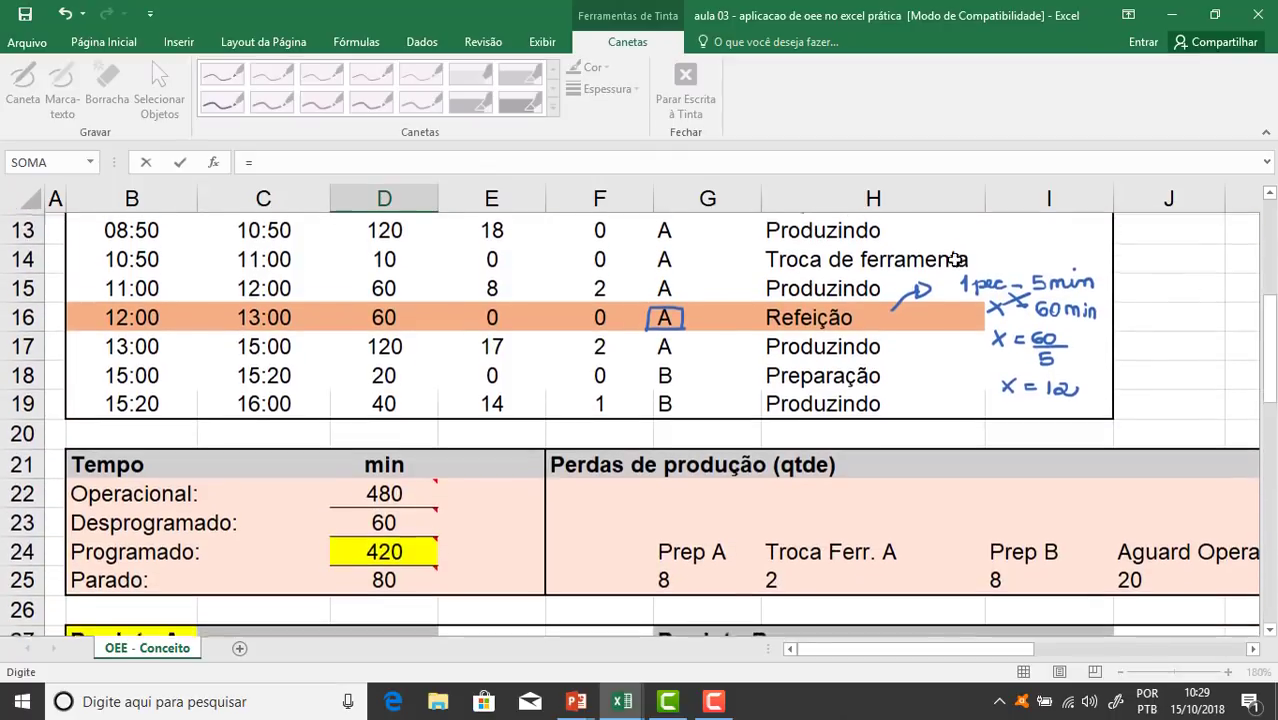
left_click(362, 316)
type("/")
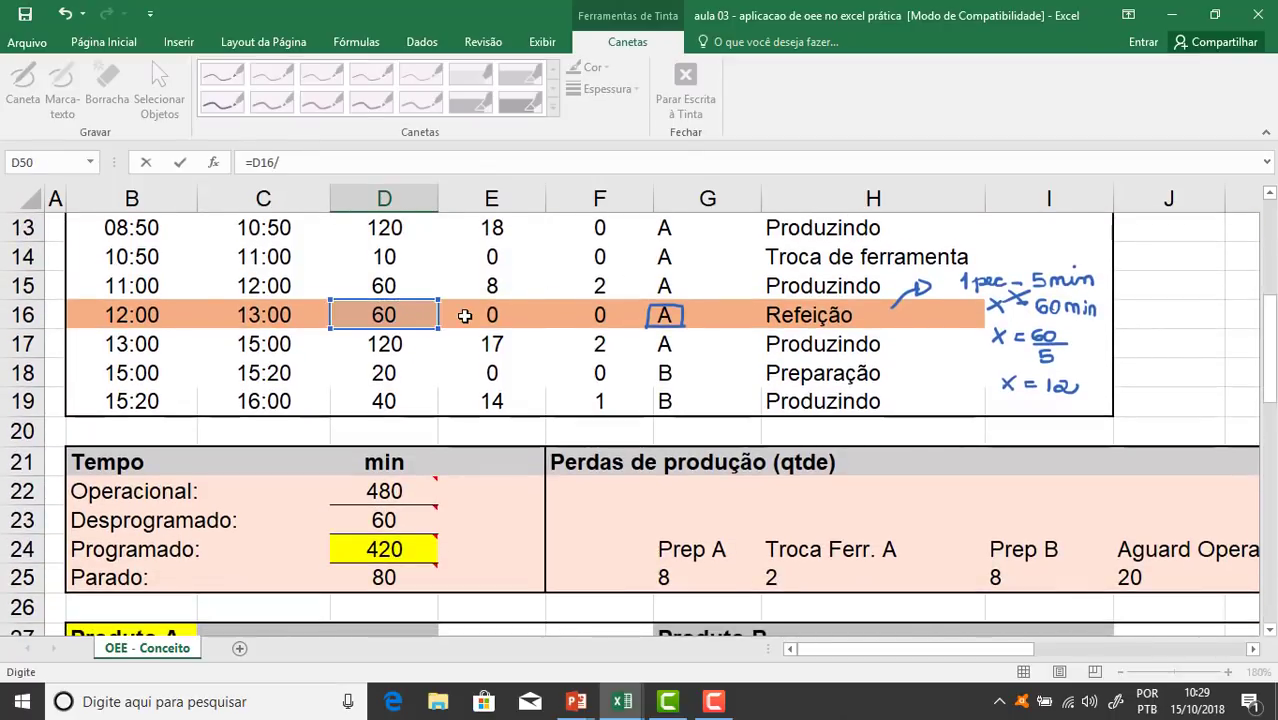
scroll(1160, 330, "up", 4)
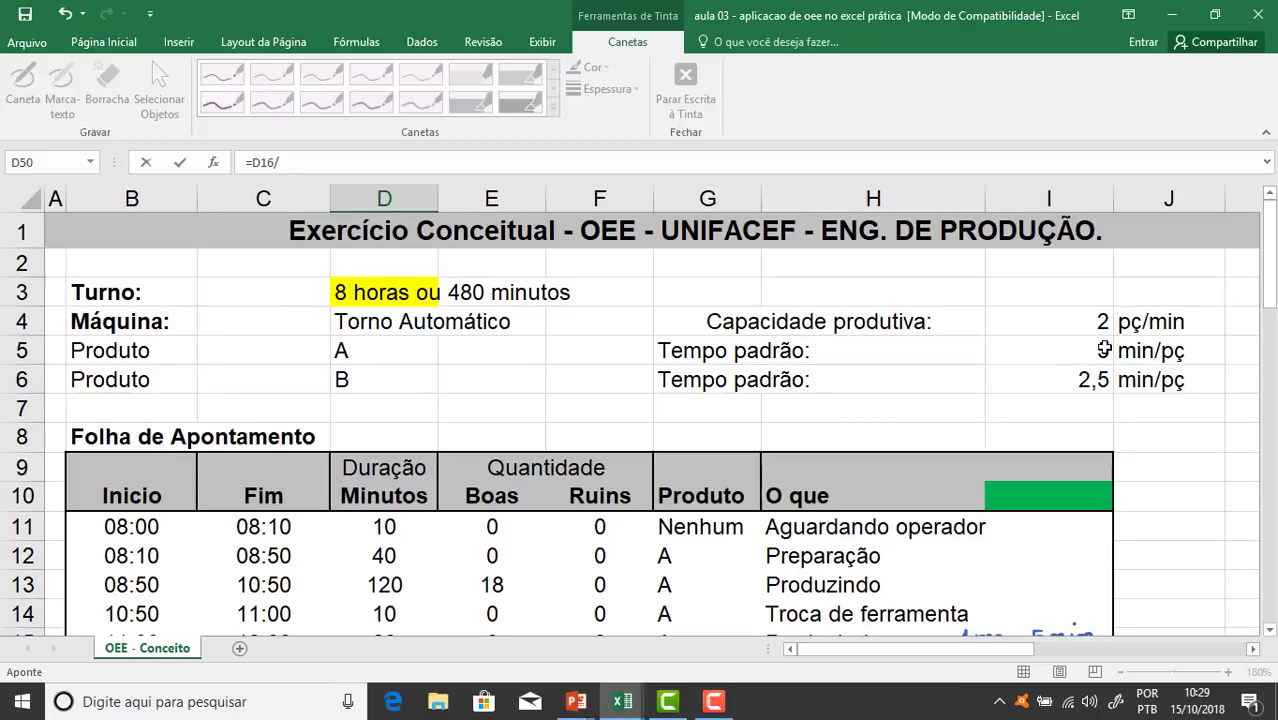
left_click(1100, 350)
scroll(1080, 380, "down", 12)
scroll(1061, 405, "down", 3)
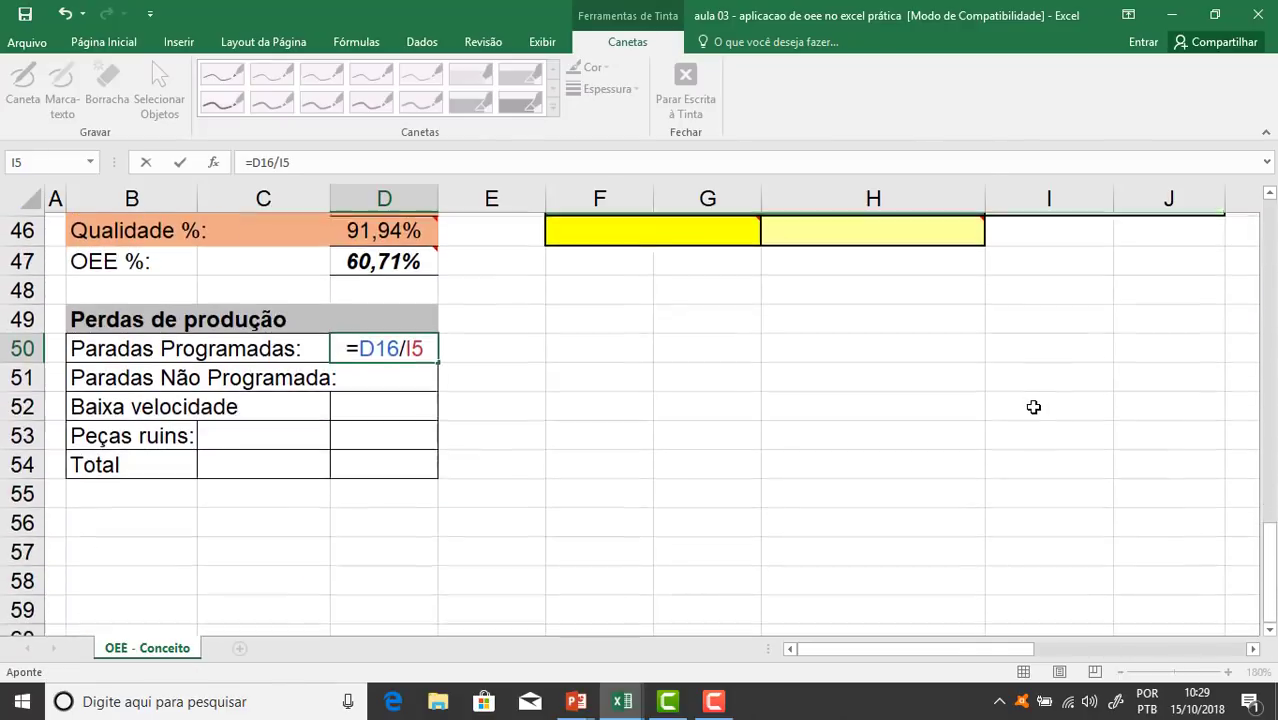
key("Return")
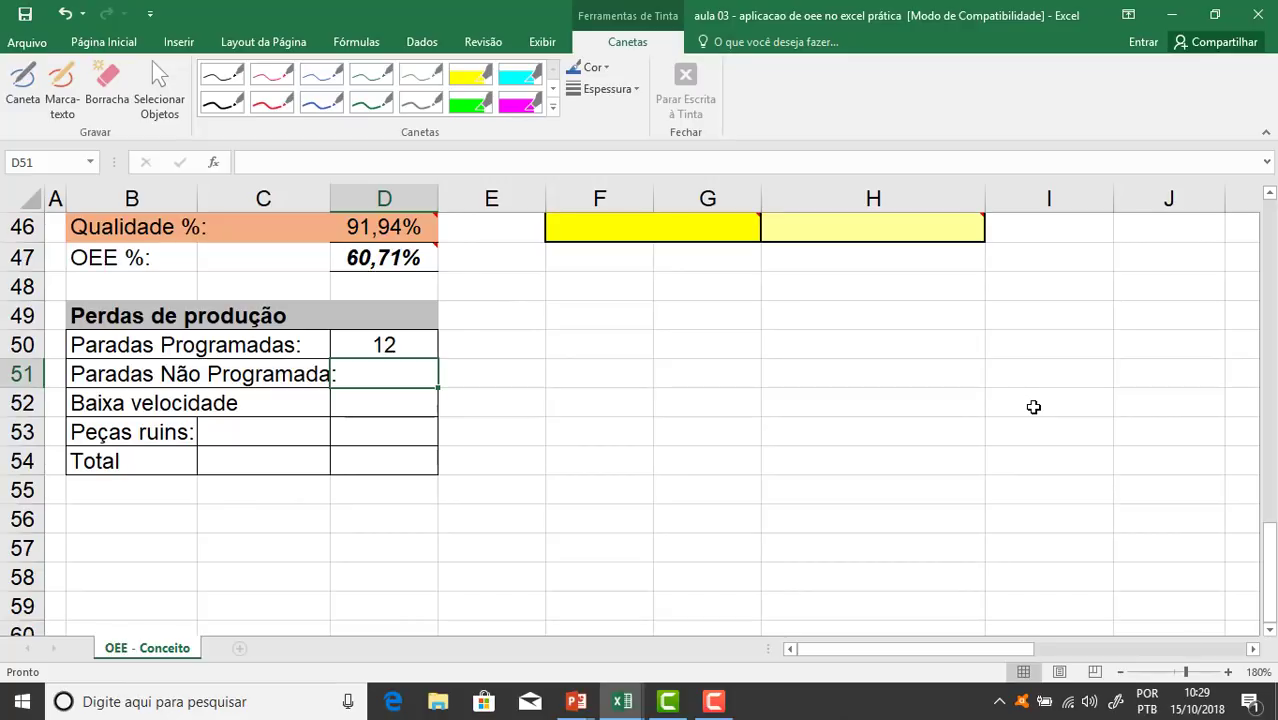
Calculate the Paradas Não Programada loss in D51 with the formula =G25+H25+I25+J25
type("=")
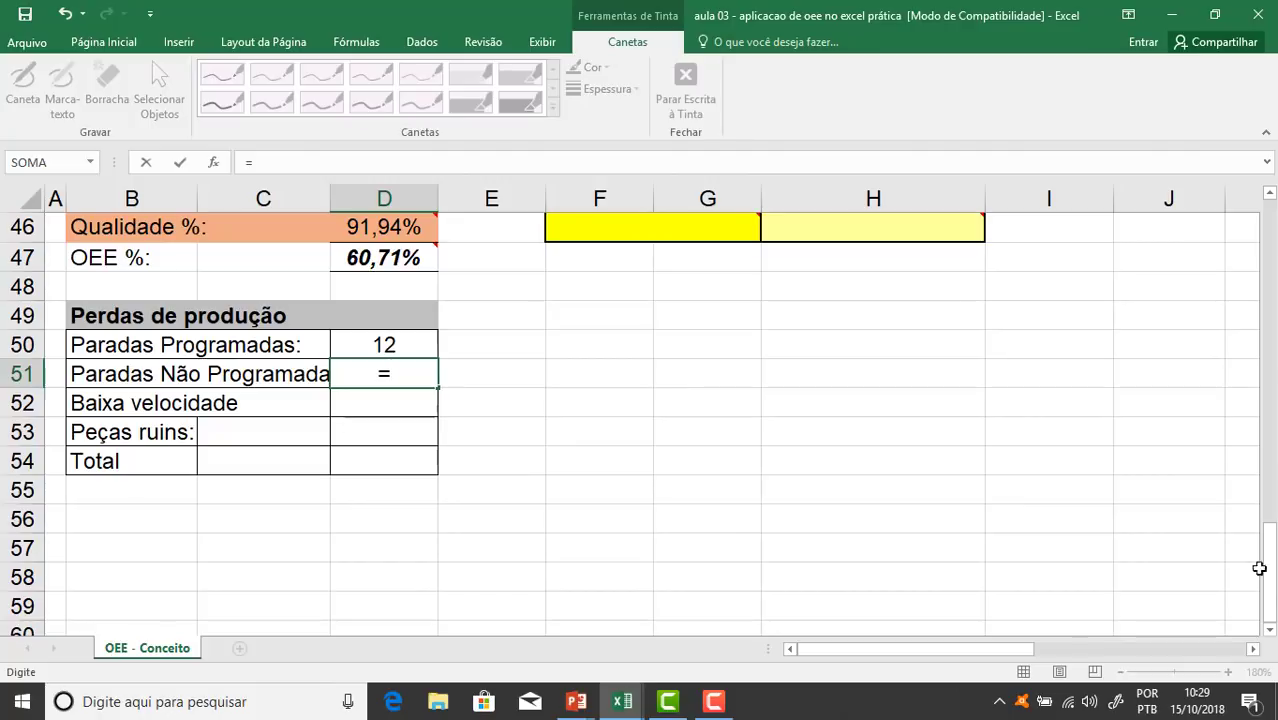
left_click_drag(1259, 568, 1262, 380)
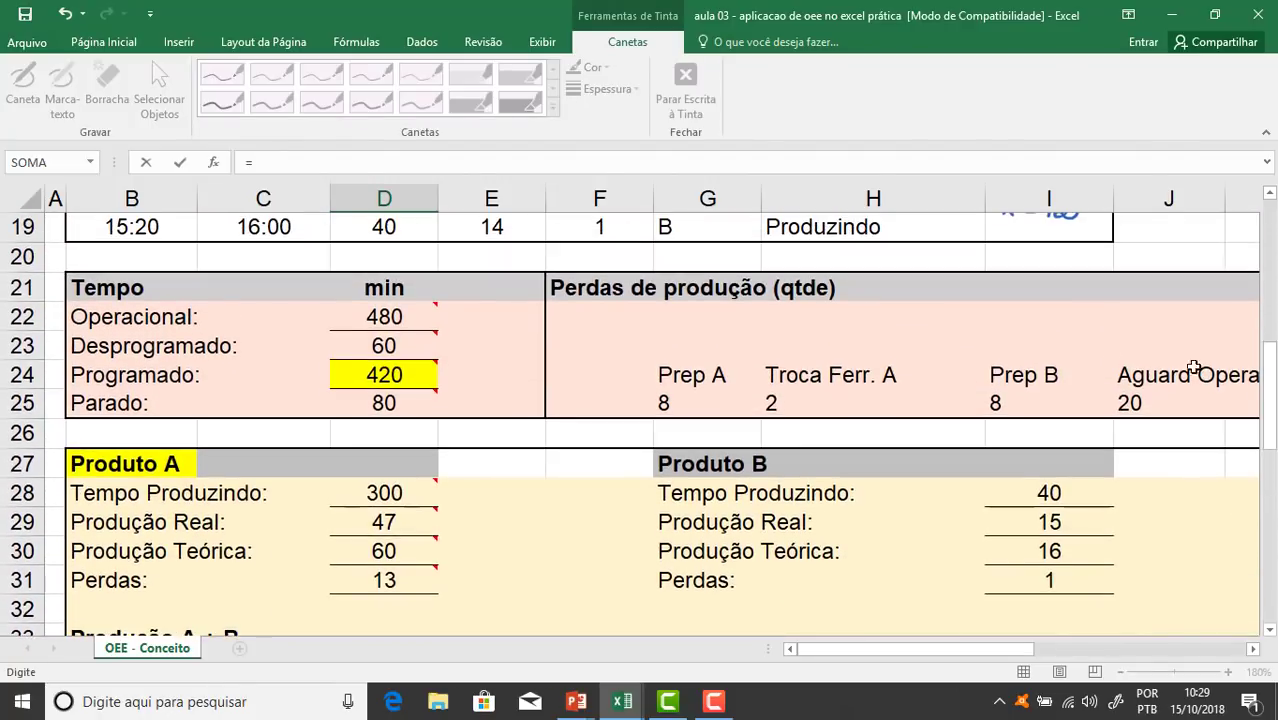
left_click(683, 400)
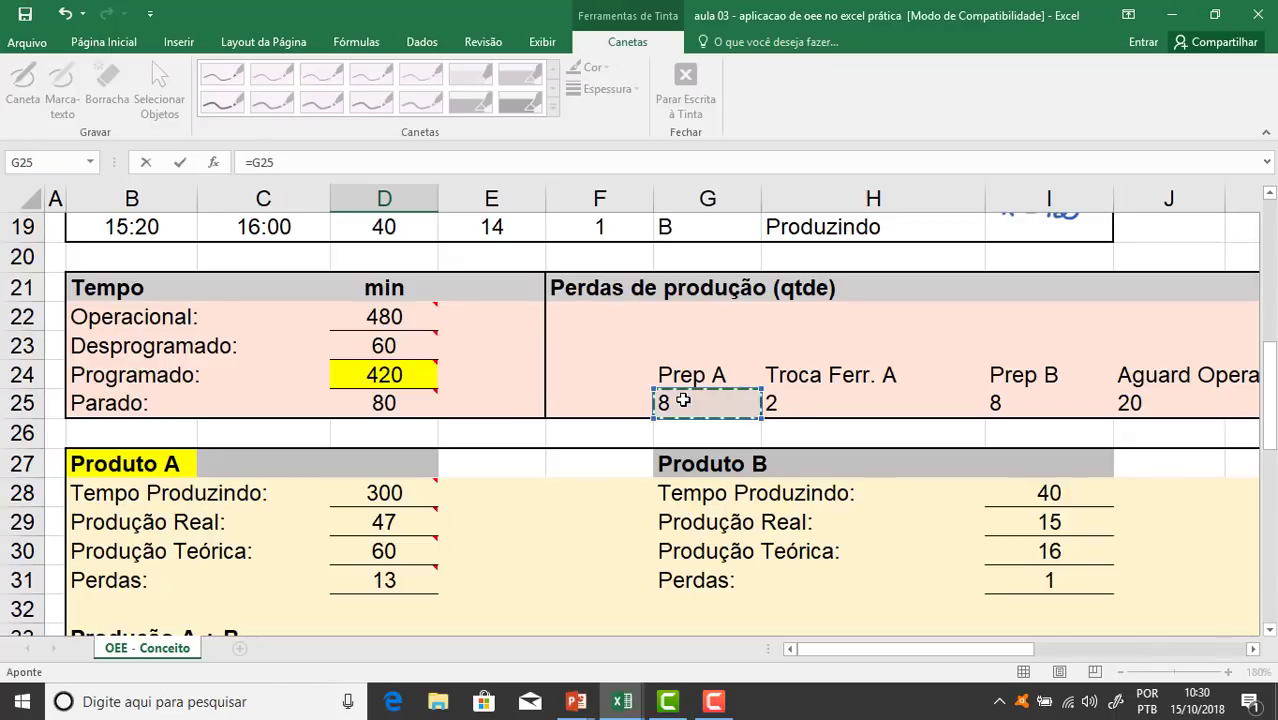
type("+")
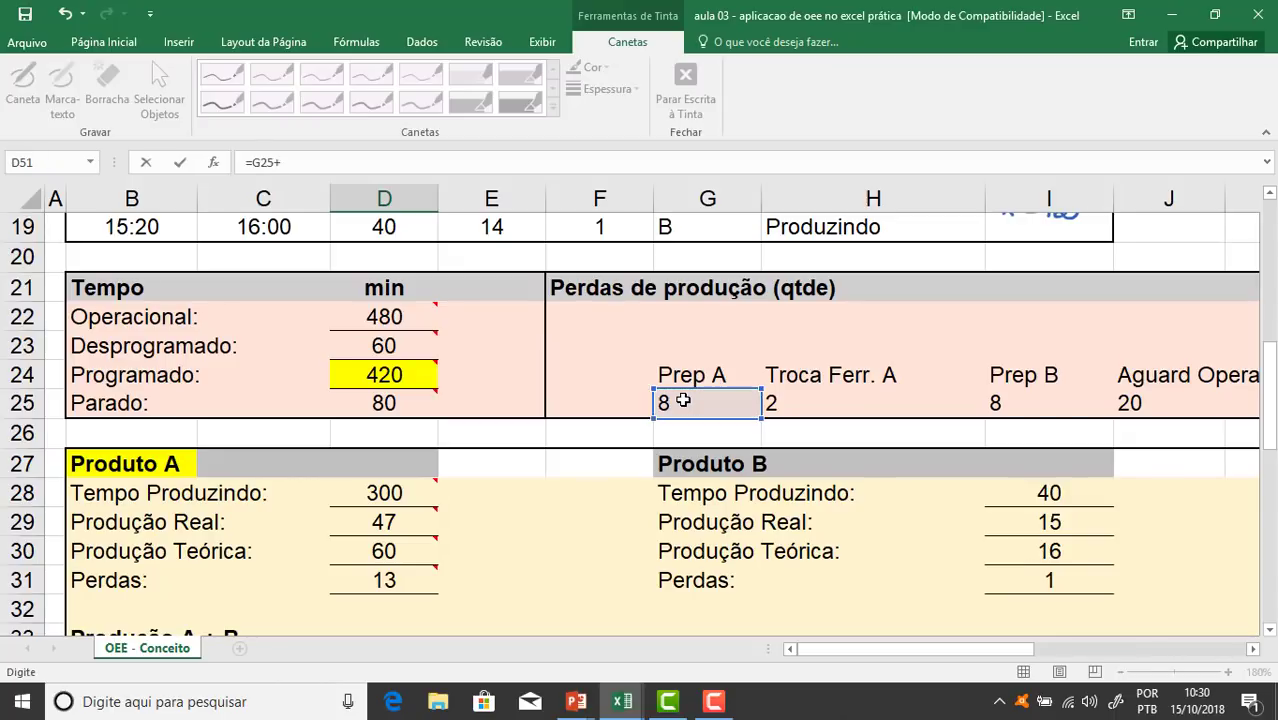
left_click(832, 413)
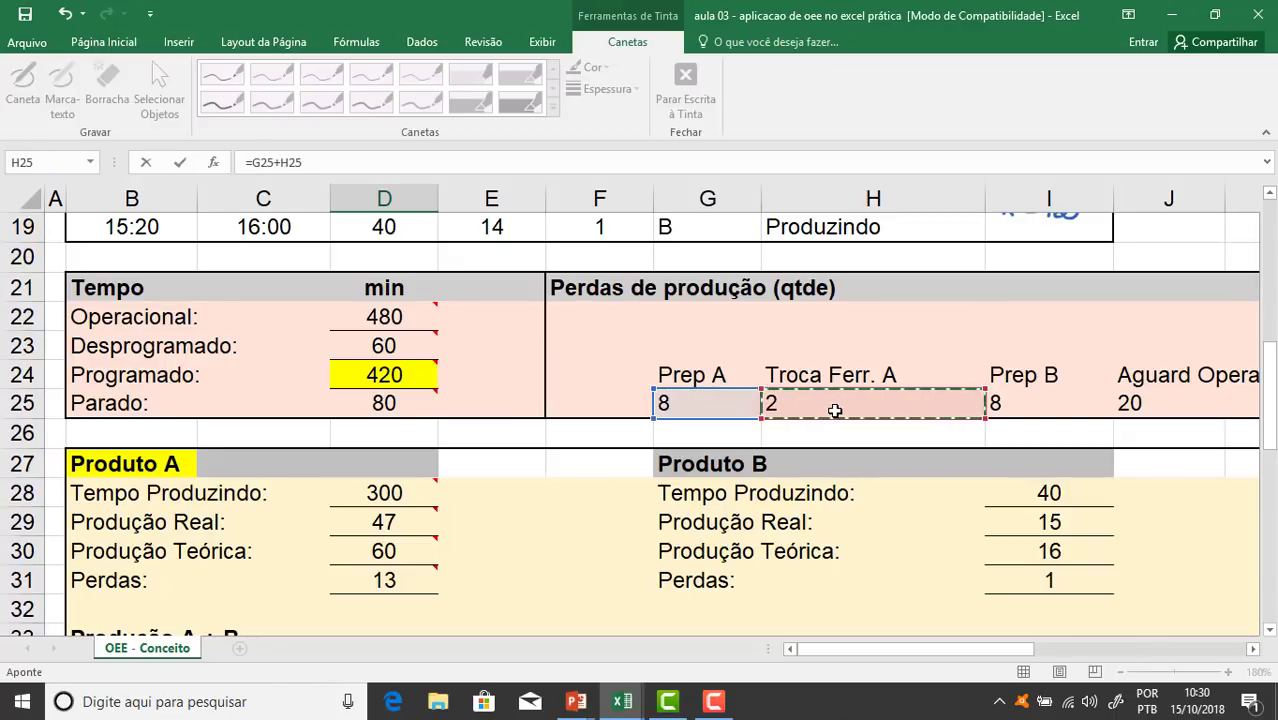
type("+")
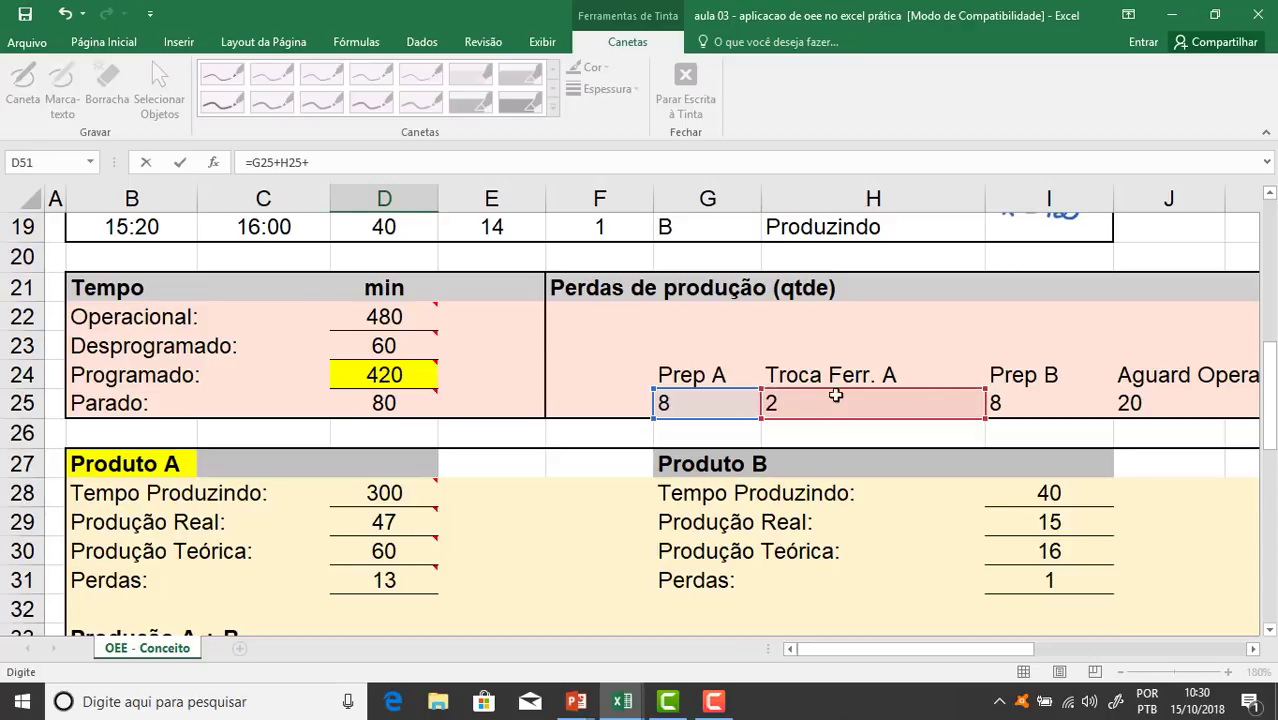
left_click(1047, 403)
type("+")
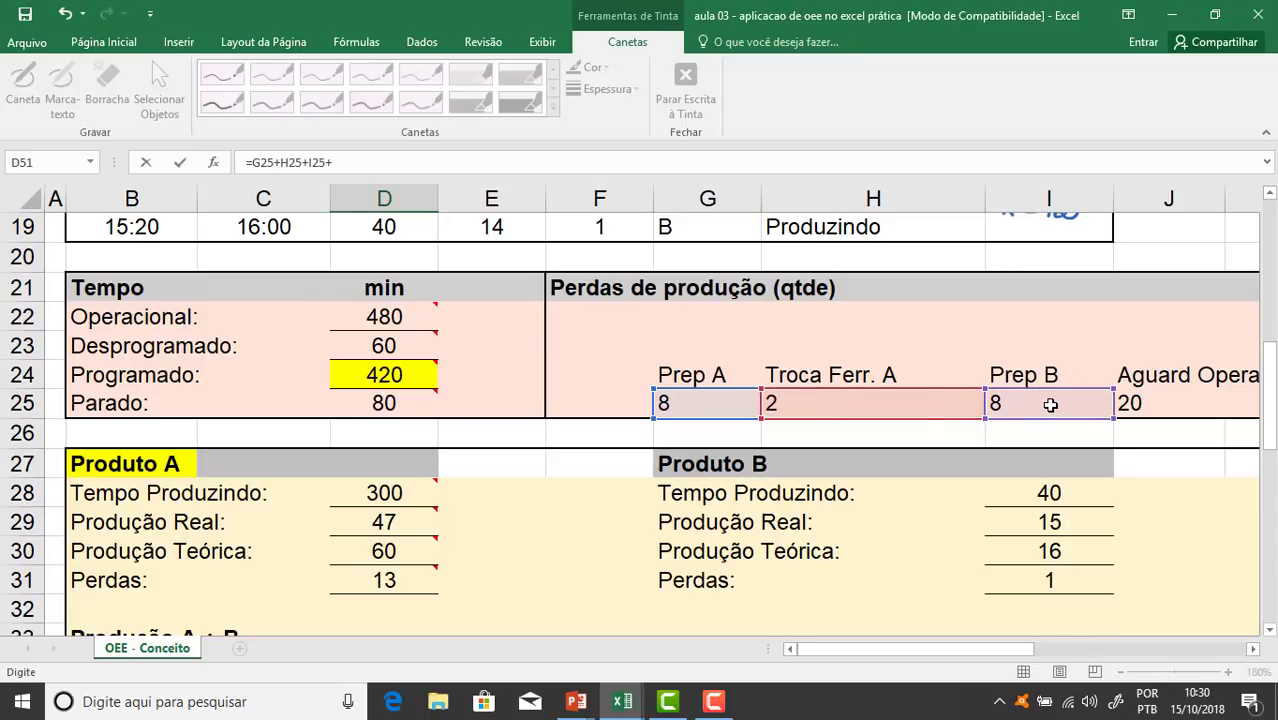
left_click(1176, 403)
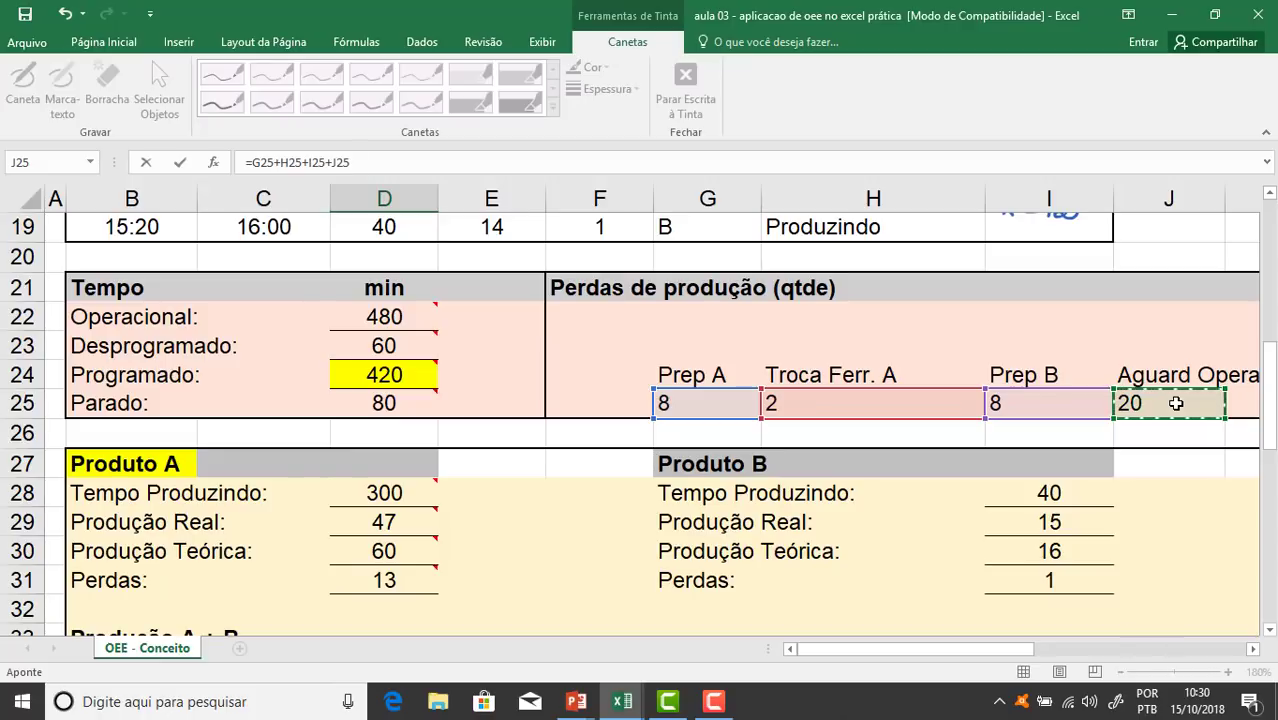
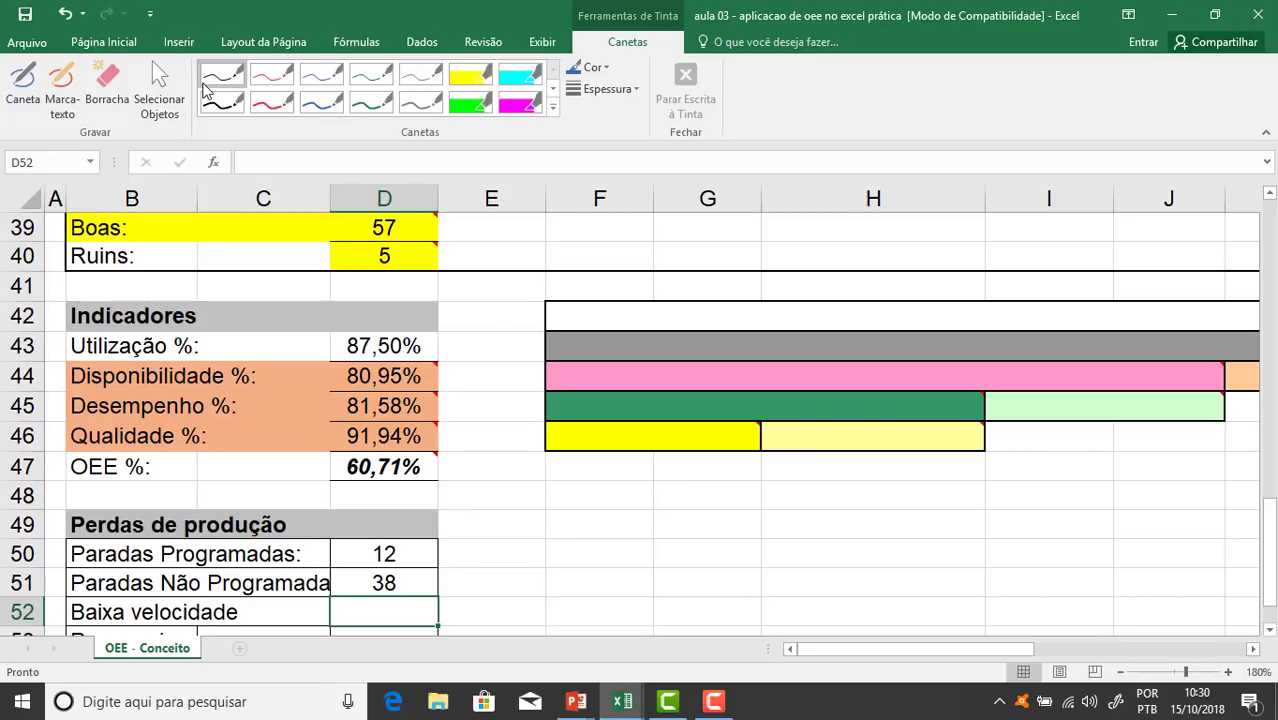
Link the Baixa velocidade loss in D52 to the combined A + B Perdas cell with the formula =D37
scroll(410, 540, "down", 1)
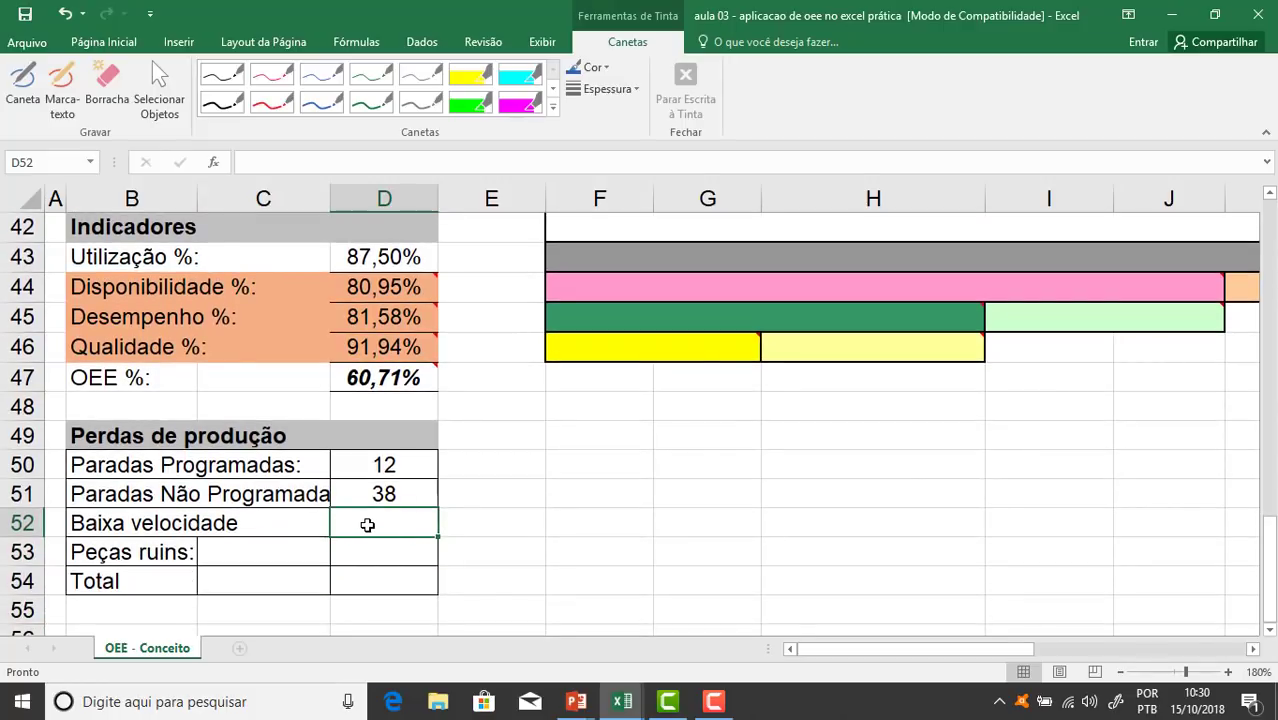
type("=")
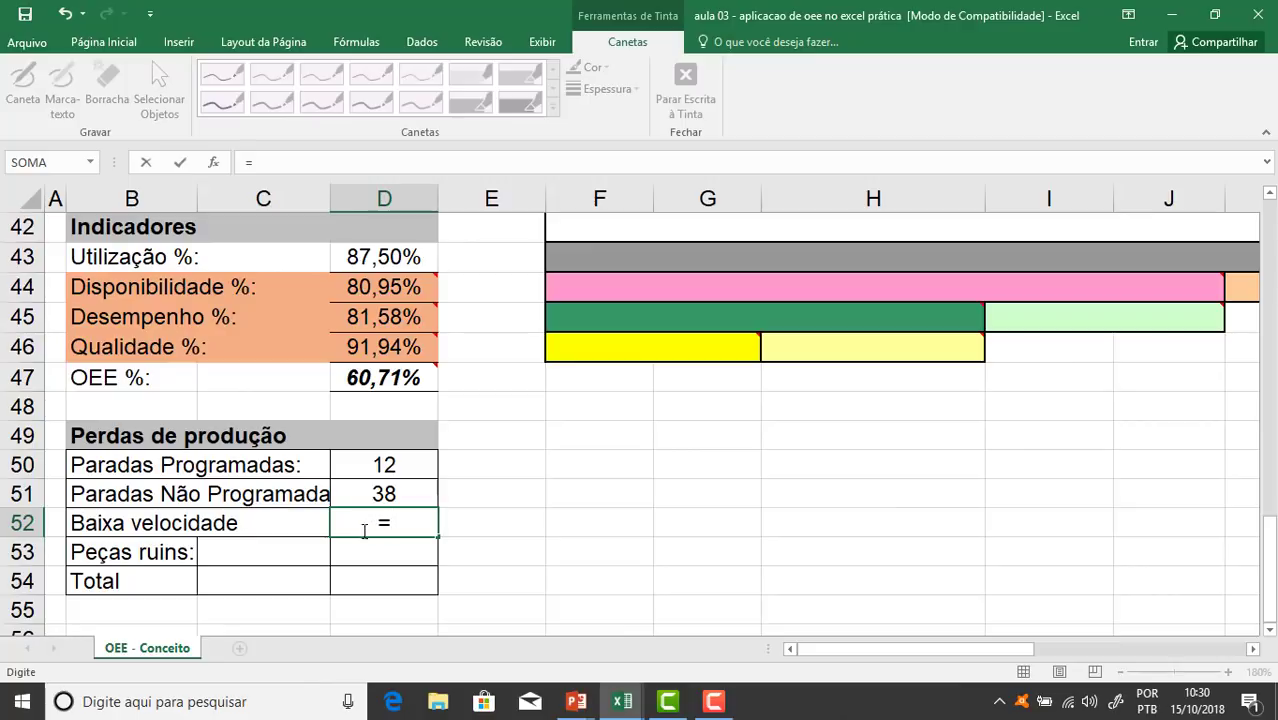
scroll(362, 530, "up", 2)
scroll(362, 563, "up", 1)
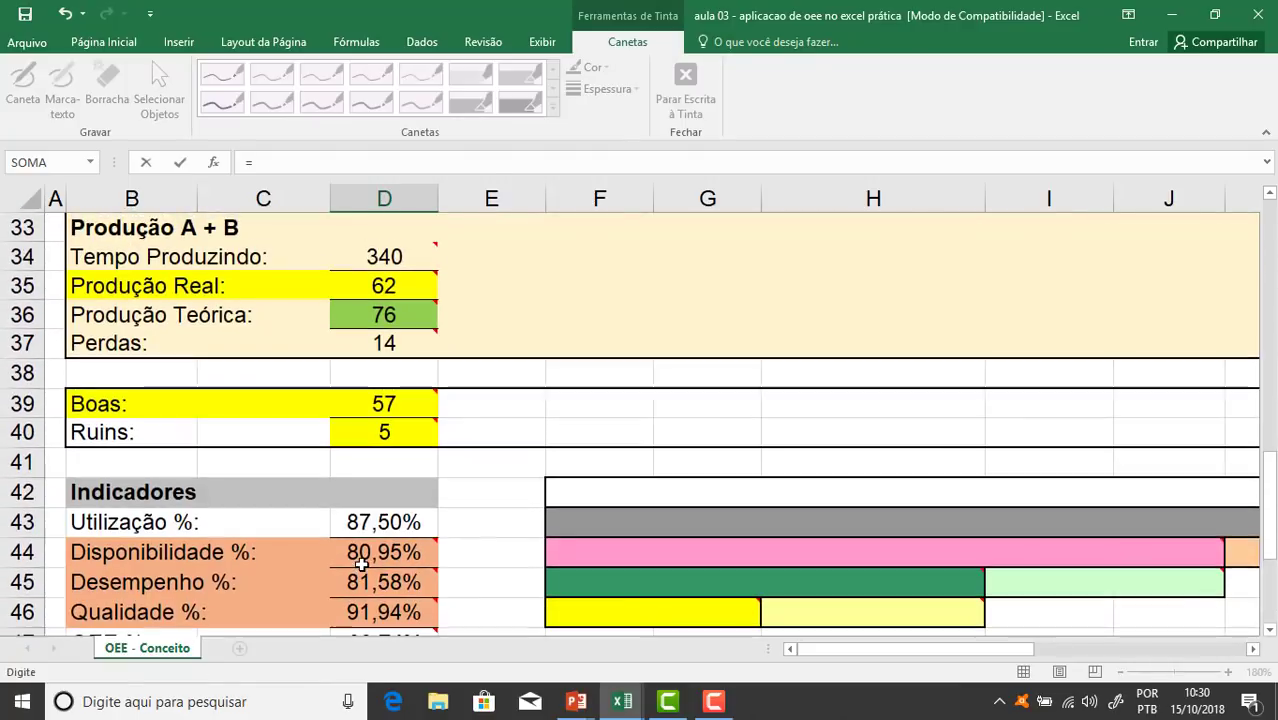
mouse_move(389, 344)
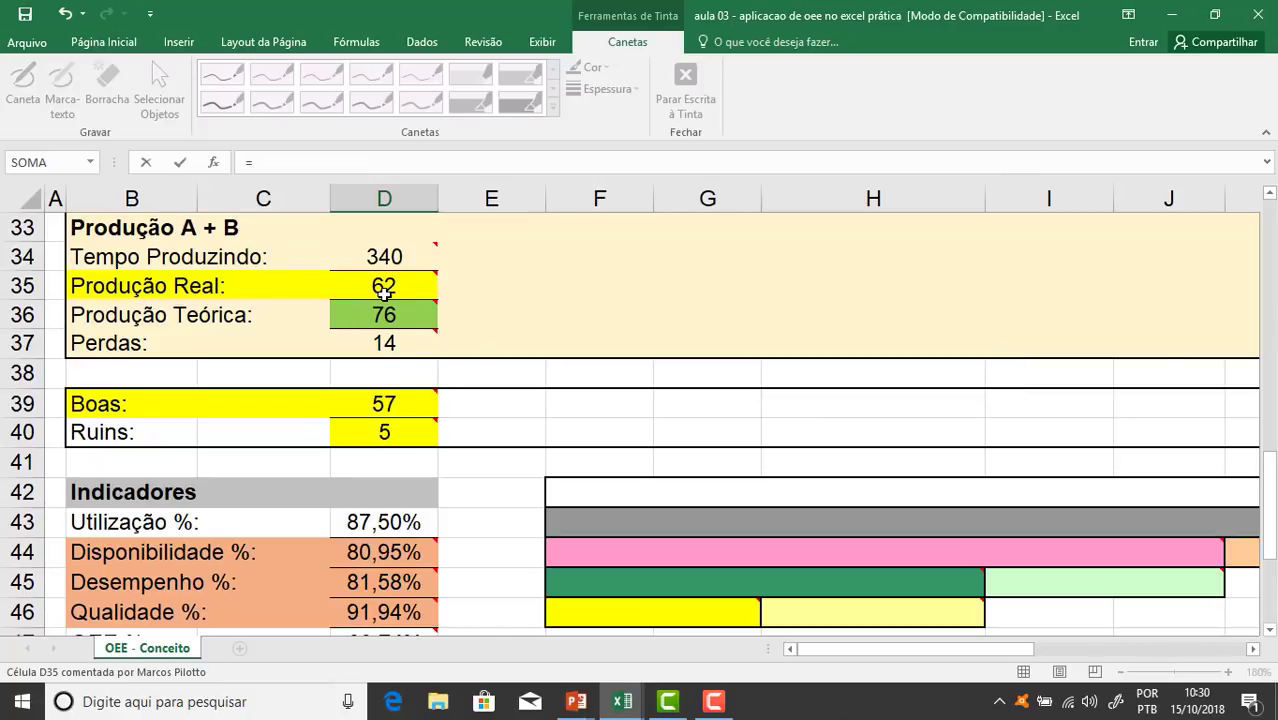
mouse_move(393, 288)
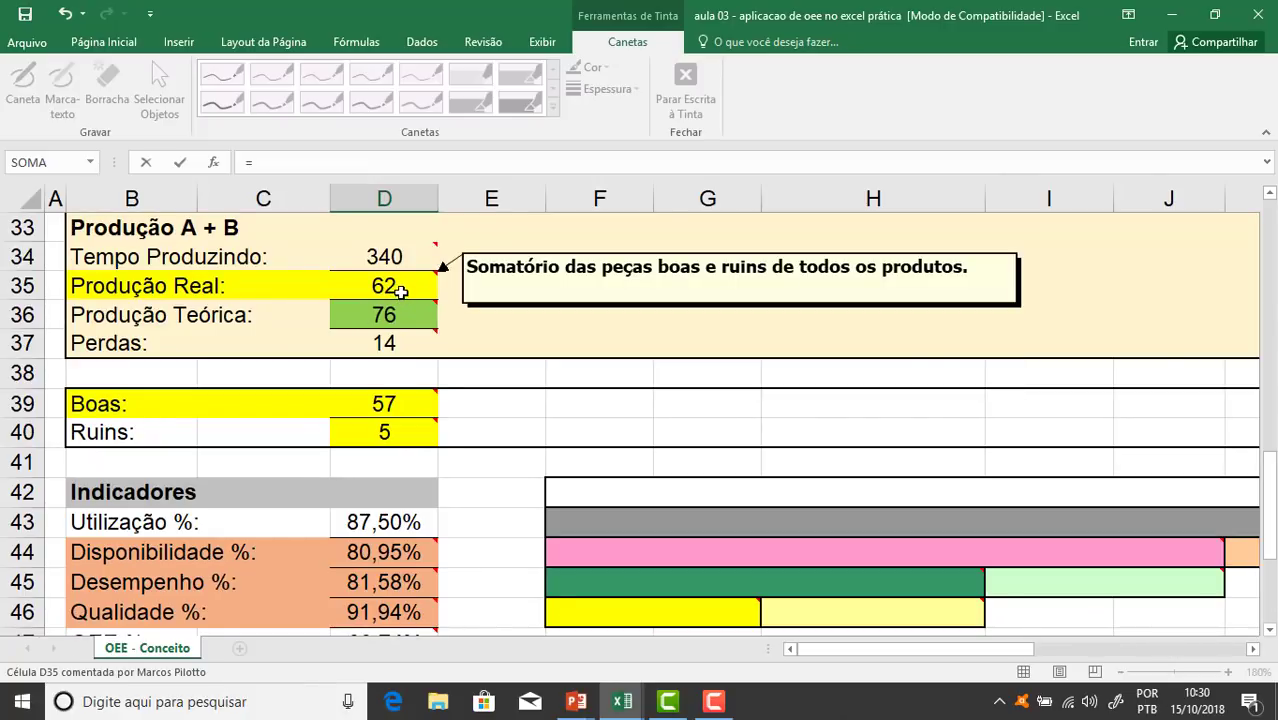
mouse_move(399, 315)
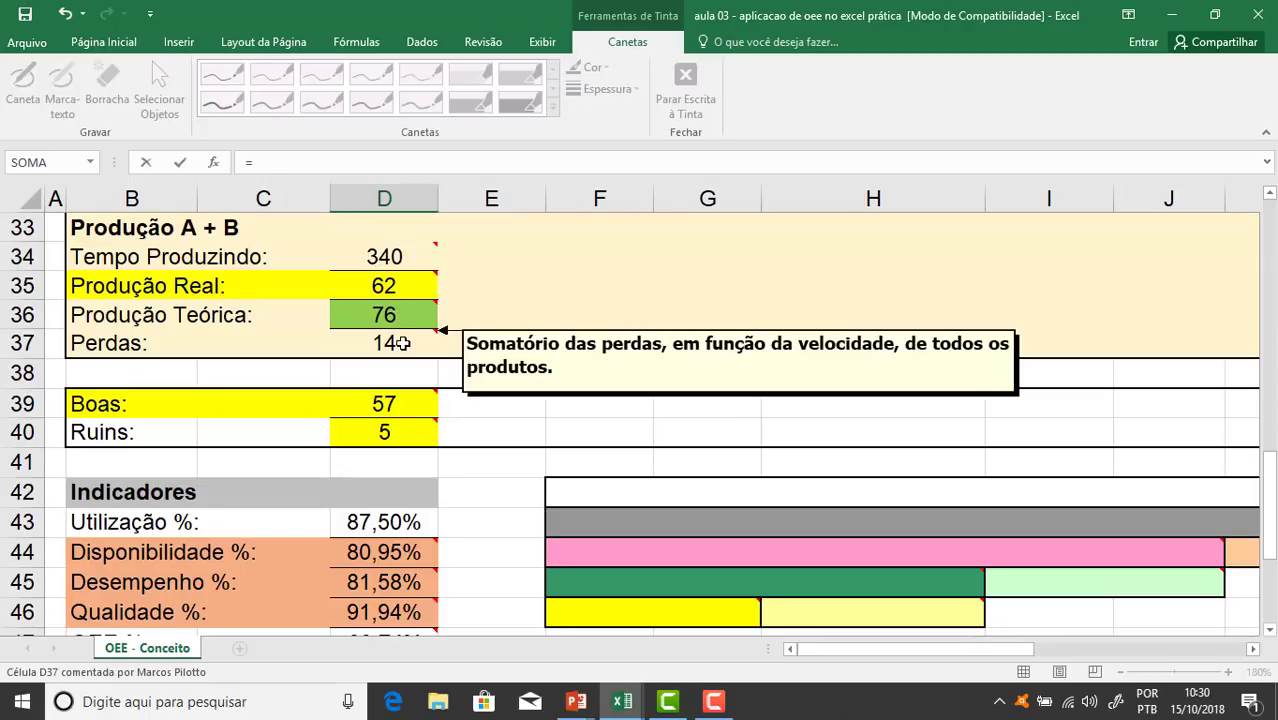
left_click(399, 342)
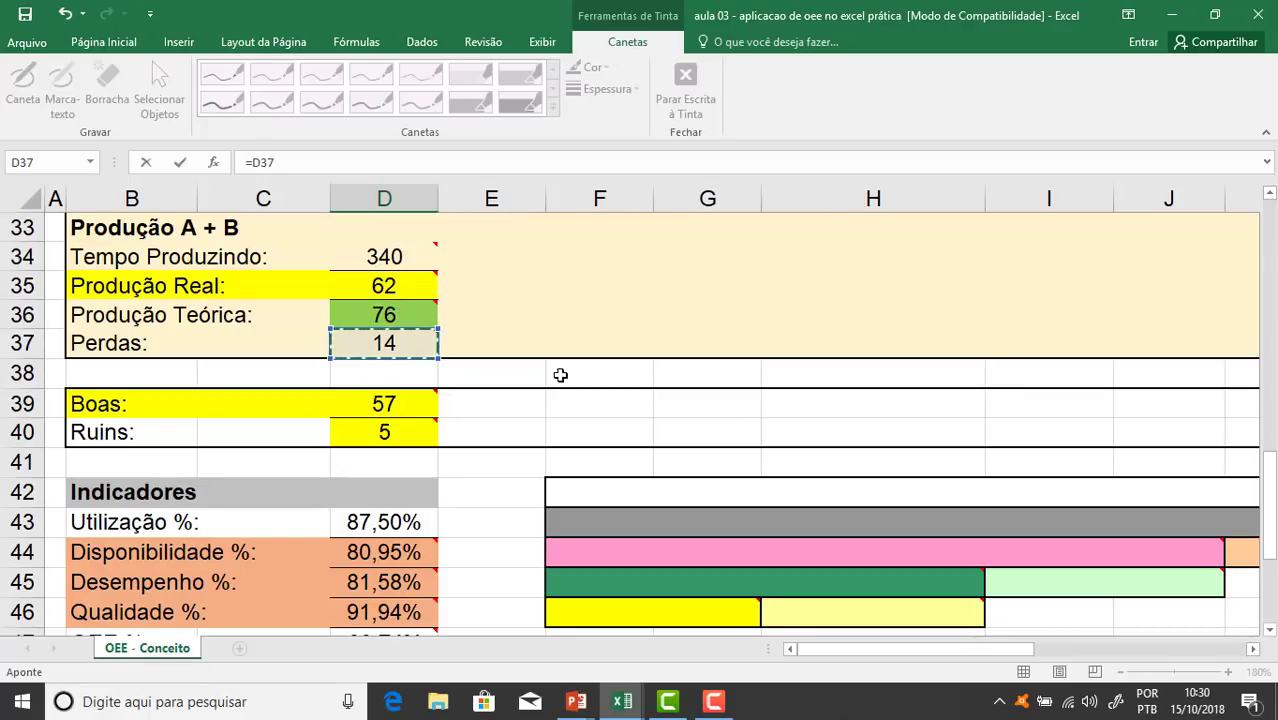
key("Return")
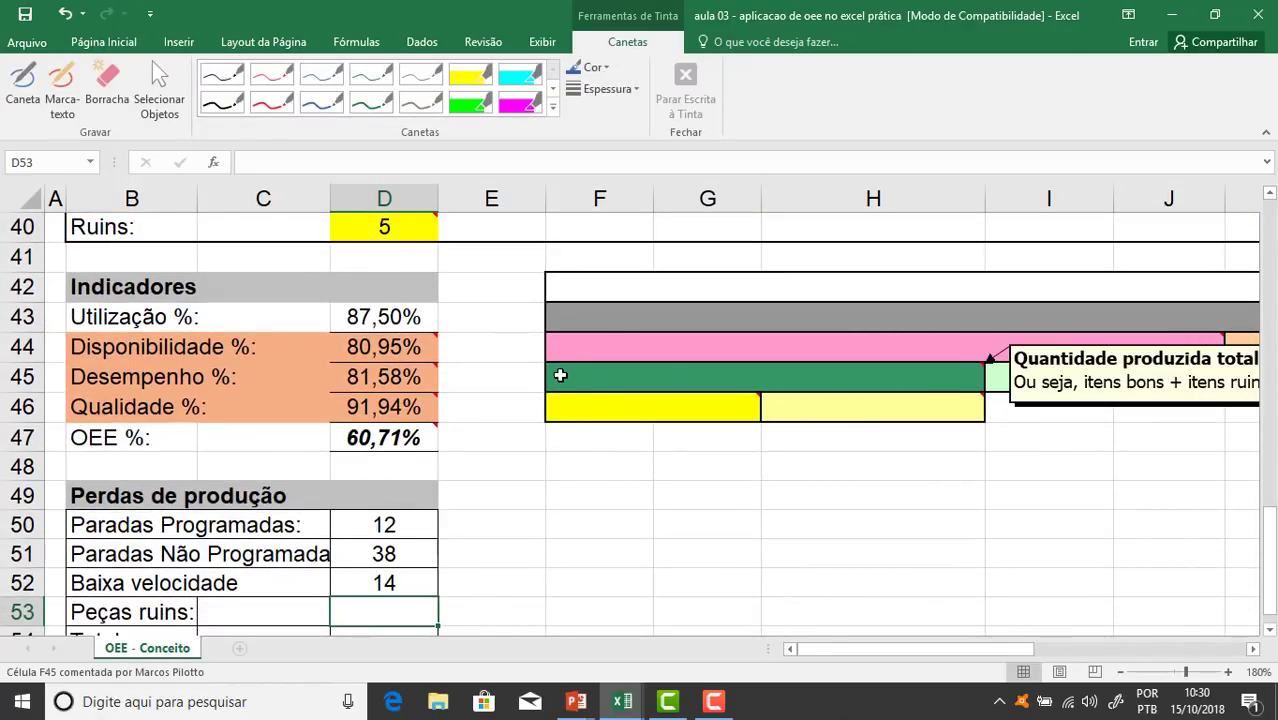
Link the Peças ruins loss in D53 to the Ruins quantity with the formula =D40
type("=")
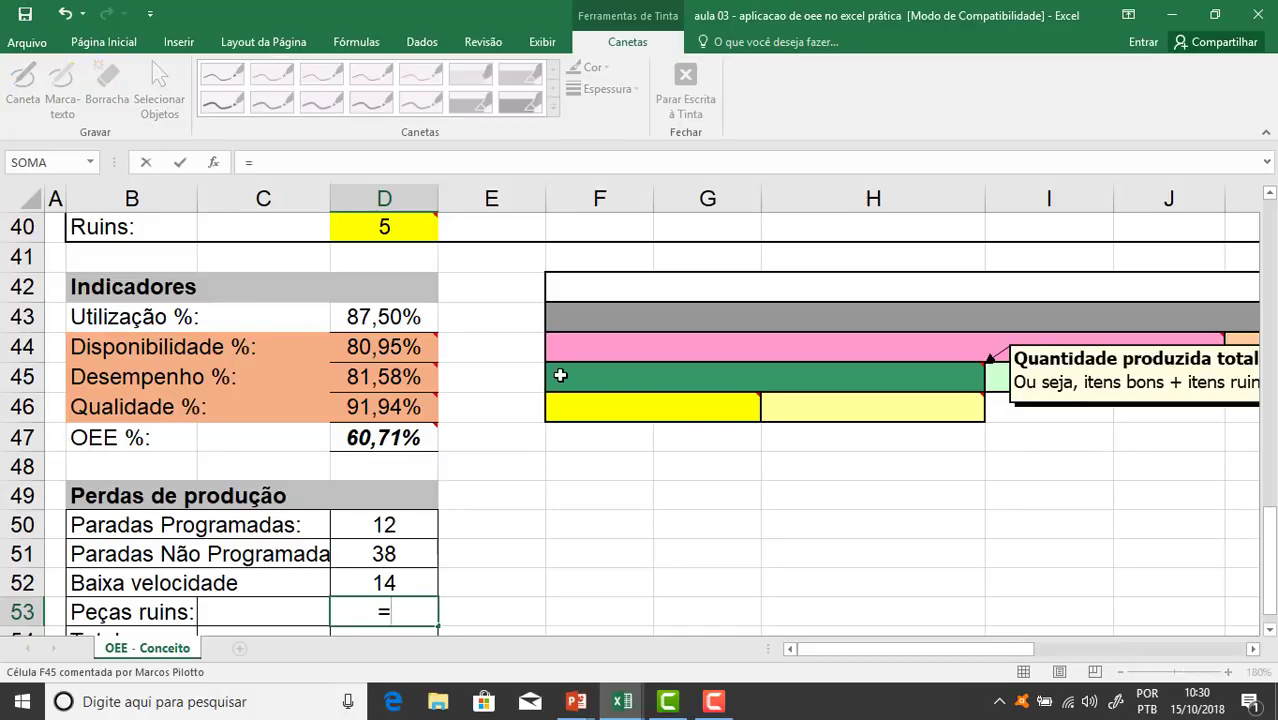
scroll(402, 258, "up", 1)
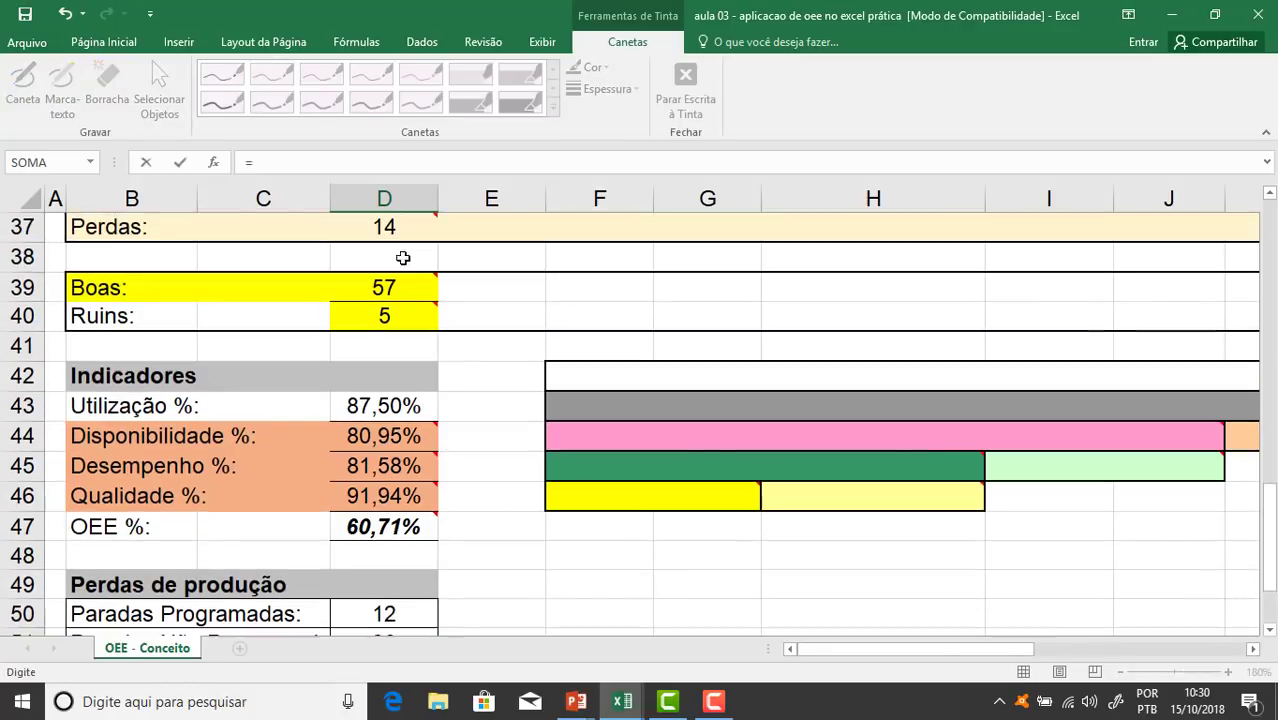
mouse_move(402, 319)
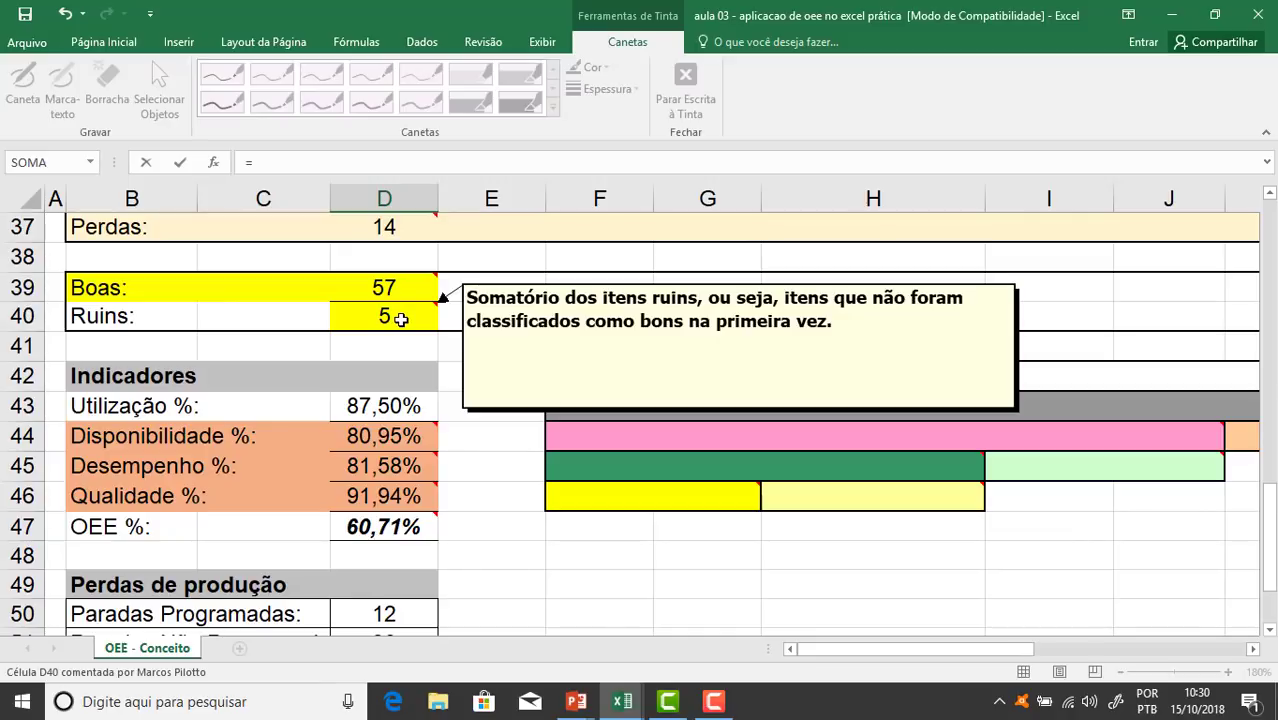
left_click(400, 319)
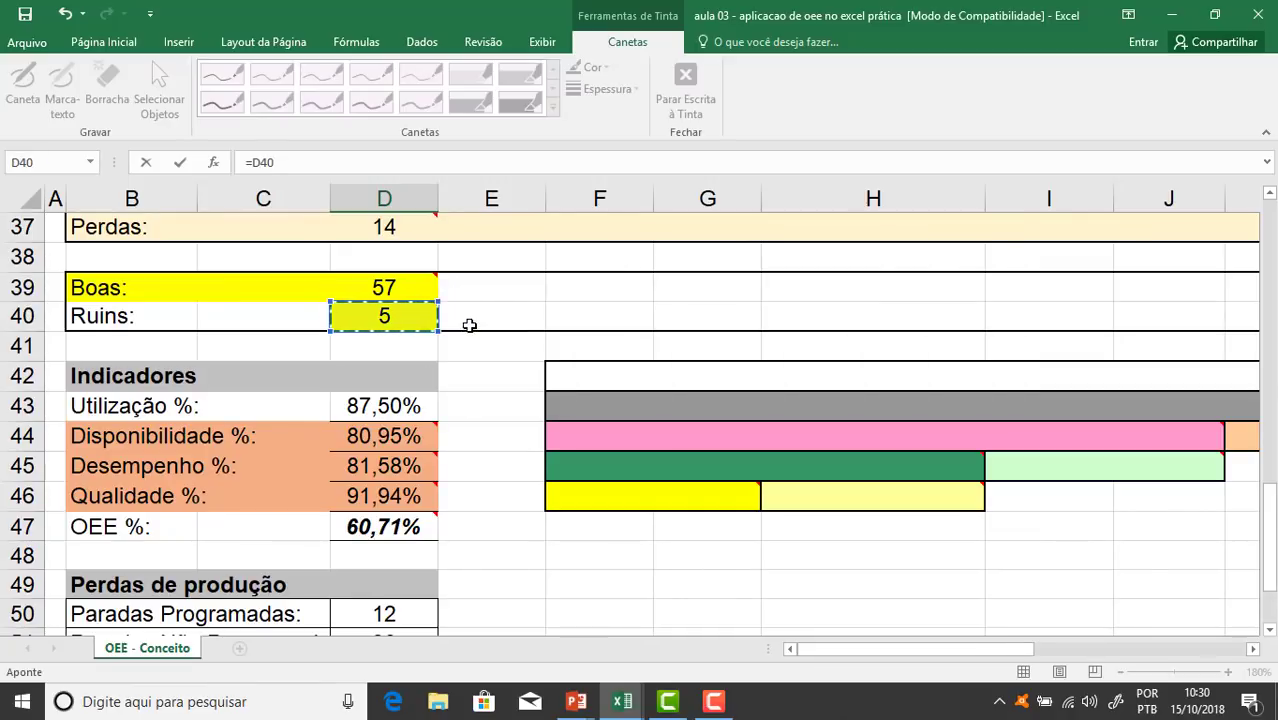
key("Return")
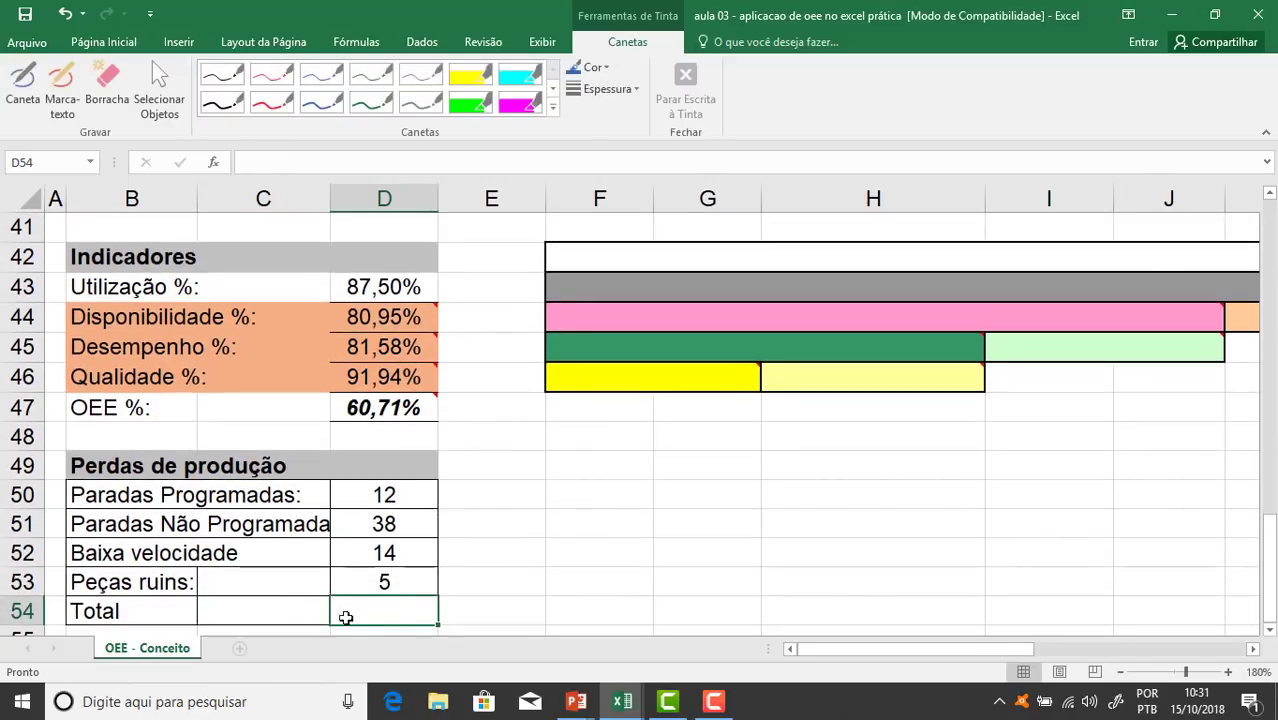
Calculate the Total of the production losses in D54 with the formula =D50+D51+D52+D53
type("=")
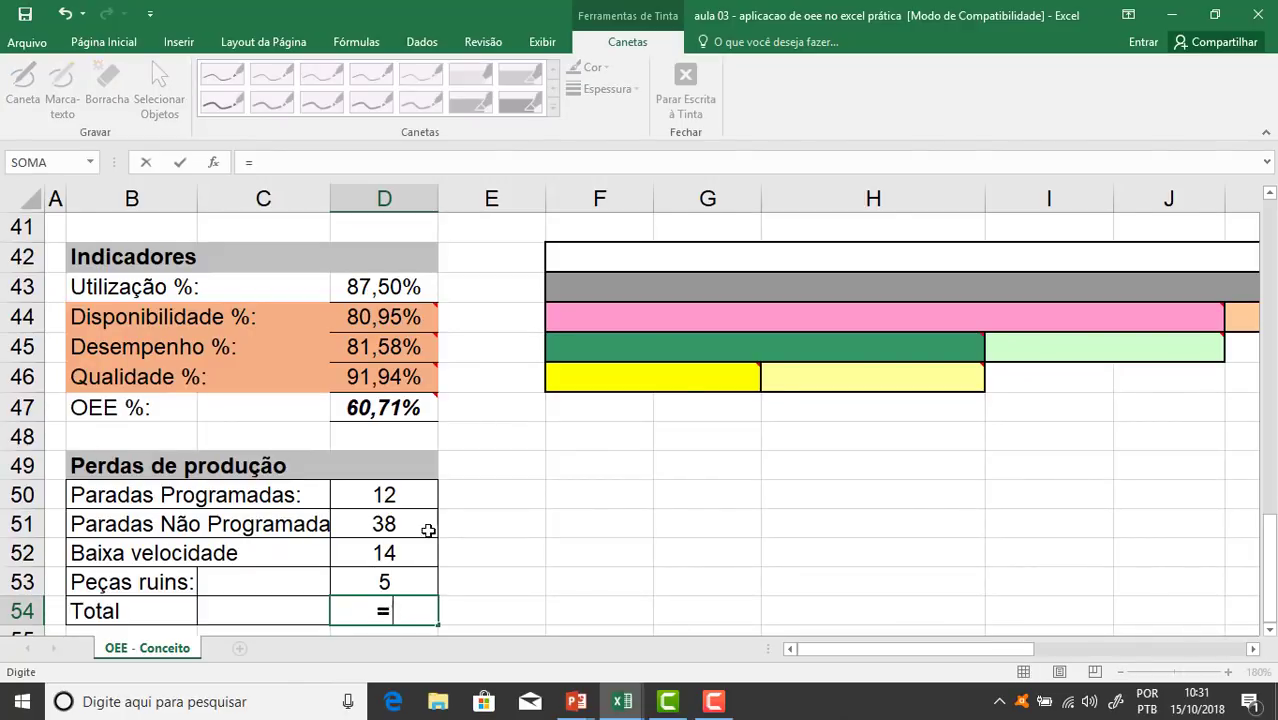
left_click(373, 494)
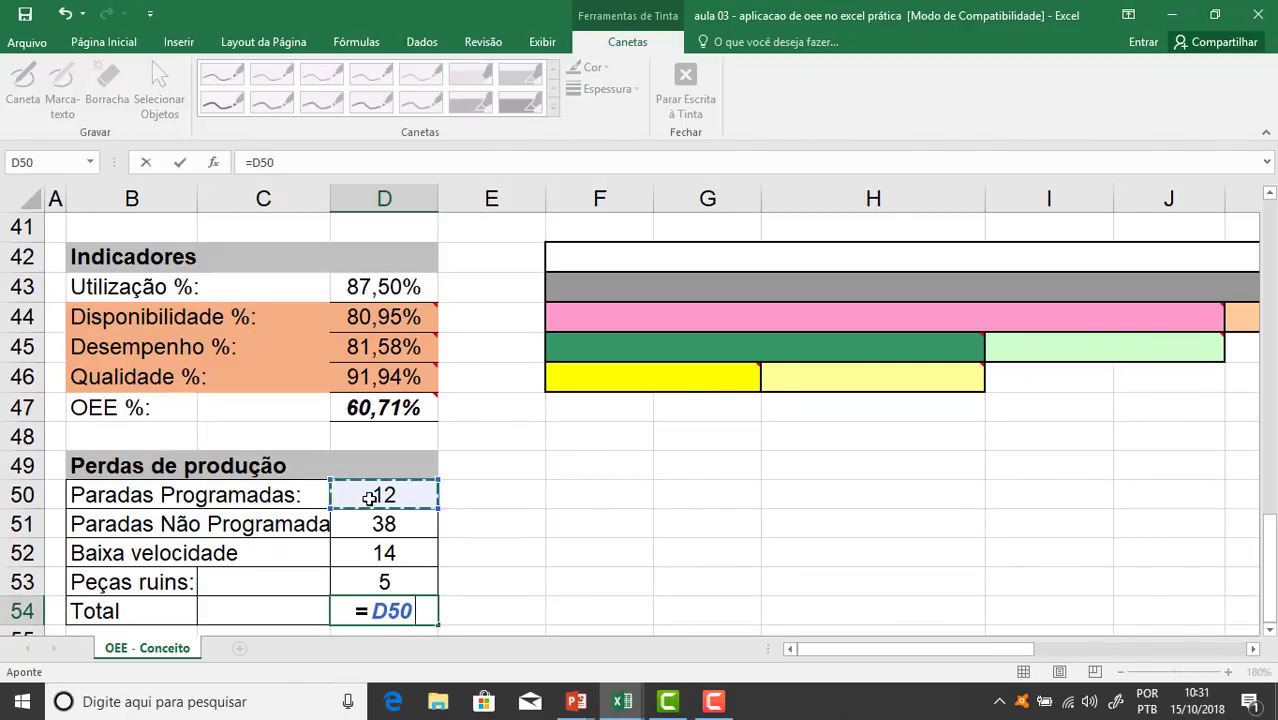
type("+")
left_click(405, 520)
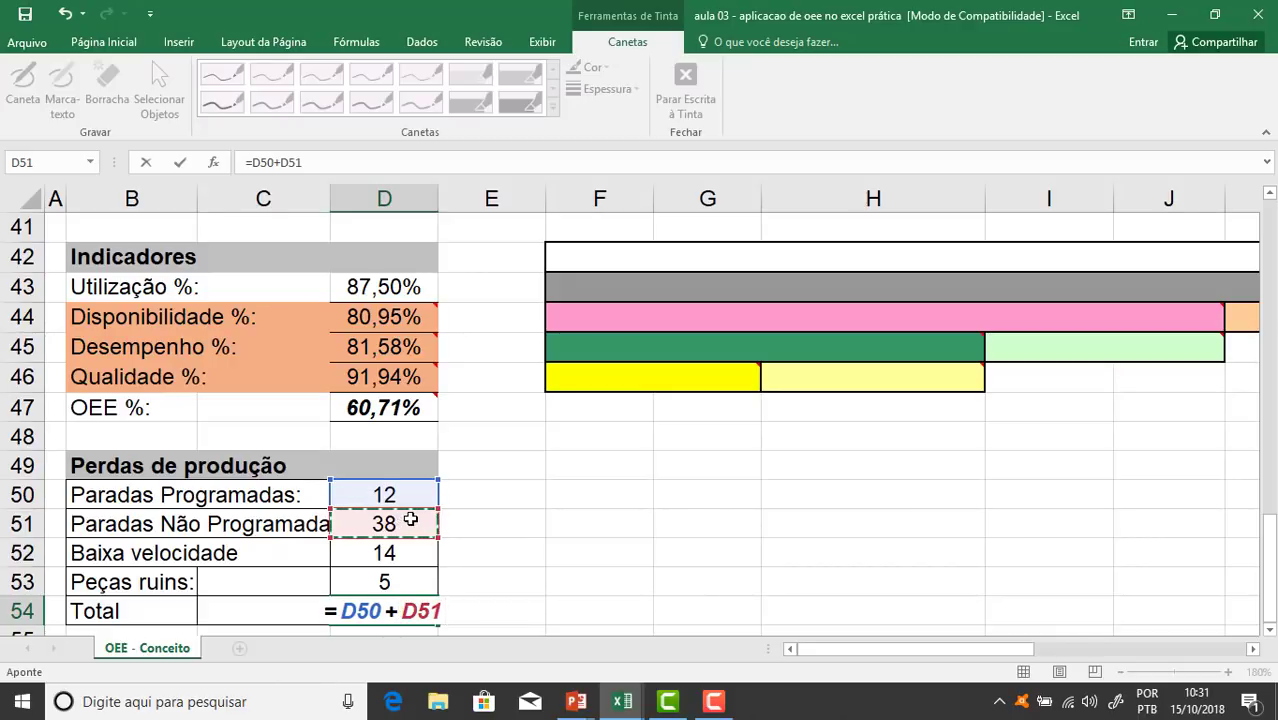
type("+")
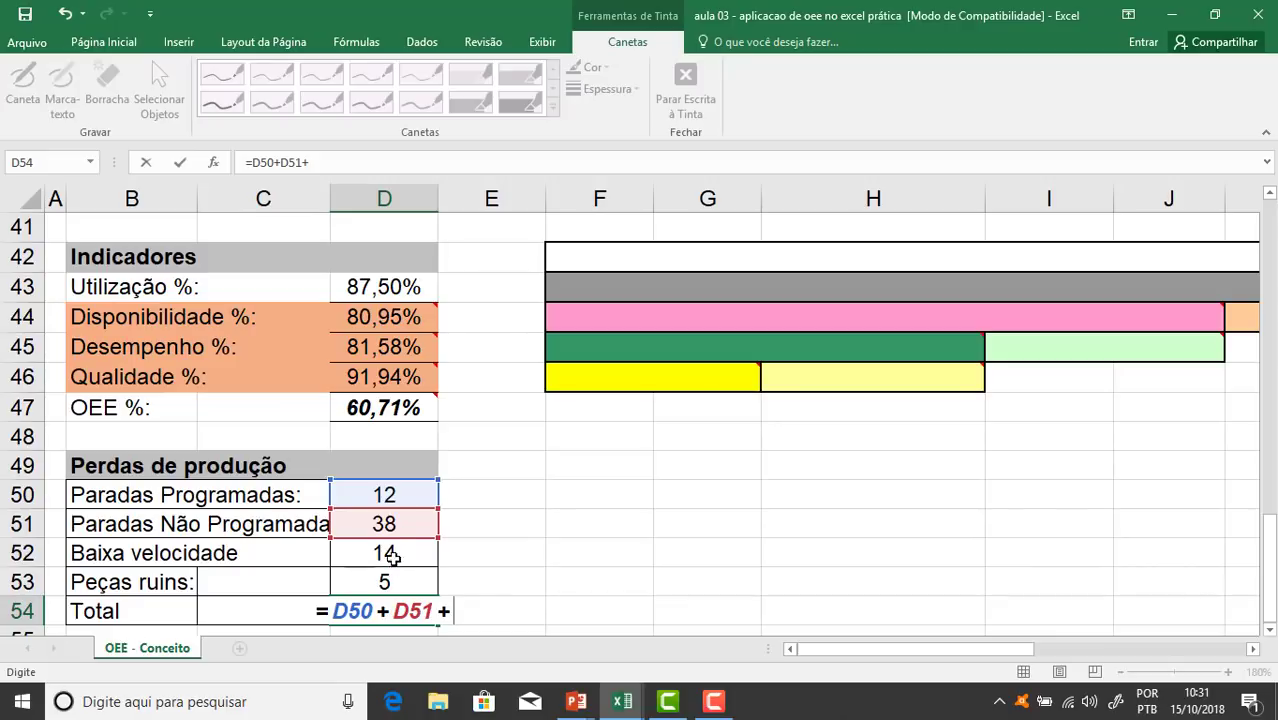
left_click(390, 550)
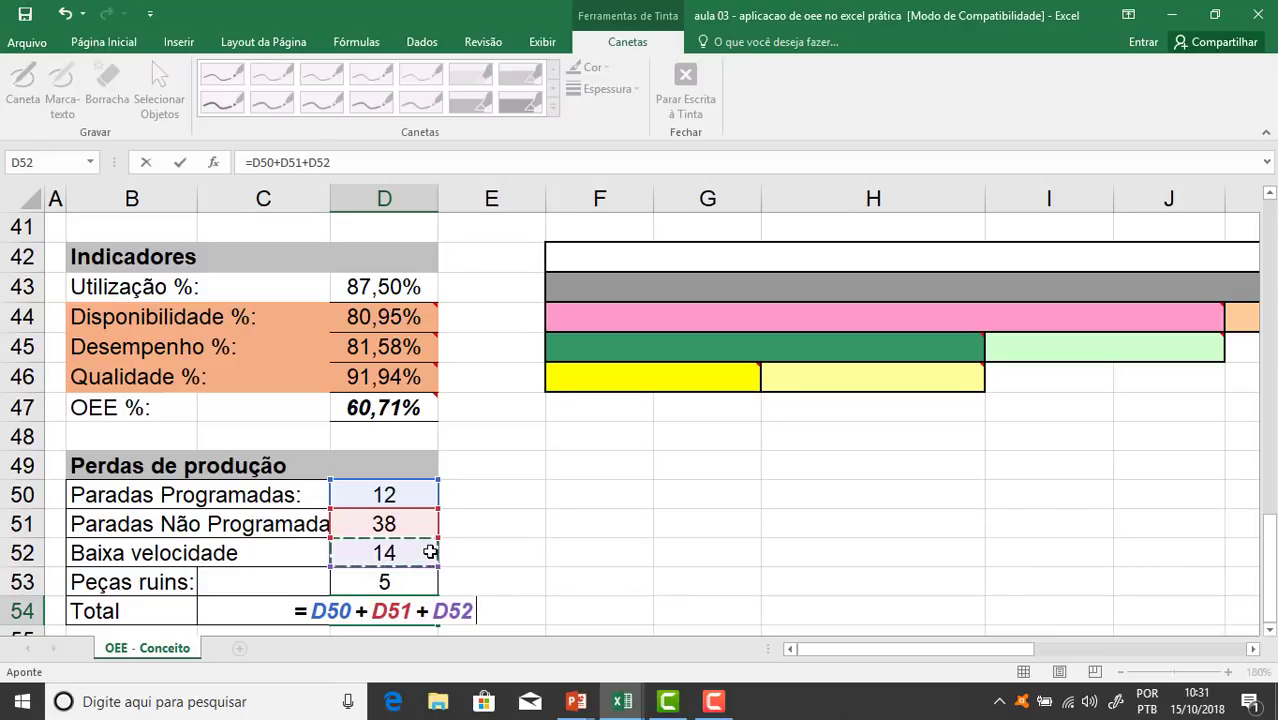
type("+")
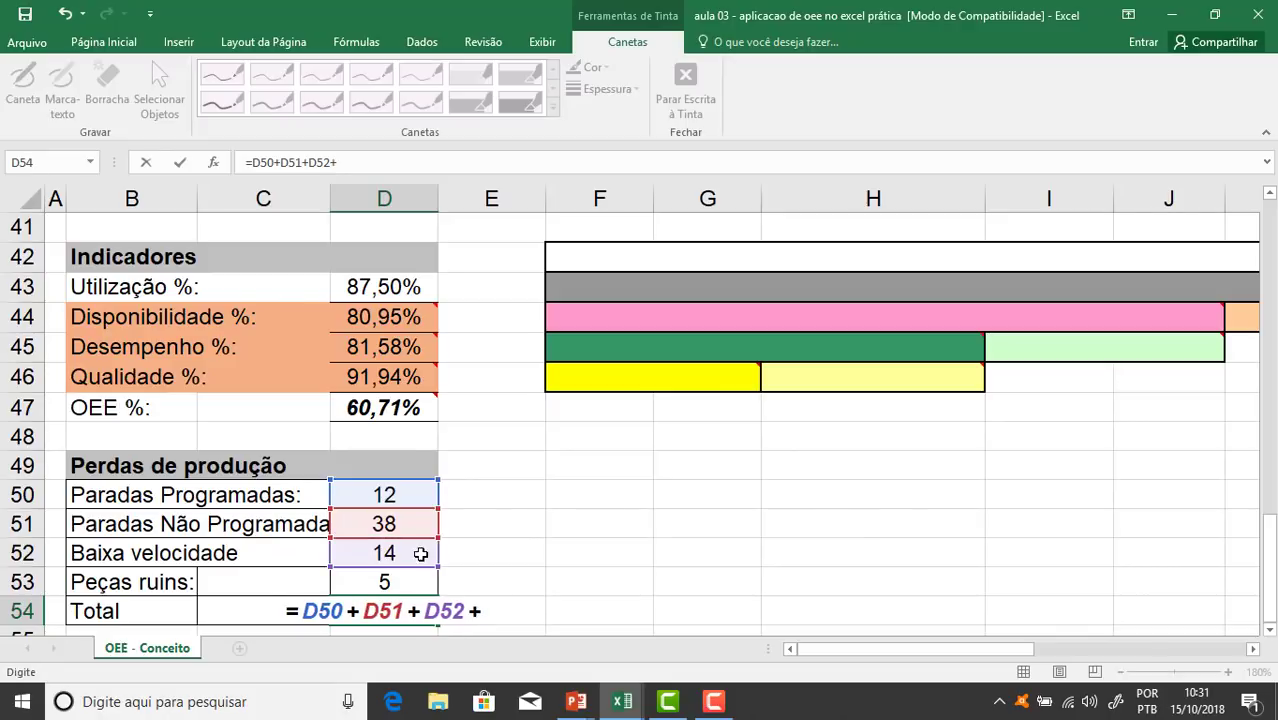
left_click(409, 579)
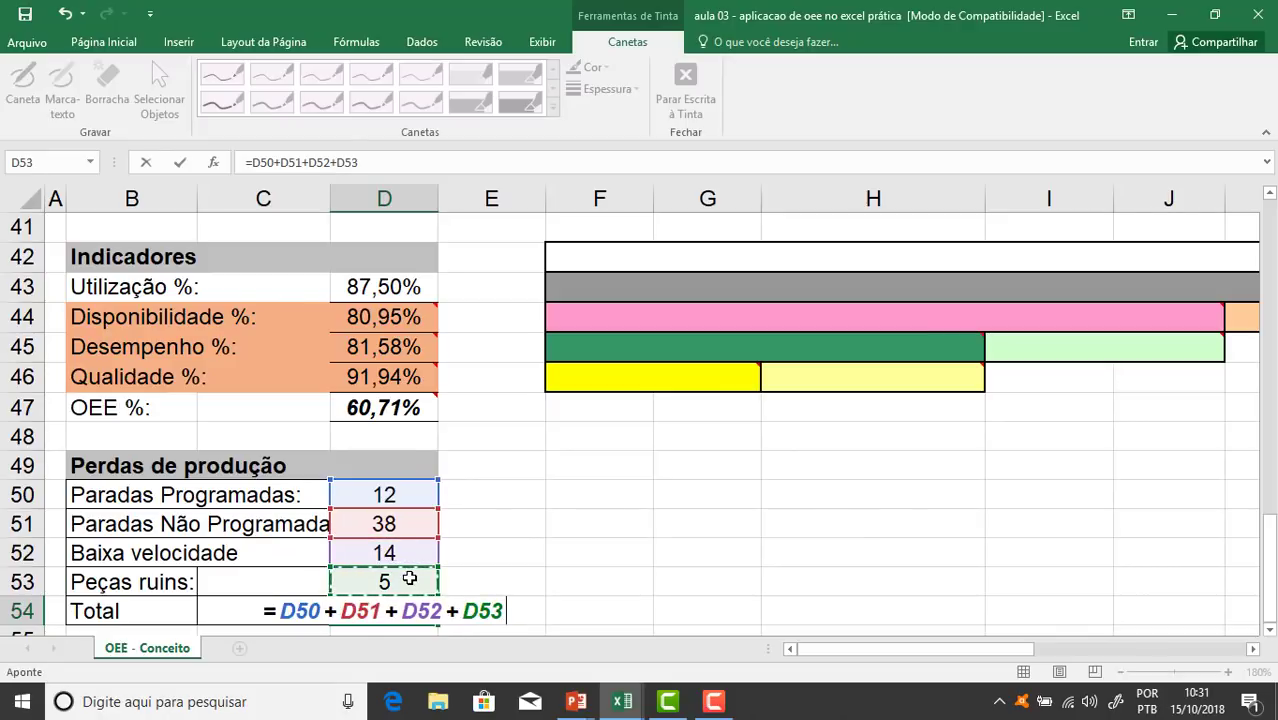
key("Return")
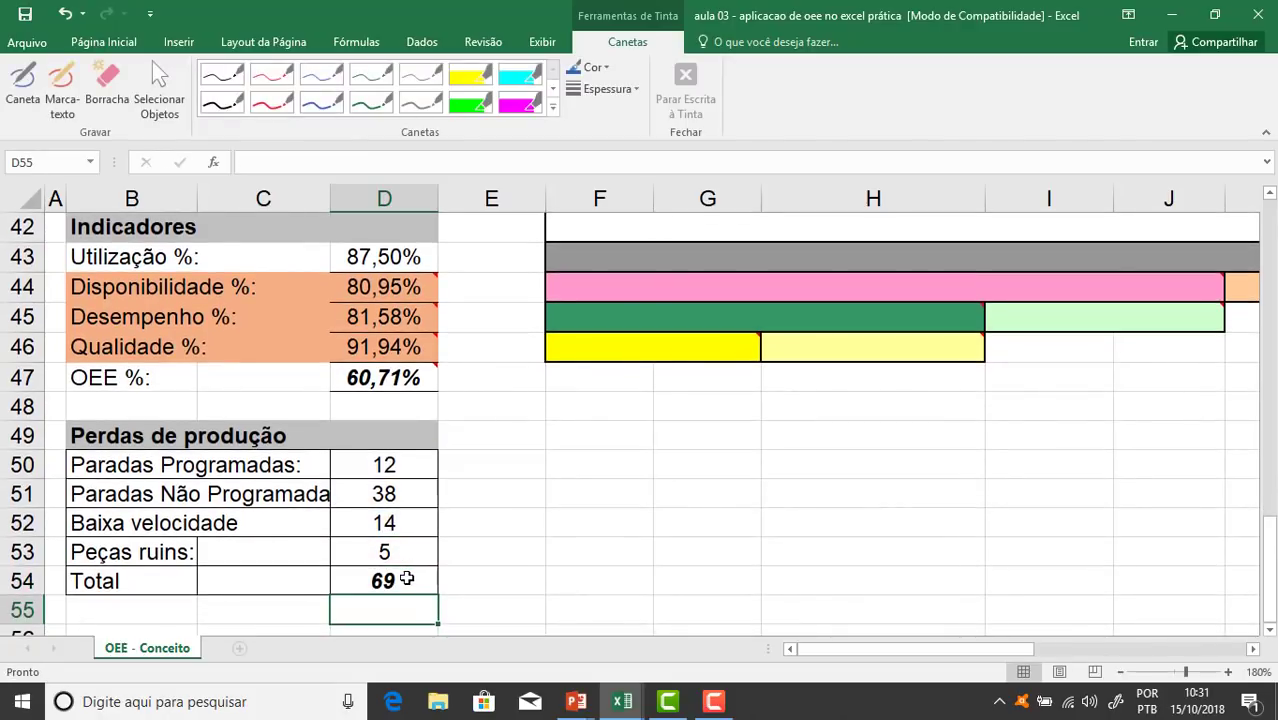
left_click(409, 579)
left_click(410, 463)
left_click_drag(410, 463, 420, 580)
scroll(530, 551, "up", 1)
scroll(530, 551, "up", 2)
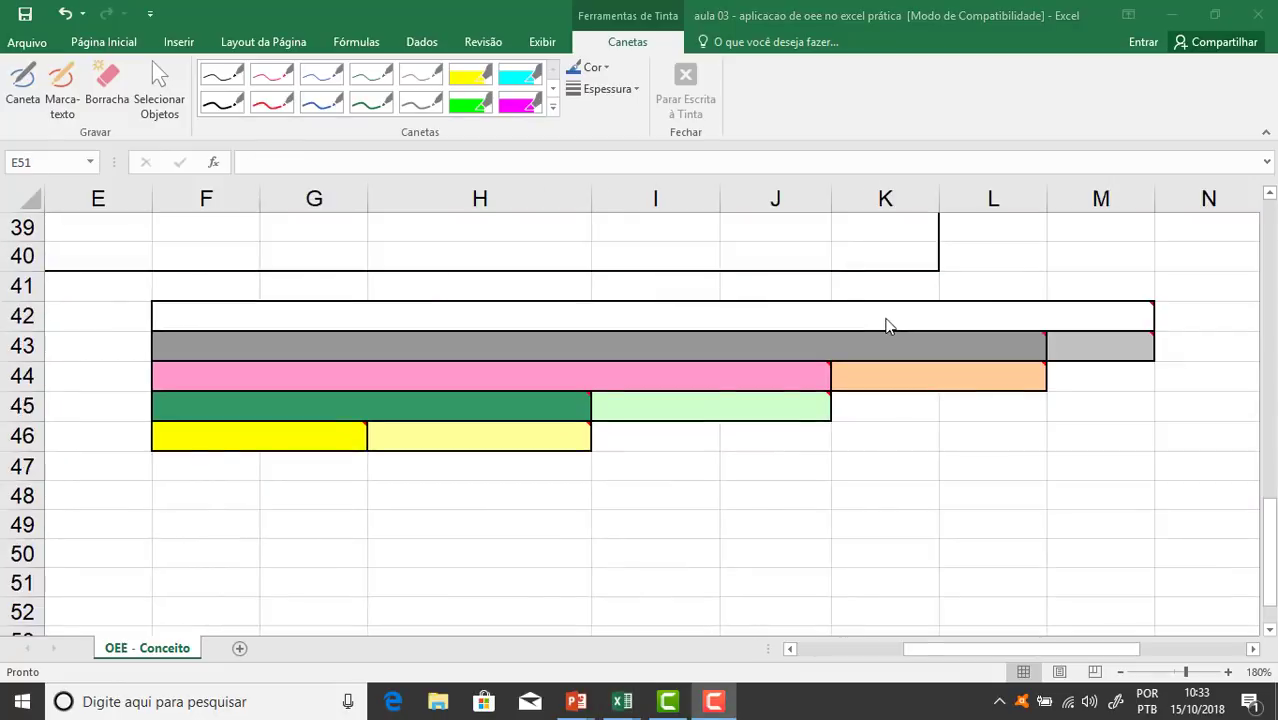
Link the white bar in F42 of the time diagram to the Operacional time with the formula =D22
left_click(885, 318)
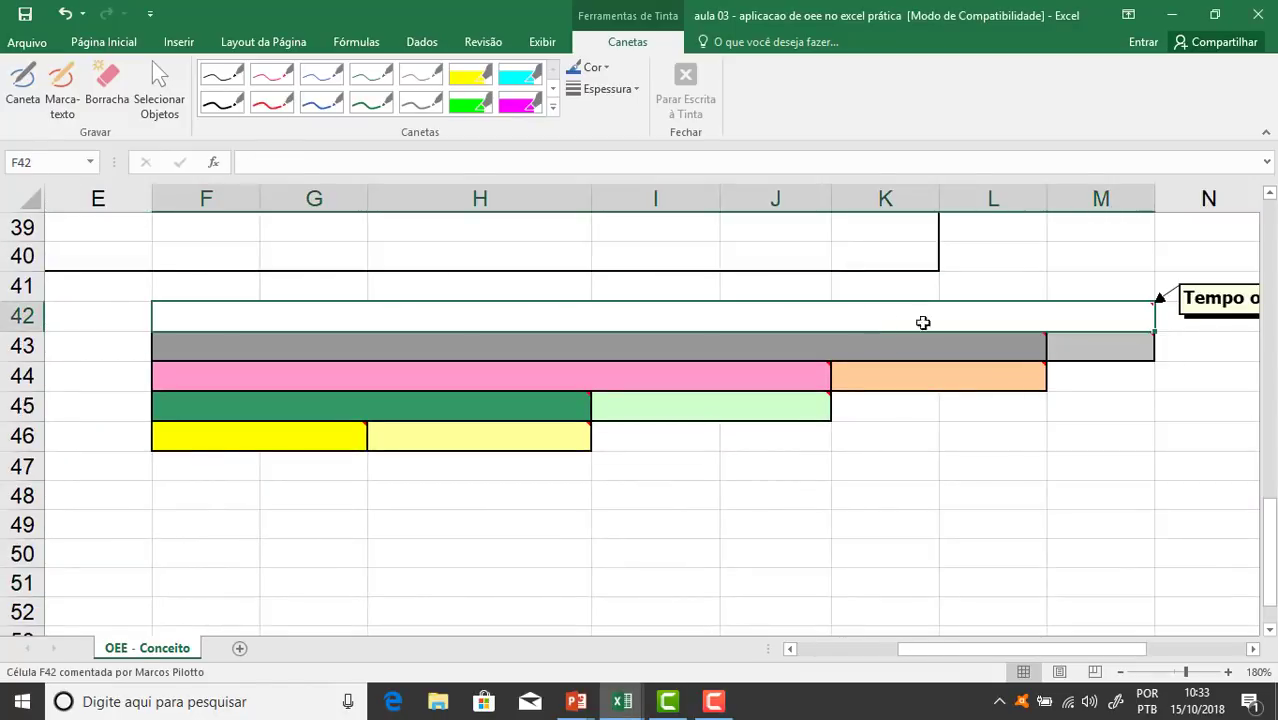
mouse_move(1026, 650)
left_mouse_down()
mouse_move(1053, 650)
mouse_move(995, 650)
mouse_move(1045, 648)
left_mouse_up()
mouse_move(752, 315)
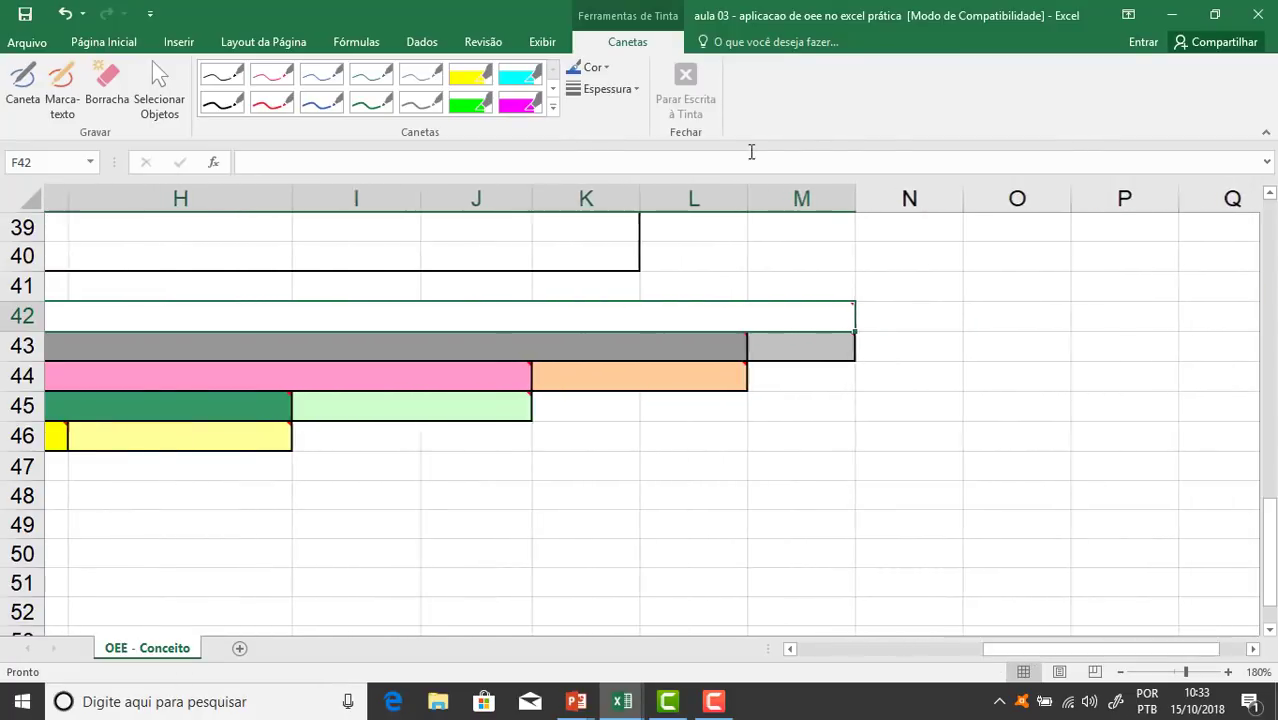
mouse_move(805, 317)
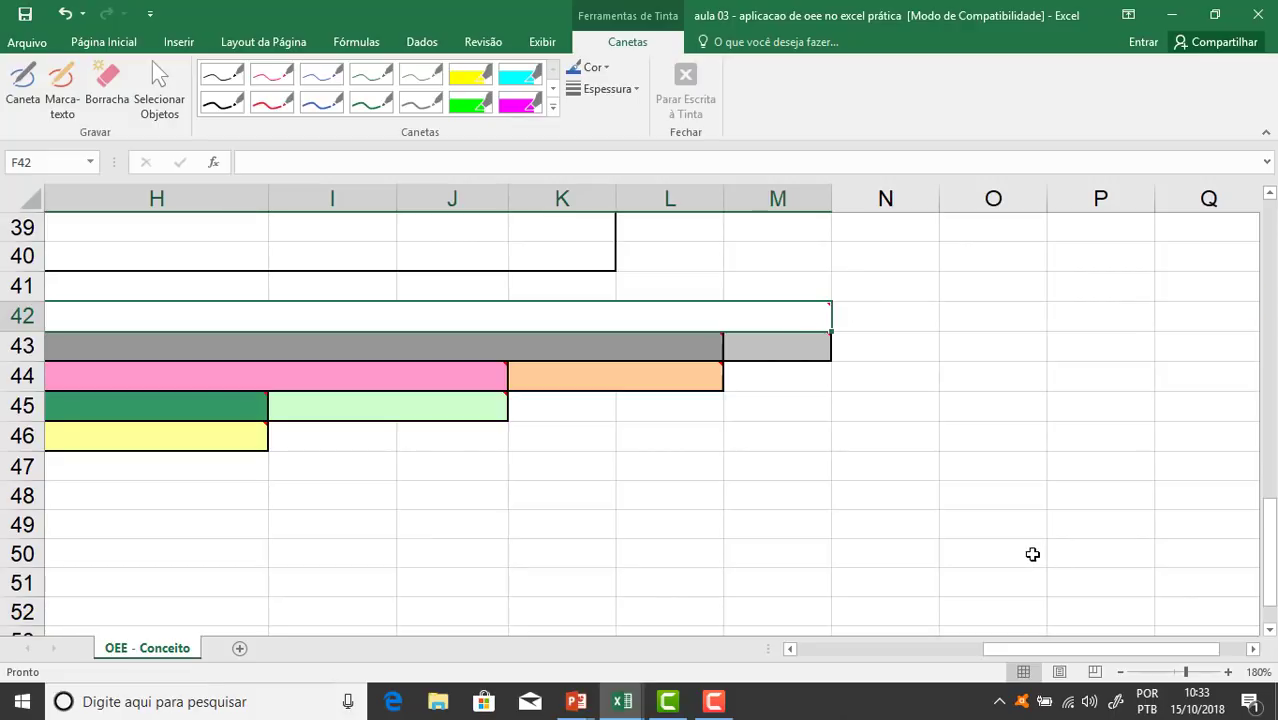
left_click_drag(1009, 649, 927, 650)
scroll(724, 509, "up", 13)
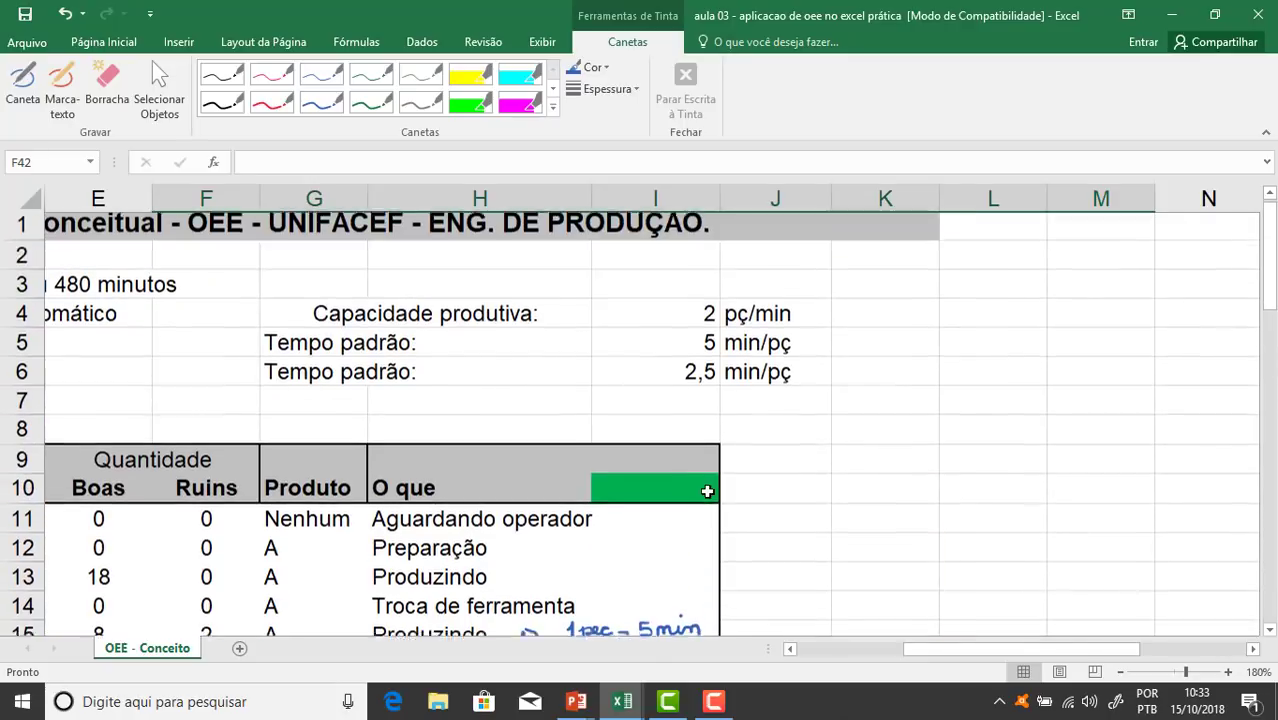
left_click_drag(922, 648, 762, 661)
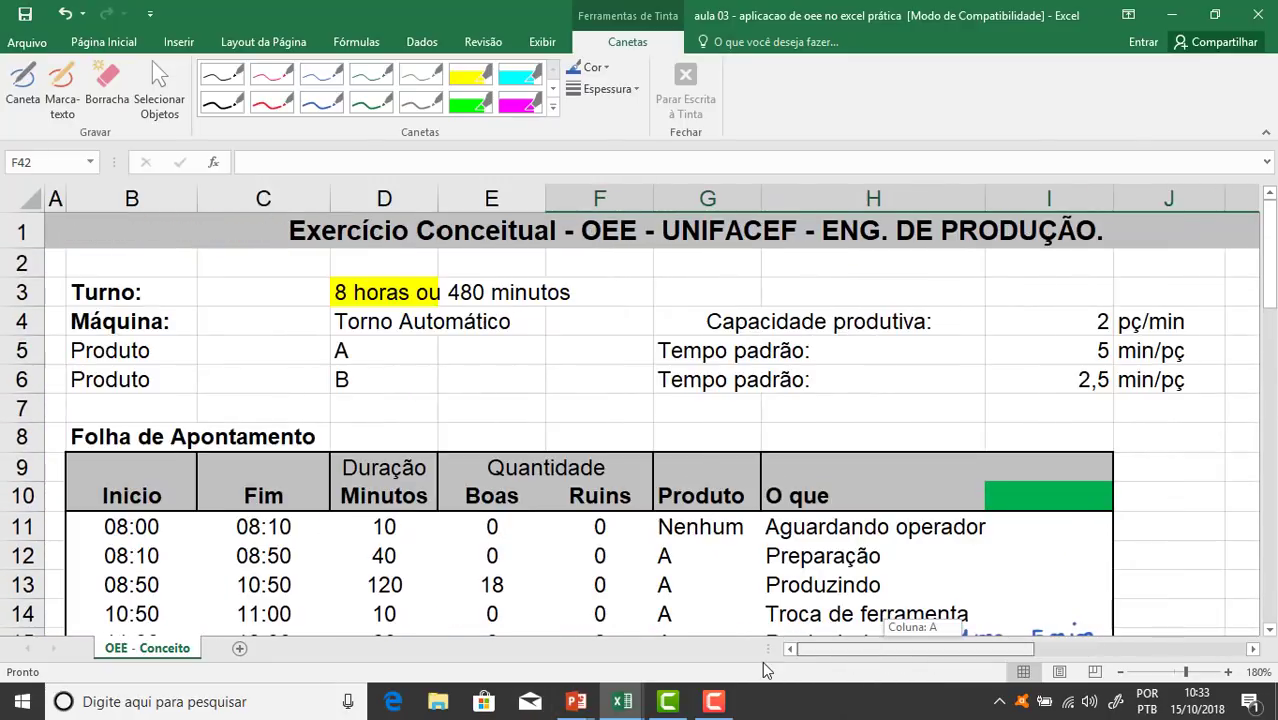
type("=")
scroll(908, 413, "down", 2)
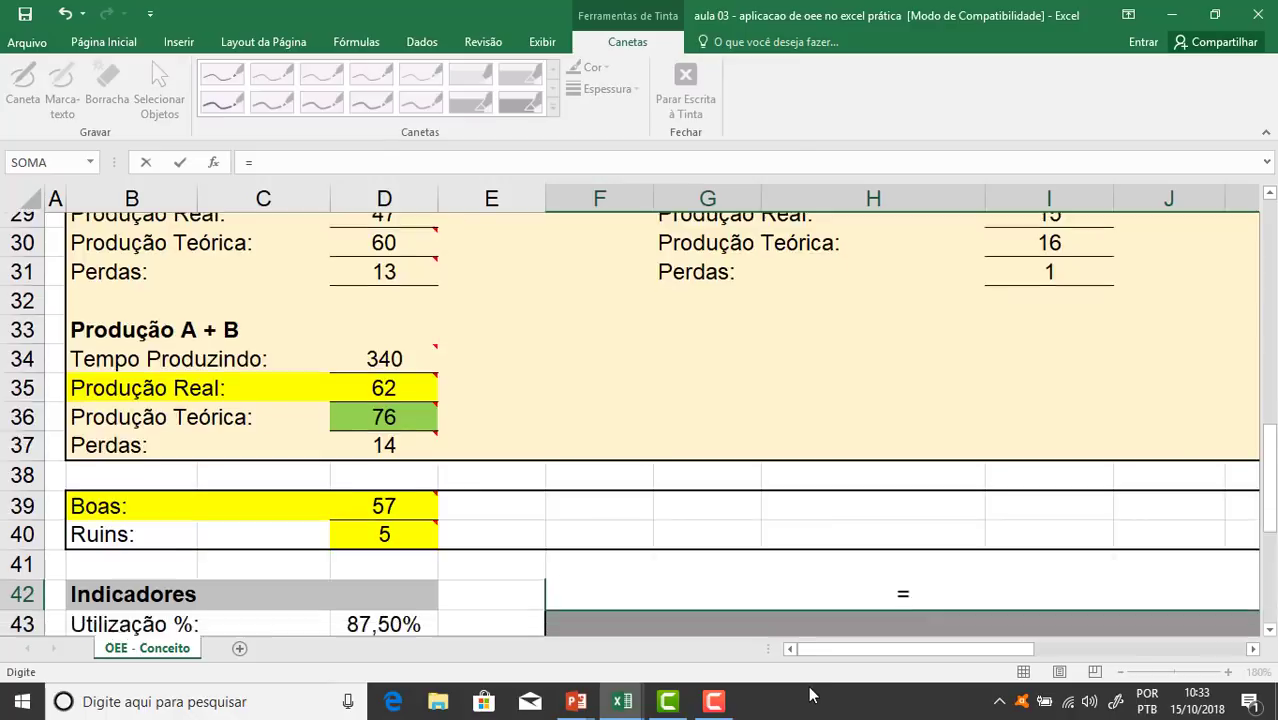
scroll(908, 413, "up", 12)
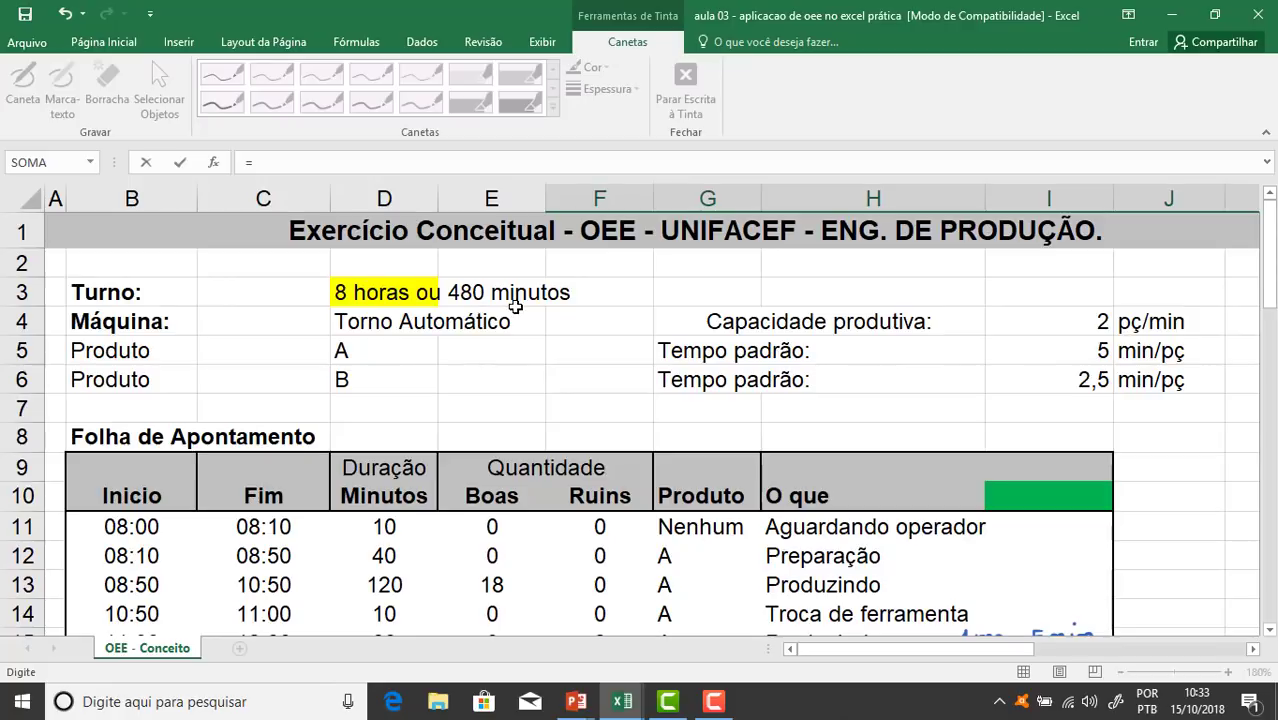
scroll(511, 305, "down", 2)
scroll(513, 313, "down", 4)
left_click(384, 316)
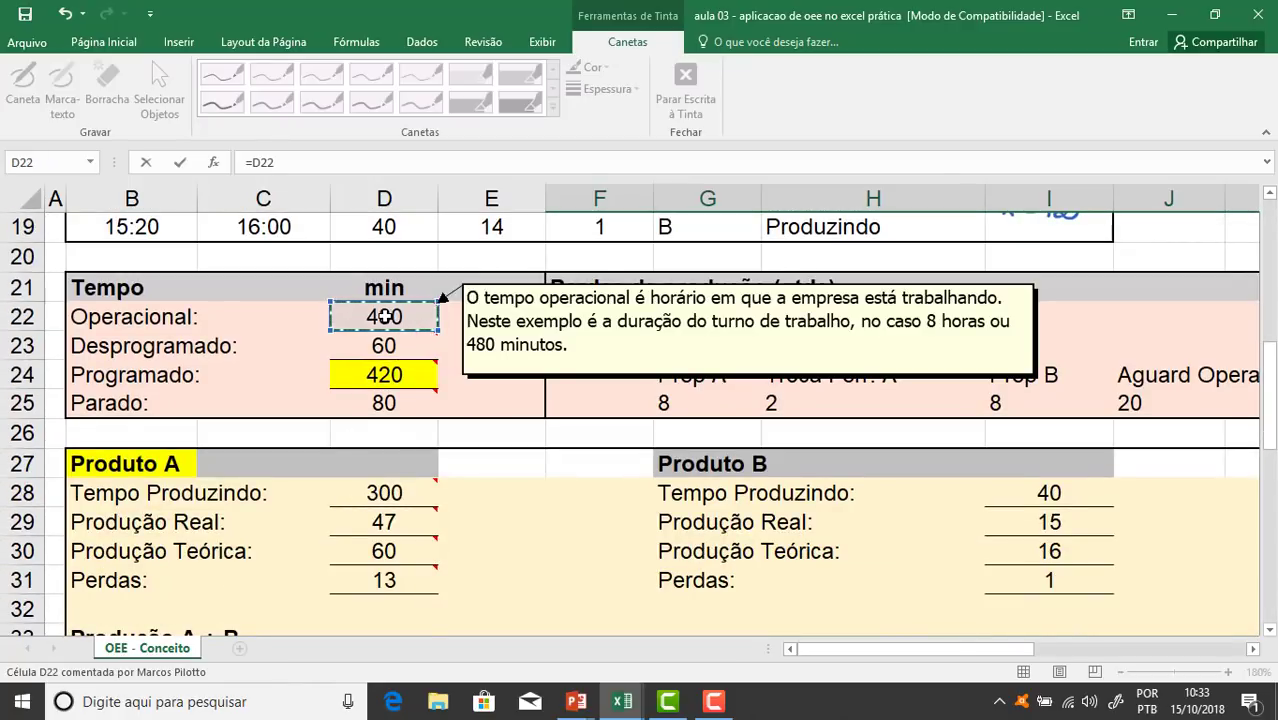
key("Return")
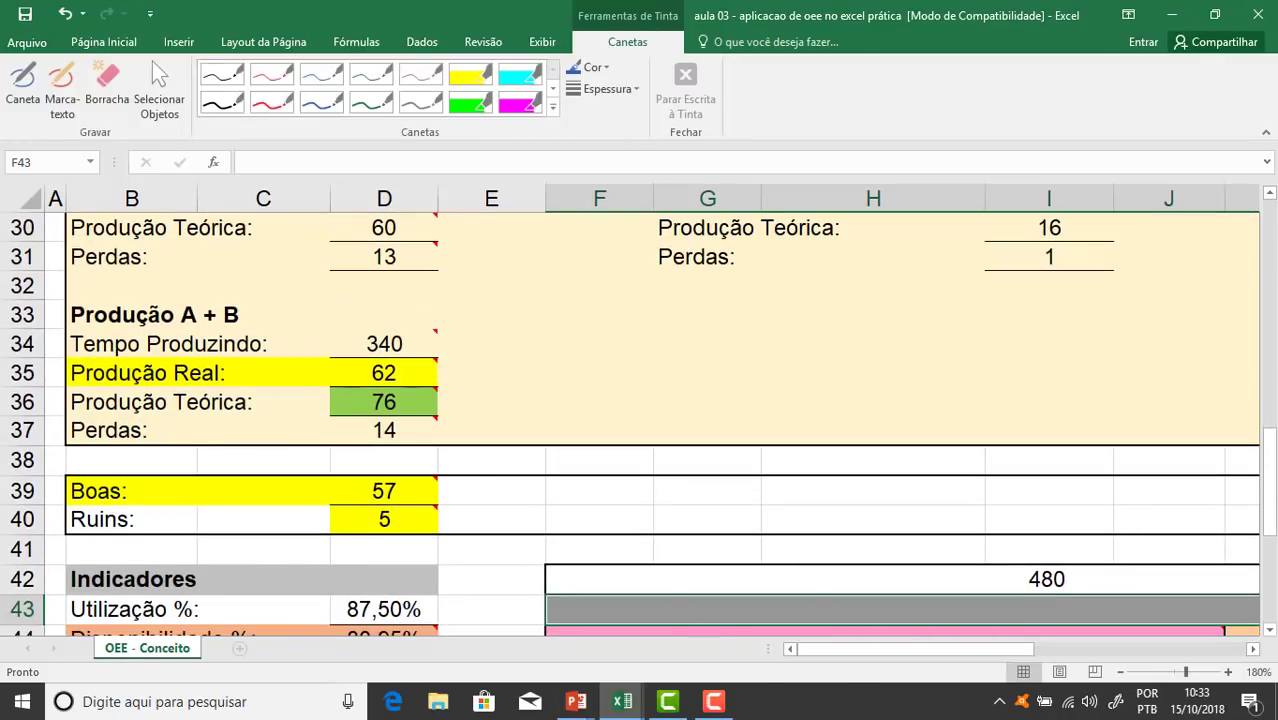
Link the dark grey bar in F43 to the Programado time with the formula =D24
left_click_drag(850, 648, 1026, 649)
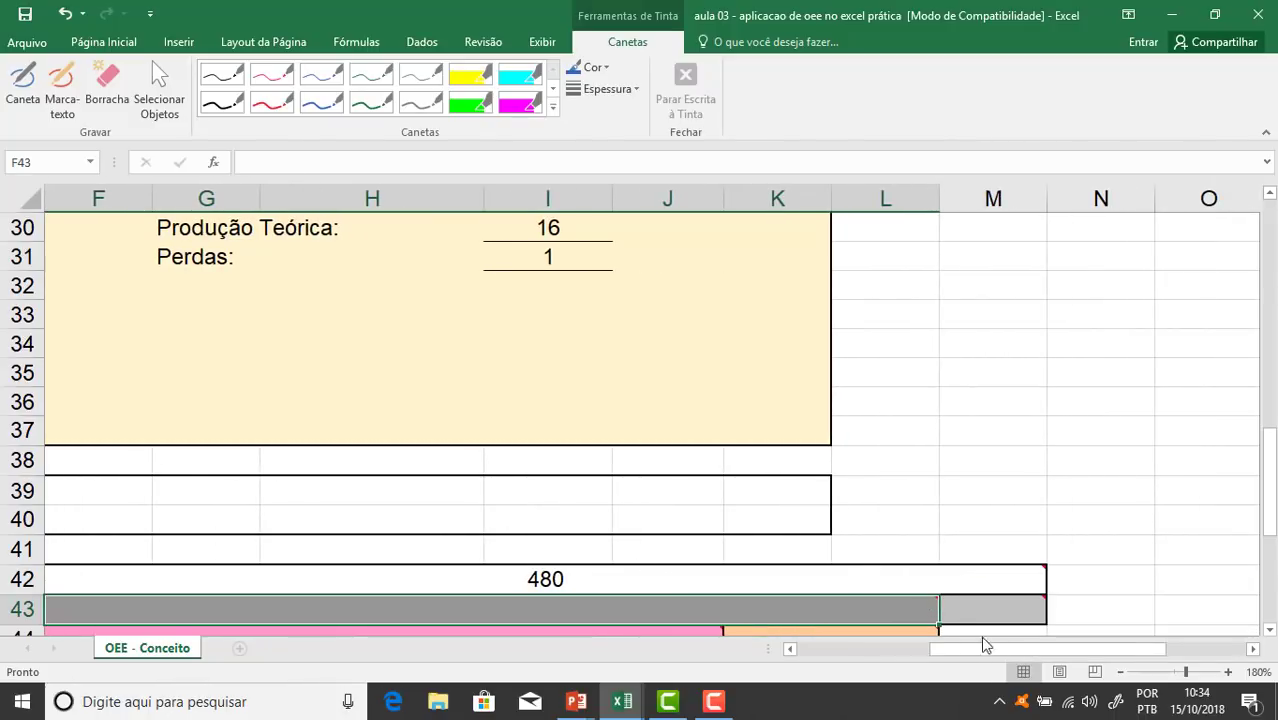
mouse_move(975, 617)
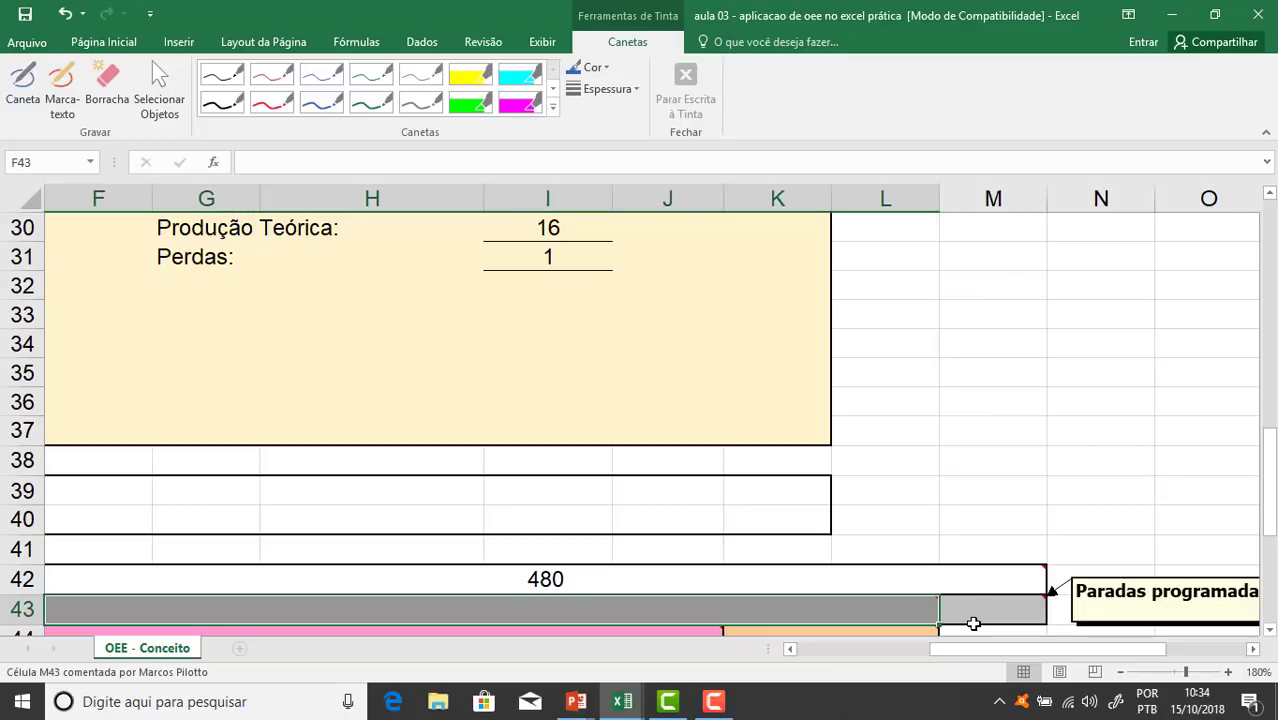
type("=")
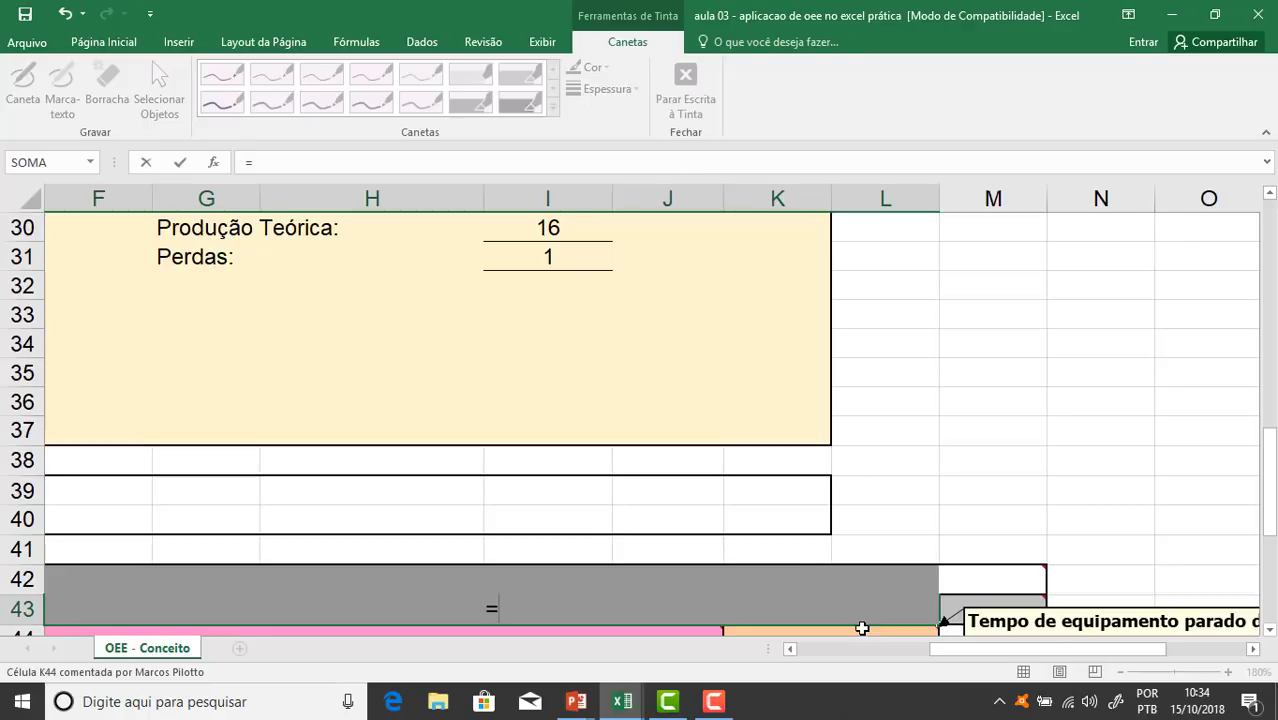
left_click_drag(1002, 651, 884, 651)
scroll(636, 467, "up", 1)
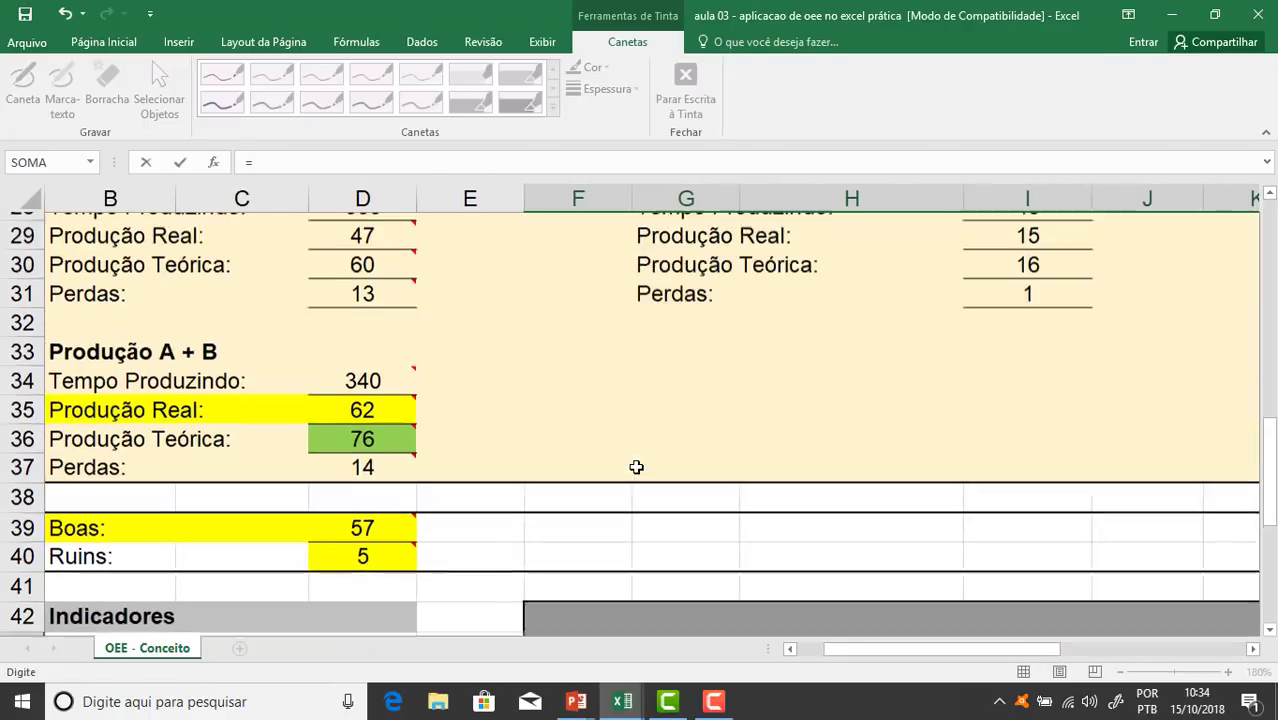
scroll(636, 467, "up", 4)
left_click(366, 400)
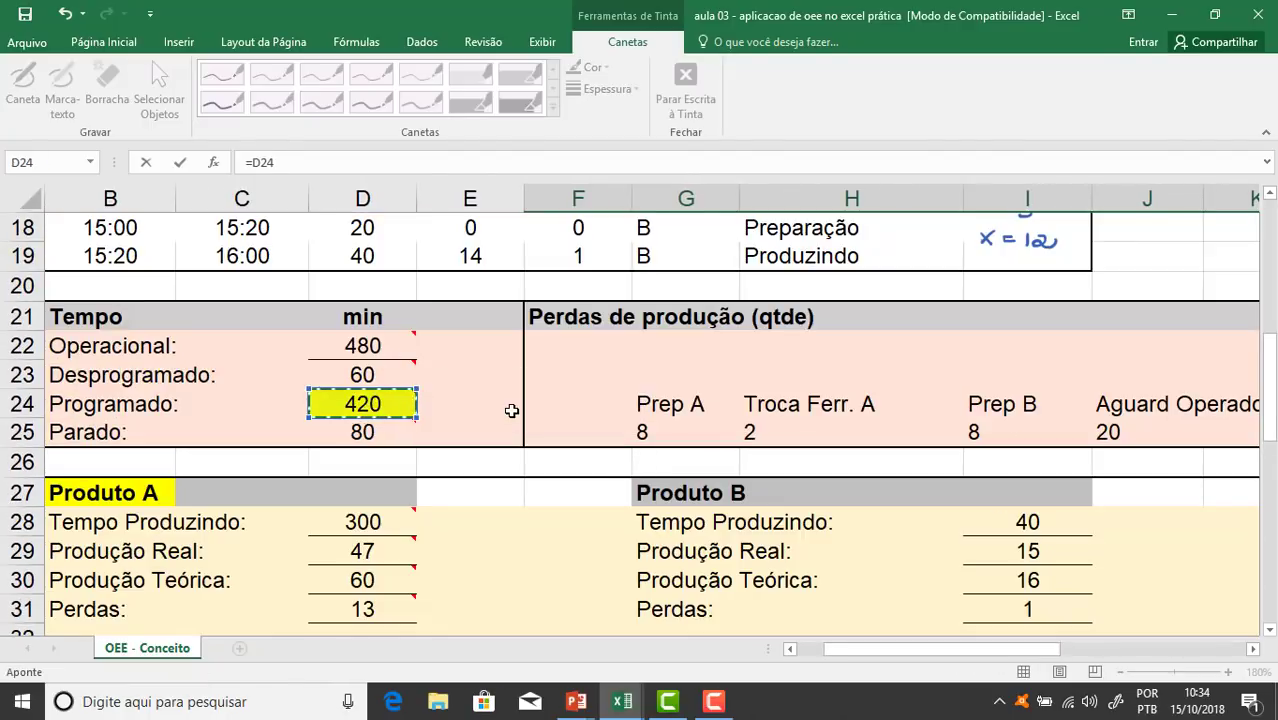
key("Return")
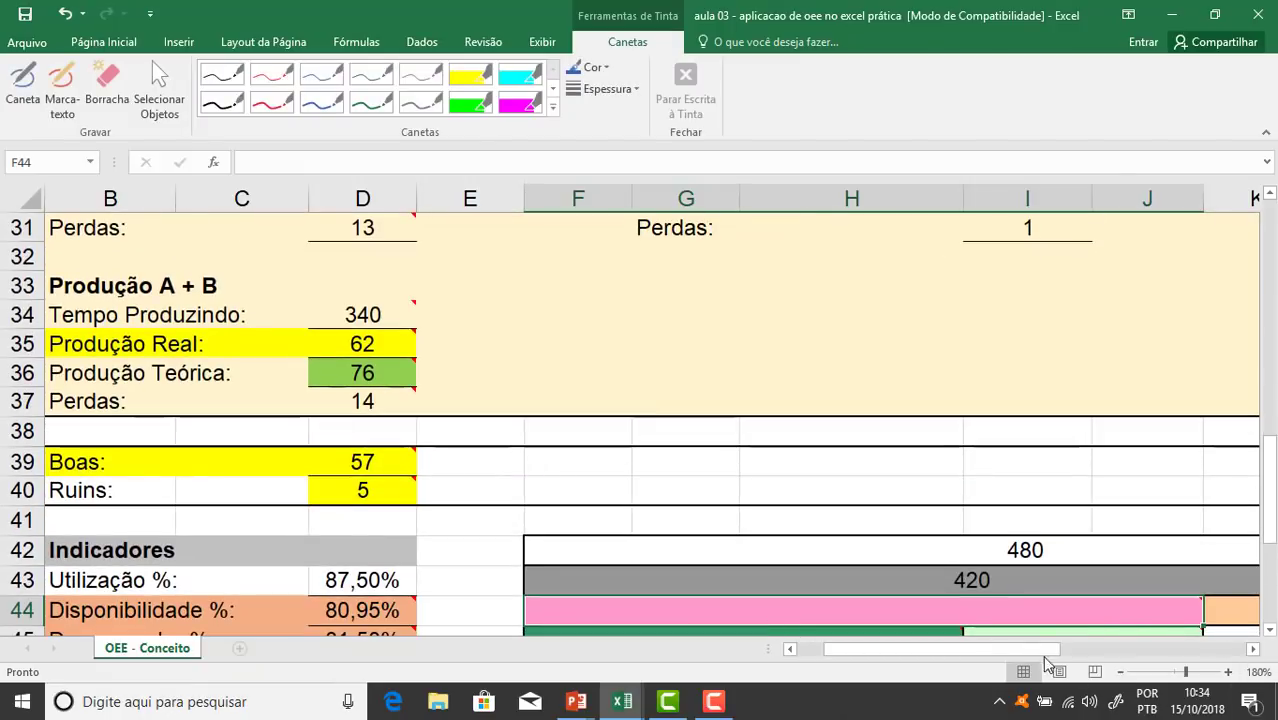
Link the light grey scheduled-stoppage cell M43 to the Desprogramado time with the formula =D23
left_click_drag(1046, 660, 1073, 608)
left_click(996, 579)
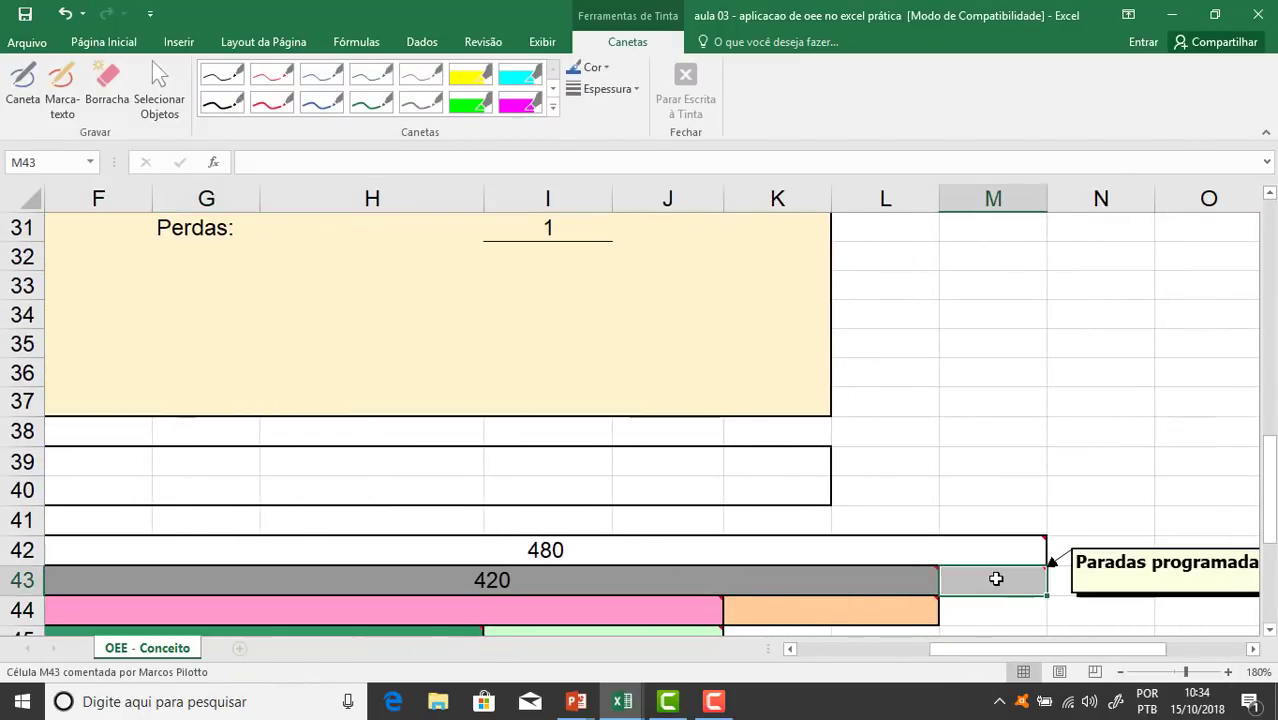
type("=")
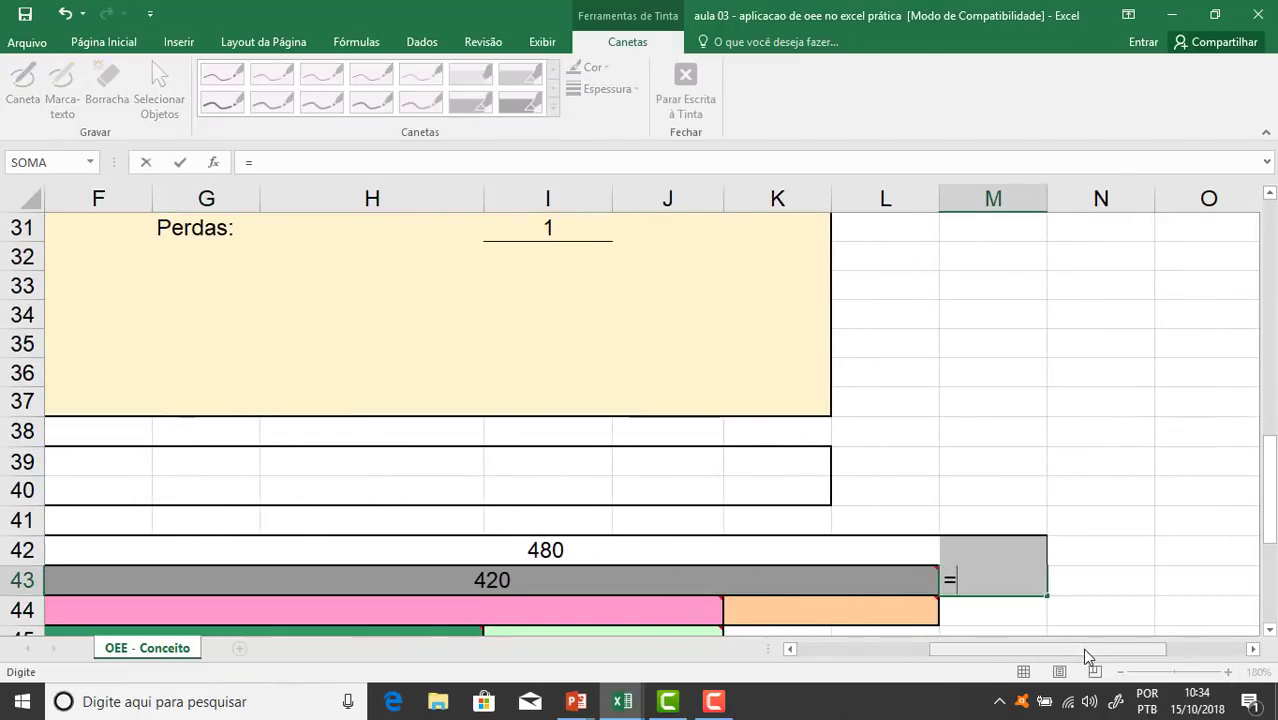
left_click_drag(1087, 657, 915, 664)
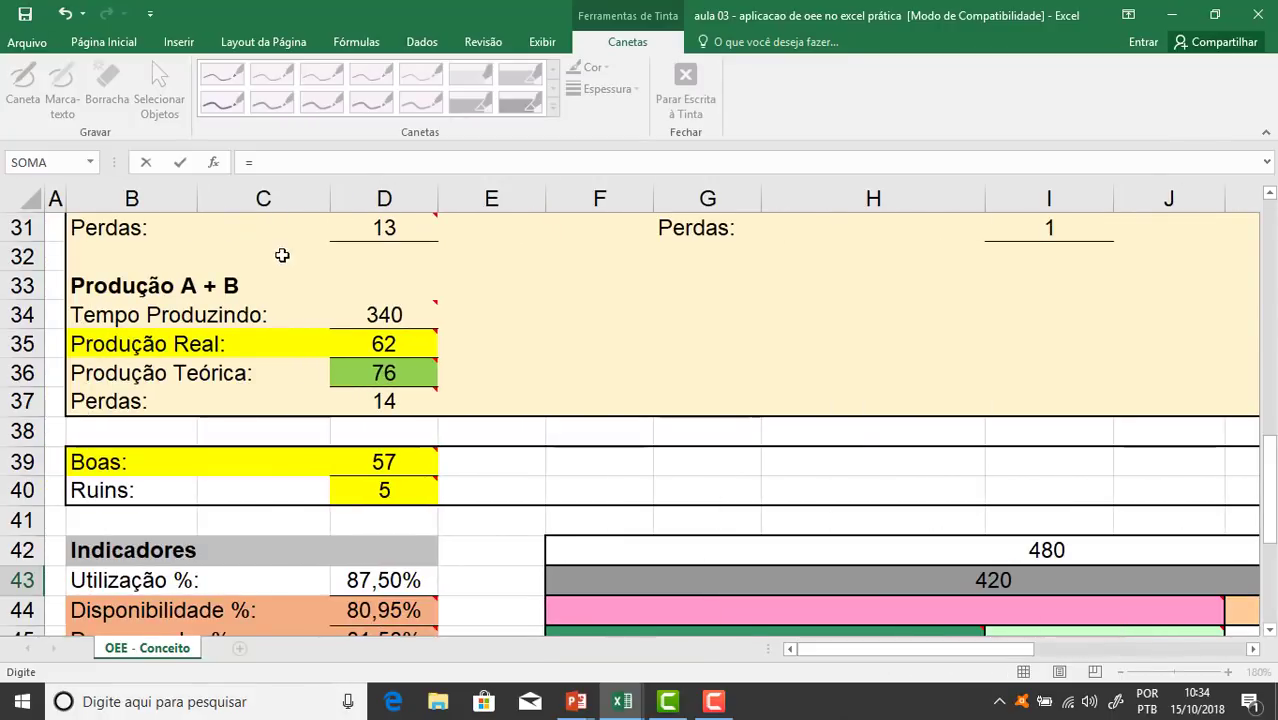
scroll(282, 251, "up", 4)
left_click(399, 342)
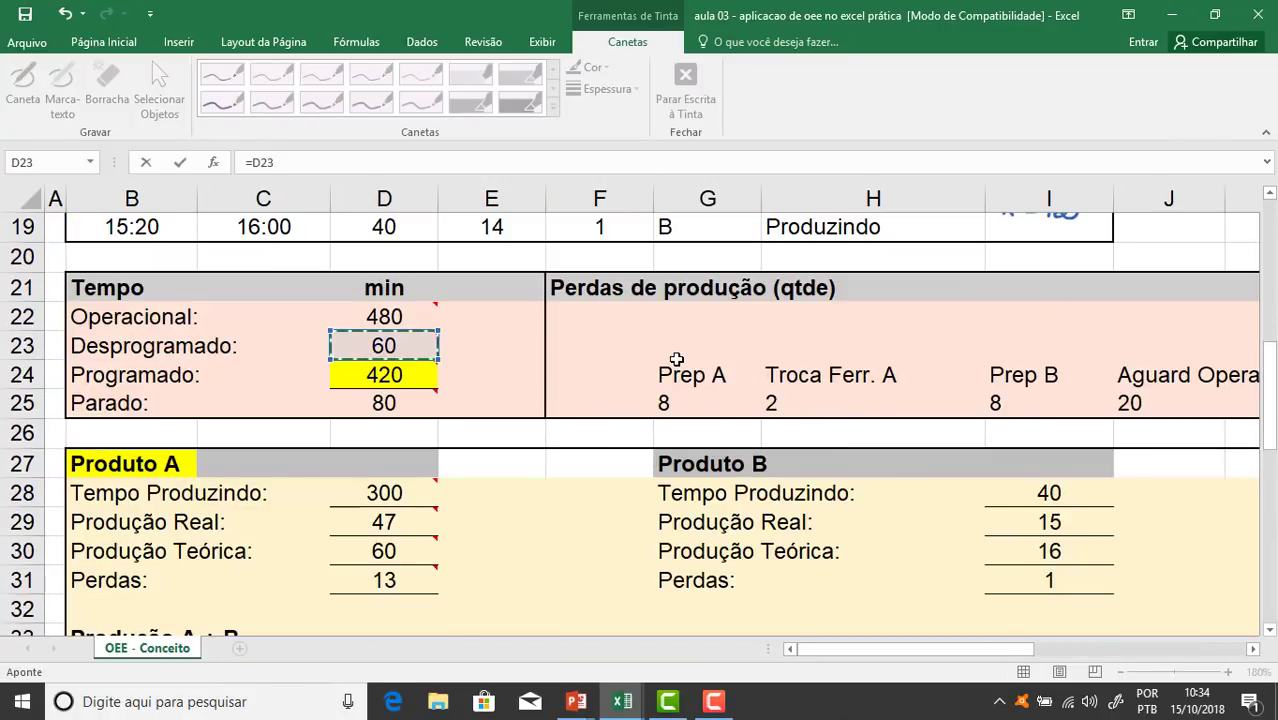
key("Return")
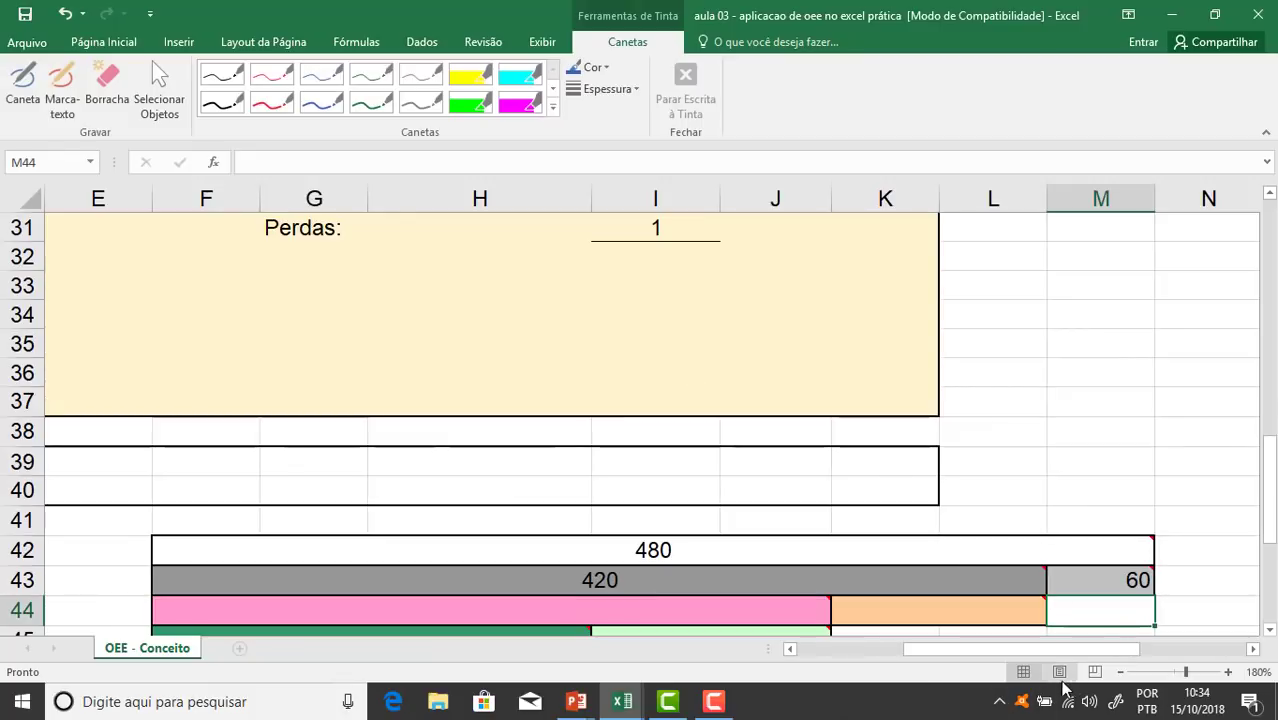
Zoom the worksheet out to 140% so the whole bar diagram fits beside the Indicadores table
left_click(1122, 673)
left_click(1122, 673)
left_click(1122, 673)
left_click(1122, 673)
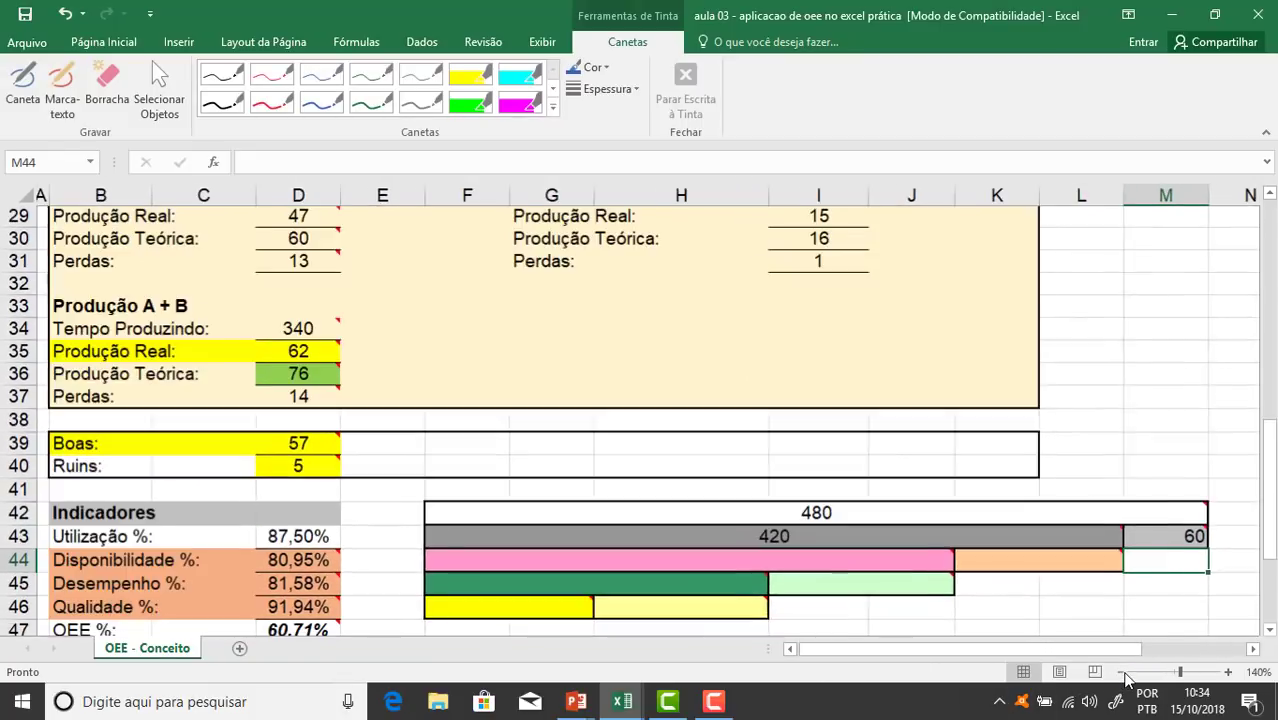
Link the pink bar in F44 of the diagram to the combined Tempo Produzindo of Produção A + B with the formula =D34
left_click(1122, 673)
left_click(822, 552)
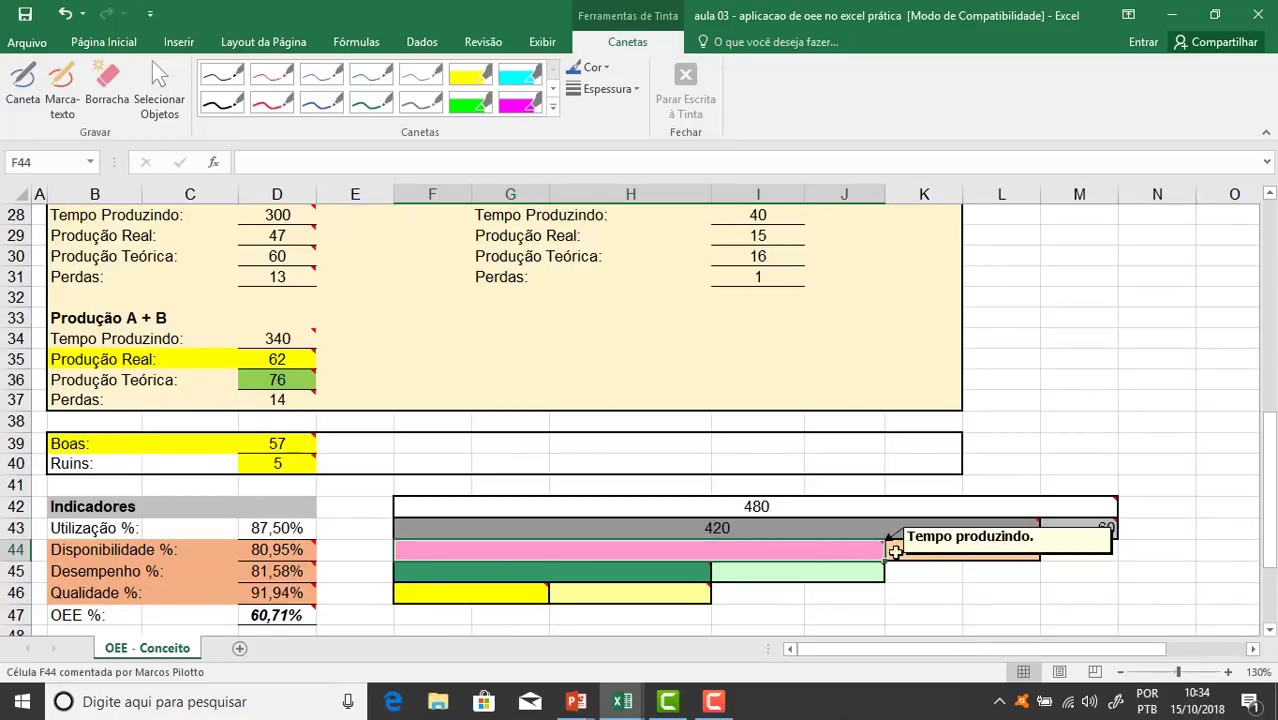
mouse_move(945, 553)
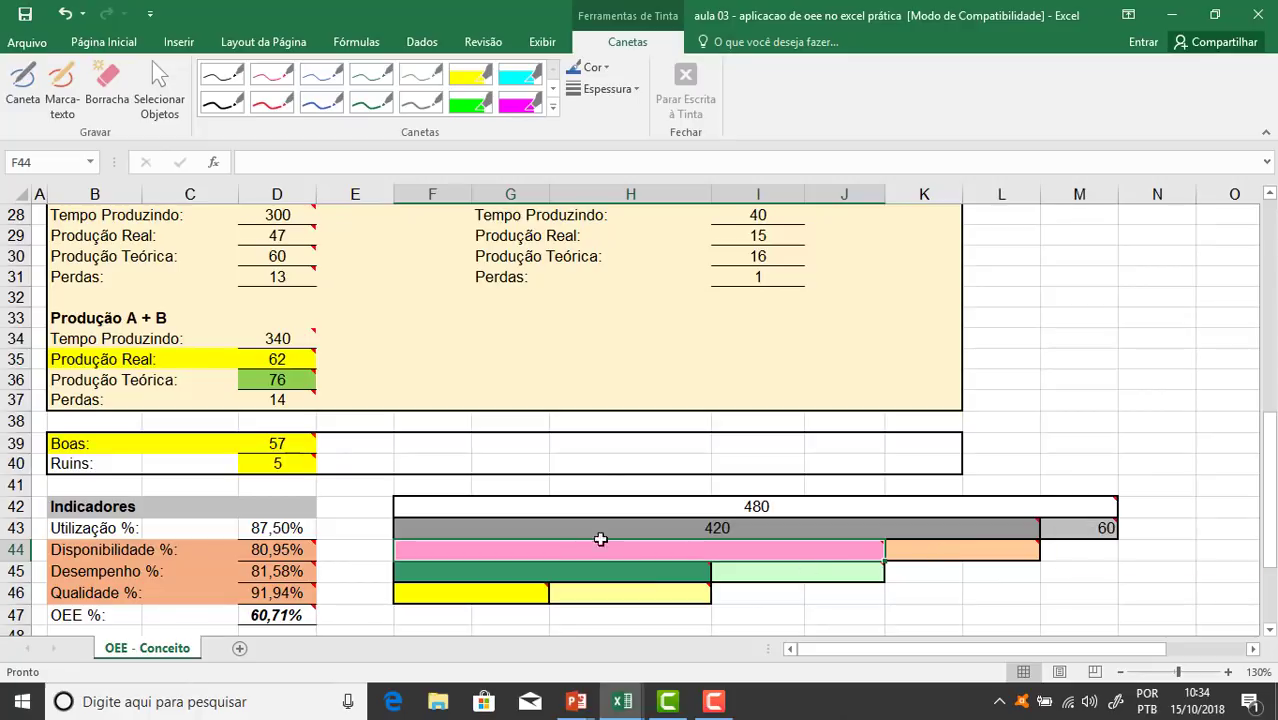
left_click(571, 528)
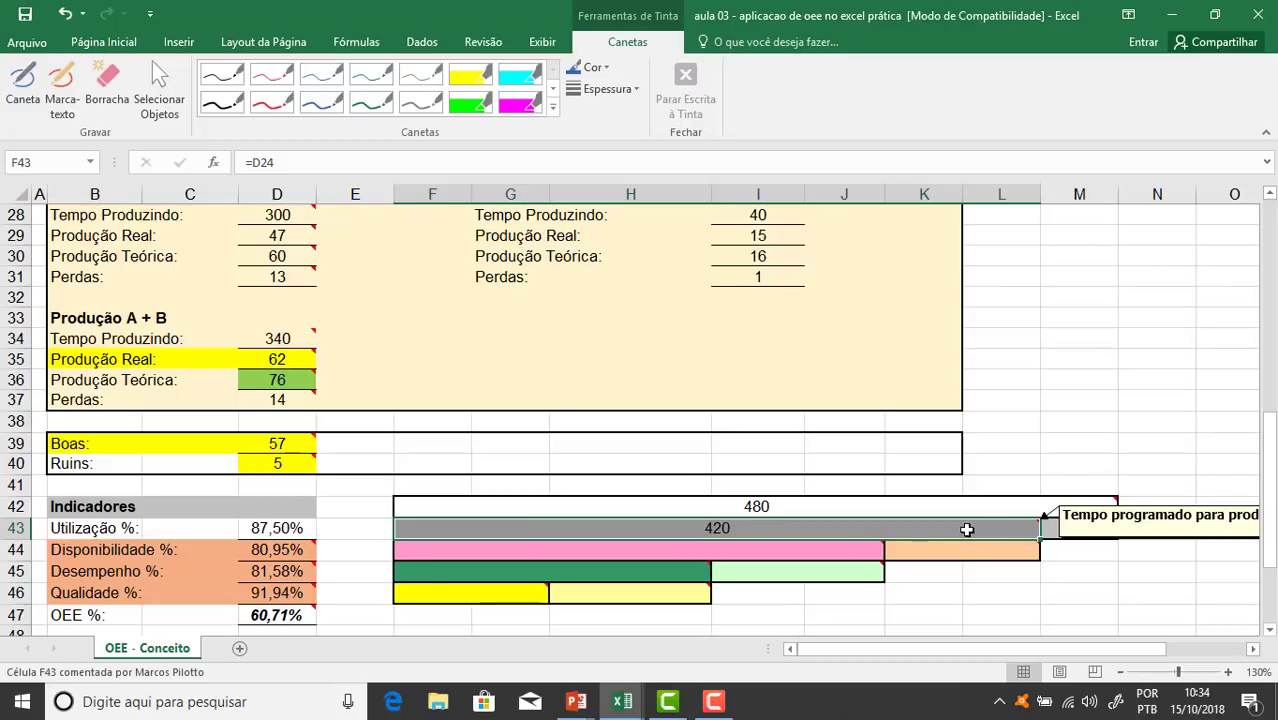
left_click(846, 553)
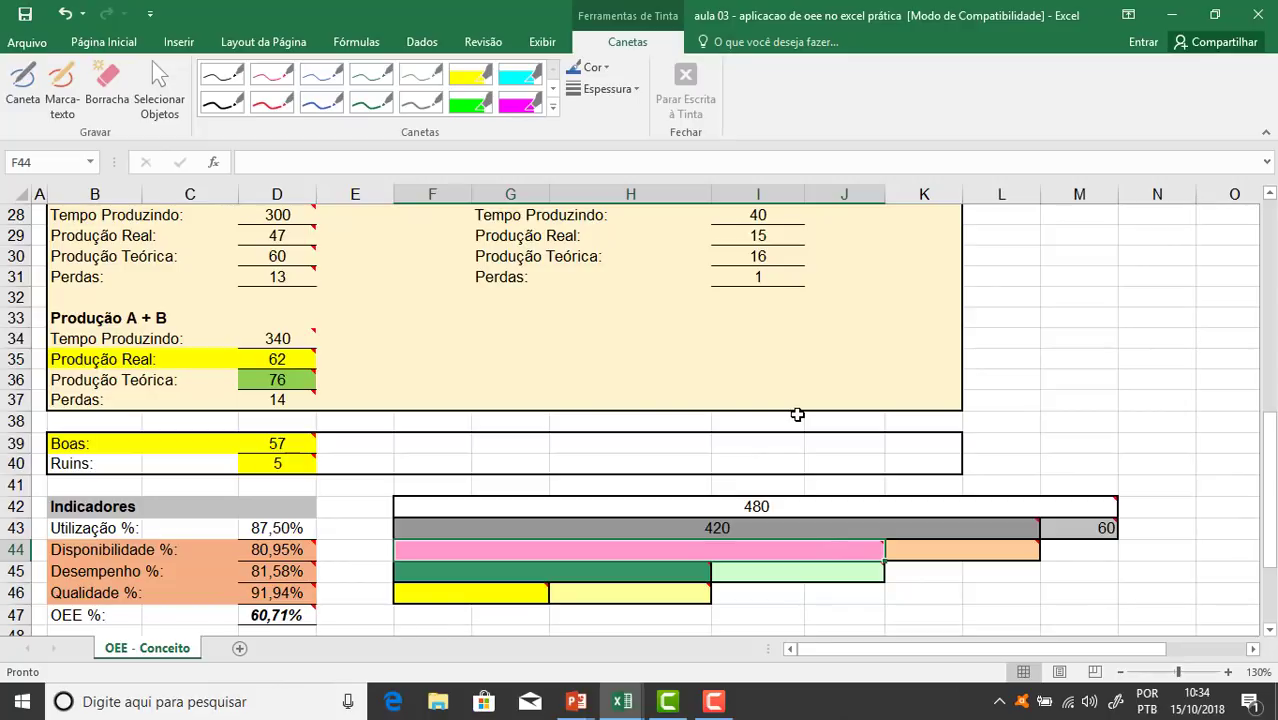
type("=")
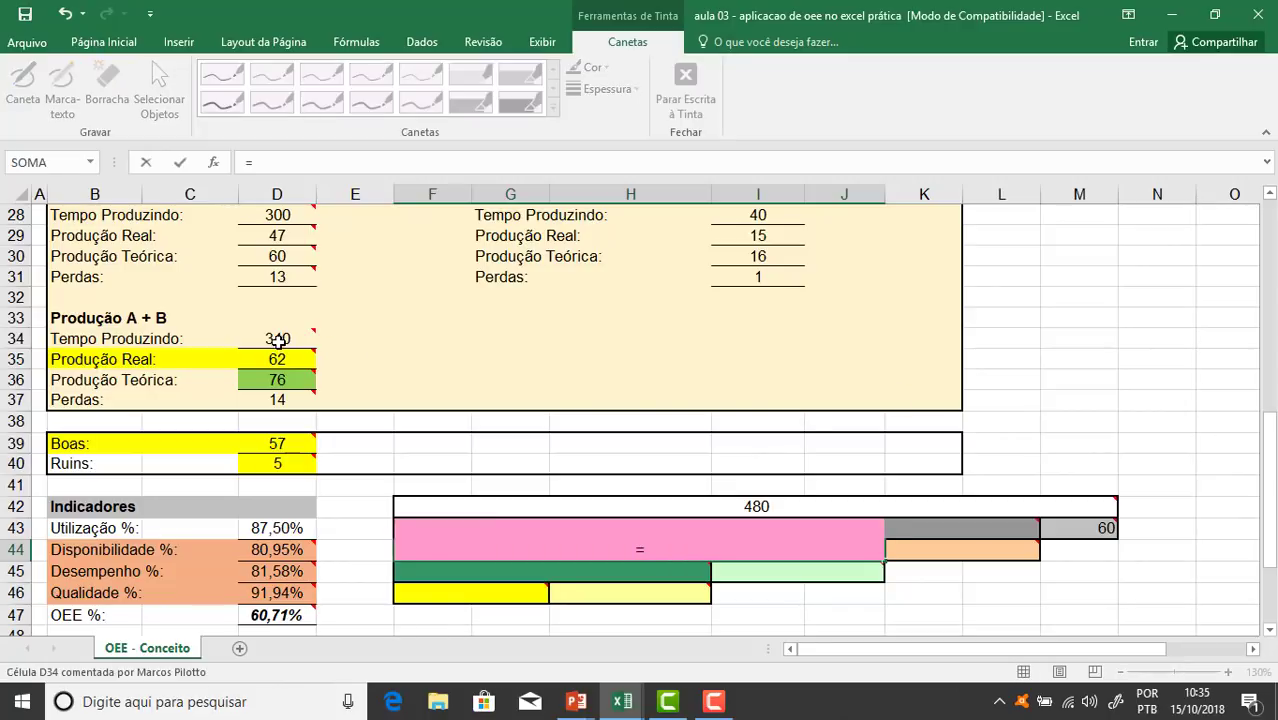
left_click(277, 338)
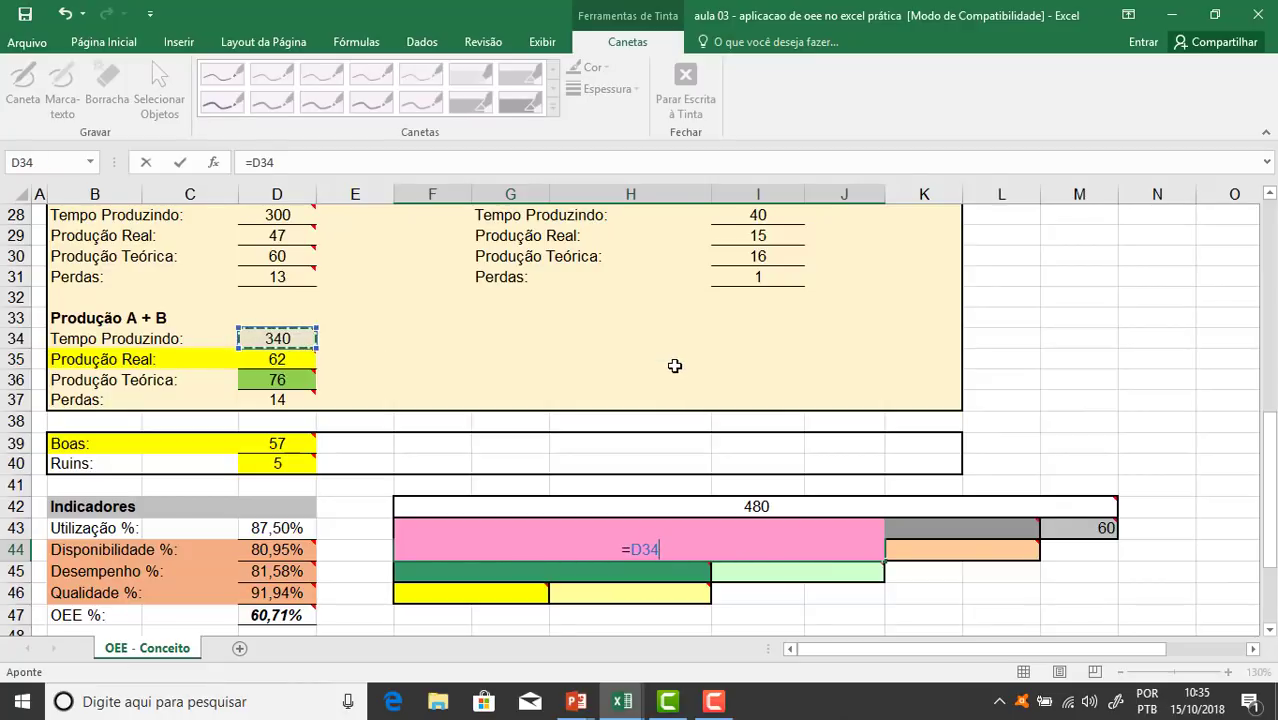
key("Return")
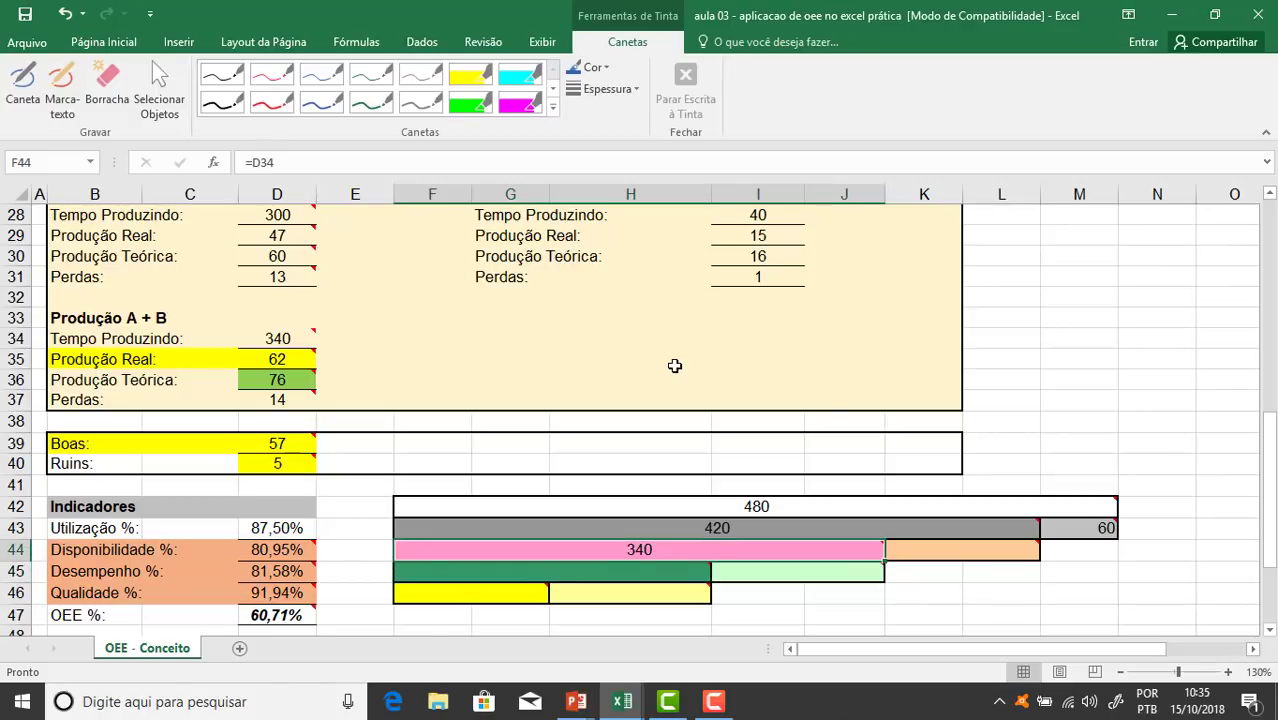
Fill the Tempo Produzindo row of Produção A + B (B34:D34) with the standard light blue colour
left_click_drag(108, 338, 262, 336)
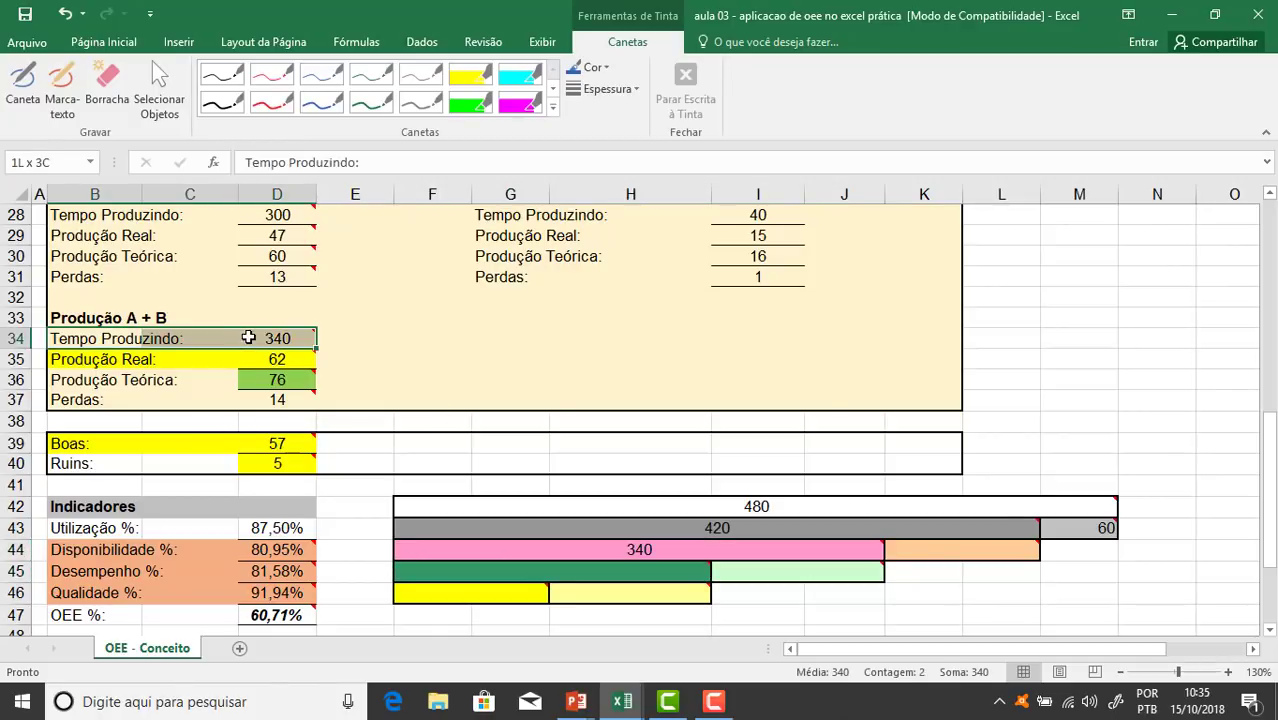
left_click(103, 41)
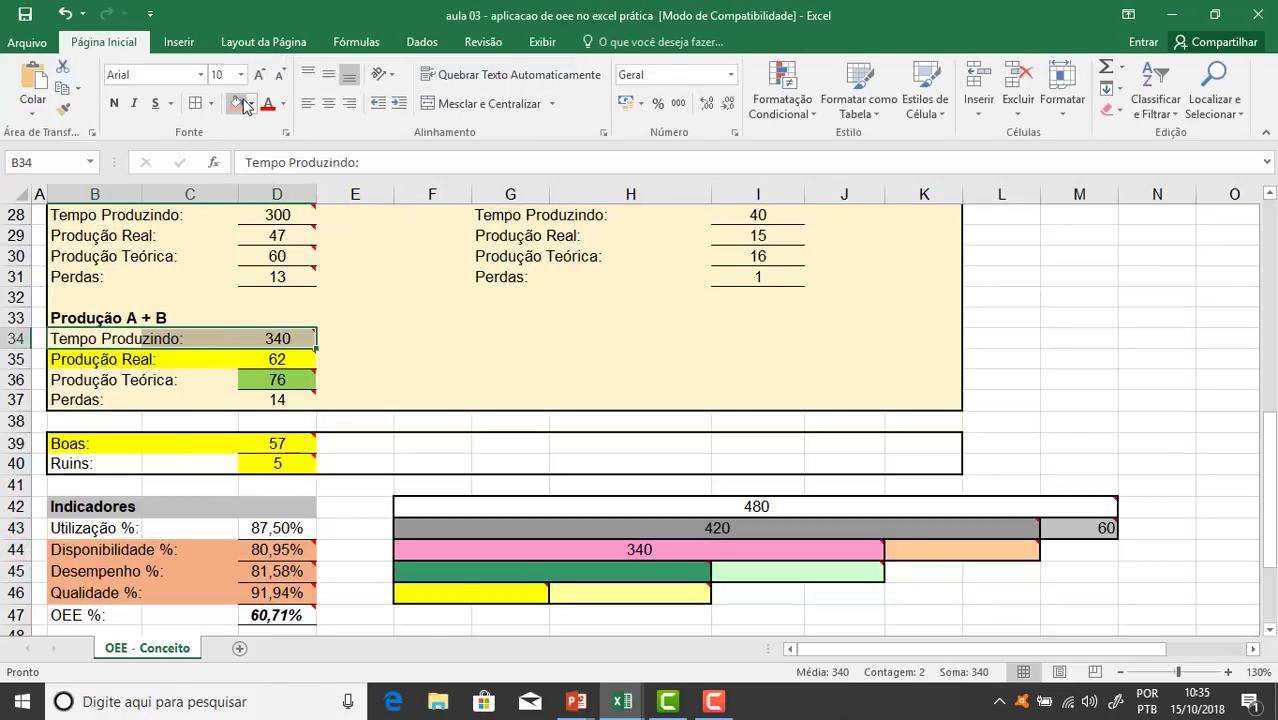
left_click(251, 104)
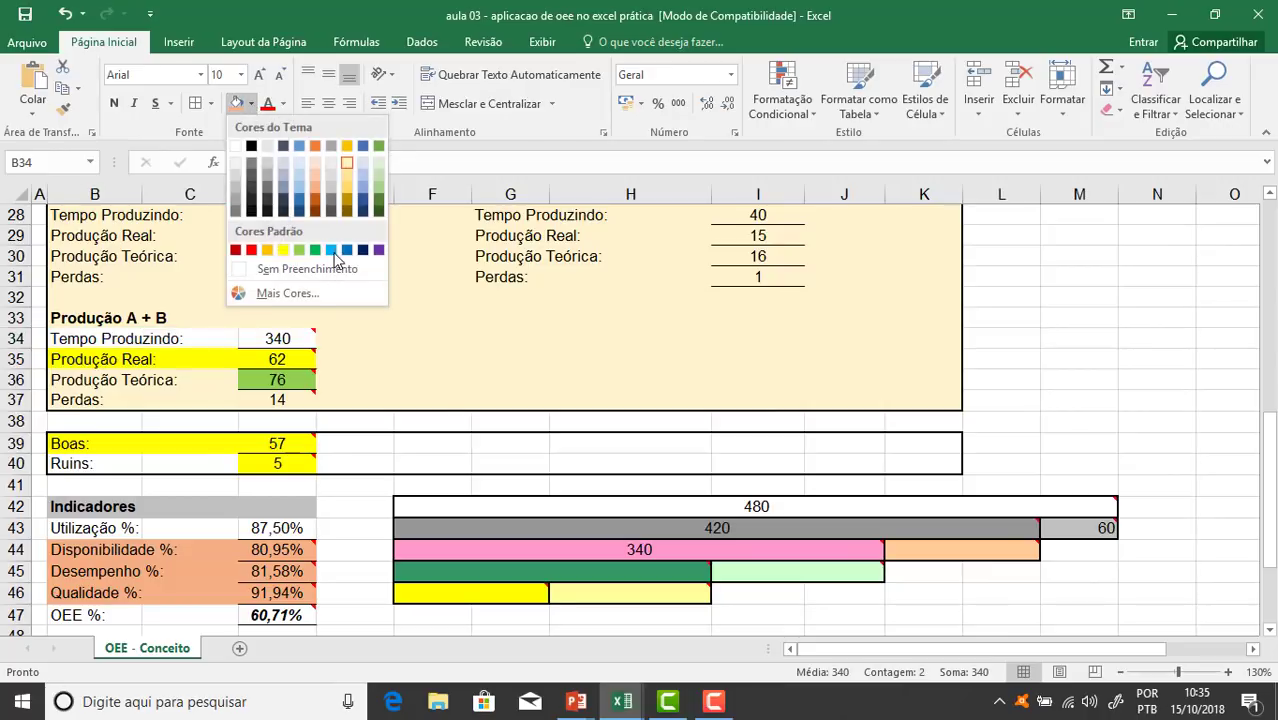
left_click(331, 250)
left_click(498, 333)
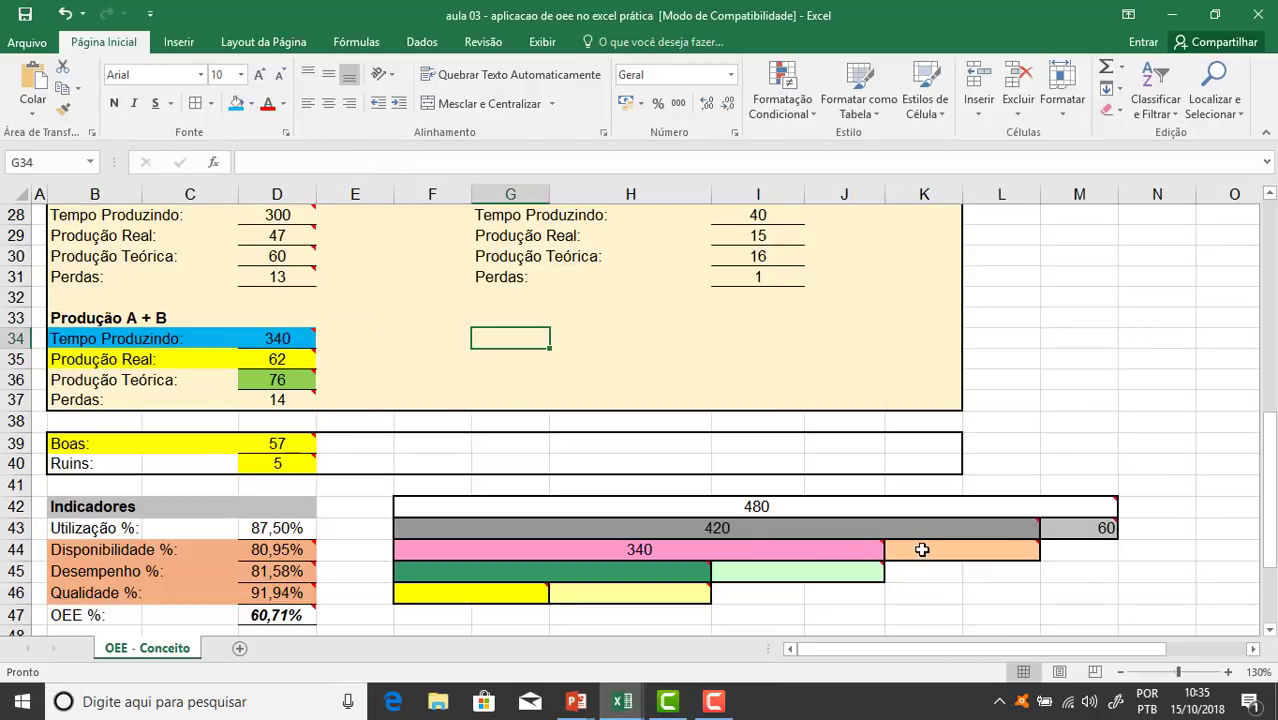
Link the orange bar in K44 to the Parado time with the formula =D25 and check row 44's sum against the scheduled-time bar in F43
mouse_move(909, 549)
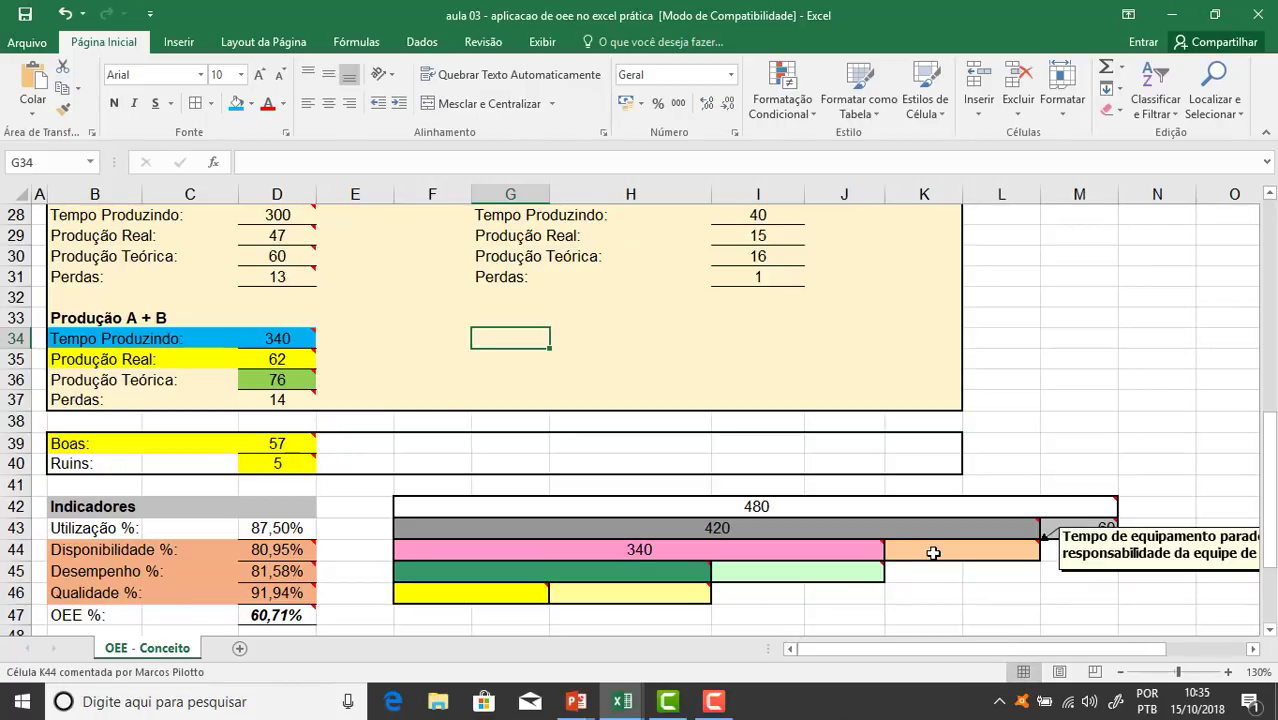
left_click(932, 553)
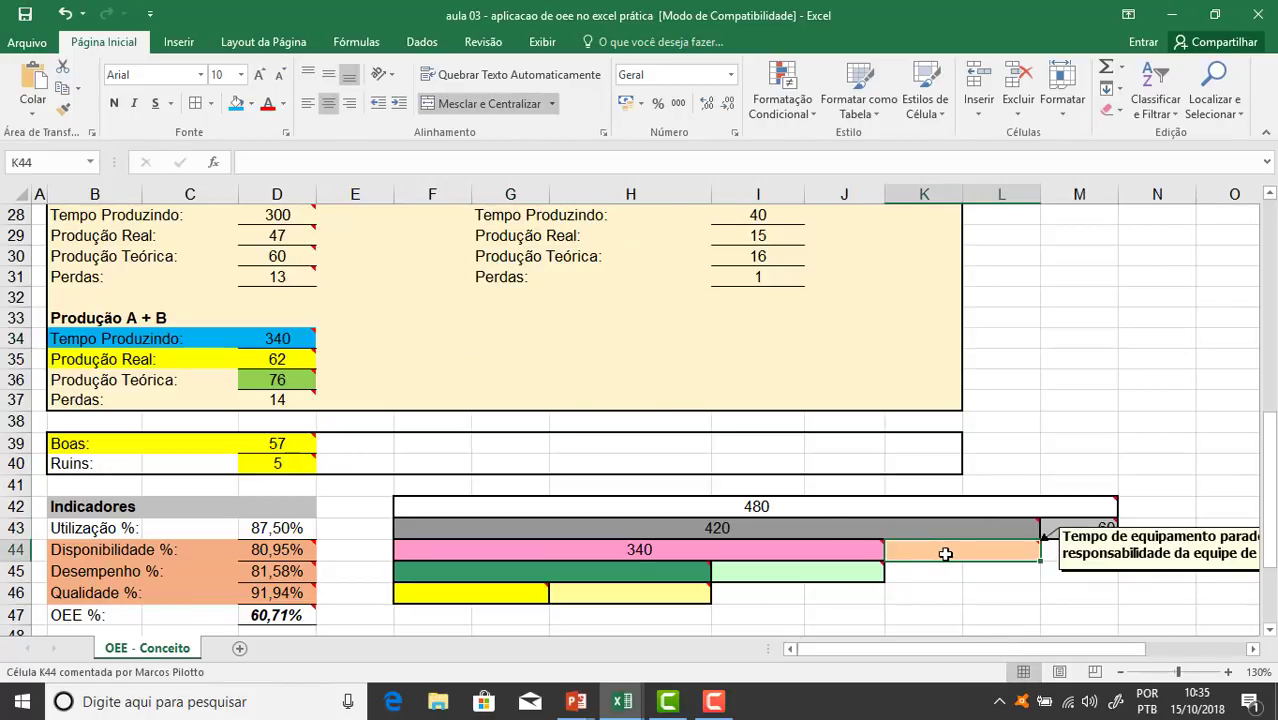
mouse_move(801, 520)
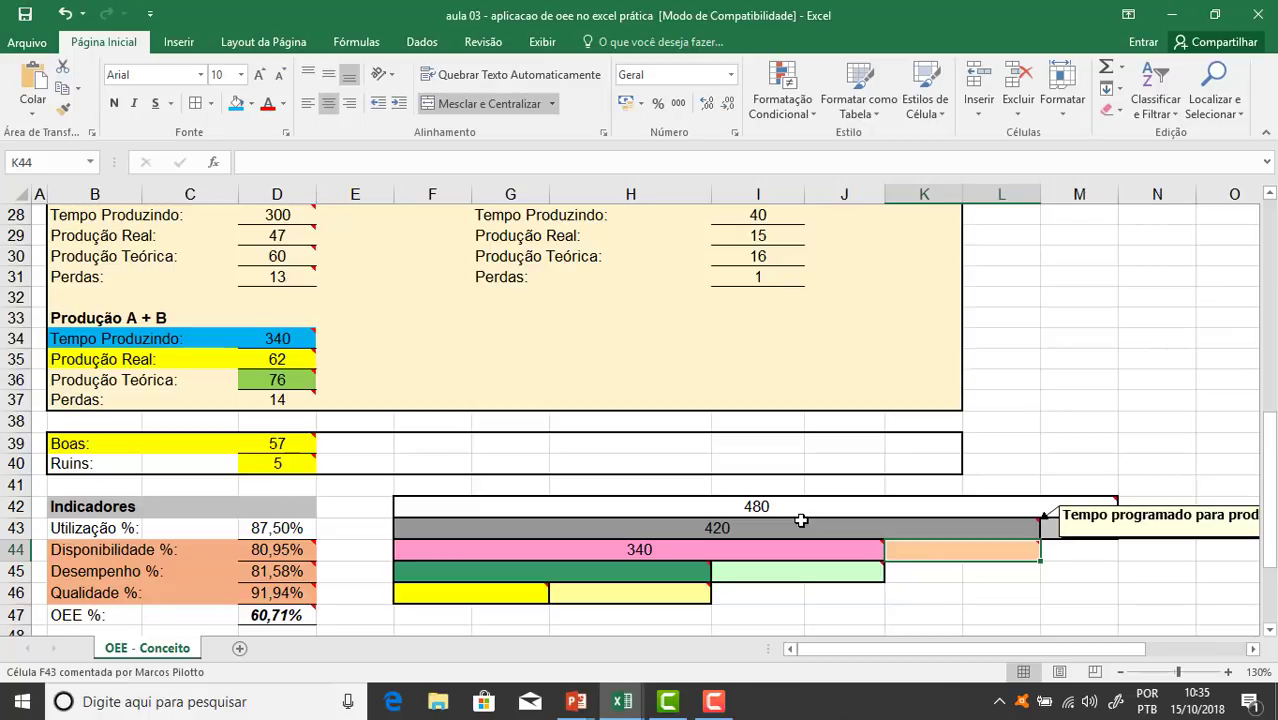
type("=")
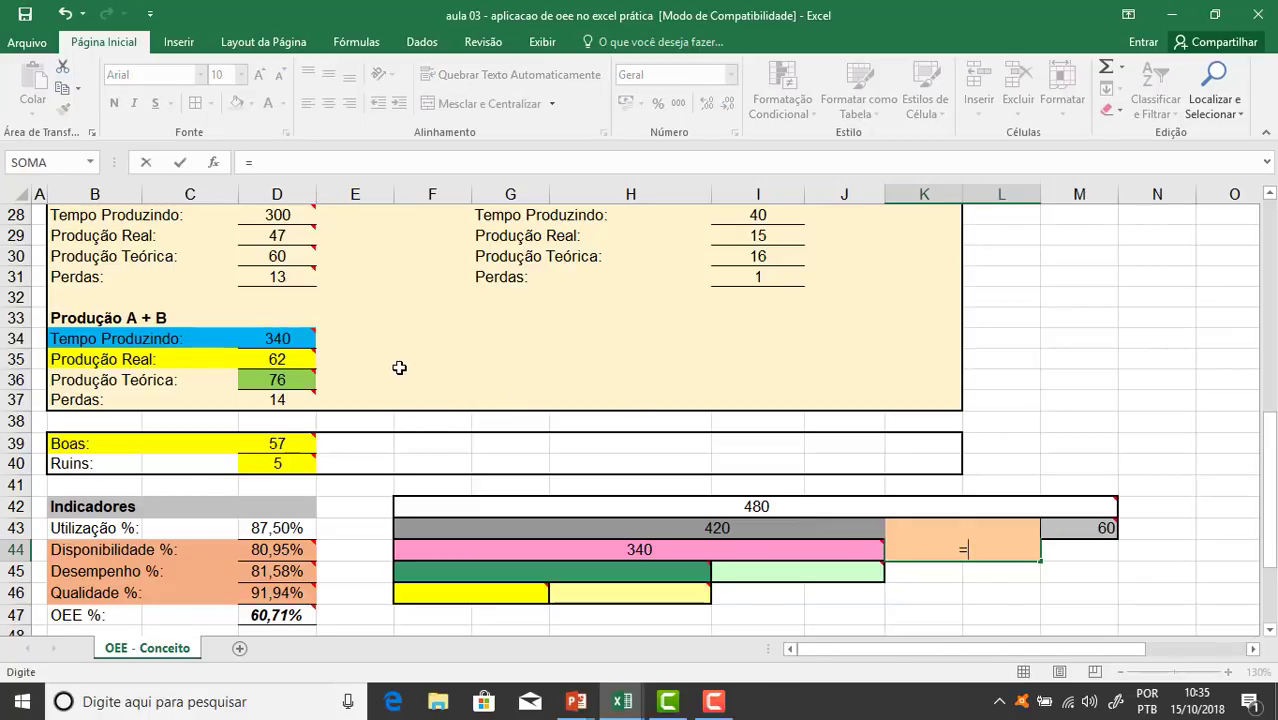
scroll(408, 370, "up", 2)
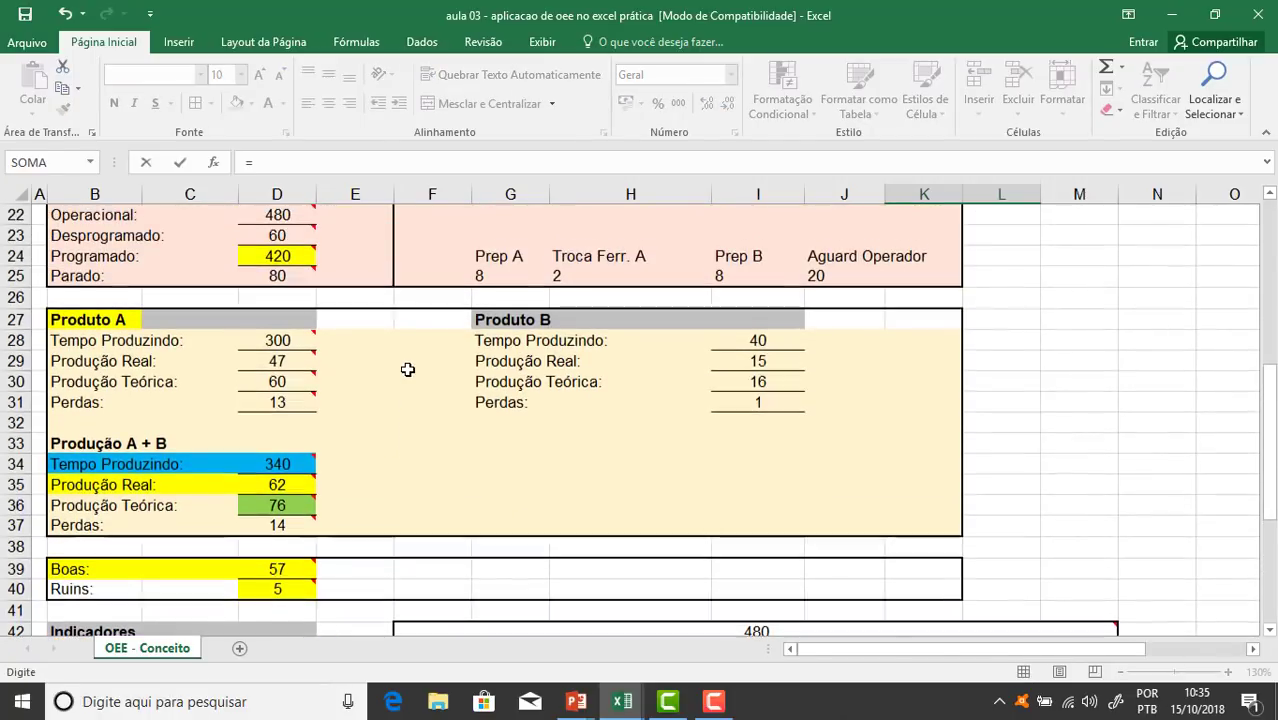
mouse_move(282, 276)
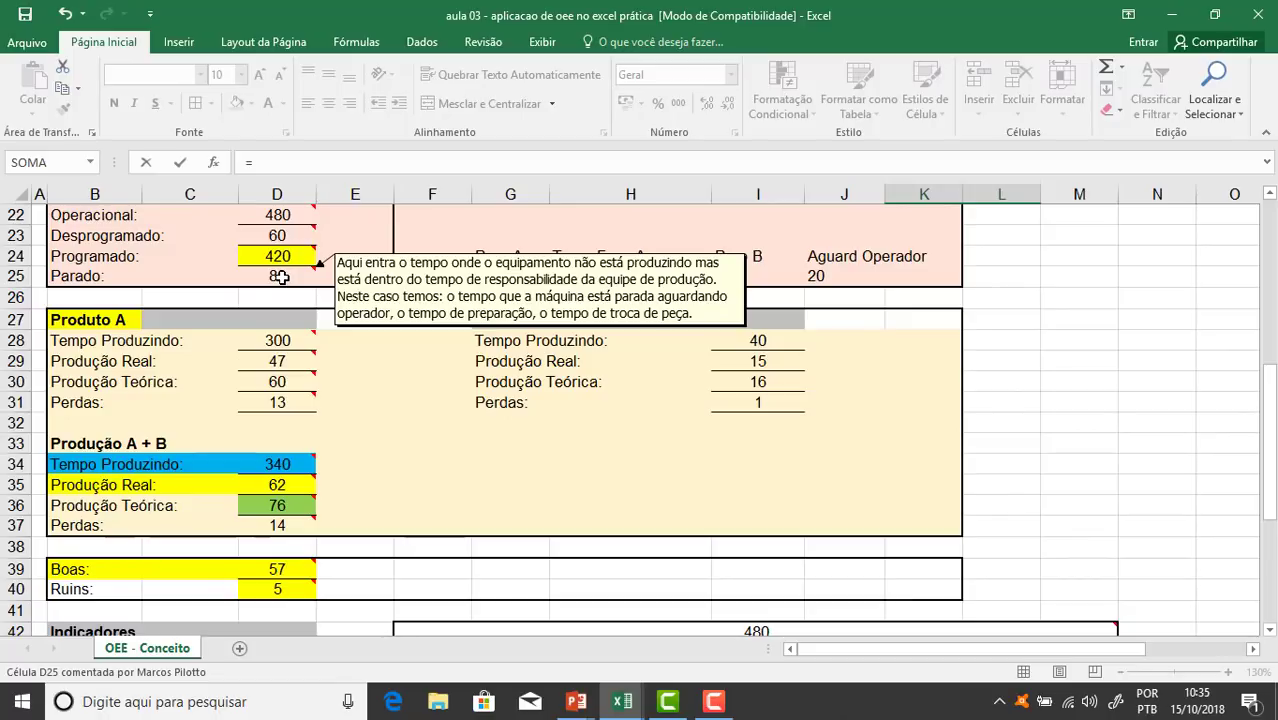
left_click(282, 276)
key("Return")
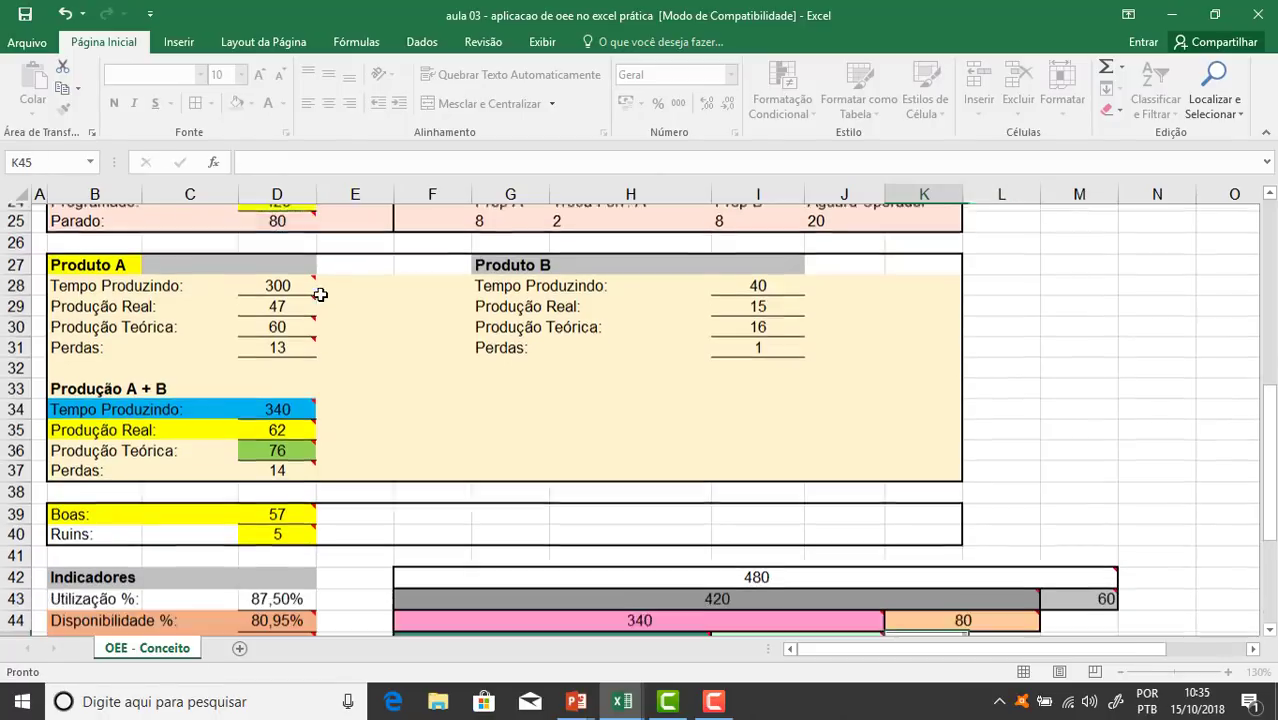
left_click_drag(770, 592, 966, 594)
scroll(930, 560, "down", 1)
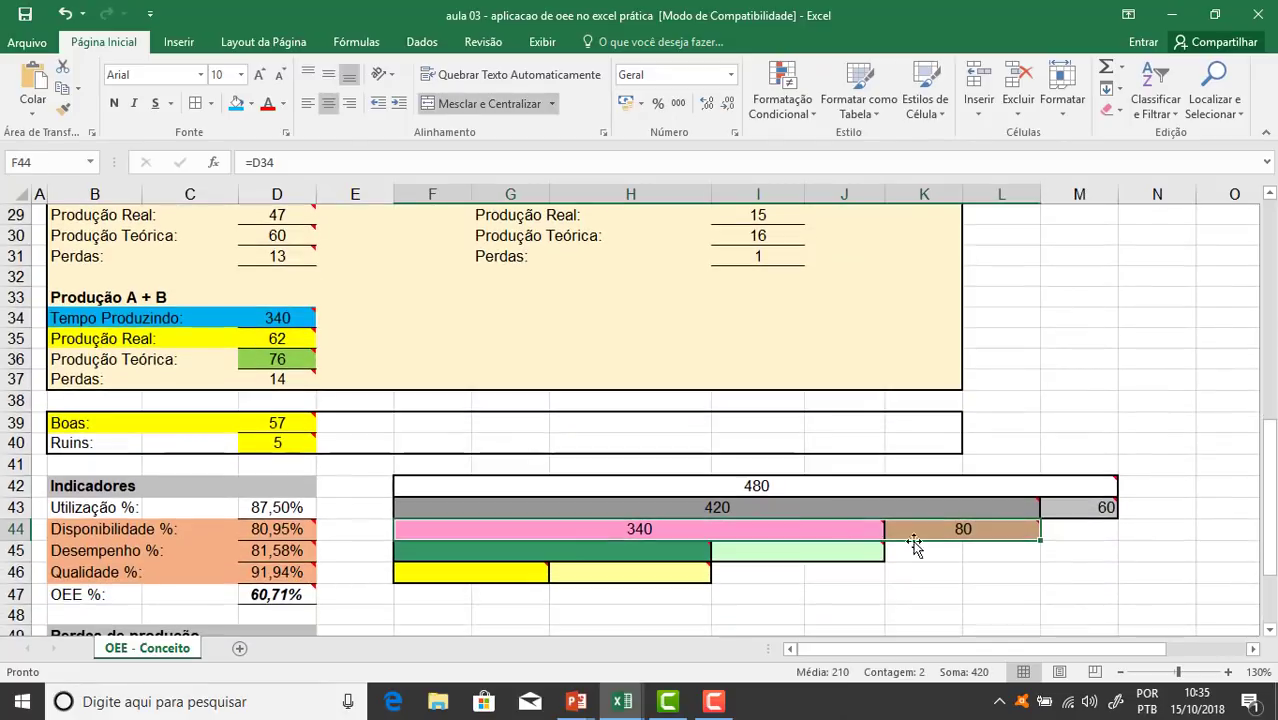
left_click(810, 512)
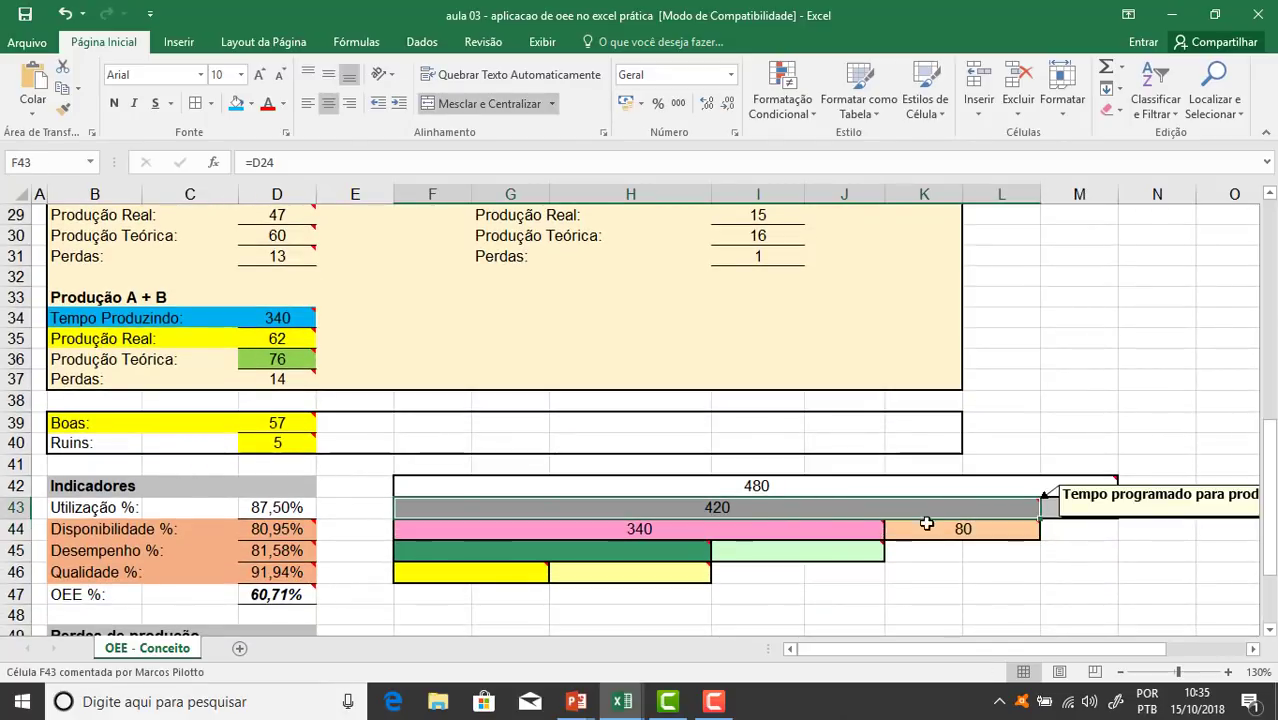
Link the dark green bar in F45 to the Produção Real of Produção A + B with the formula =D35
left_click(660, 550)
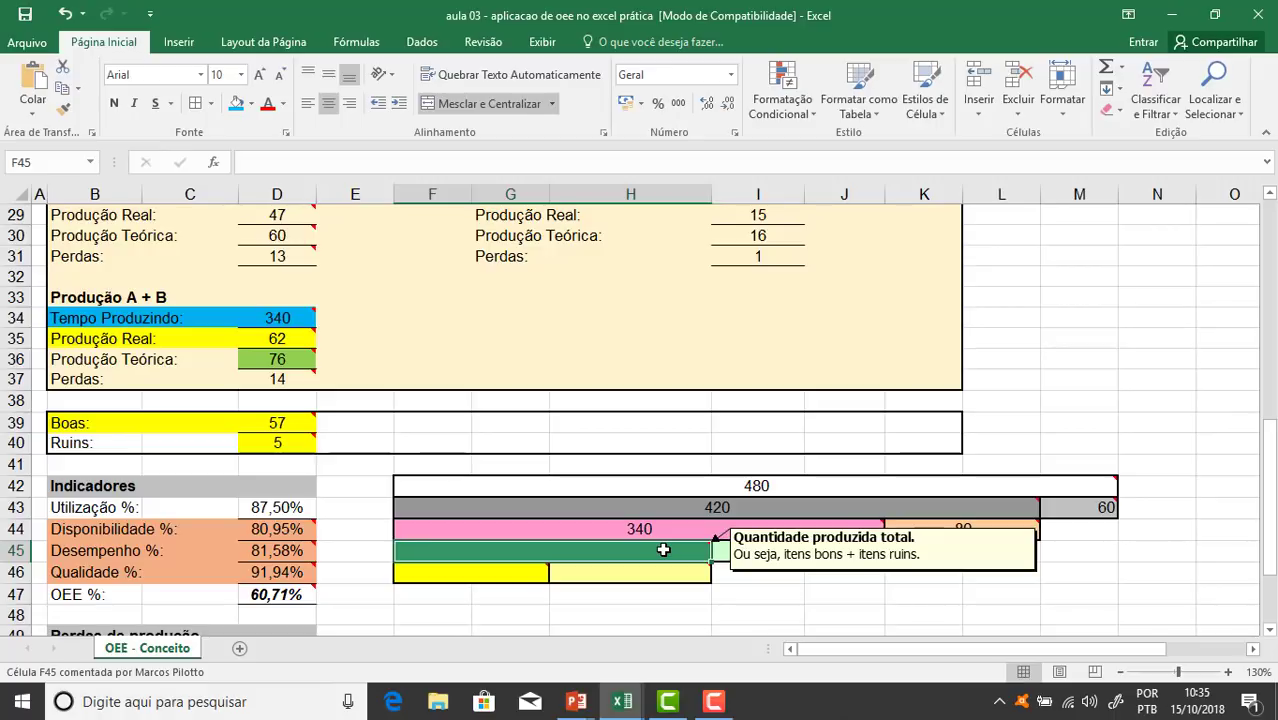
type("=")
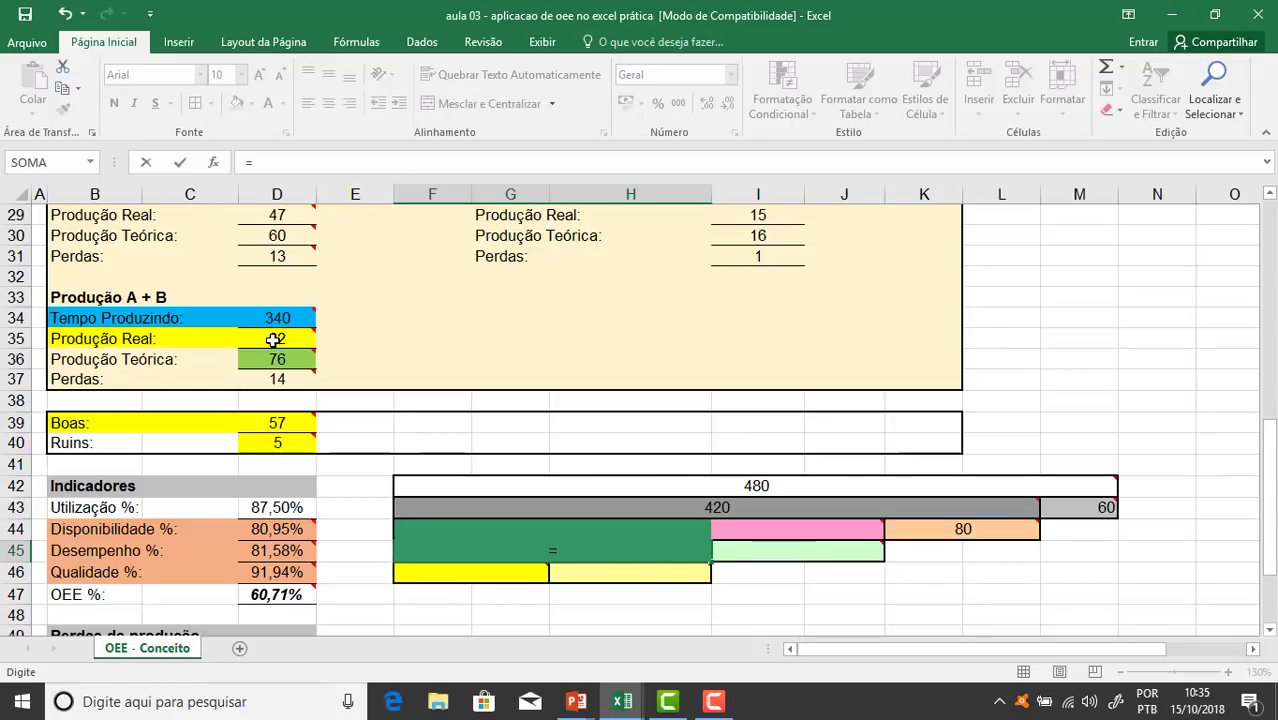
mouse_move(270, 338)
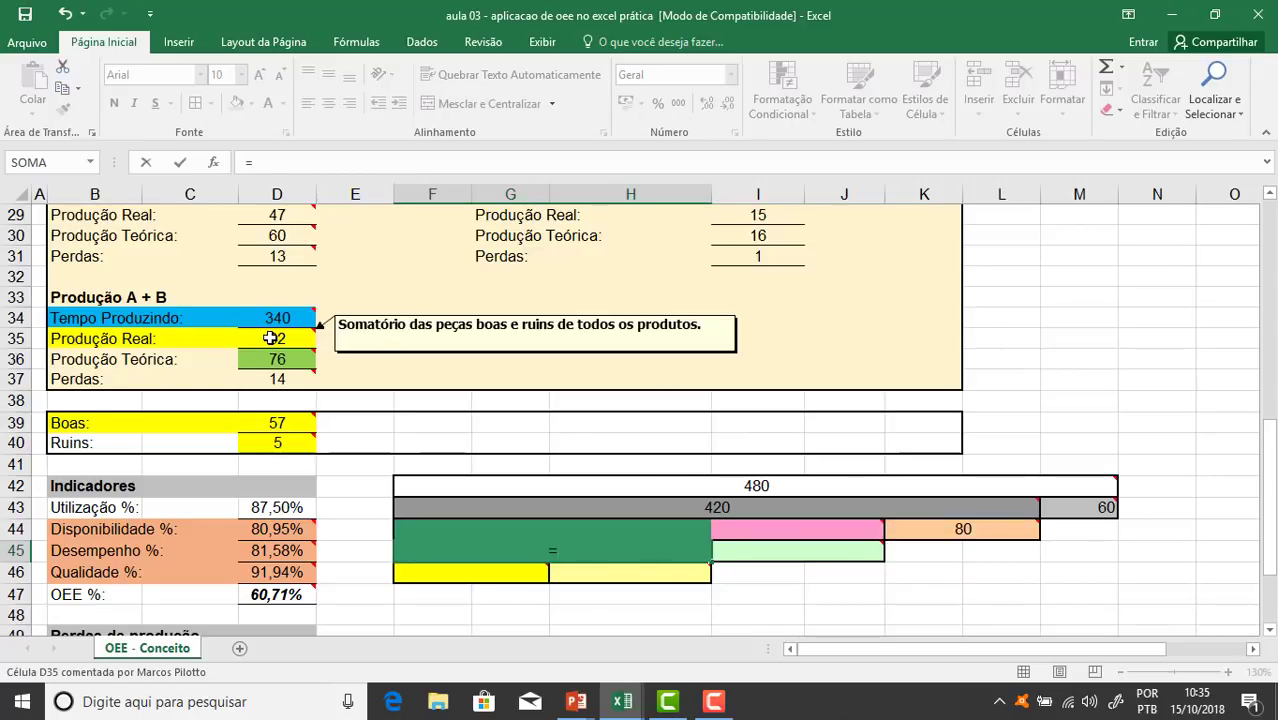
left_click(270, 338)
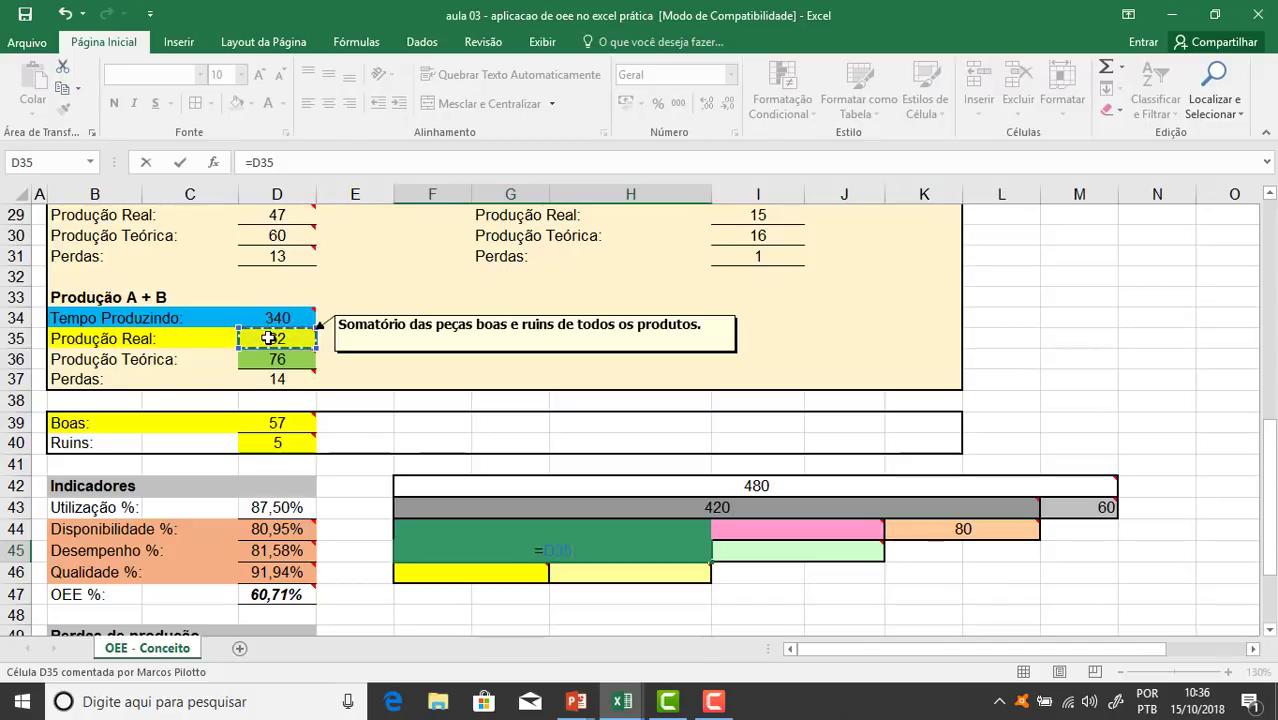
key("Tab")
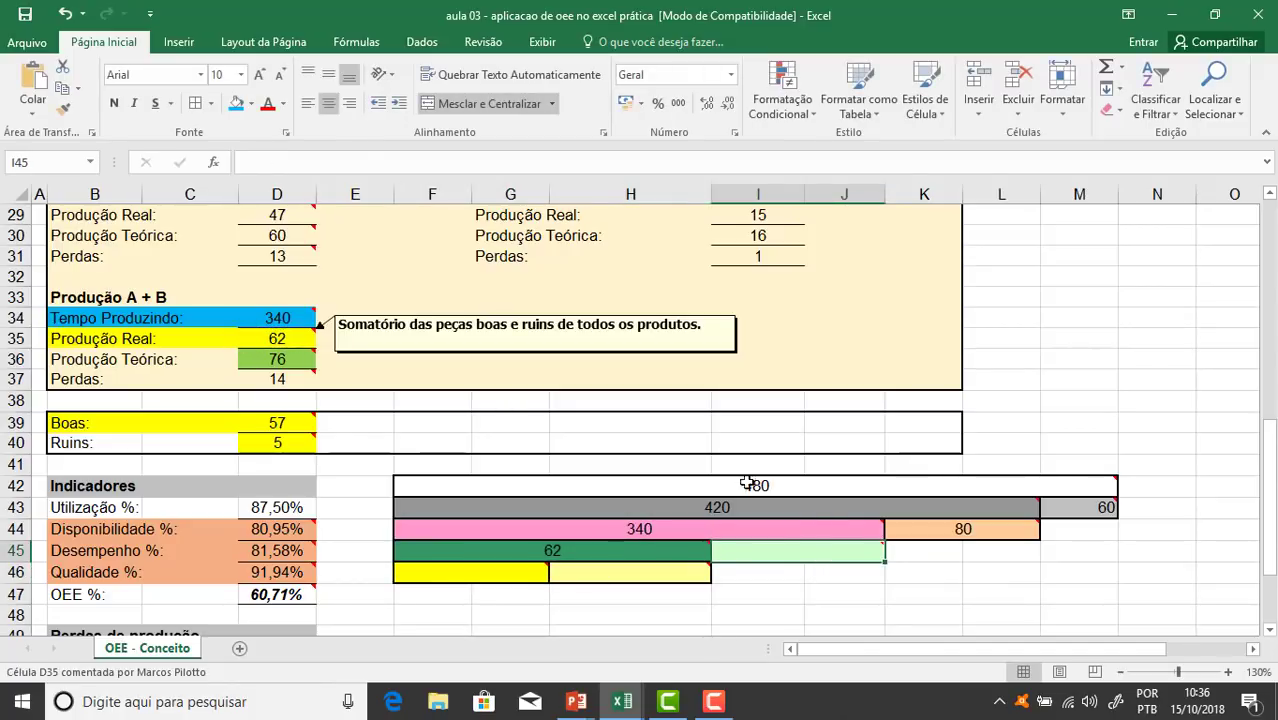
Link the light green bar in I45 to the Perdas of Produção A + B with the formula =D37
mouse_move(818, 547)
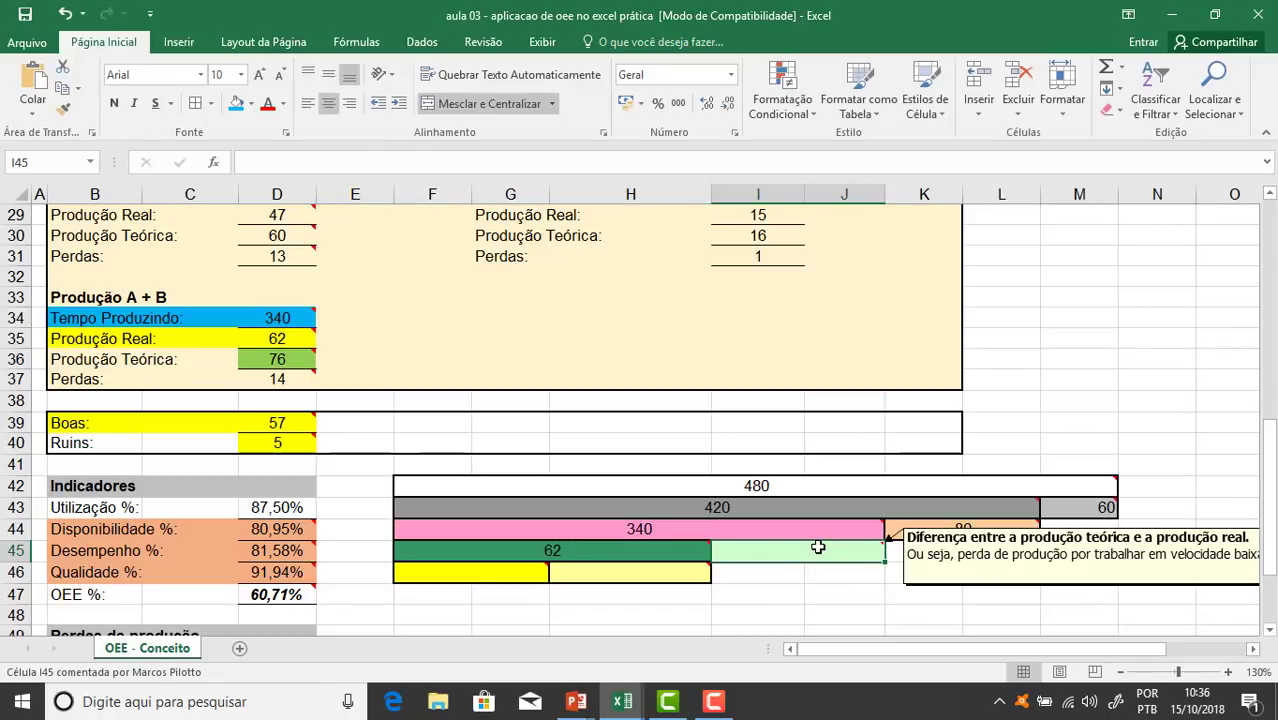
type("=")
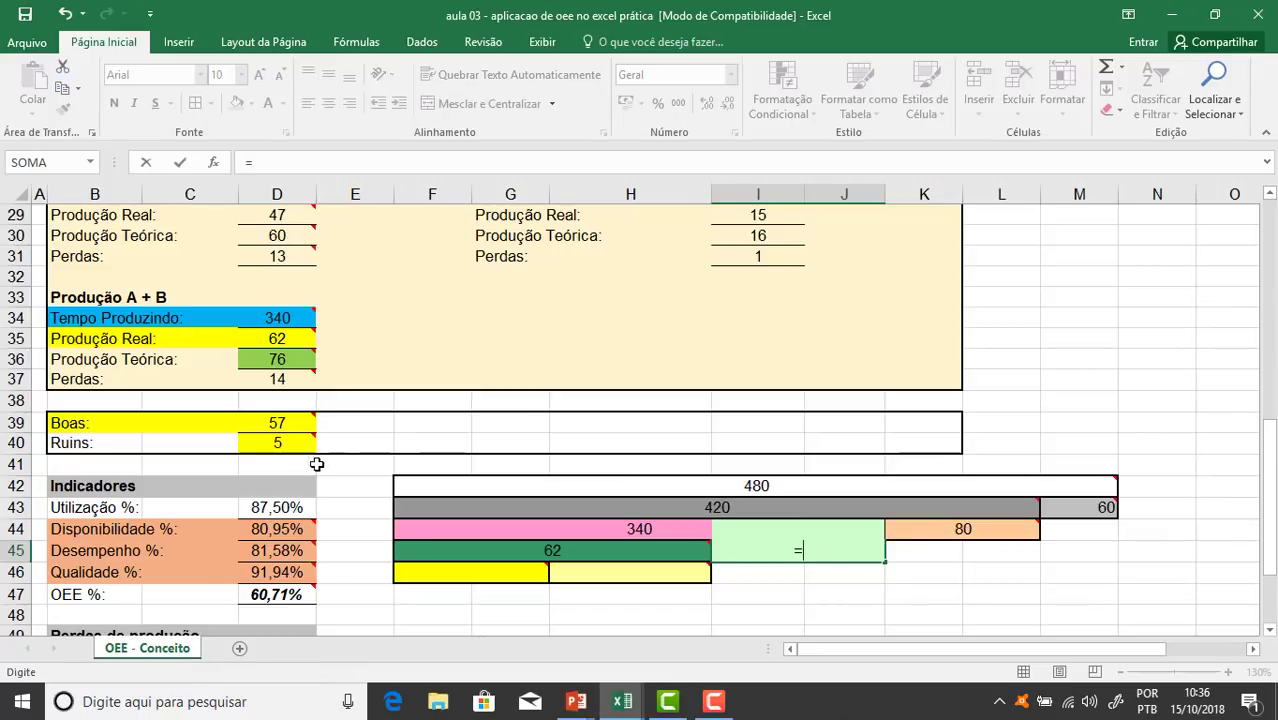
mouse_move(258, 381)
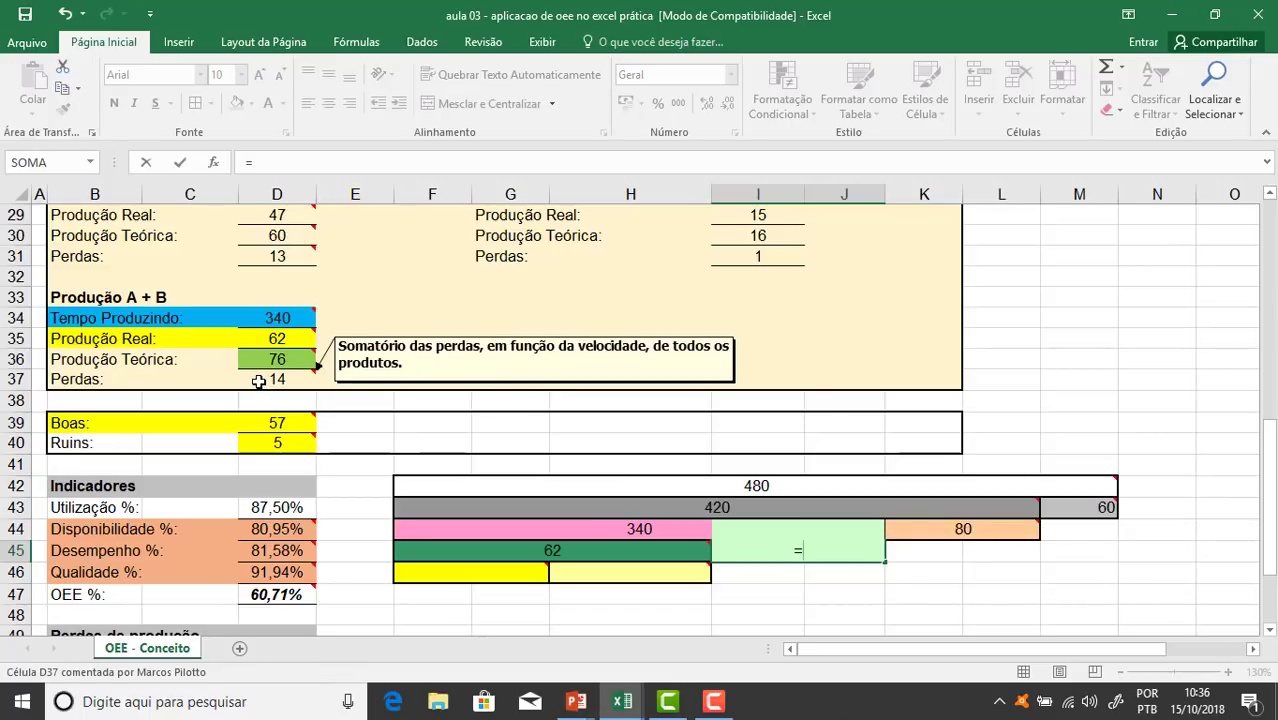
left_click(258, 381)
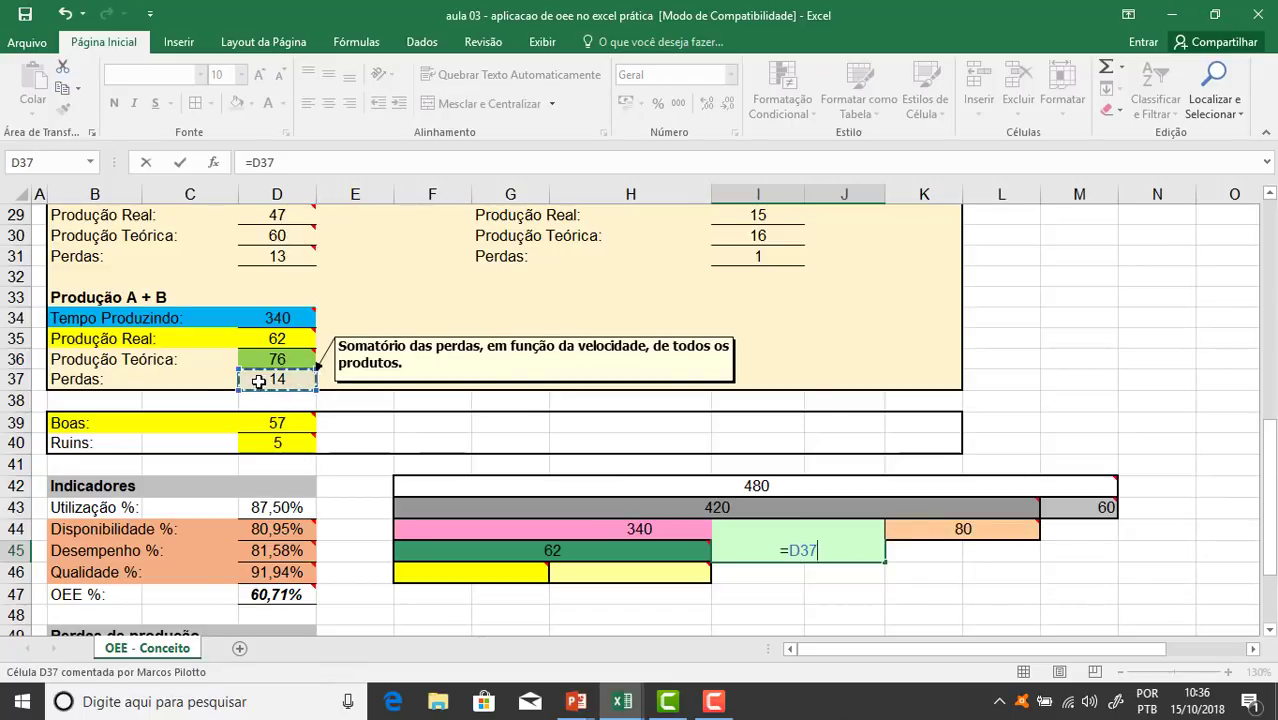
key("Return")
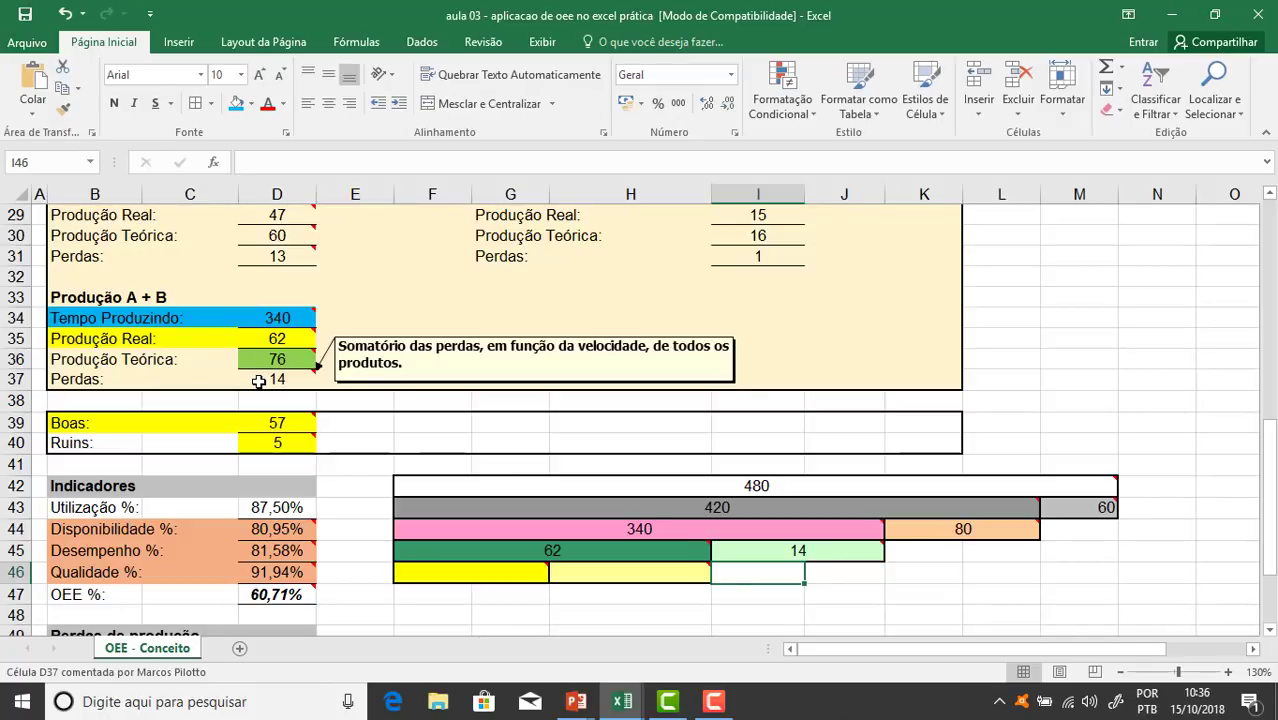
Link the yellow bar in F46 to the Boas quantity with the formula =D39
mouse_move(432, 546)
left_click(480, 548)
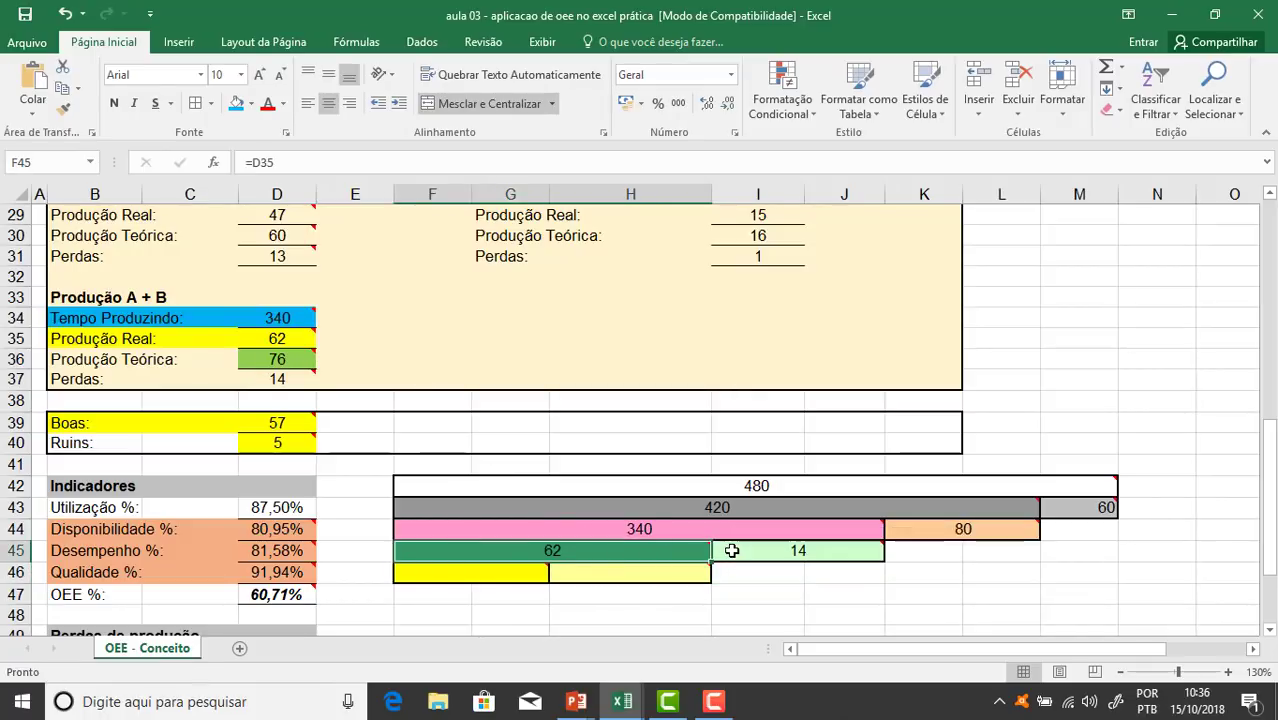
left_click(506, 572)
type("=")
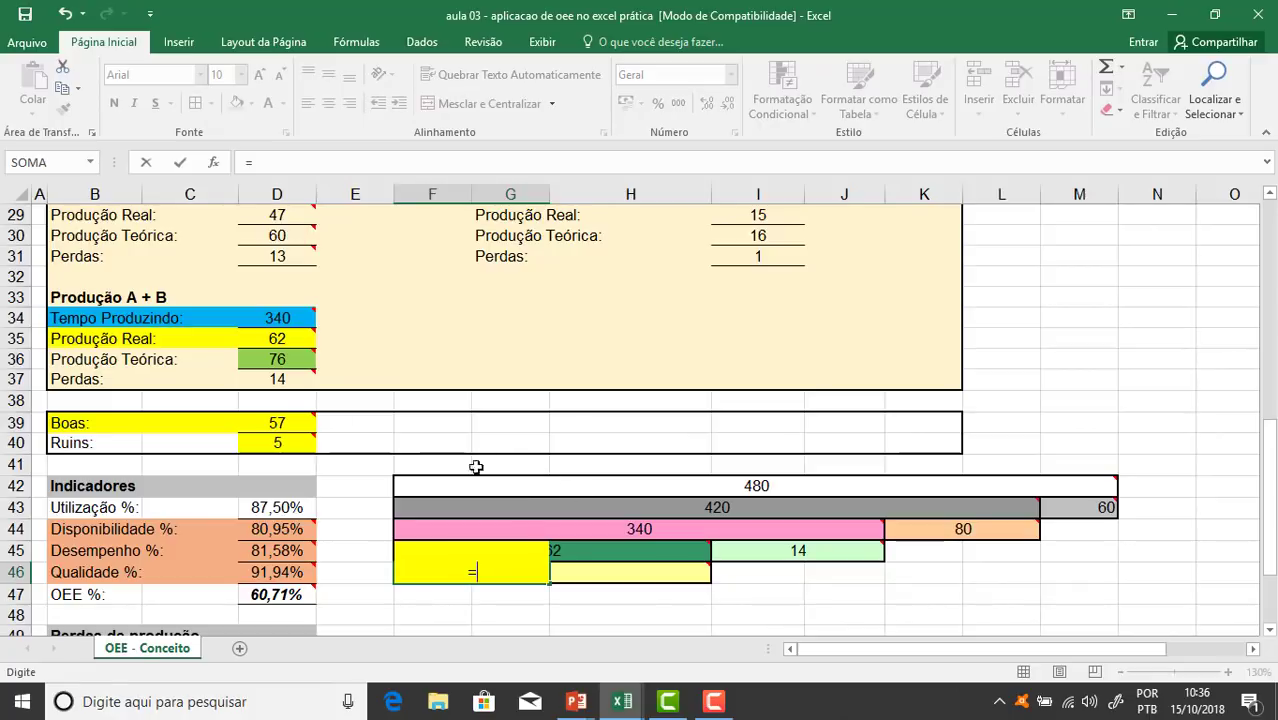
left_click(280, 423)
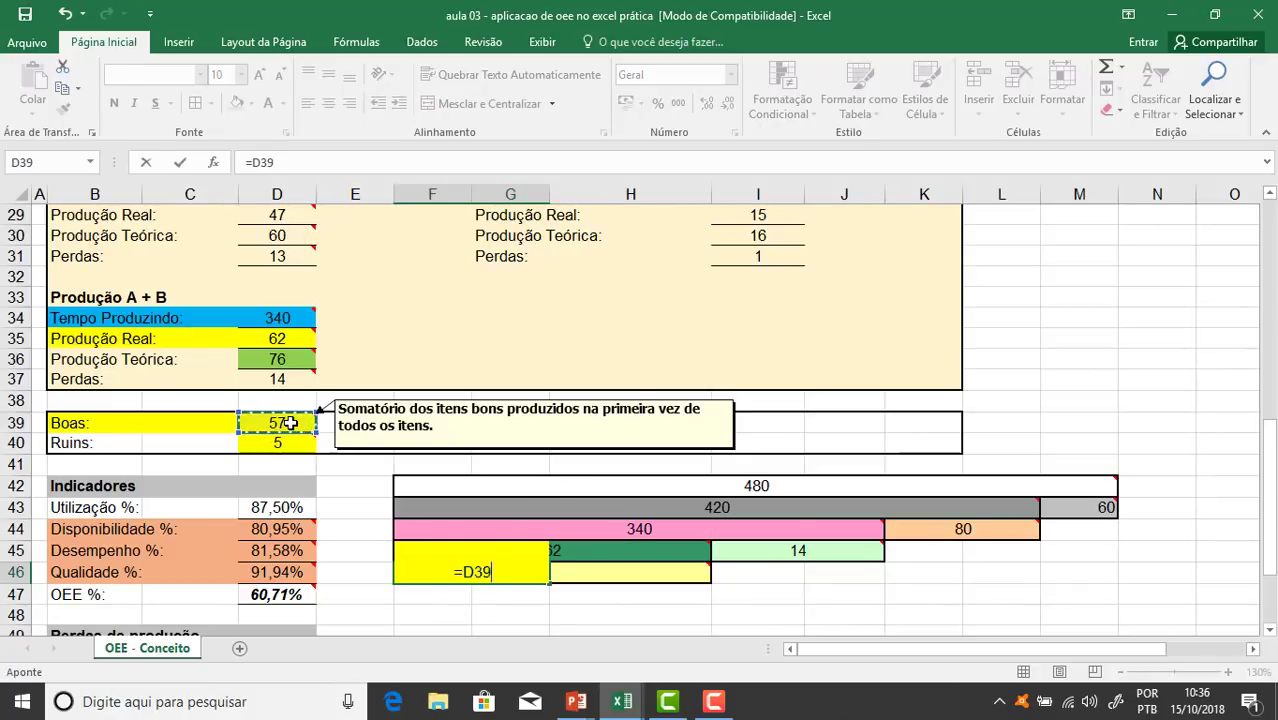
key("Tab")
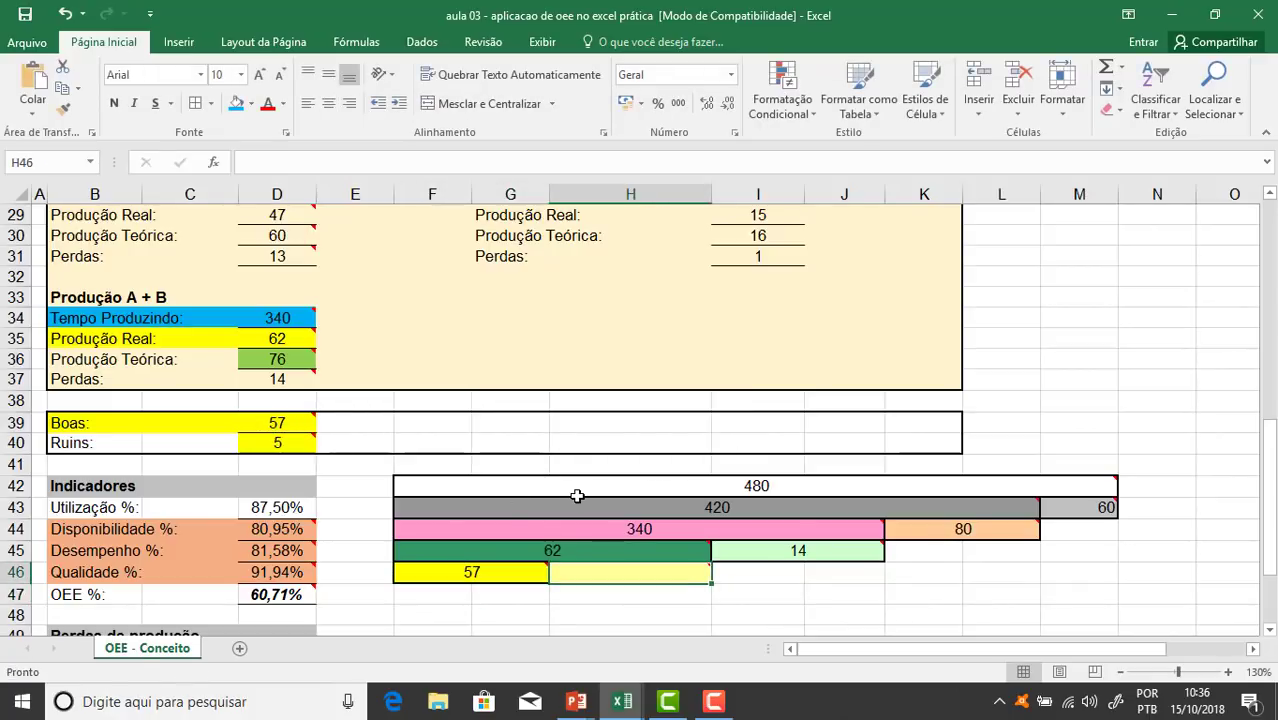
Link the pale yellow bar in H46 to the Ruins quantity with the formula =D40
type("=")
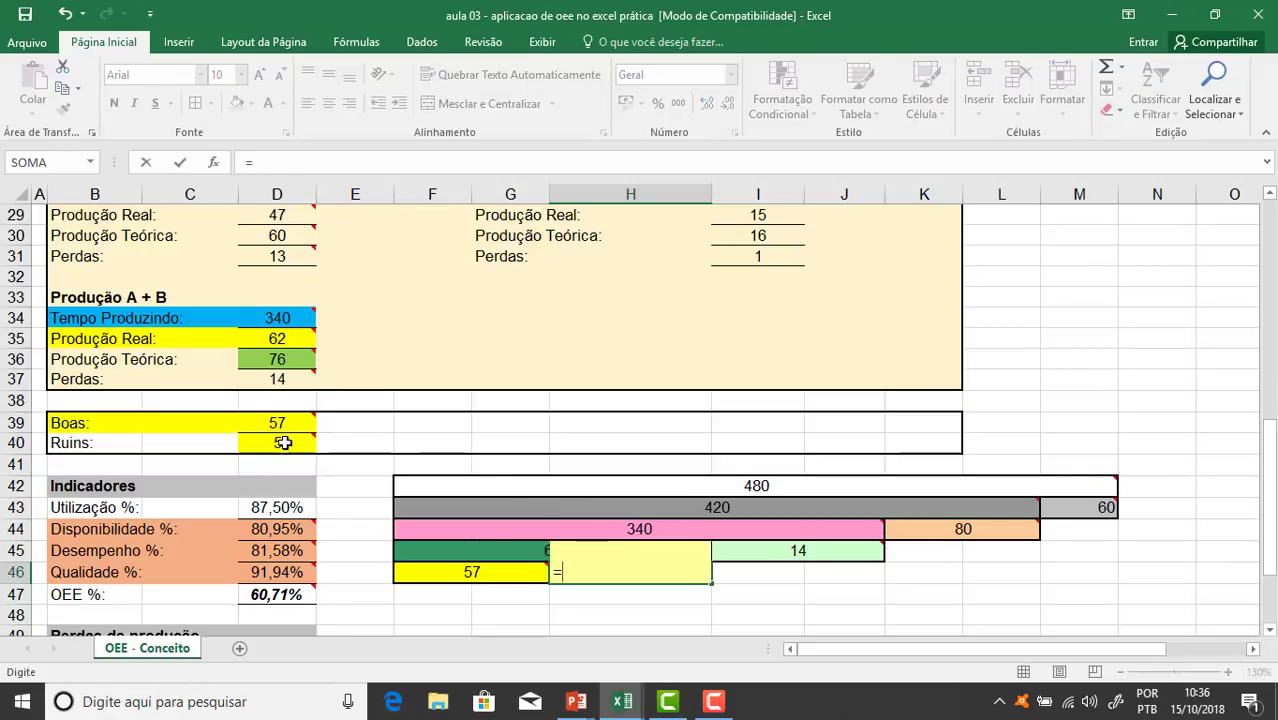
left_click(279, 443)
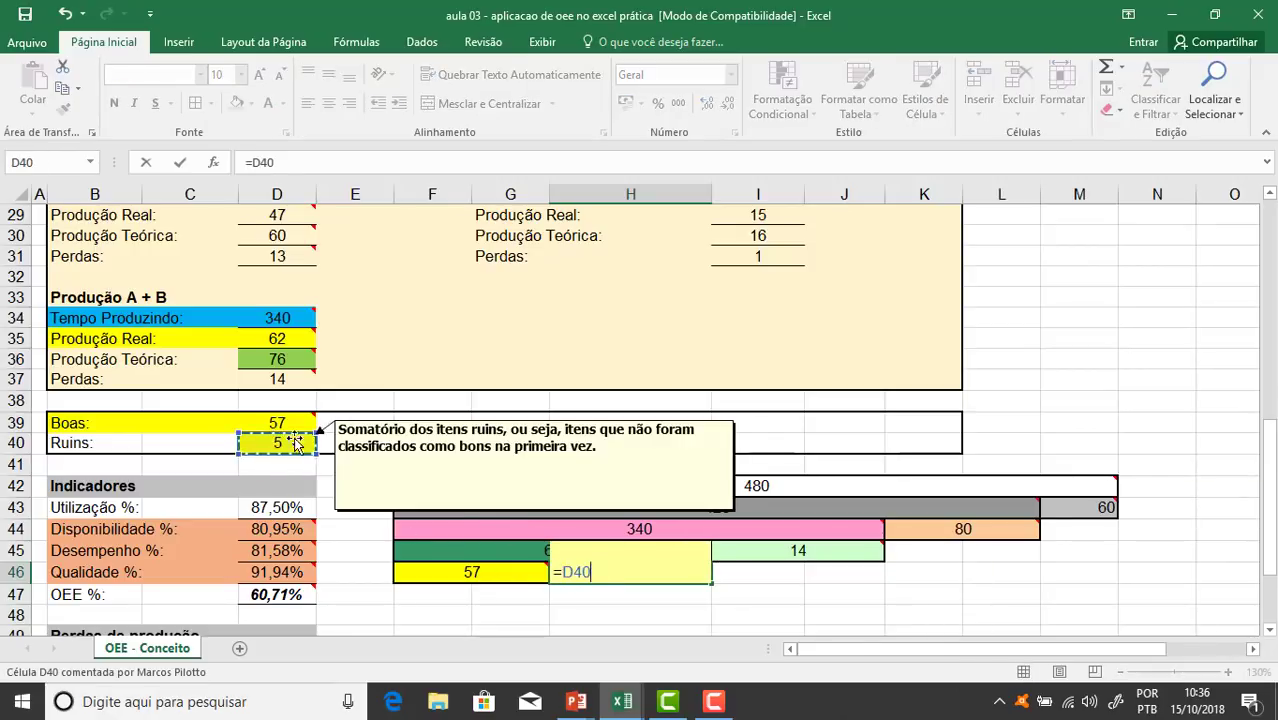
key("Return")
key("Up")
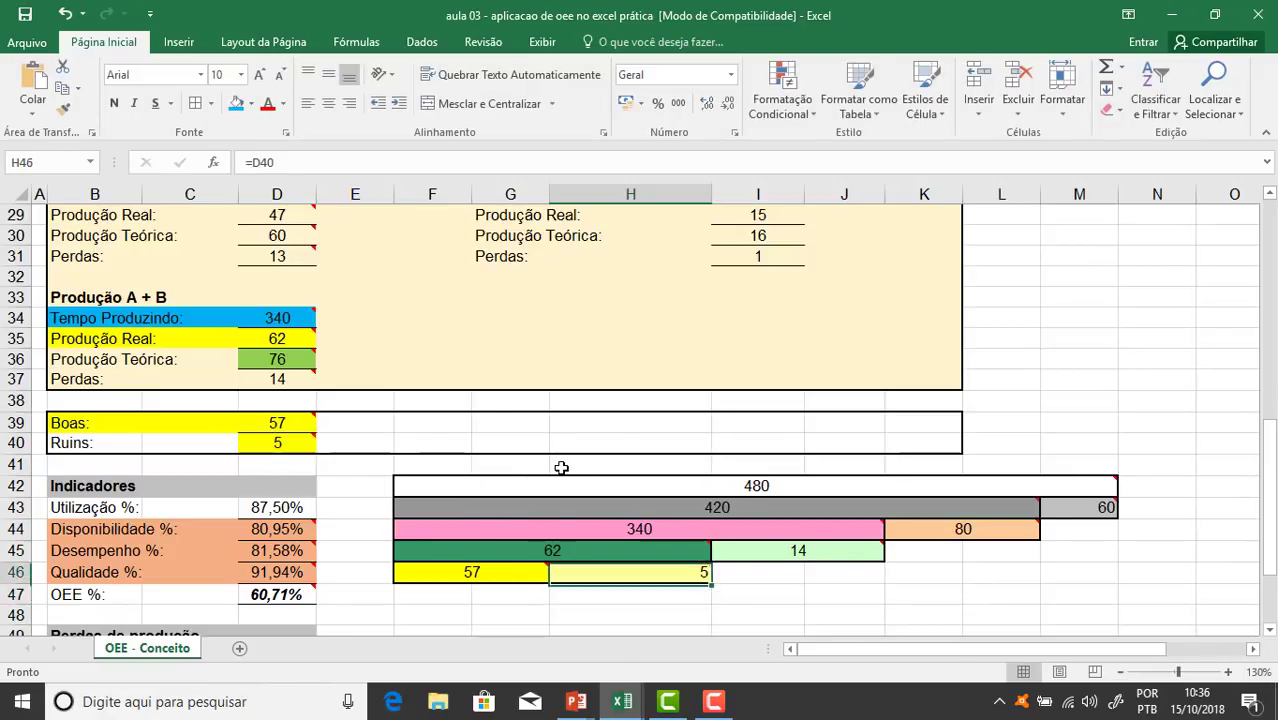
key("Up")
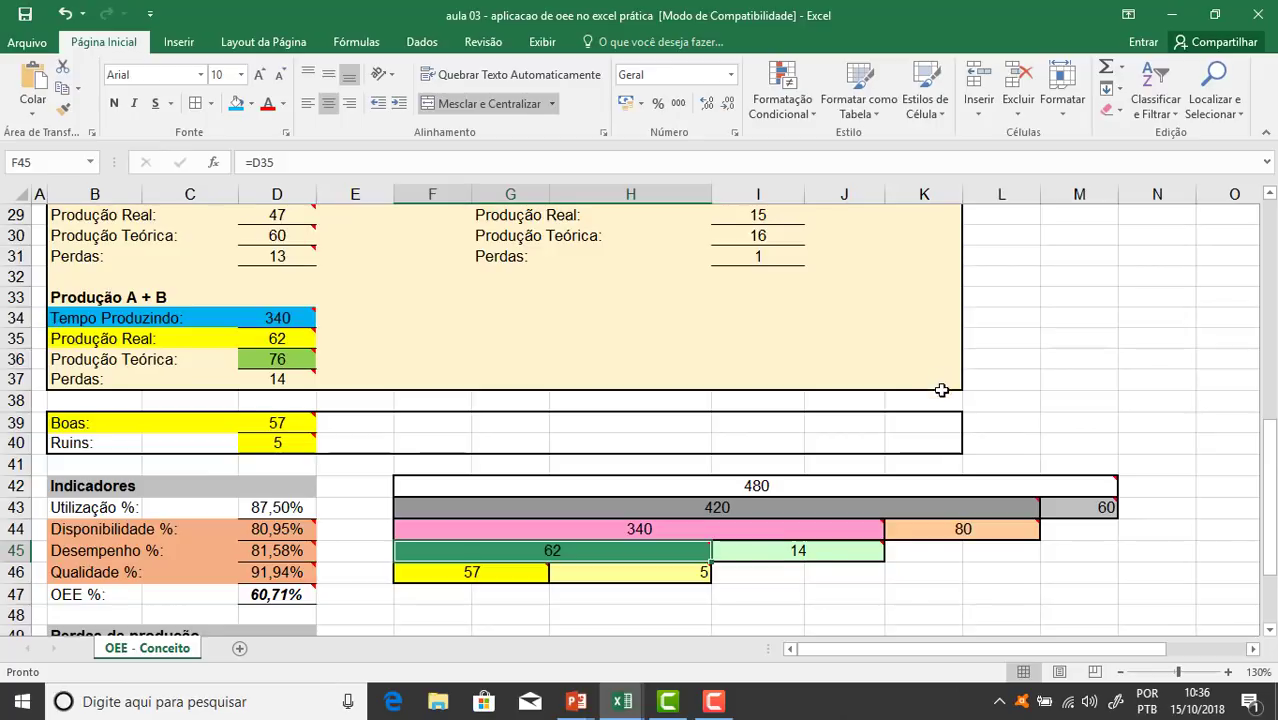
scroll(940, 388, "up", 9)
scroll(942, 389, "down", 13)
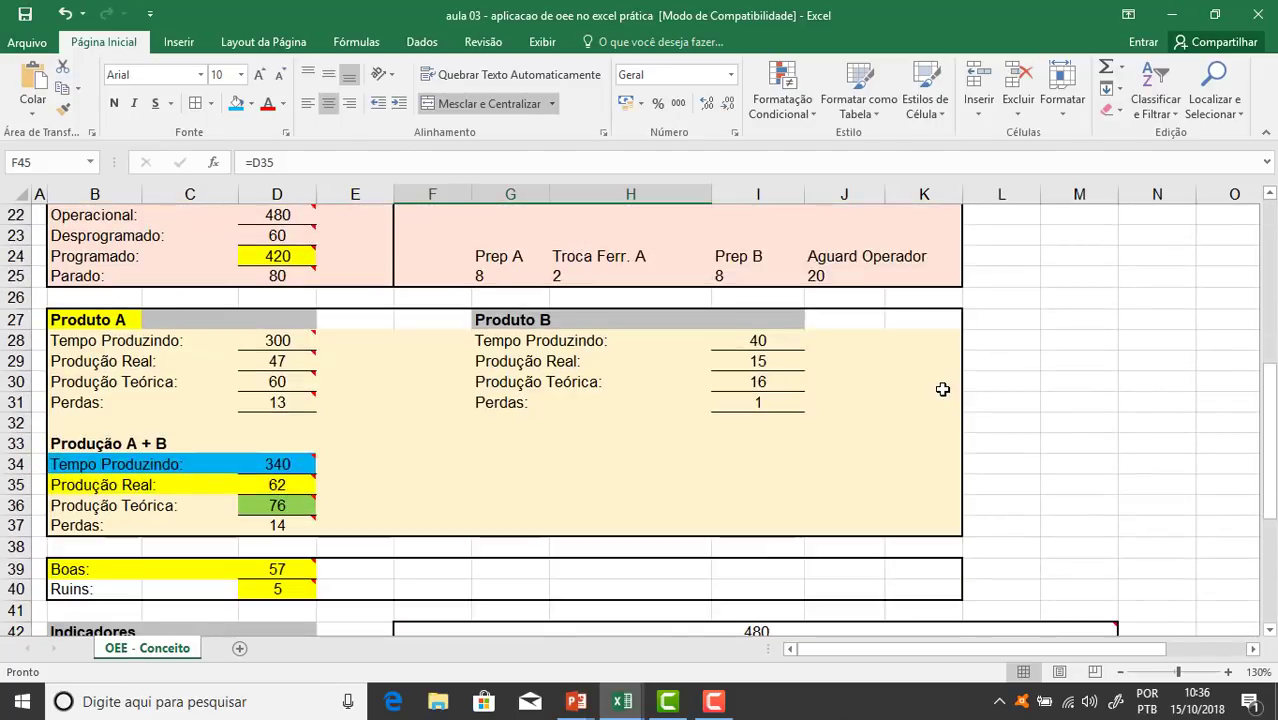
scroll(942, 389, "up", 6)
scroll(942, 389, "up", 7)
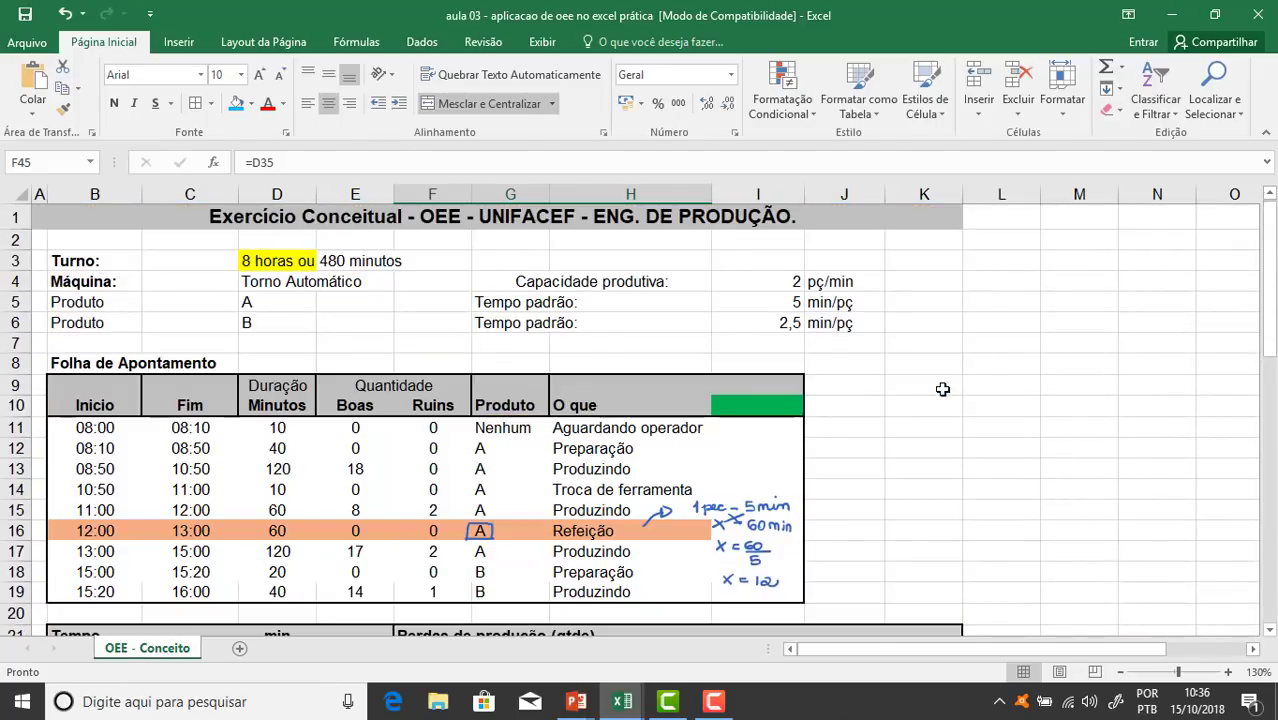